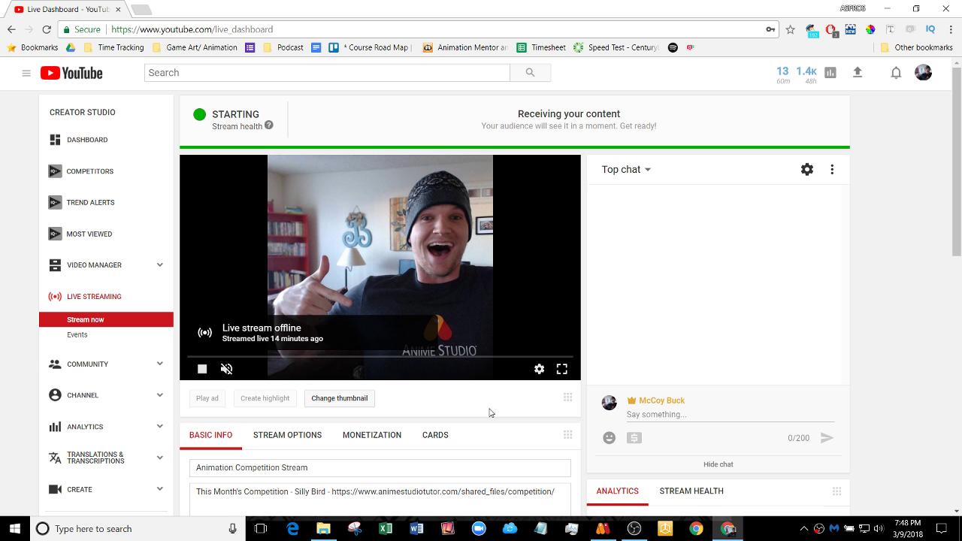
- Unmute the live stream preview on the YouTube Live Dashboard to check the broadcast sound
left_click(639, 531)
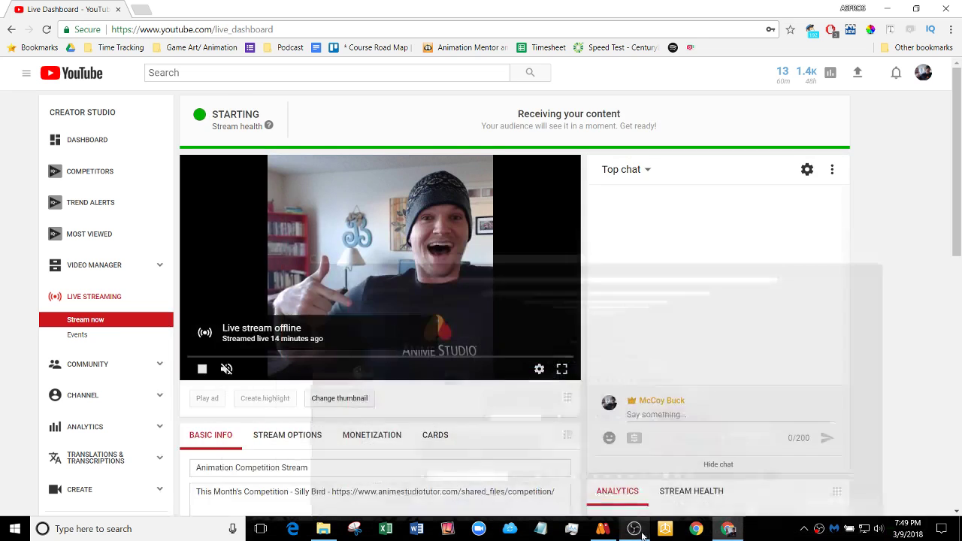
left_click(639, 531)
left_click(227, 368)
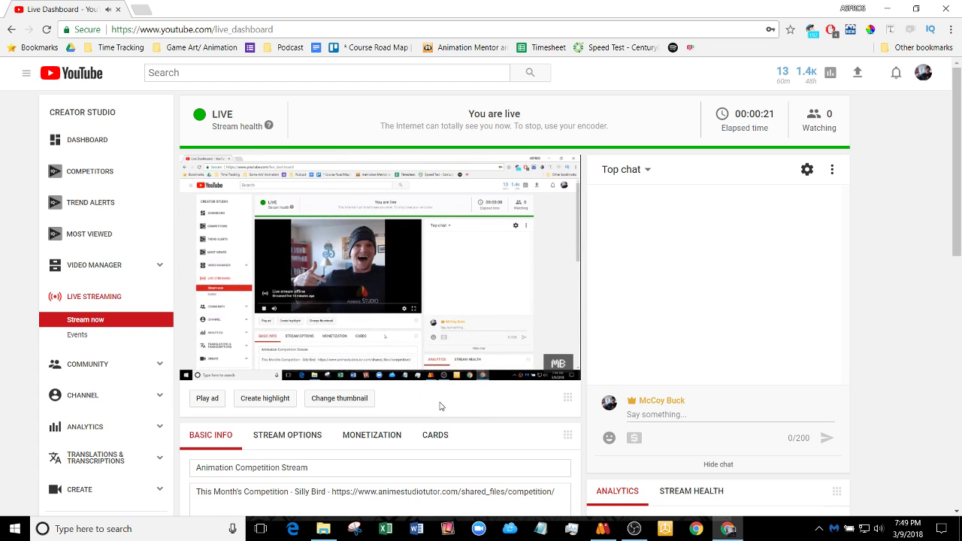
mouse_move(423, 331)
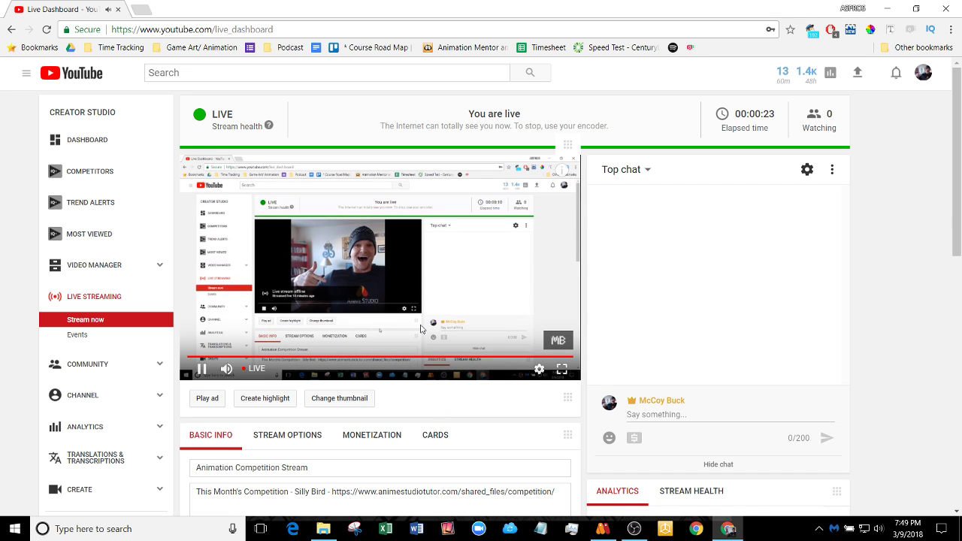
- Mute Desktop Audio in the OBS mixer, and silence the stream preview on the YouTube Live Dashboard
left_click(636, 531)
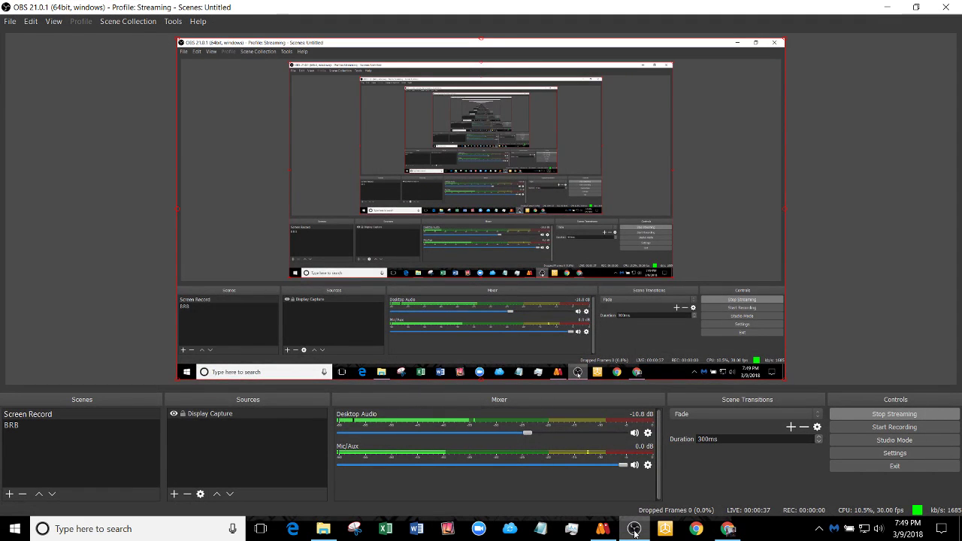
left_click(635, 433)
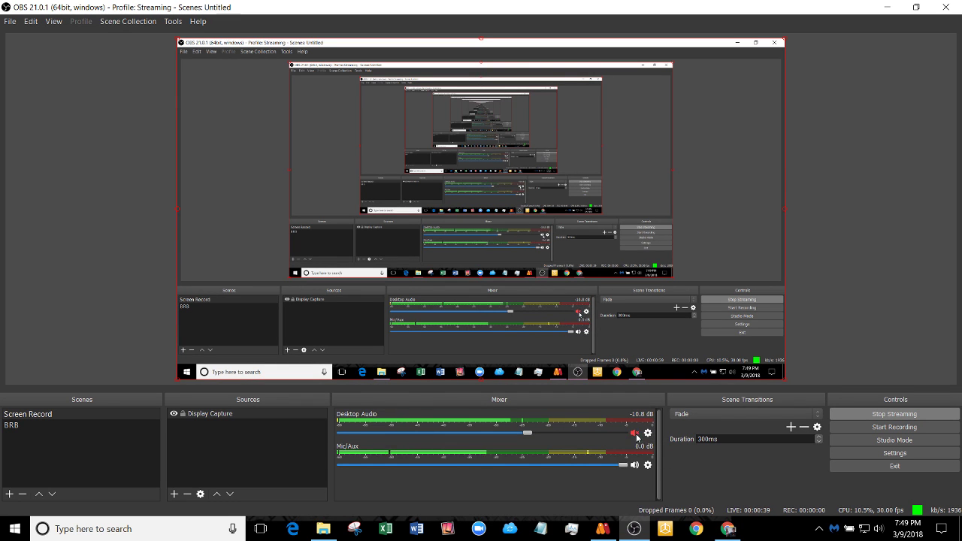
left_click(892, 6)
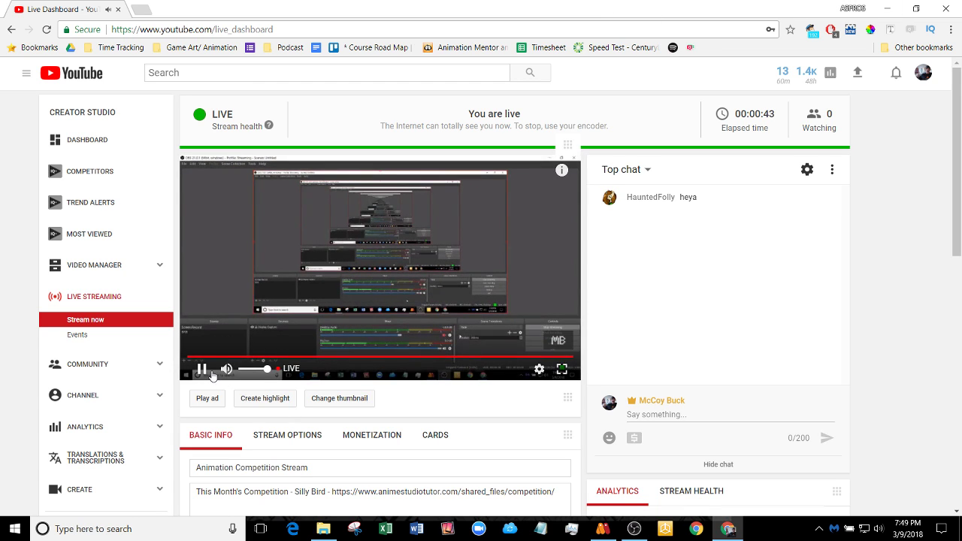
left_click(226, 368)
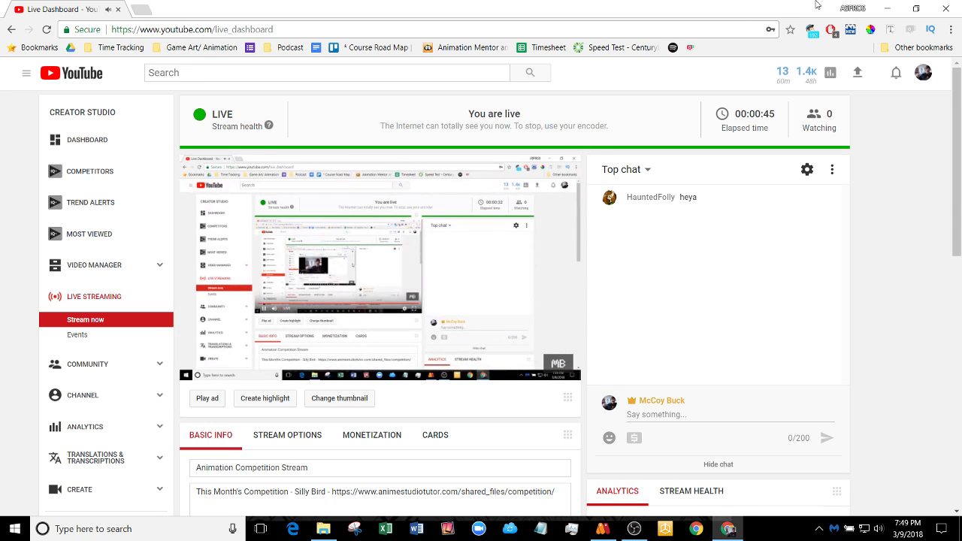
- Clear the desktop by minimizing the Story Board folder window and the browser window
left_click_drag(682, 4, 590, 202)
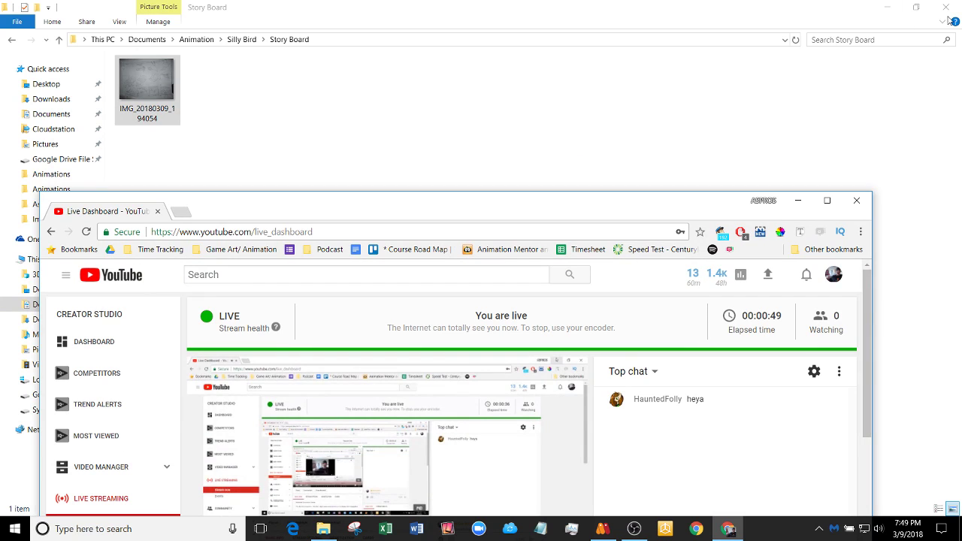
left_click(888, 10)
left_click_drag(761, 202, 850, 132)
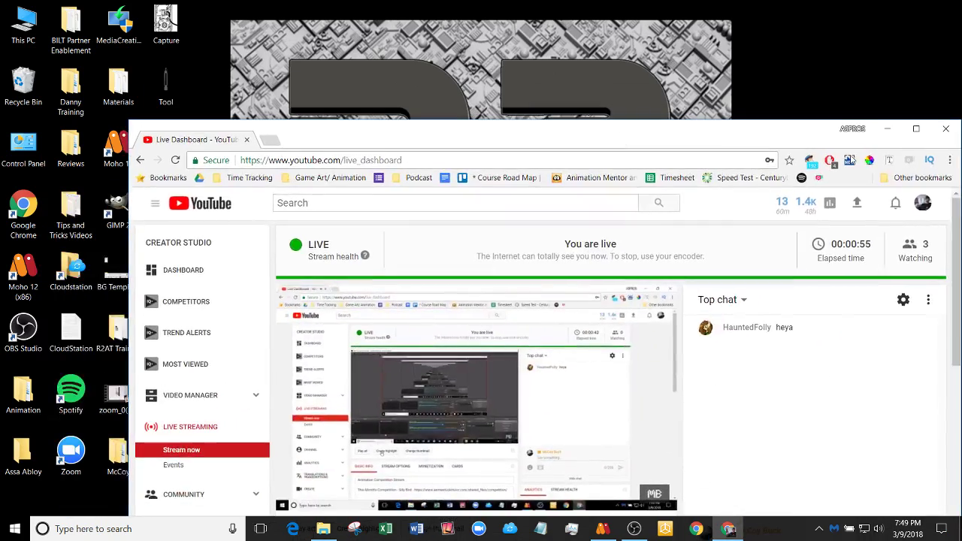
left_click(887, 129)
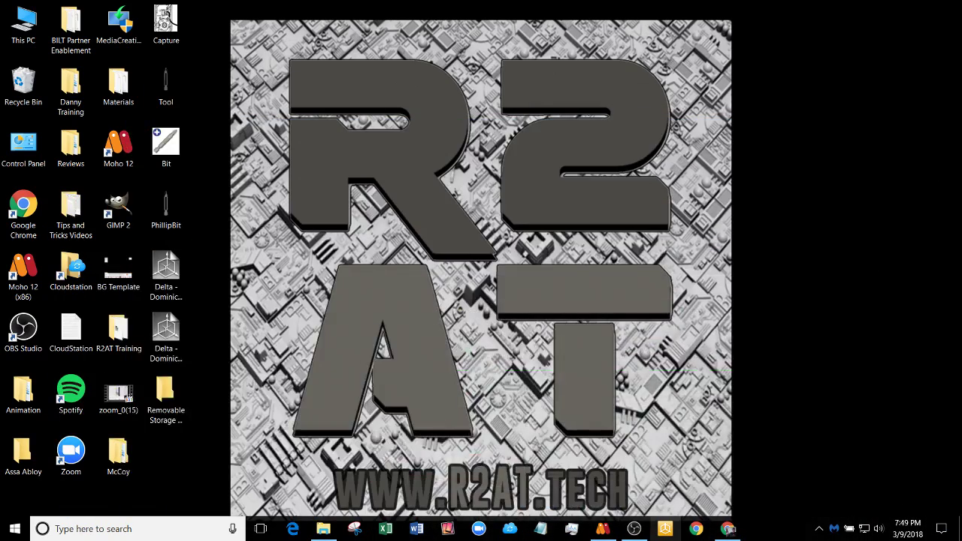
- Switch to Moho and show the TV_002.moho document with the front and side TV drawings
left_click(602, 529)
left_click(33, 38)
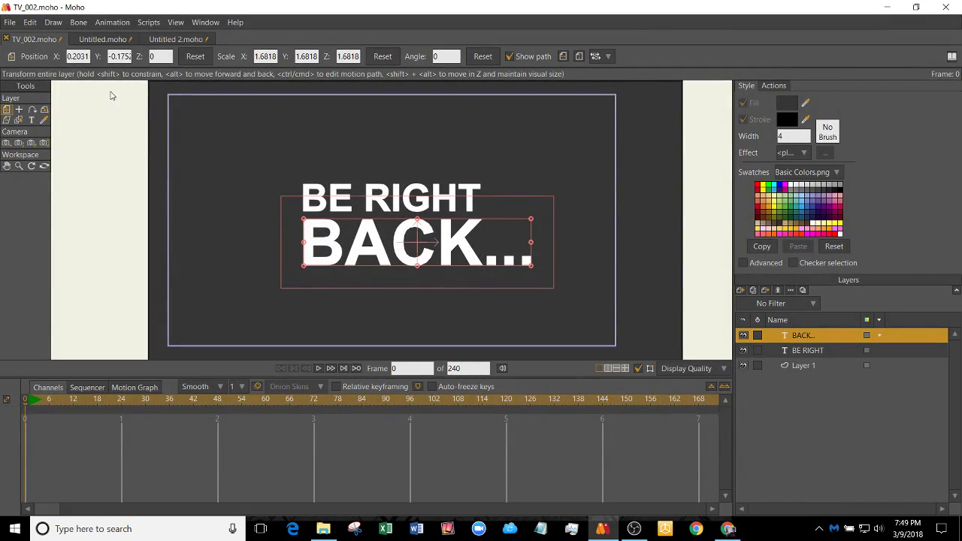
left_click_drag(144, 241, 203, 260)
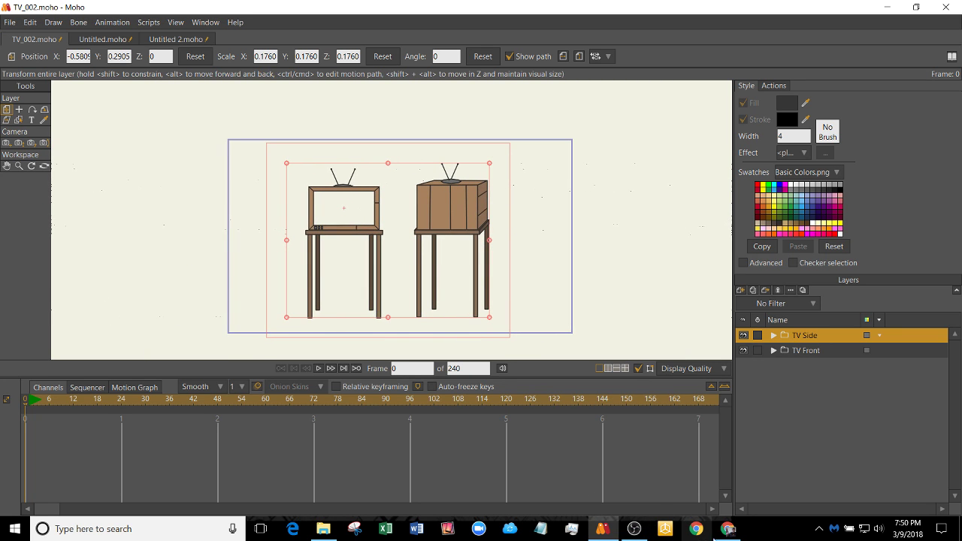
- Switch to the maximized Chrome window and open animestudiotutor.com in a new tab
left_click(728, 529)
double_click(402, 140)
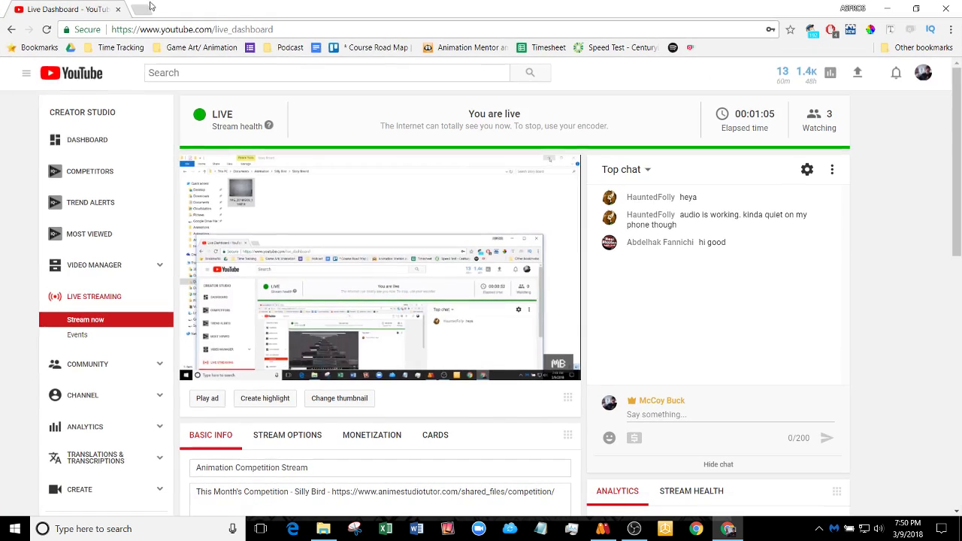
left_click(143, 9)
type("ani")
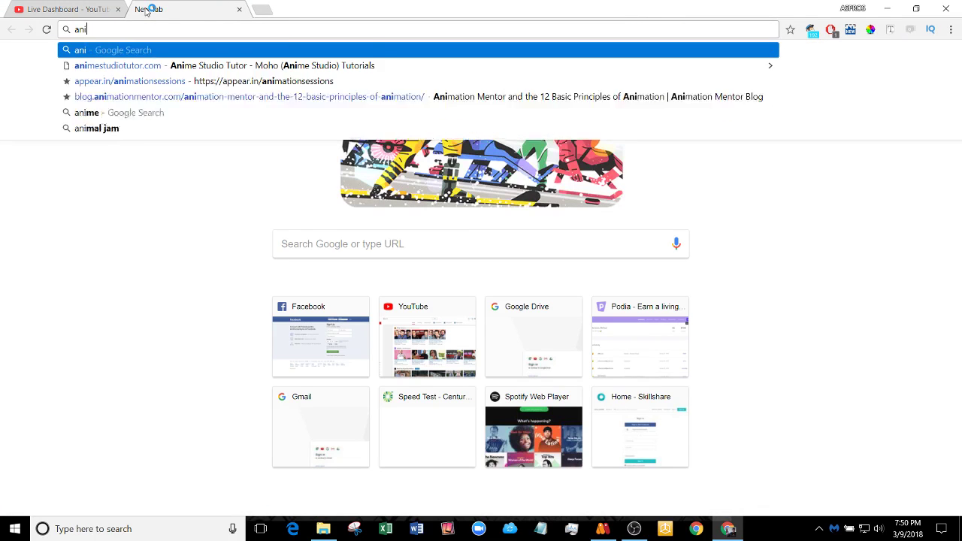
key("Return")
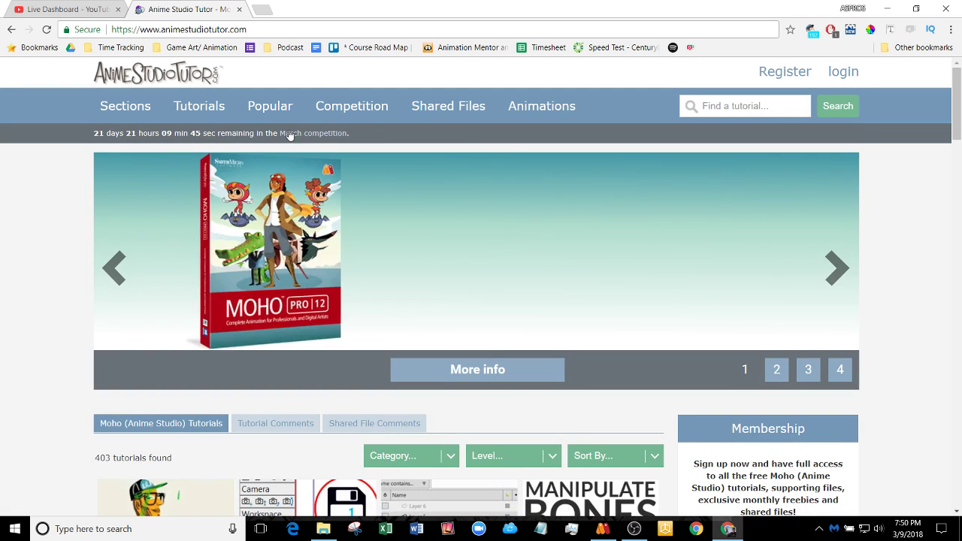
- Open the Competition page from the homepage carousel's fourth slide and review March's "Silly Bird" theme
mouse_move(128, 97)
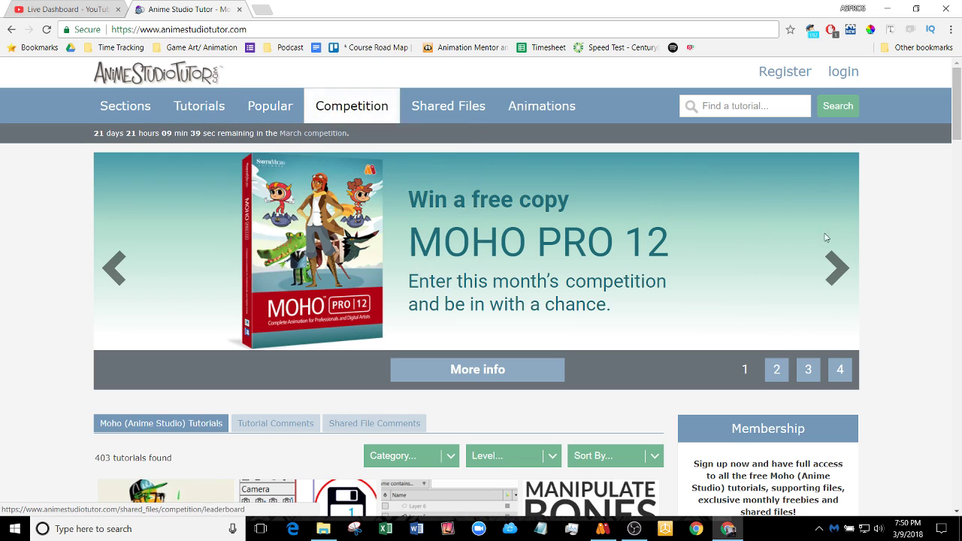
left_click(840, 369)
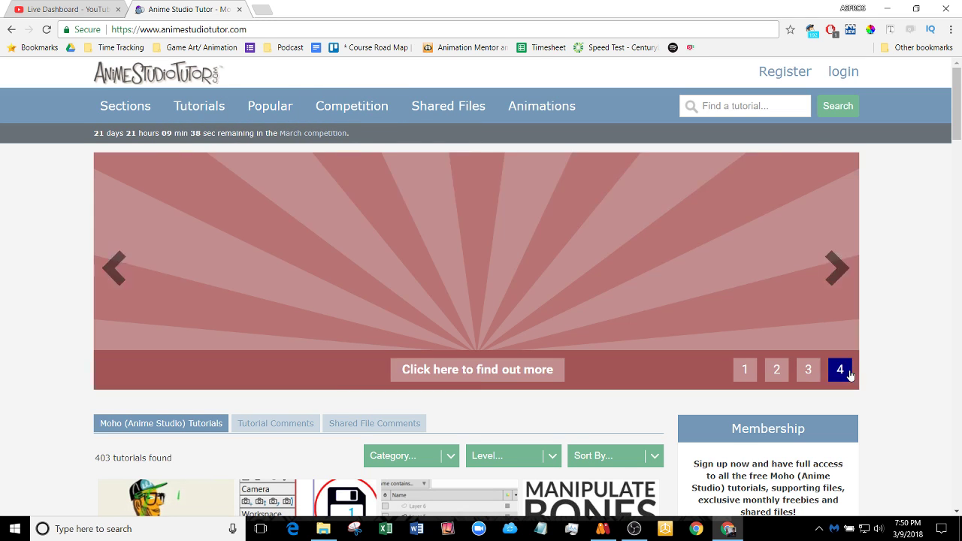
left_click(497, 374)
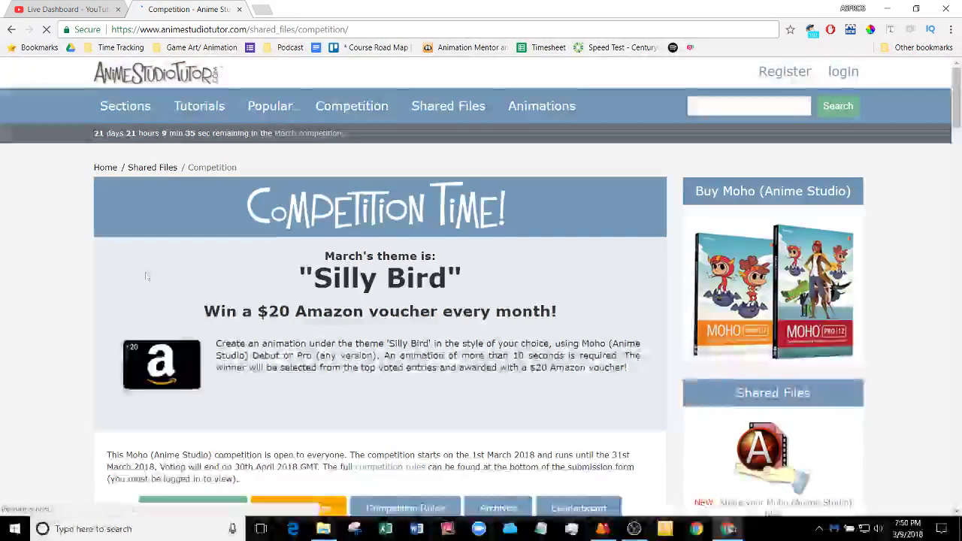
scroll(33, 269, "down", 1)
scroll(32, 269, "up", 1)
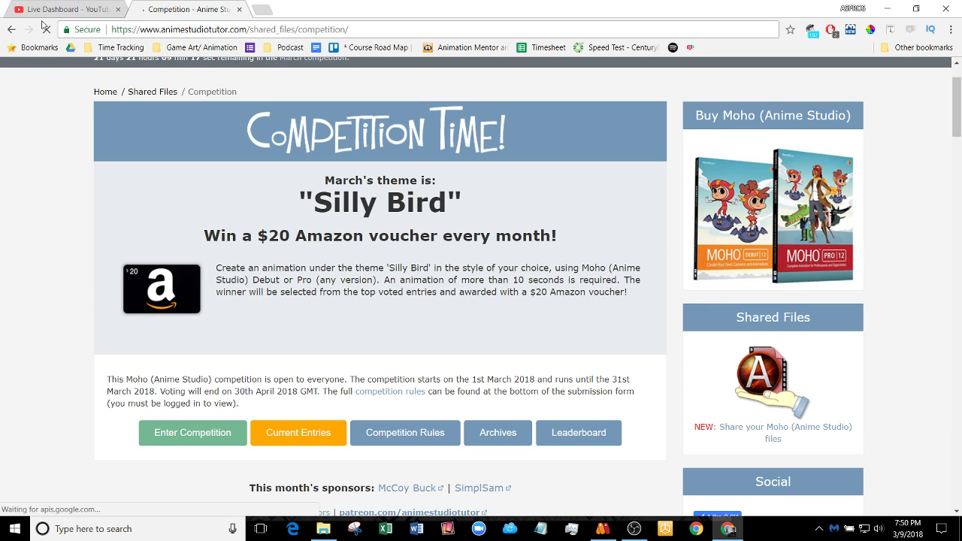
- Keep the browser window maximized and go back to the Live Dashboard to check the stream chat
left_click(916, 8)
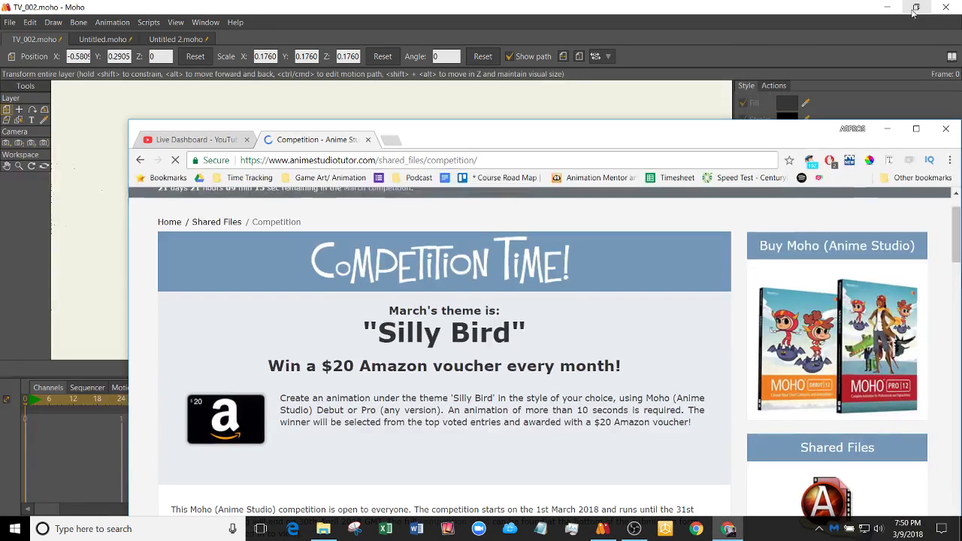
left_click(916, 128)
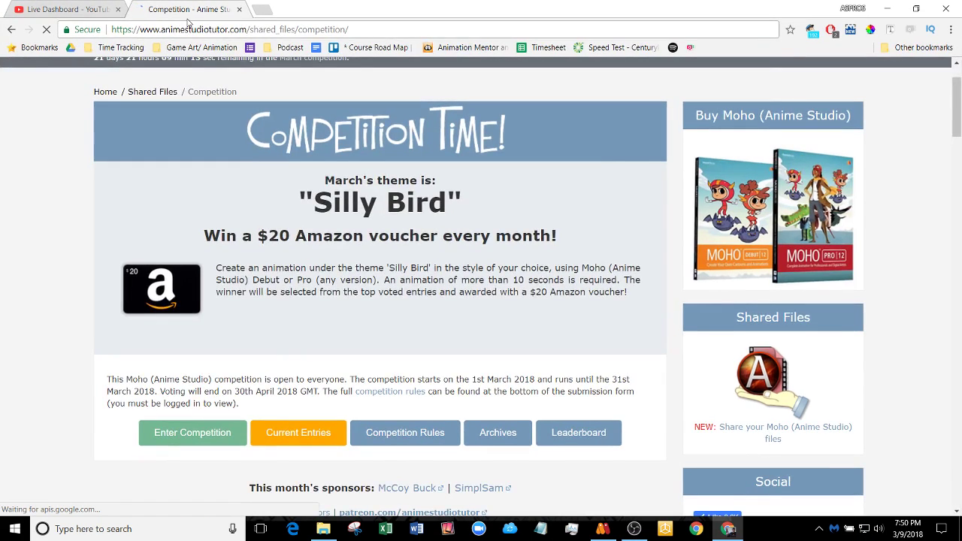
left_click(88, 7)
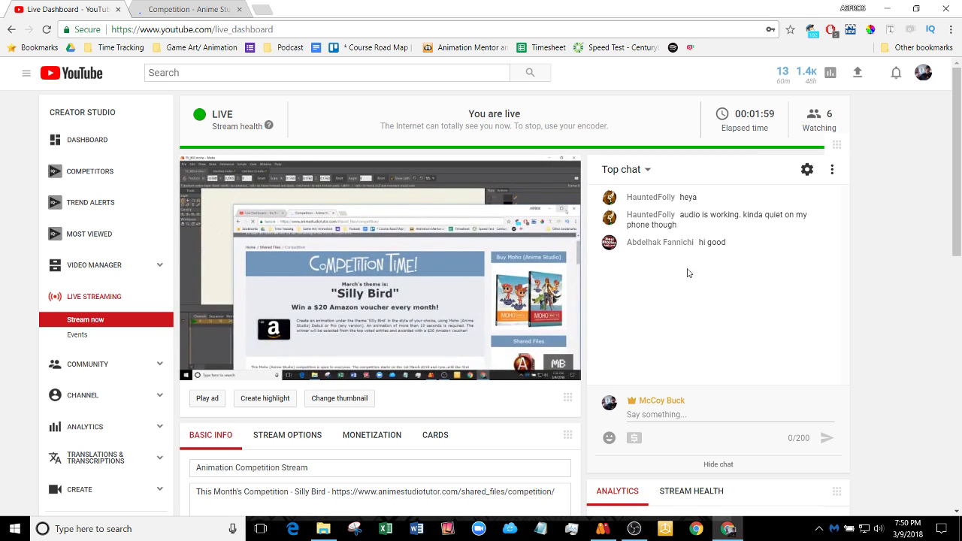
- Check the microphone level in the OBS mixer and return to Moho
left_click(616, 536)
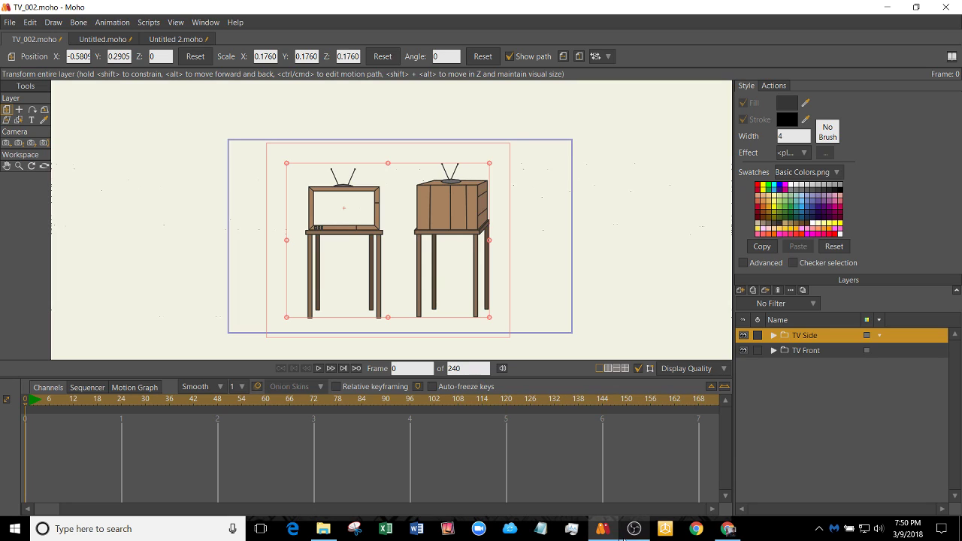
left_click(633, 530)
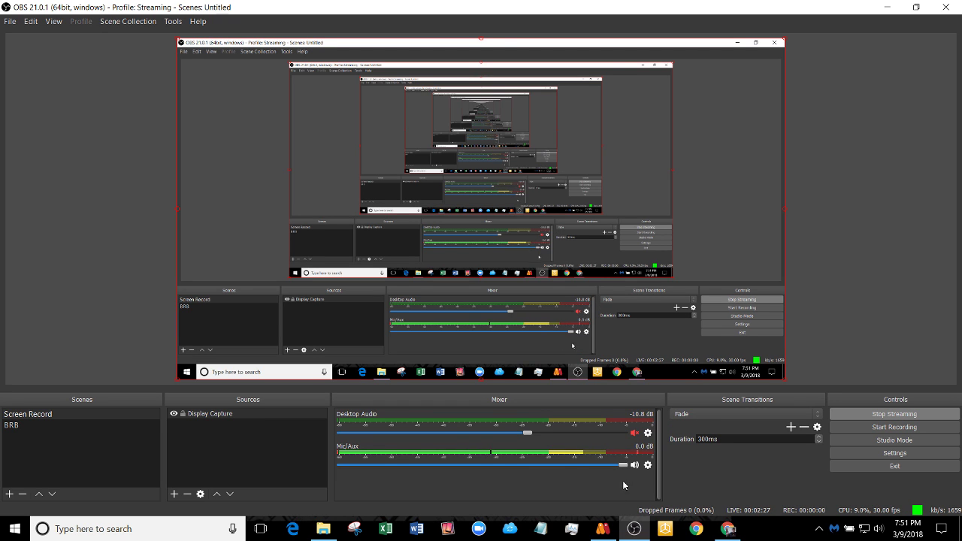
left_click(888, 7)
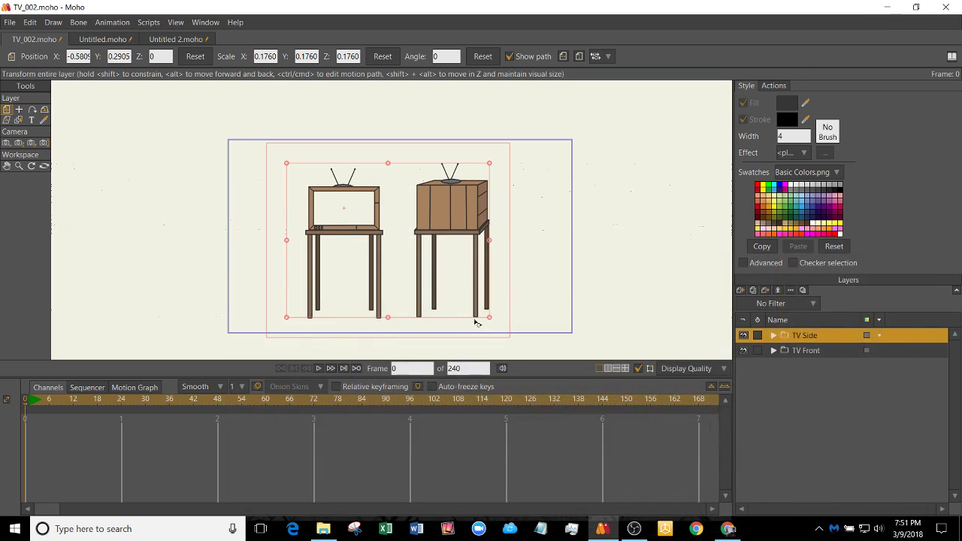
- Shrink the timeline area in Moho to make the canvas with the TV drawings taller
scroll(373, 254, "down", 2)
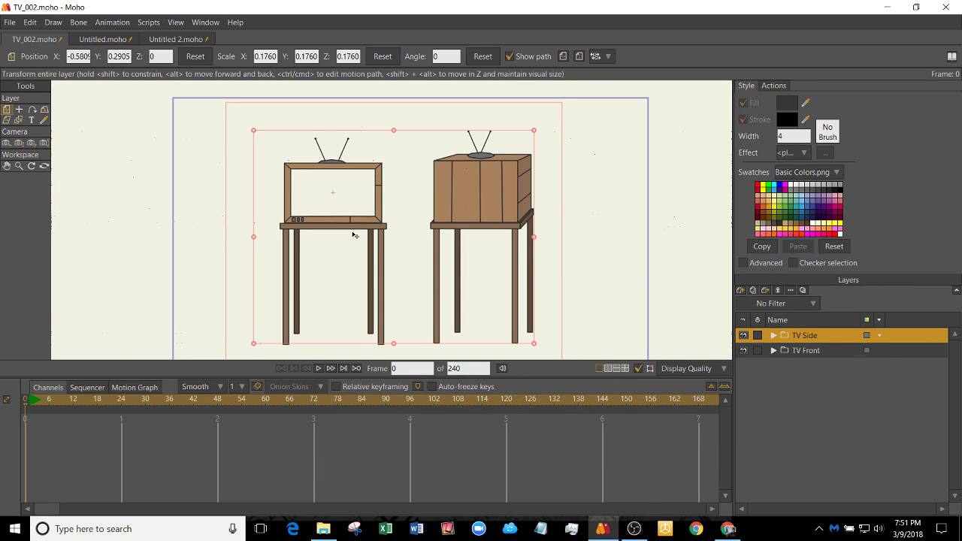
scroll(406, 252, "down", 1)
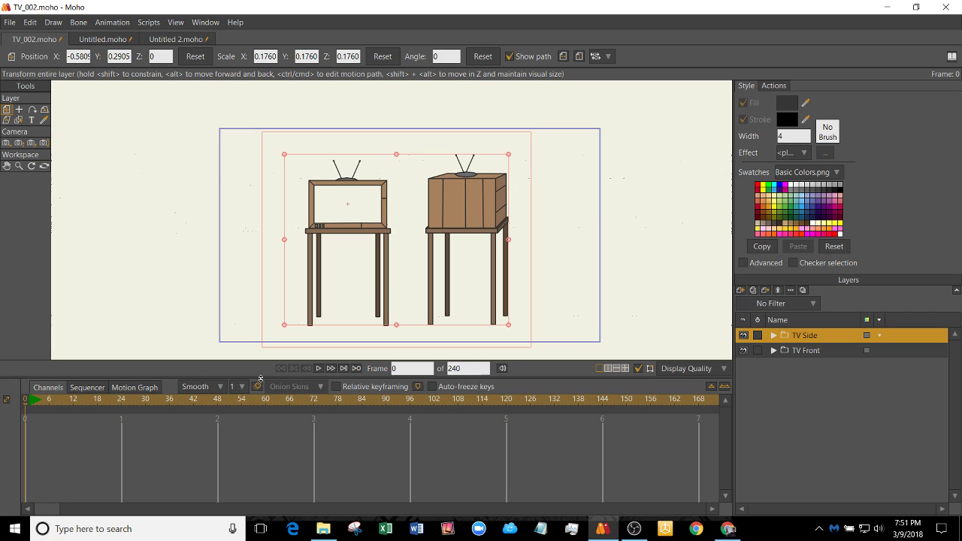
left_click_drag(261, 378, 252, 420)
scroll(237, 380, "up", 2)
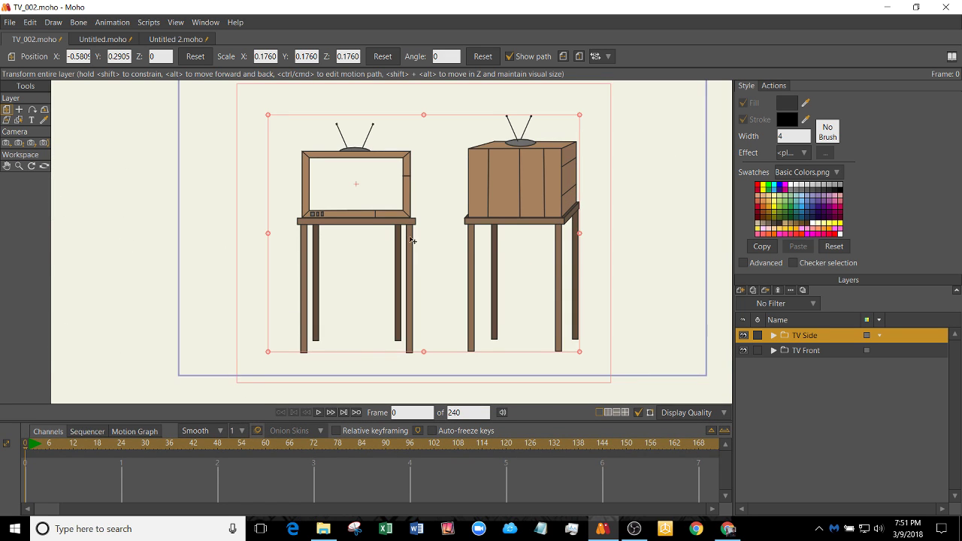
- Show the storyboard image in the Untitled.moho document and enlarge the canvas further by shrinking the timeline area
left_click(93, 39)
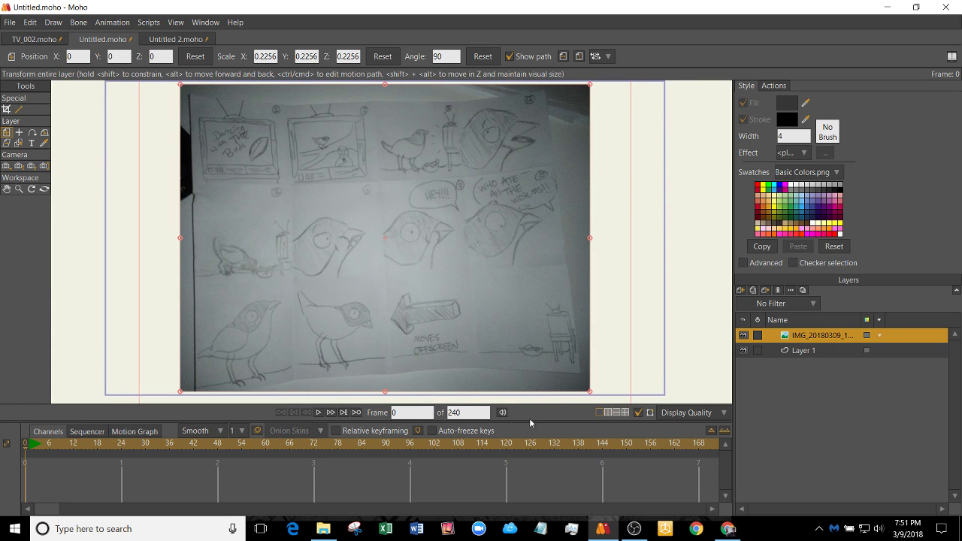
left_click_drag(530, 421, 518, 478)
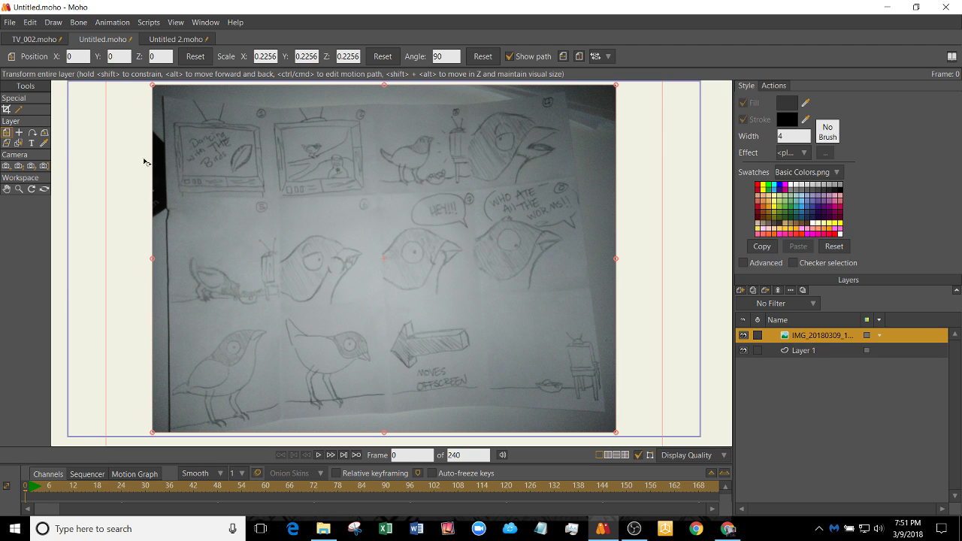
- Switch to File Explorer and open the Images folder inside the Silly Bird project folder
left_click(323, 528)
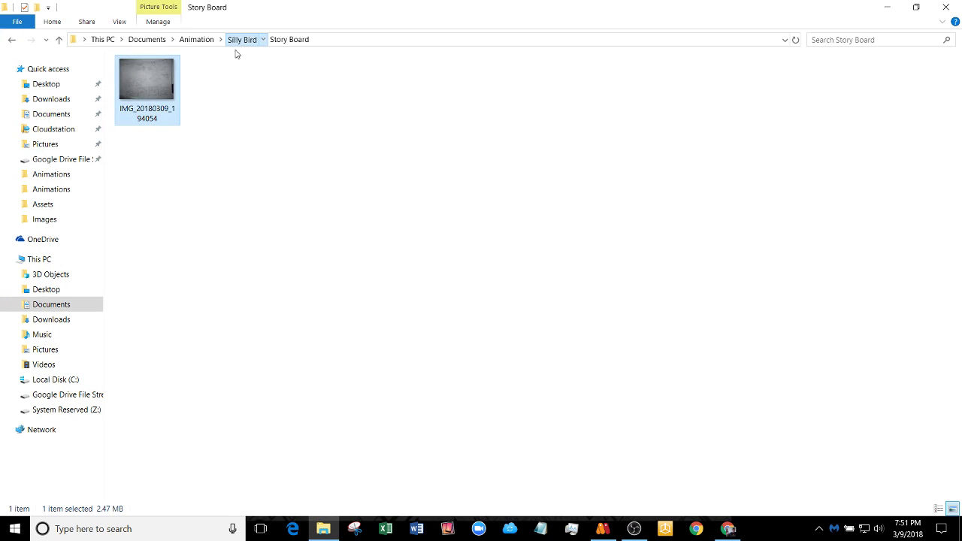
left_click(242, 39)
double_click(167, 93)
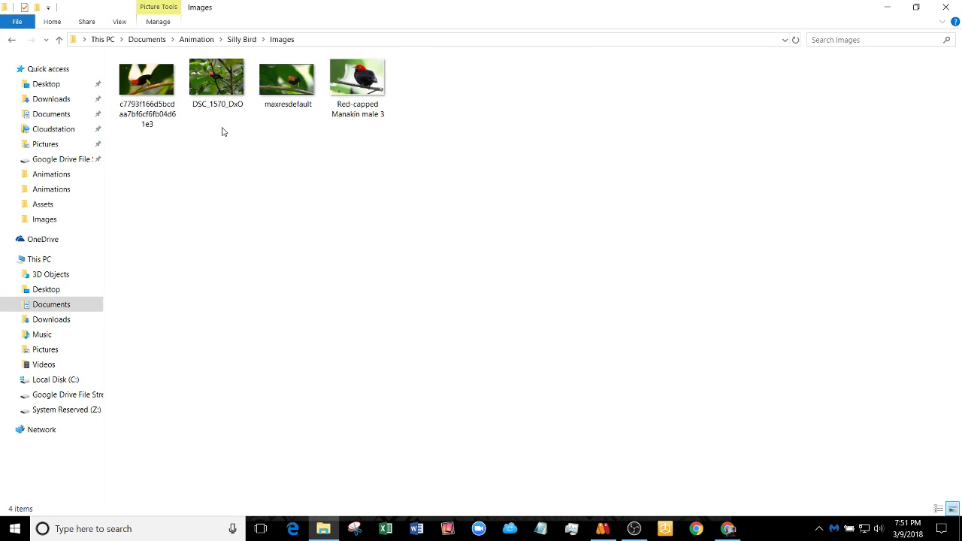
- View the red-capped manakin reference photos, starting with the first image and comparing it with maxresdefault.jpg
double_click(162, 82)
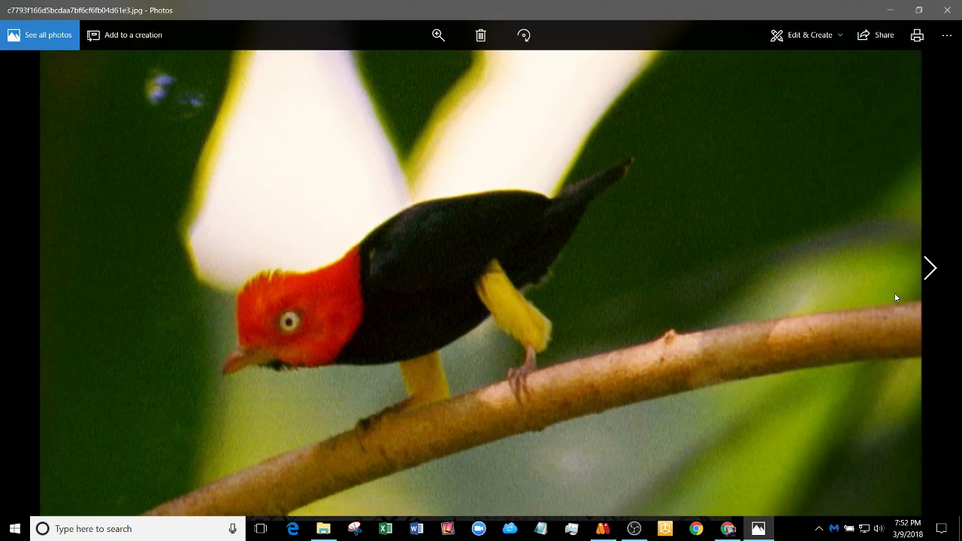
key("Right")
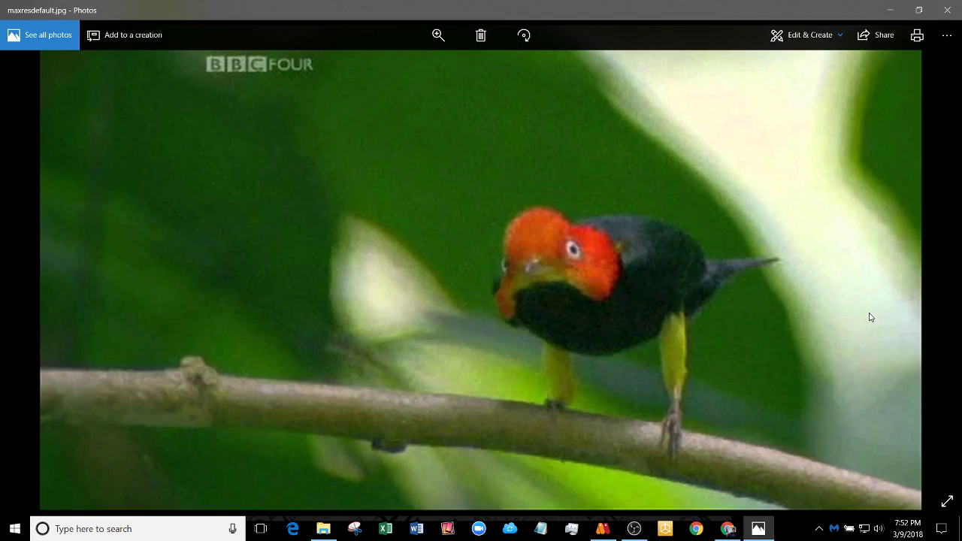
key("Left")
key("Right")
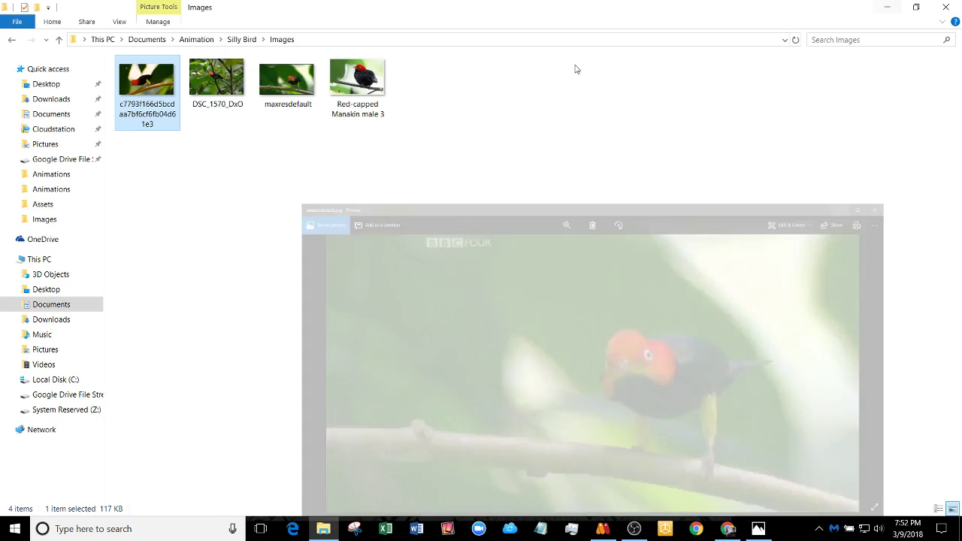
- Put away the bird photo, close the Images folder and check the chat on the YouTube live dashboard
left_click(890, 9)
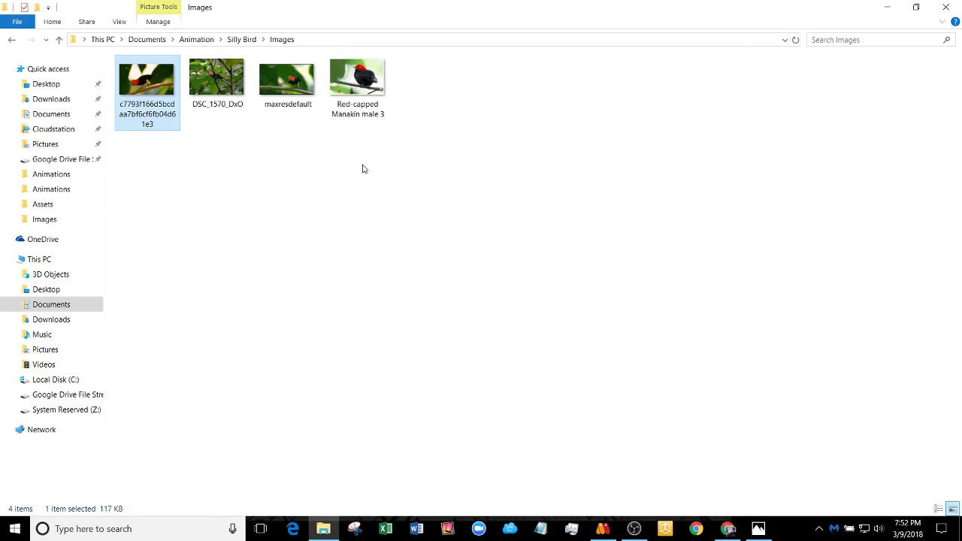
left_click(946, 5)
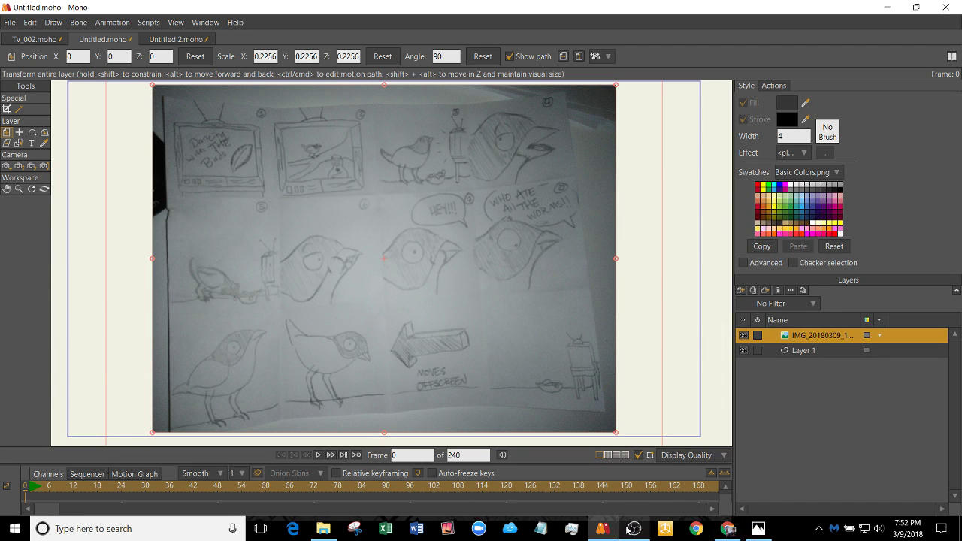
left_click(728, 528)
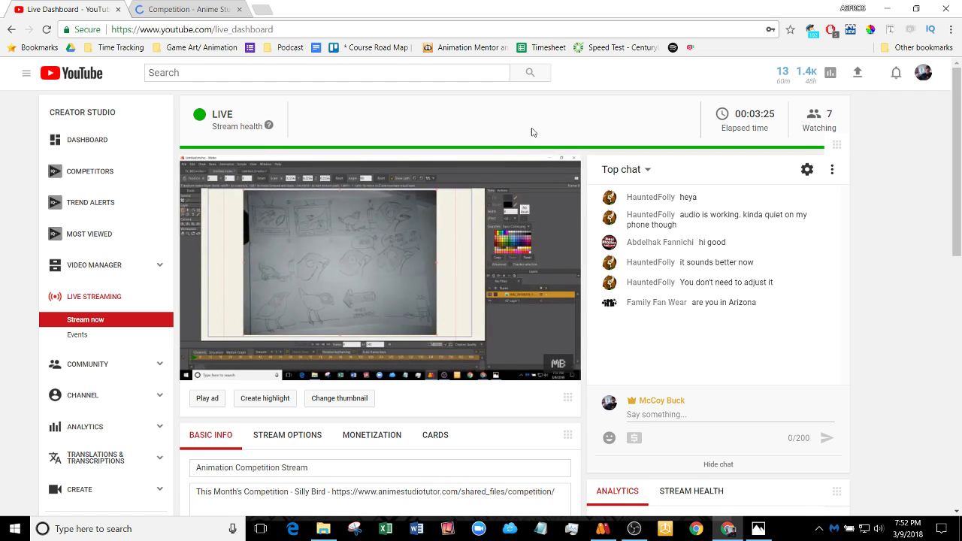
left_click(887, 8)
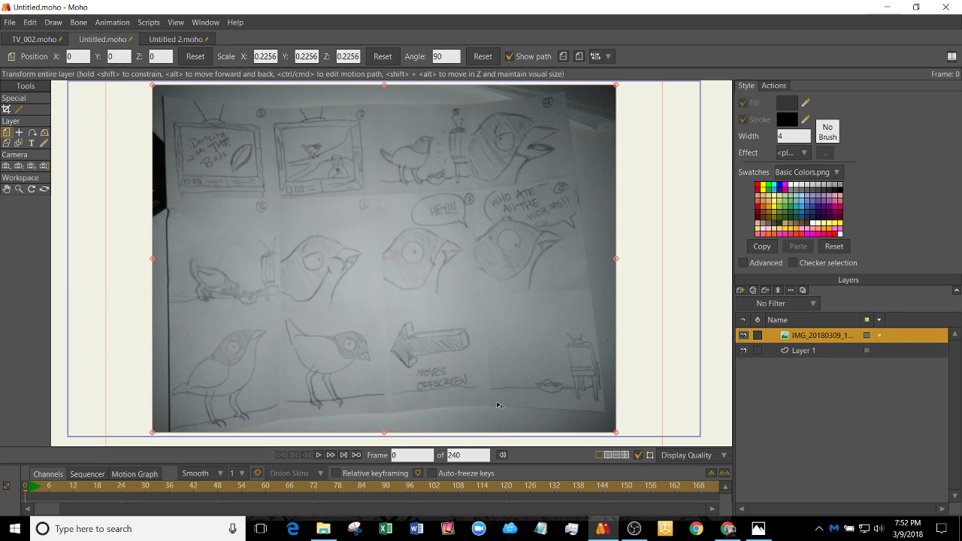
- Review the TV drawings and the TV Front group's layers in TV_002.moho, and go back to the storyboard in Untitled.moho
left_click(19, 42)
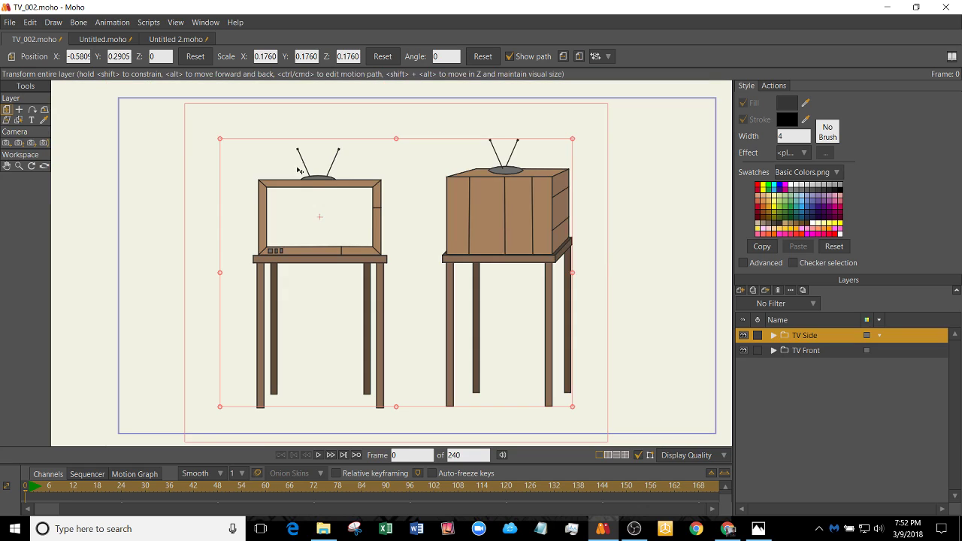
scroll(302, 257, "up", 1)
left_click_drag(302, 257, 297, 277)
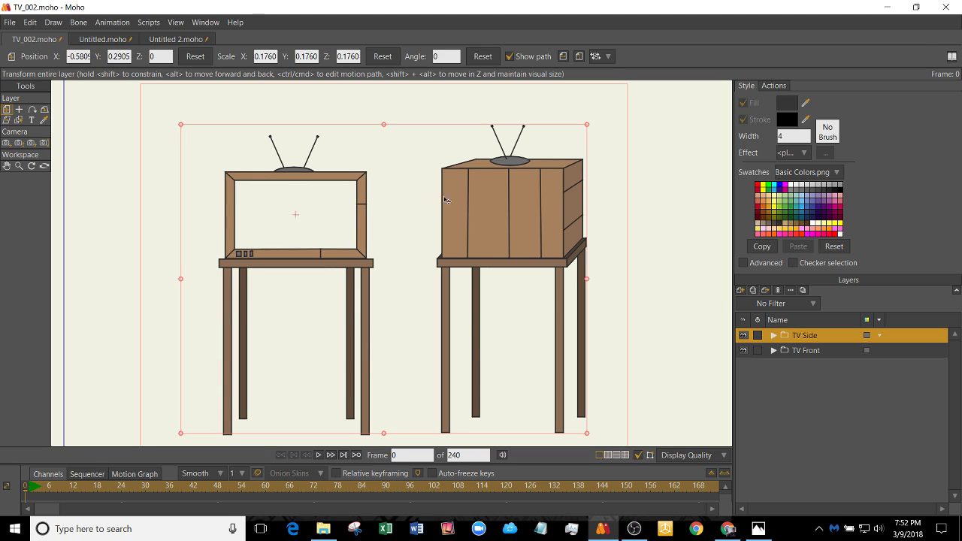
left_click(775, 350)
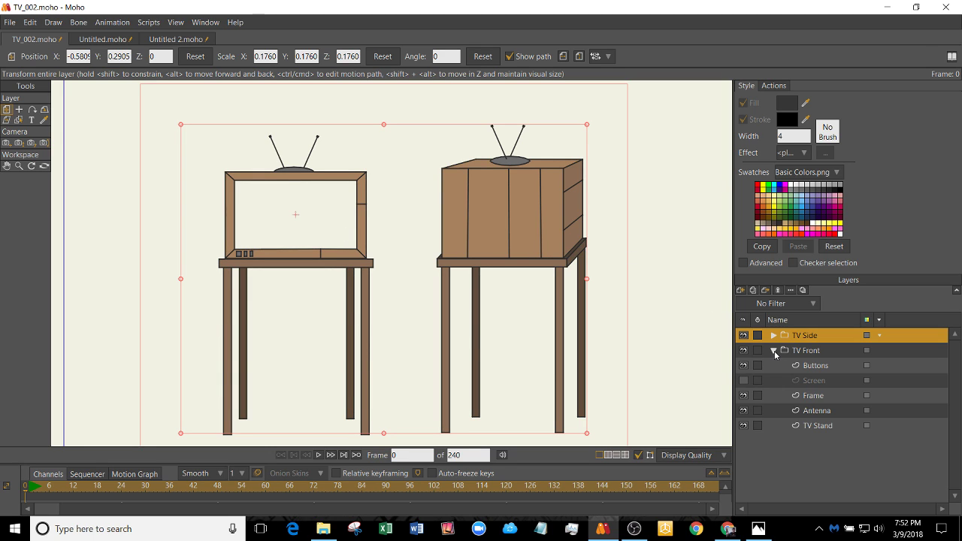
left_click(774, 351)
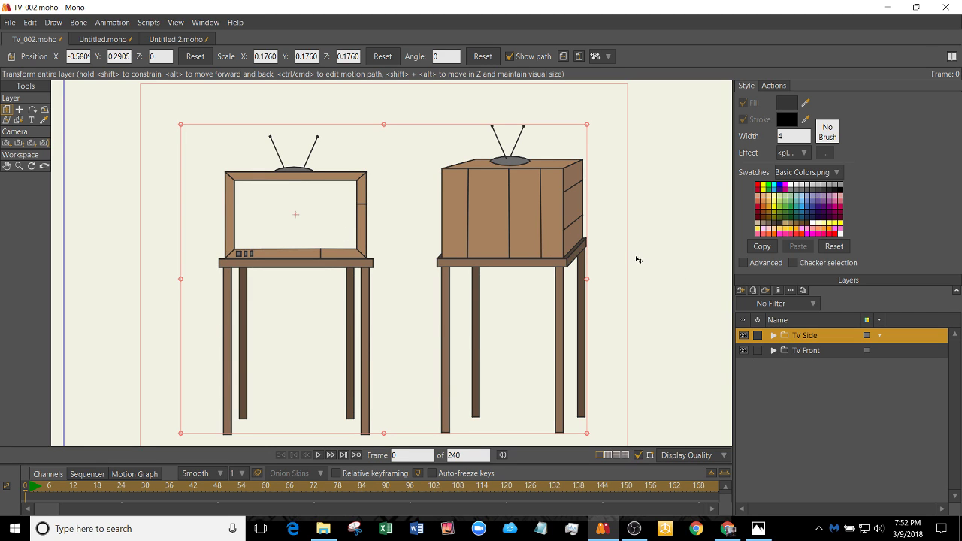
left_click(113, 41)
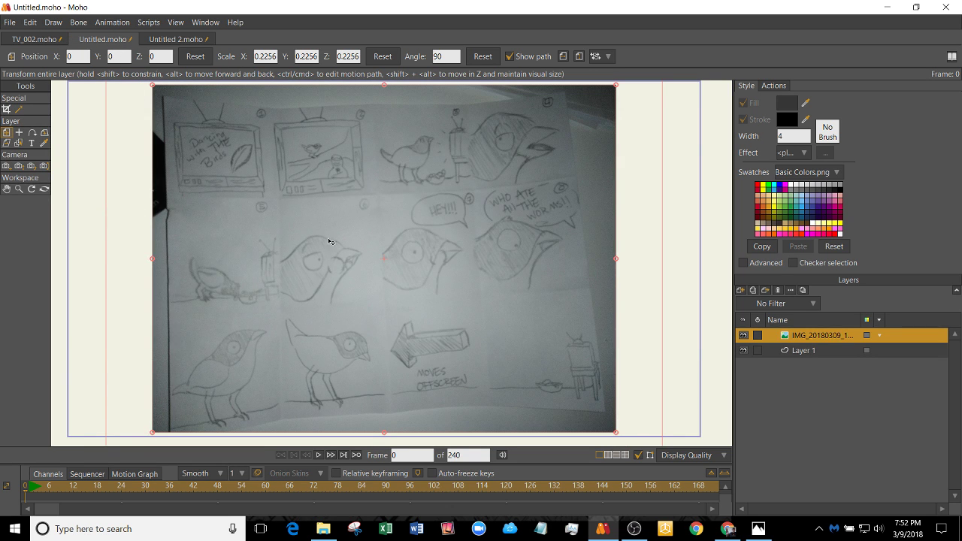
scroll(370, 238, "down", 1)
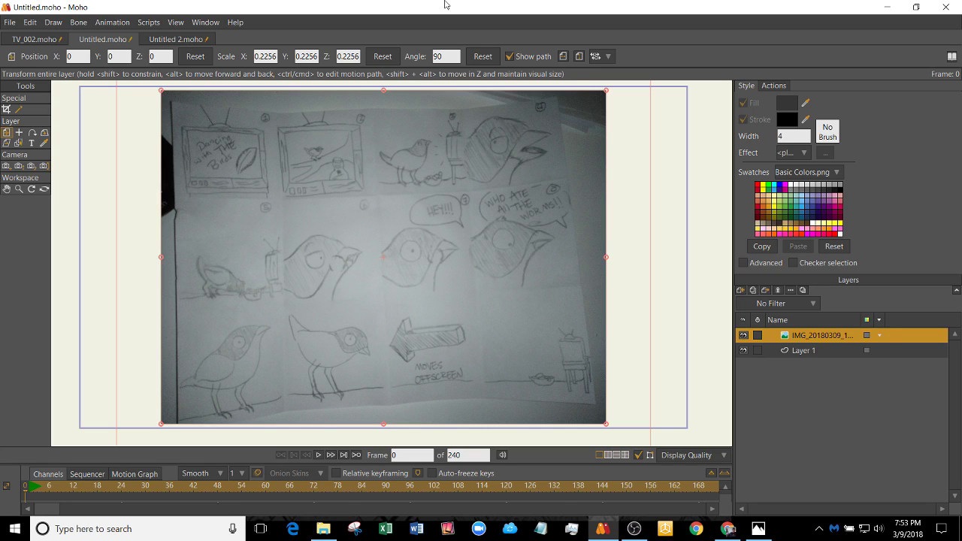
- Open the live stream chat from the YouTube dashboard in its own window, reposition it over the canvas and minimize it
left_click(728, 528)
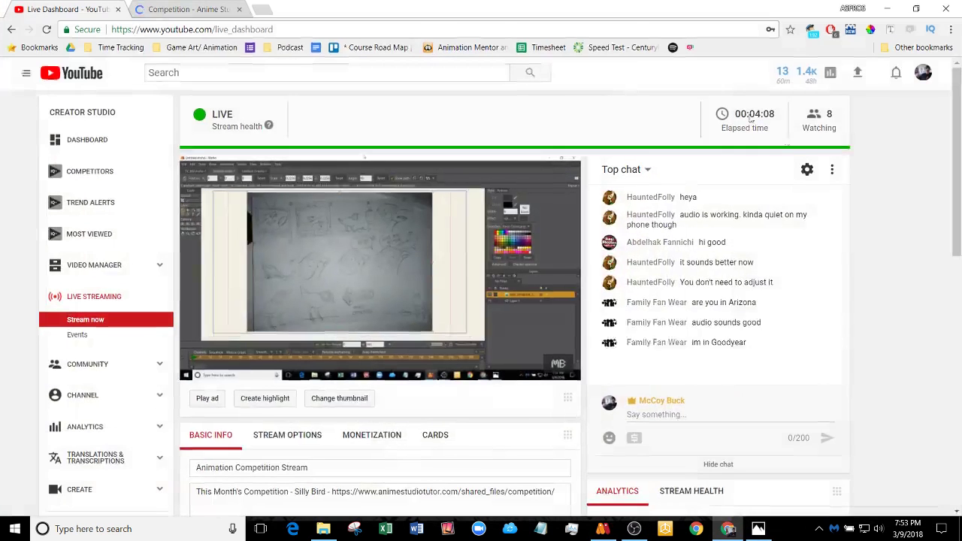
left_click(832, 170)
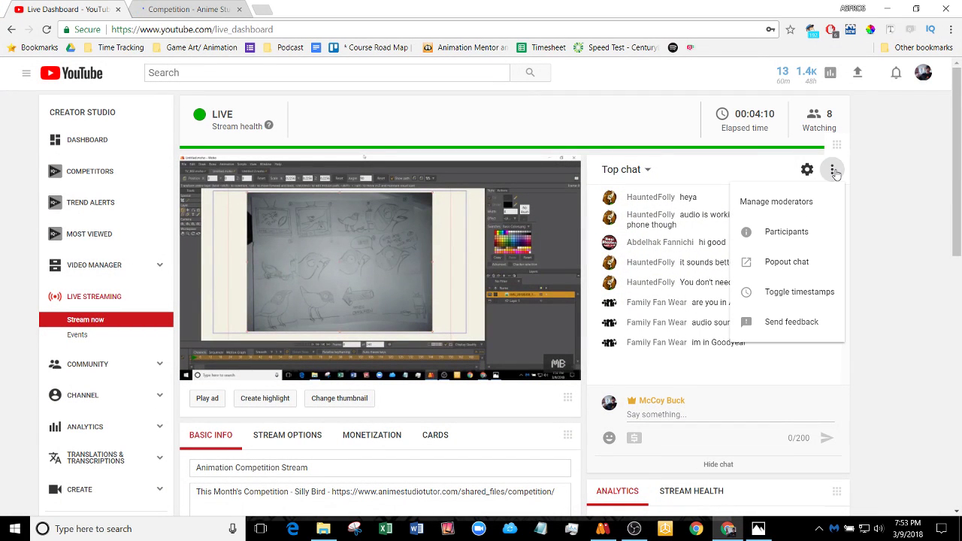
left_click(798, 260)
left_click(886, 9)
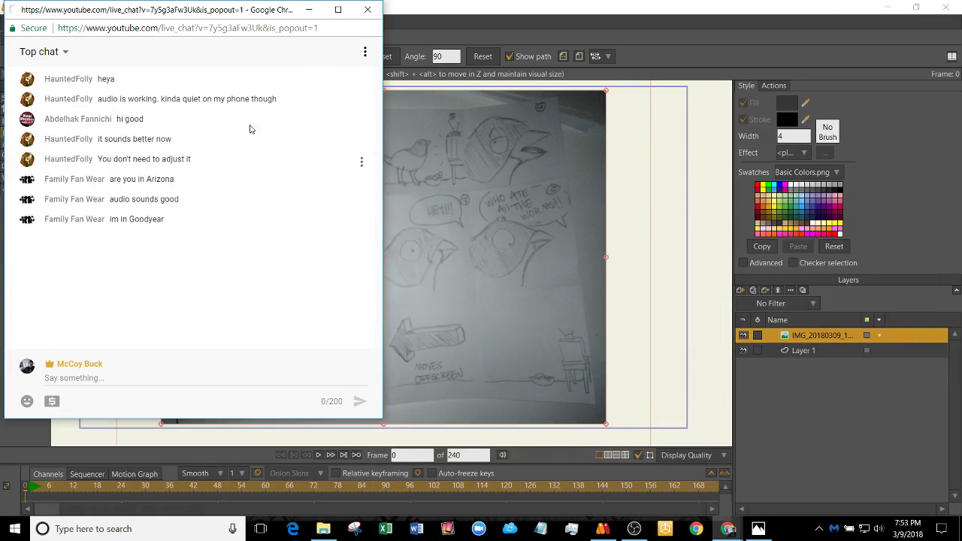
left_click_drag(212, 16, 514, 43)
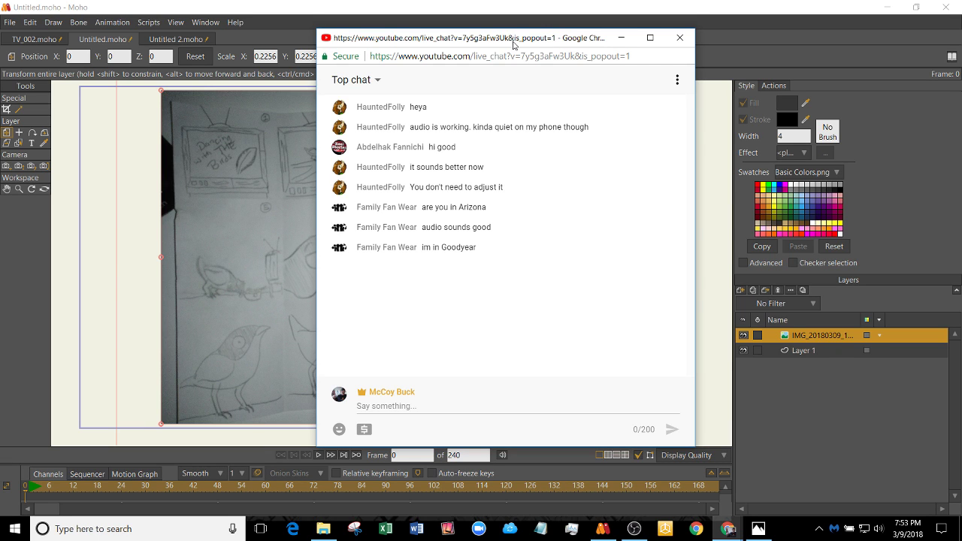
left_click(621, 37)
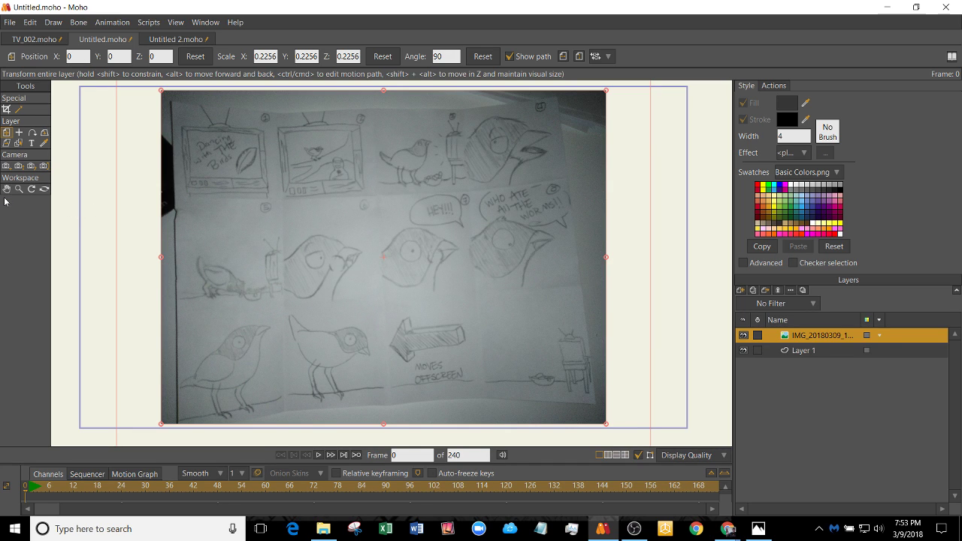
- Look at the "Be Right Back" document and the storyboard, and create a new blank Moho document
left_click(182, 40)
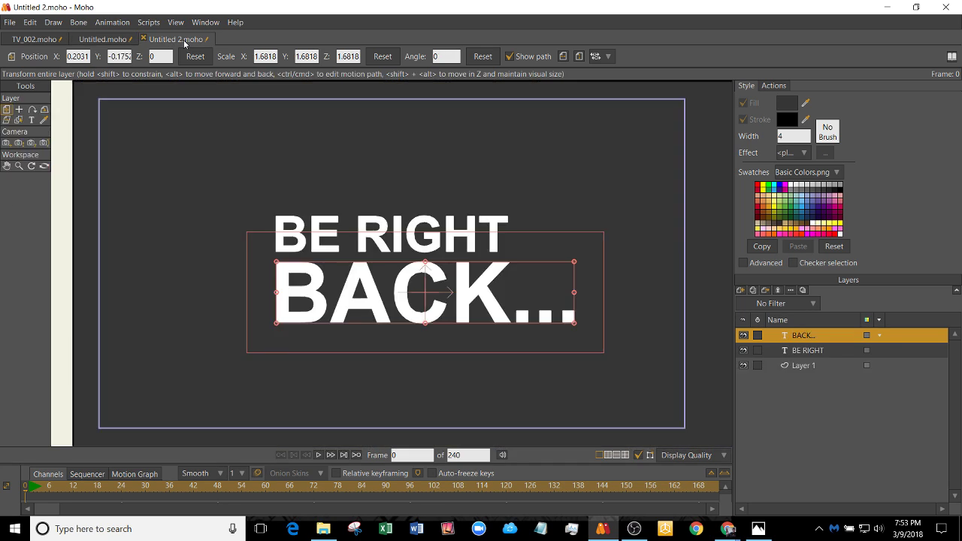
left_click(103, 40)
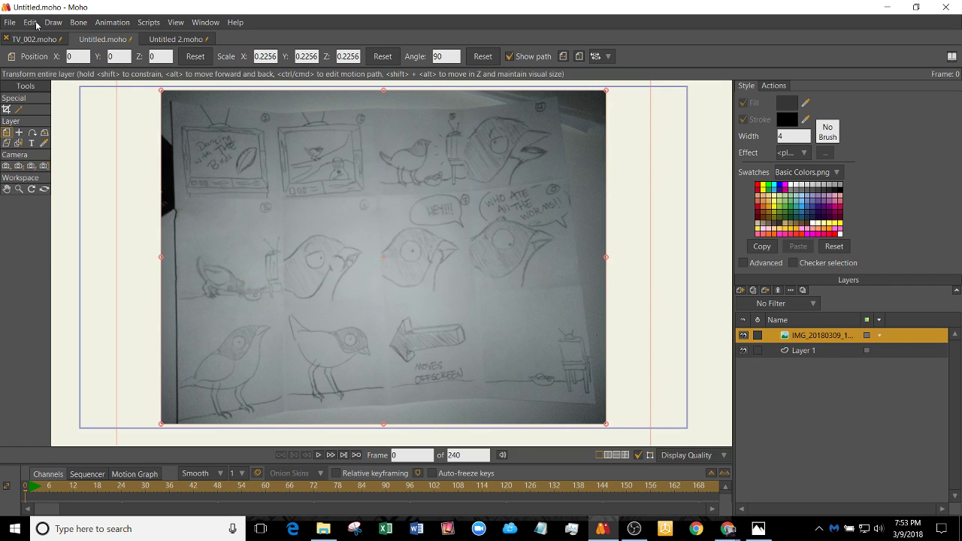
left_click(9, 22)
left_click(30, 37)
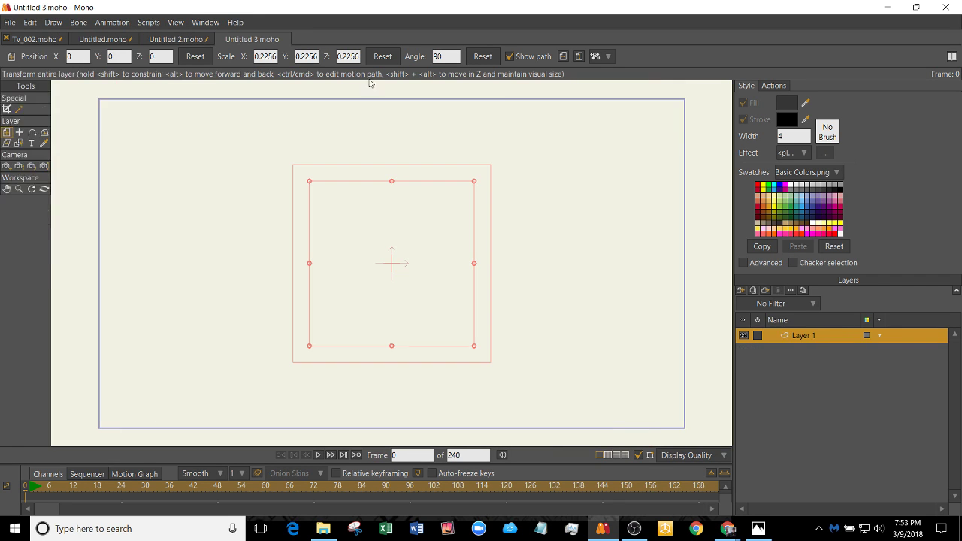
- Switch to the Chrome dashboard window, open gmail.com in a new tab and switch to the animation channel's mail account
mouse_move(728, 528)
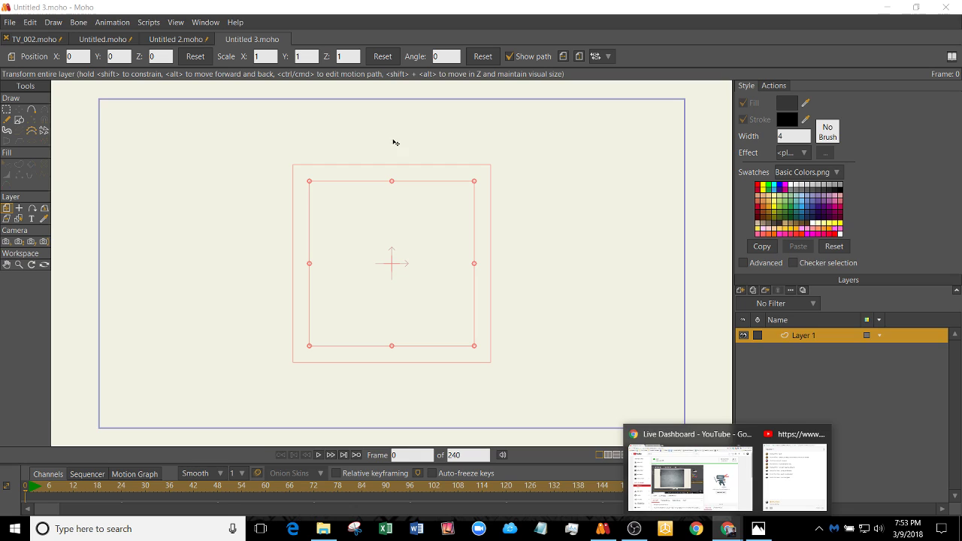
left_click(715, 493)
left_click(260, 9)
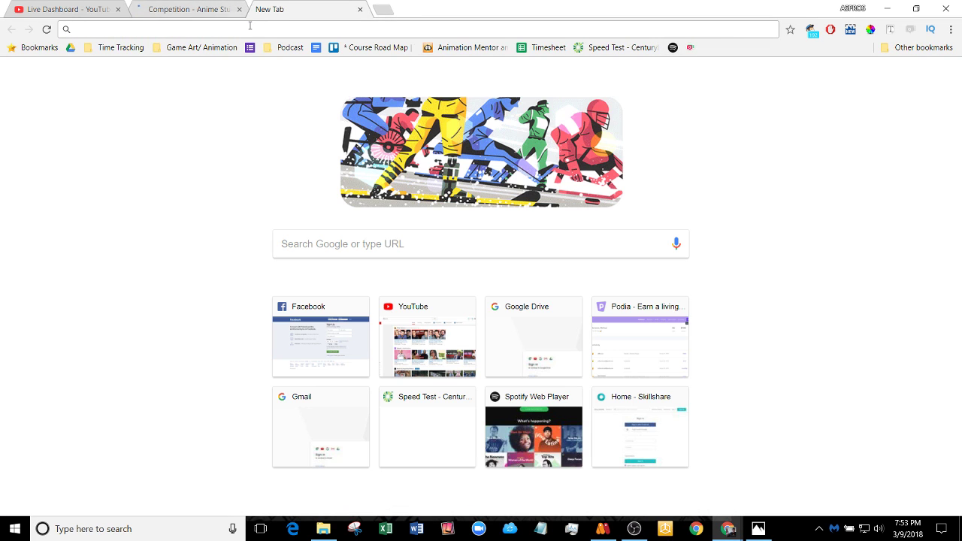
type("gmail.com")
key("Return")
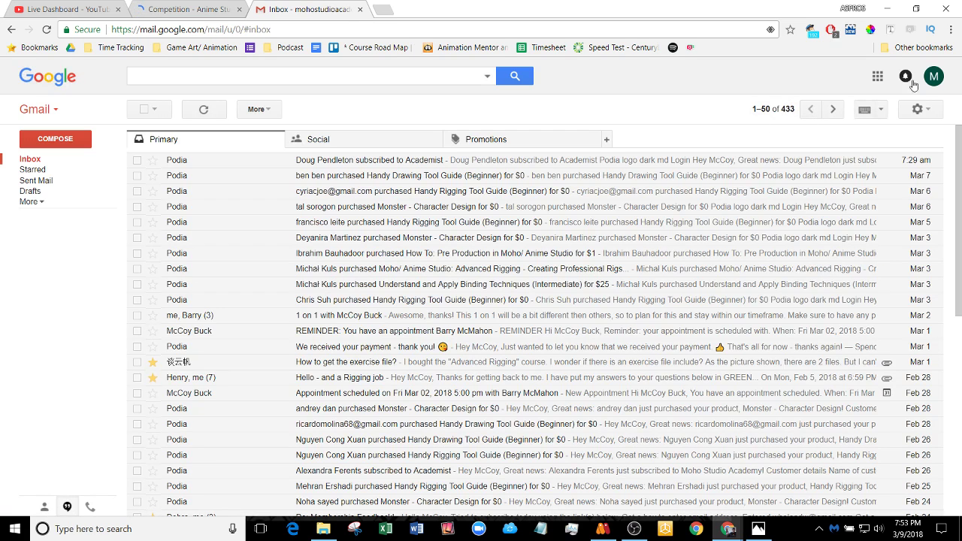
left_click(933, 76)
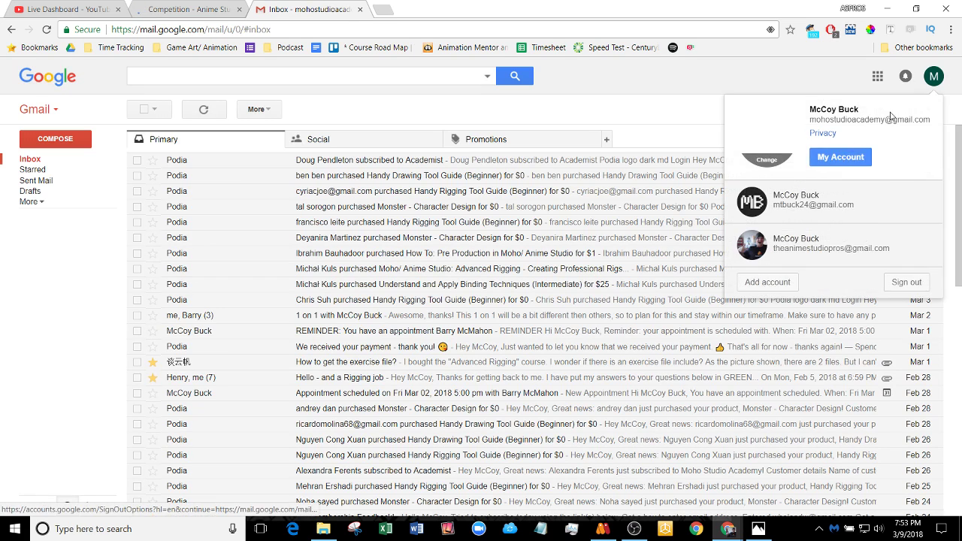
left_click(820, 244)
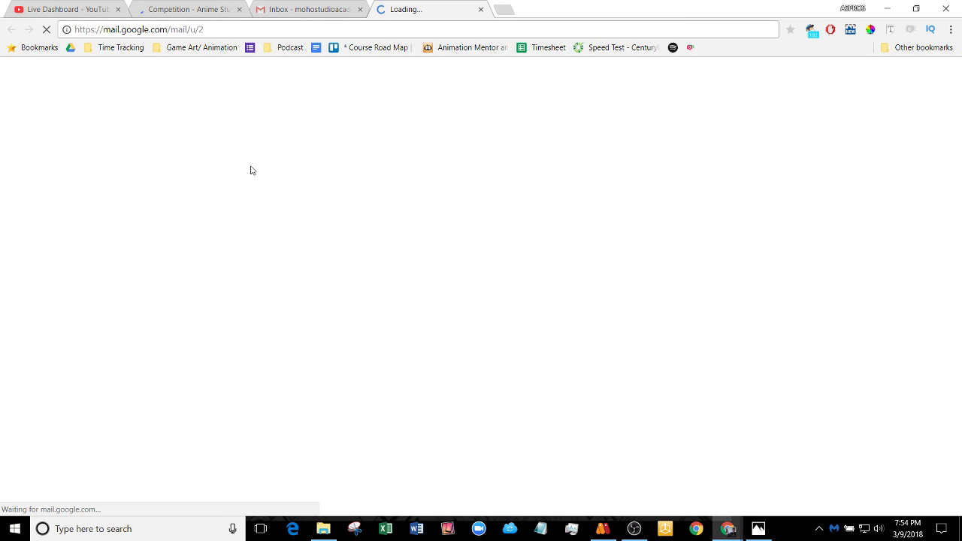
- Minimize the browser, switch to OBS and put the "Be Right Back" scene on the stream
left_click(888, 7)
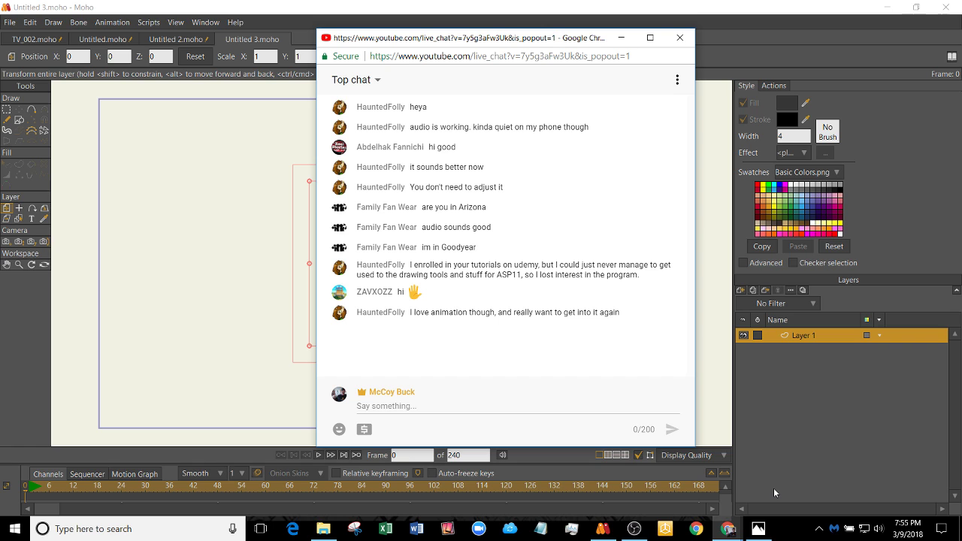
left_click(635, 528)
left_click(122, 433)
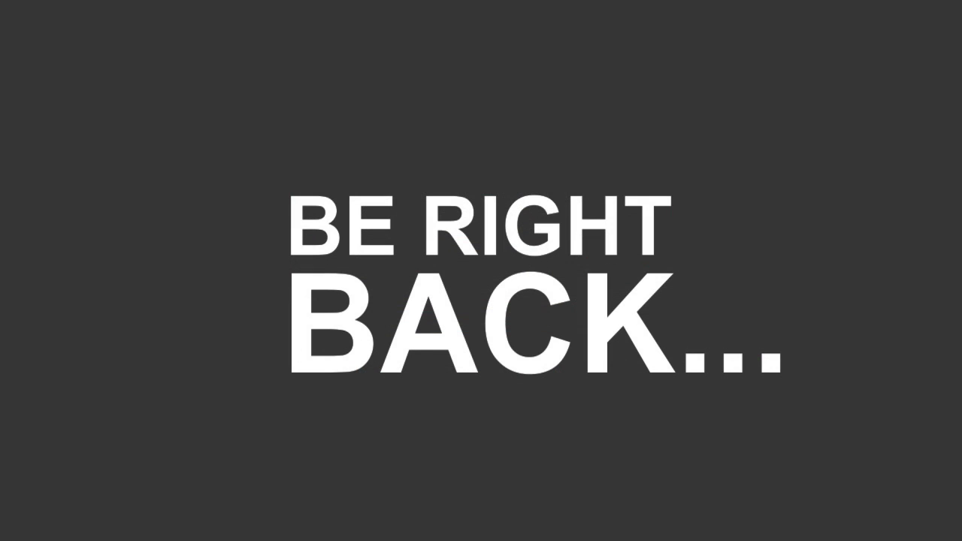
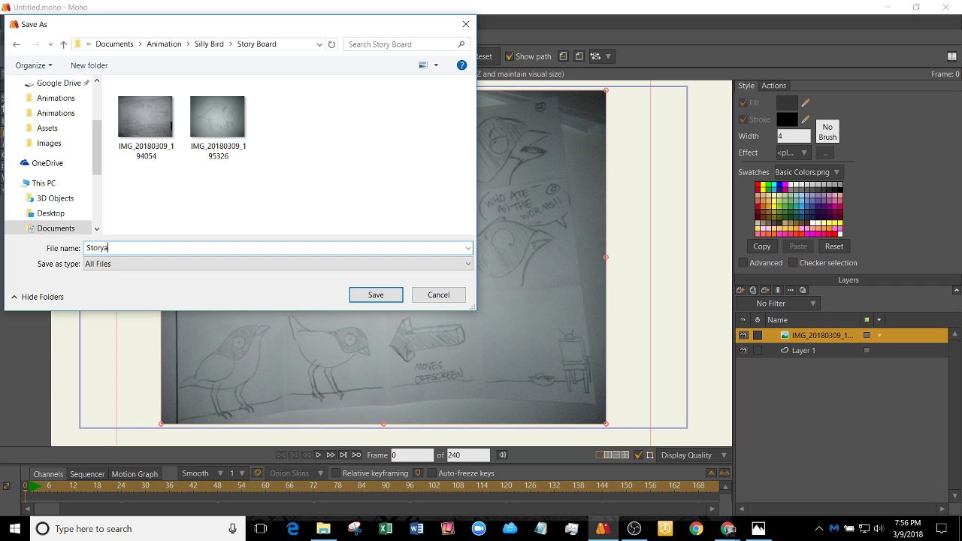
- Save the storyboard document as Storyboard in the Story Board folder and close the "Be Right Back" document Untitled 2.moho
key("Return")
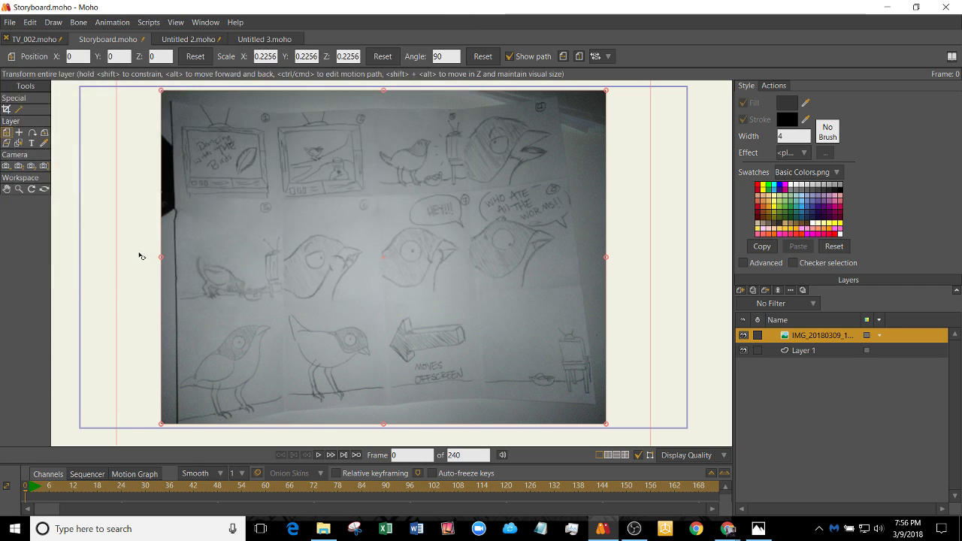
left_click(189, 40)
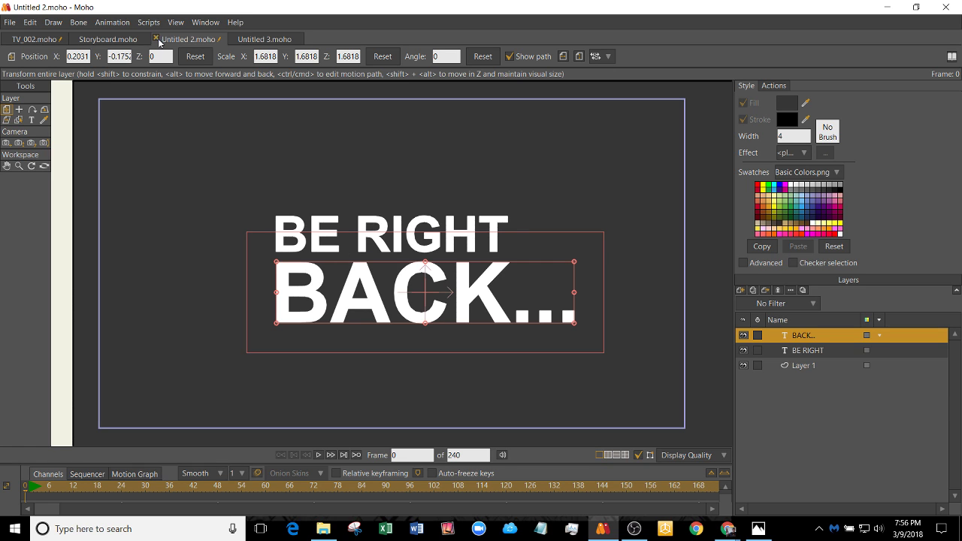
left_click(160, 42)
left_click(524, 212)
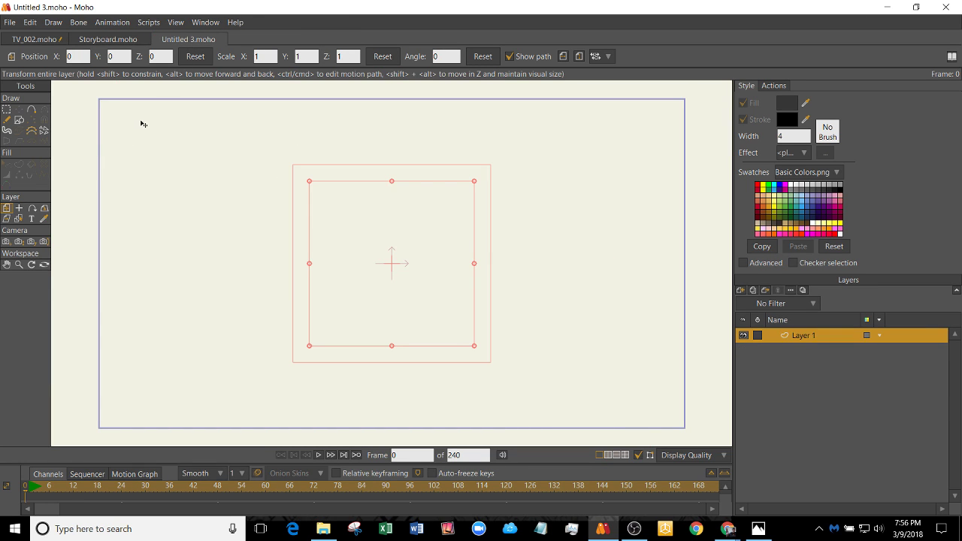
- Import the photo c7793f166d5bcdaa7bf6cf6fb04d61e3 from the Silly Bird Images folder as an image layer
left_click(742, 293)
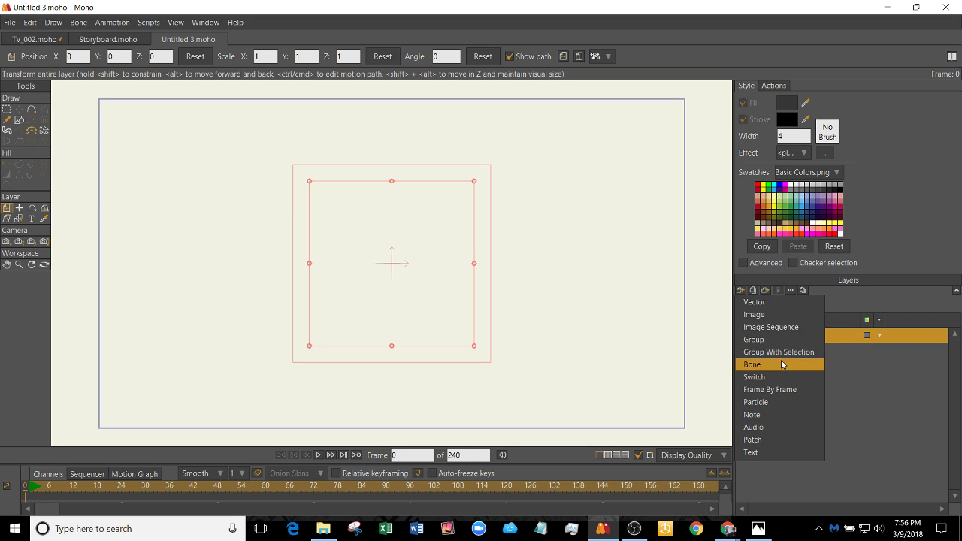
left_click(759, 314)
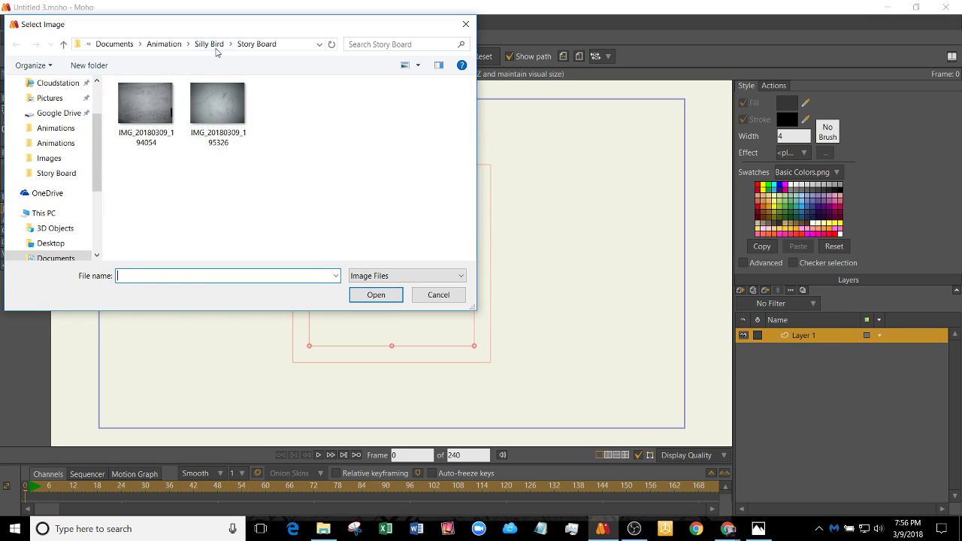
left_click(216, 46)
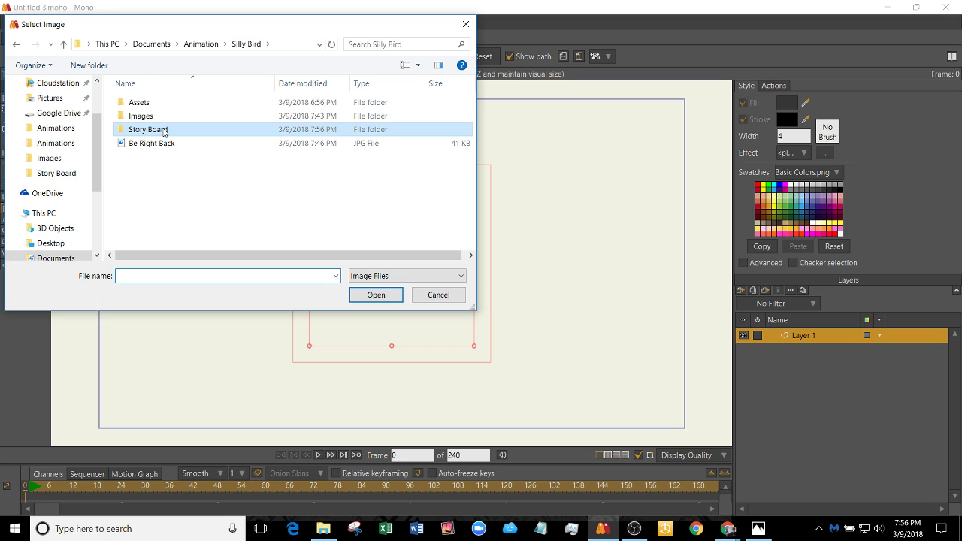
double_click(138, 117)
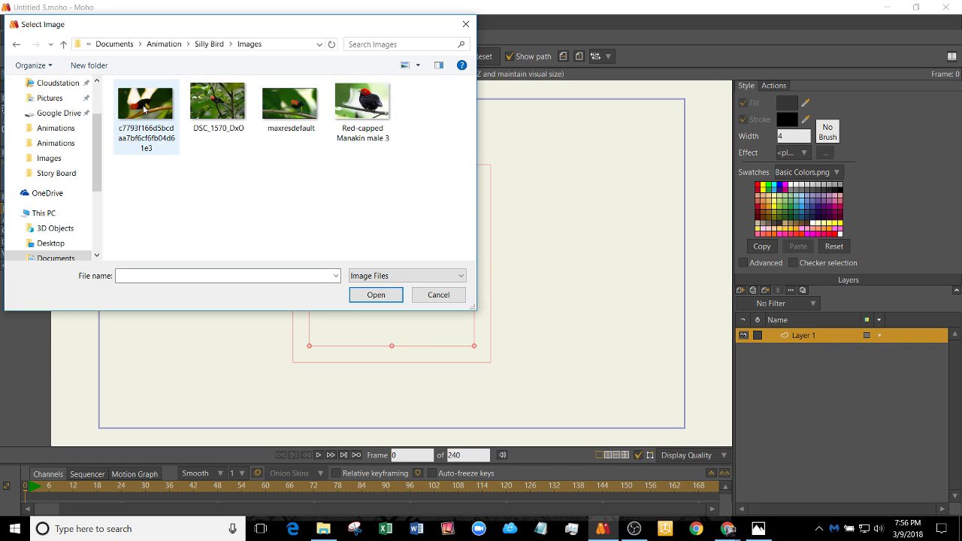
left_click(362, 118)
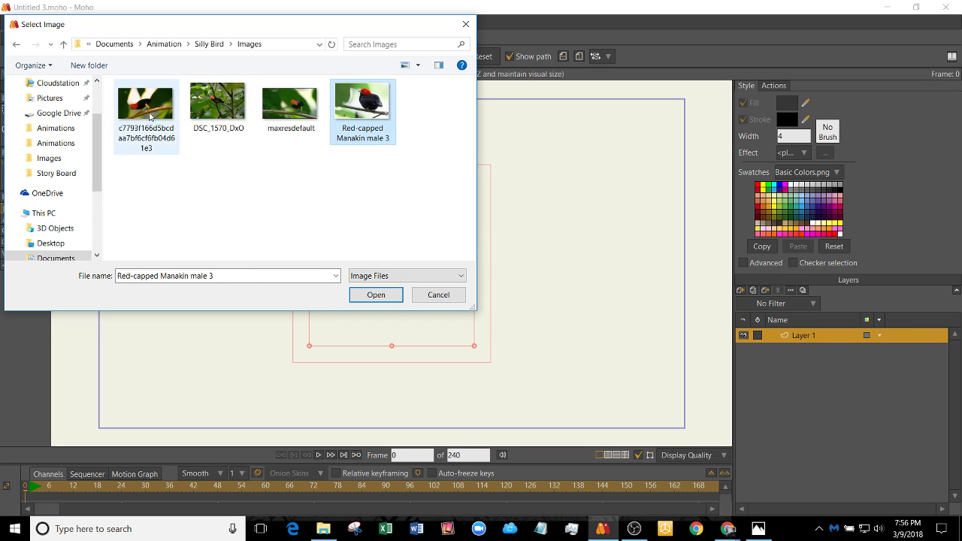
left_click(141, 108)
left_click(362, 121)
left_click(143, 110)
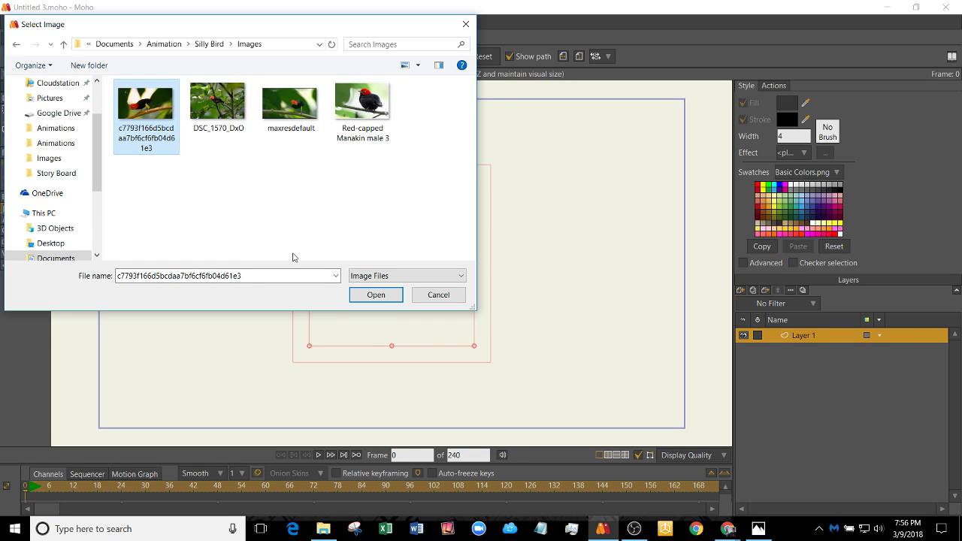
left_click(376, 297)
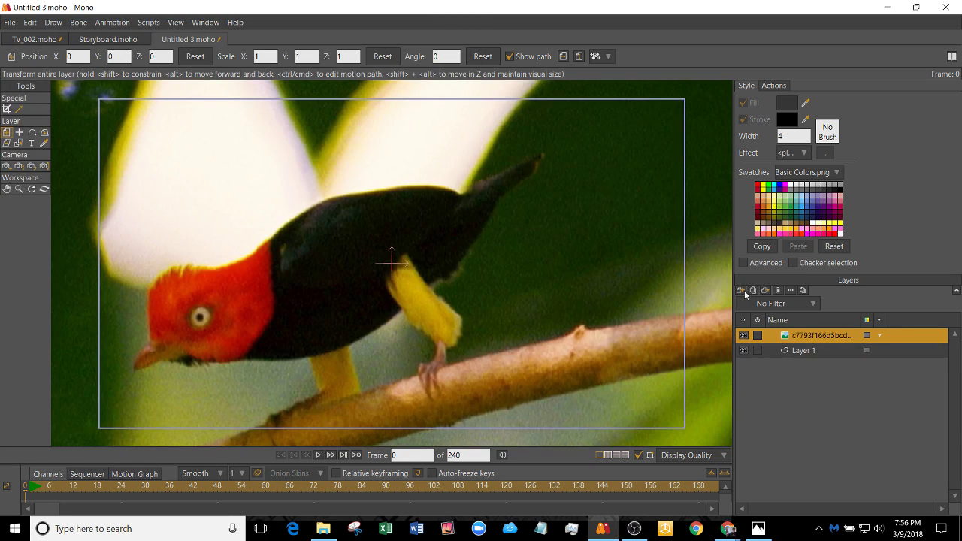
- Import the photo Red-capped Manakin male 3 from the Images folder as another image layer
left_click(741, 290)
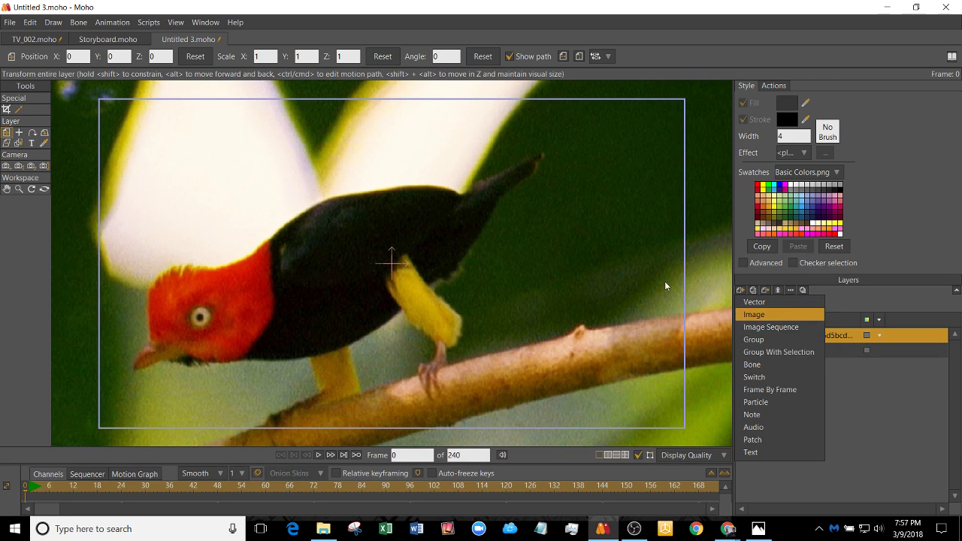
left_click(763, 316)
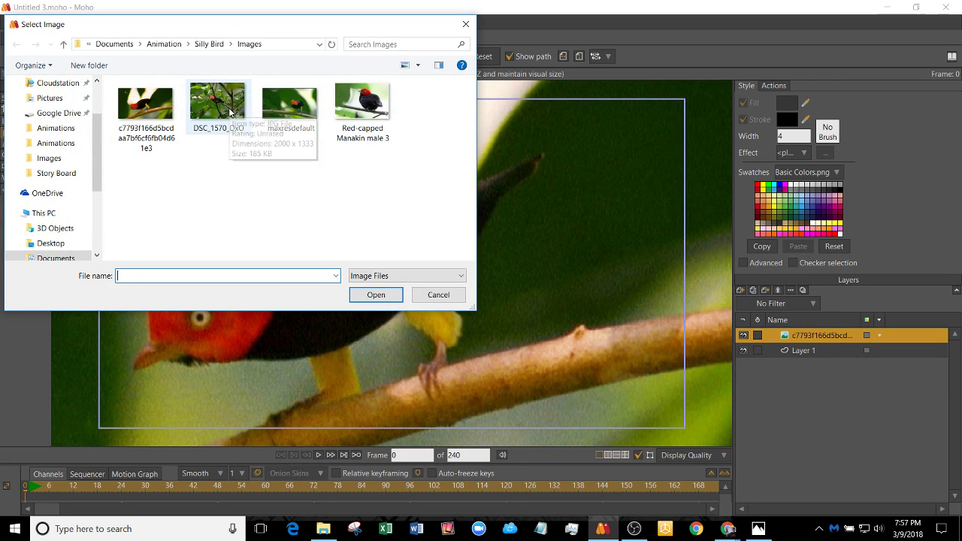
double_click(362, 102)
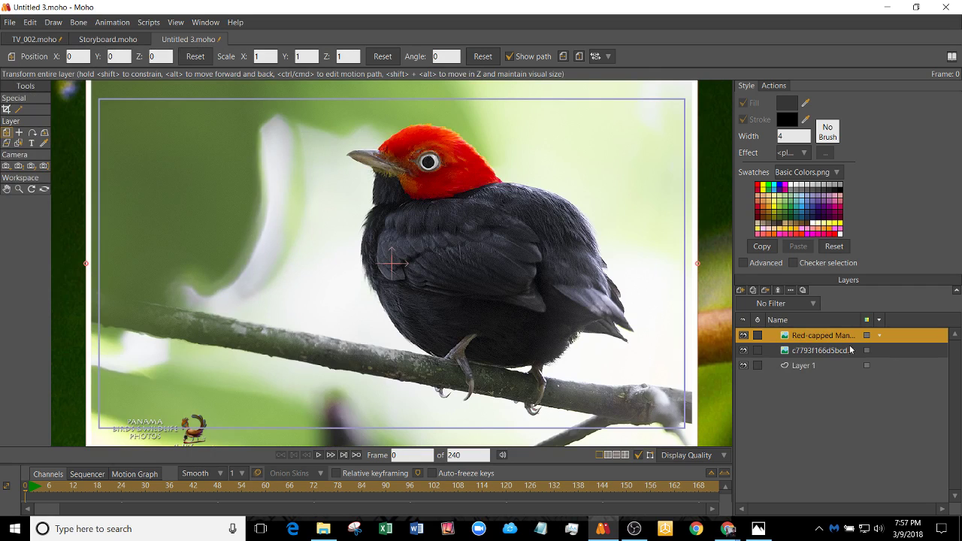
- Start another image layer above Layer 1 and look through the Silly Bird project's Story Board, Images and Assets folders for the image
left_click(818, 367)
left_click(741, 290)
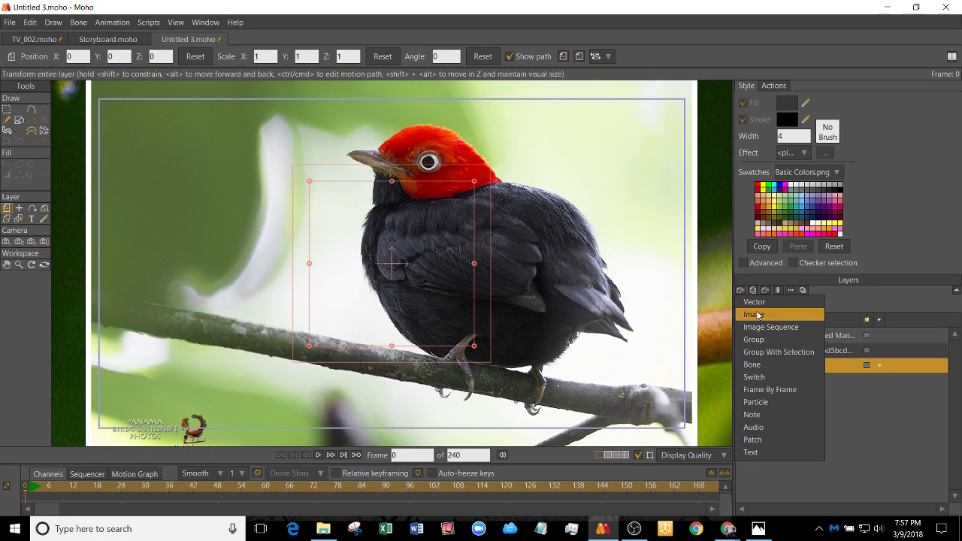
left_click(760, 318)
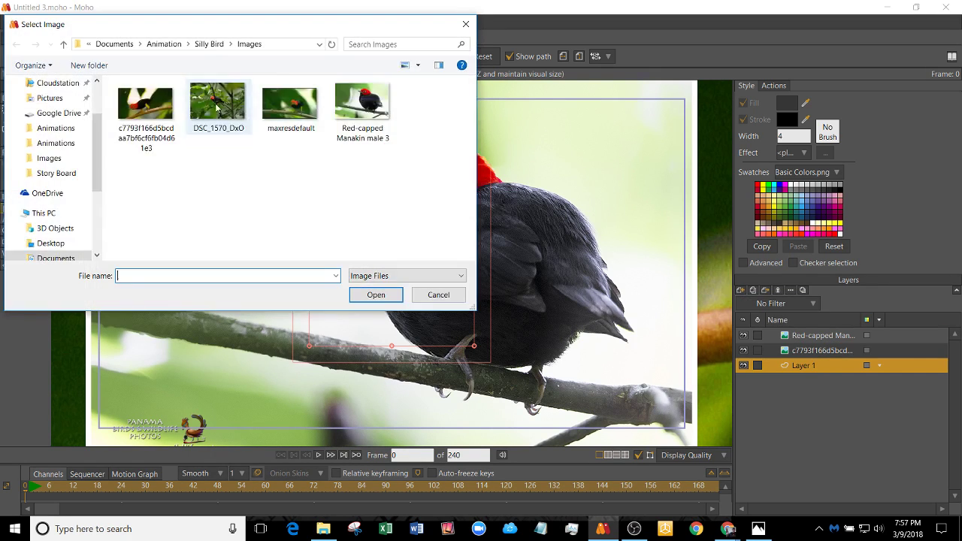
left_click(215, 44)
double_click(159, 132)
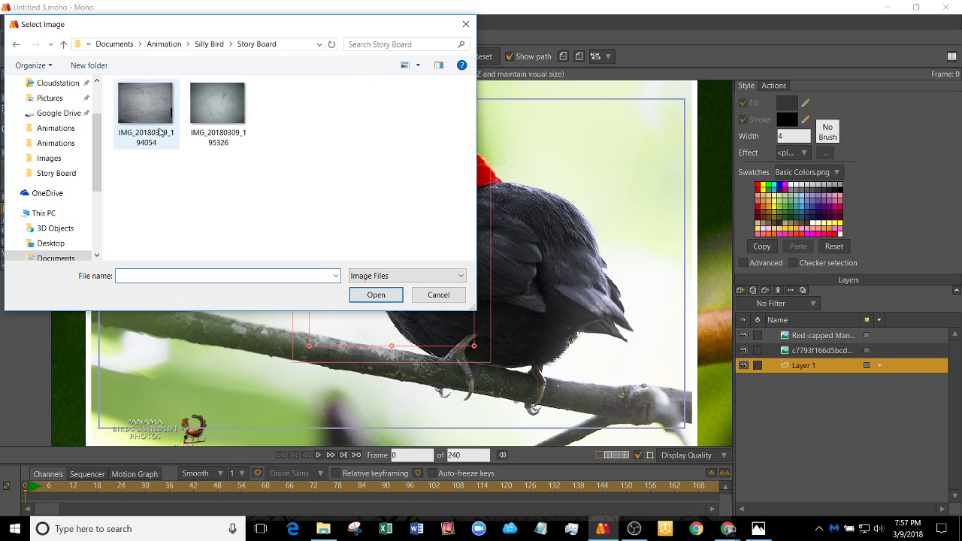
left_click(211, 45)
double_click(155, 115)
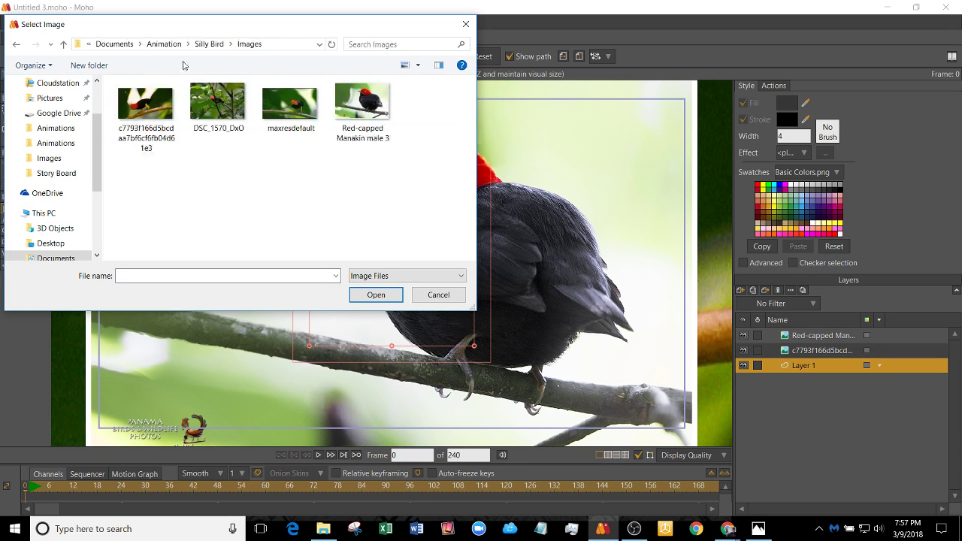
left_click(196, 48)
double_click(184, 102)
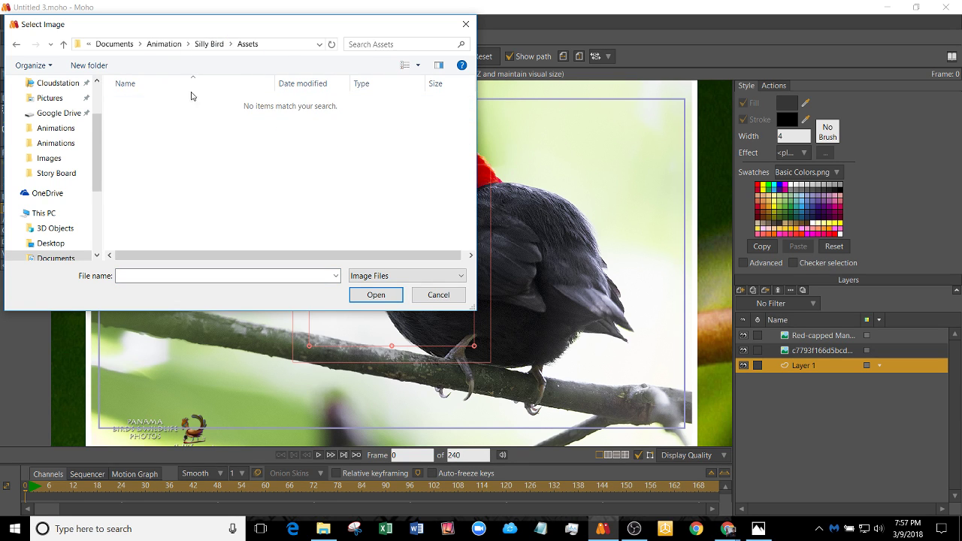
left_click(205, 45)
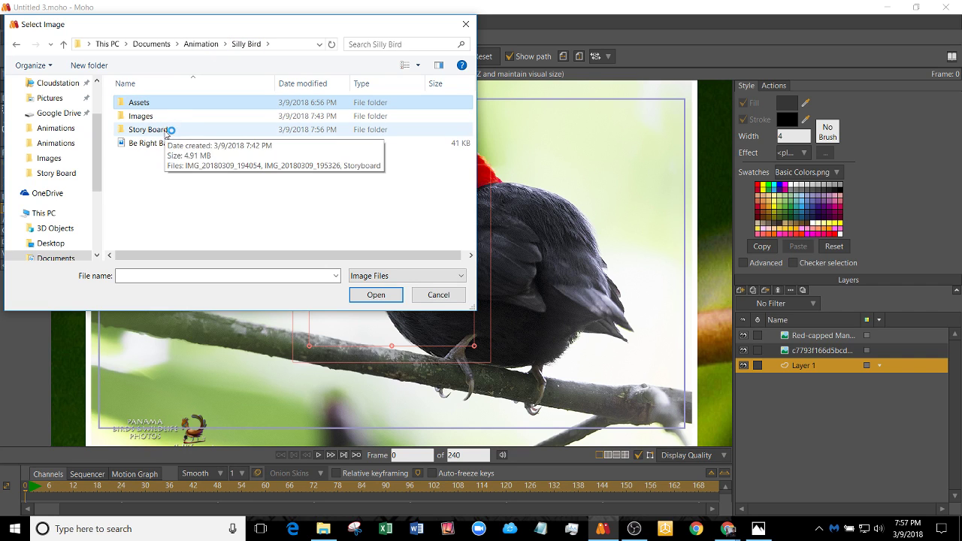
left_click(208, 45)
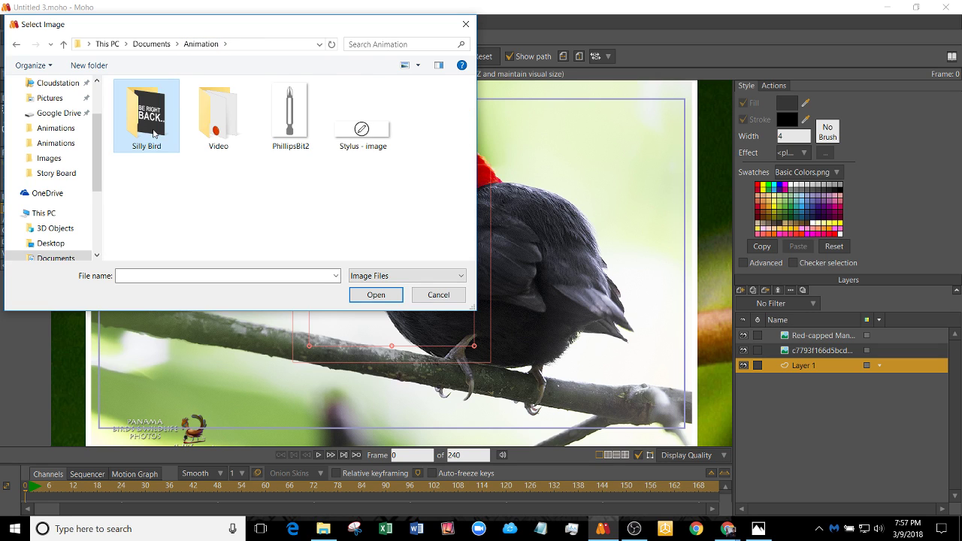
double_click(153, 135)
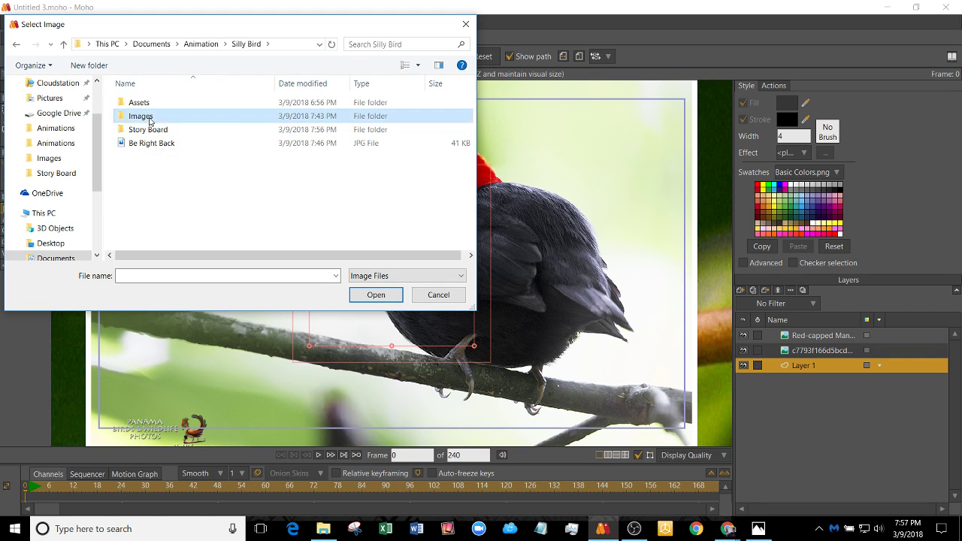
double_click(146, 117)
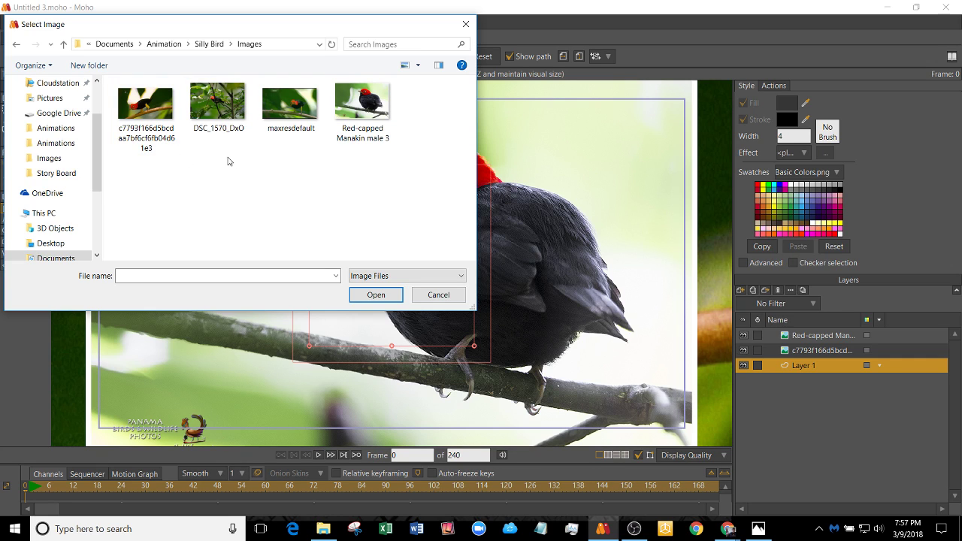
- Import the Be Right Back picture from the Silly Bird folder as an image layer above Layer 1
left_click(15, 45)
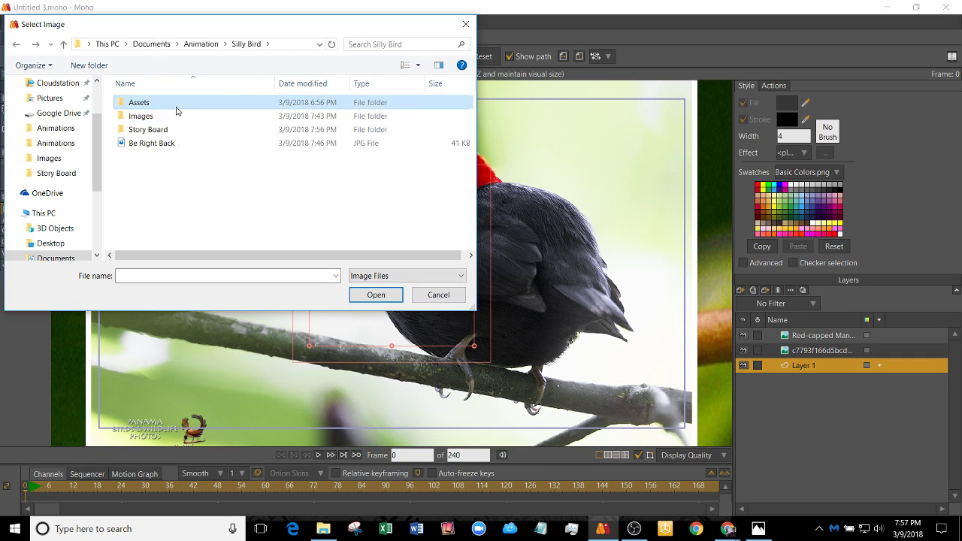
double_click(177, 109)
left_click(16, 44)
double_click(141, 145)
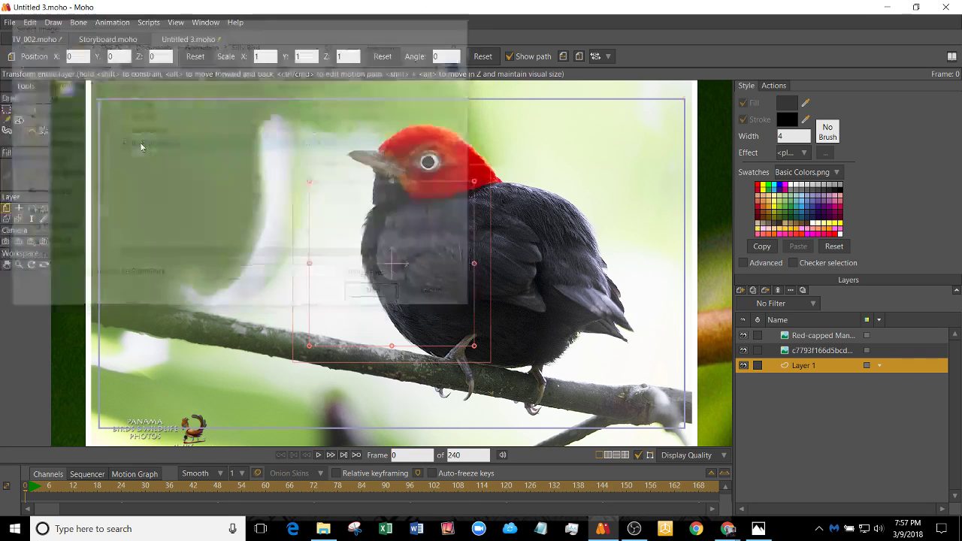
- Add an empty vector layer and import the sketch IMG_20180309_195326 from the Story Board folder as an image layer above it
left_click(745, 291)
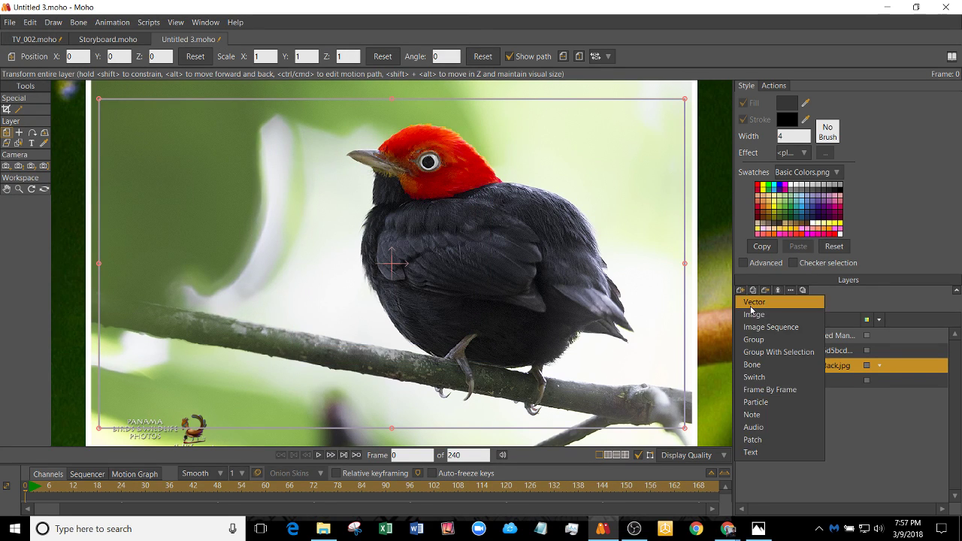
left_click(754, 302)
left_click(743, 290)
left_click(756, 314)
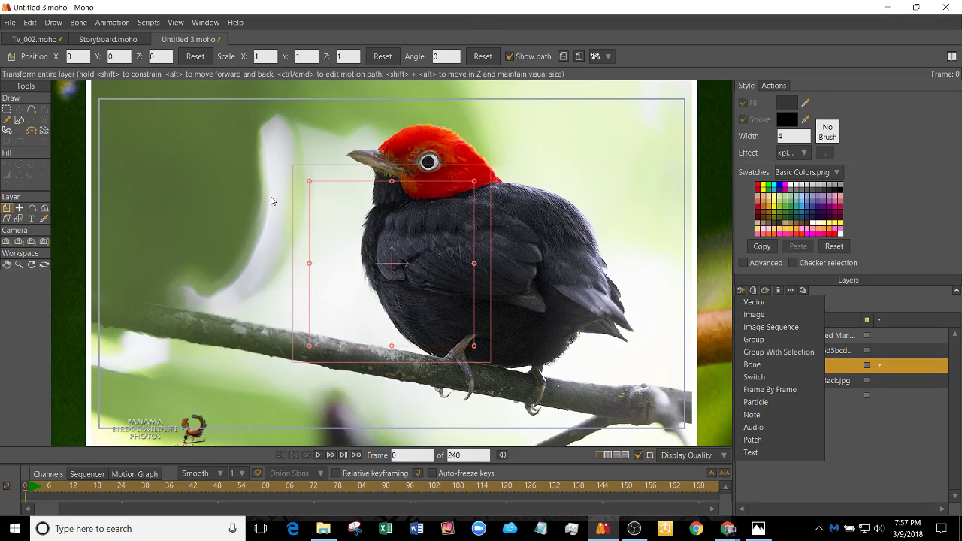
double_click(149, 131)
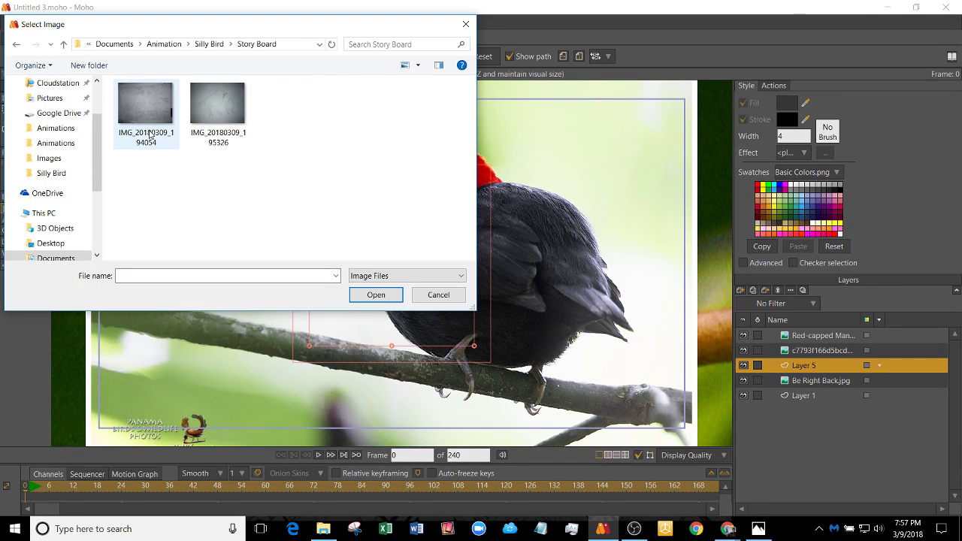
double_click(221, 109)
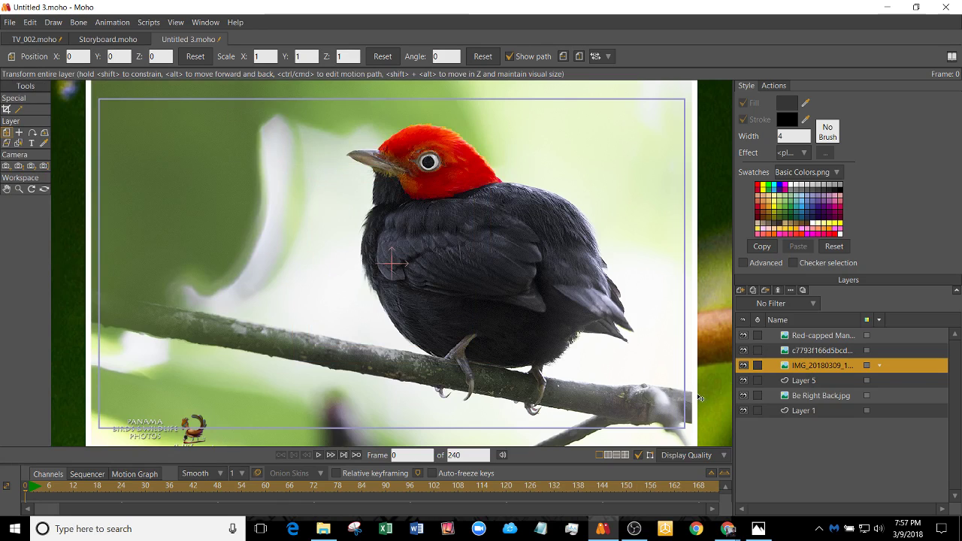
- Show only the imported sketch layer and hide all the other layers
left_click(744, 365, "alt")
scroll(473, 276, "down", 8)
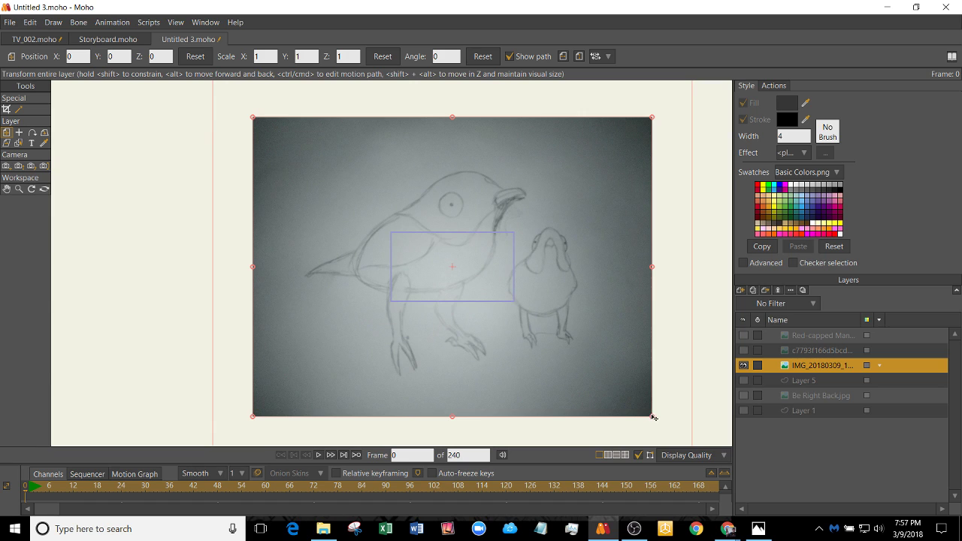
left_click_drag(654, 419, 531, 298)
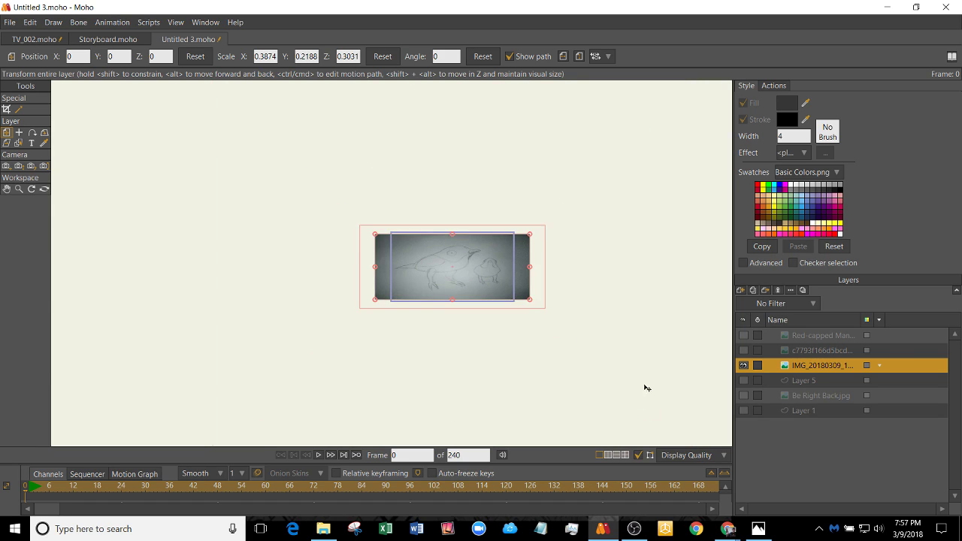
key("ctrl+z")
left_click_drag(655, 418, 486, 301)
key("ctrl+z")
- Scale the sketch layer down proportionally to about 0.2234 so it fits the camera frame
left_click_drag(652, 418, 487, 294)
scroll(490, 295, "up", 9)
scroll(343, 209, "down", 3)
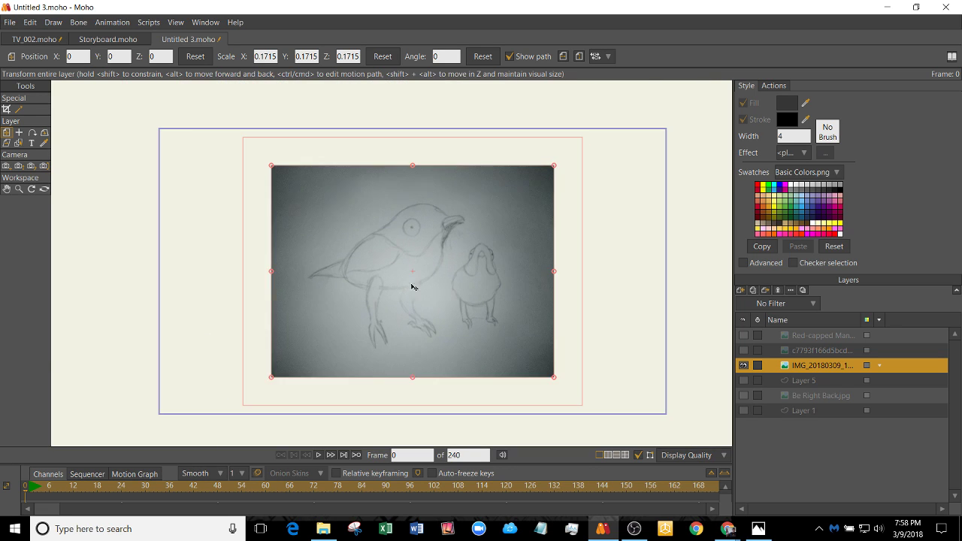
left_click_drag(556, 379, 597, 409)
- Add a vector layer directly above the sketch and put it into a group of its own
scroll(421, 263, "up", 6)
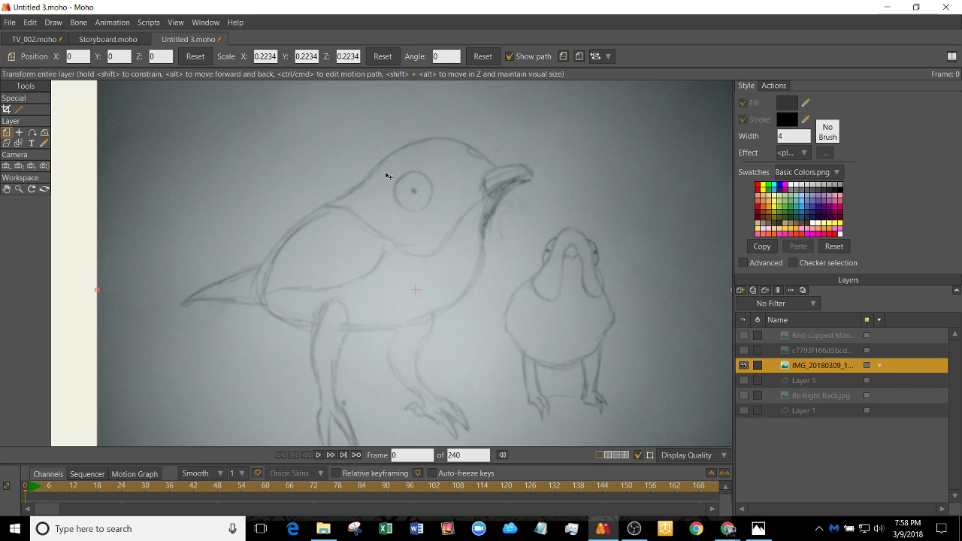
left_click(741, 290)
left_click(818, 300)
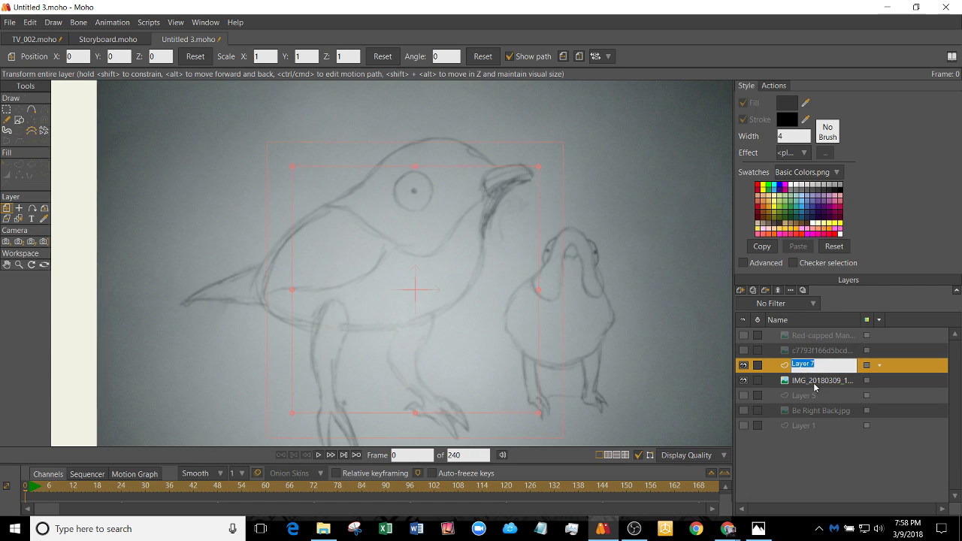
left_click(815, 382)
right_click(806, 366)
left_click(839, 418)
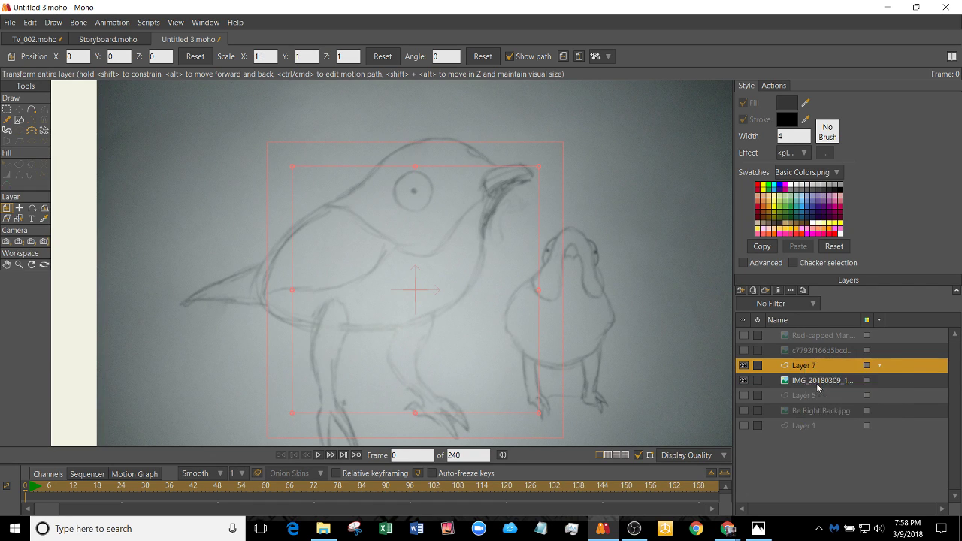
- Convert the new group to a bone layer and rename it Silly Bird
right_click(810, 366)
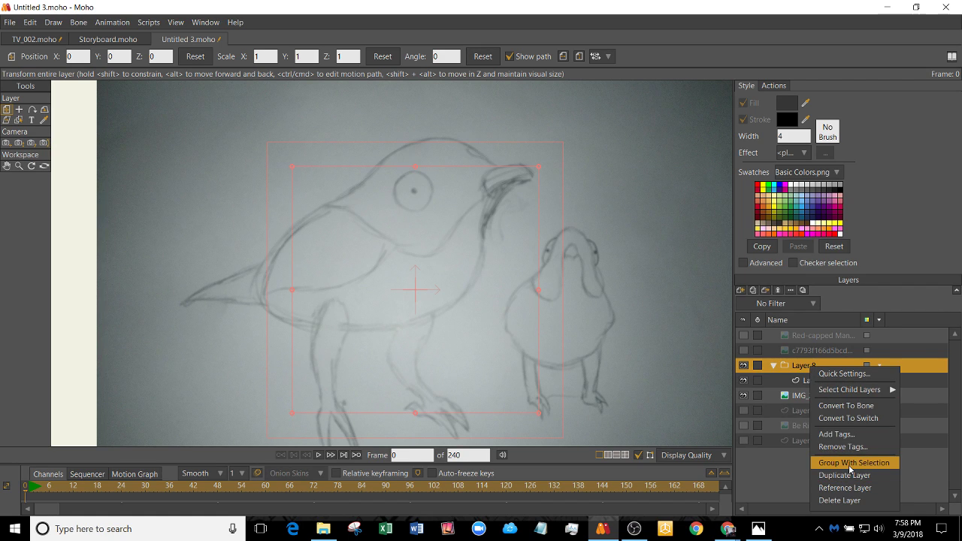
left_click(846, 406)
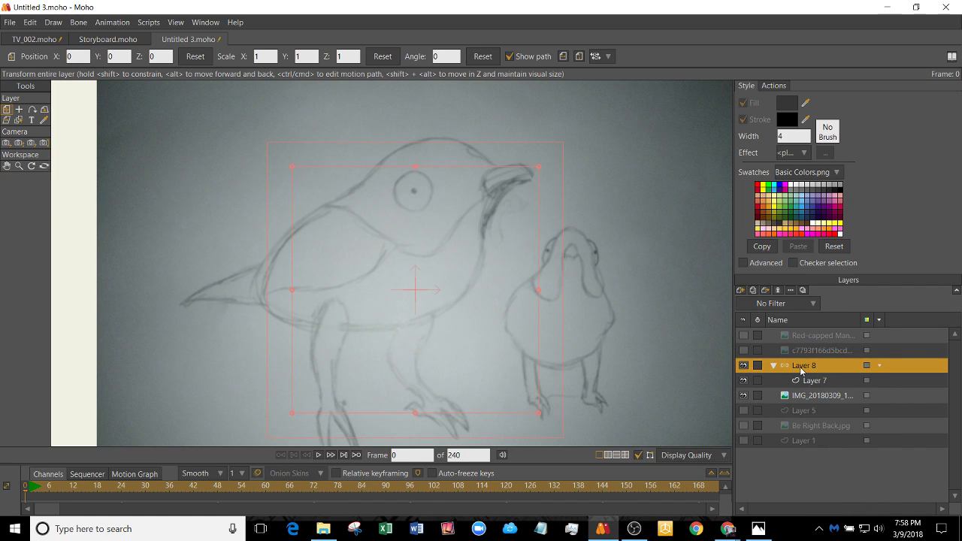
double_click(801, 366)
type("Sil")
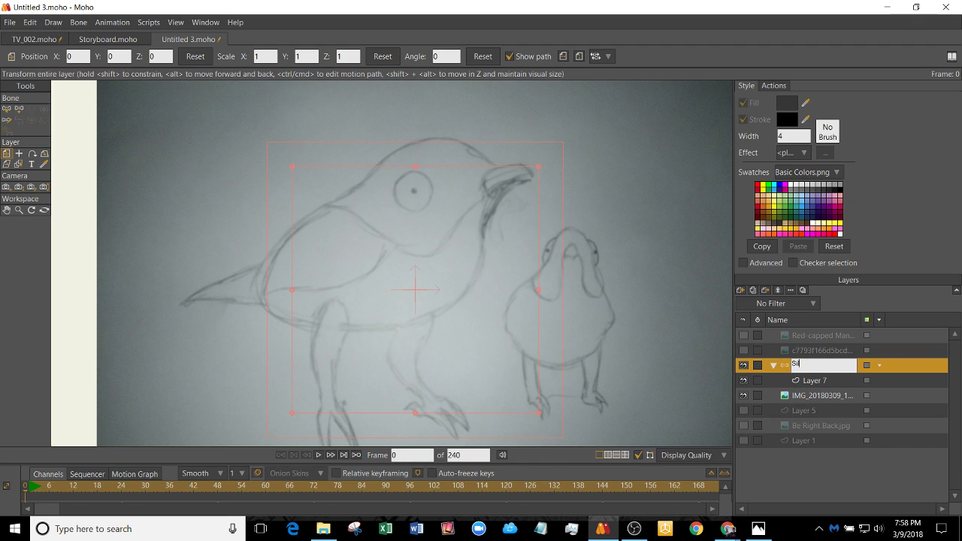
type("ly Bird")
key("Return")
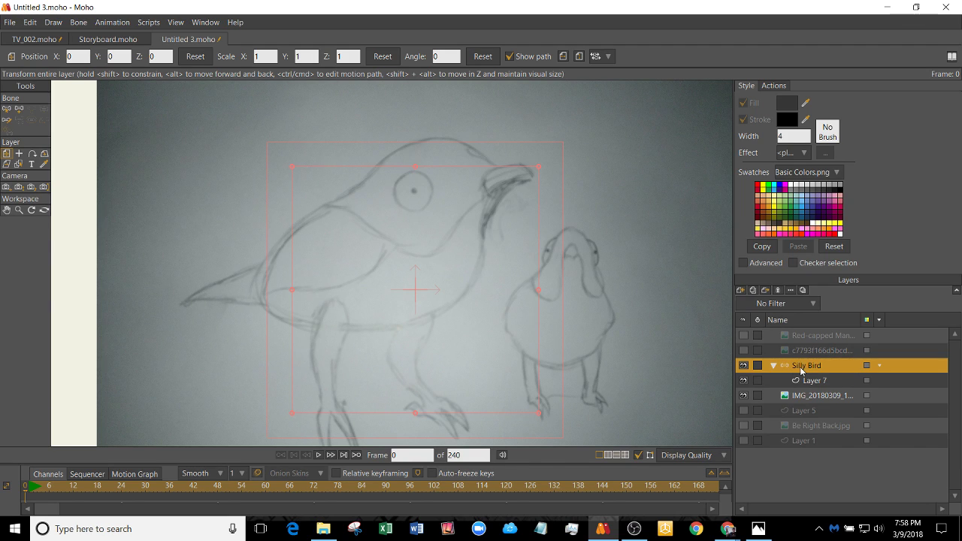
left_click(815, 382)
double_click(815, 382)
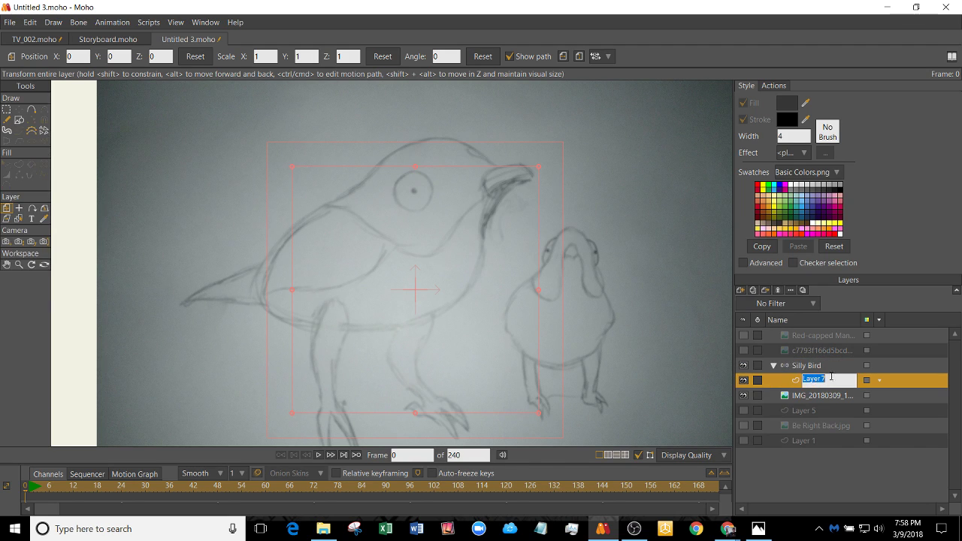
left_click(819, 351)
left_click(821, 335)
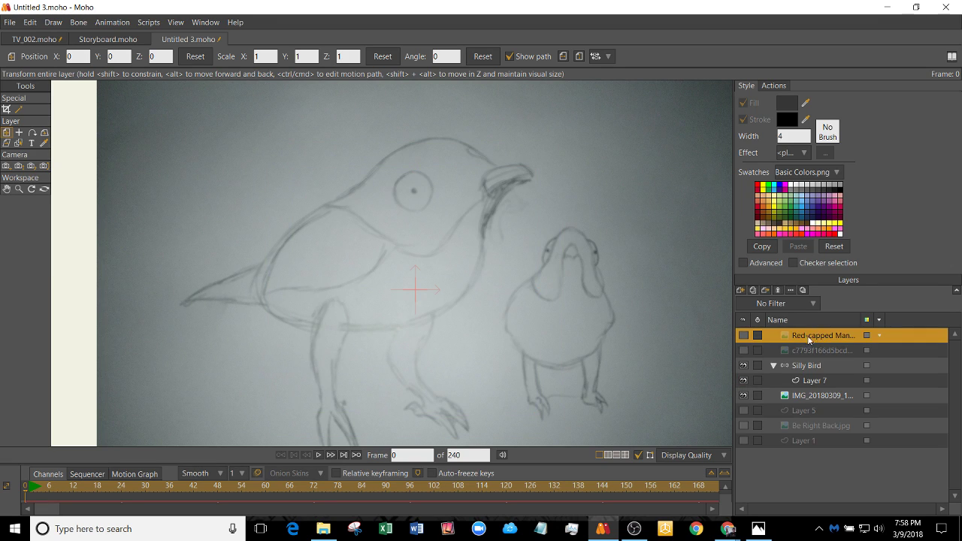
left_click(803, 352, "shift")
- Collapse the Silly Bird bone layer and move it to the top of the layer stack
left_click(804, 370)
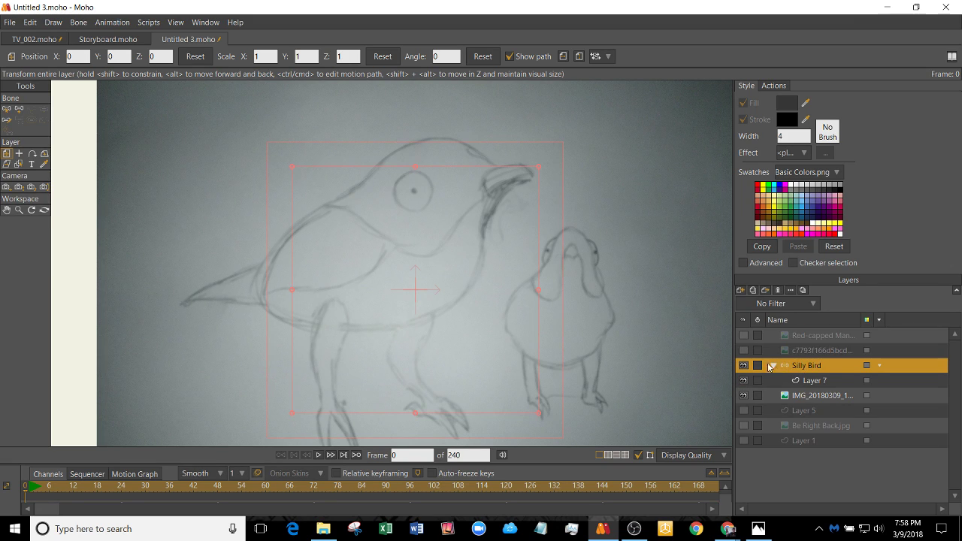
left_click(774, 366)
left_click_drag(801, 370, 797, 336)
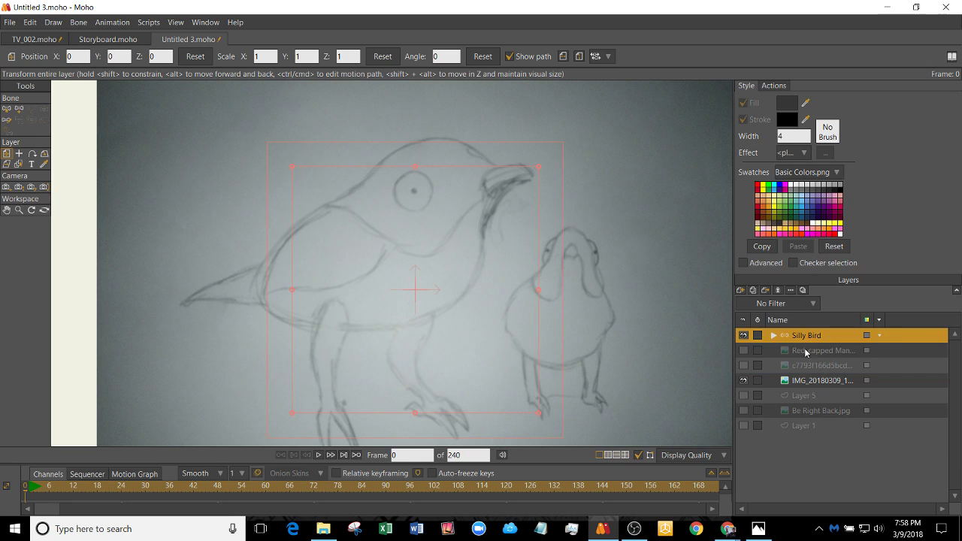
- Delete the unused vector layers Layer 5 and Layer 1
left_click(819, 351)
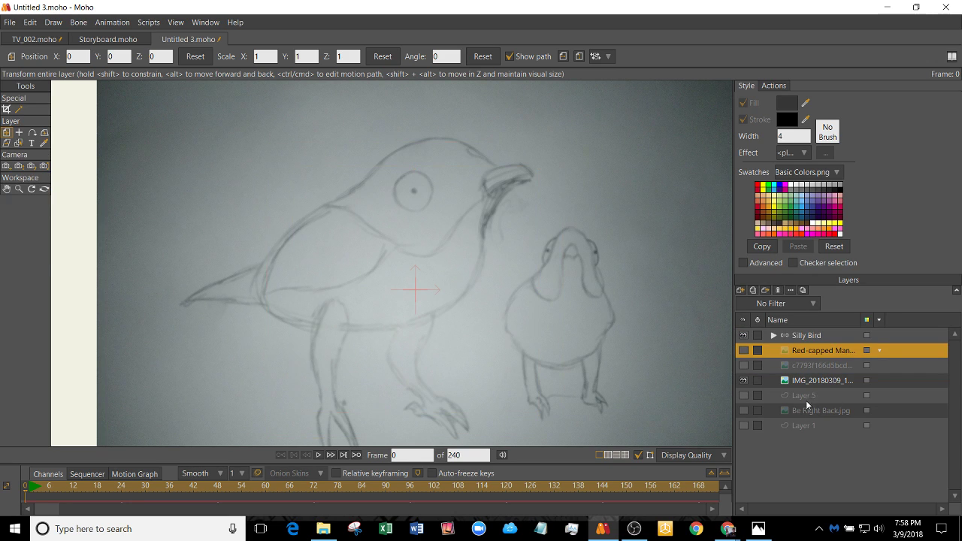
left_click(810, 395)
left_click(778, 291)
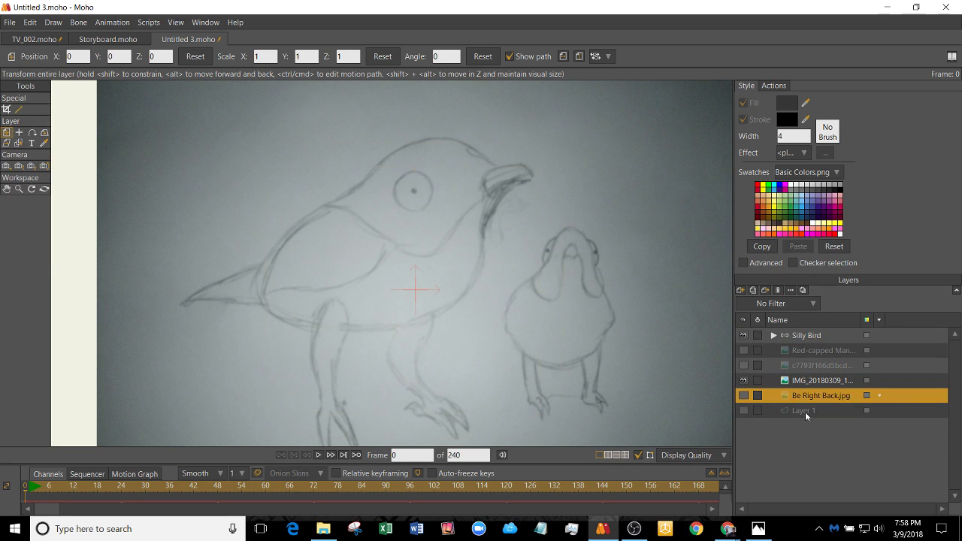
left_click(806, 410)
left_click(778, 291)
- Group the four image layers below Silly Bird together and rename the group Reference Images
left_click(809, 352)
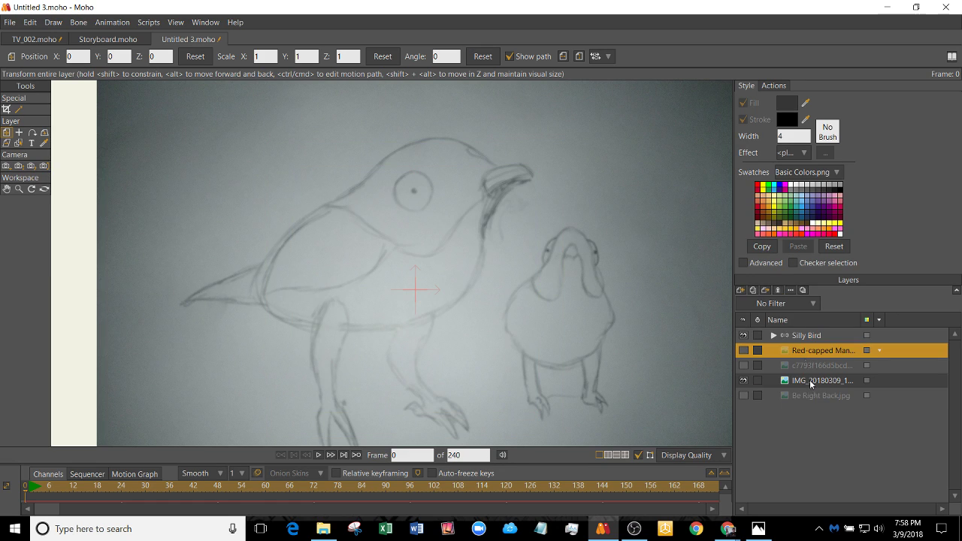
left_click(813, 397, "shift")
right_click(814, 397)
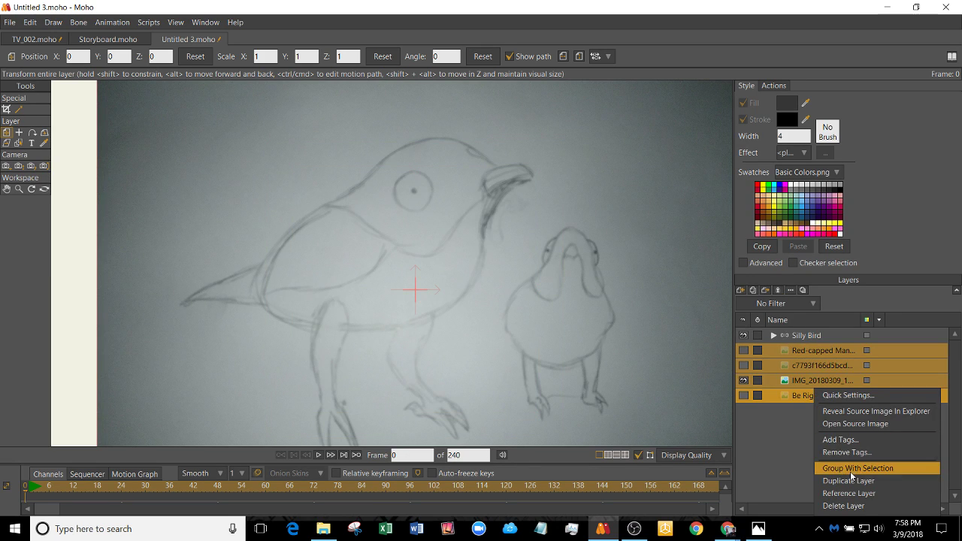
left_click(851, 465)
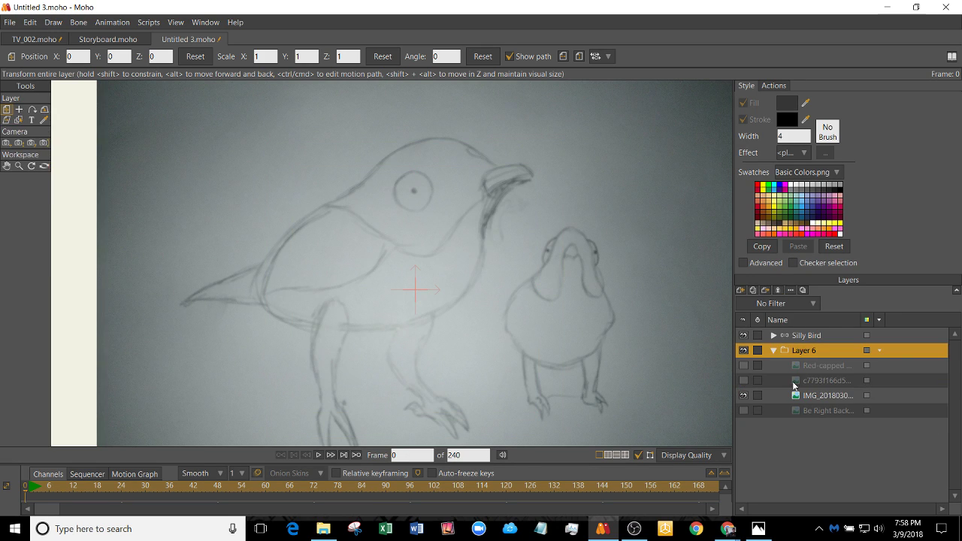
double_click(804, 351)
type("Refer")
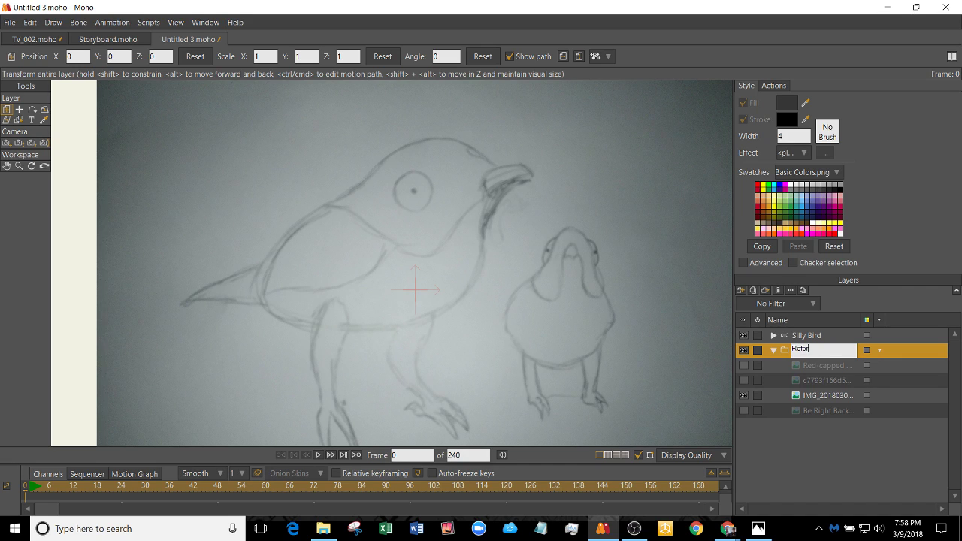
type("ence Images")
key("Return")
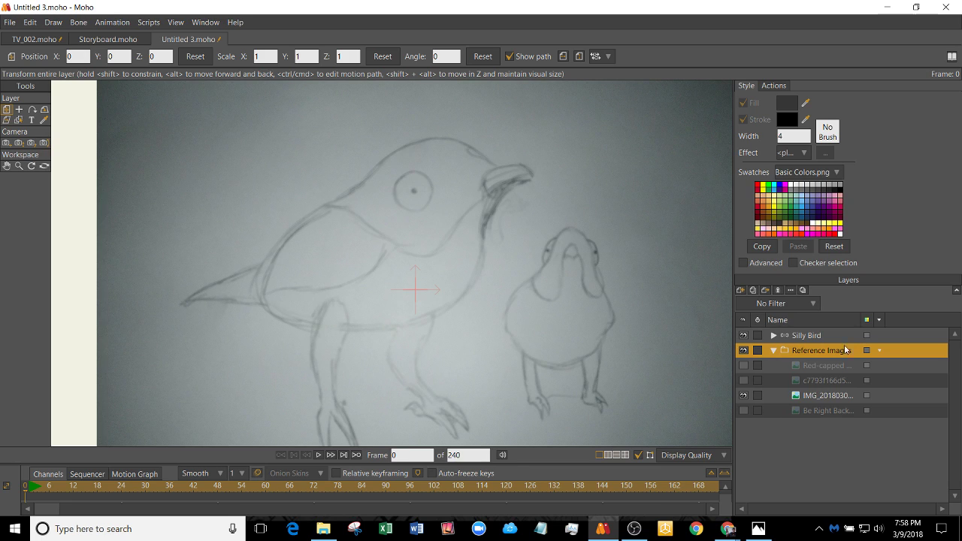
- Give the Reference Images group the Coral layer color and collapse it
left_click(872, 351)
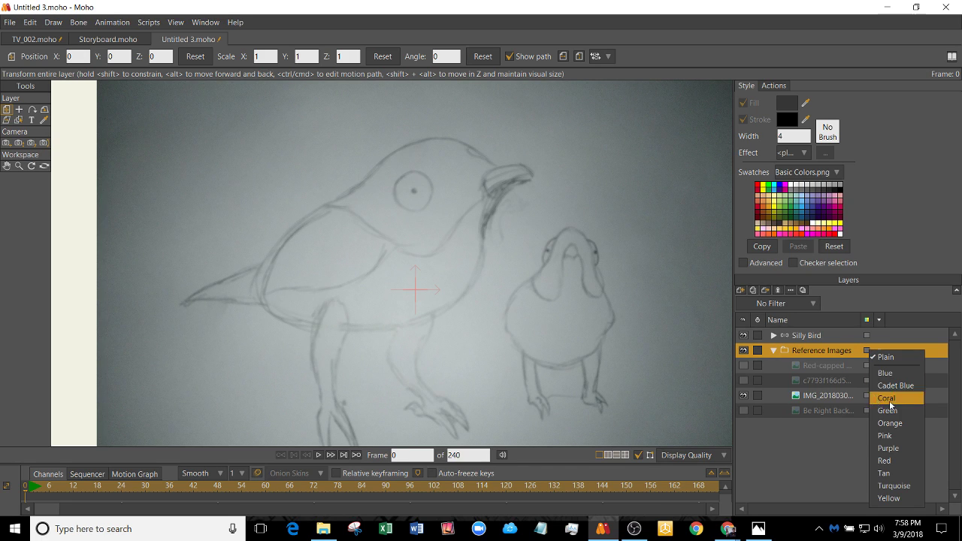
left_click(900, 400)
left_click(773, 350)
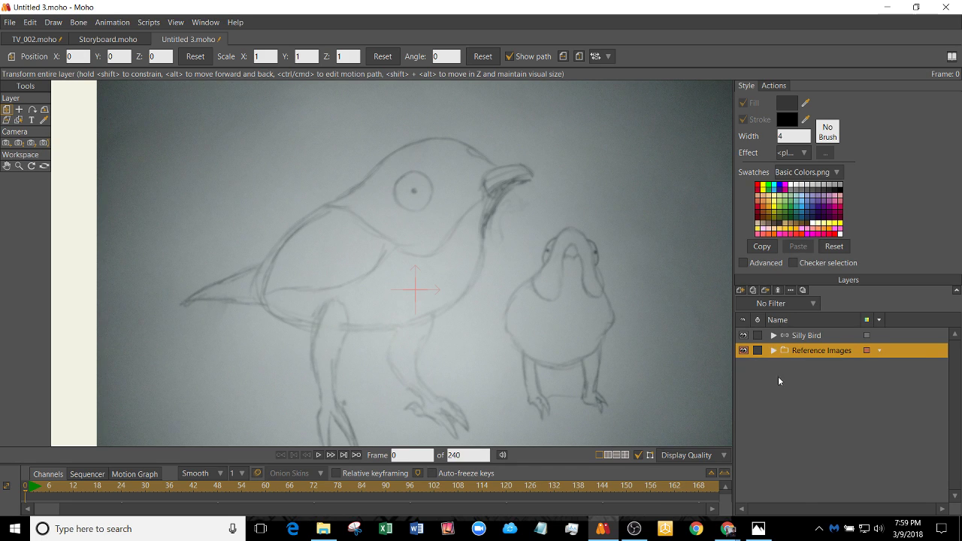
- On Layer 7 inside Silly Bird, trace the body outline with Add Point from the upper back over the head to the throat
left_click(815, 337)
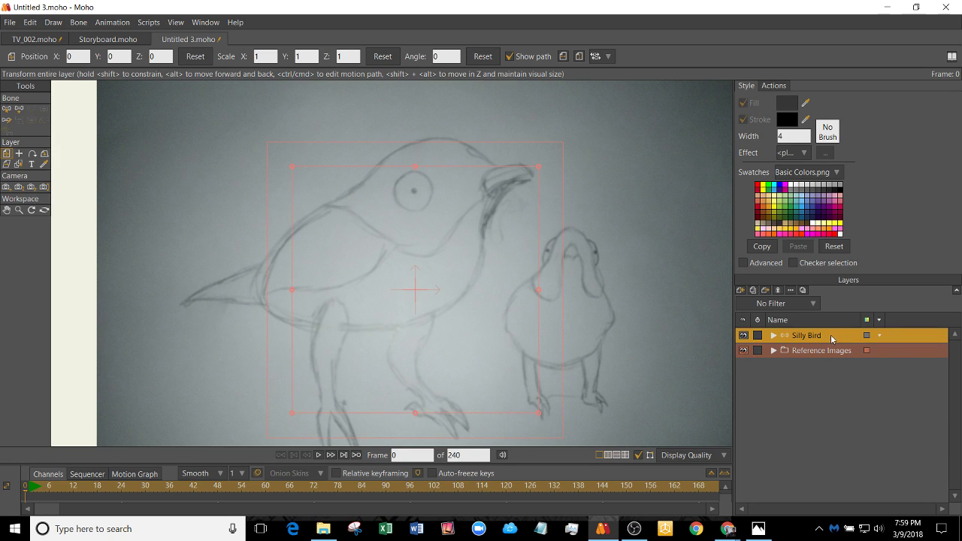
left_click(774, 335)
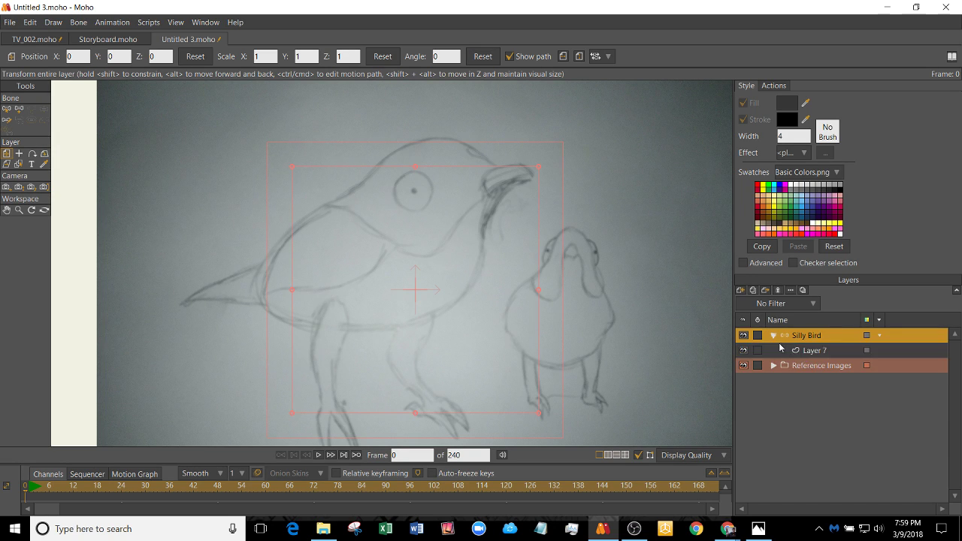
left_click(815, 352)
key("a")
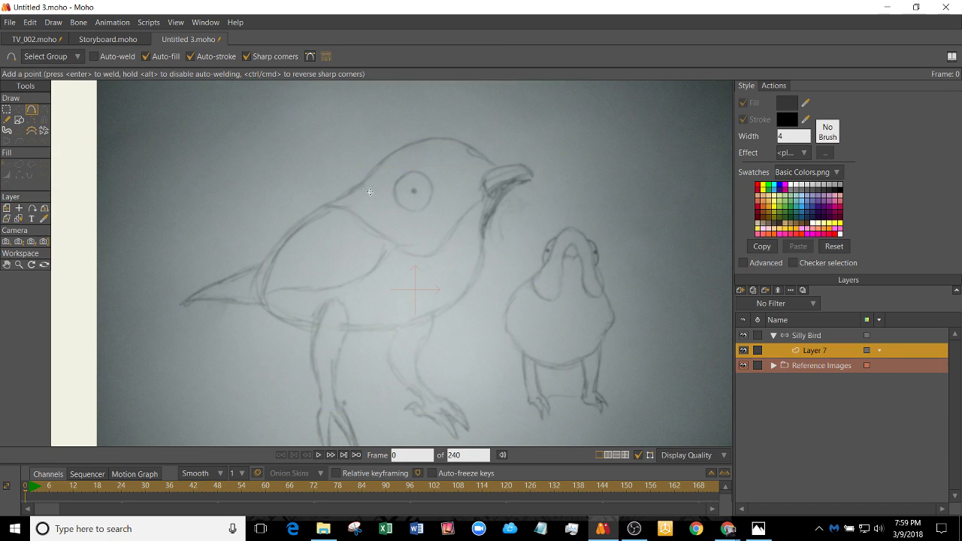
left_click_drag(339, 198, 436, 133)
scroll(500, 170, "up", 3)
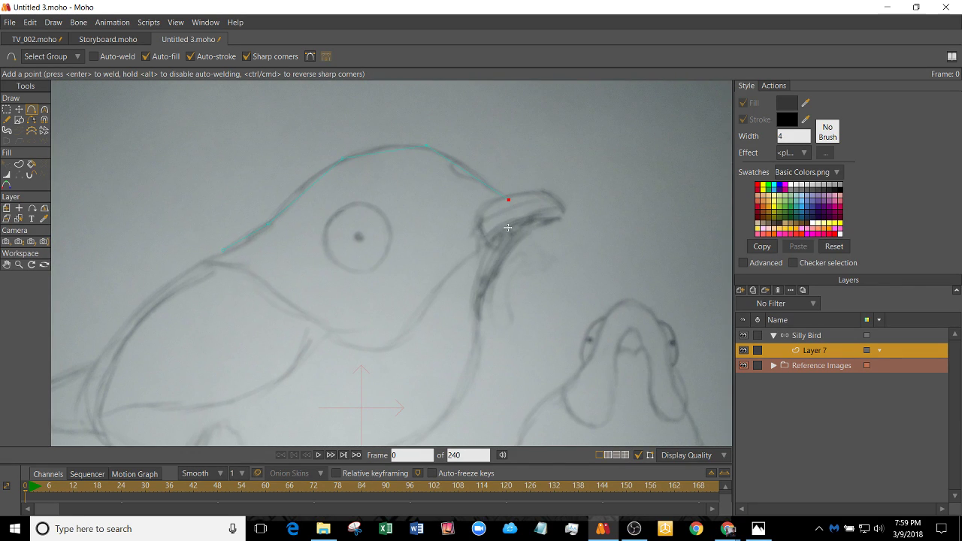
scroll(508, 228, "down", 1)
left_click_drag(509, 228, 514, 201)
scroll(516, 222, "up", 1)
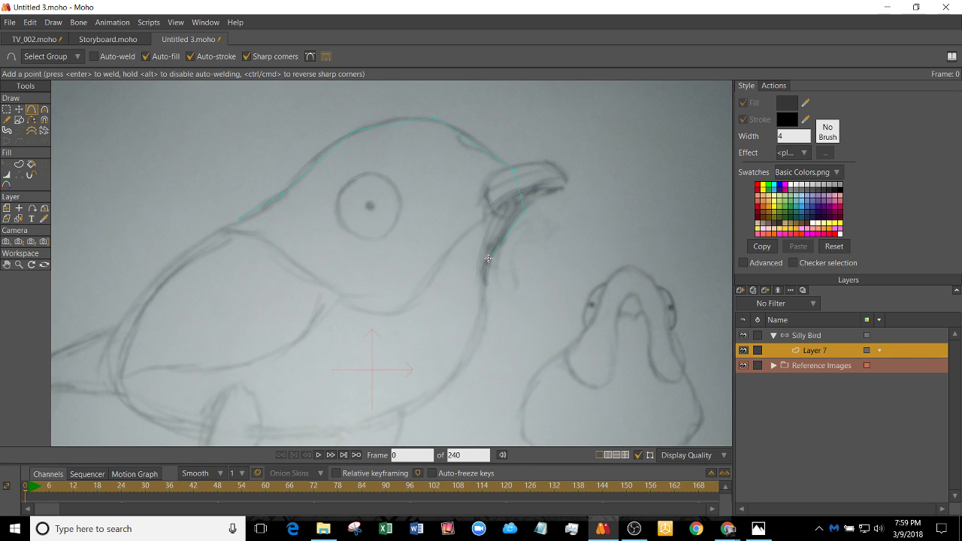
- Continue the traced outline down the breast, along the belly and up the back, and close it into a filled body shape
left_click(467, 370)
left_click_drag(423, 421, 461, 305)
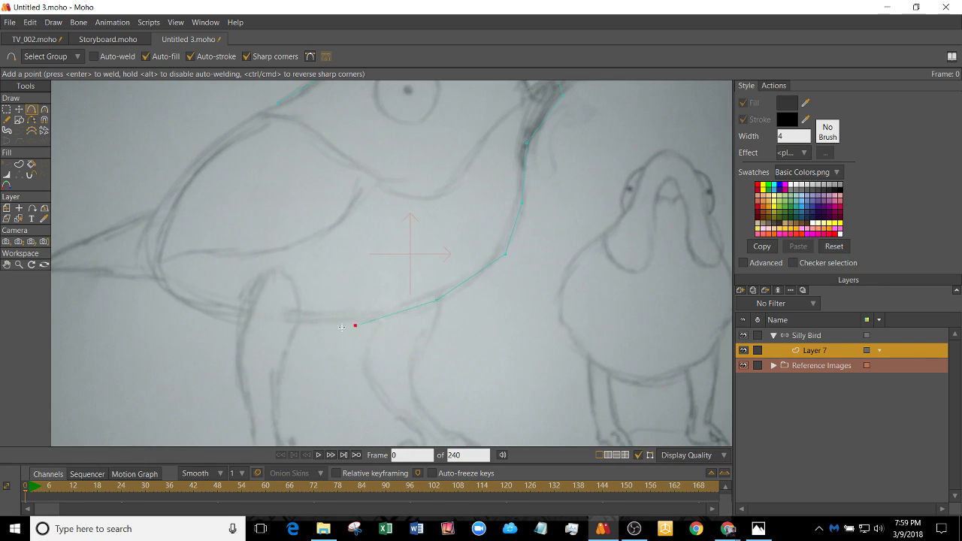
left_click_drag(342, 327, 256, 321)
left_click_drag(251, 121, 207, 162)
left_click(218, 154)
key("Return")
scroll(265, 184, "down", 2)
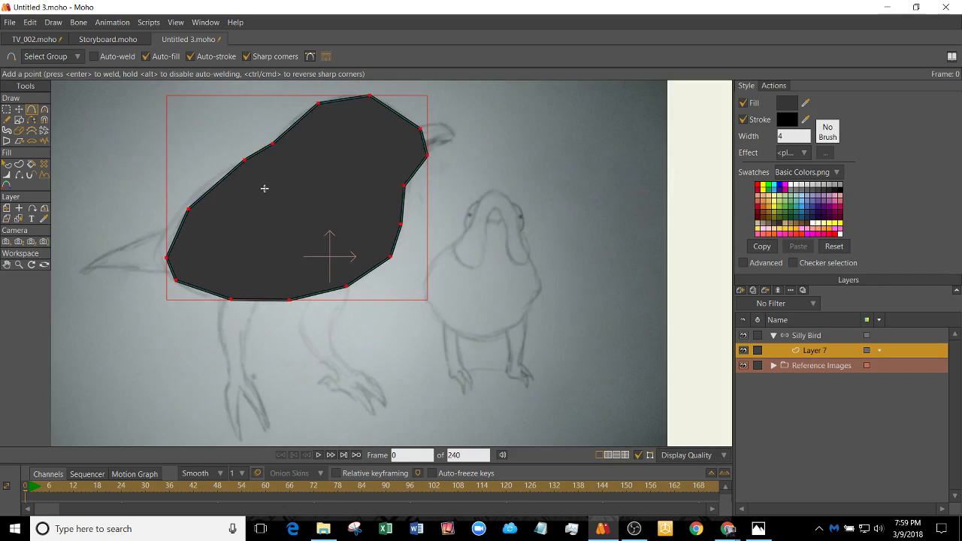
- Round the two outline points on the bird's lower breast with the Curvature tool, giving the upper one a curvature of about 0.06
scroll(353, 246, "up", 1)
left_click_drag(304, 215, 358, 278)
scroll(358, 276, "up", 1)
scroll(357, 271, "down", 1)
scroll(360, 272, "up", 1)
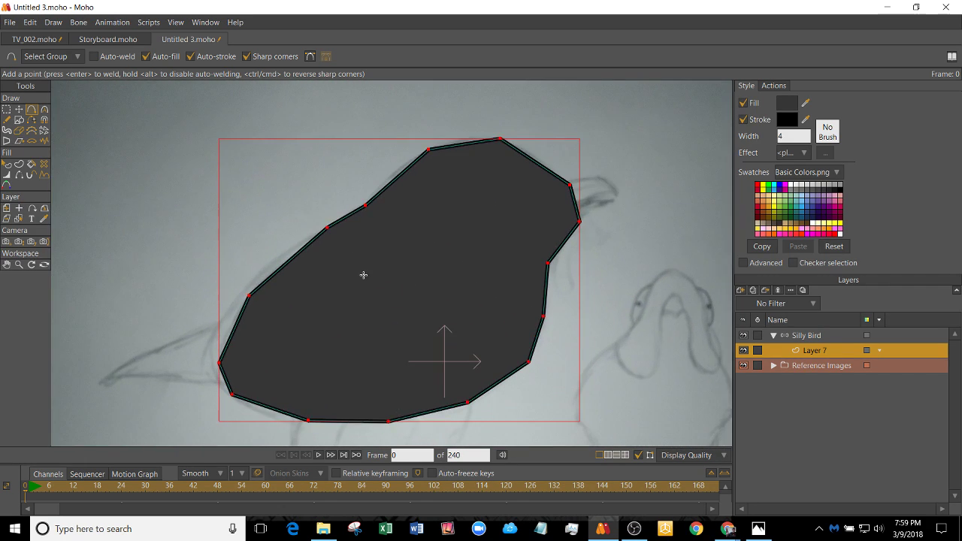
key("t")
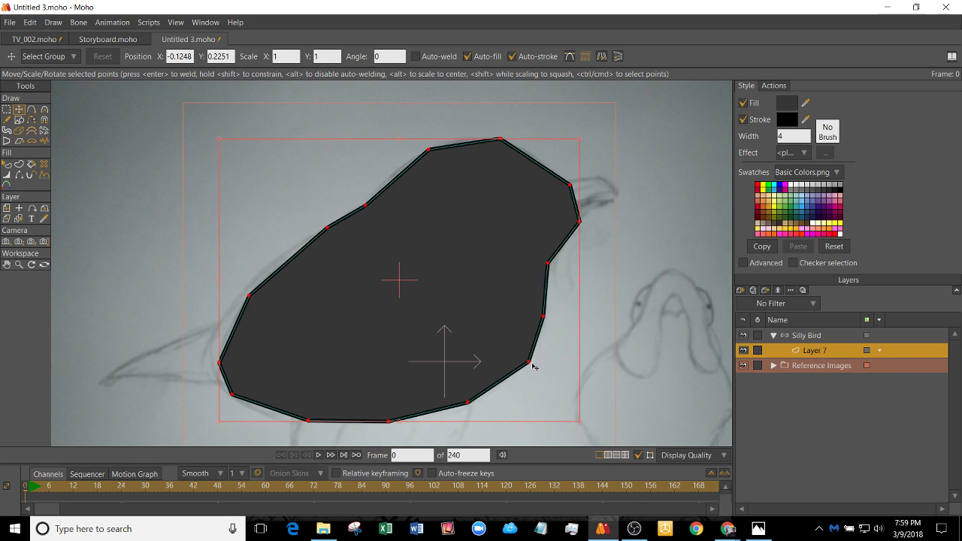
left_click(530, 364)
key("c")
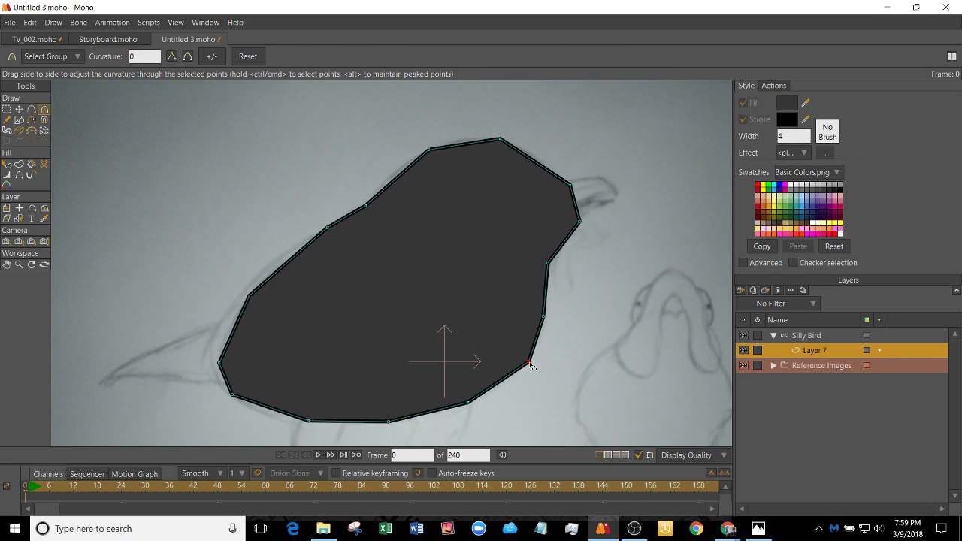
left_click_drag(506, 344, 709, 231)
left_click_drag(575, 293, 632, 263)
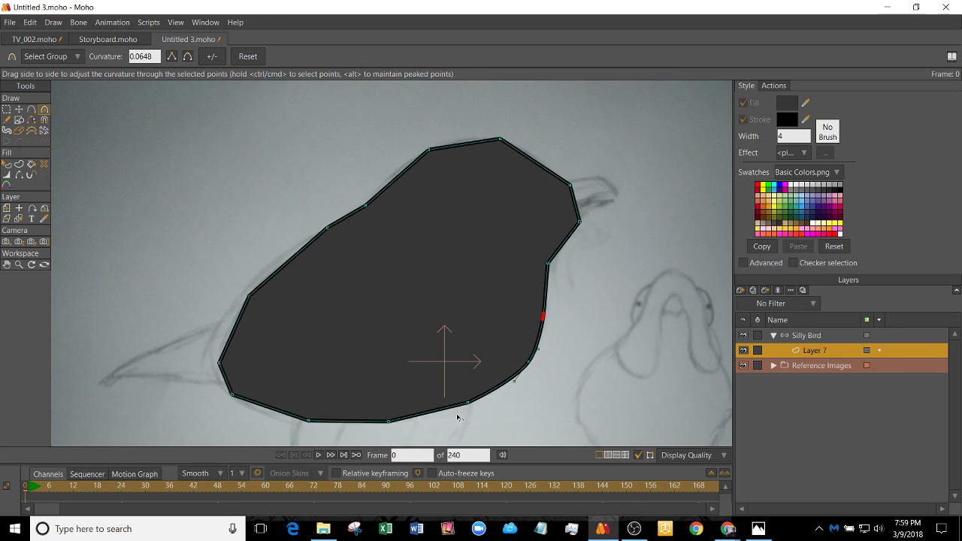
- Curve the outline points along the belly and around the bird's rear into a smooth rounded contour
left_click_drag(468, 405, 652, 331)
left_click_drag(404, 423, 556, 423)
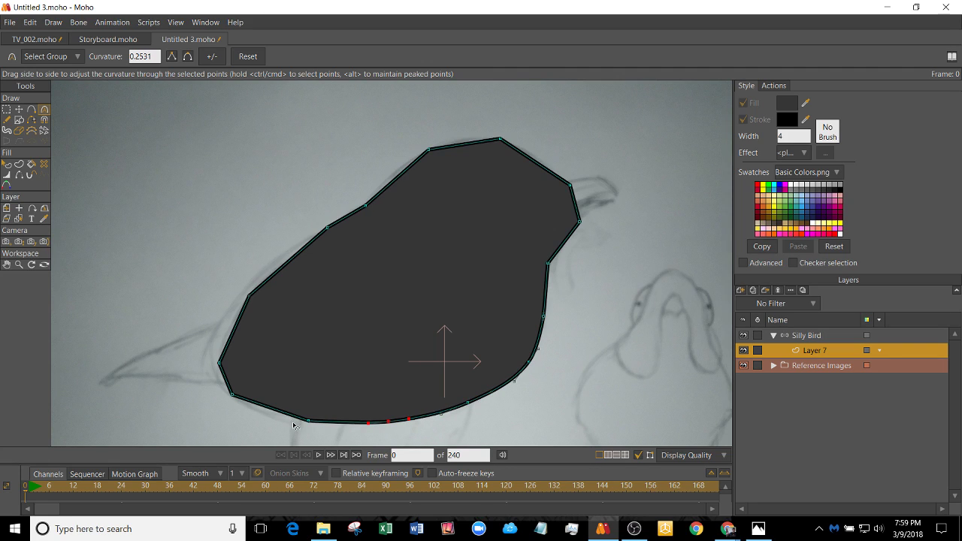
left_click_drag(302, 419, 478, 438)
left_click_drag(232, 391, 373, 400)
left_click_drag(212, 357, 258, 318)
- Curve the outline points along the back and head, with a curvature of about 0.39 at the crown and 0.16 below the beak
key("t")
left_click(249, 296)
key("c")
key("f")
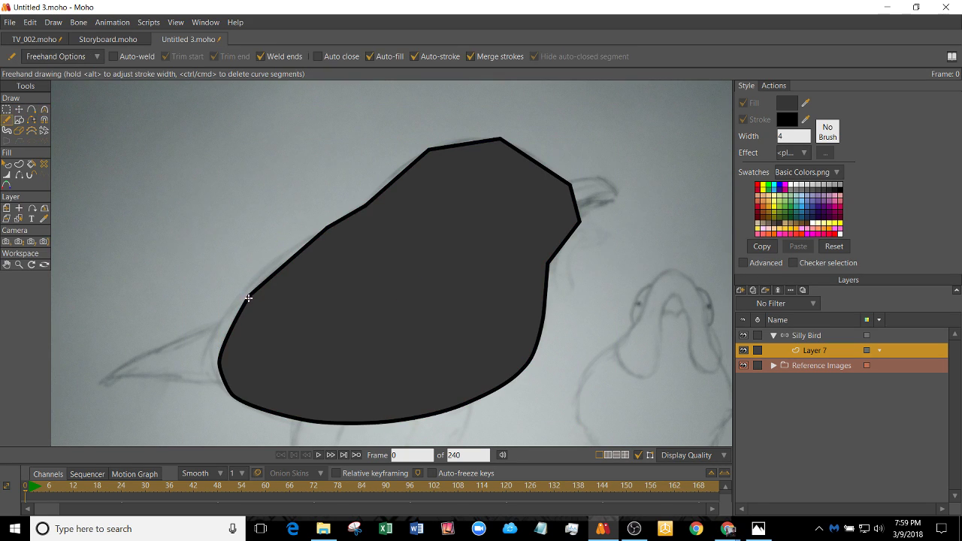
key("t")
key("c")
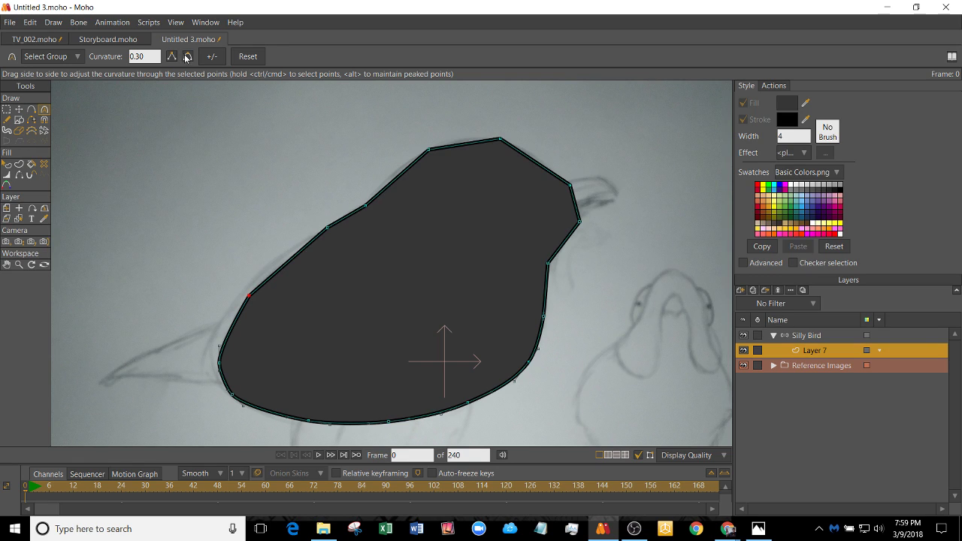
key("t")
mouse_move(329, 230)
left_mouse_down()
mouse_move(406, 198)
mouse_move(441, 155)
mouse_move(576, 125)
mouse_move(742, 202)
left_mouse_up()
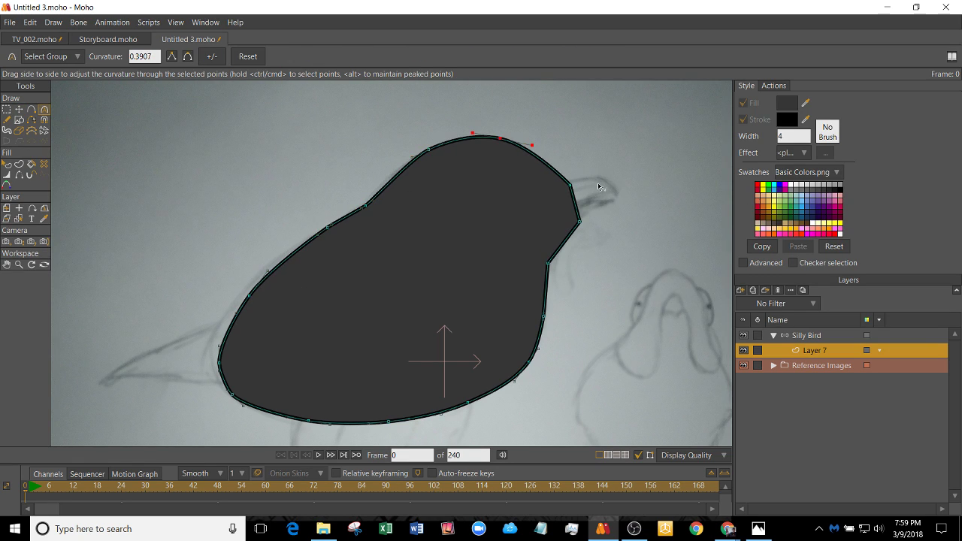
left_click_drag(573, 188, 693, 351)
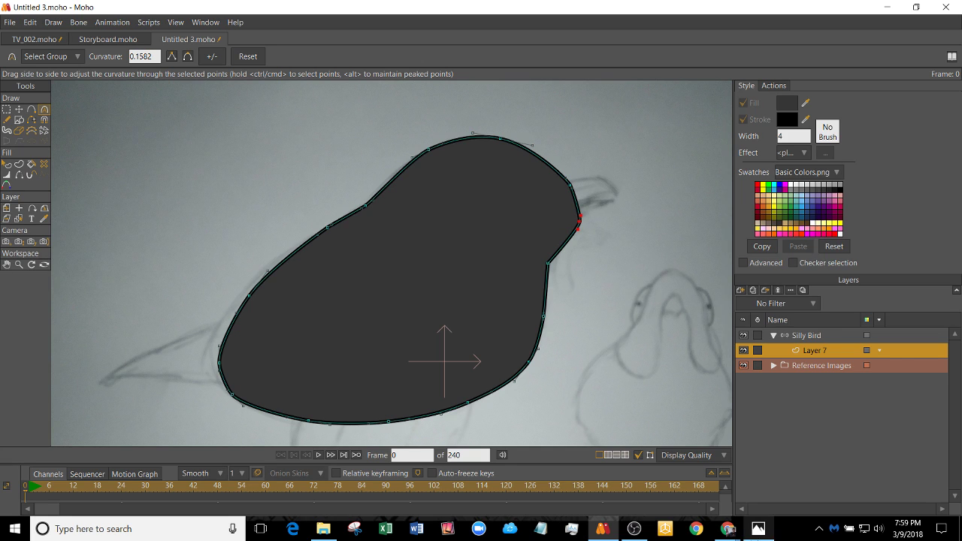
- Switch to the YouTube live chat window in Chrome, read the newest viewer messages and return to Moho
left_click(747, 490)
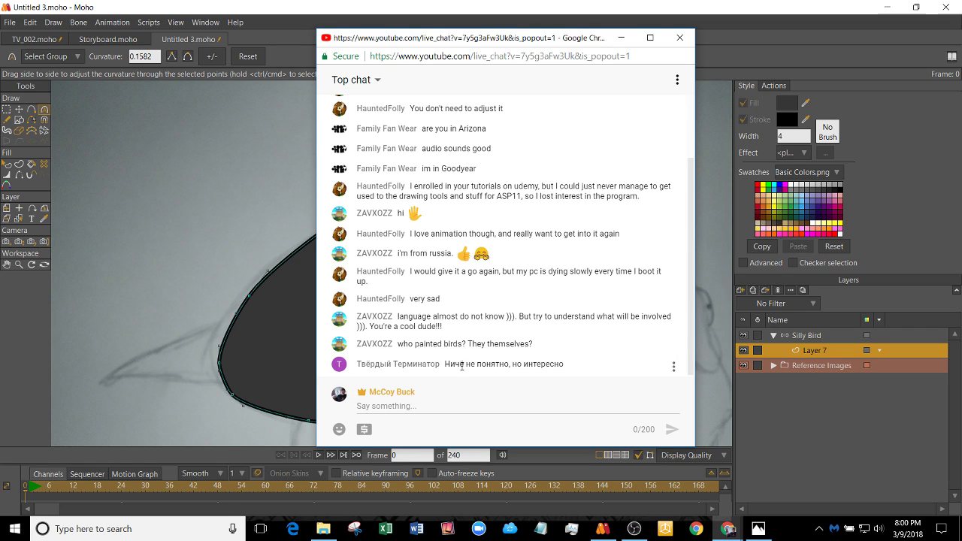
scroll(505, 361, "up", 3)
scroll(511, 361, "down", 3)
left_click(621, 37)
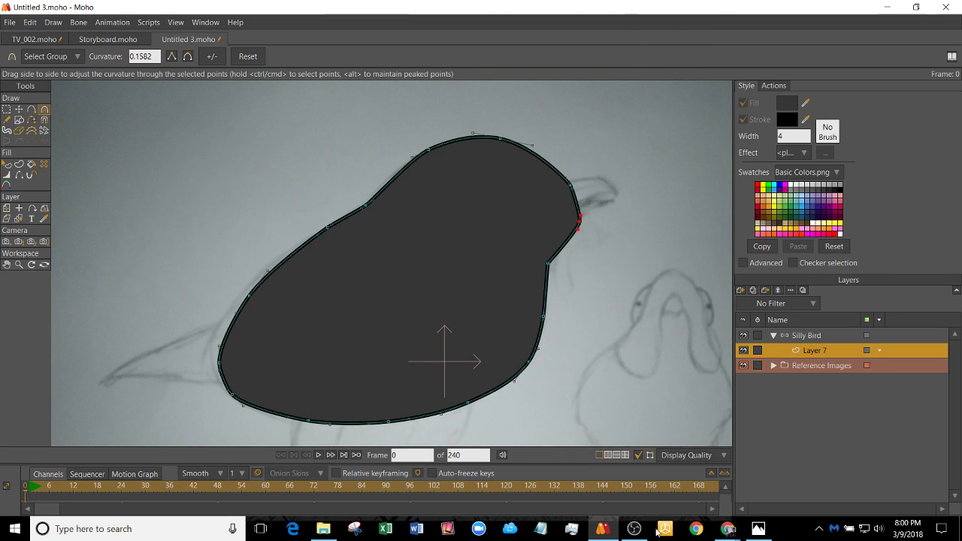
mouse_move(743, 532)
left_click(687, 451)
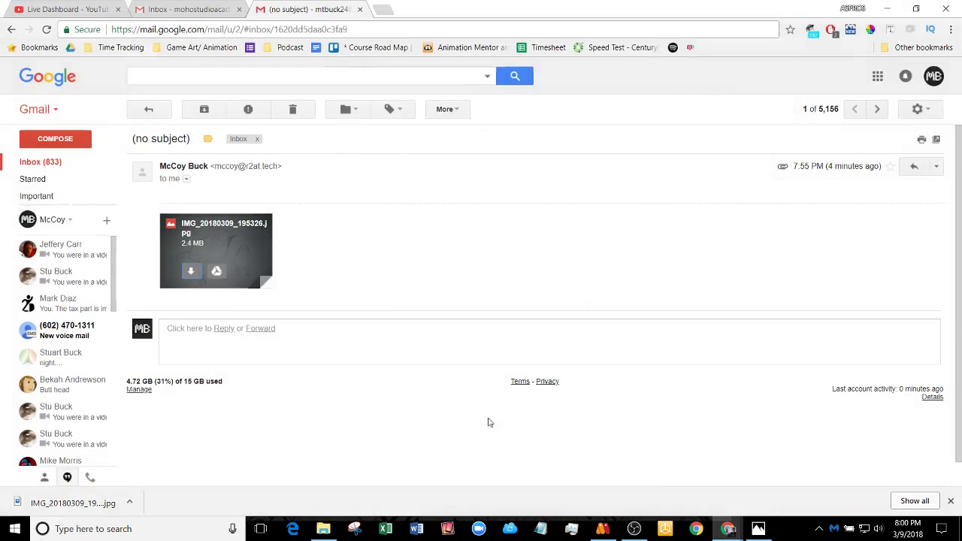
left_click(888, 8)
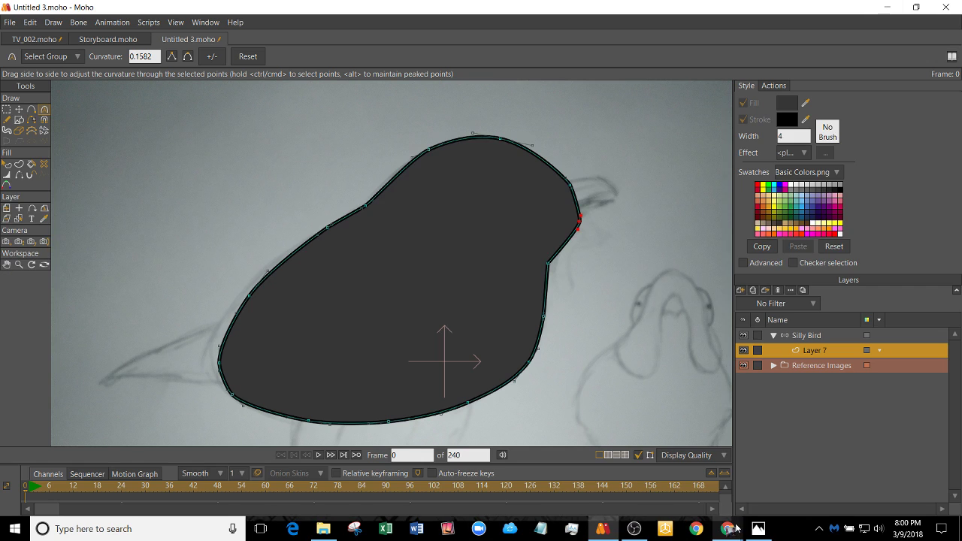
left_click(733, 529)
left_click(767, 488)
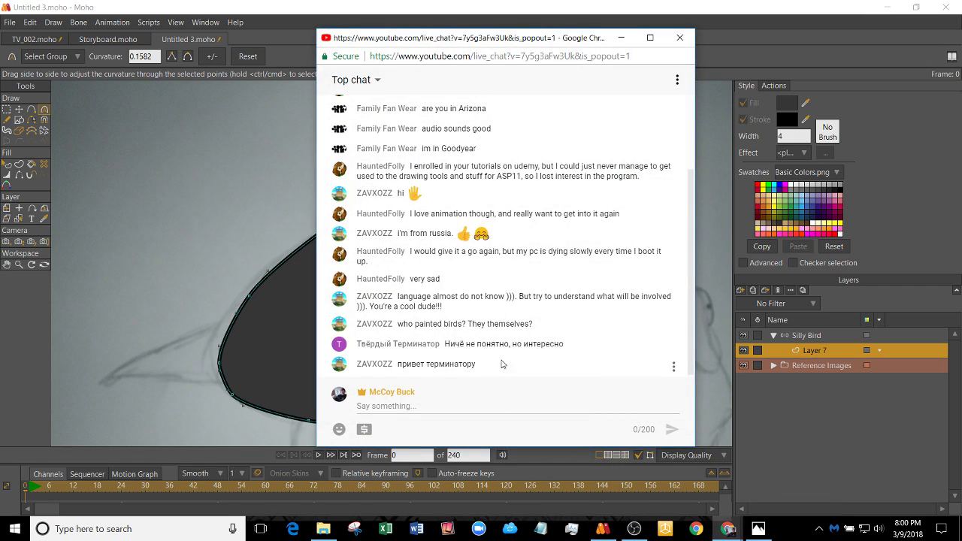
scroll(503, 364, "up", 1)
scroll(505, 353, "down", 1)
left_click(621, 38)
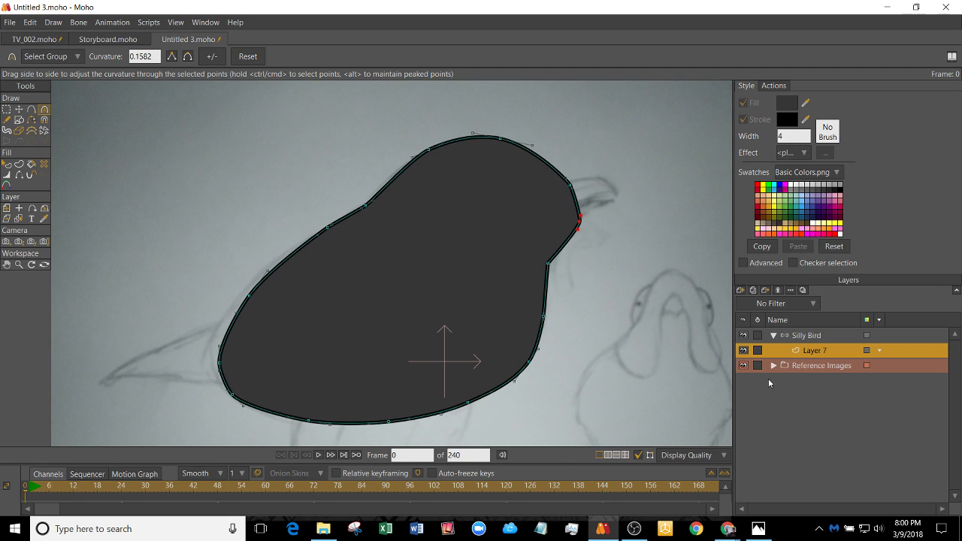
- Expand the Reference Images group, show the red-headed bird photo and compare its colour markings with the traced body
left_click(774, 366)
left_click(744, 396)
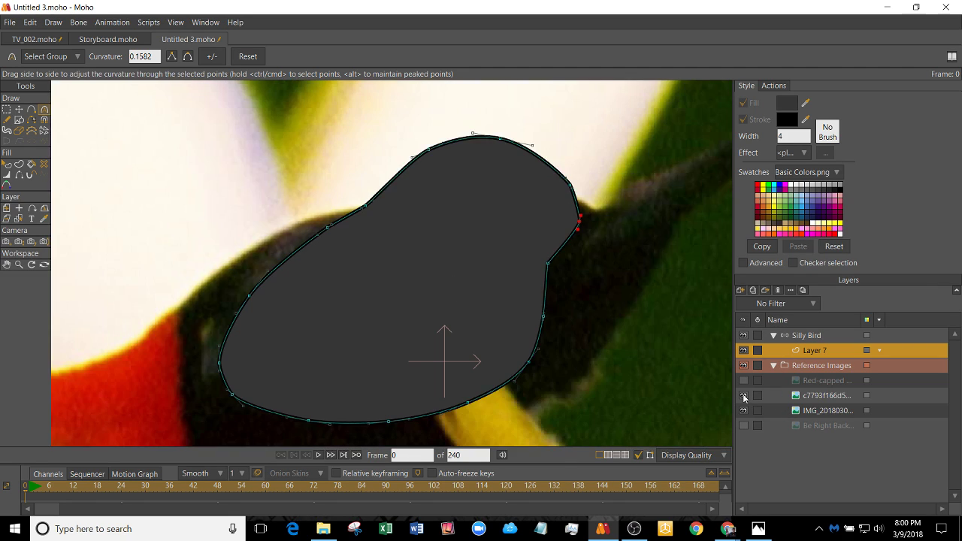
scroll(389, 303, "up", 3)
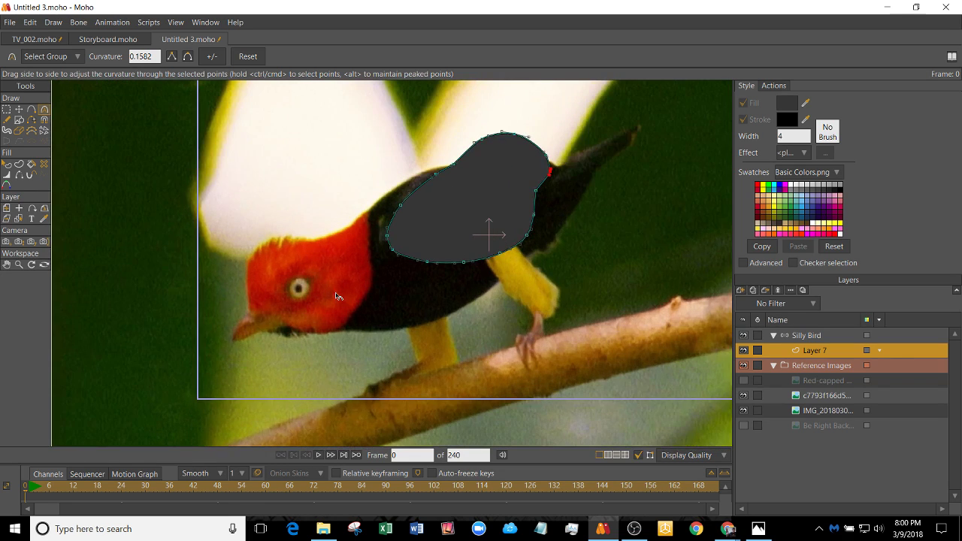
scroll(409, 260, "up", 2)
scroll(538, 188, "down", 1)
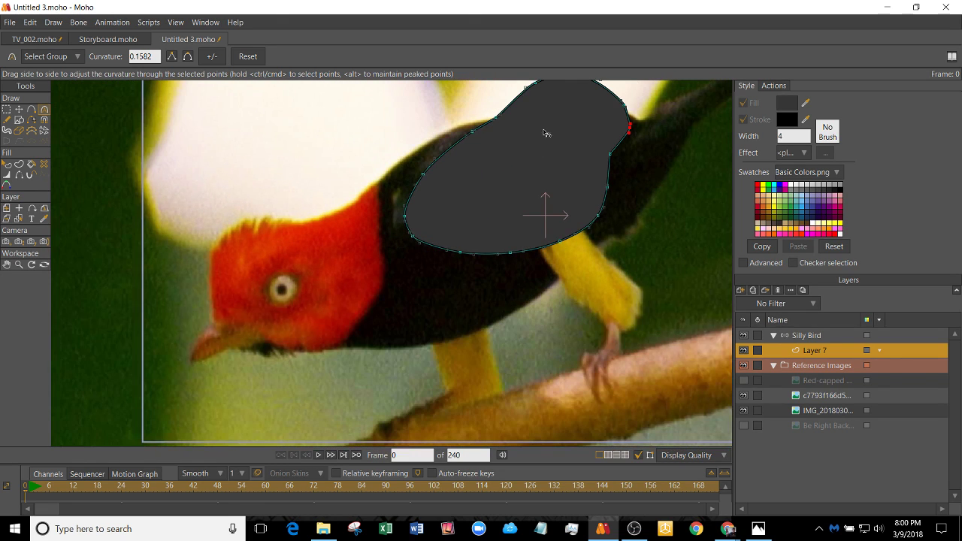
scroll(473, 227, "up", 1)
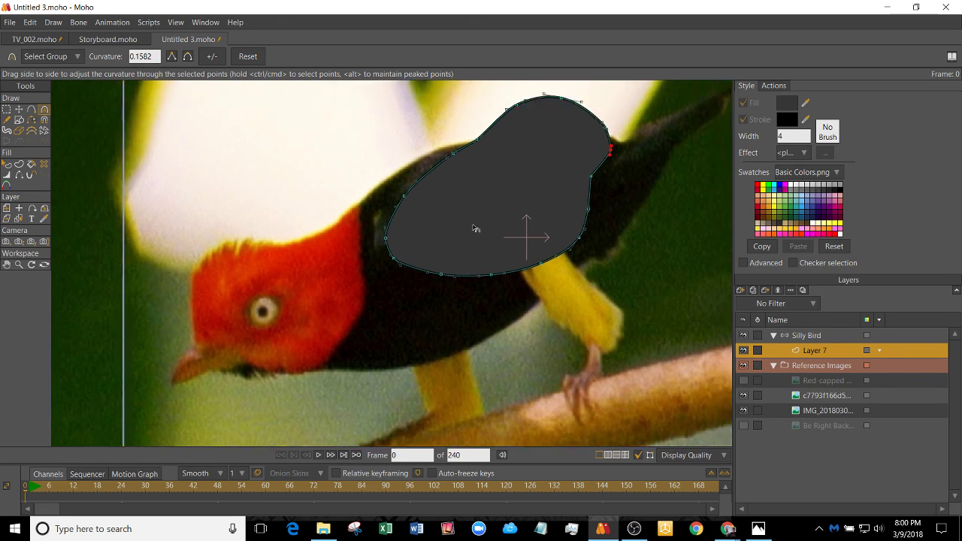
scroll(443, 271, "down", 1)
scroll(423, 286, "down", 1)
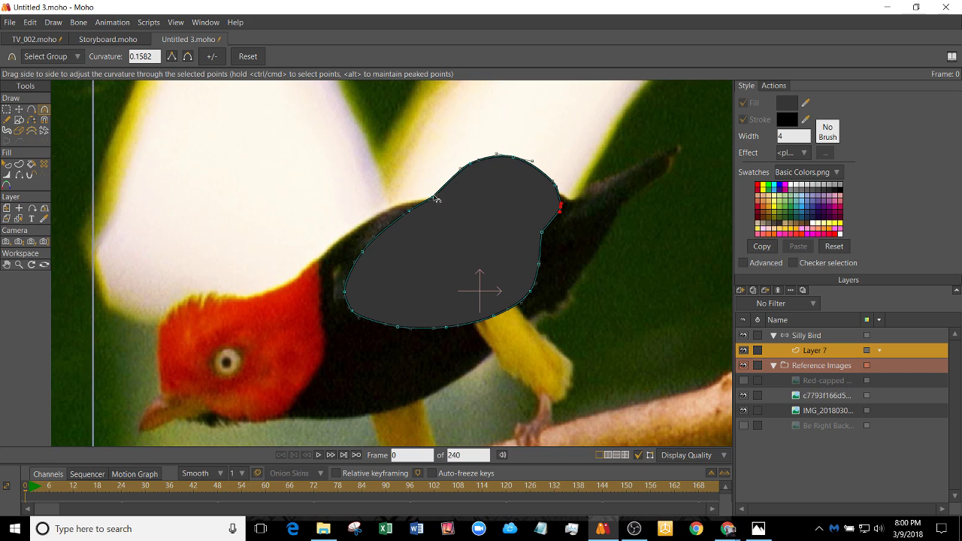
- Hide the red-headed bird photo again, leaving only the pencil sketch shown in the Reference Images group behind the traced body
left_click(745, 410)
left_click(746, 411)
left_click(743, 398)
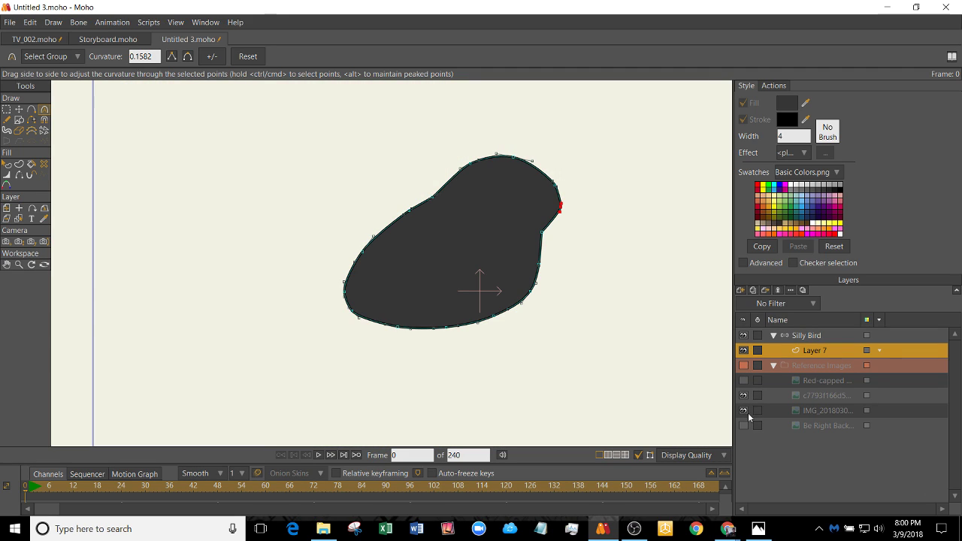
left_click(746, 412)
left_click(745, 366)
left_click(743, 395)
left_click(743, 411)
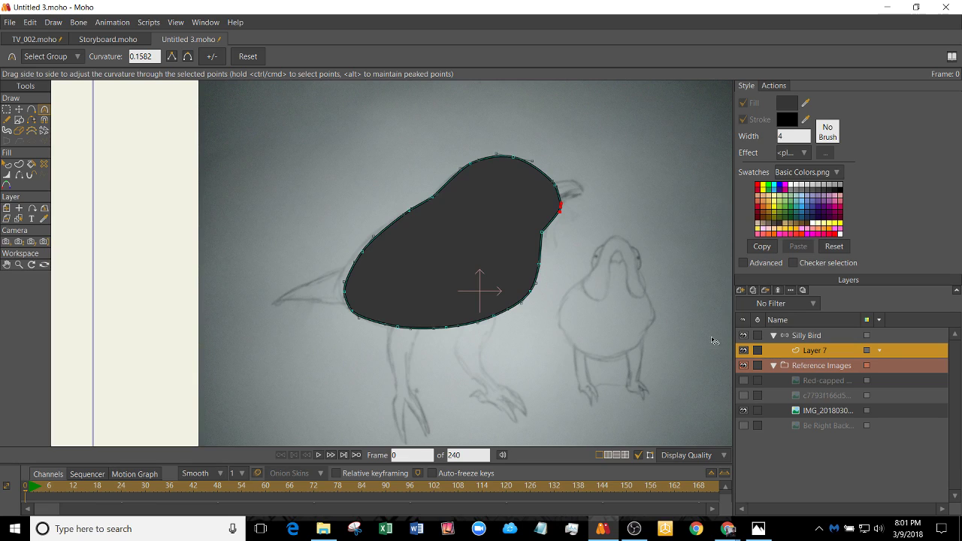
left_click(744, 336)
left_click(744, 336)
scroll(438, 283, "up", 3)
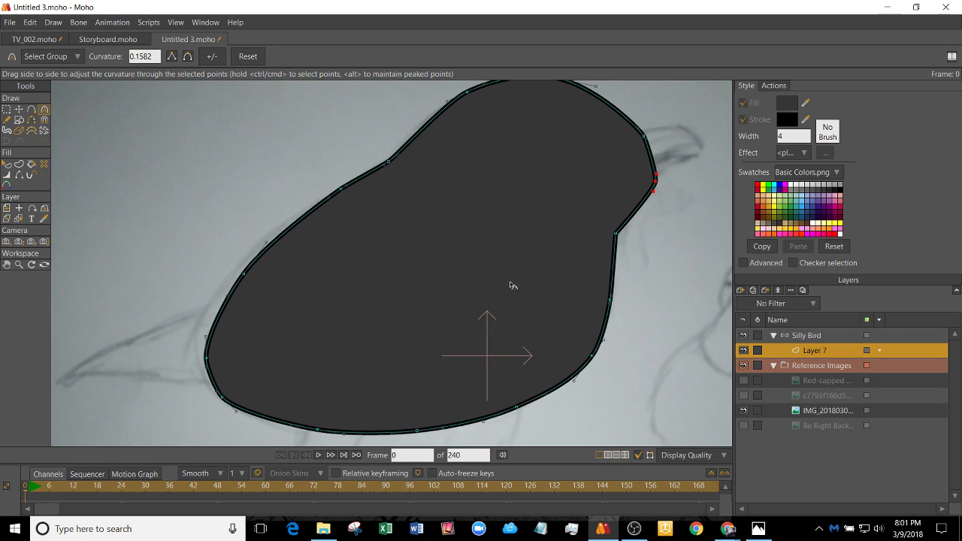
- Look over the television drawings in TV_002.moho and the sketched panels in Storyboard.moho, and return to the Untitled 3 bird document
left_click(34, 39)
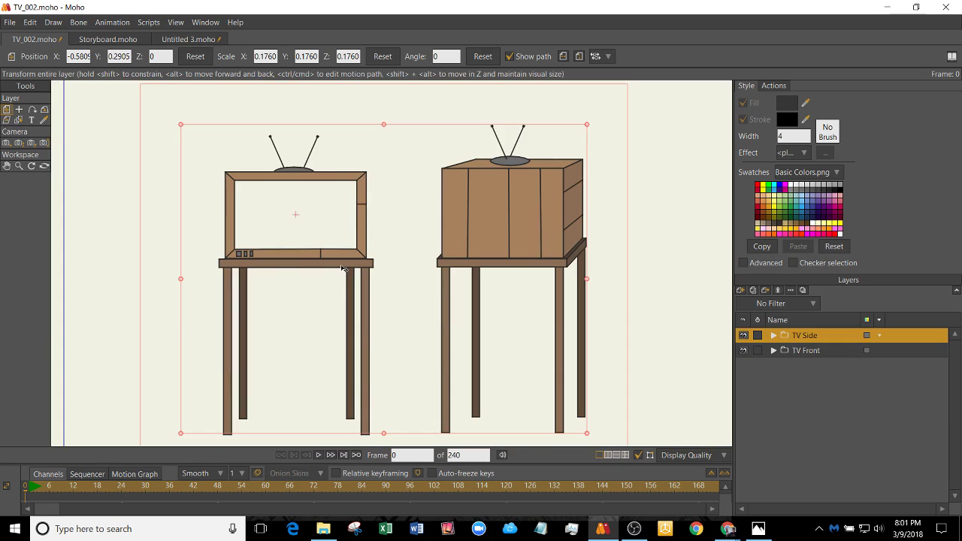
scroll(485, 194, "down", 3)
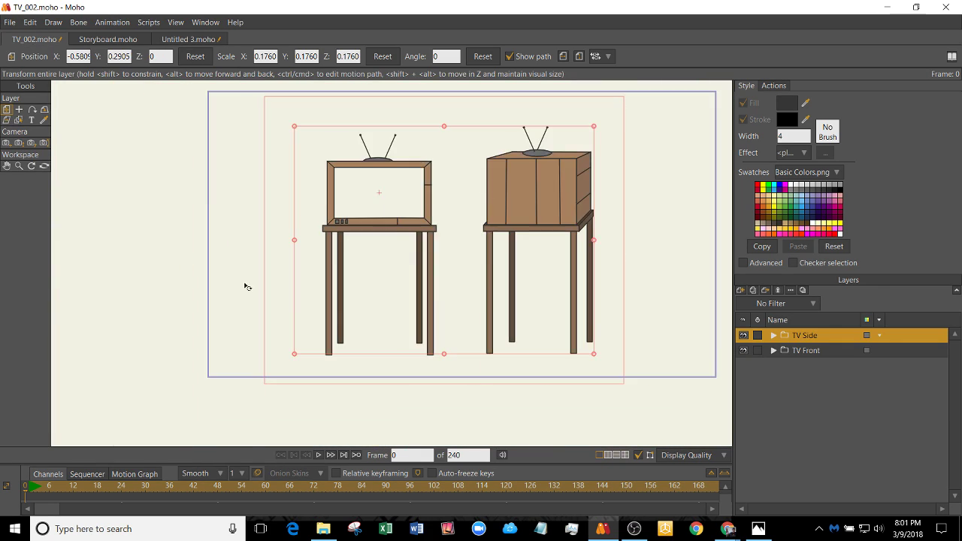
scroll(478, 228, "up", 2)
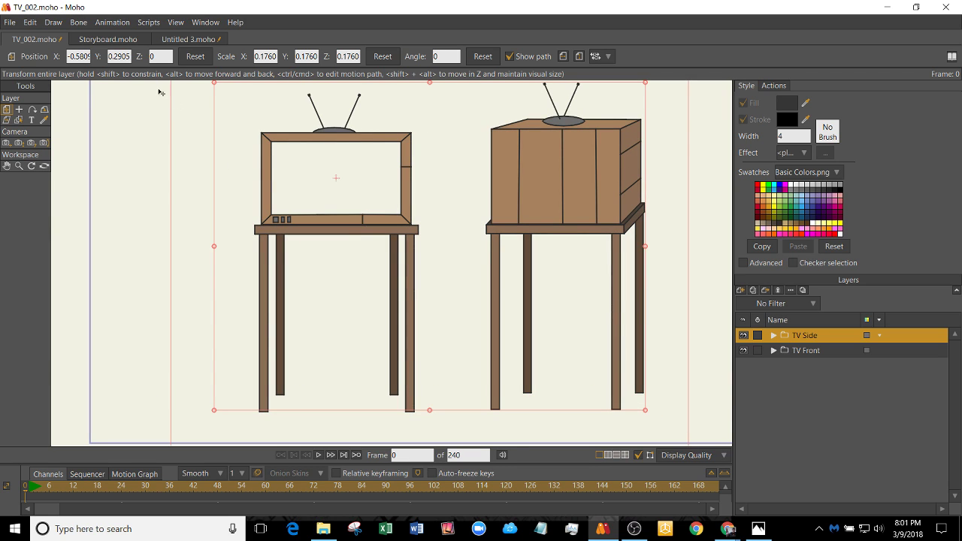
left_click(122, 39)
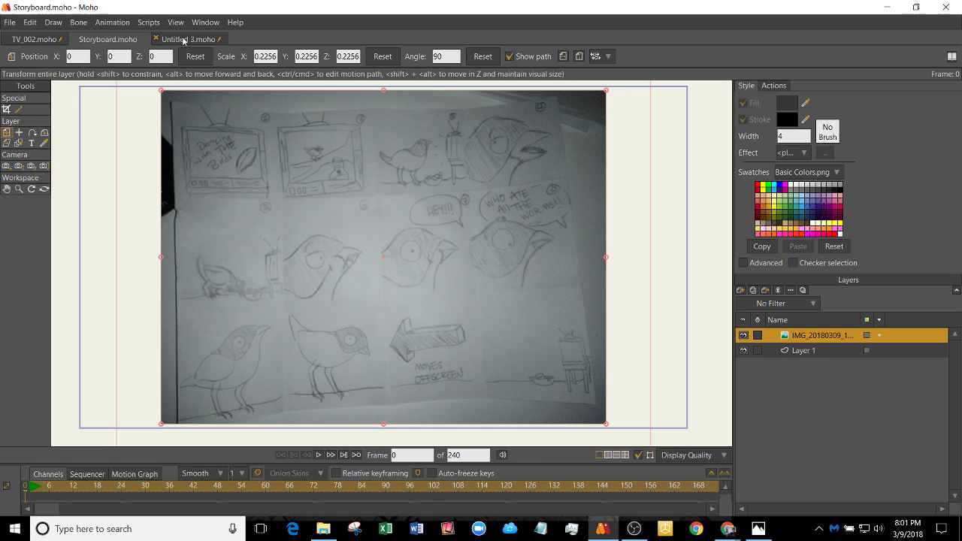
left_click(183, 41)
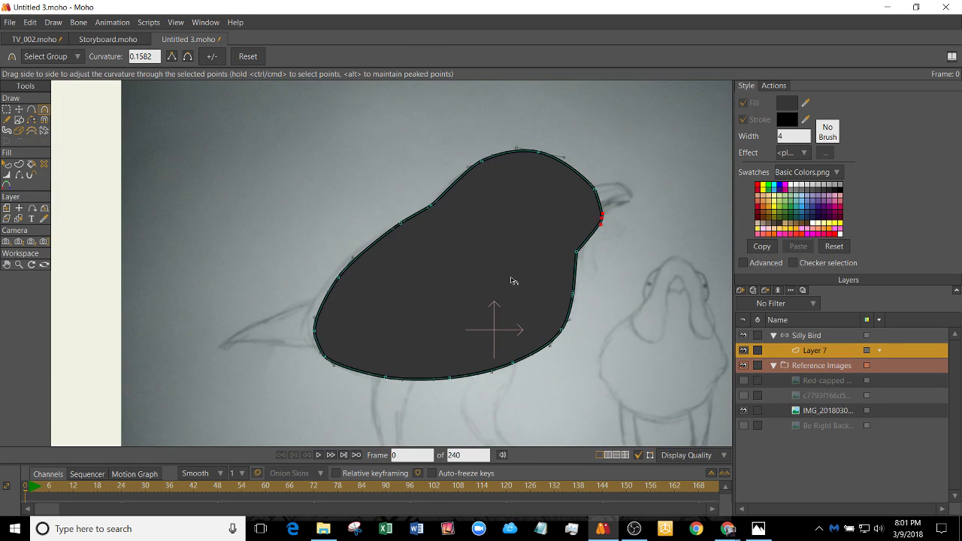
left_click_drag(511, 281, 473, 290)
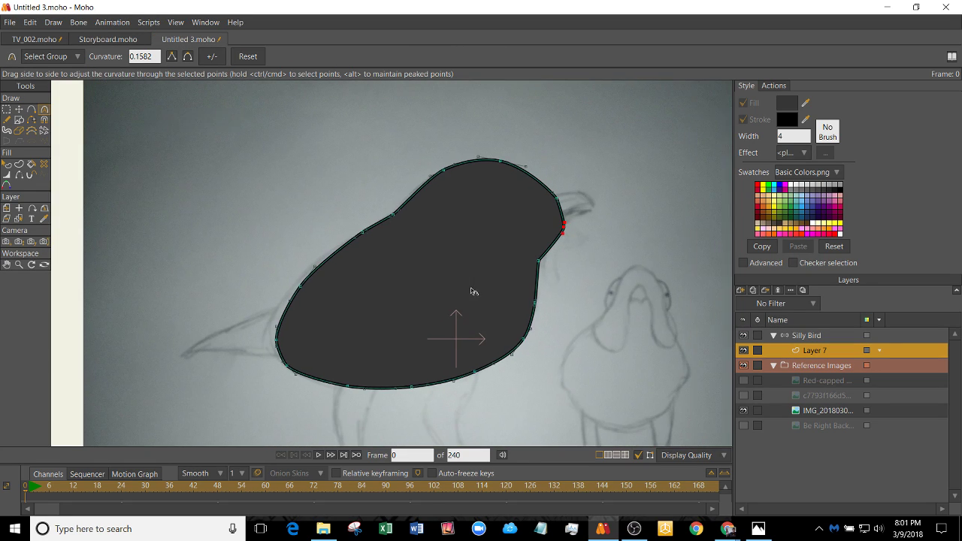
scroll(470, 285, "up", 2)
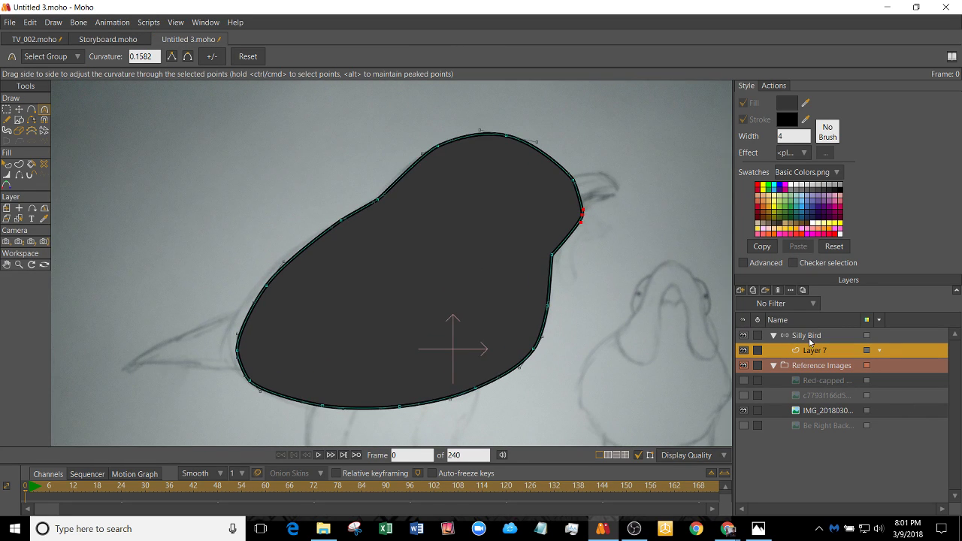
- Add a group layer inside Silly Bird, move the traced body layer into it and name the group Body Mask
left_click(740, 290)
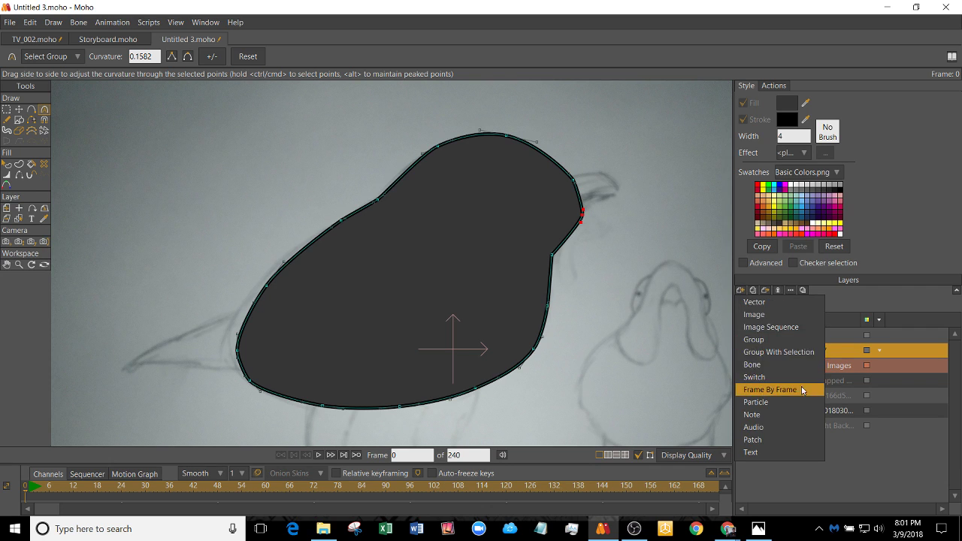
key("Return")
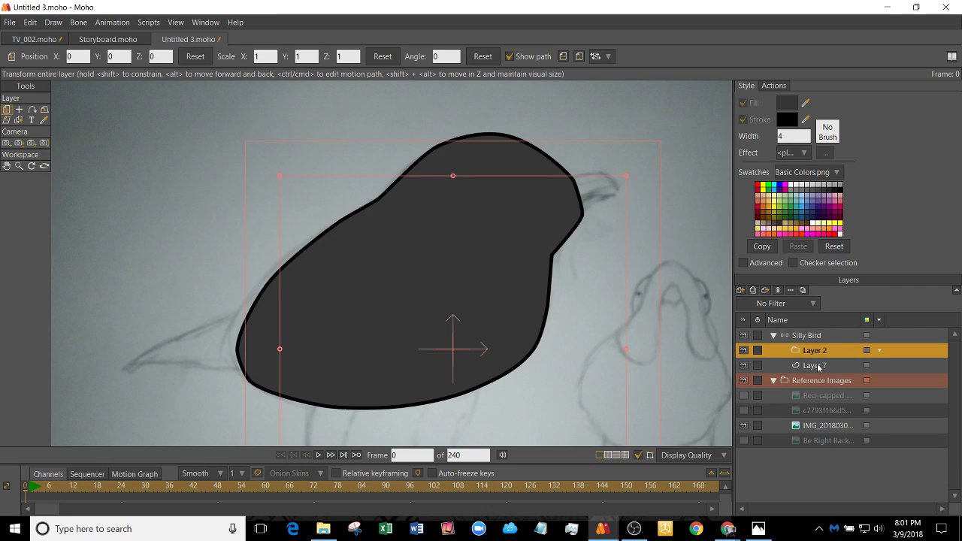
left_click(816, 367)
double_click(816, 351)
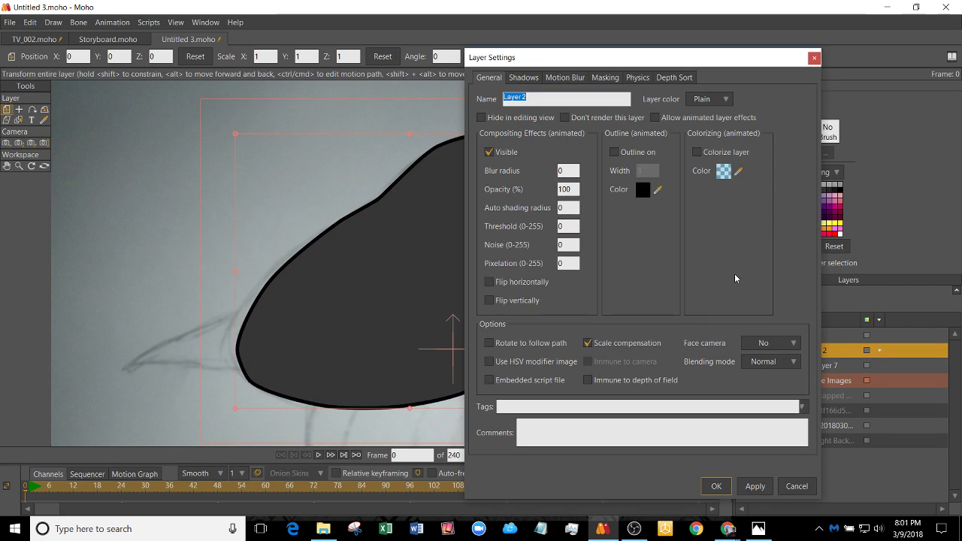
type("B")
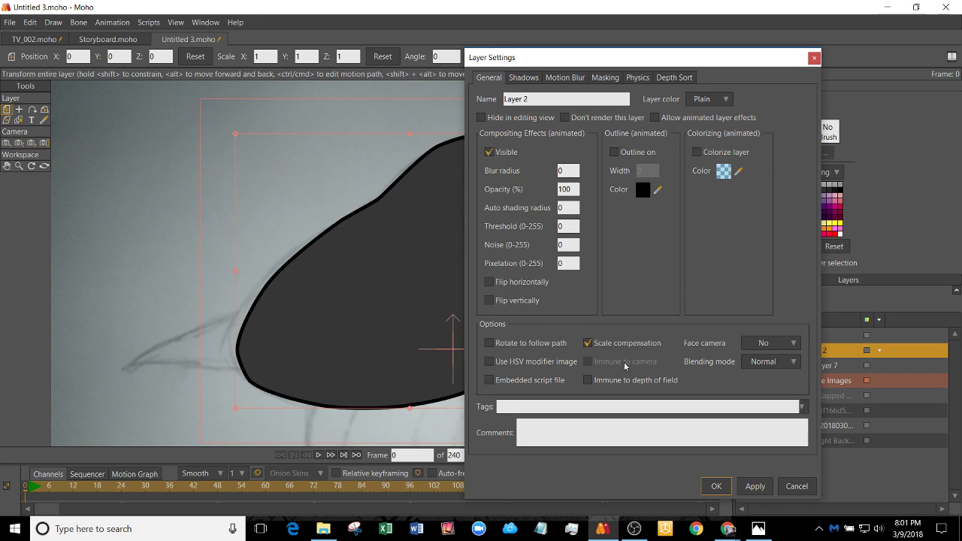
left_click(552, 100)
type("Body Mask")
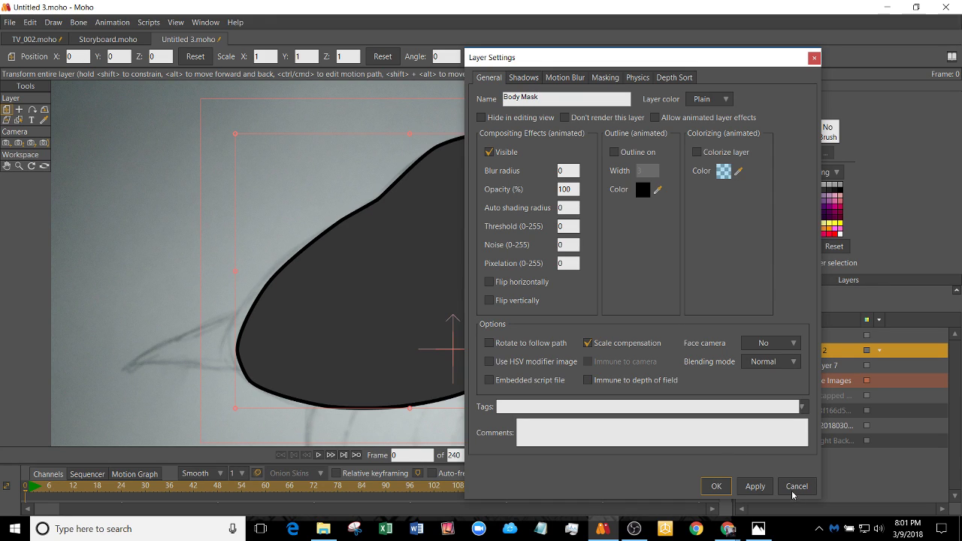
left_click(715, 485)
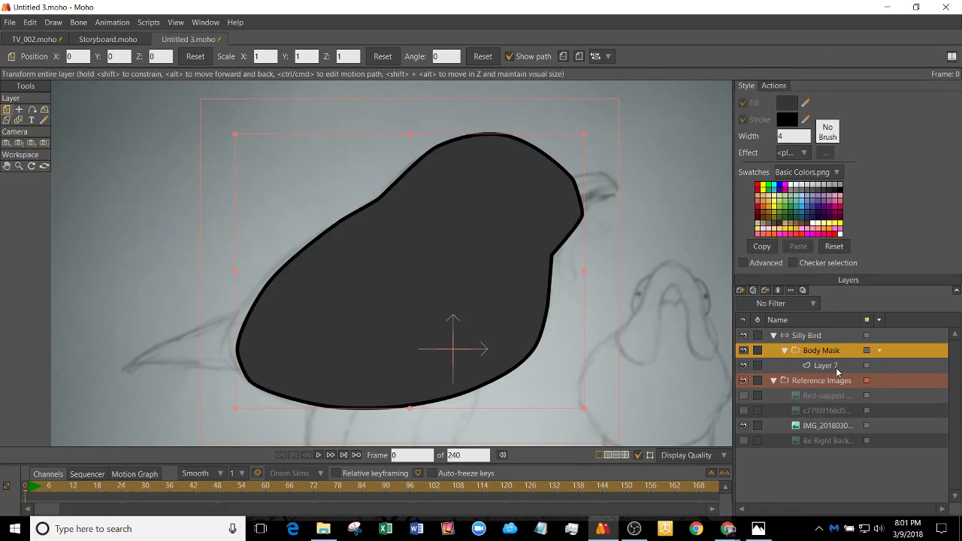
- Rename the traced vector layer inside the Body Mask group as Body
left_click(839, 373)
double_click(827, 368)
type("Body")
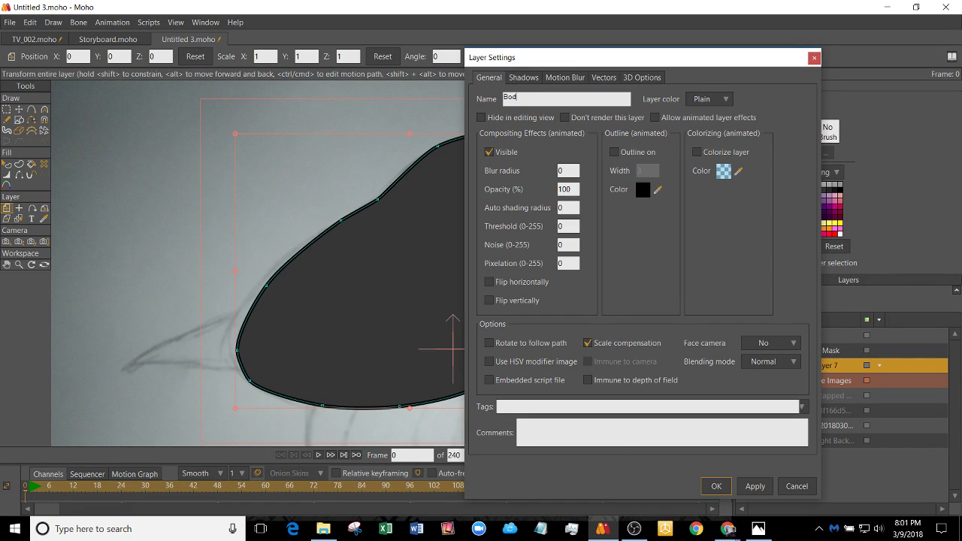
key("Return")
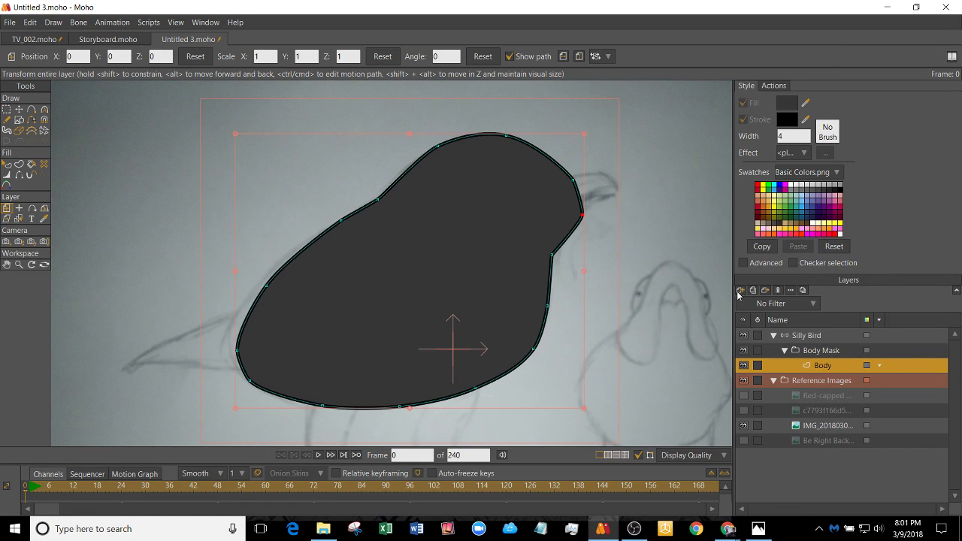
- Add a vector layer above Body in the Body Mask group and name it Red
left_click(740, 291)
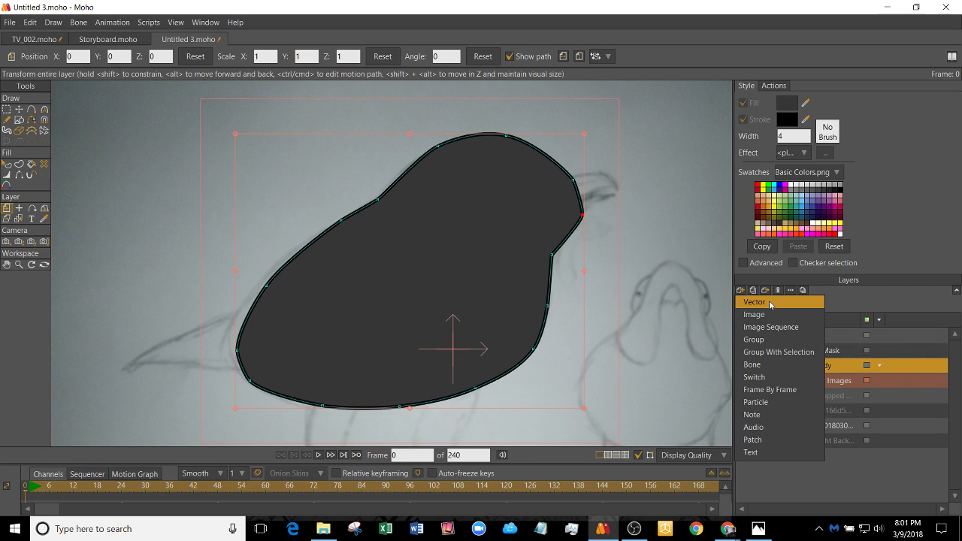
left_click(769, 301)
double_click(824, 368)
type("R")
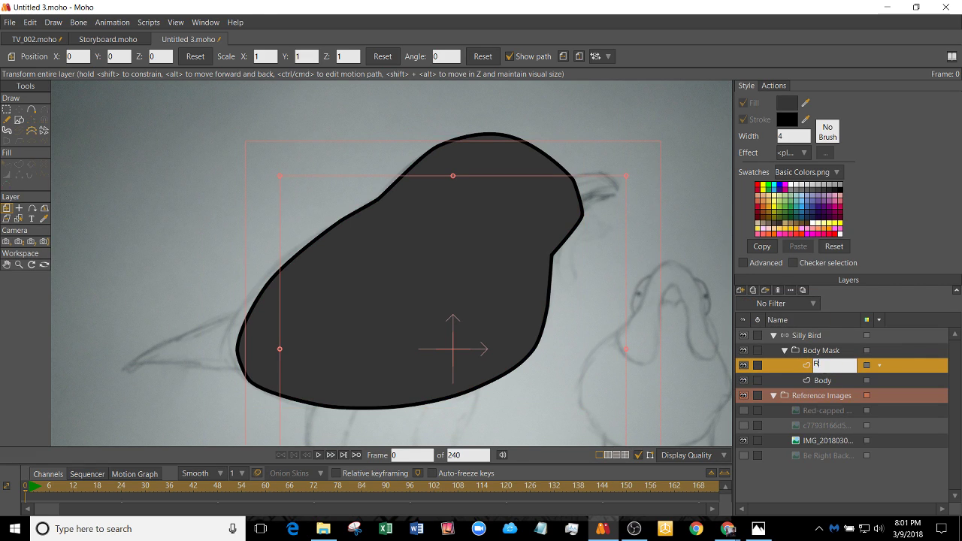
type("ed")
key("Return")
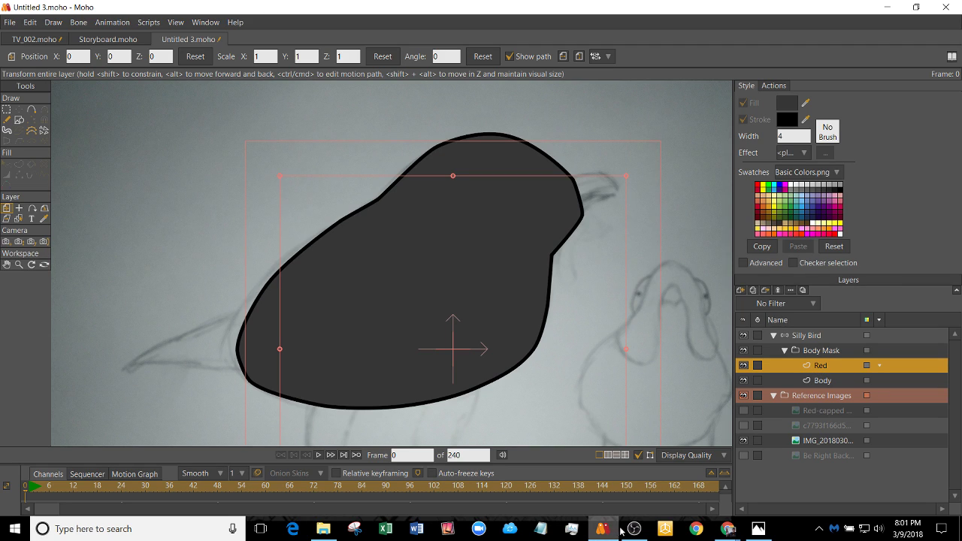
- Hide the pencil sketch, show the red-headed bird photo instead and examine where its red head meets the black body
left_click(743, 441)
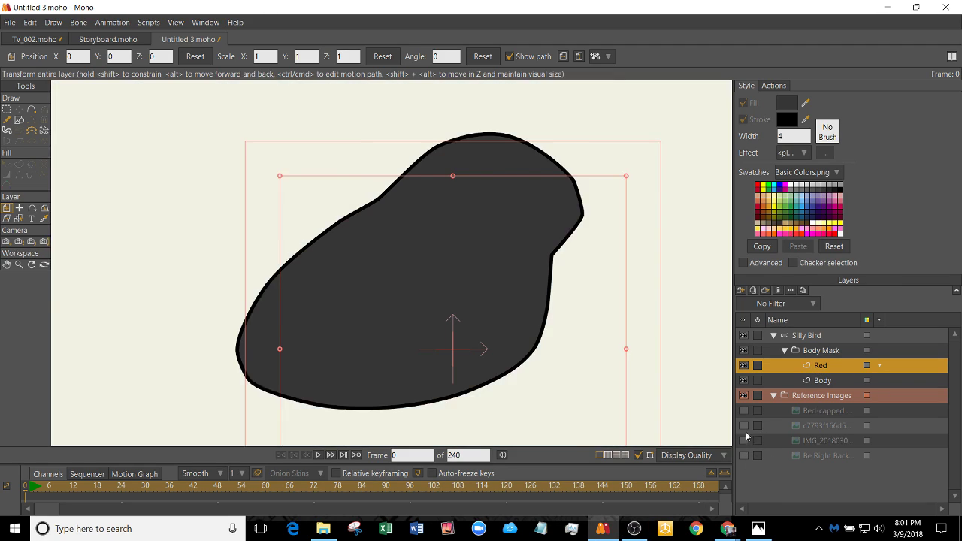
left_click(743, 426)
scroll(256, 323, "down", 3)
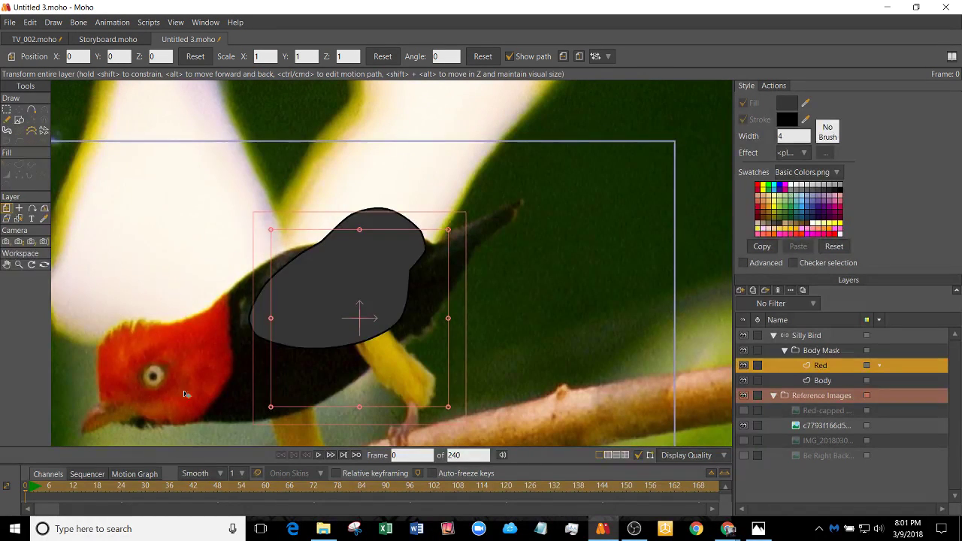
scroll(436, 286, "up", 3)
scroll(355, 247, "up", 3)
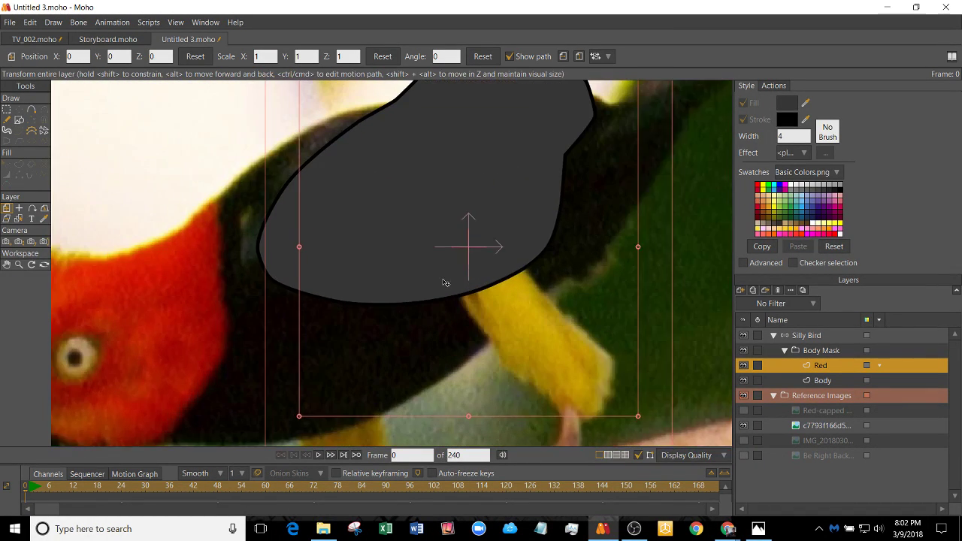
scroll(229, 429, "down", 2)
scroll(253, 365, "down", 2)
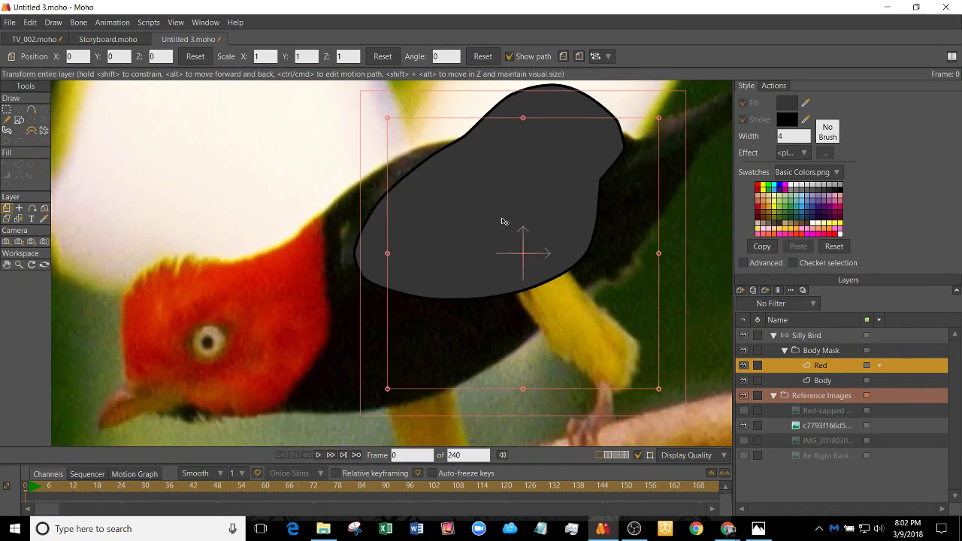
scroll(503, 219, "up", 4)
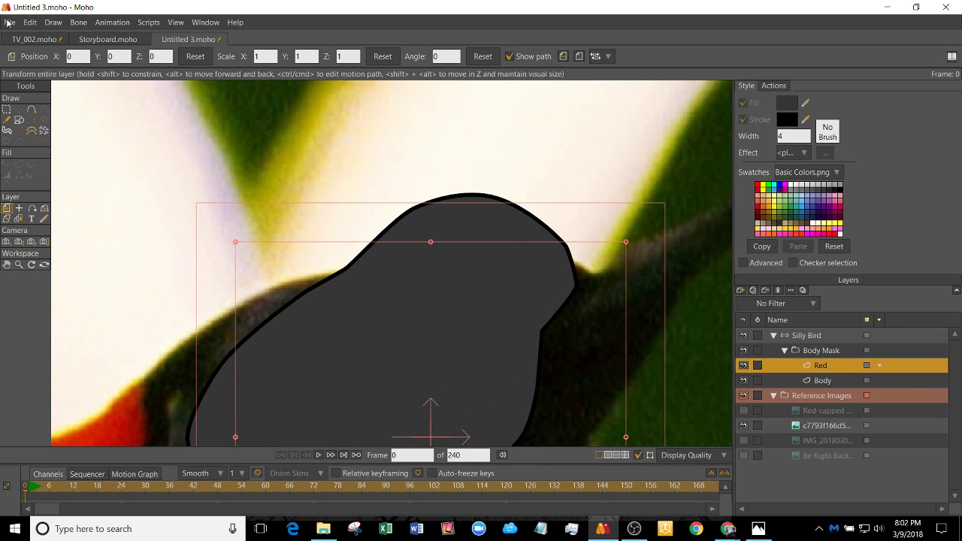
- Outline a closed straight-edged shape around the bird's head on the Red layer, running across the neck, and weld its end points
key("a")
left_click_drag(401, 177, 423, 322)
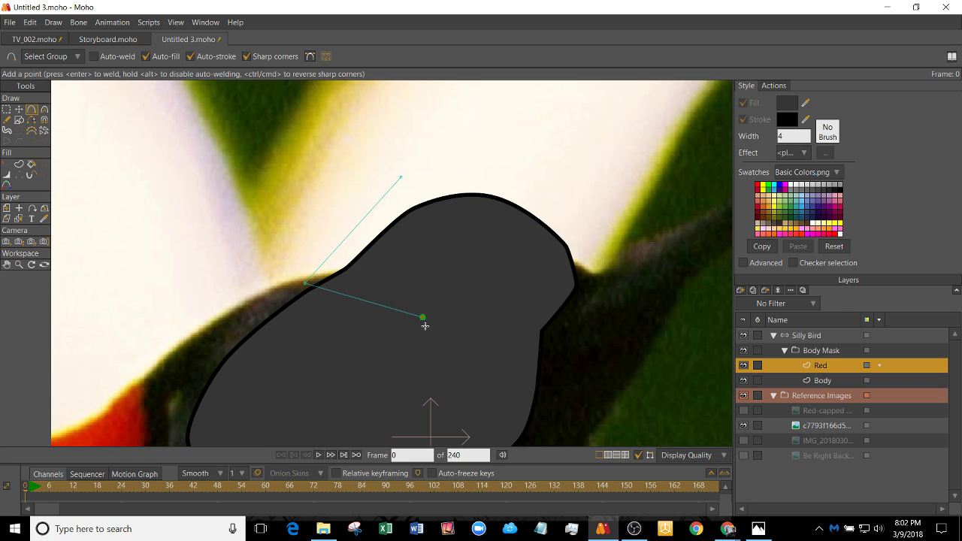
left_click_drag(583, 101, 569, 176)
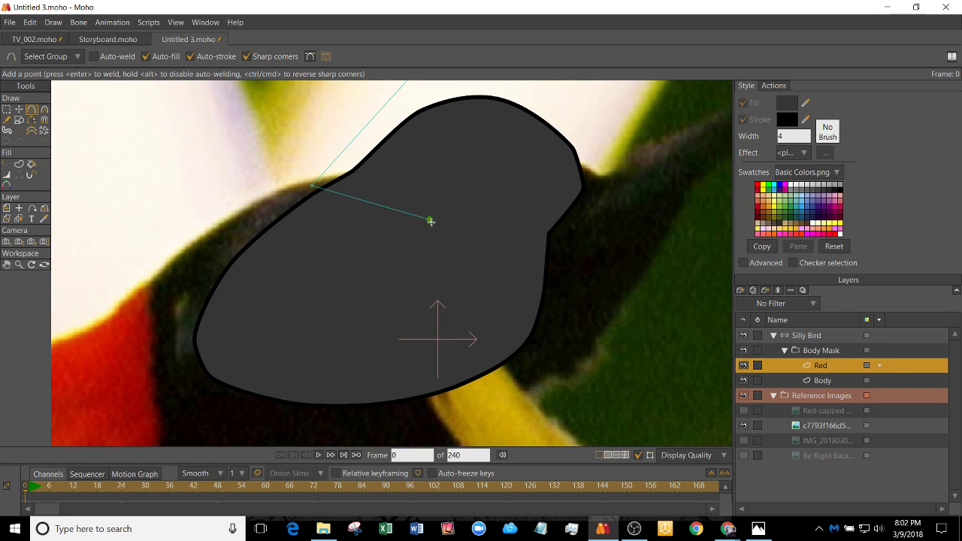
left_click_drag(431, 221, 545, 231)
scroll(224, 303, "down", 3)
scroll(150, 310, "up", 2)
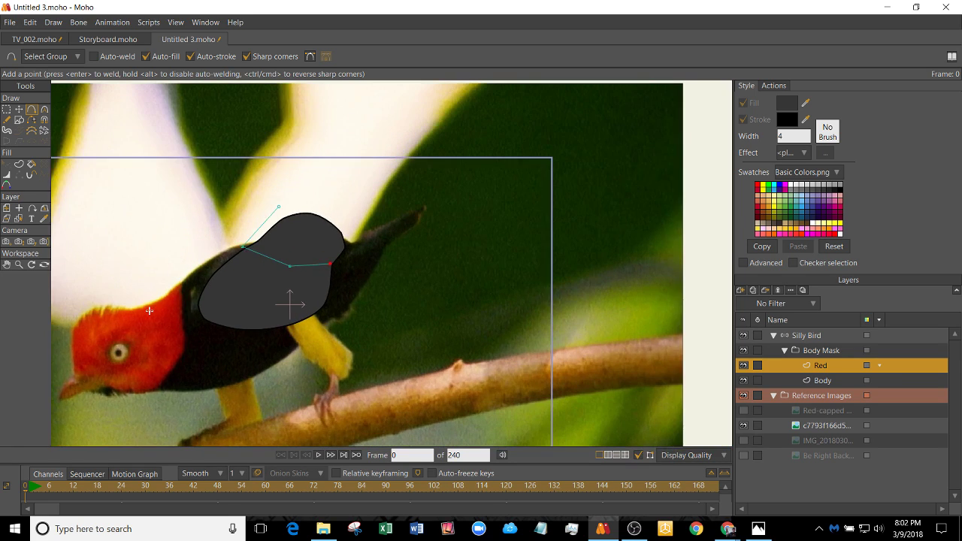
scroll(150, 310, "up", 5)
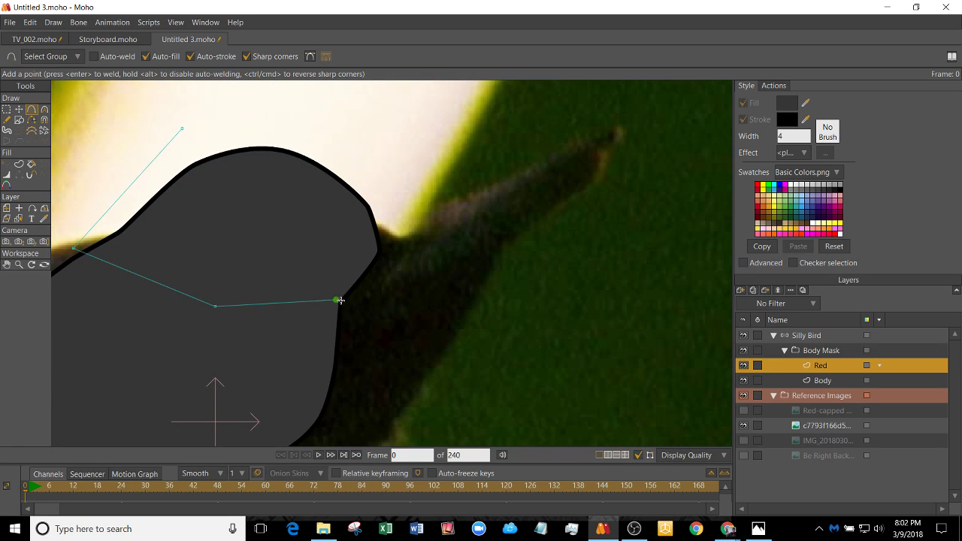
left_click_drag(337, 301, 182, 130)
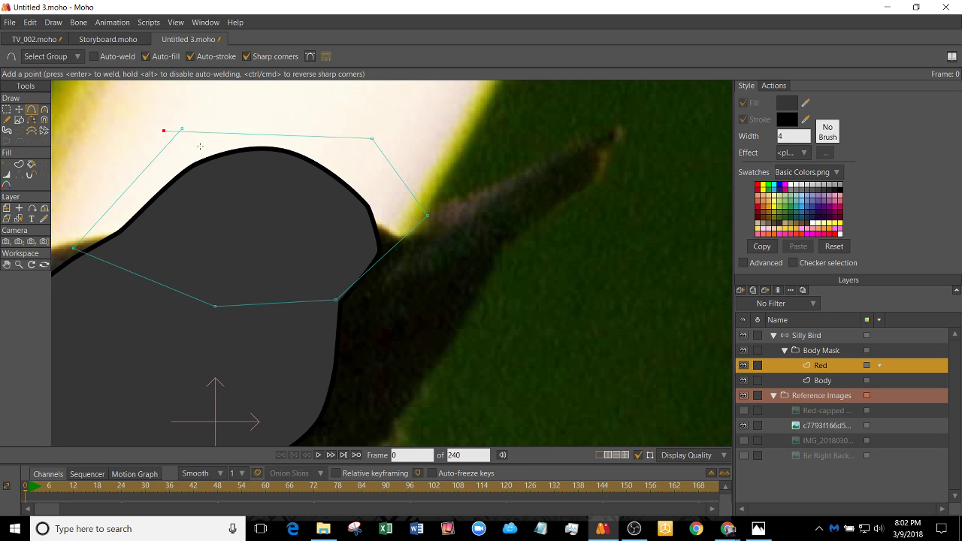
key("t")
left_click_drag(164, 131, 187, 127)
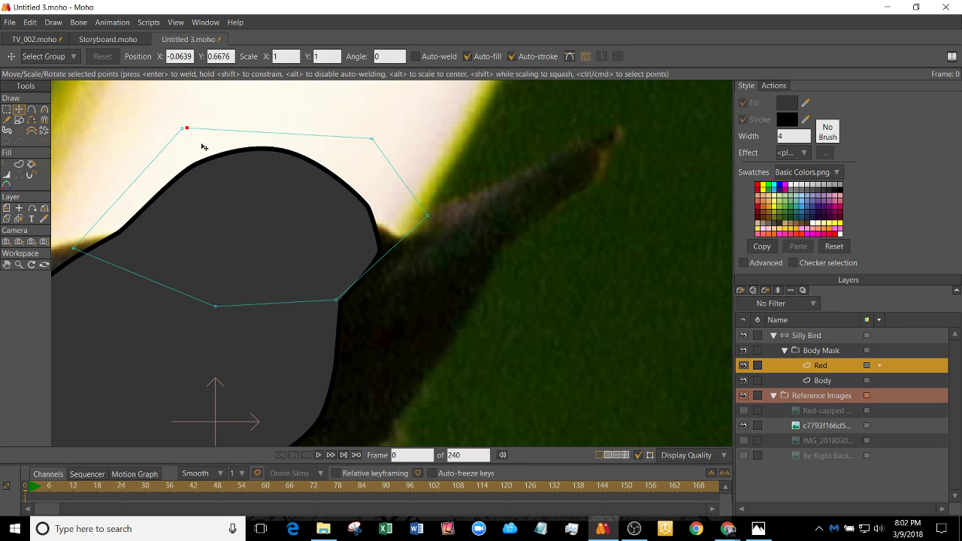
key("Return")
scroll(177, 169, "down", 2)
- Turn off the new shape's stroke and fill it with the red sampled from the bird's head in the photo
key("q")
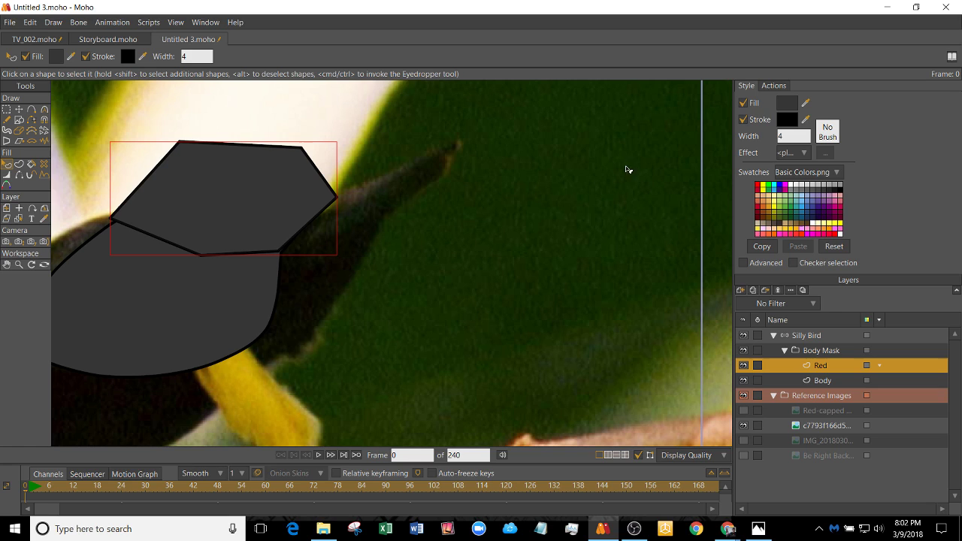
left_click(743, 121)
left_click(787, 103)
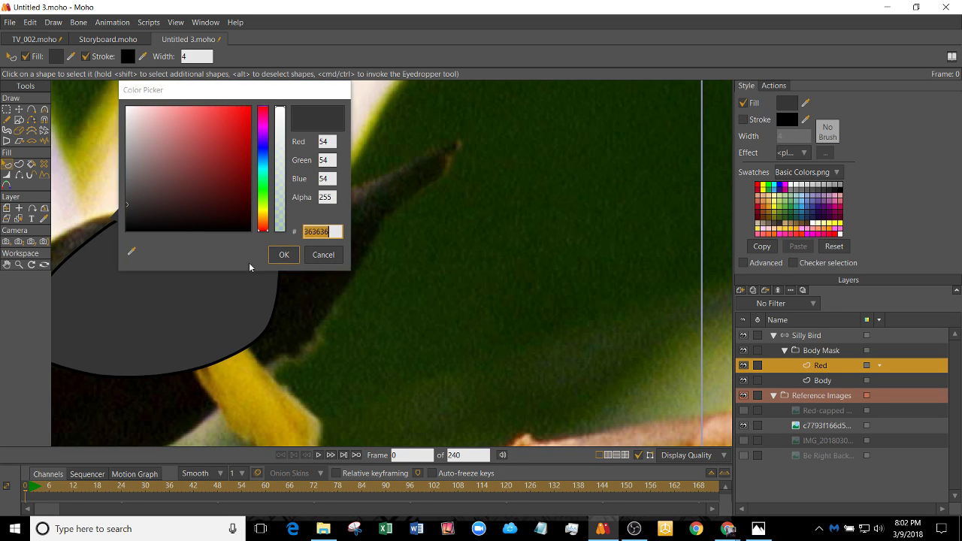
left_click(323, 255)
left_click_drag(306, 338, 412, 309)
left_click_drag(391, 250, 366, 318)
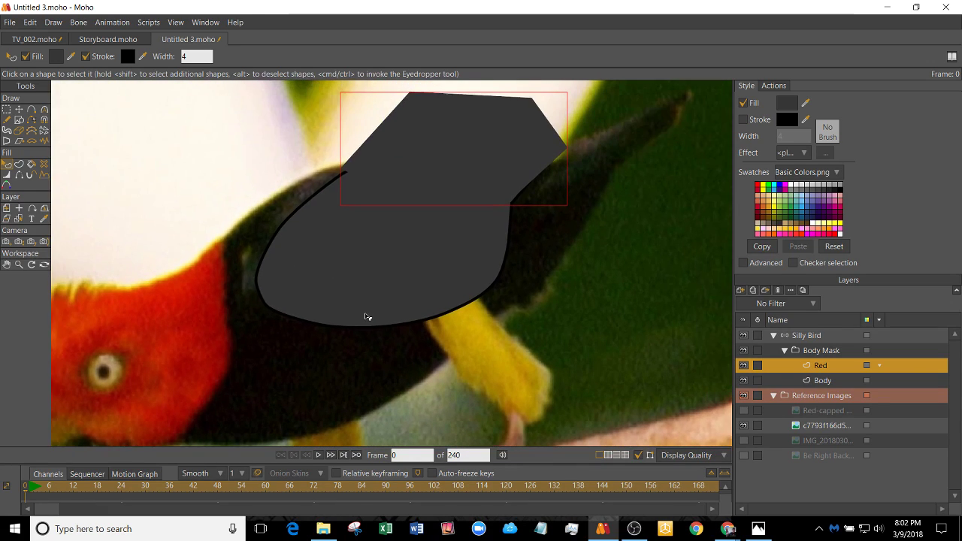
scroll(366, 318, "down", 1)
scroll(365, 318, "up", 1)
left_click_drag(266, 322, 333, 294)
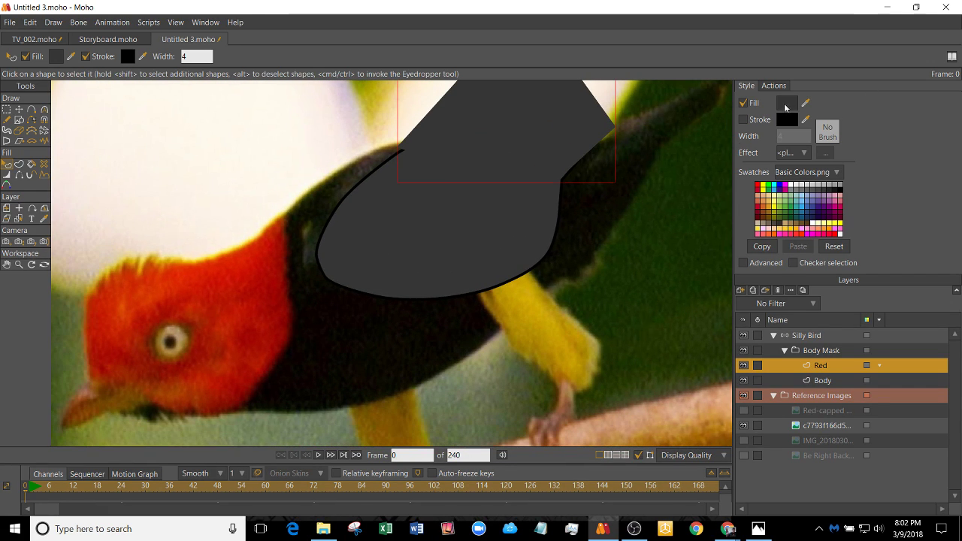
left_click(786, 105)
left_click_drag(131, 252, 138, 284)
left_click(287, 255)
scroll(488, 219, "down", 5)
scroll(488, 219, "up", 5)
left_click_drag(488, 219, 352, 323)
scroll(349, 293, "up", 2)
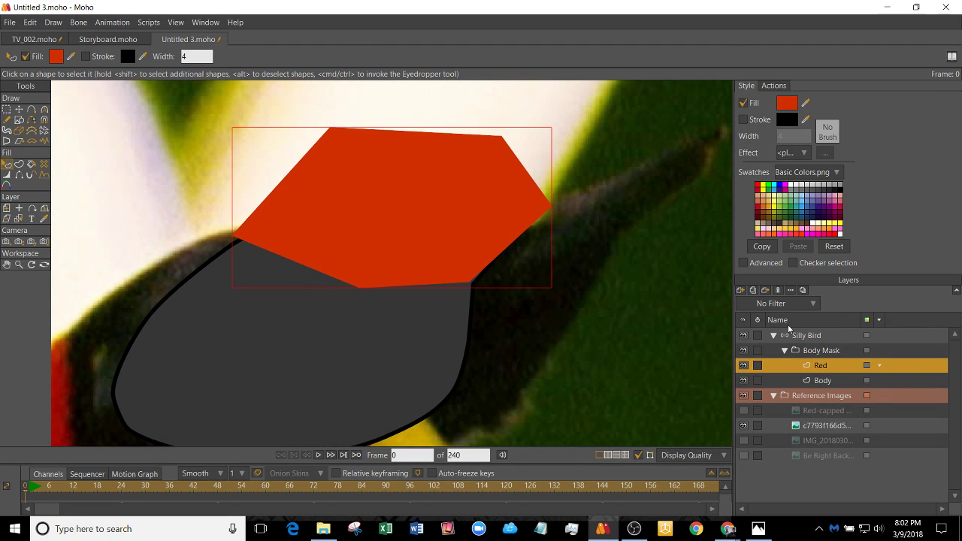
- Set the Body Mask group's masking to Hide all
double_click(827, 352)
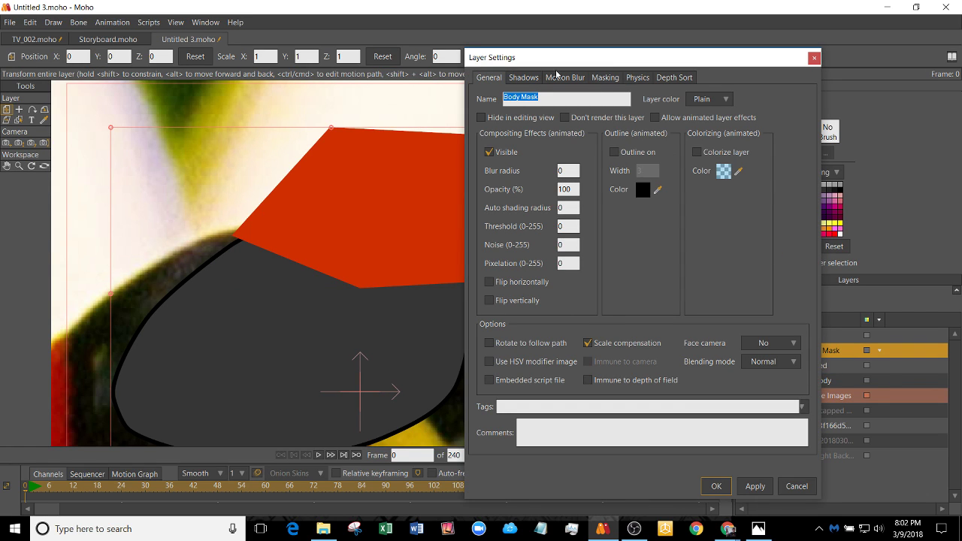
left_click(601, 77)
left_click(559, 152)
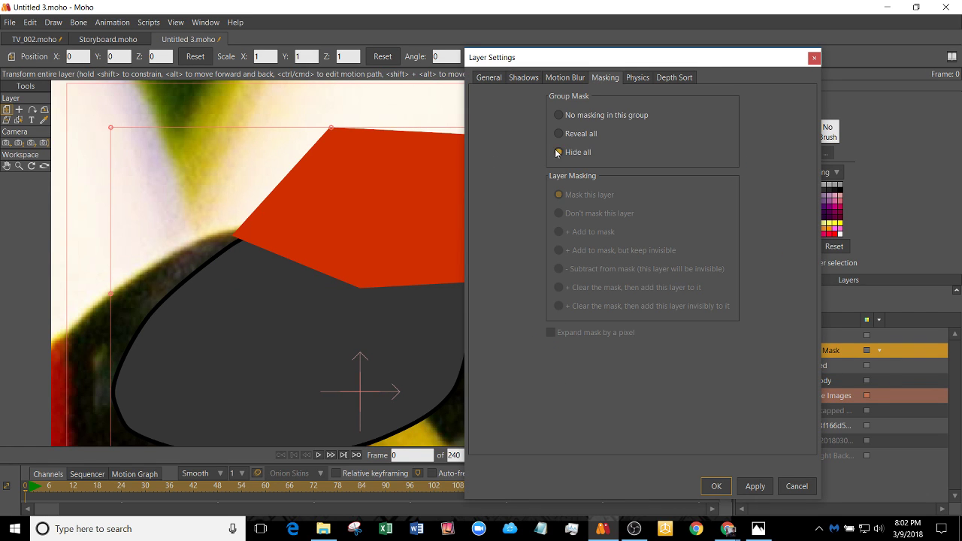
left_click(755, 486)
left_click(716, 487)
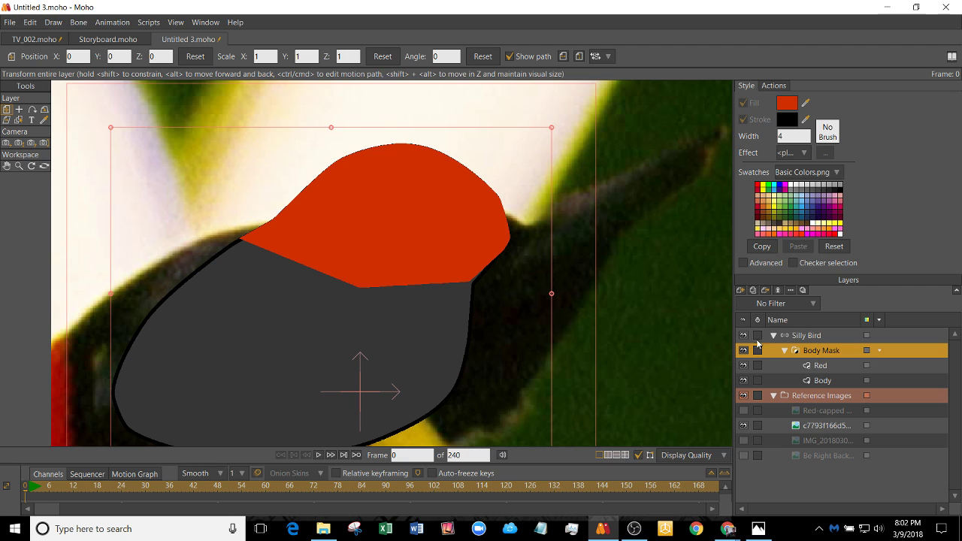
- Set the Body layer to Add to mask with Exclude strokes so its outline shows around the red patch
double_click(827, 381)
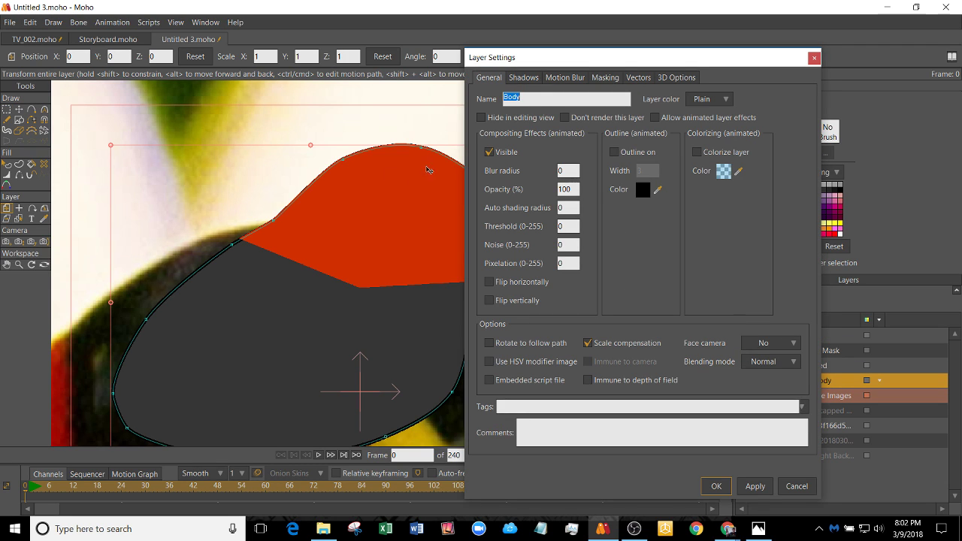
left_click(607, 79)
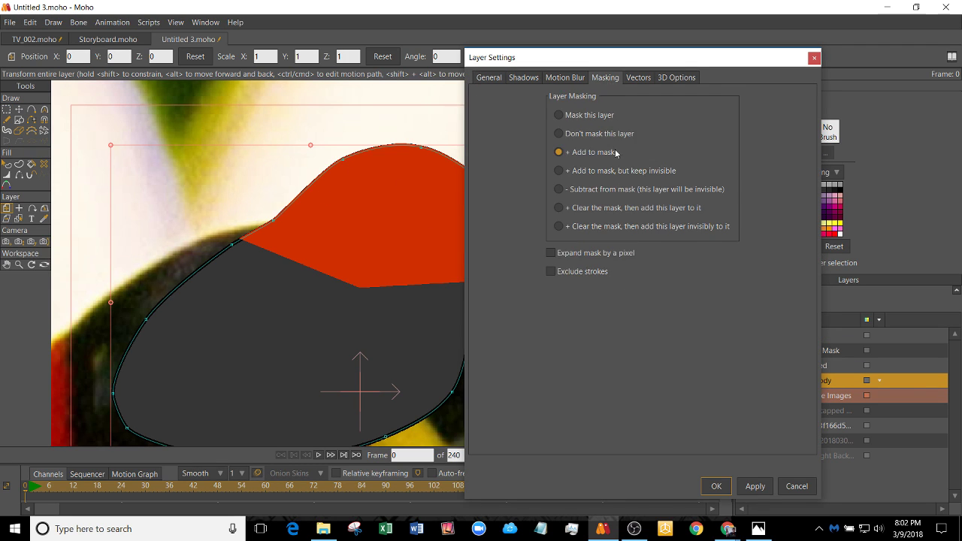
left_click(551, 272)
left_click(756, 486)
left_click(717, 486)
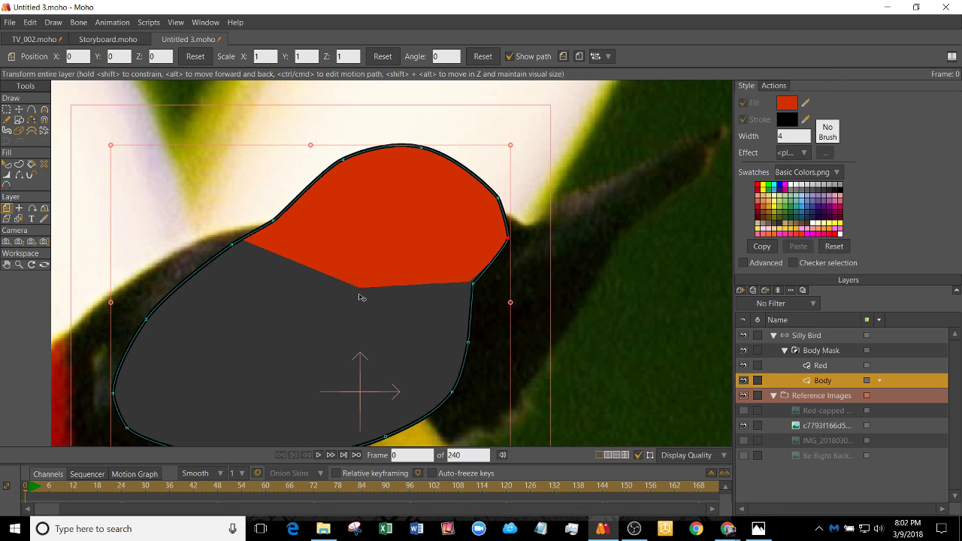
- Curve the lower edge of the red patch through its middle point on the Red layer
right_click(382, 254, "alt")
key("t")
left_click(360, 290)
key("c")
left_click_drag(393, 281, 682, 280)
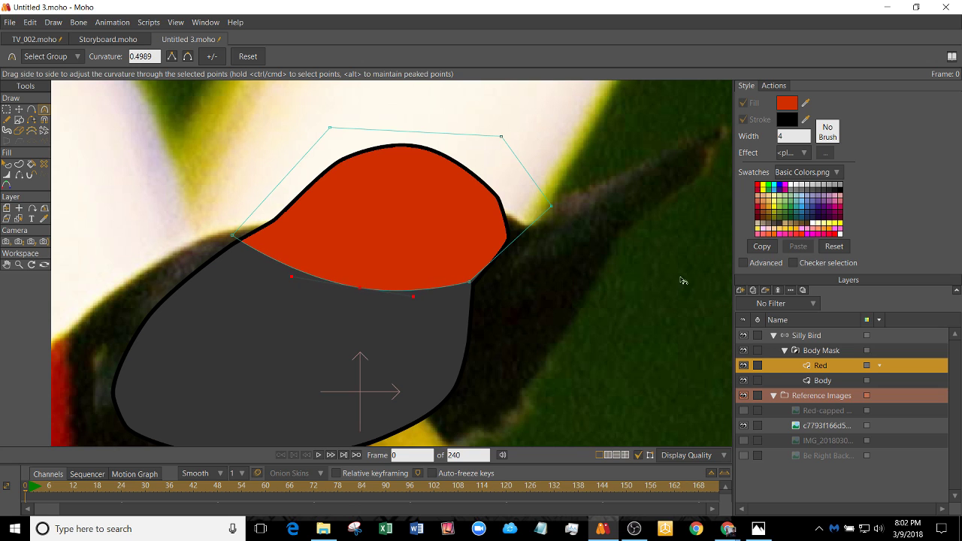
- Compare the curved red patch with the red head in the bird photo
key("a")
scroll(335, 295, "down", 4)
left_click_drag(172, 363, 211, 356)
scroll(328, 305, "up", 5)
scroll(308, 232, "down", 5)
left_click_drag(143, 251, 231, 224)
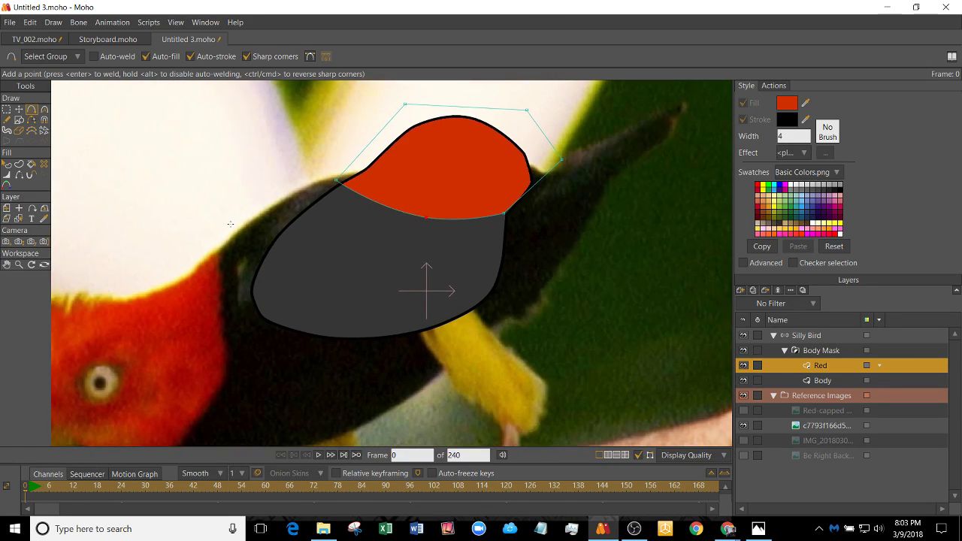
scroll(231, 224, "down", 2)
left_click_drag(239, 271, 273, 263)
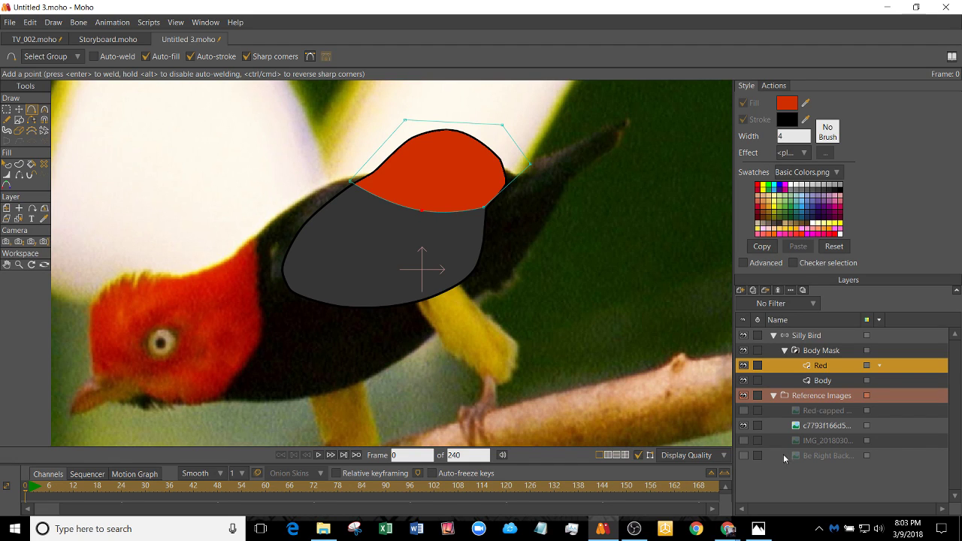
- Hide the bird photo, show the pencil sketch again and examine where the sketched tail meets the body
left_click(744, 426)
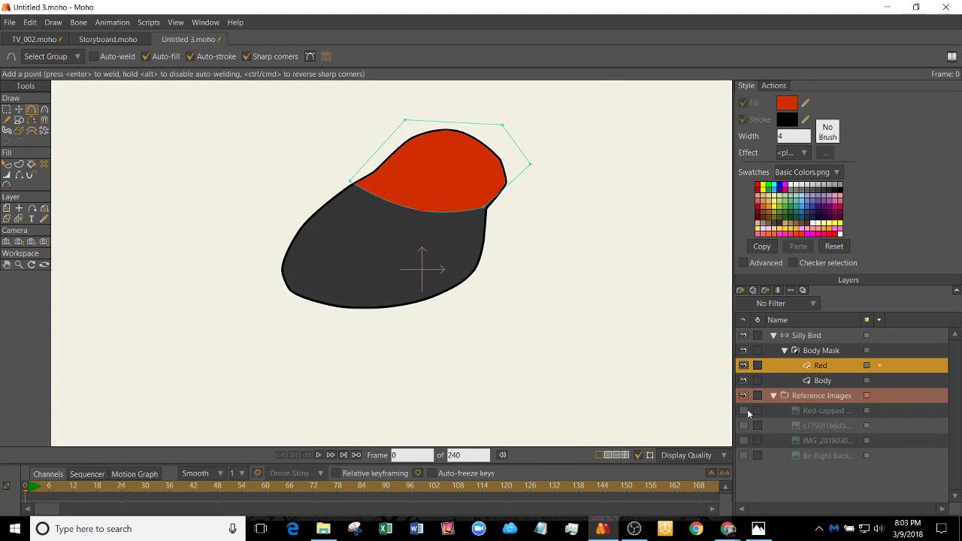
left_click(744, 410)
left_click(744, 411)
left_click(744, 440)
scroll(426, 271, "up", 2)
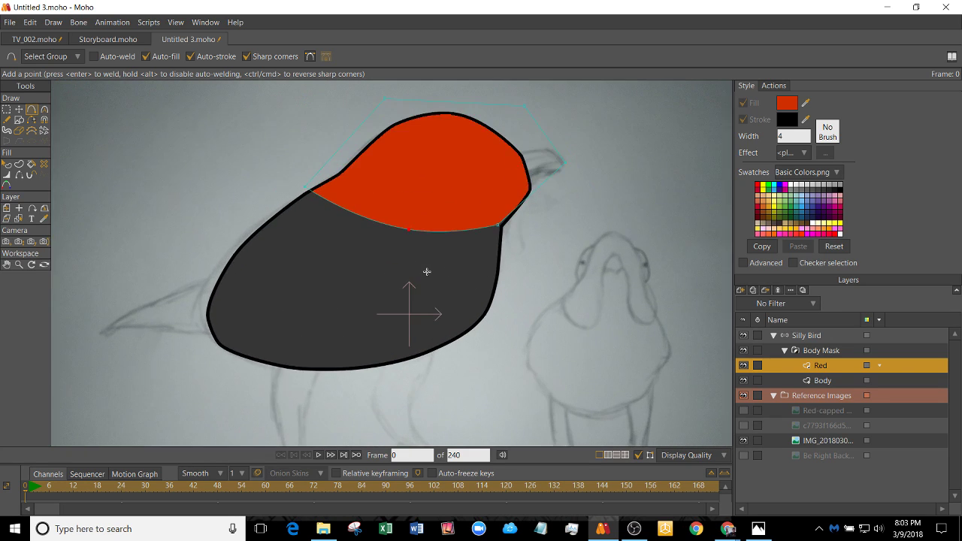
left_click_drag(427, 271, 493, 240)
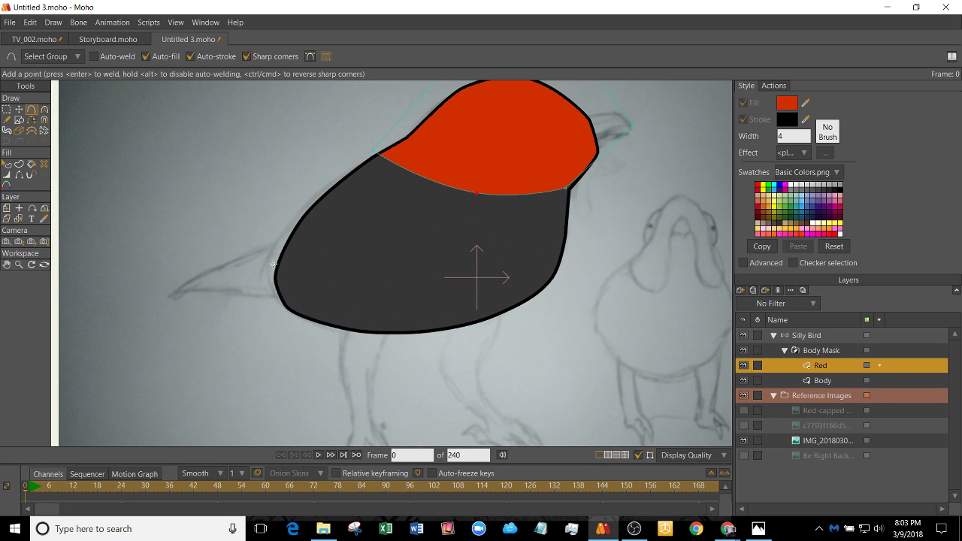
left_click(821, 376)
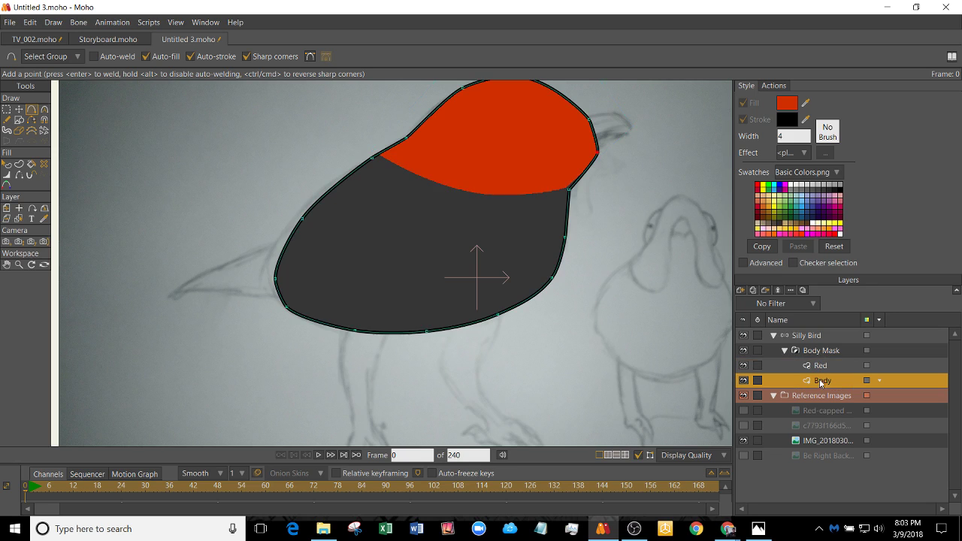
scroll(314, 262, "up", 3)
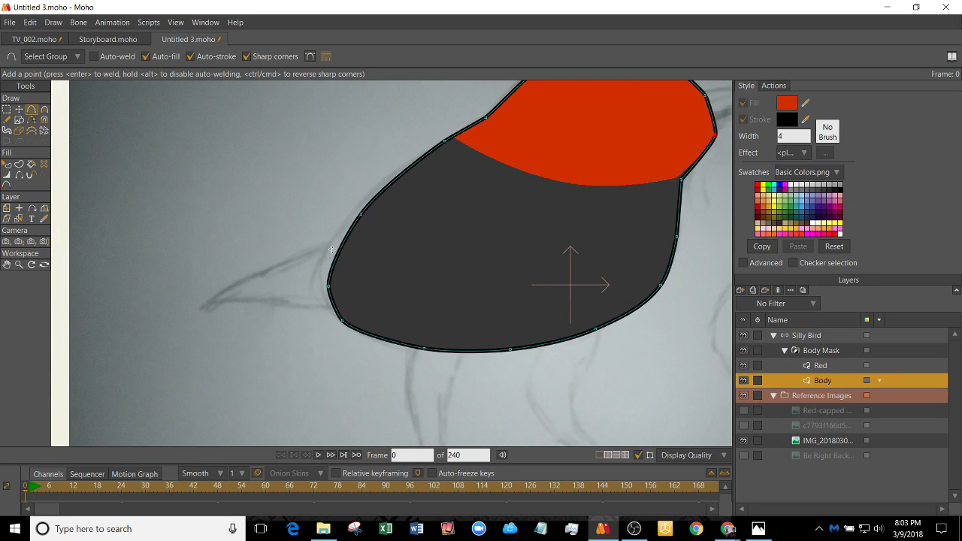
scroll(256, 242, "down", 3)
left_click_drag(282, 249, 242, 267)
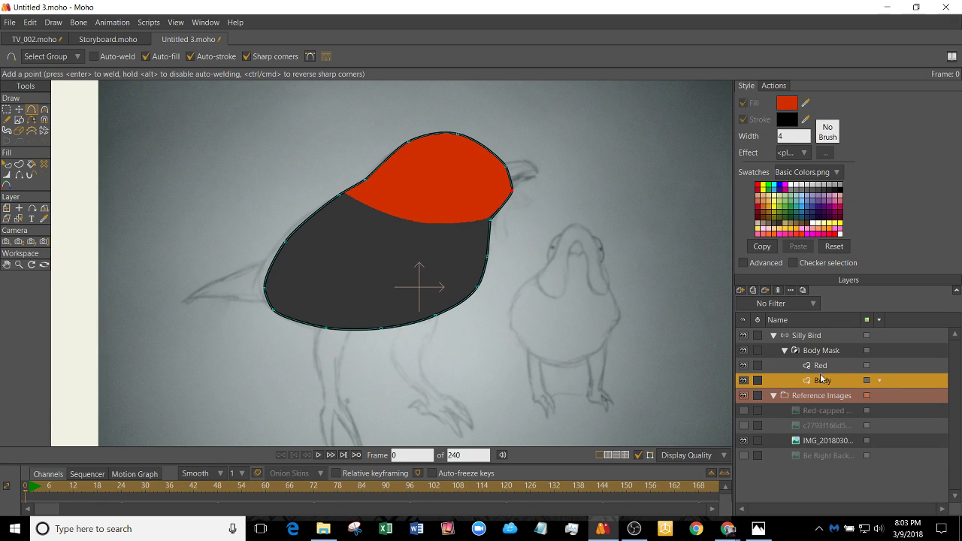
- Collapse the Body Mask group, add a vector layer directly below it and name the layer Tail
left_click(783, 350)
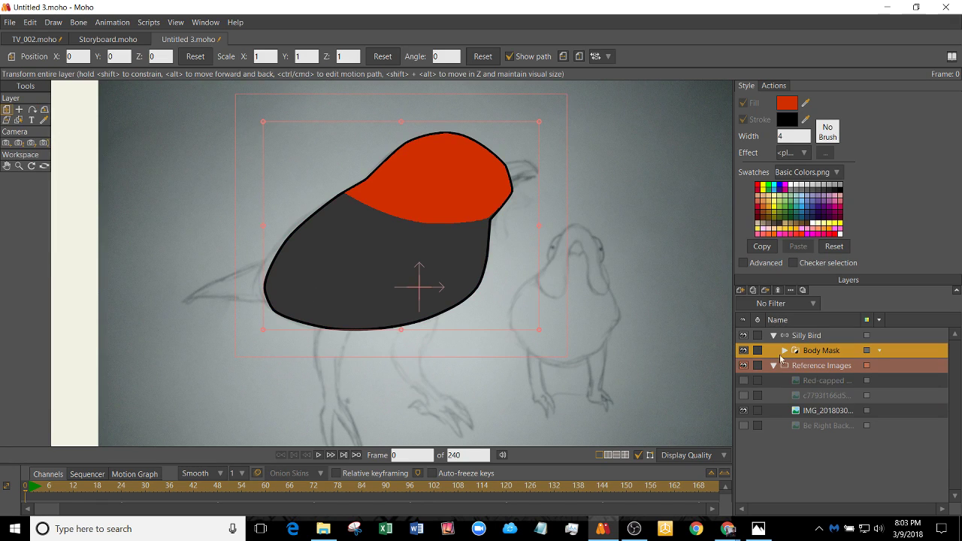
left_click(745, 295)
left_click(746, 305)
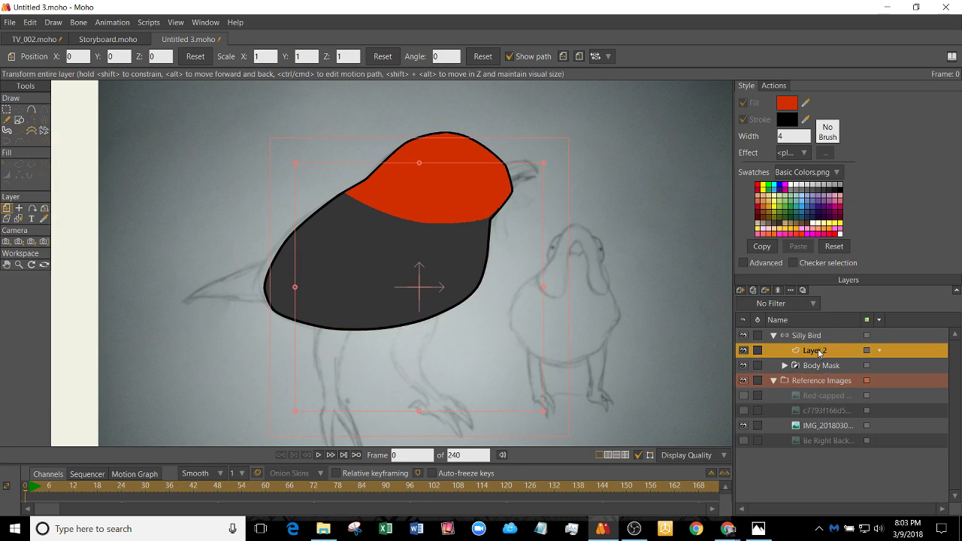
left_click_drag(818, 377, 818, 368)
double_click(818, 366)
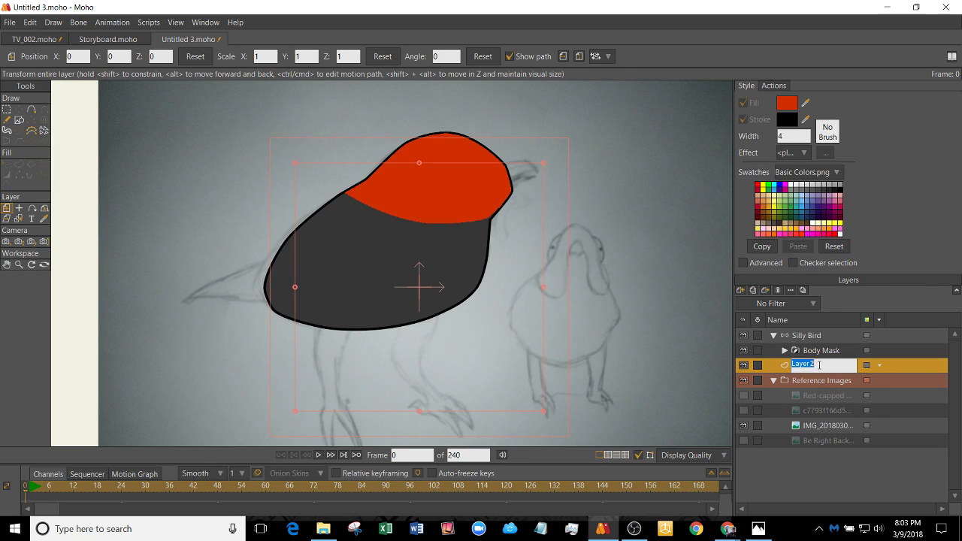
type("Tail")
key("Return")
- Trace the sketched tail as a closed shape on the Tail layer, extending its base behind the body
key("a")
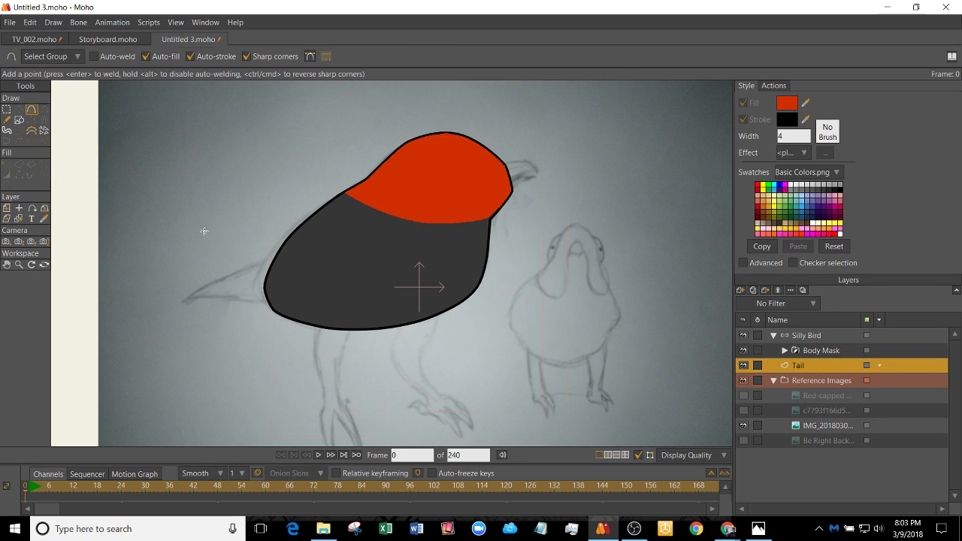
left_click_drag(215, 280, 181, 300)
left_click_drag(260, 304, 292, 255)
key("t")
key("Return")
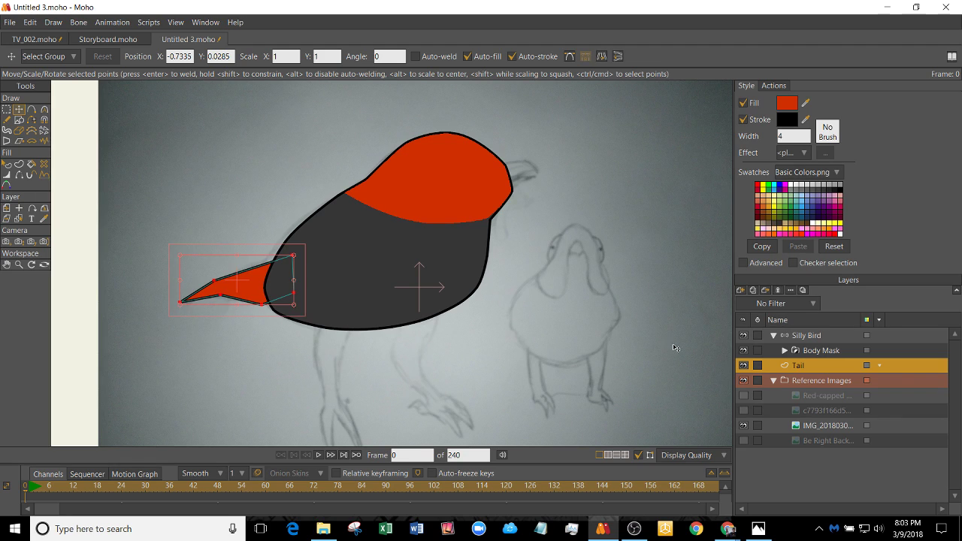
- Fill the tail shape with the dark grey sampled from the body
key("q")
left_click(241, 290)
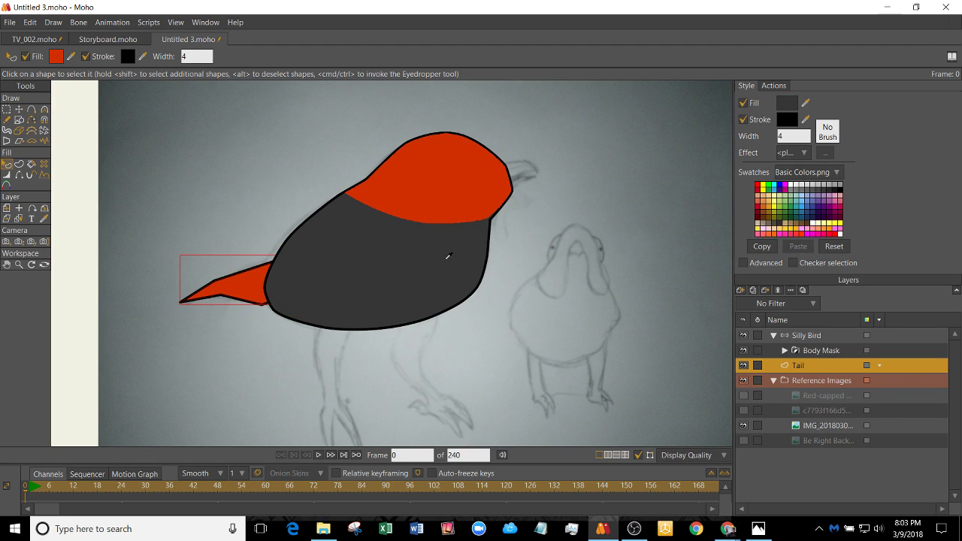
left_click(447, 255, "ctrl")
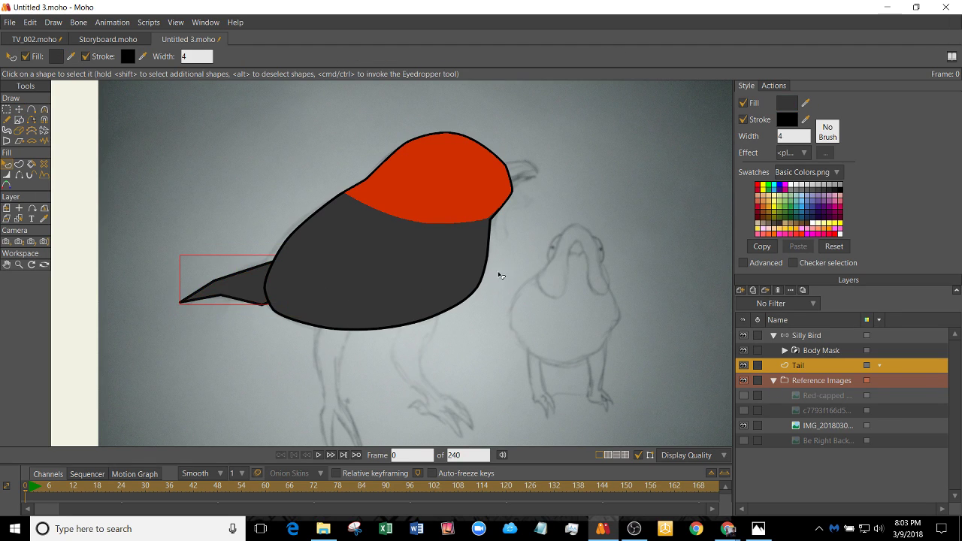
- Hide the pencil sketch, briefly compare the bird with the red-headed bird photo and hide the photo too
left_click(744, 426)
left_click(744, 410)
scroll(493, 364, "down", 1)
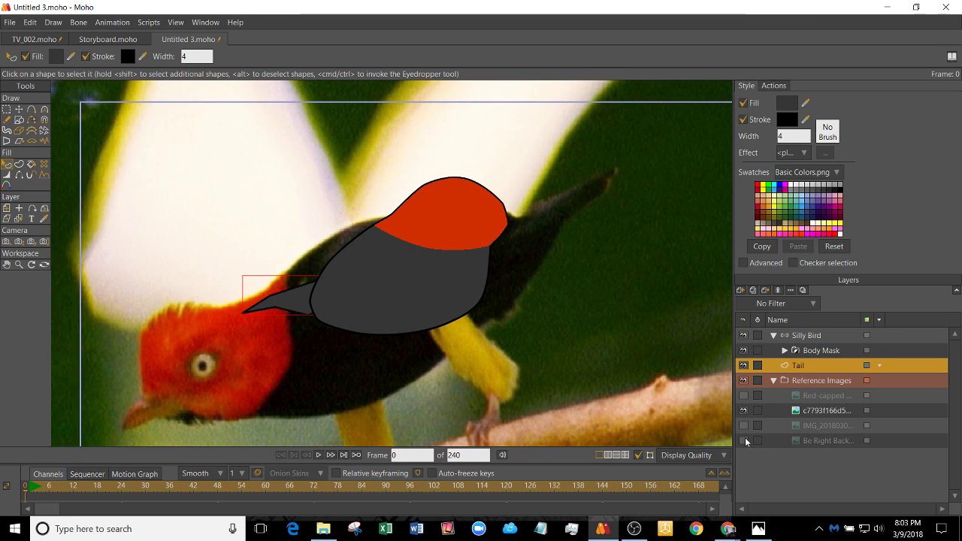
left_click(744, 410)
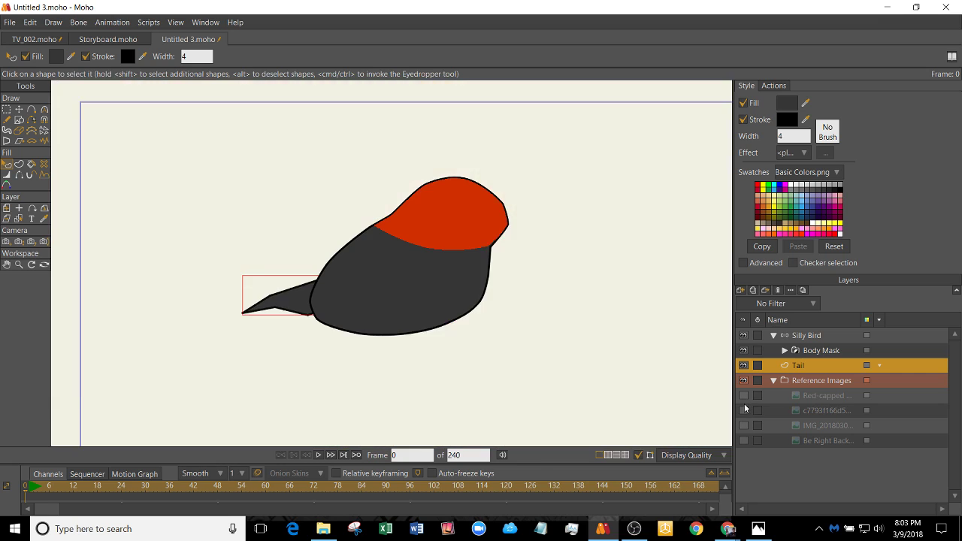
- Compare the drawn bird with the two red-headed bird photos and the pencil sketch, leaving all reference images hidden
left_click(744, 396)
scroll(641, 376, "down", 1)
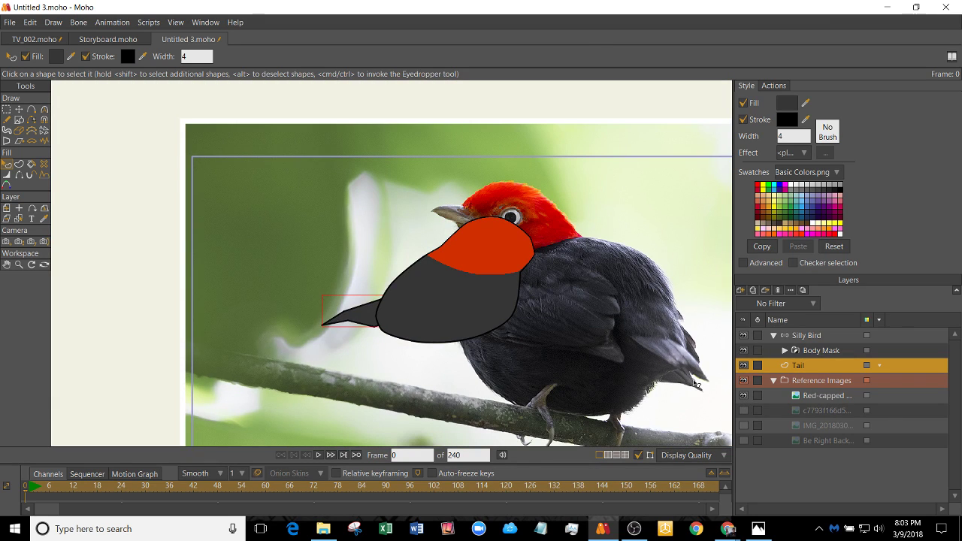
left_click(743, 395)
left_click(743, 412)
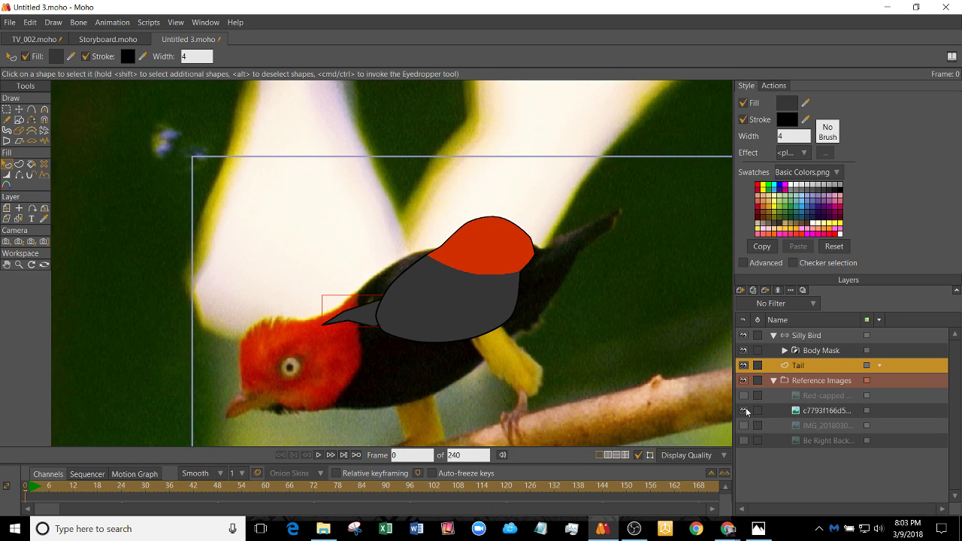
left_click(744, 410)
left_click(744, 441)
left_click(744, 441)
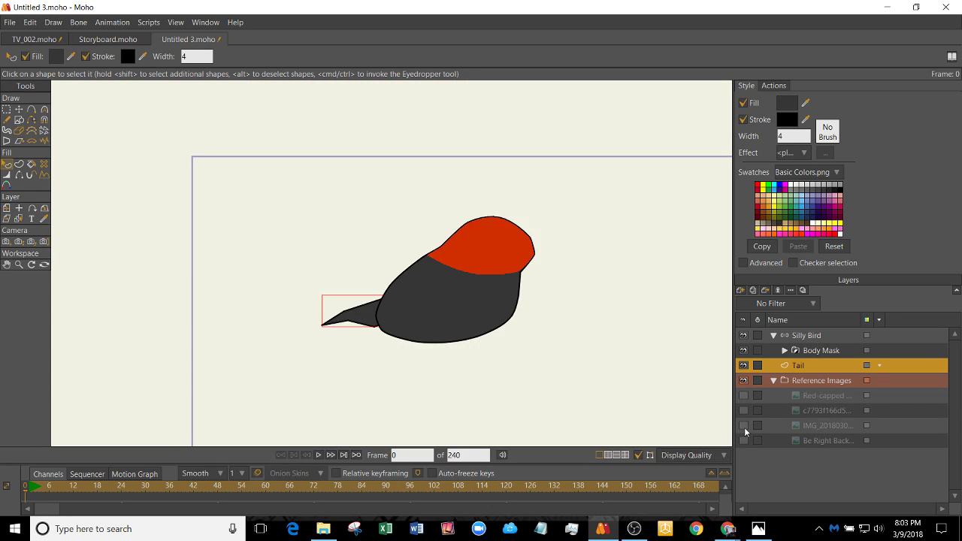
left_click(743, 426)
left_click(744, 426)
- Delete the Be Right Back image layer and discard the vector layer mistakenly added inside the Reference Images group
left_click(816, 440)
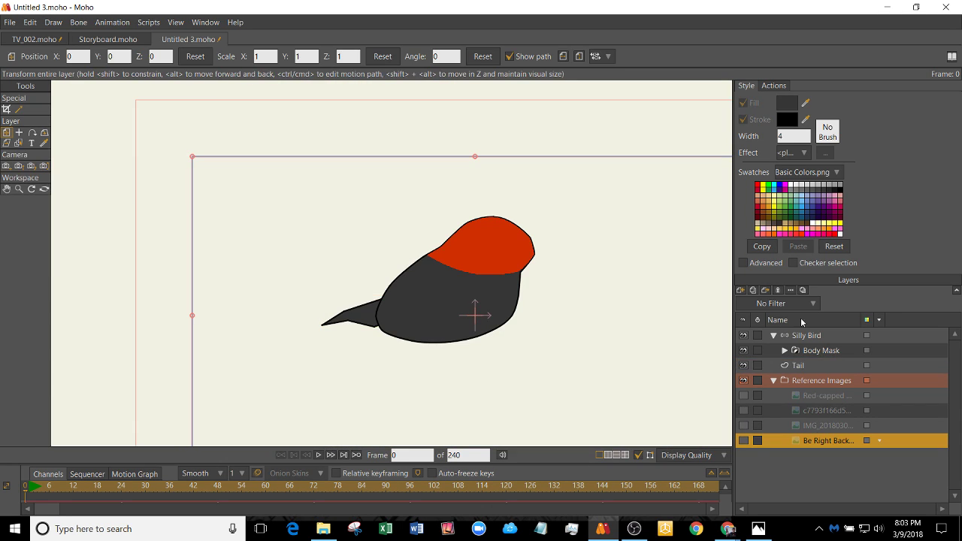
left_click(741, 292)
left_click(763, 302)
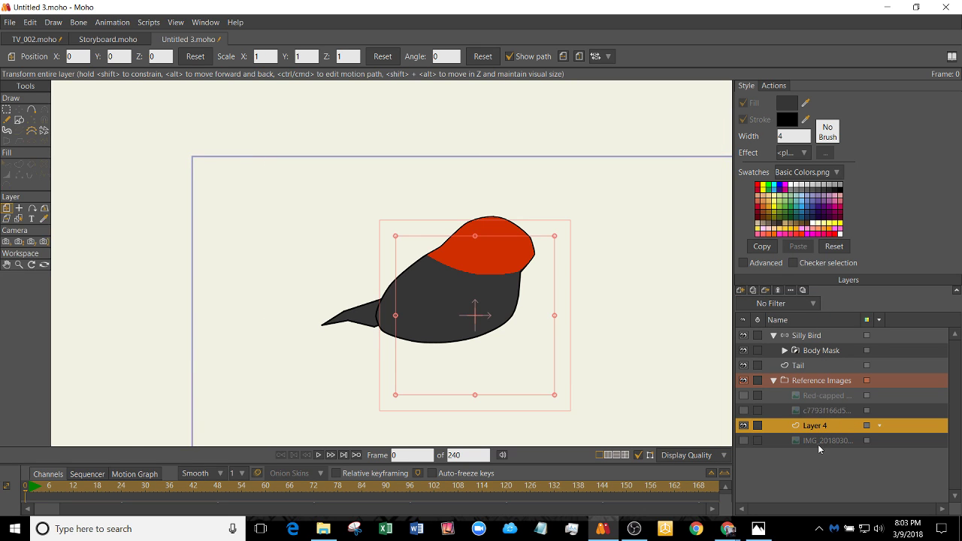
left_click(777, 291)
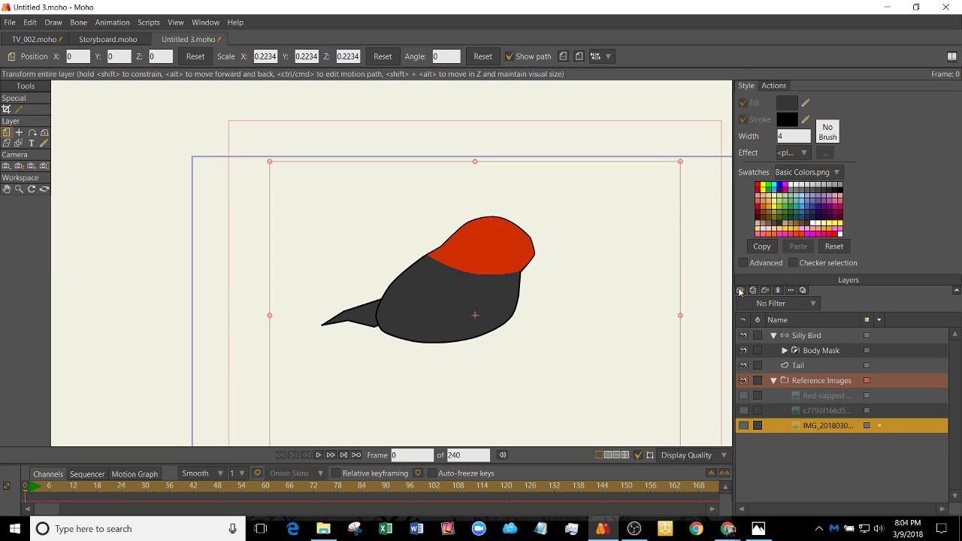
- Import the maxresdefault bird photo from the Silly Bird Images folder as an image layer in the Reference Images group
left_click(741, 291)
left_click(754, 314)
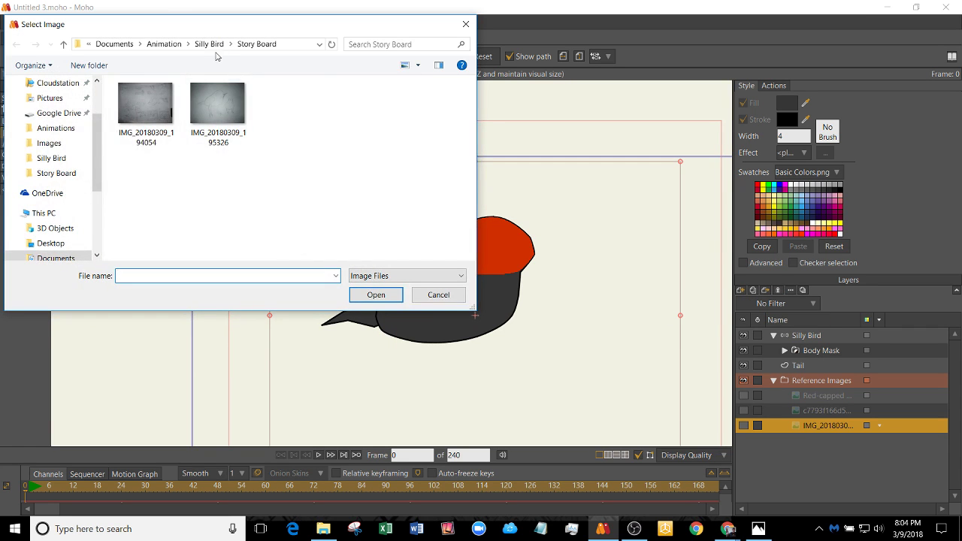
left_click(212, 44)
double_click(143, 117)
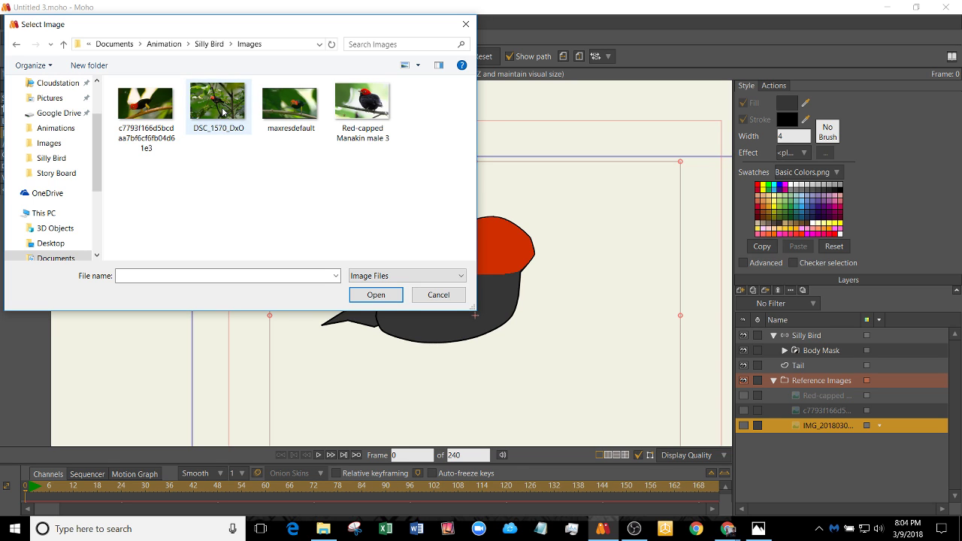
double_click(314, 123)
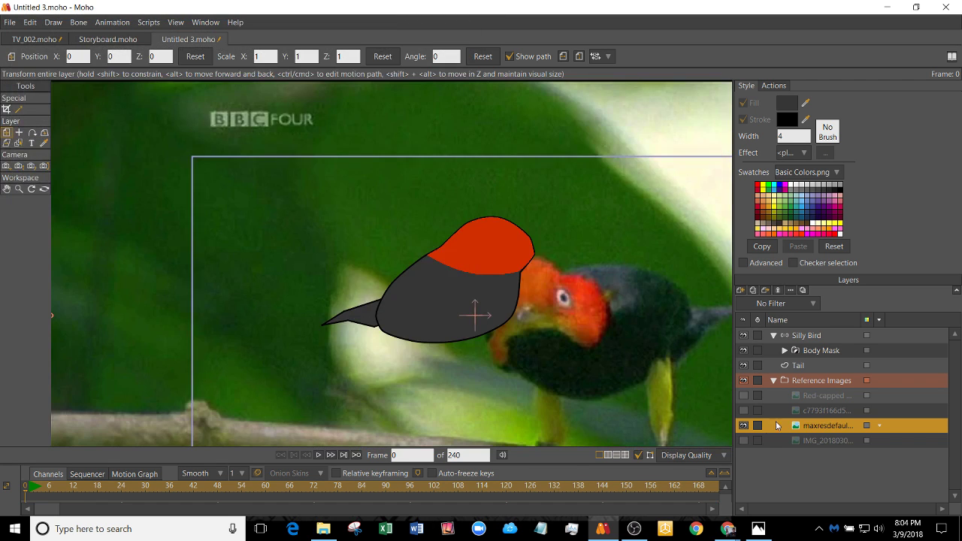
key("ctrl+r")
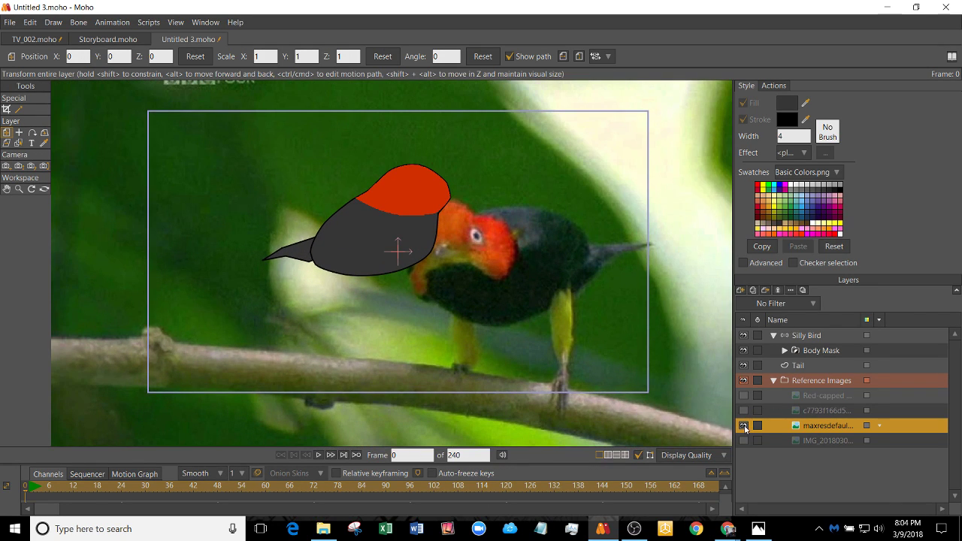
- Hide the maxresdefault photo, briefly check the c7793f166d5 photo and hide that one too
left_click(744, 425)
left_click(744, 411)
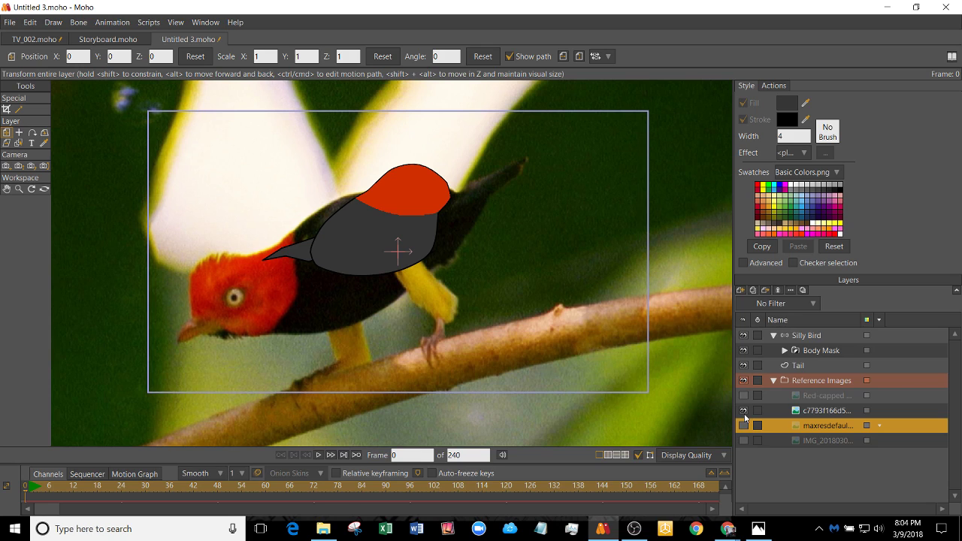
left_click(744, 410)
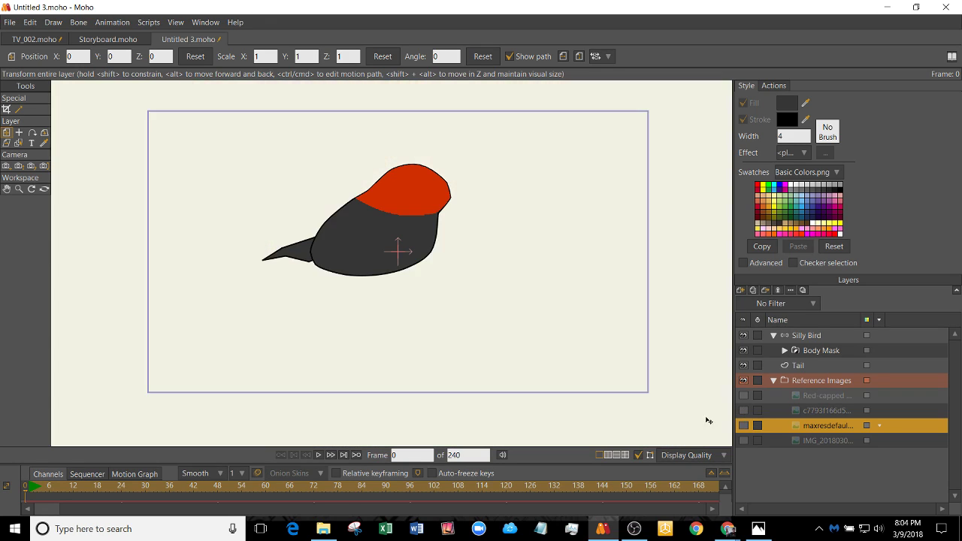
- Reshape the free end of the Tail shape into an upturned, blunt tip, adding one extra point on its outline
scroll(247, 338, "up", 3)
left_click(256, 342)
scroll(258, 344, "up", 1)
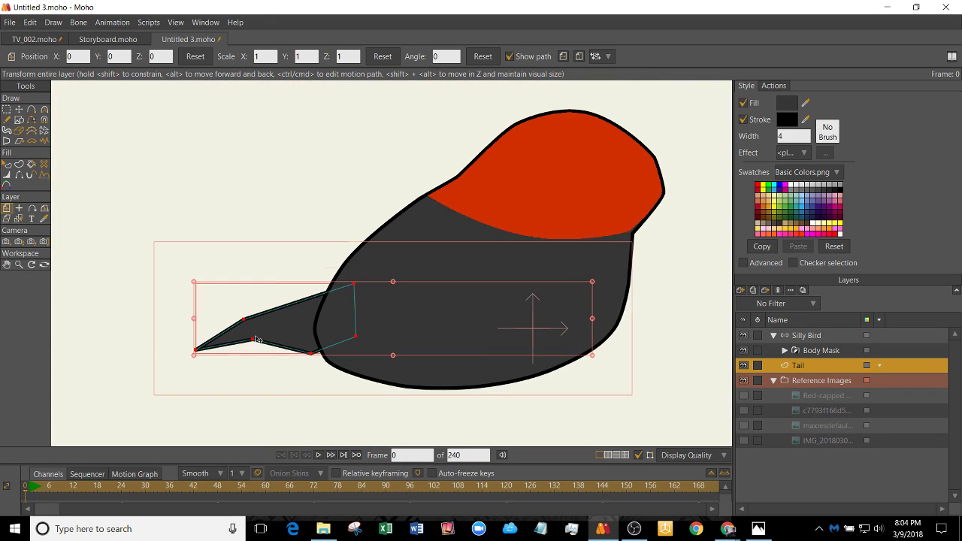
key("t")
left_click(247, 320)
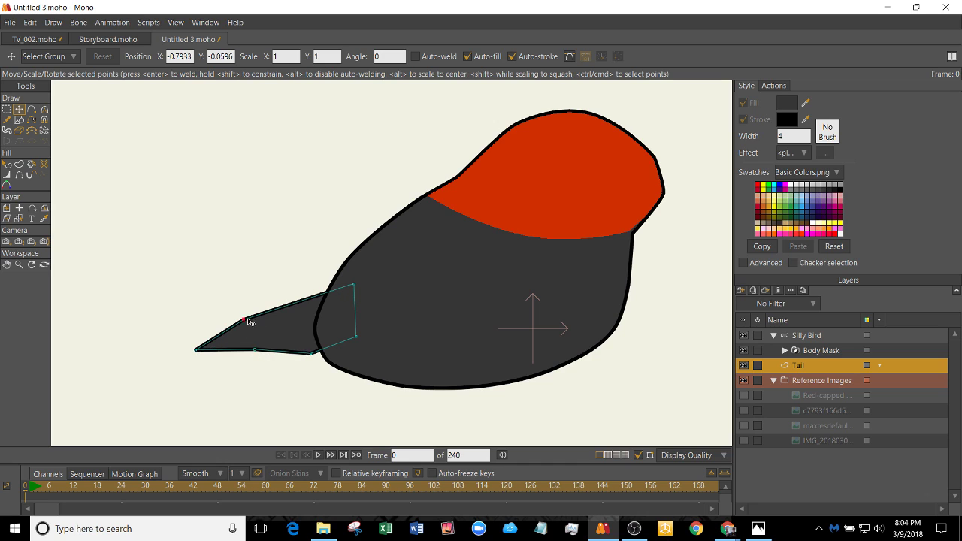
left_click_drag(195, 349, 181, 309)
key("a")
left_click(194, 348)
key("t")
left_click_drag(194, 347, 257, 355)
- Move the tail's base points so the lower edge reaches further behind the body
left_click(311, 354)
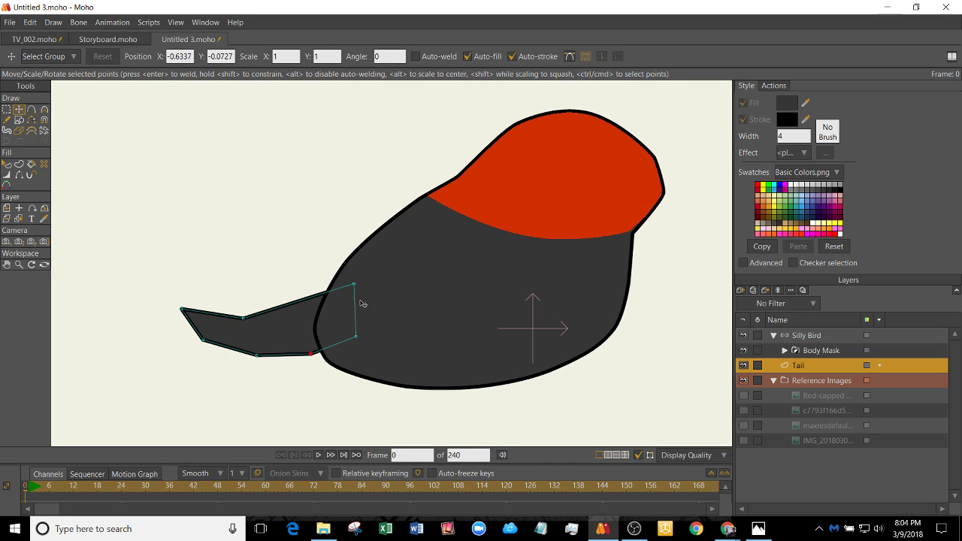
left_click_drag(354, 284, 361, 301)
left_click_drag(311, 353, 336, 358)
scroll(539, 329, "down", 3)
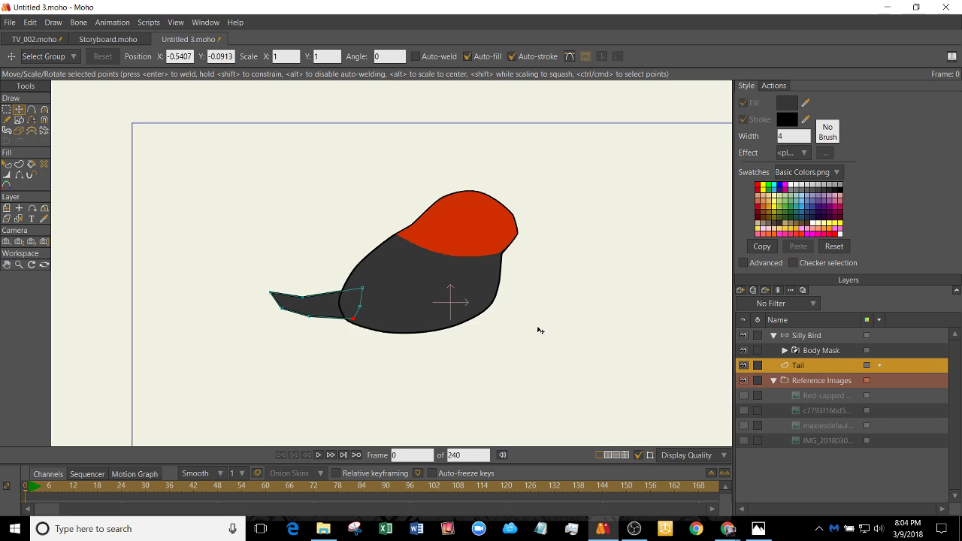
left_click_drag(539, 329, 453, 341)
left_click(455, 353)
left_click_drag(371, 349, 436, 332)
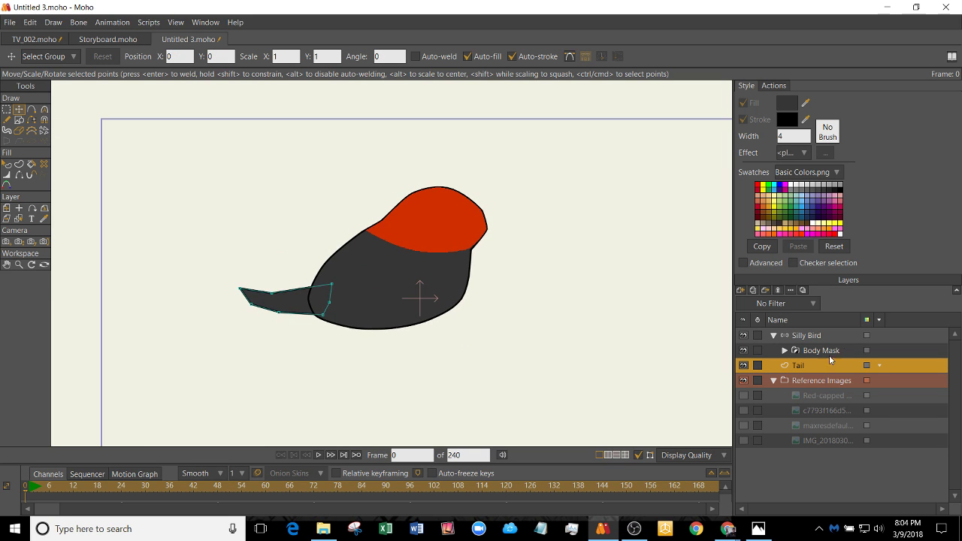
- Check the Red-capped photo, hide it and show the c7793f166d5 photo as reference for the legs
left_click(773, 380)
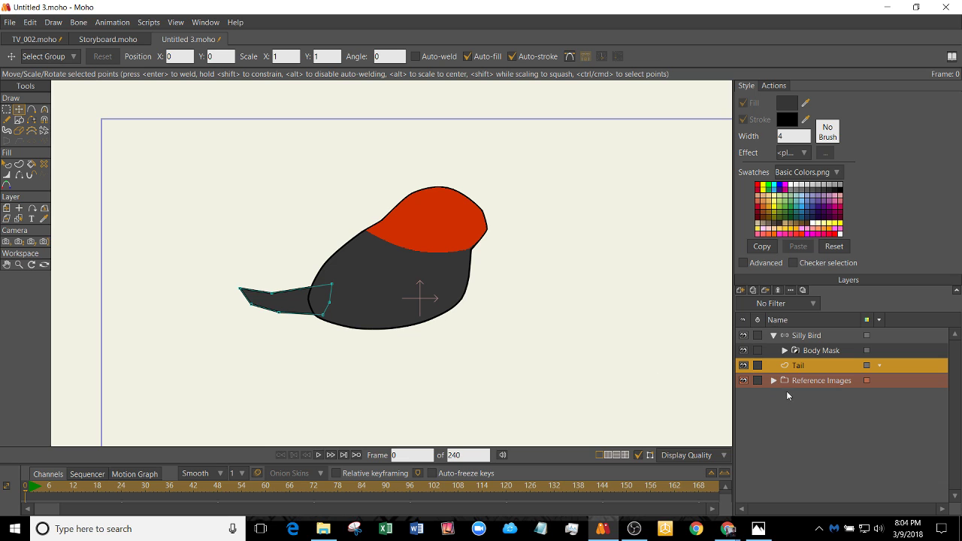
left_click(773, 381)
left_click(819, 398)
left_click(744, 395)
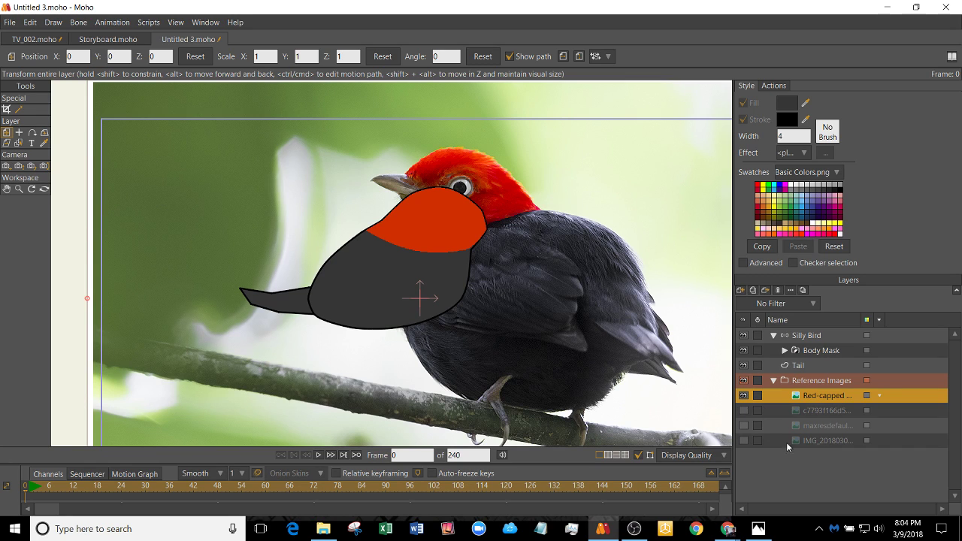
left_click(797, 425)
left_click(819, 392)
left_click(743, 395)
left_click(743, 410)
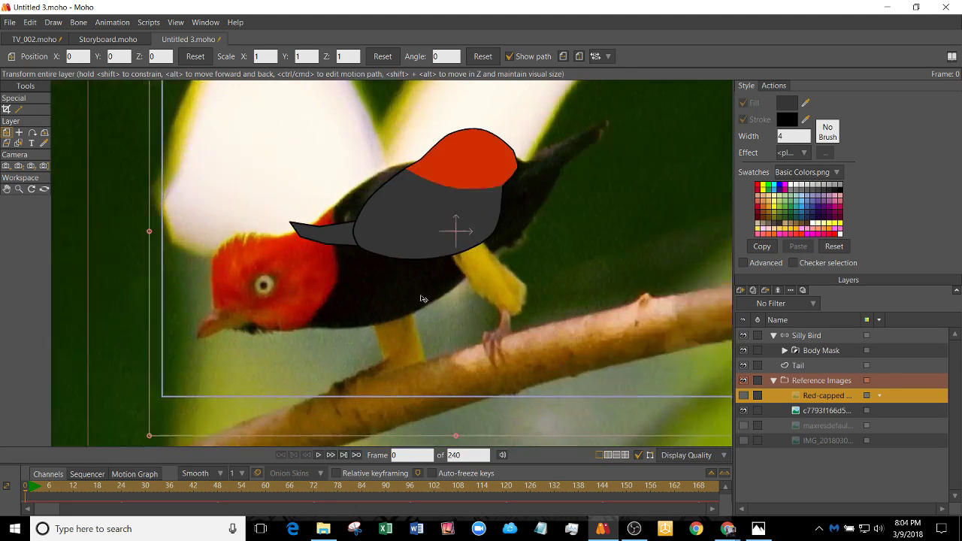
scroll(424, 299, "up", 2)
left_click_drag(406, 297, 442, 333)
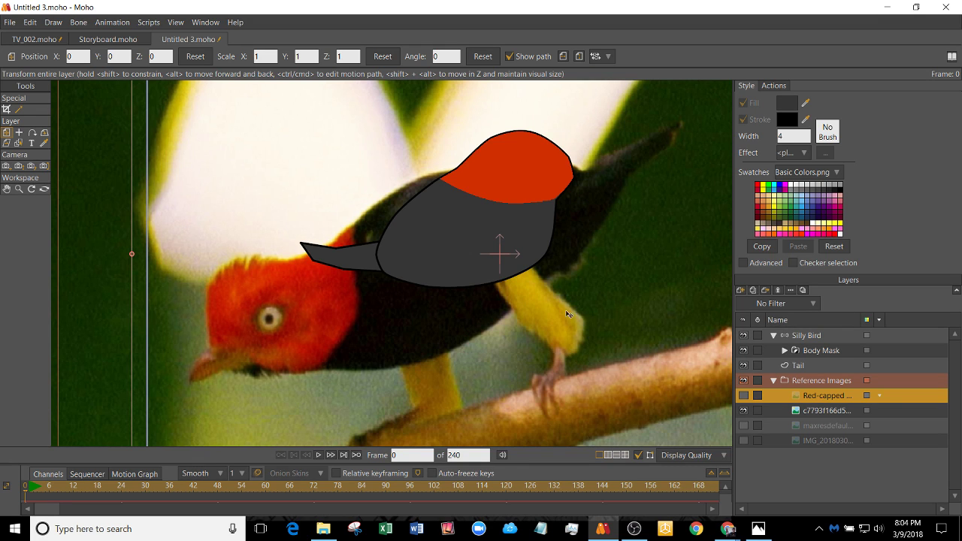
mouse_move(465, 385)
left_mouse_down()
mouse_move(450, 405)
mouse_move(511, 288)
mouse_move(434, 341)
mouse_move(451, 378)
left_mouse_up()
scroll(453, 342, "up", 1)
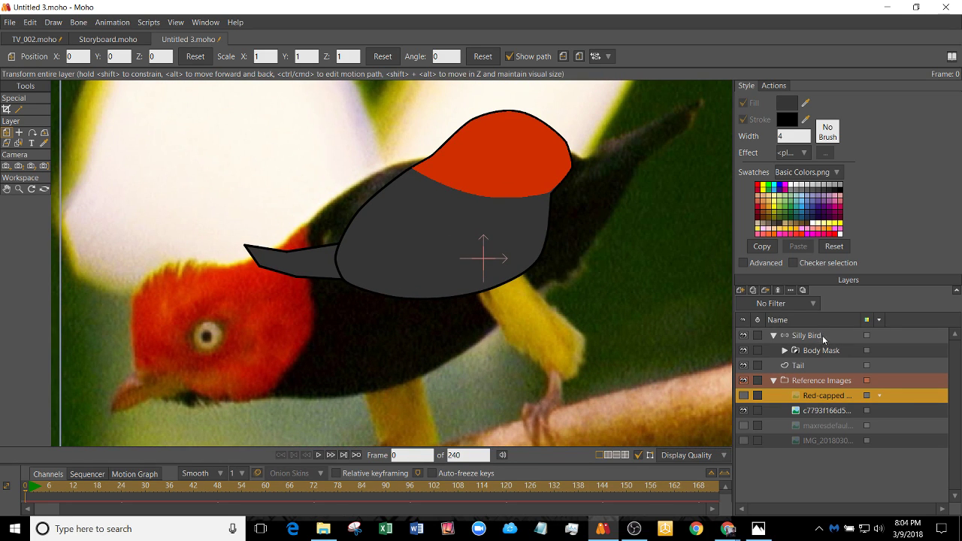
- Add a vector layer directly above the Body Mask group and name it LegF
left_click(829, 354)
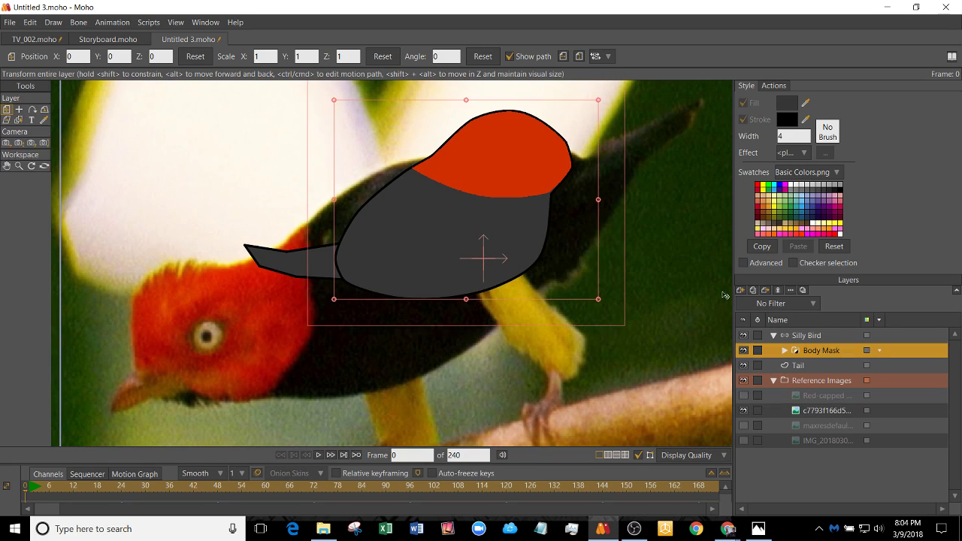
left_click(745, 293)
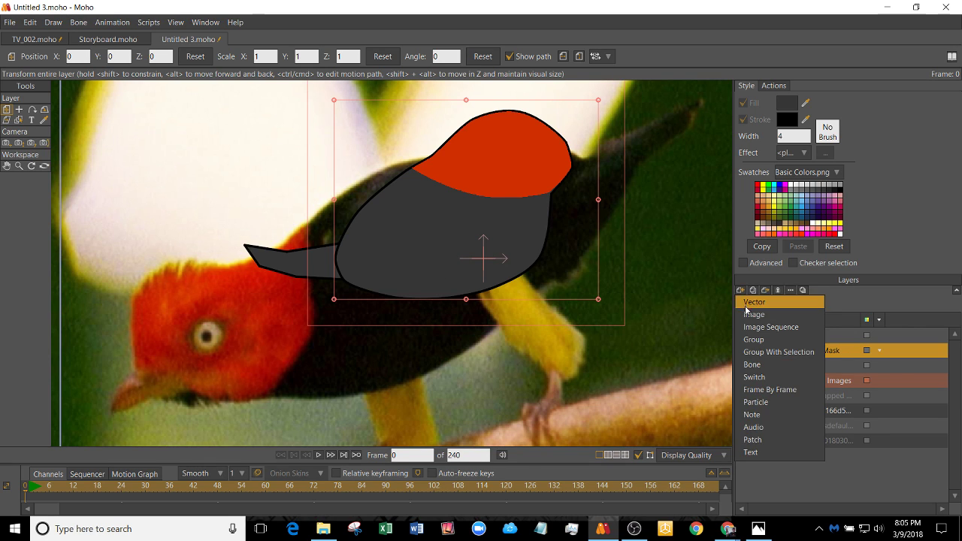
left_click(748, 310)
double_click(813, 351)
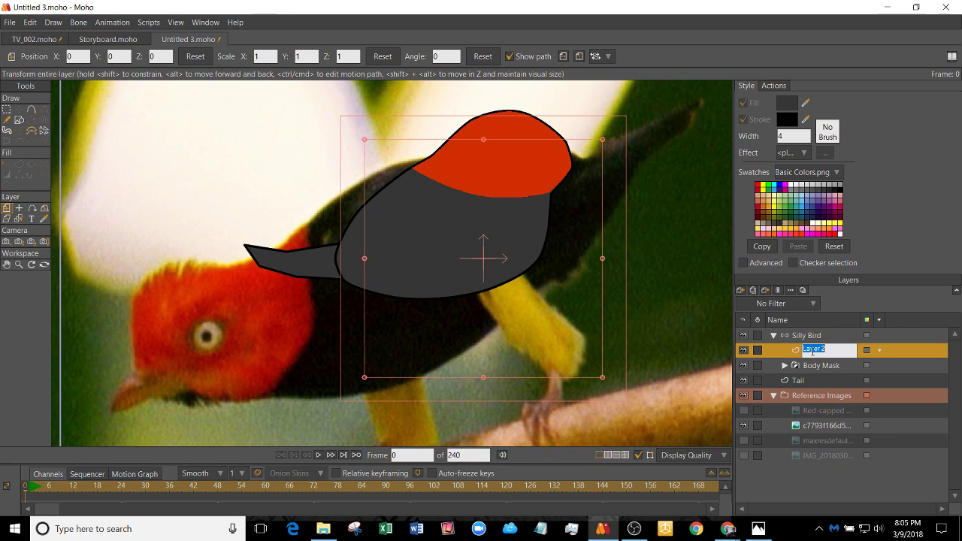
type("F")
key("Return")
- Flip the c7793f166d5 reference photo horizontally so its bird faces the same way as the drawing
key("a")
left_click_drag(392, 292, 412, 245)
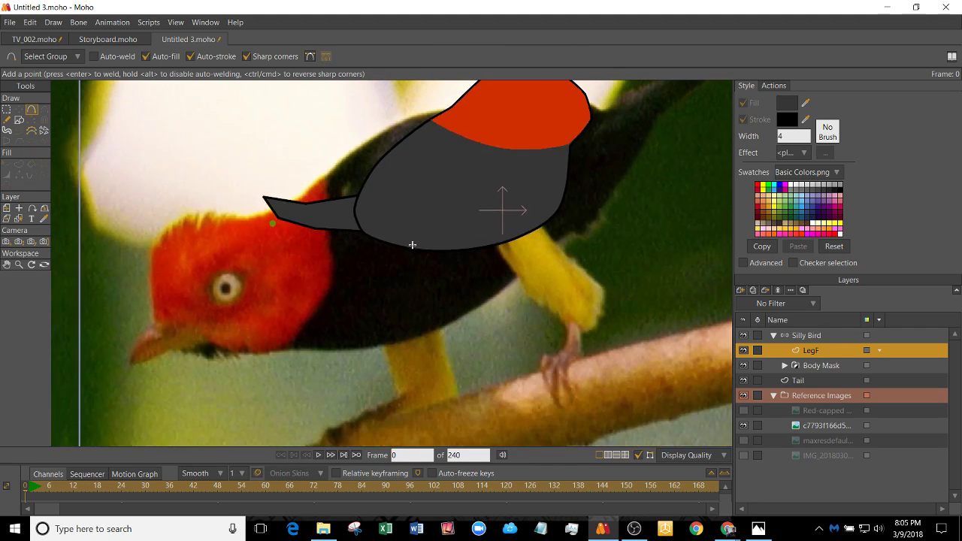
scroll(413, 245, "down", 2)
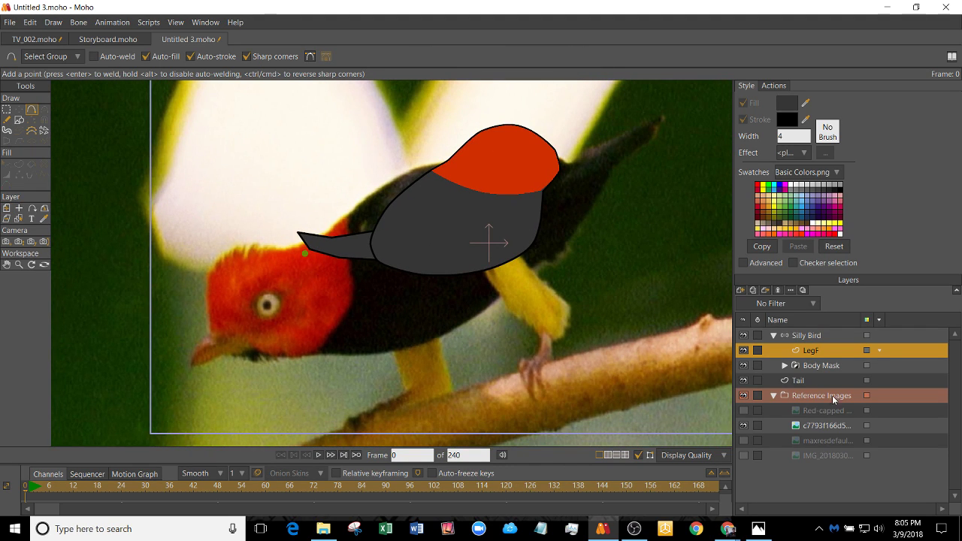
left_click(821, 426)
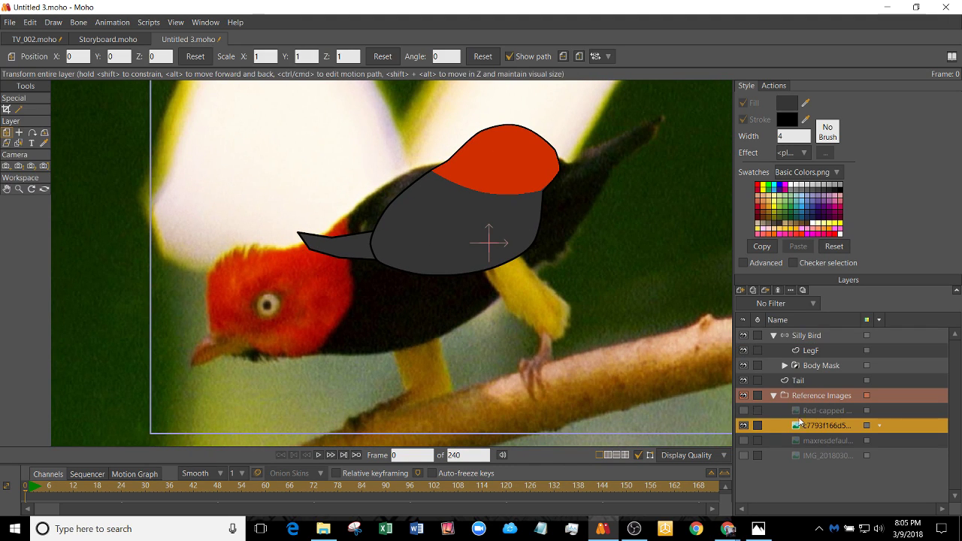
left_click(564, 56)
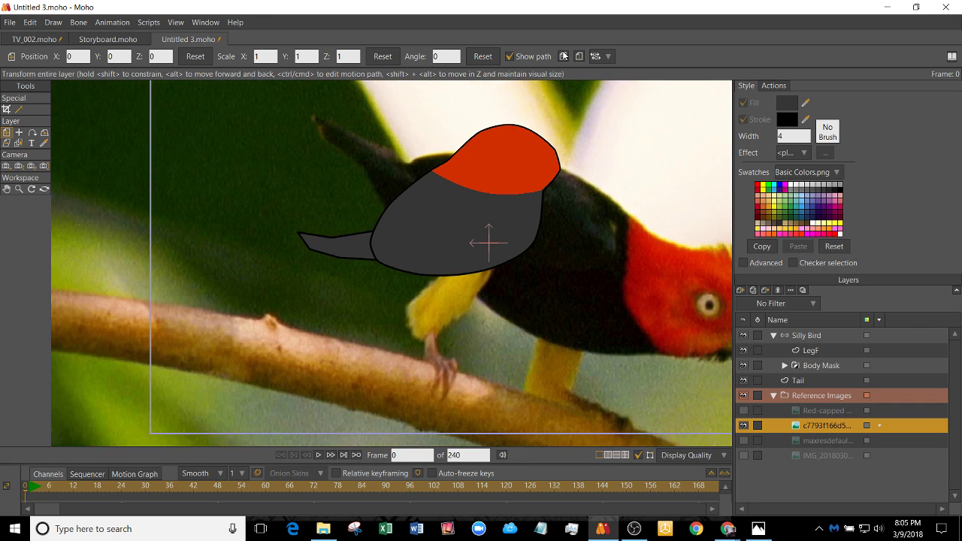
scroll(510, 203, "down", 1)
scroll(576, 275, "up", 1)
scroll(530, 263, "up", 1)
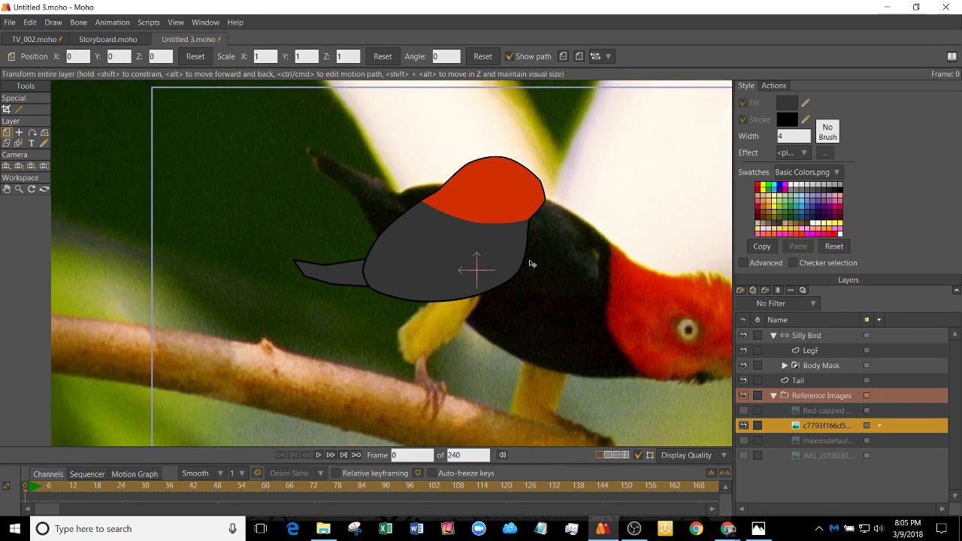
- Rotate the flipped photo to about 28° and move it to about X -0.393, Y 0.0335 behind the drawn bird
scroll(530, 263, "down", 1)
scroll(592, 322, "down", 1)
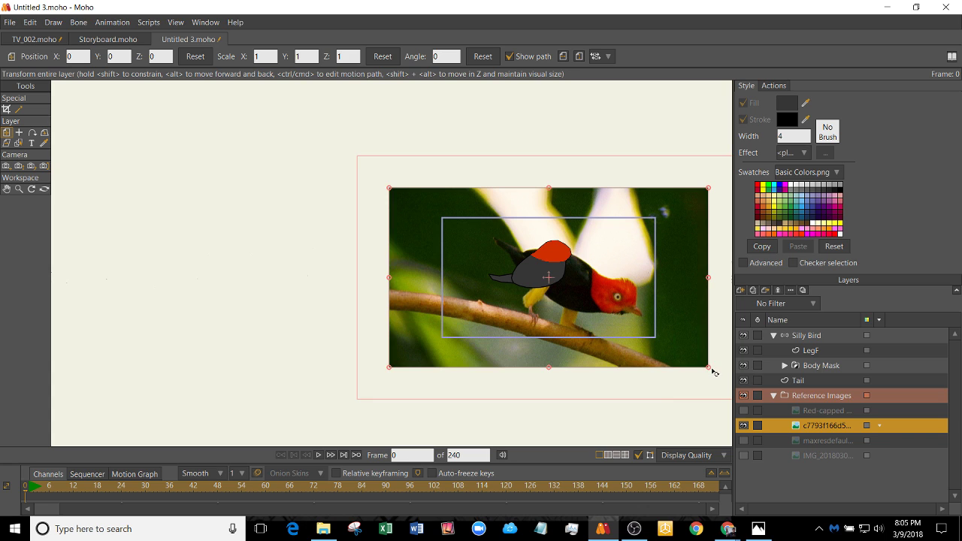
left_click_drag(715, 373, 622, 282)
scroll(622, 282, "down", 1)
scroll(586, 338, "up", 3)
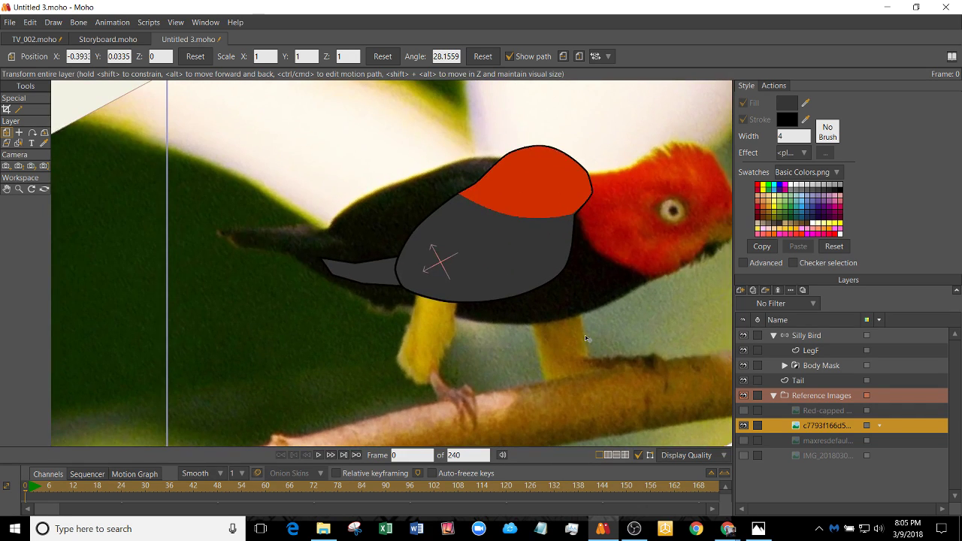
left_click_drag(524, 294, 463, 306)
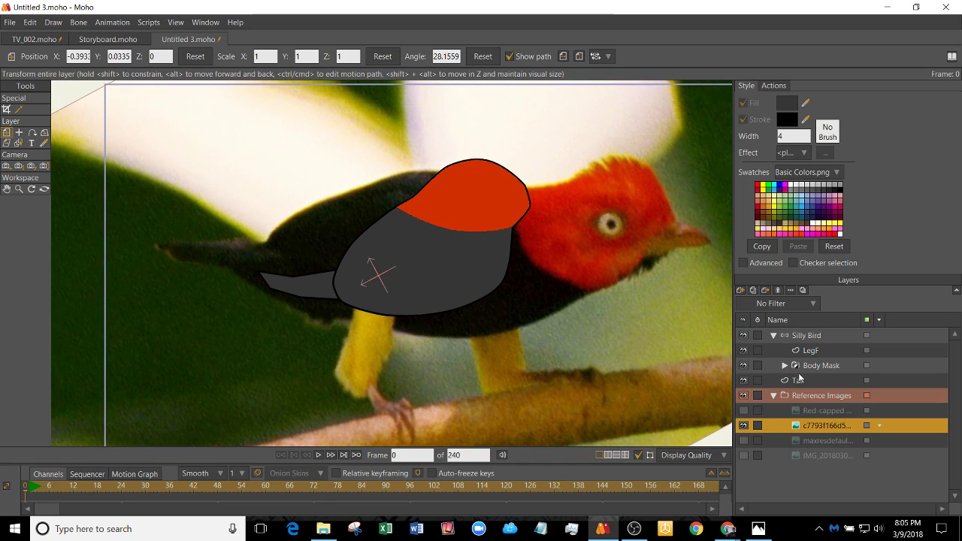
- Begin the front leg outline on the LegF layer with two slanted thigh edges running down from inside the body's lower edge
left_click(810, 350)
key("a")
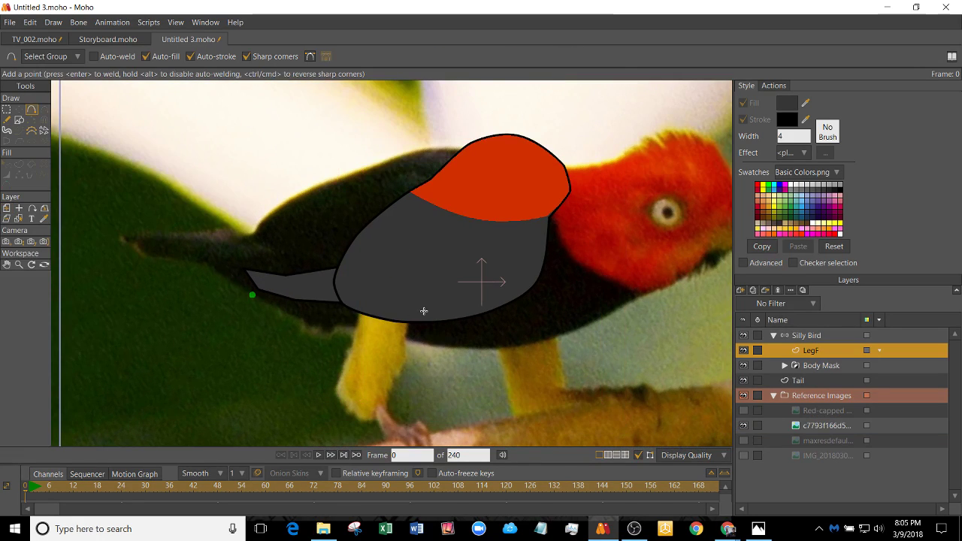
left_click_drag(430, 305, 402, 361)
left_click_drag(386, 289, 362, 345)
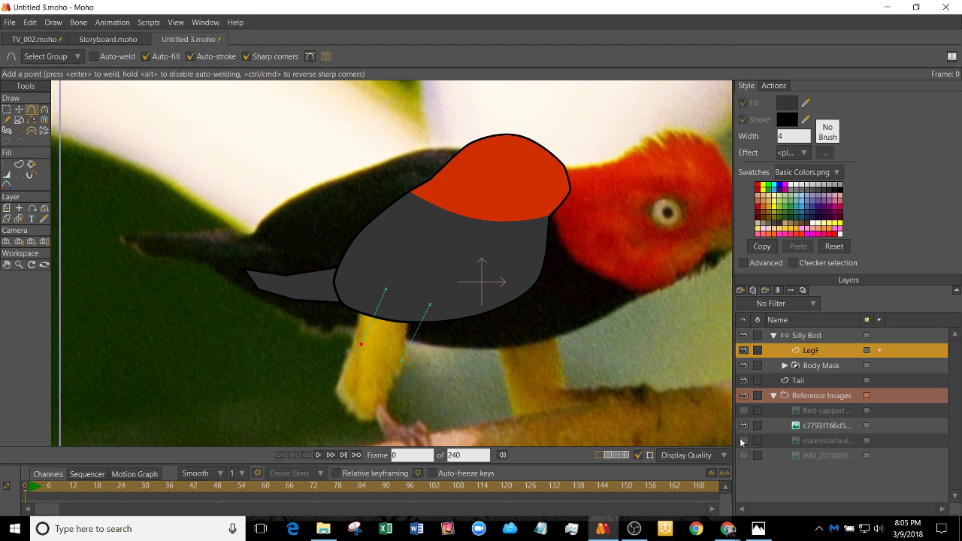
- Compare the Red-capped photo, the maxresdefault photo and the IMG_2018030 sketch one at a time for the shape of the legs
left_click(743, 410)
left_click(744, 411)
left_click(743, 441)
left_click(743, 425)
scroll(455, 316, "down", 3)
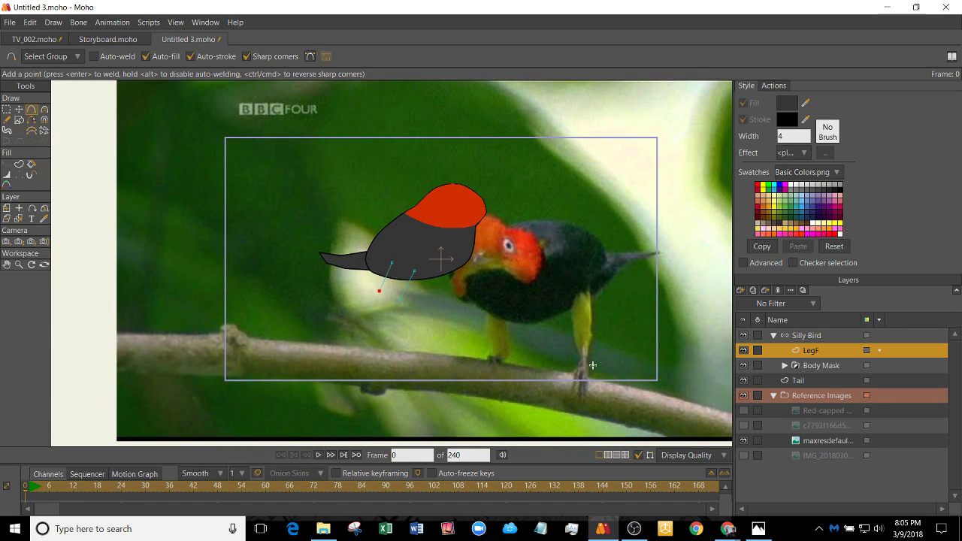
left_click(743, 440)
left_click(744, 455)
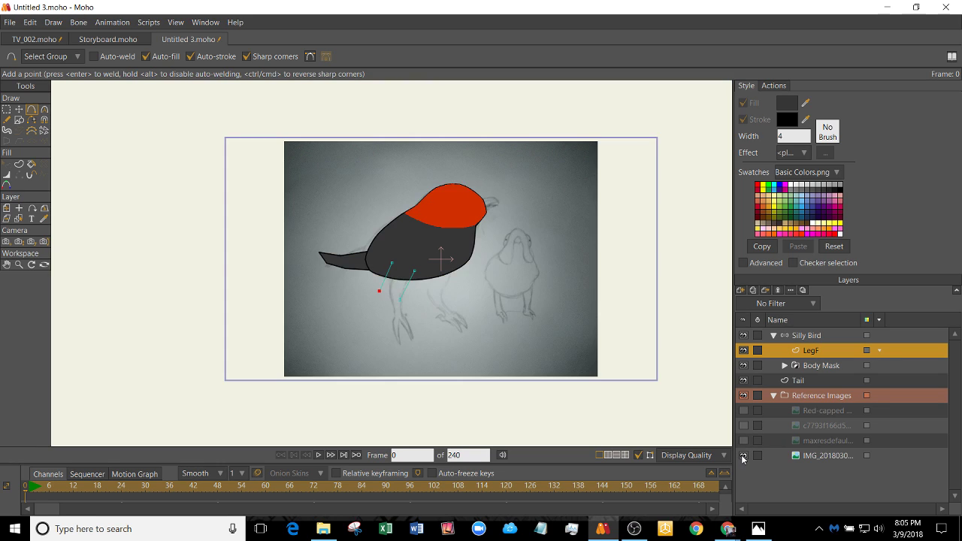
left_click(743, 456)
left_click(743, 411)
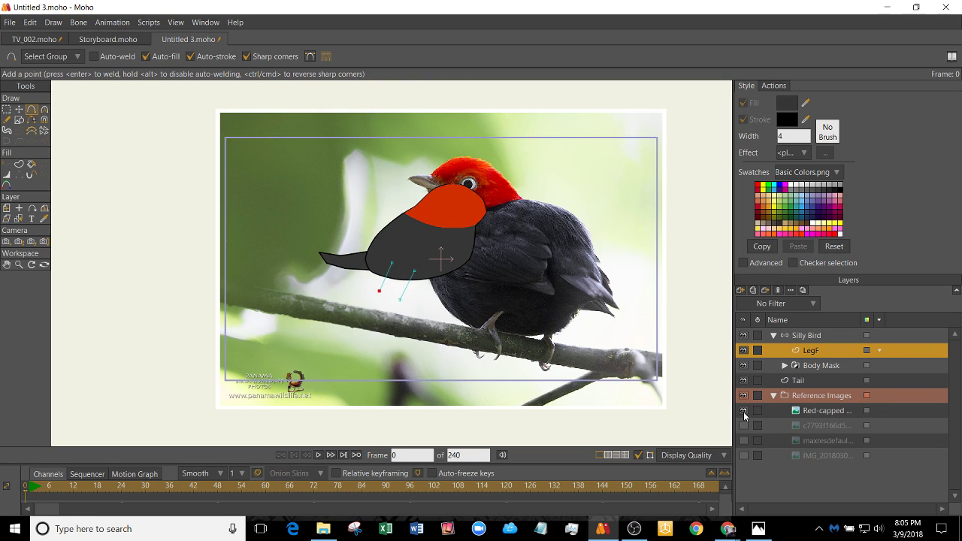
left_click(832, 409)
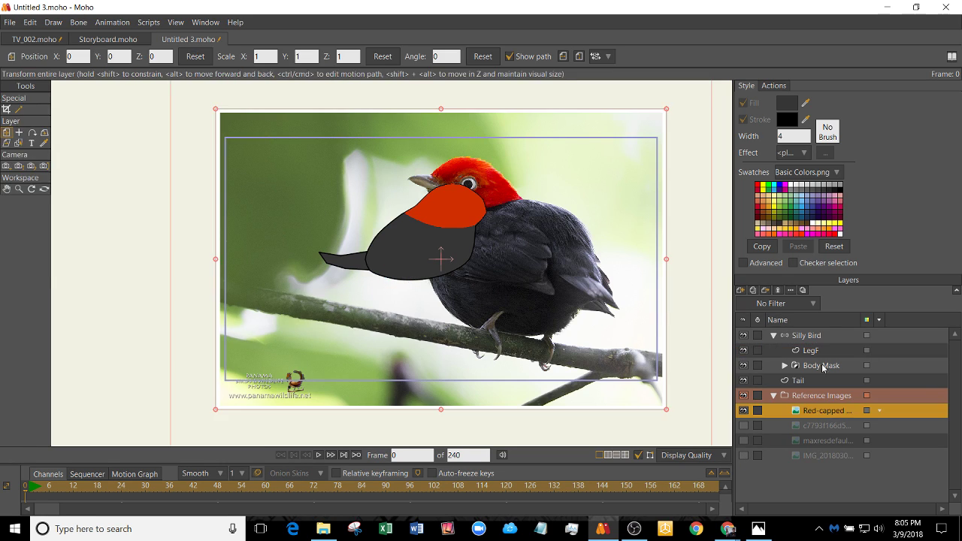
left_click(779, 289)
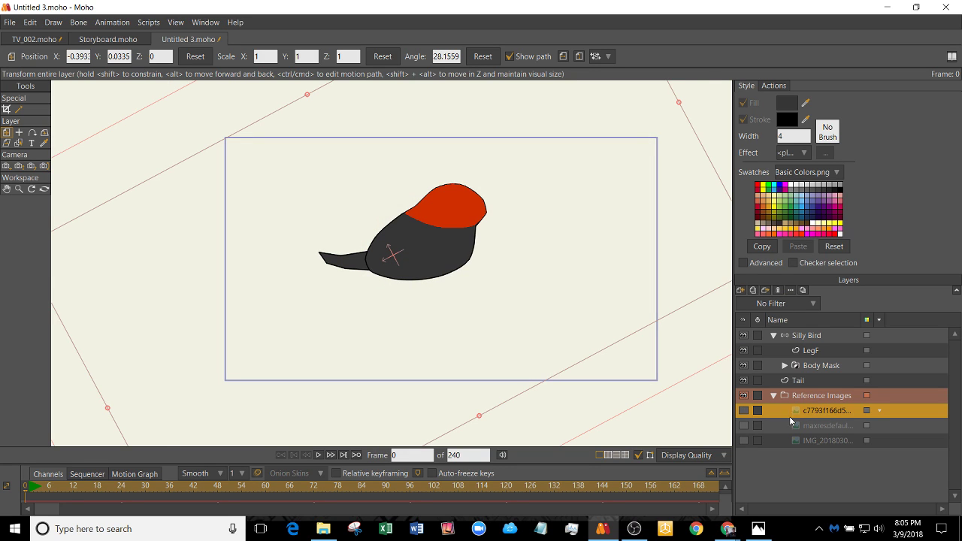
key("ctrl+z")
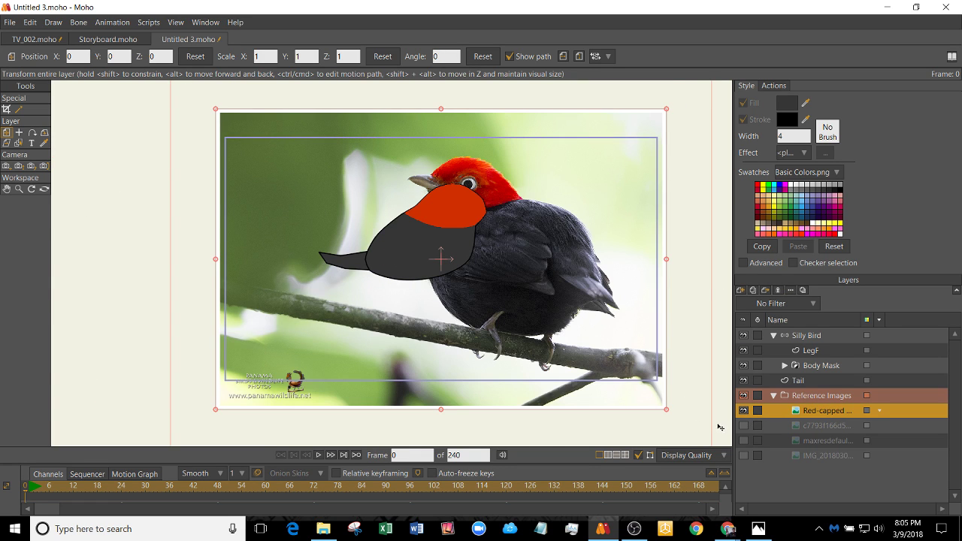
- Hide the Red-capped photo and show the c7793f166d5 photo behind the bird again
left_click(744, 410)
left_click(743, 425)
scroll(388, 269, "up", 4)
left_click_drag(382, 277, 349, 286)
scroll(422, 256, "up", 1)
scroll(421, 255, "up", 1)
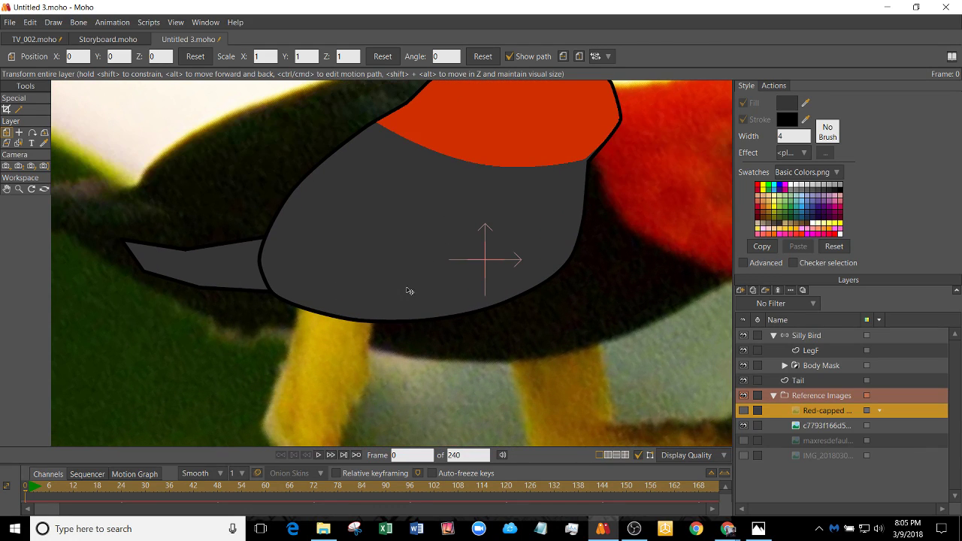
- Extend the LegF outline from both knee points with a forward-slanting lower leg and a blunt end, and adjust the rear knee point
left_click(808, 352)
left_click_drag(357, 381, 393, 249)
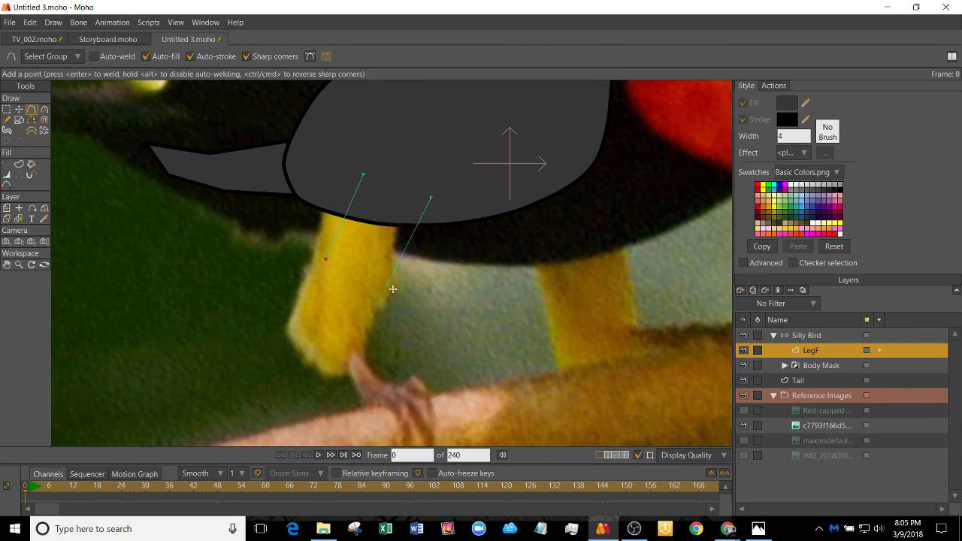
left_click_drag(388, 285, 414, 340)
left_click_drag(320, 269, 416, 344)
key("t")
left_click_drag(320, 269, 325, 260)
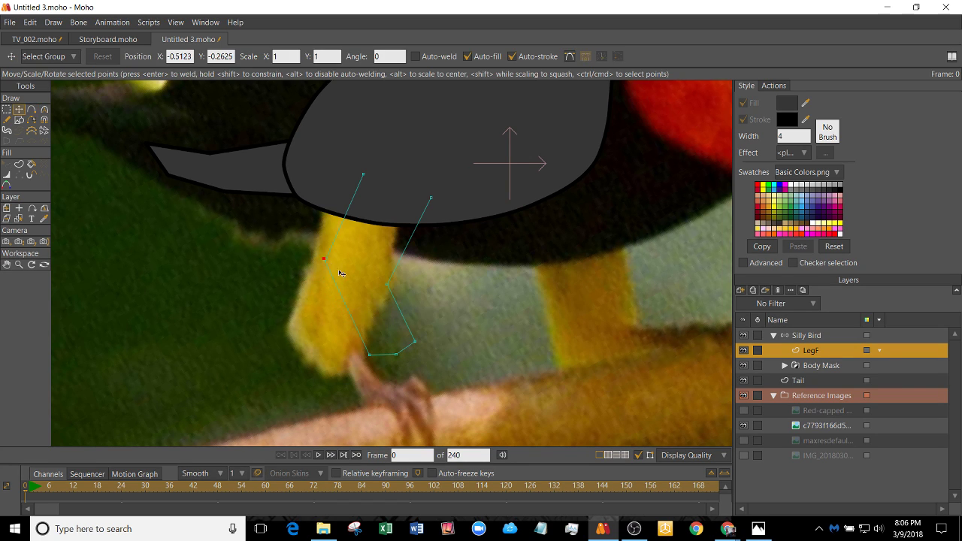
- Close the leg outline across the top of the thigh and level its front upper corner with the rear one
key("a")
left_click_drag(365, 174, 429, 185)
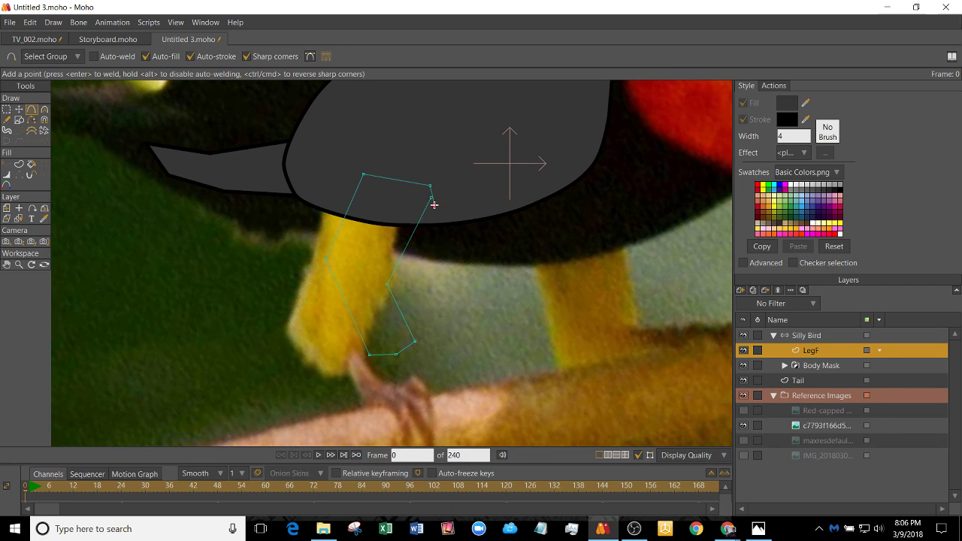
key("Return")
key("t")
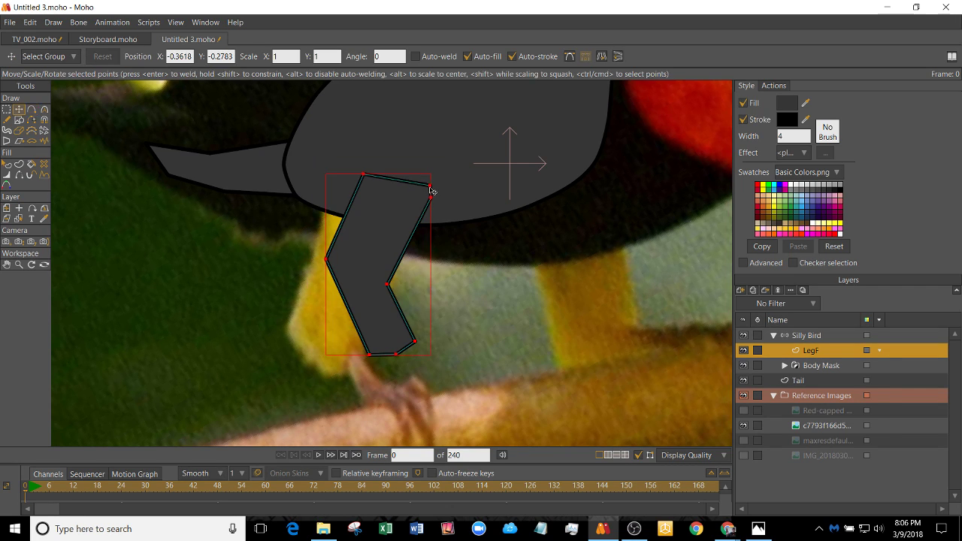
left_click_drag(430, 187, 411, 174)
- Fill the leg shape with the dark yellow BD9404 sampled from the bird's leg in the photo
key("q")
left_click(374, 226)
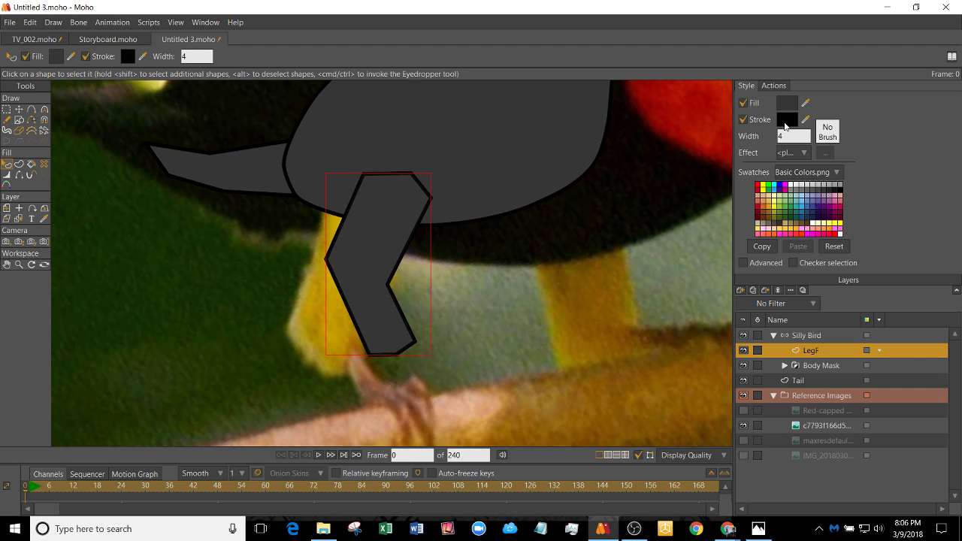
left_click_drag(807, 104, 340, 323)
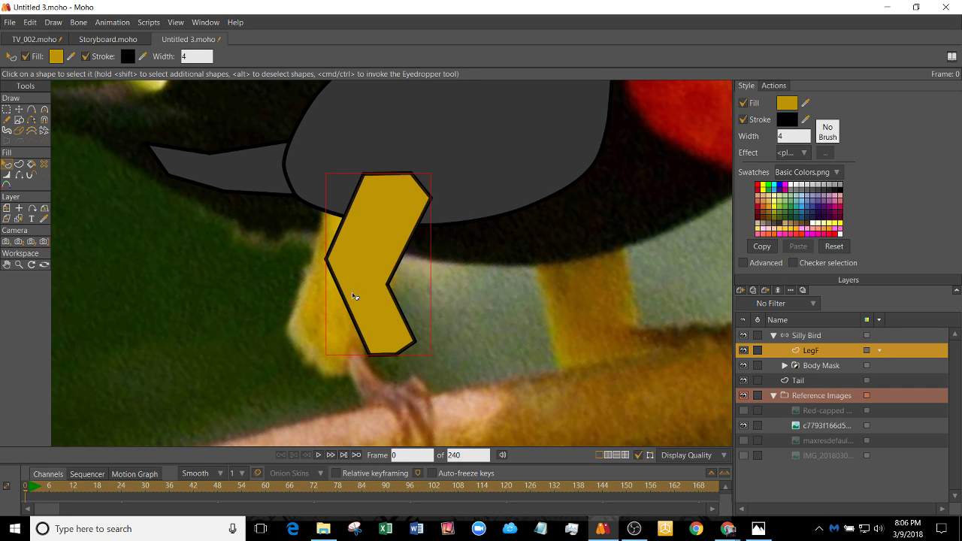
scroll(455, 237, "down", 5)
scroll(456, 239, "up", 5)
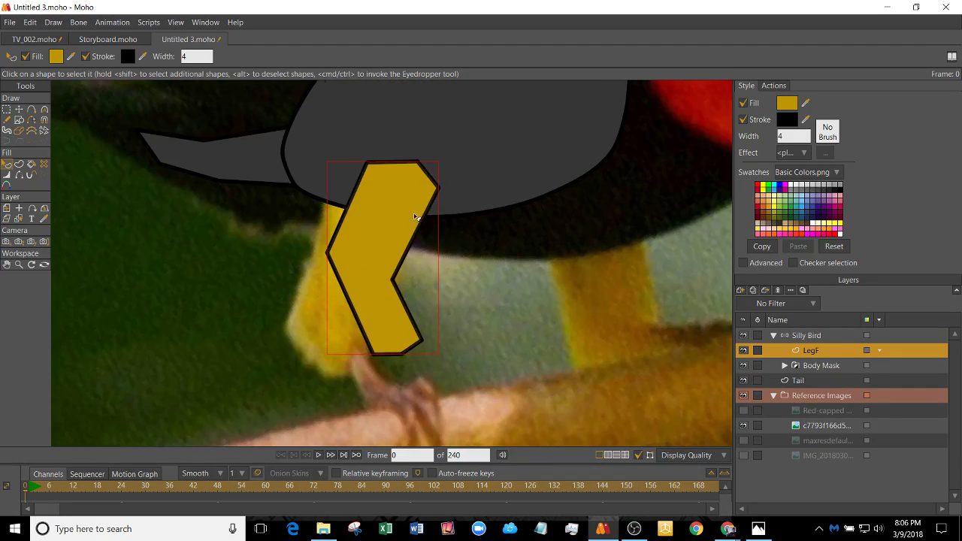
left_click_drag(403, 216, 411, 271)
scroll(411, 271, "up", 2)
left_click(787, 103)
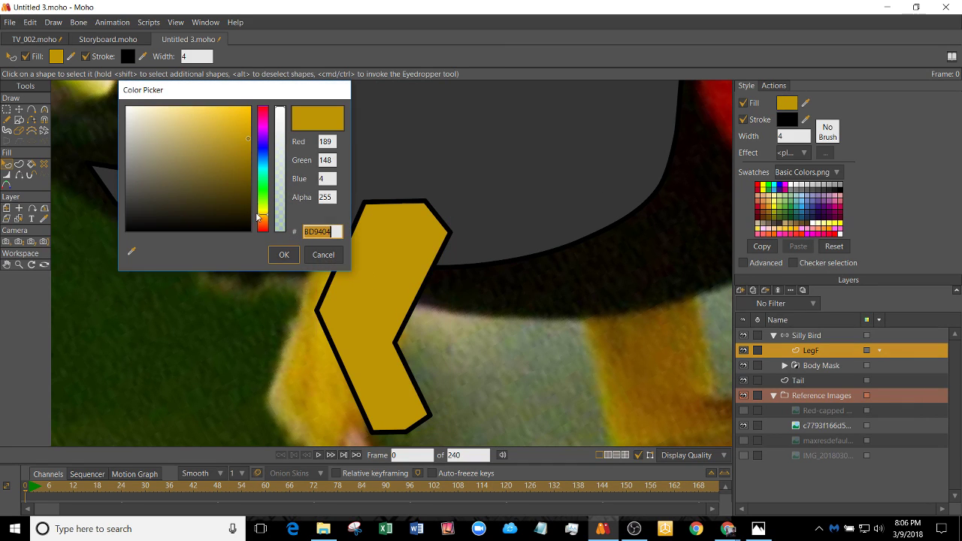
left_click_drag(243, 158, 249, 111)
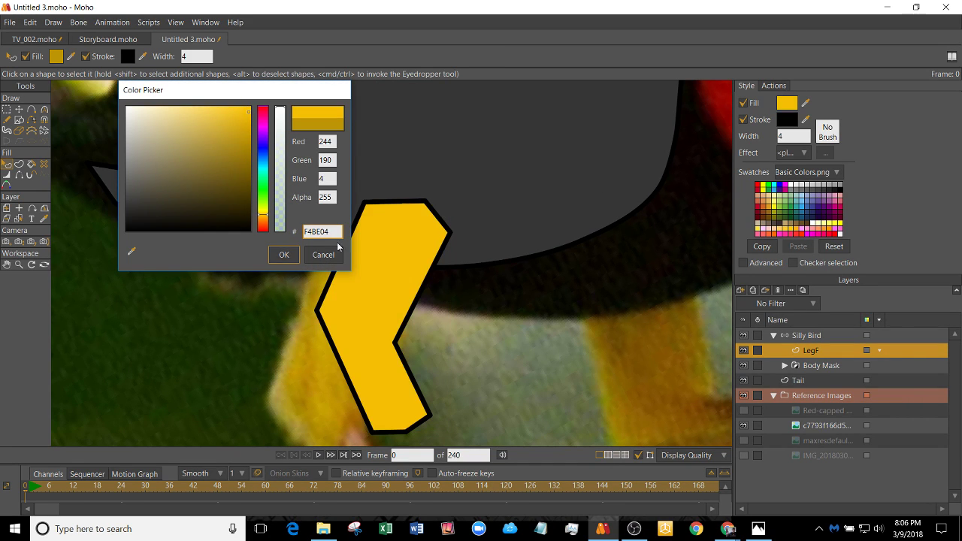
left_click(337, 257)
- Set the leg shape's fill to the lighter, softer yellow E3BB2E
left_click(375, 290)
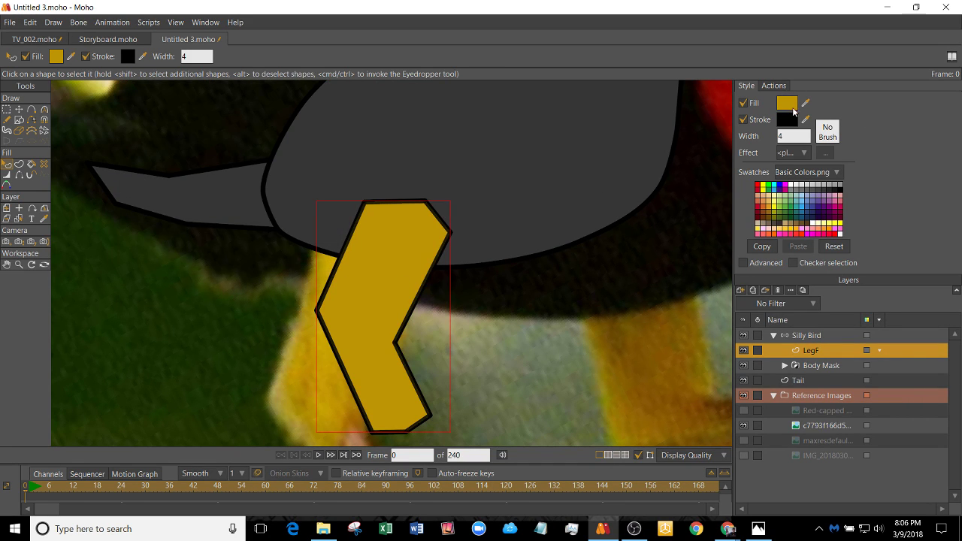
left_click(794, 111)
mouse_move(239, 146)
left_mouse_down()
mouse_move(222, 114)
mouse_move(233, 136)
mouse_move(240, 128)
mouse_move(224, 120)
left_mouse_up()
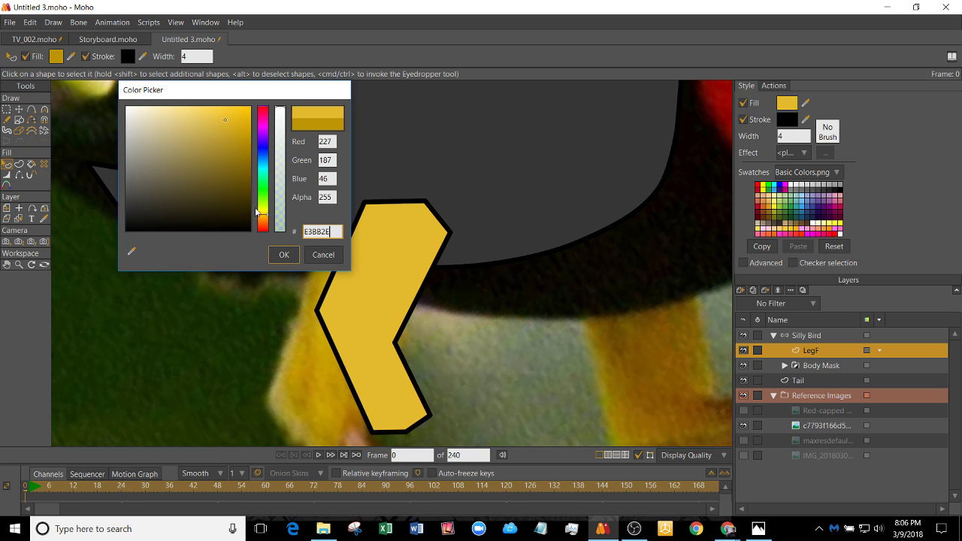
left_click(284, 254)
scroll(485, 217, "down", 3)
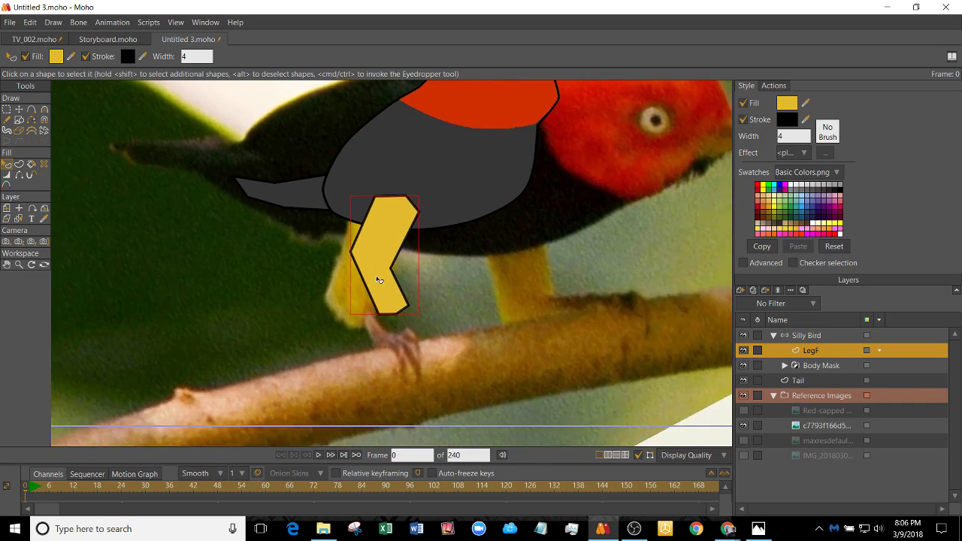
- Examine the leg without the reference photo and study how the bird's legs are sketched in Storyboard.moho
scroll(377, 279, "up", 4)
left_click_drag(423, 226, 423, 264)
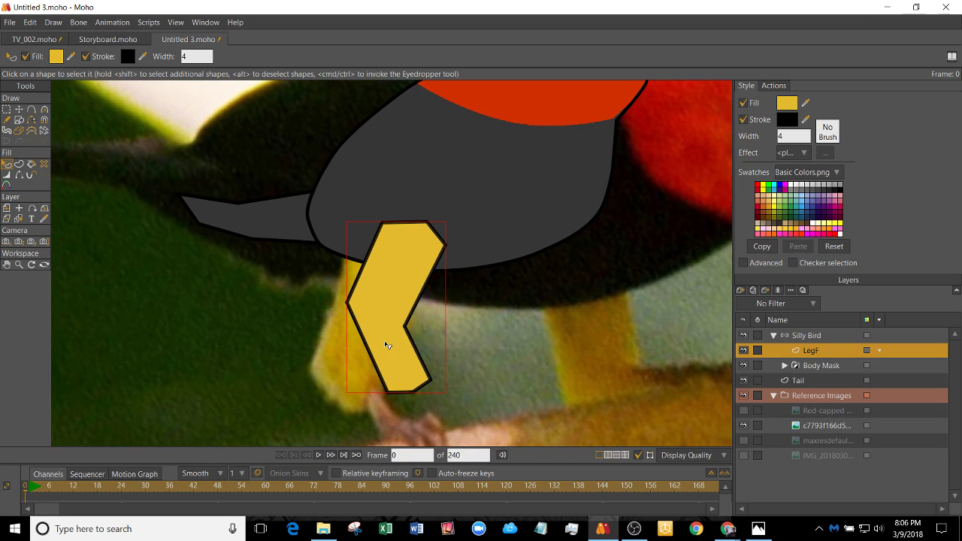
scroll(386, 339, "up", 6)
scroll(376, 306, "down", 3)
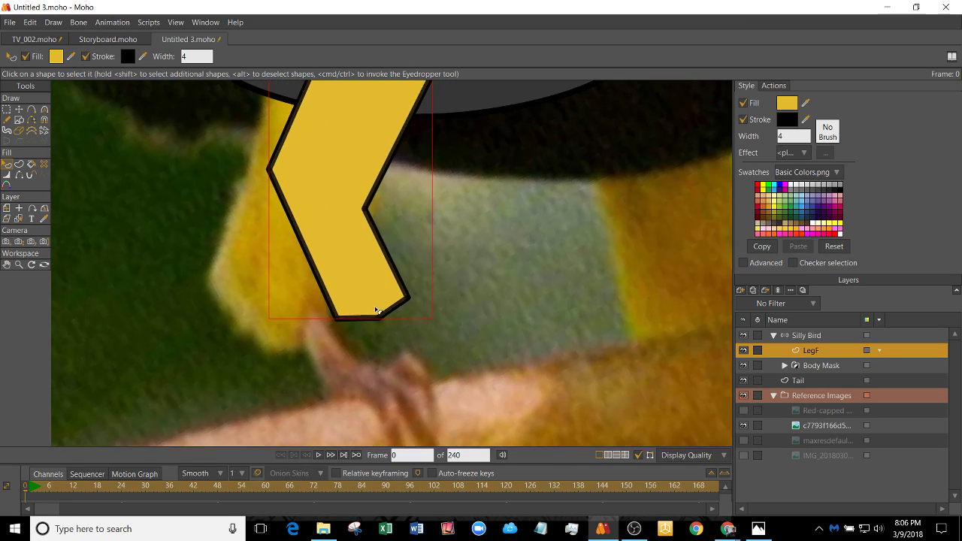
left_click(743, 426)
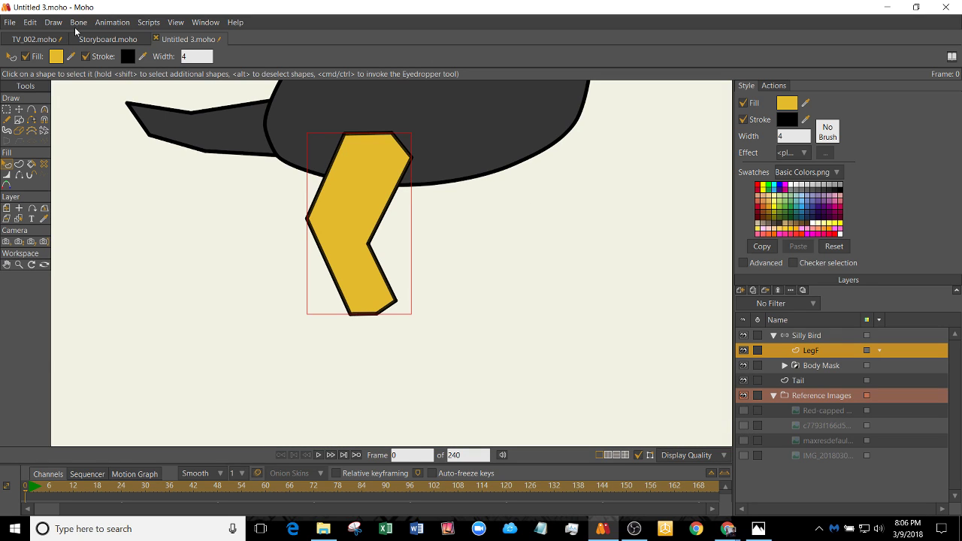
left_click(107, 39)
scroll(358, 234, "up", 2)
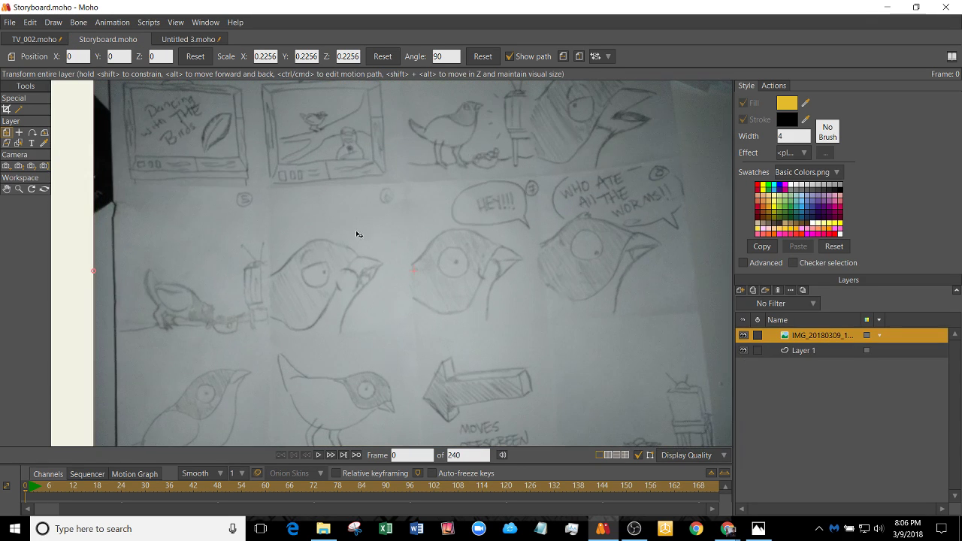
scroll(482, 160, "up", 2)
scroll(242, 251, "down", 1)
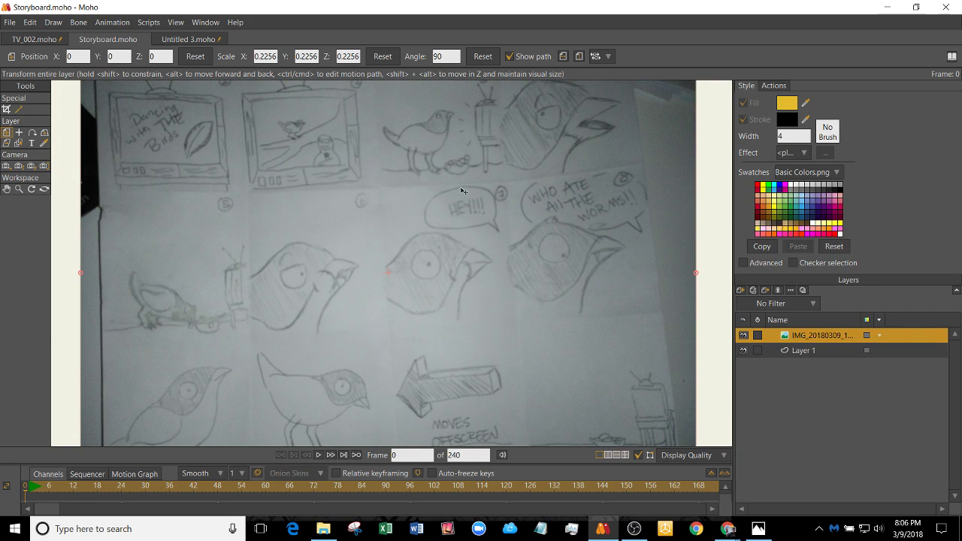
left_click(188, 42)
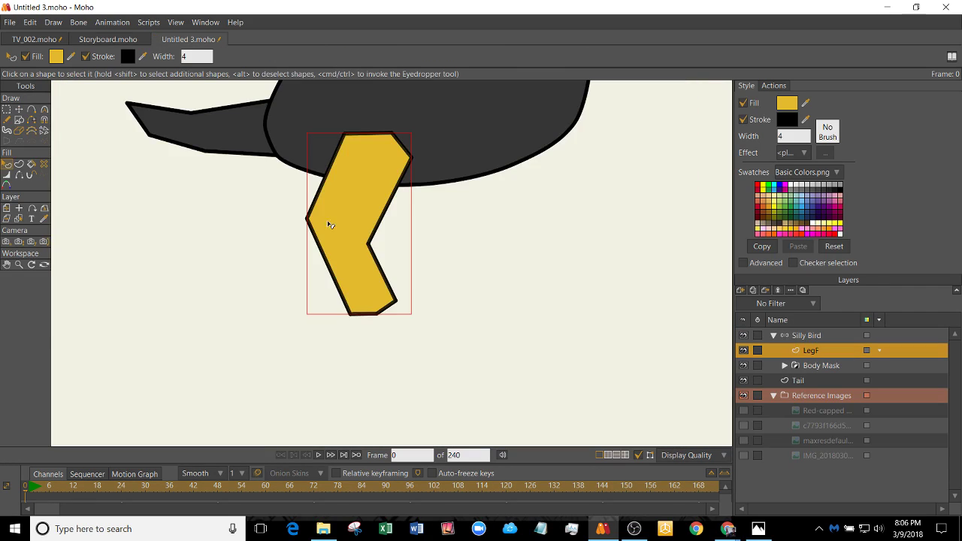
scroll(399, 232, "down", 2)
scroll(336, 217, "up", 3)
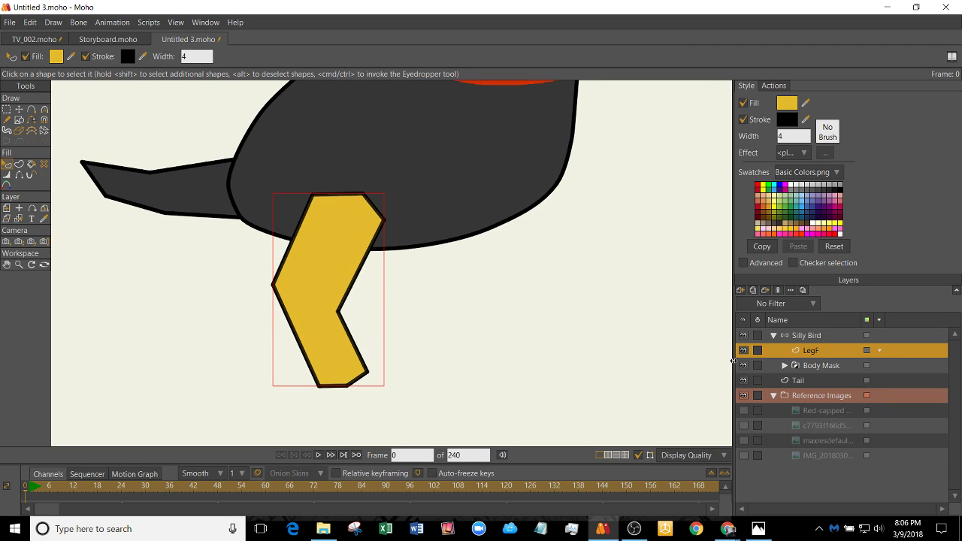
- Check the Red-capped photo's feet, hide it and show the c7793f166d5 photo around the lower end of the leg
left_click(745, 412)
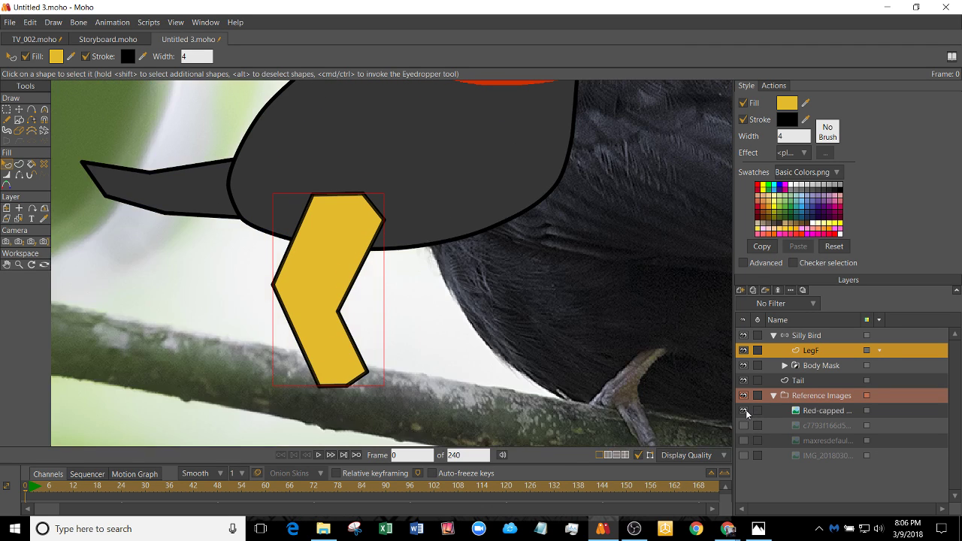
left_click(745, 411)
left_click(745, 426)
scroll(387, 275, "up", 3)
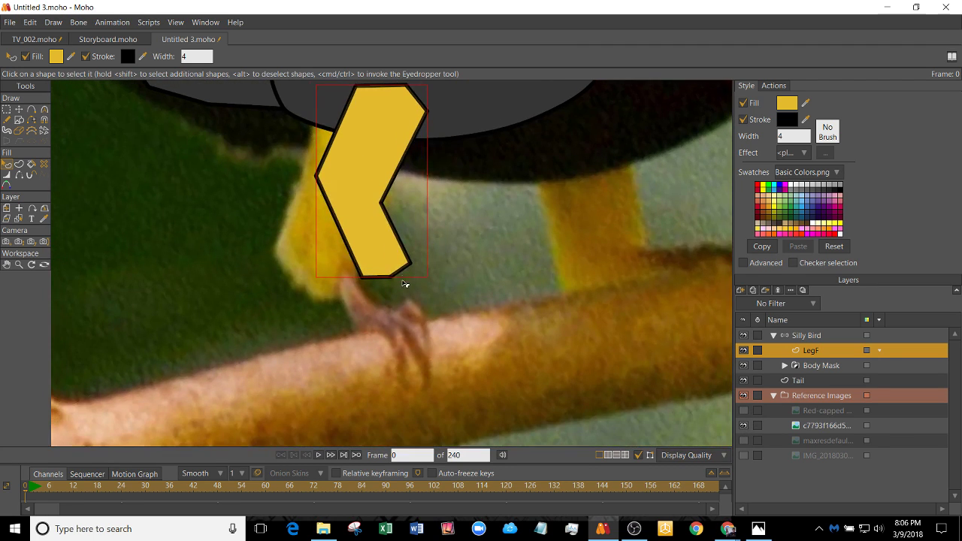
left_click_drag(401, 290, 403, 318)
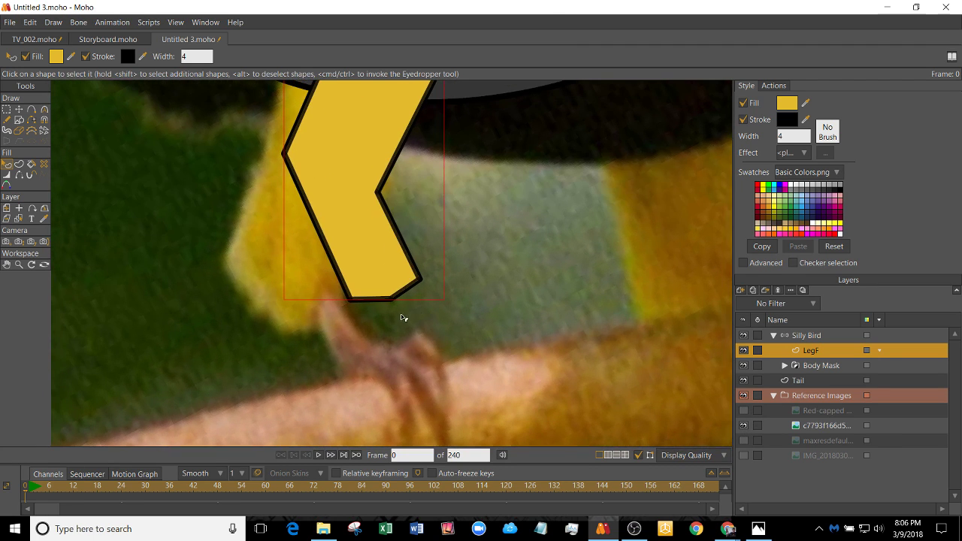
- On the LegF layer, draw a sharp-cornered foot outline below the leg, covering the ankle and the clawed toes
double_click(818, 356)
left_click(812, 363)
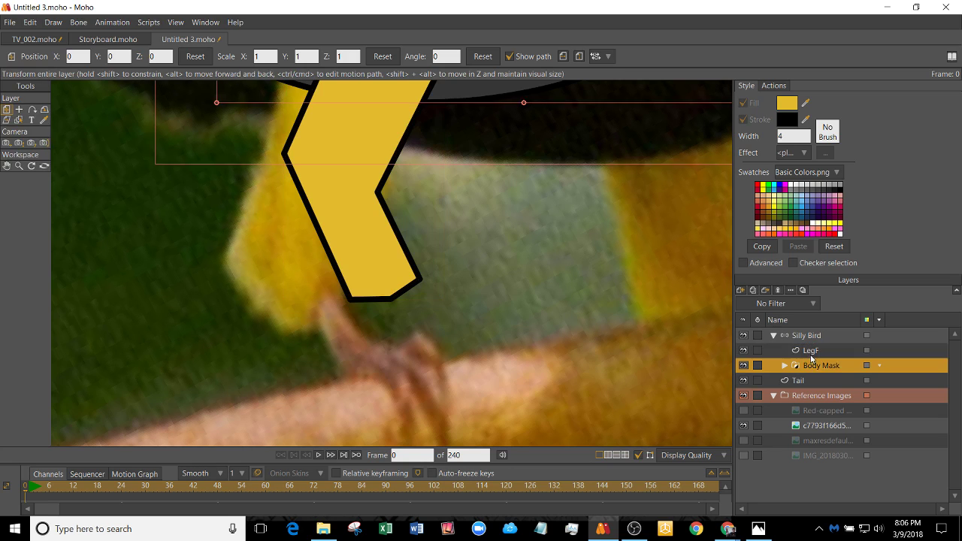
left_click(810, 354)
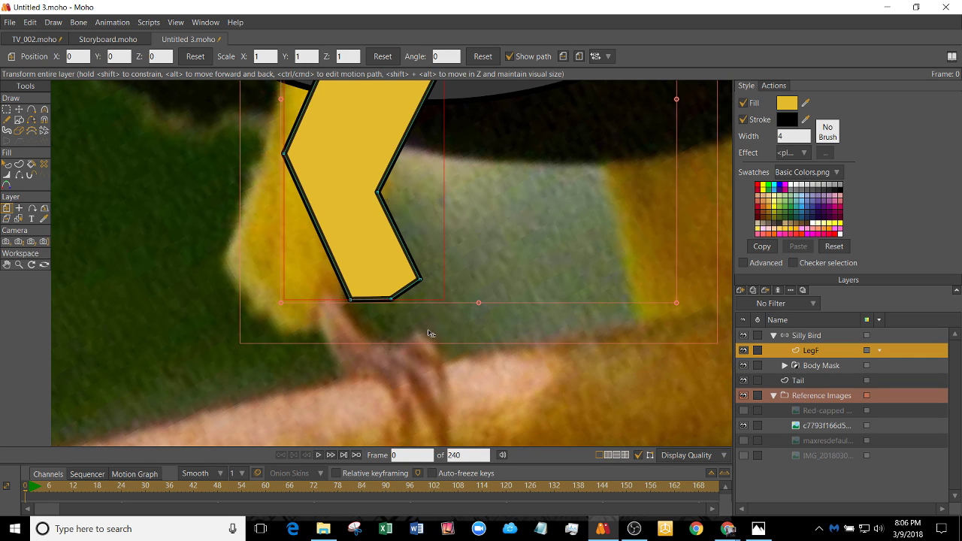
key("a")
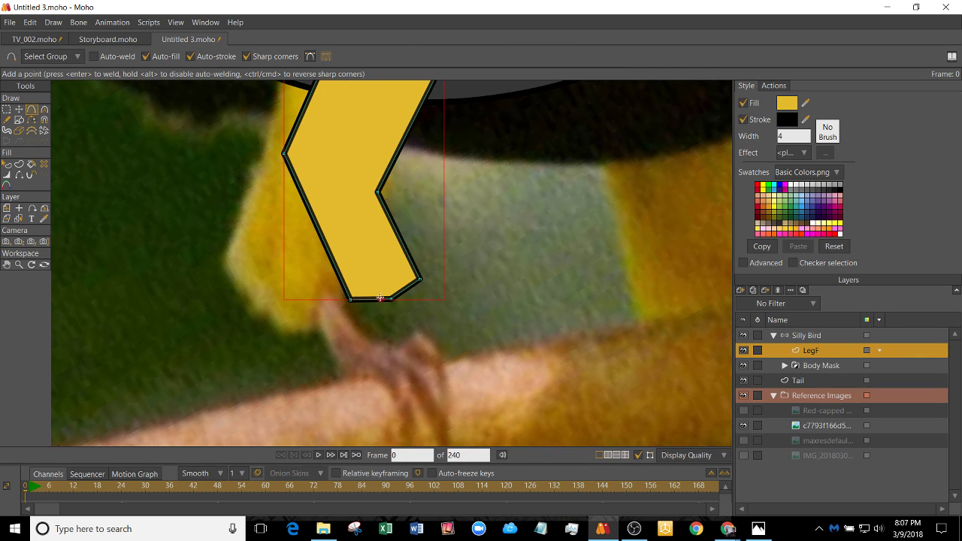
left_click_drag(370, 286, 392, 338)
left_click_drag(394, 278, 426, 436)
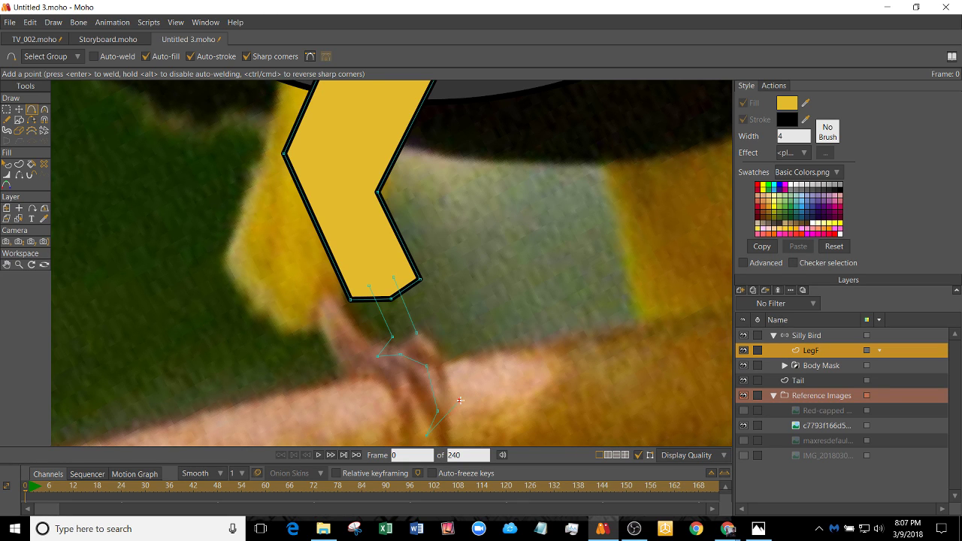
left_click_drag(446, 363, 436, 353)
left_click_drag(417, 333, 482, 374)
left_click_drag(438, 324, 499, 387)
- Finish the outermost toe and close the foot outline inside the leg's lower end, welding the points into a filled shape
key("t")
key("a")
key("t")
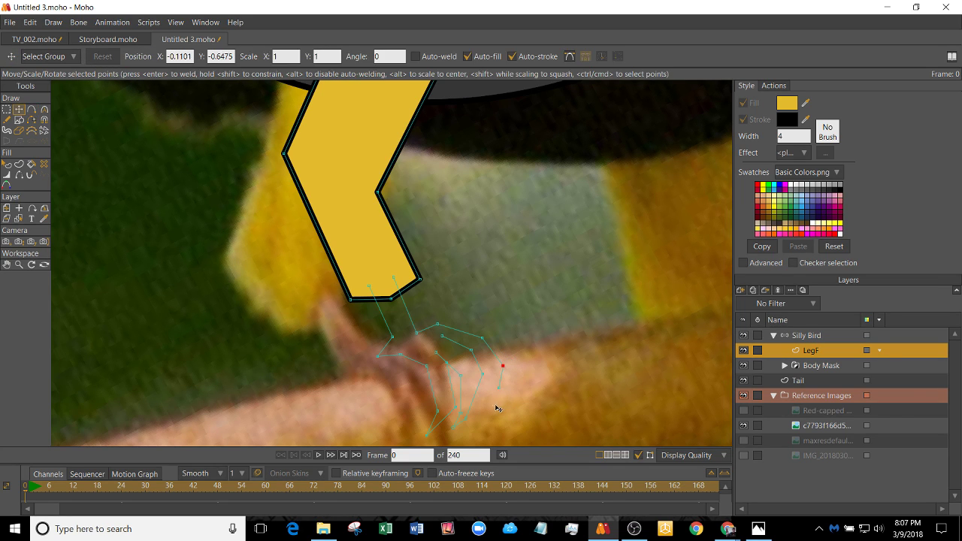
key("a")
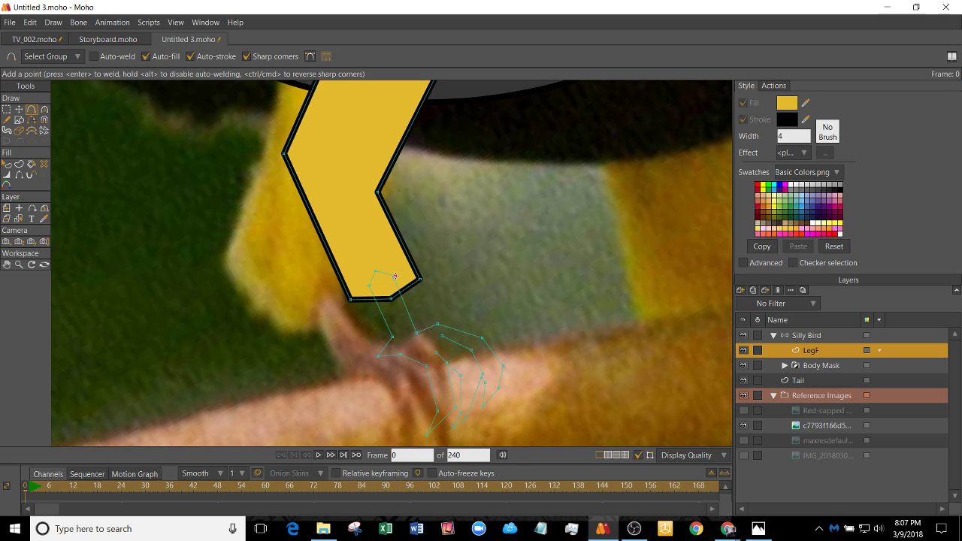
key("t")
left_click(482, 379)
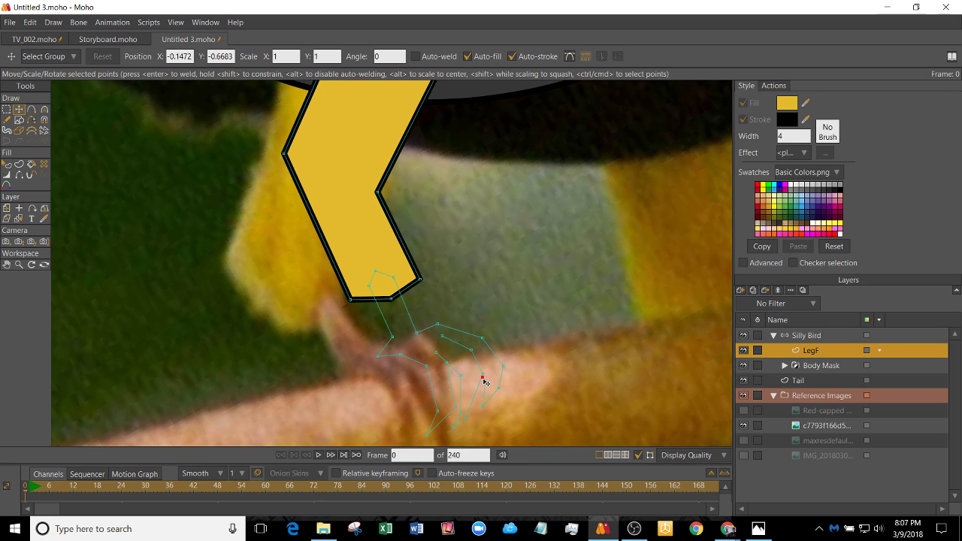
key("Return")
scroll(454, 363, "down", 2)
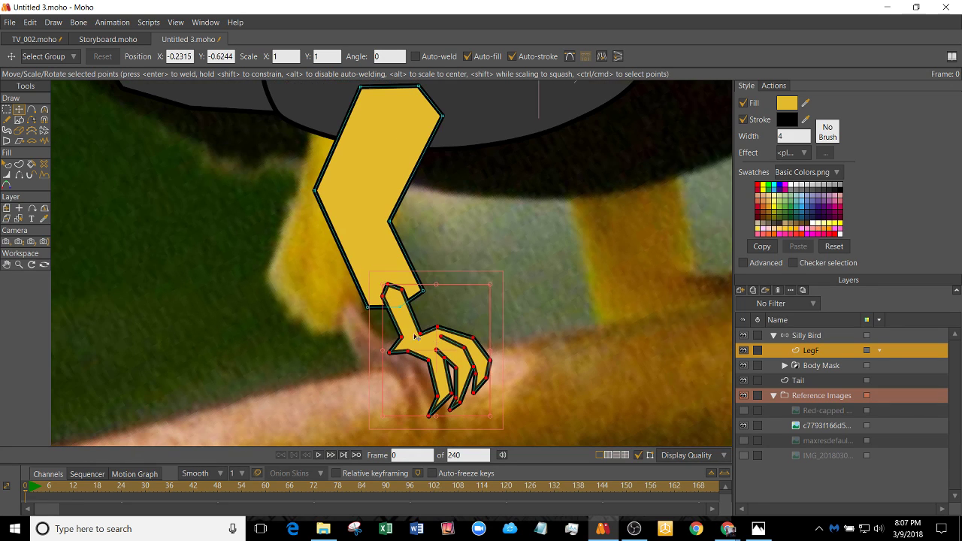
- Fill the foot shape with the brown B27D4B sampled from the photo and place it behind the yellow leg
key("q")
left_click(790, 105)
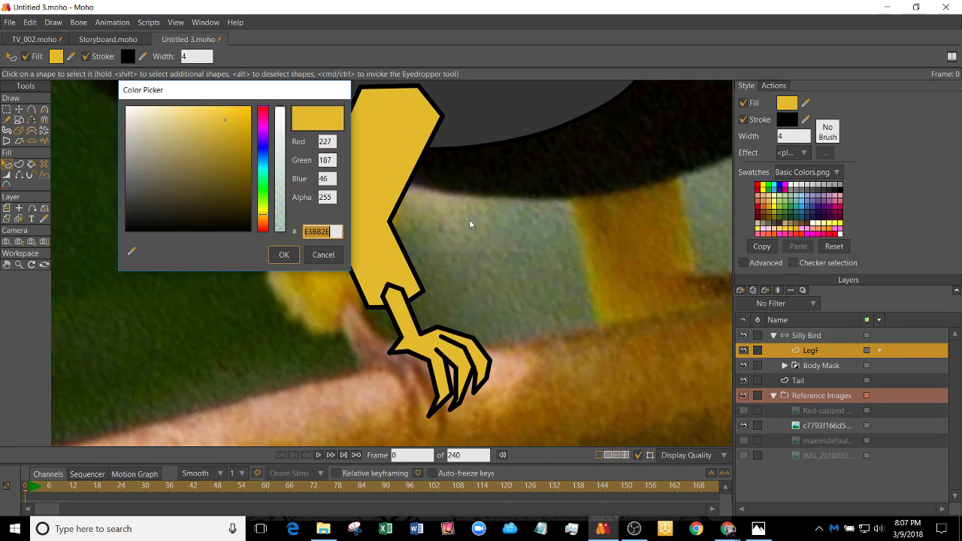
left_click(132, 252)
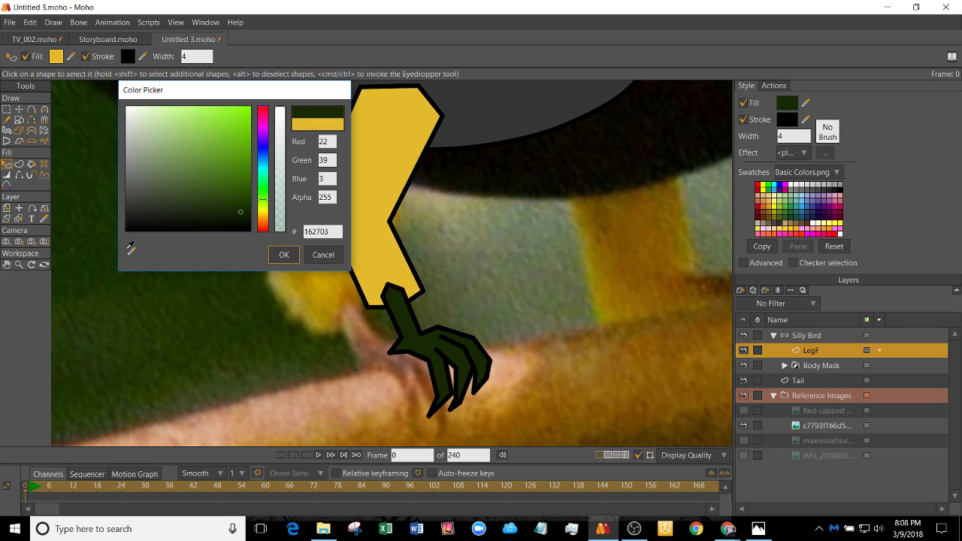
left_click(131, 251)
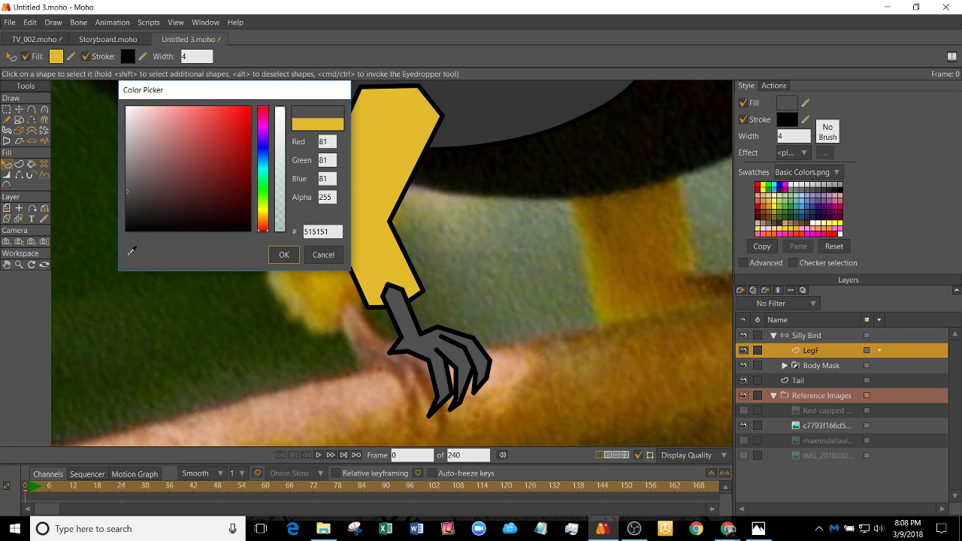
left_click(132, 251)
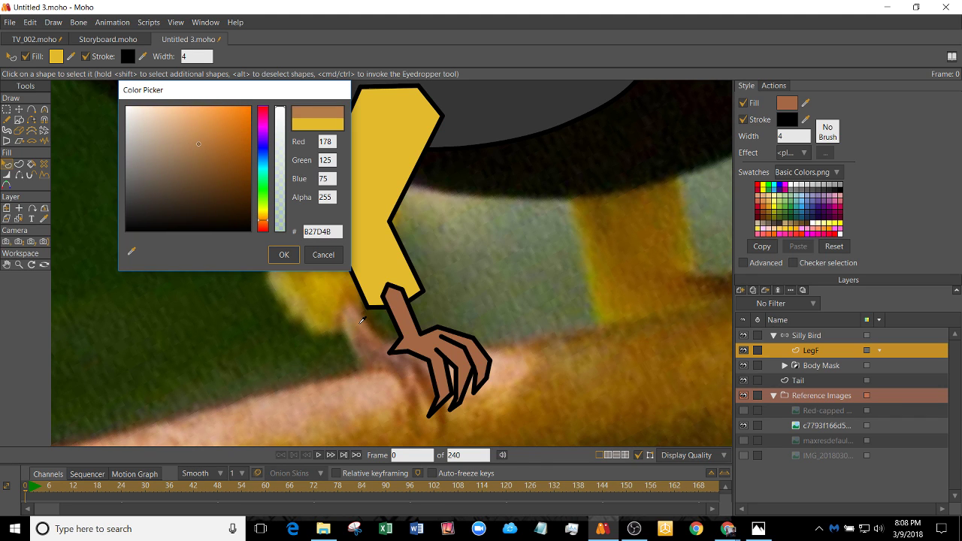
left_click(429, 322)
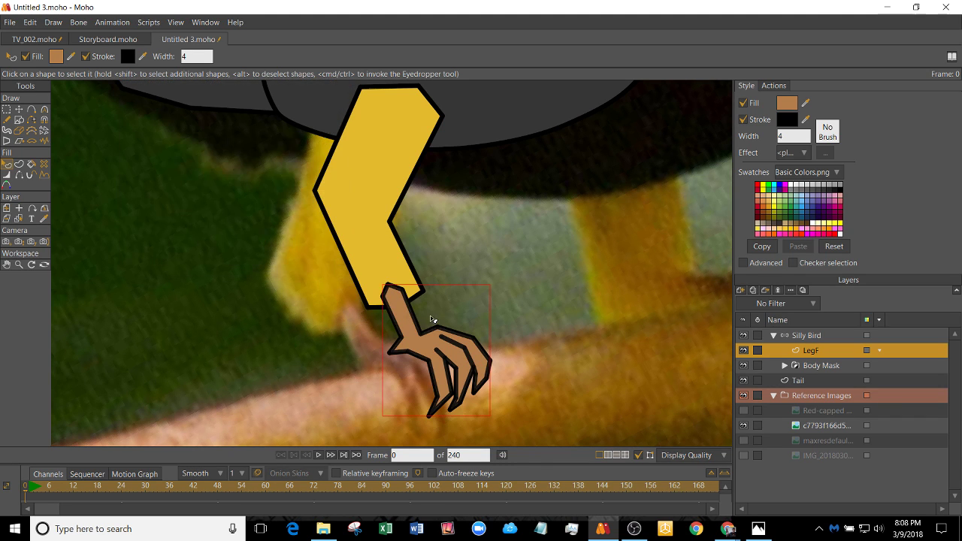
left_click(381, 284)
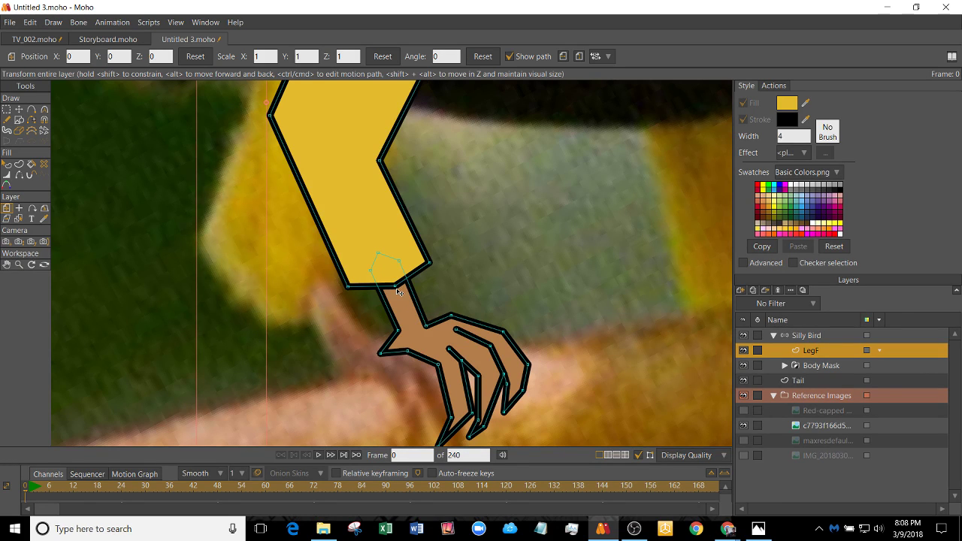
- Remove the foot shape from the LegF layer
key("t")
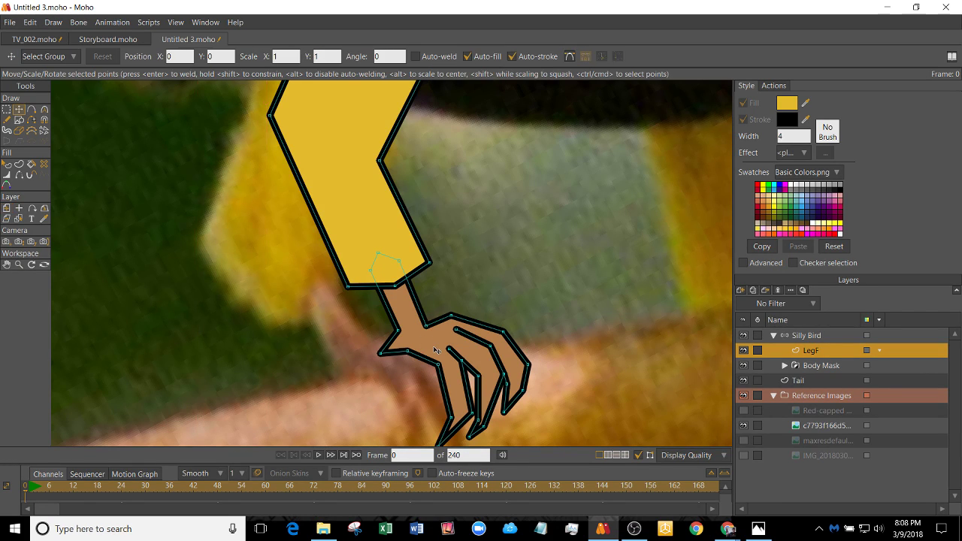
left_click(436, 351)
key("Delete")
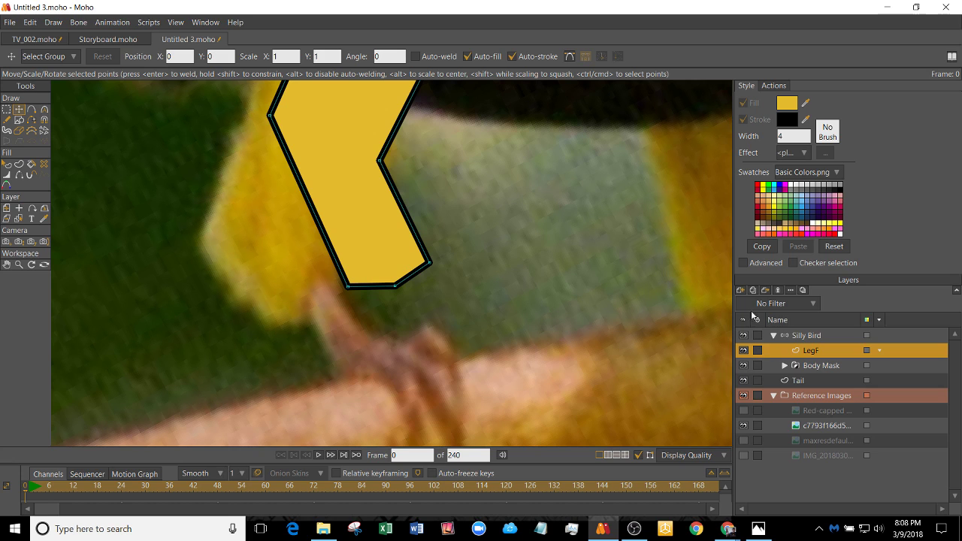
- Add a switch layer directly below LegF and name it Foot 1
left_click(741, 290)
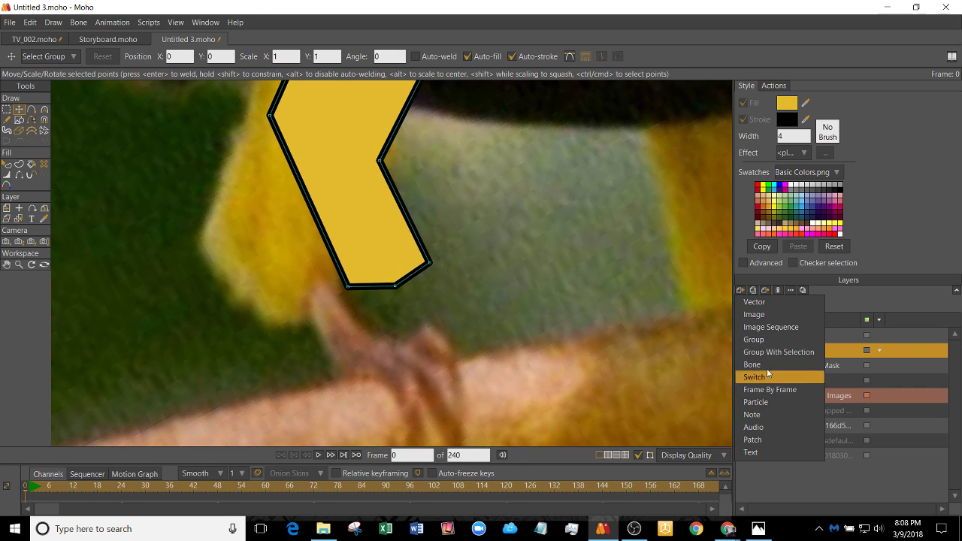
left_click(766, 376)
left_click_drag(815, 350, 819, 365)
double_click(820, 365)
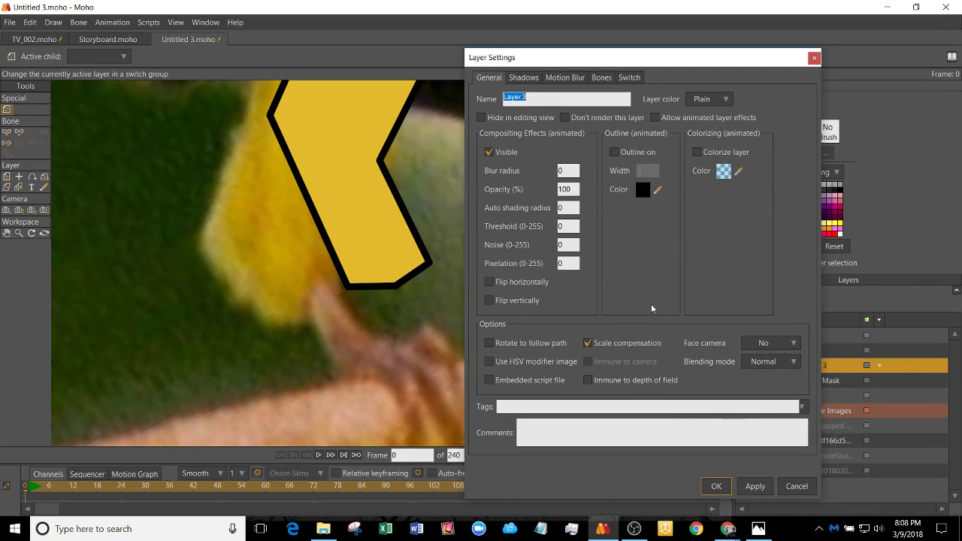
type("Foot 1")
key("Return")
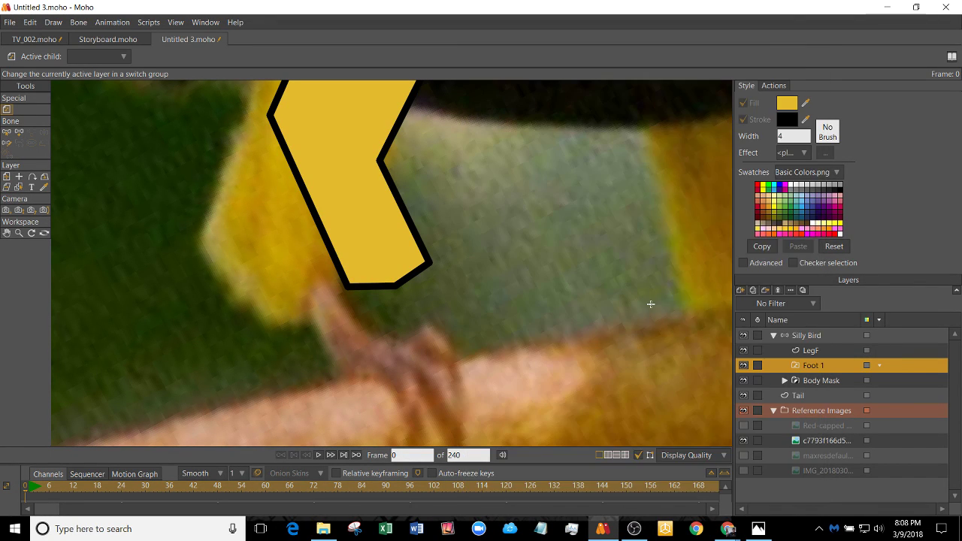
left_click(819, 381)
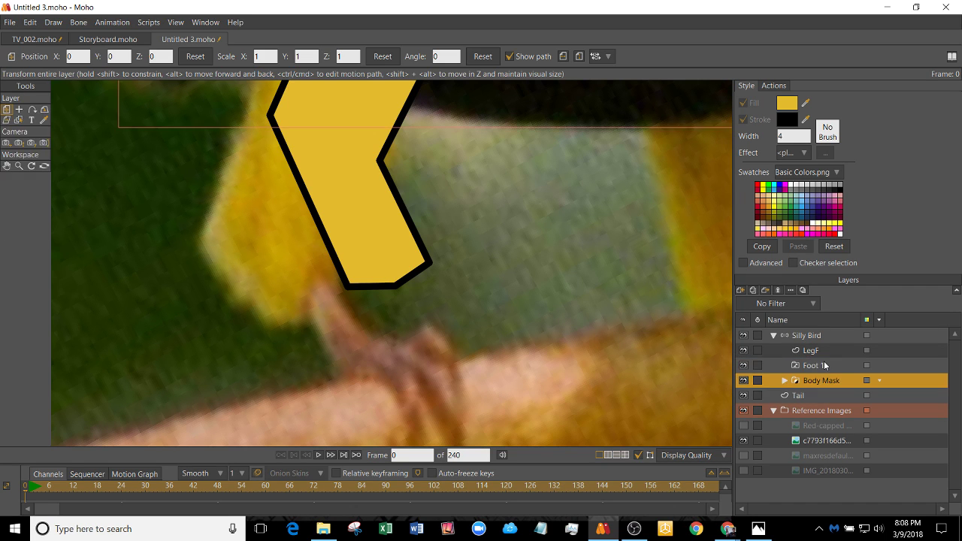
left_click(824, 365)
key("ctrl+r")
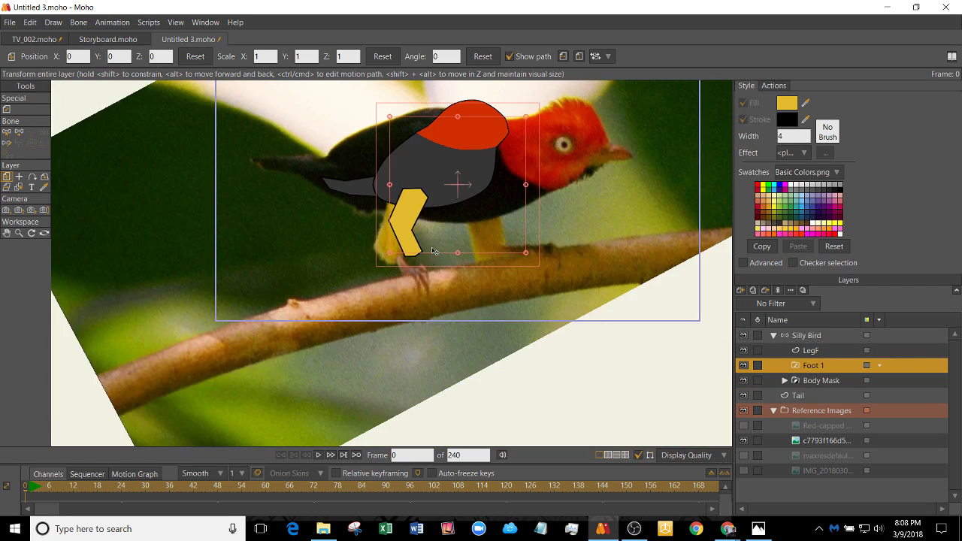
scroll(424, 254, "down", 5)
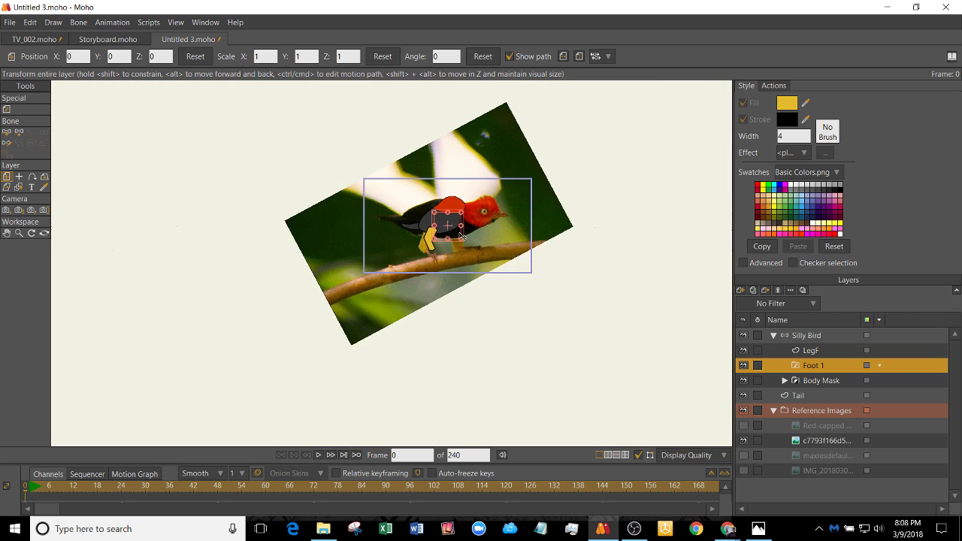
scroll(526, 262, "up", 5)
left_click(819, 351)
scroll(290, 231, "up", 2)
left_click_drag(208, 226, 314, 283)
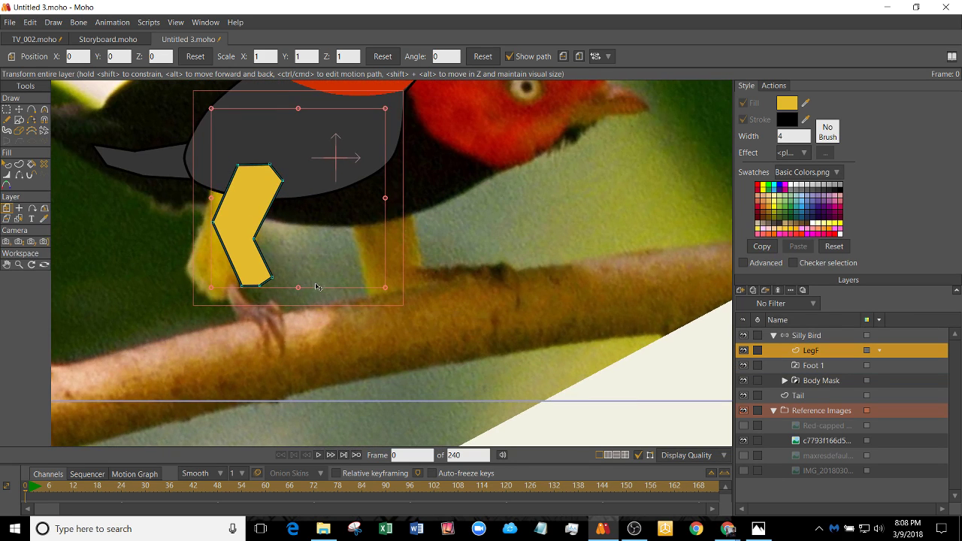
- Undo the creation of the Foot 1 switch layer and the removal of the foot shape
key("ctrl+z")
key("ctrl+z")
key("ctrl+z")
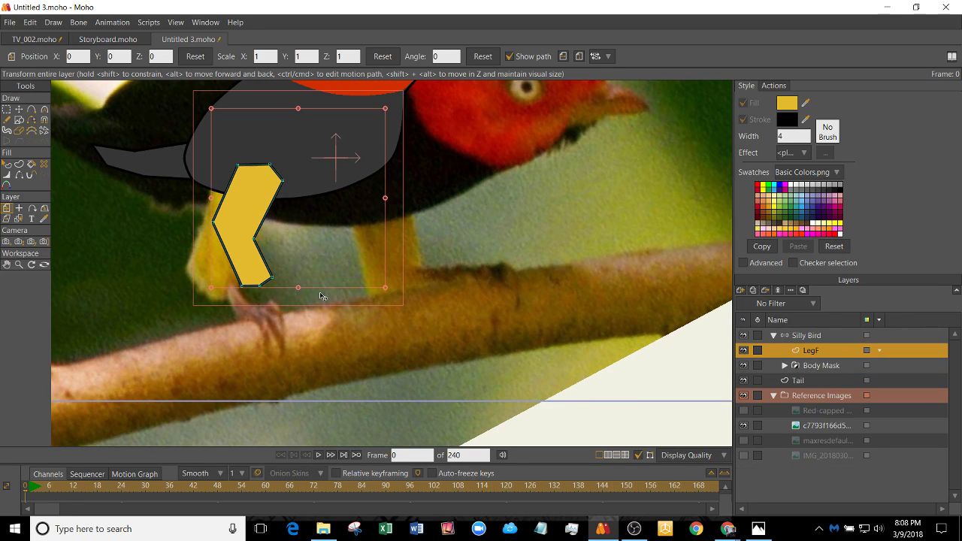
key("ctrl+z")
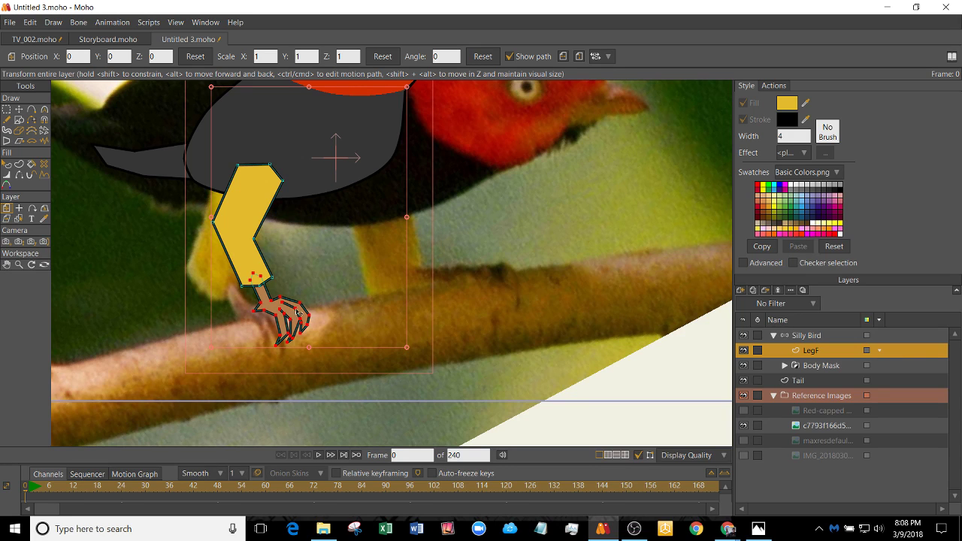
- Add a new switch layer above LegF in the Silly Bird group and name it Foot 1
left_click(740, 291)
left_click(808, 370)
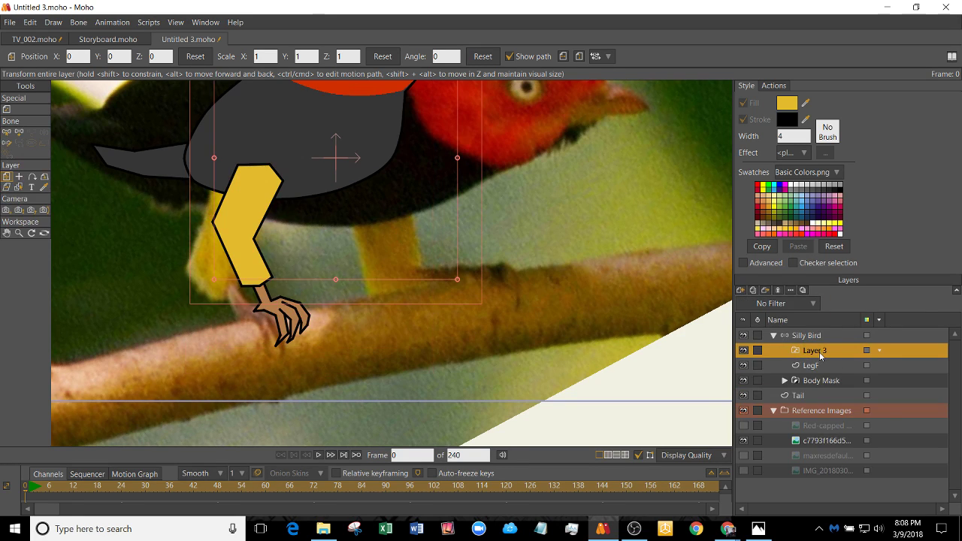
double_click(819, 351)
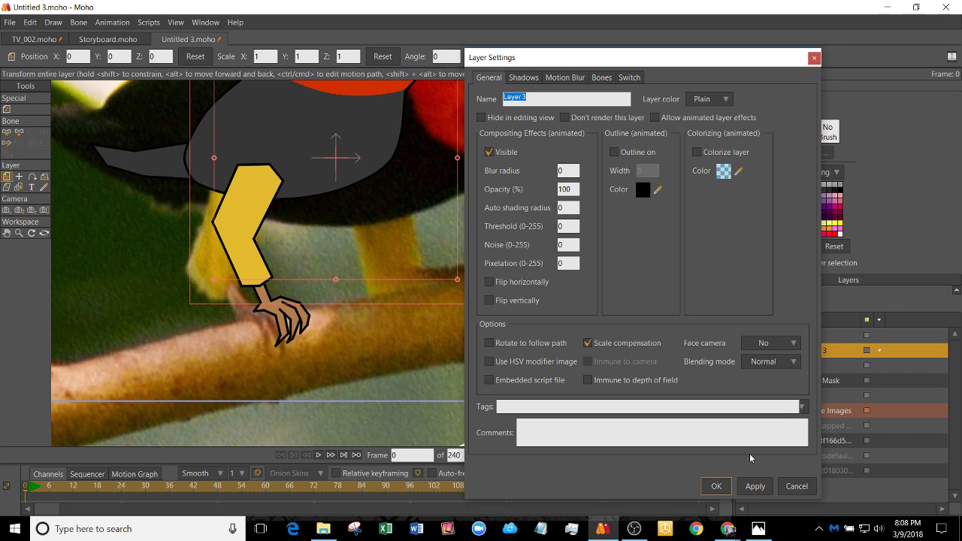
type("Foot 1")
left_click(716, 487)
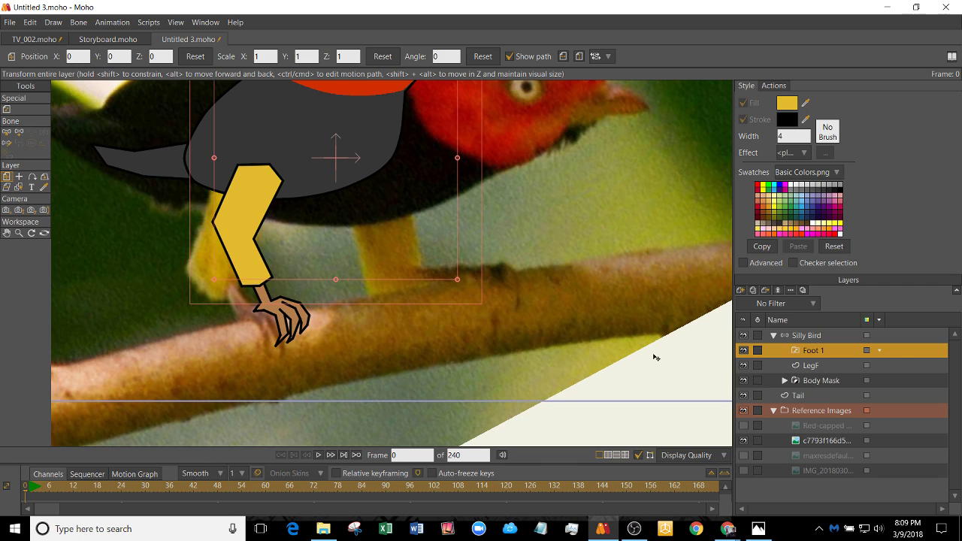
scroll(558, 293, "down", 3)
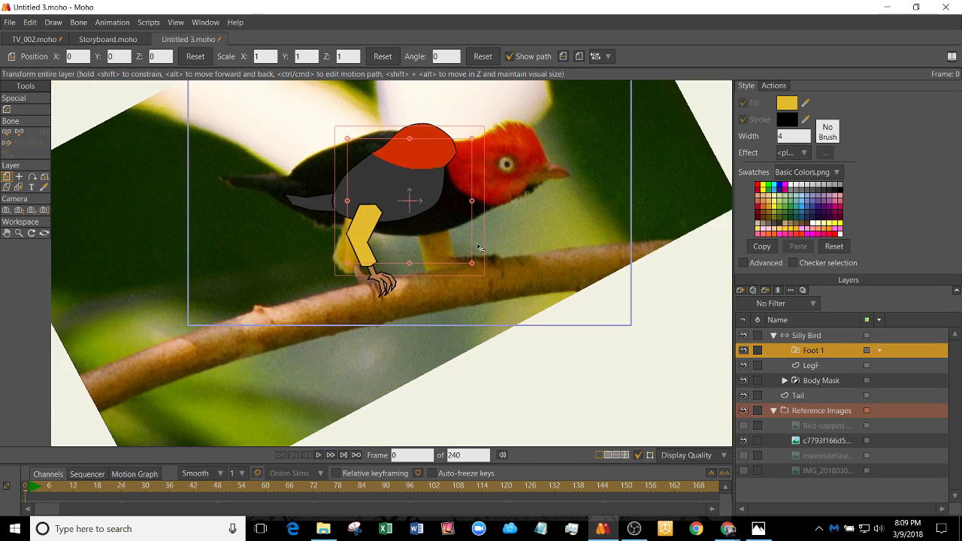
scroll(478, 248, "up", 3)
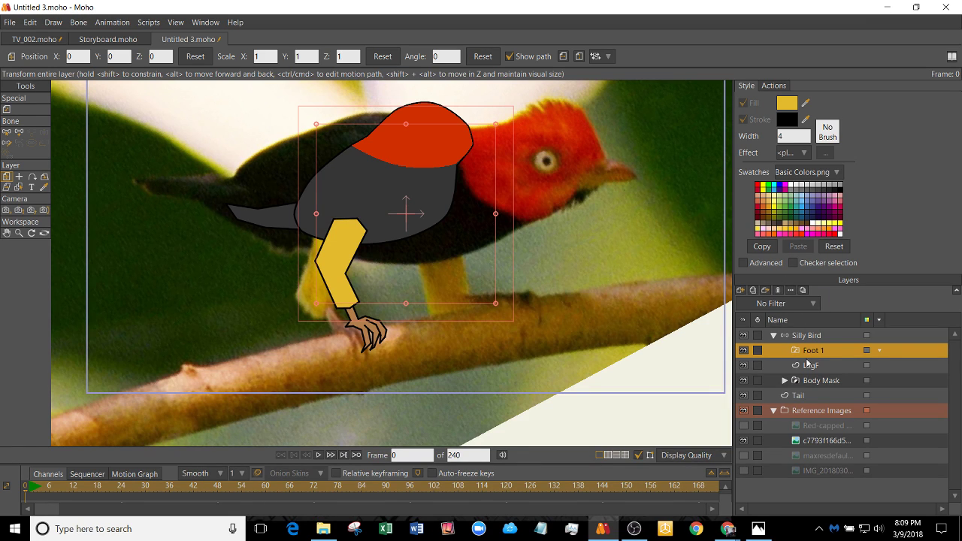
- Add a vector layer above the Foot 1 switch layer and paste the brown foot shape into it
left_click(742, 290)
left_click(835, 405)
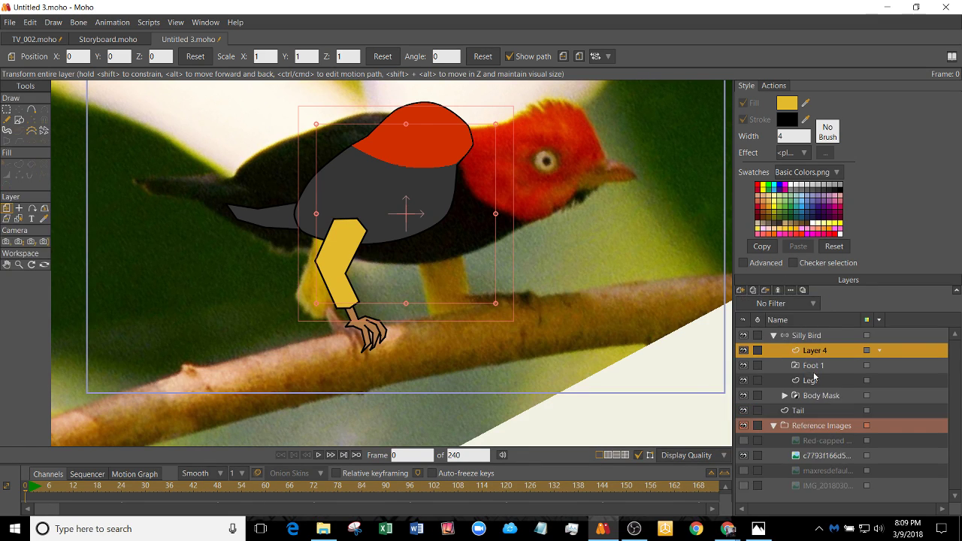
left_click(776, 368)
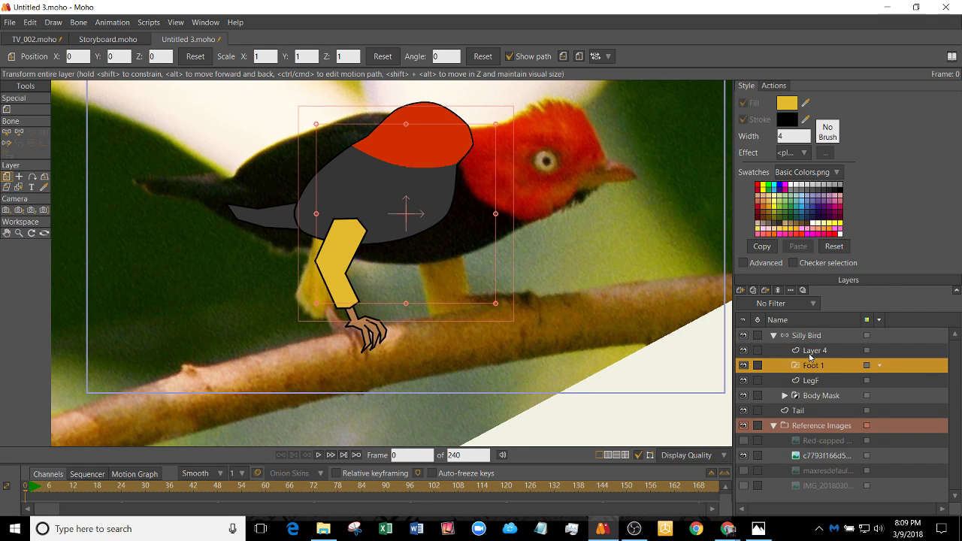
key("ctrl+c")
left_click(767, 353)
key("ctrl+v")
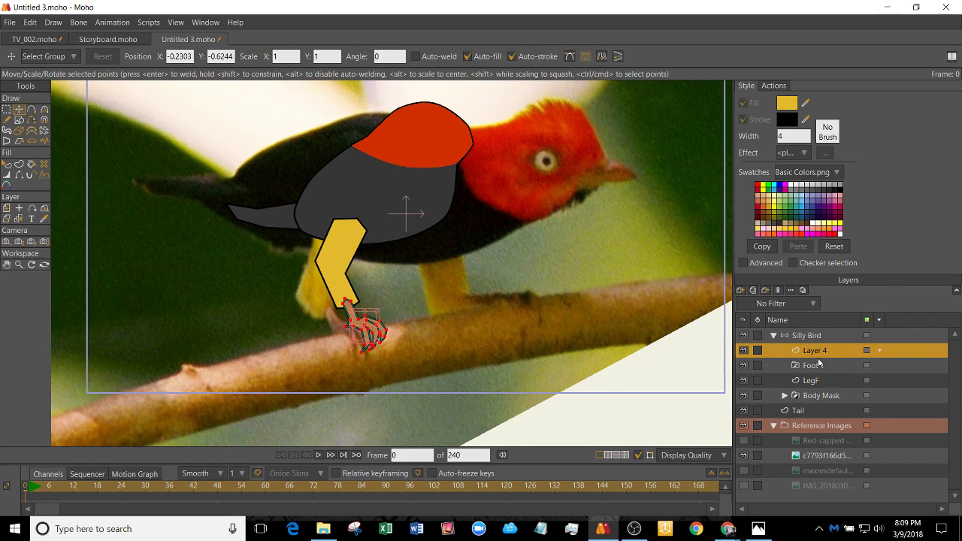
- Rename the Foot 1 switch layer to Feet
double_click(818, 369)
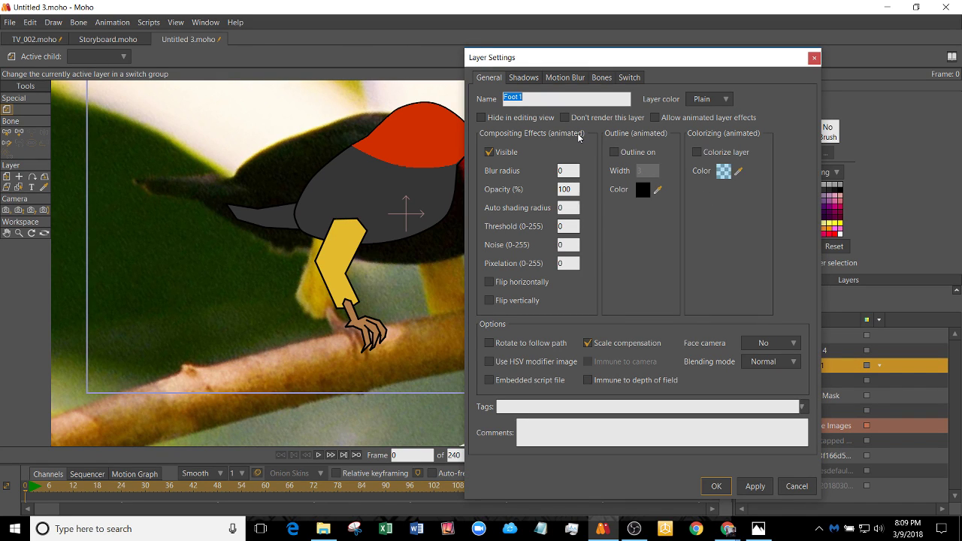
type("Feet")
key("Return")
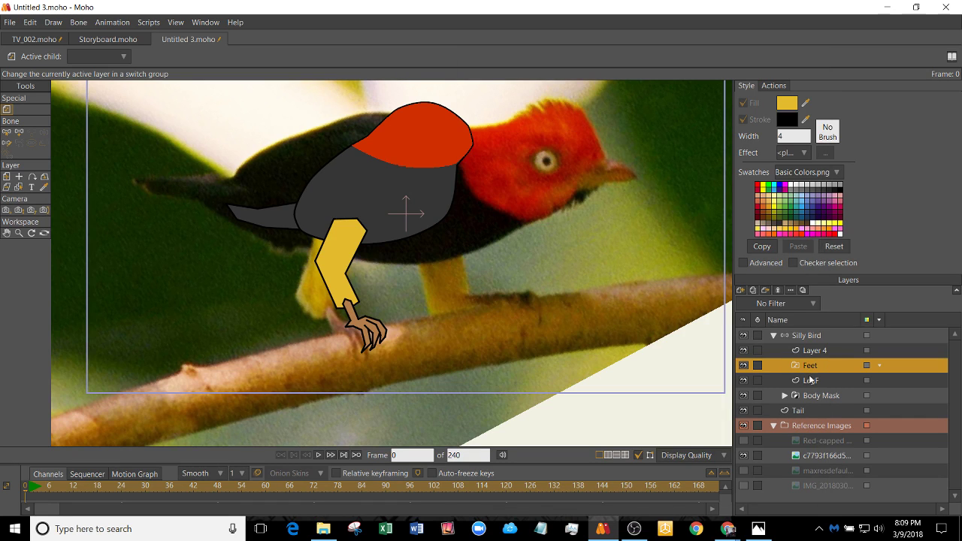
- Rename Layer 4 as Foot 1 and place it inside the Feet switch layer
double_click(818, 351)
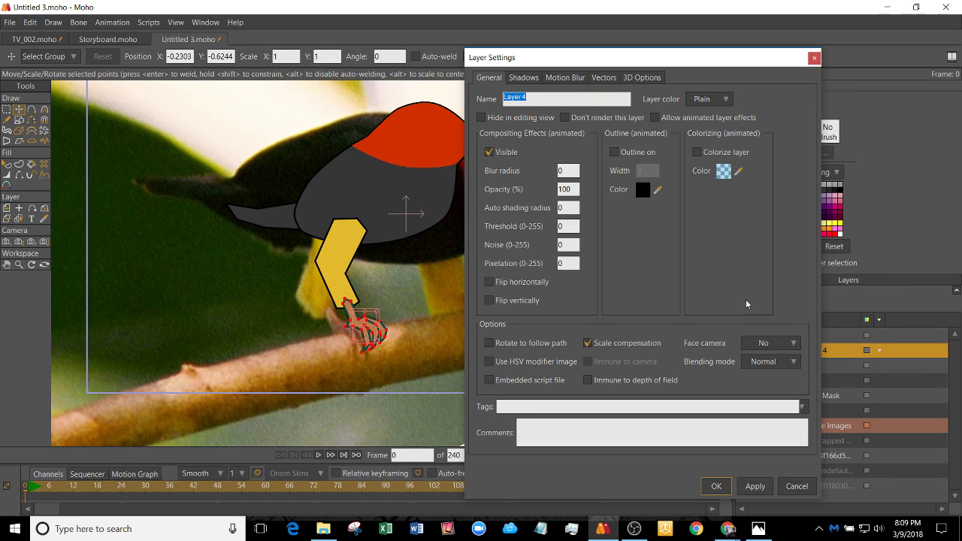
type("Foot 1")
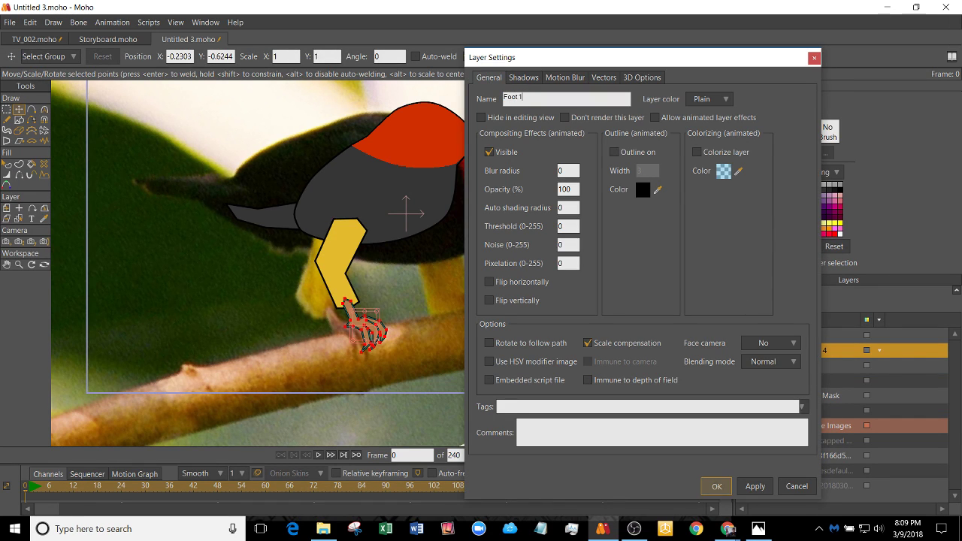
key("Return")
left_click_drag(835, 366, 822, 370)
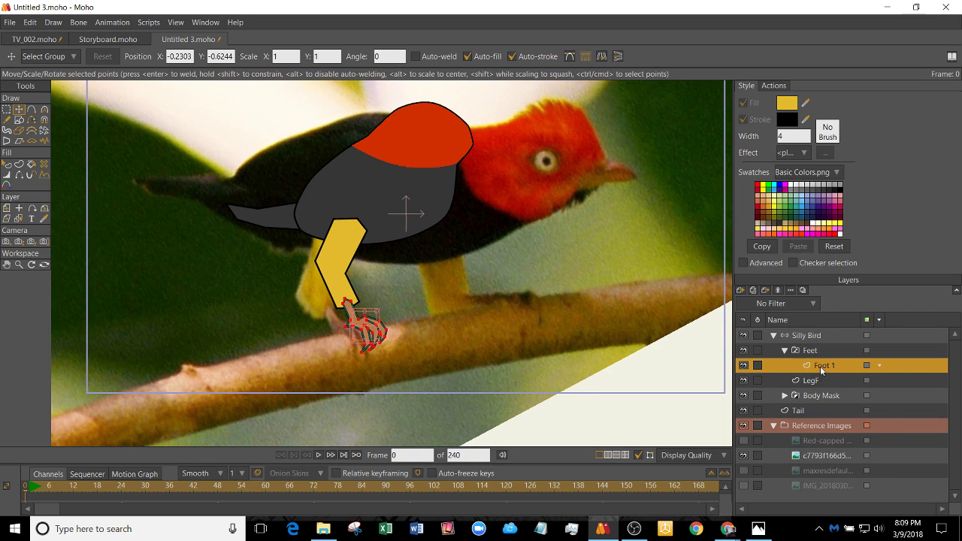
left_click(784, 351)
- Move the Feet switch layer below LegF so the foot sits behind the front leg
left_click(809, 367)
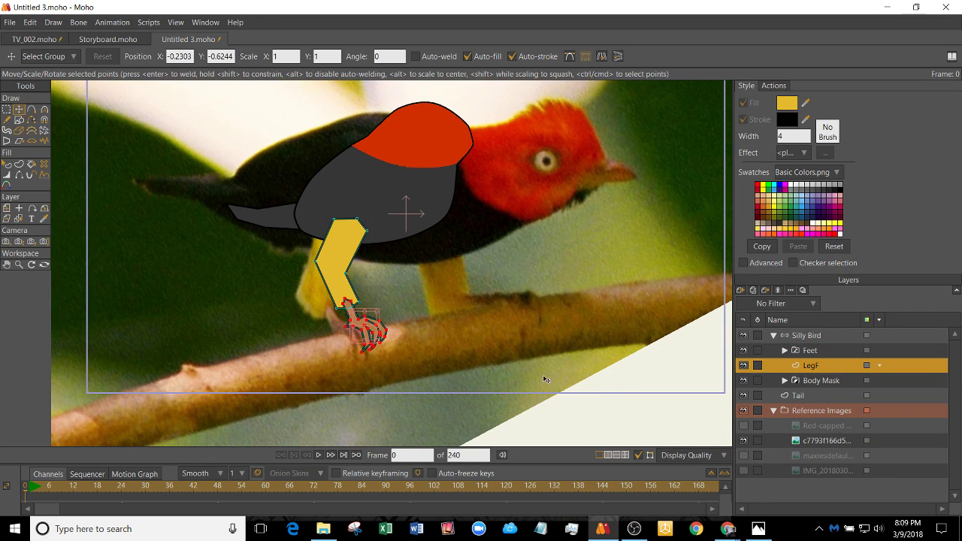
scroll(287, 296, "up", 4)
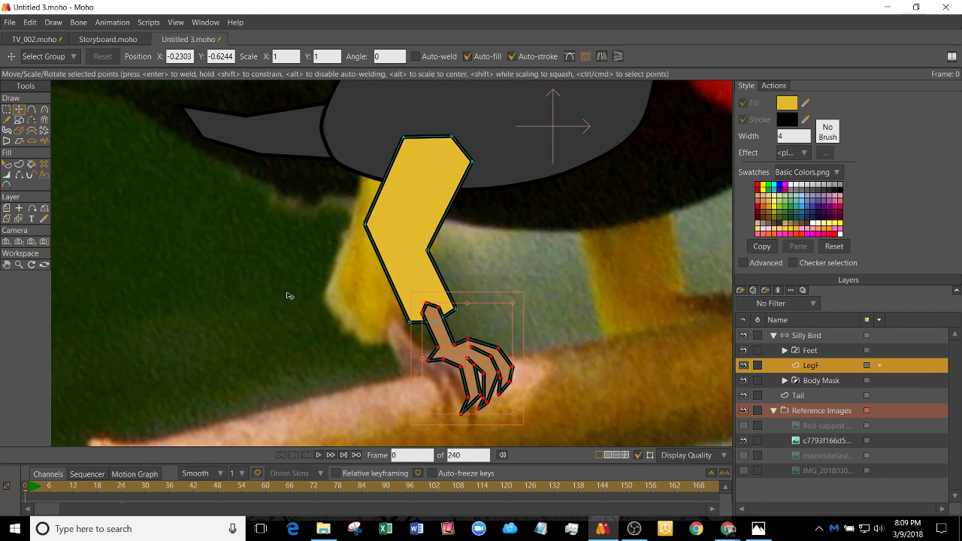
left_click(813, 357)
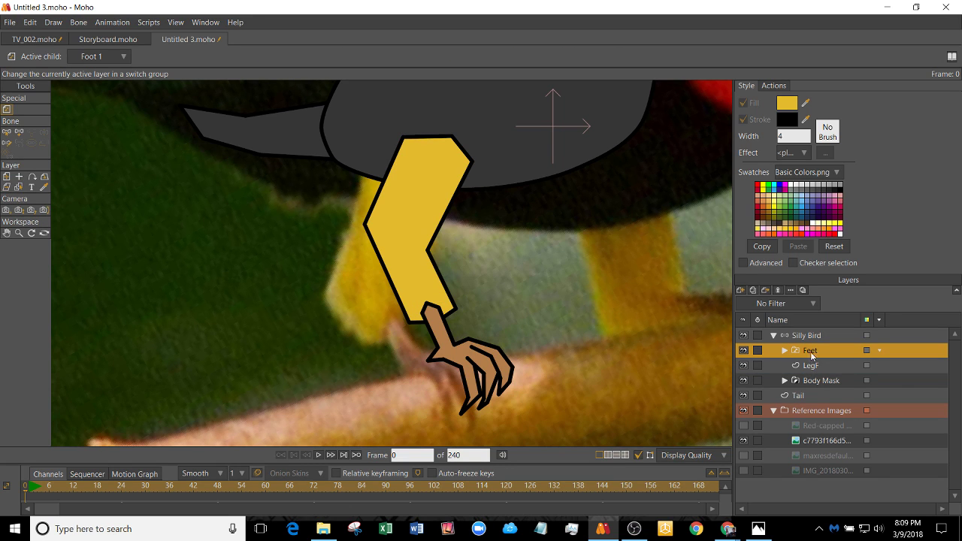
mouse_move(812, 357)
left_mouse_down()
mouse_move(819, 373)
mouse_move(804, 367)
left_mouse_up()
scroll(472, 306, "down", 4)
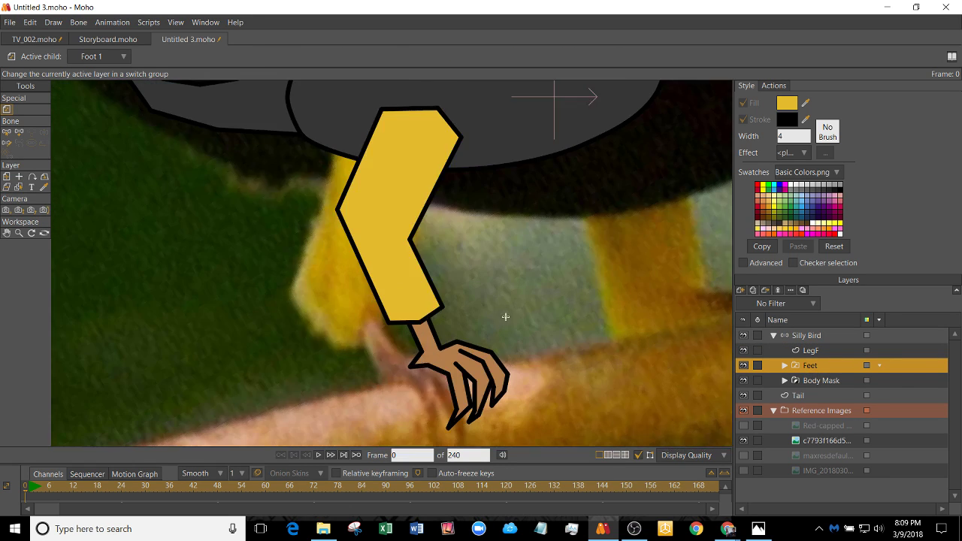
scroll(371, 323, "up", 3)
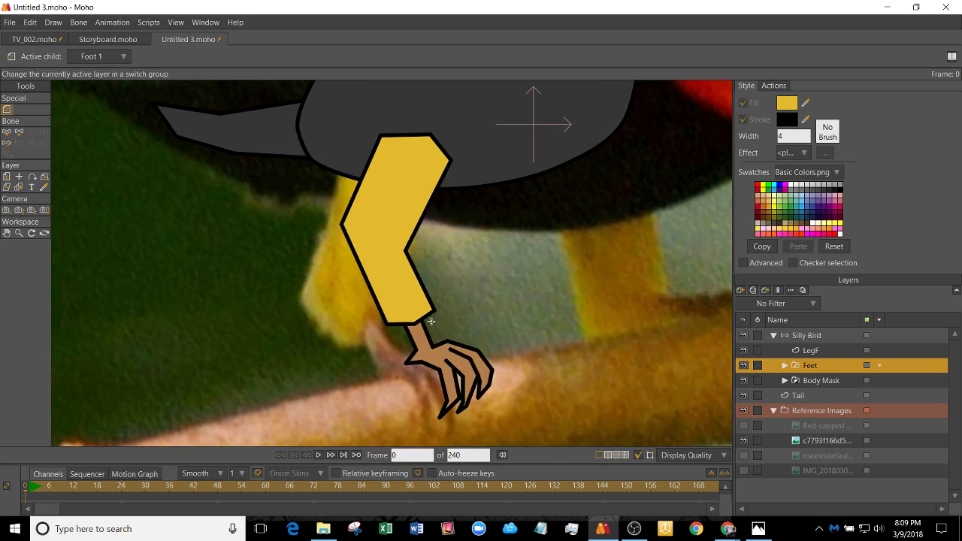
scroll(471, 244, "down", 3)
scroll(467, 252, "up", 3)
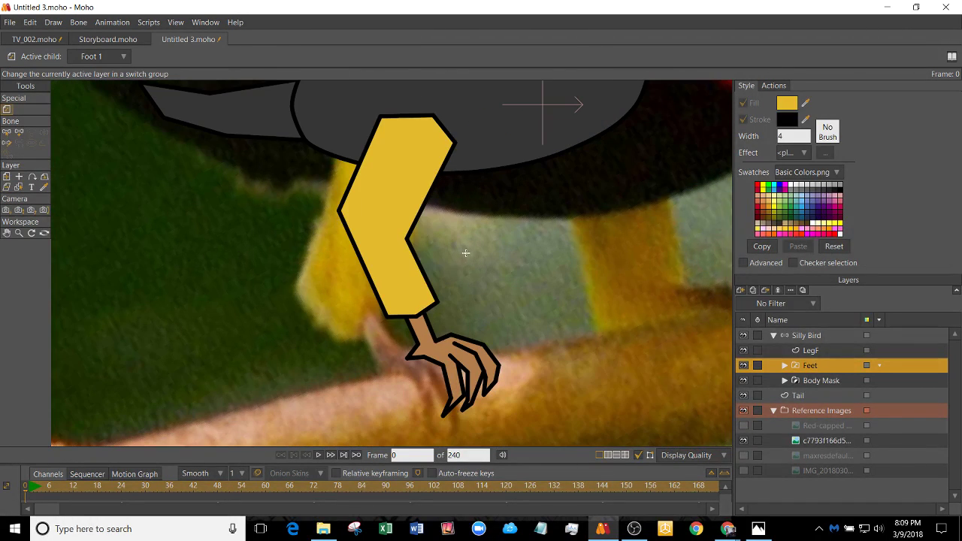
left_click_drag(466, 255, 424, 298)
scroll(488, 247, "down", 2)
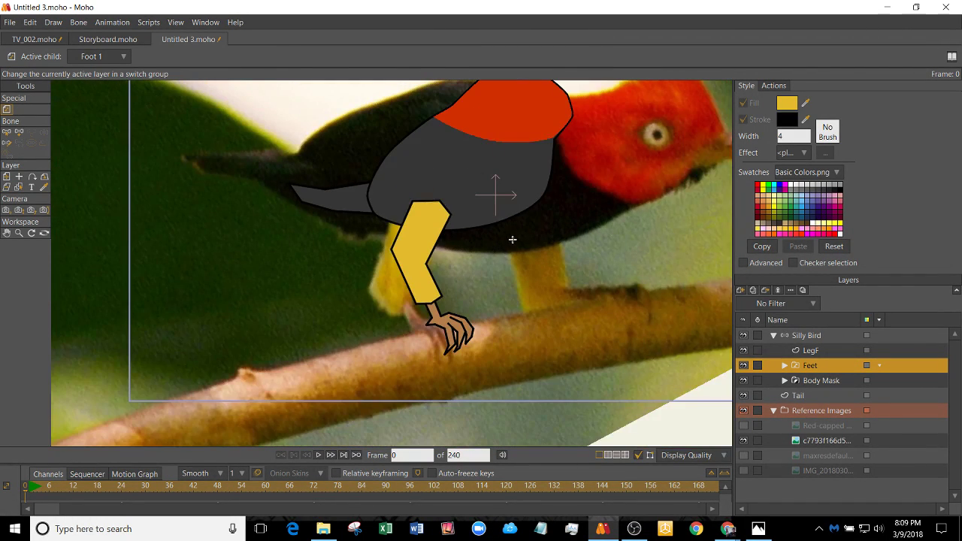
scroll(512, 239, "down", 1)
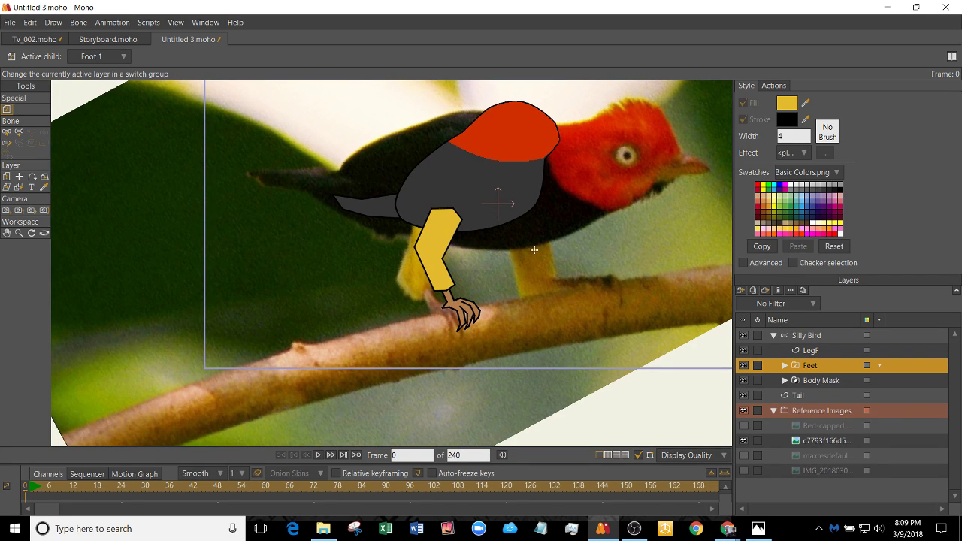
- Hide the visible bird photo in the Reference Images group and inspect the drawn bird without it
left_click(743, 441)
scroll(436, 303, "up", 3)
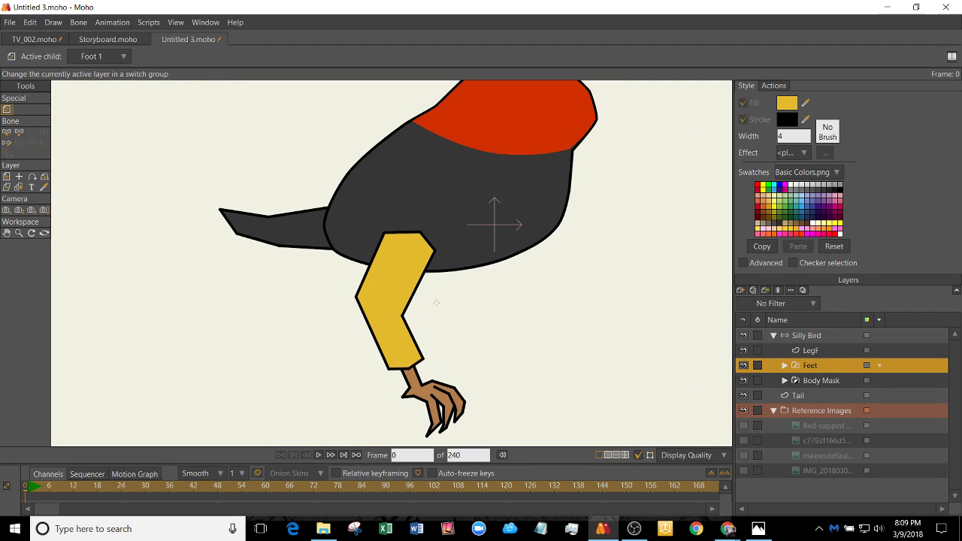
scroll(436, 303, "down", 3)
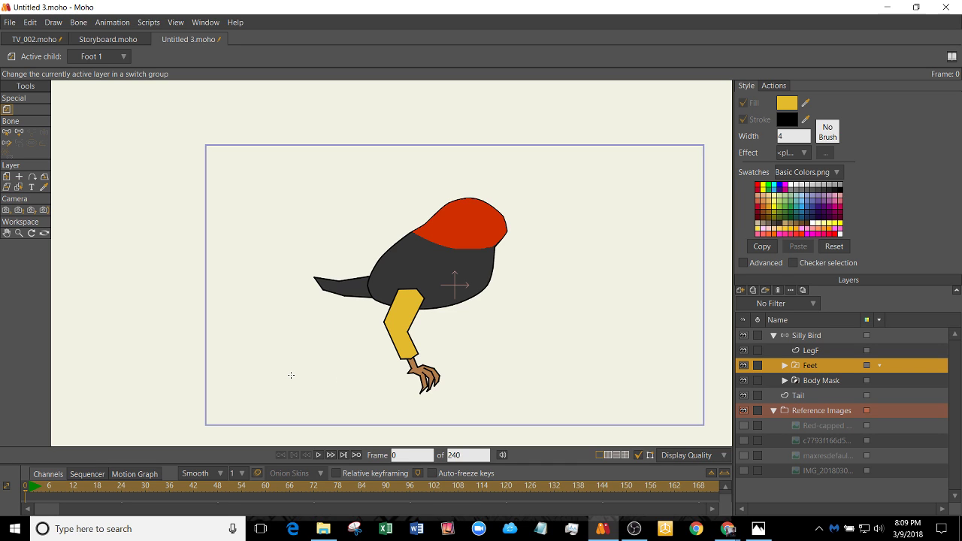
scroll(421, 368, "up", 3)
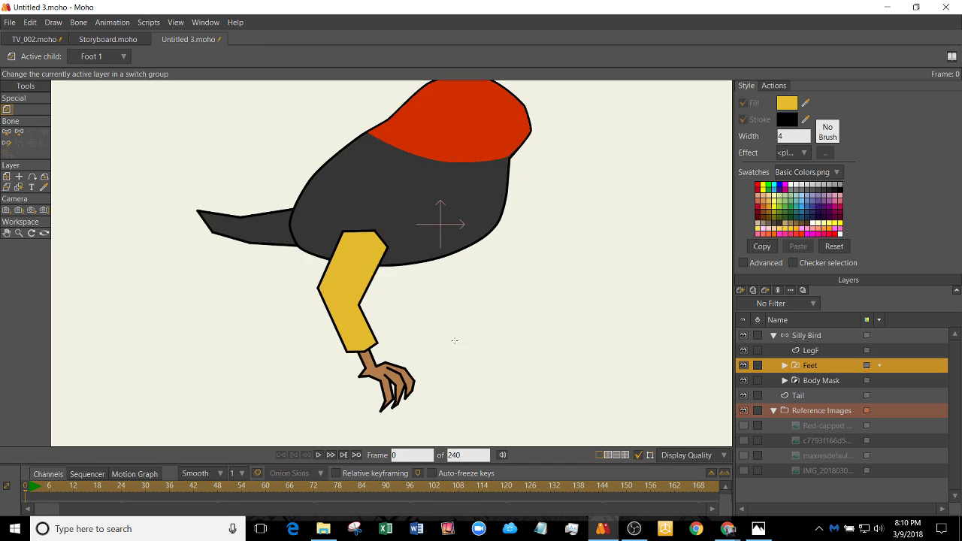
left_click(818, 351)
left_click(737, 289)
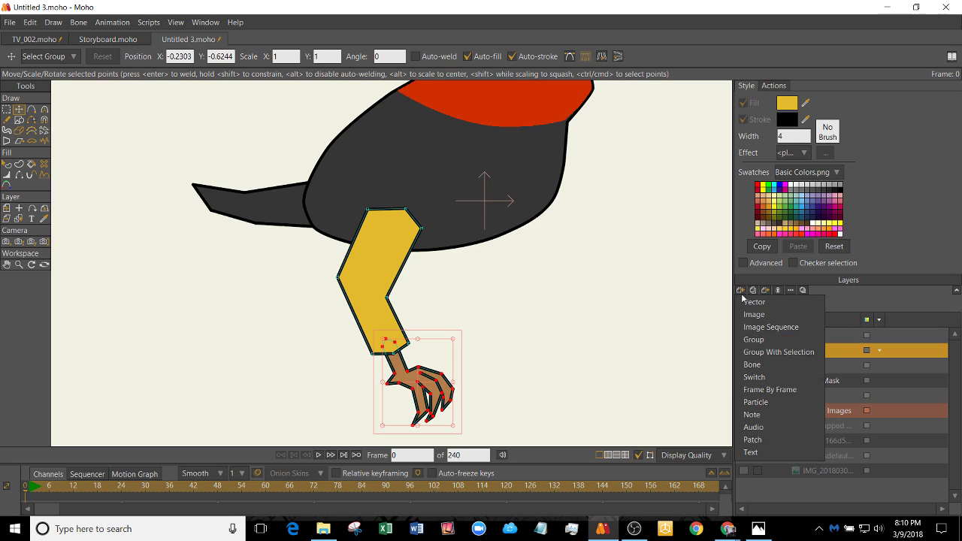
left_click(743, 304)
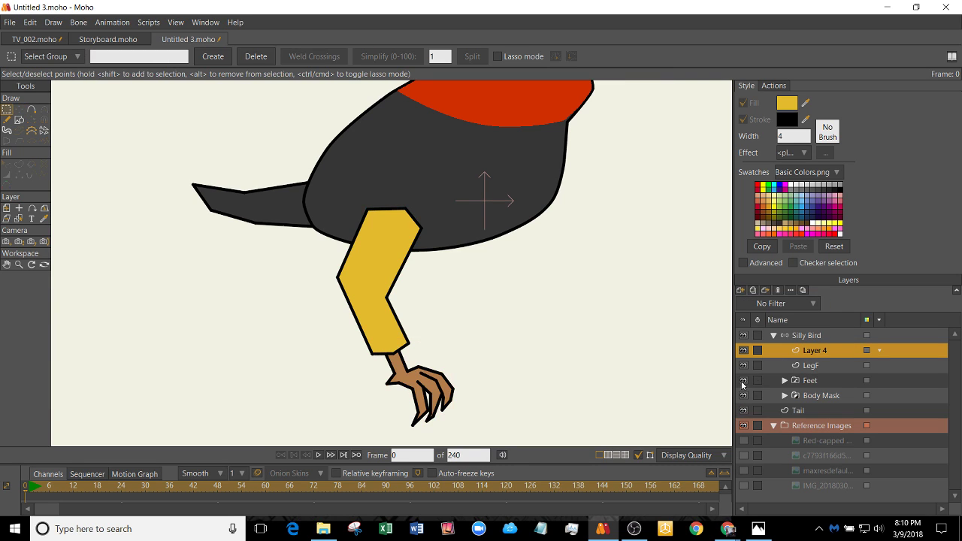
left_click(810, 364)
left_click(816, 352)
left_click(816, 366)
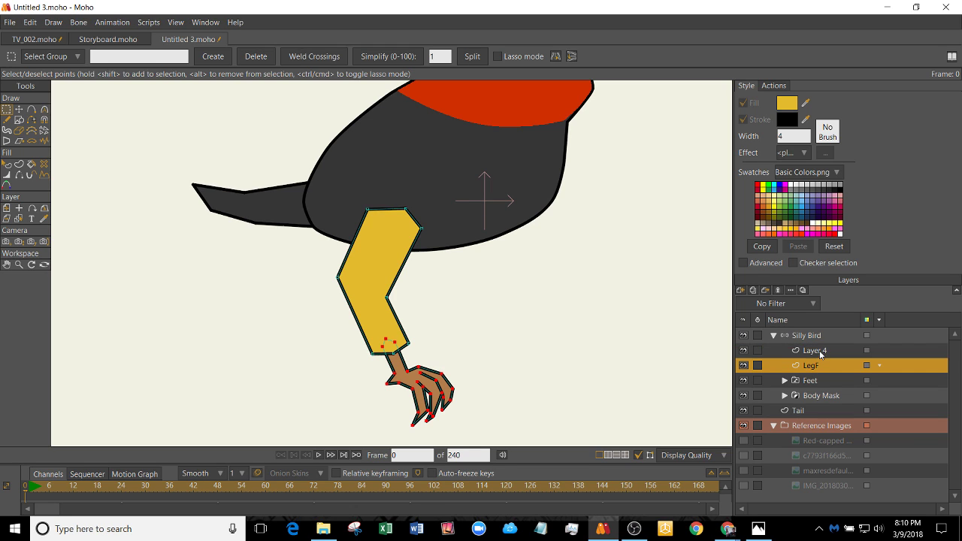
left_click(820, 353)
left_click(779, 291)
- Duplicate the LegF layer and name the copy LegB
left_click(753, 291)
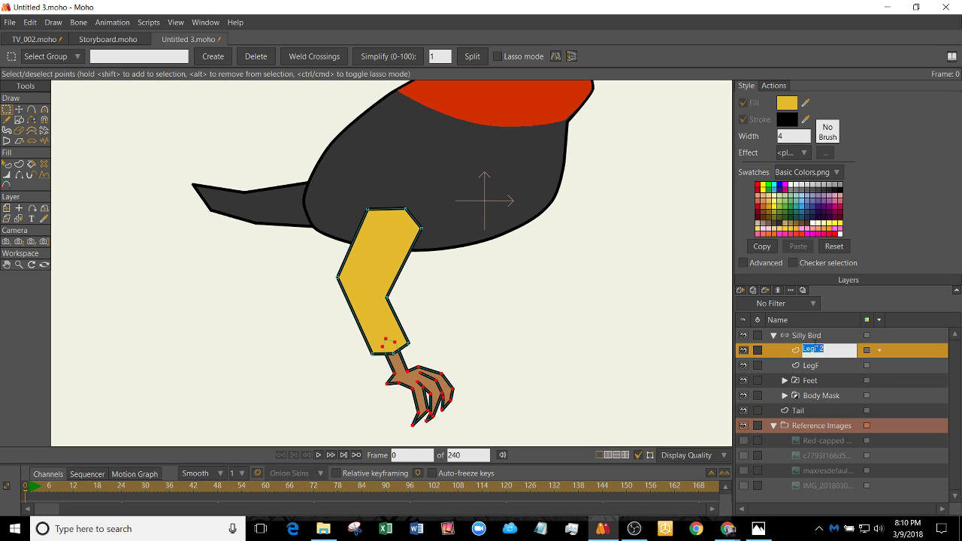
left_click(830, 352)
type("N")
key("Return")
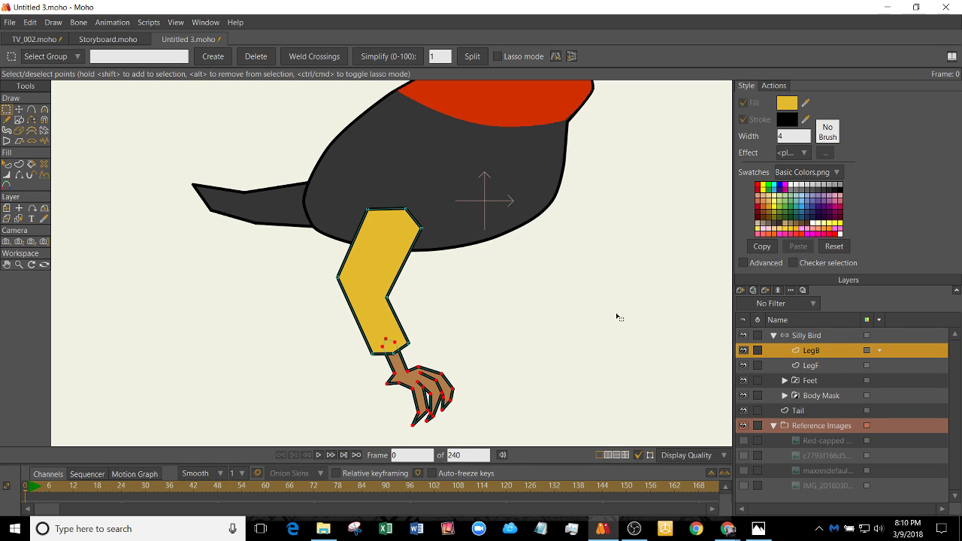
- Delete the leftover foot shape from the LegF layer, keeping only the yellow leg
left_click(811, 366)
key("t")
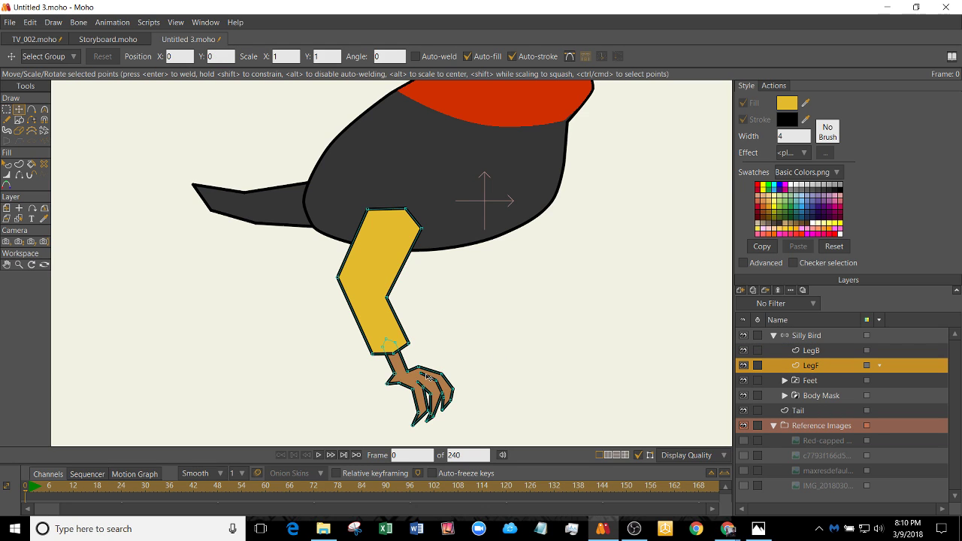
left_click(485, 386)
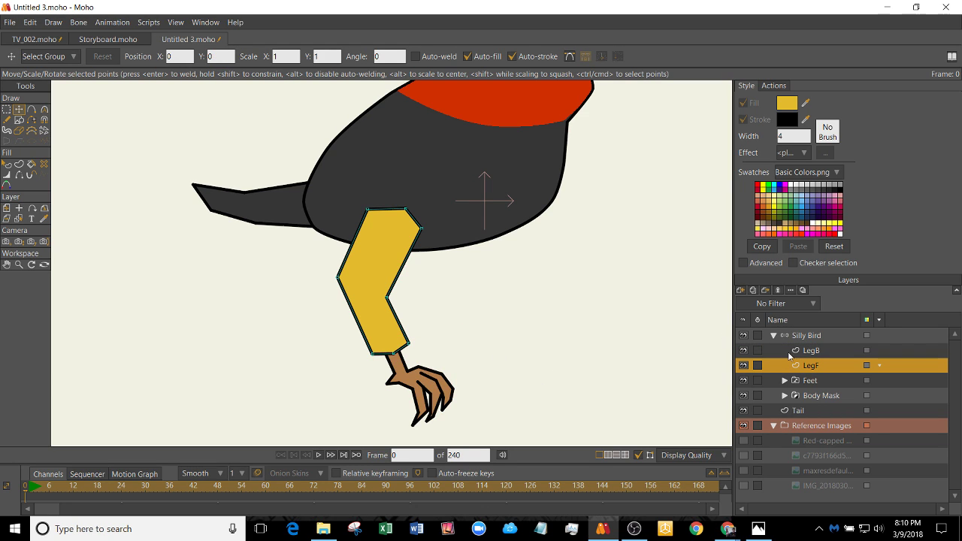
- Delete the leftover foot shape from the LegB layer so that it contains only the yellow leg
left_click(819, 354)
double_click(376, 314)
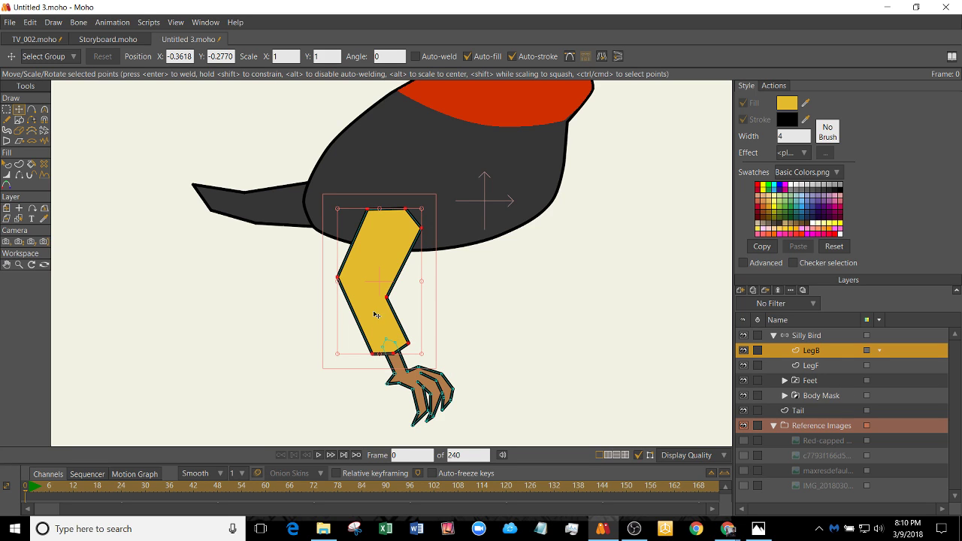
left_click(811, 365)
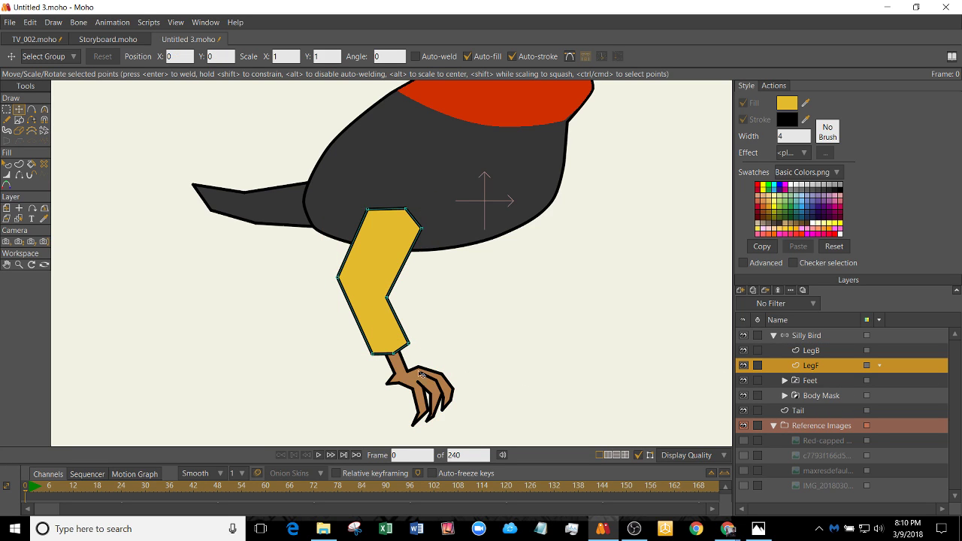
key("ctrl+a")
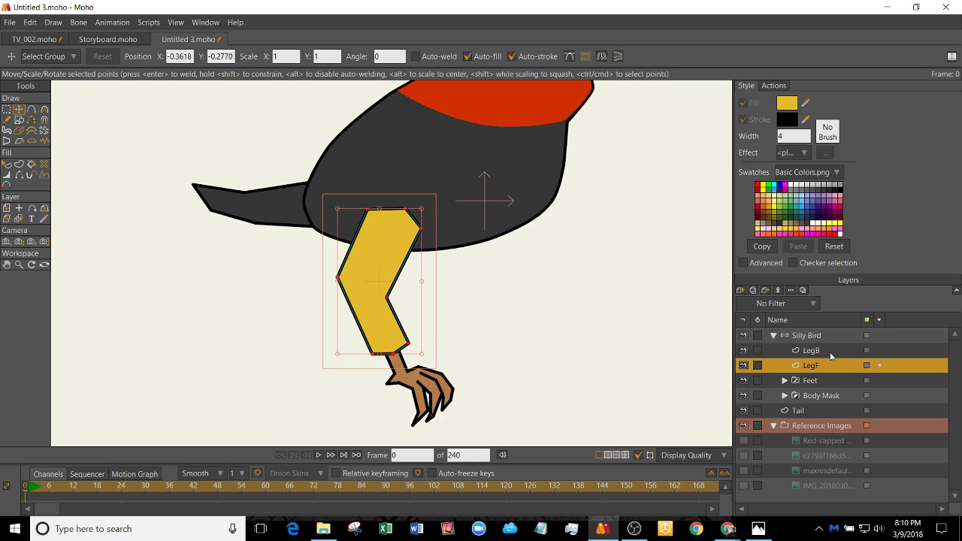
left_click(803, 352)
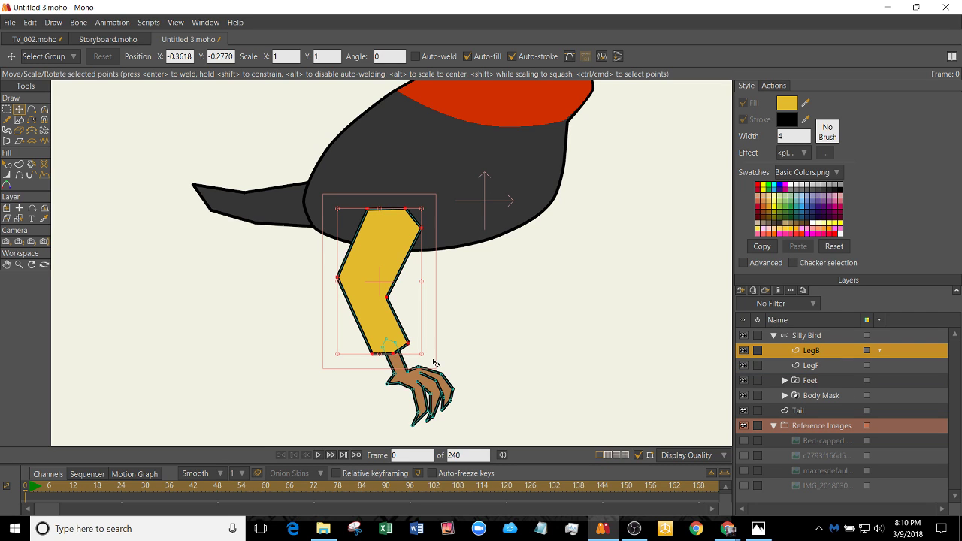
key("ctrl+a")
key("ctrl+d")
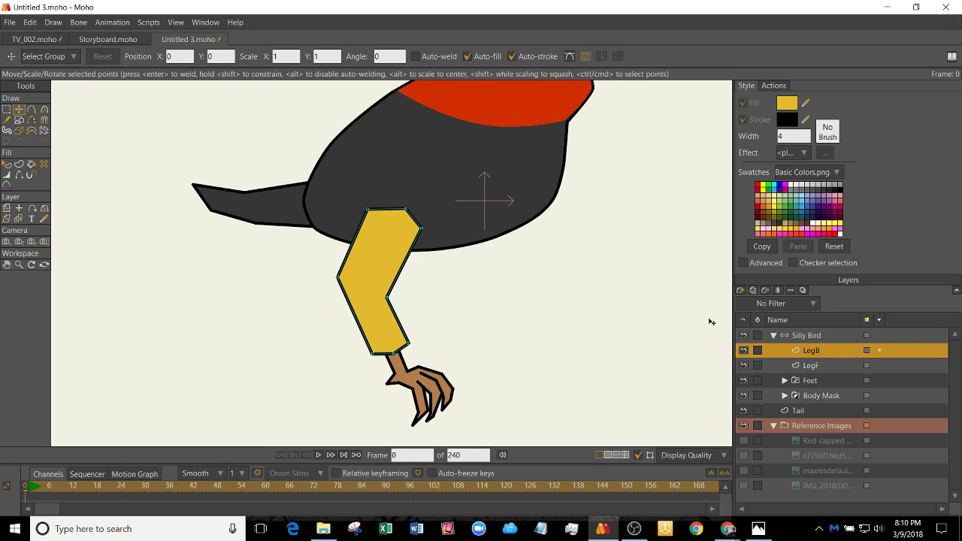
- Move the LegB layer between Body Mask and Tail, and shift its leg shape forward under the body, beside the front leg
left_click_drag(824, 352, 848, 405)
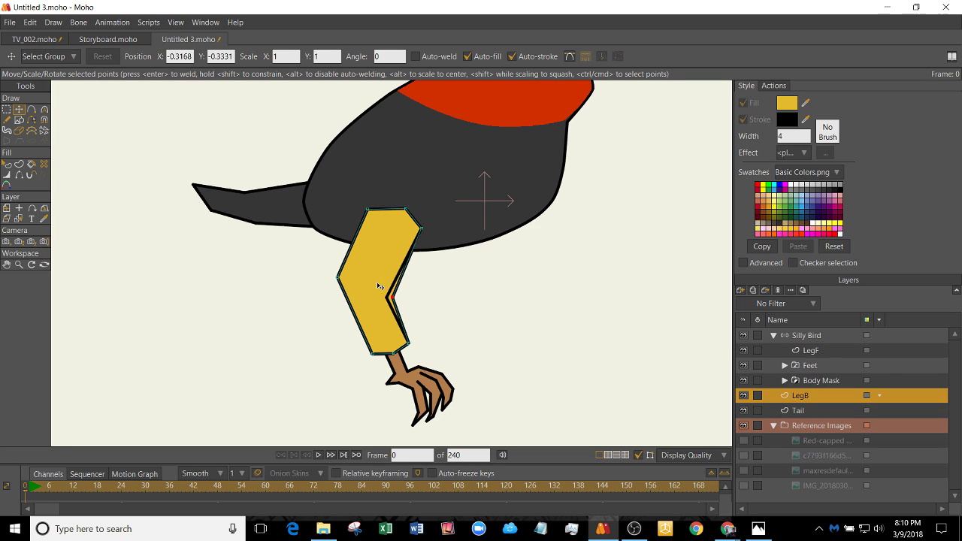
left_click_drag(367, 278, 463, 278)
key("ctrl+d")
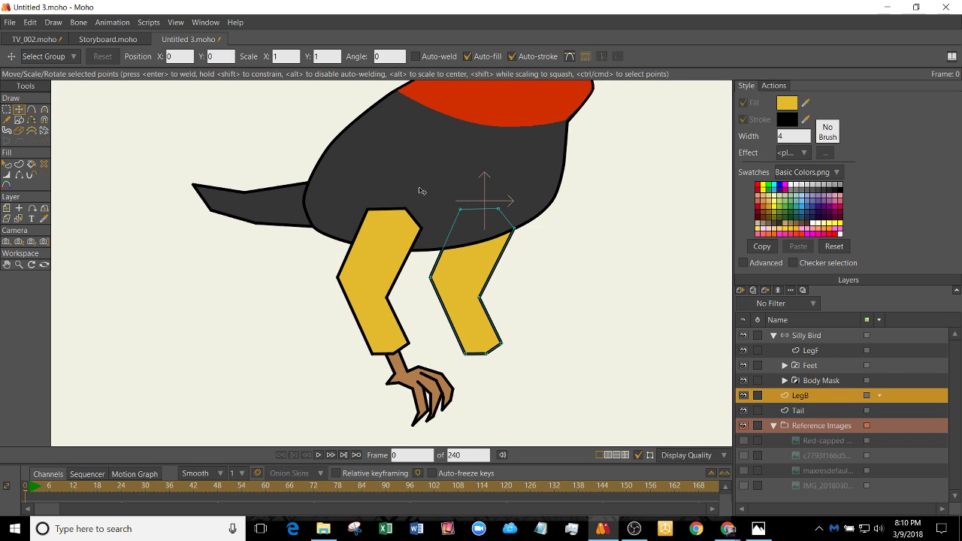
scroll(556, 290, "down", 2)
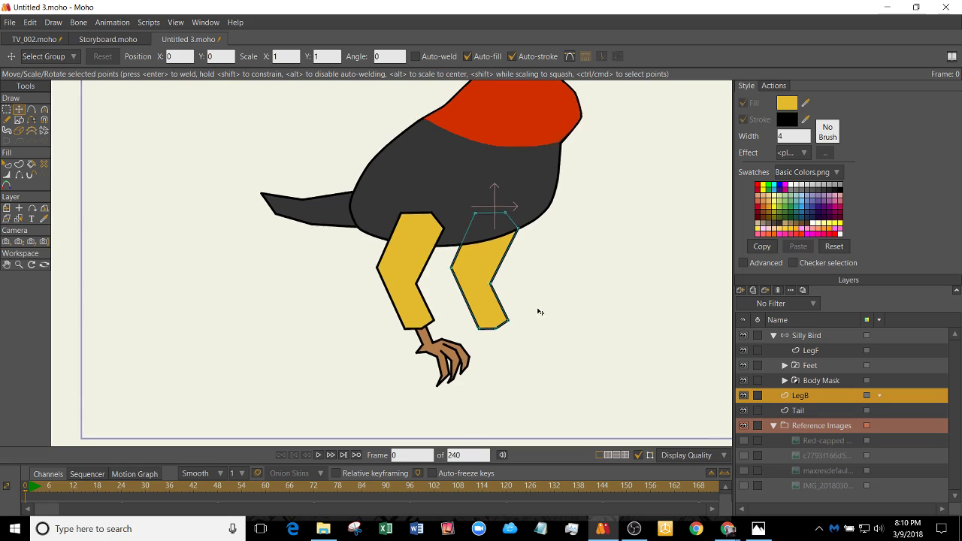
- Rename the Feet switch layer to FootF
left_click(819, 383)
left_click(797, 366)
left_click(797, 367)
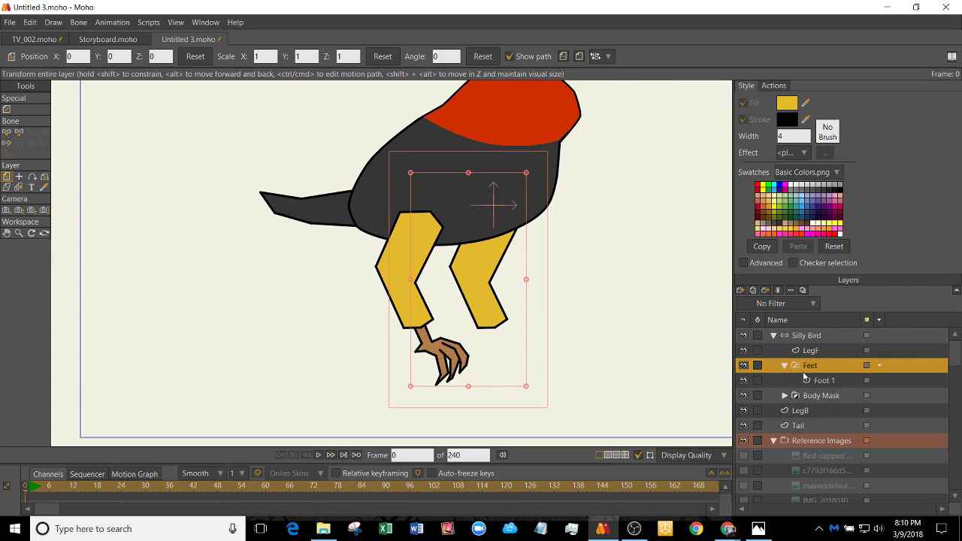
left_click(785, 366)
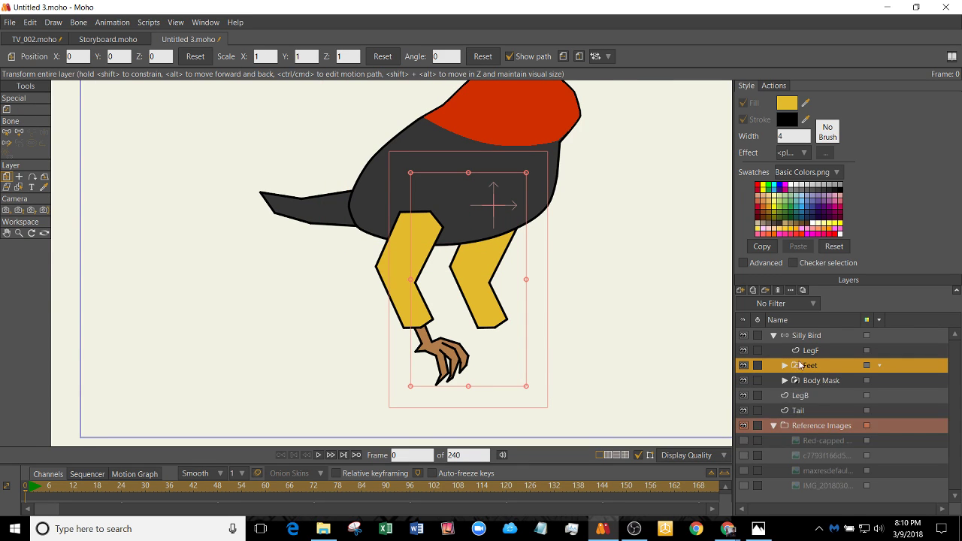
double_click(822, 366)
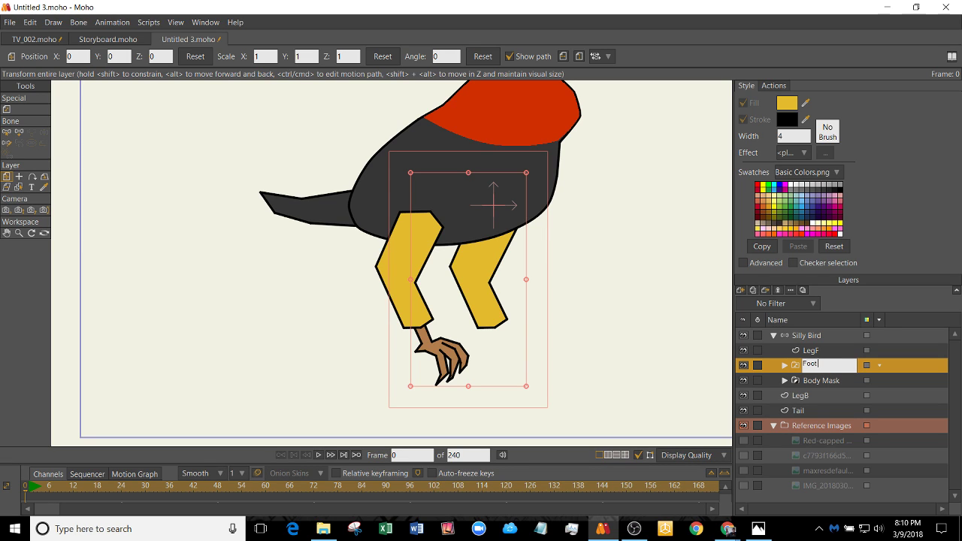
type("FootF")
key("Return")
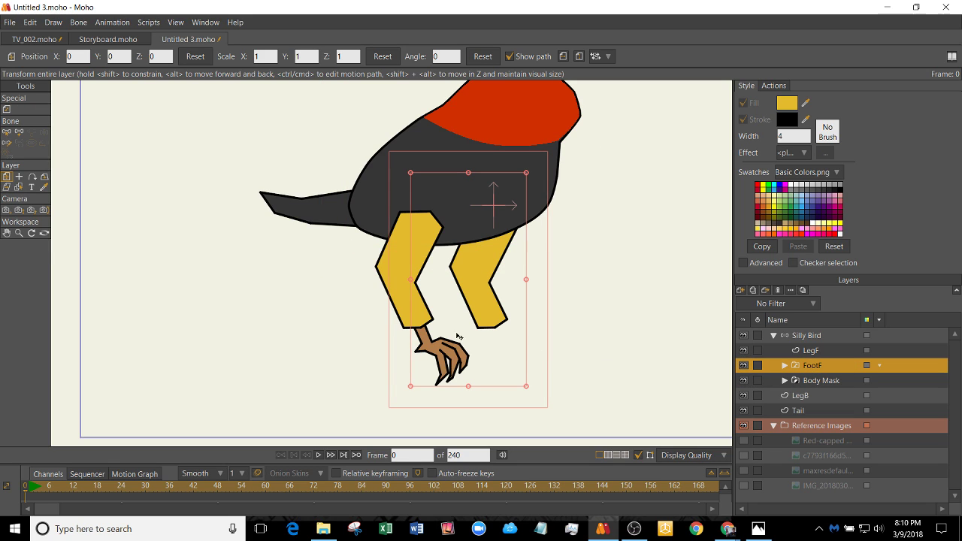
- Duplicate the FootF switch layer, place the copy between LegB and Tail, and rename it FootB
left_click(784, 367)
left_click(785, 366)
left_click(756, 292)
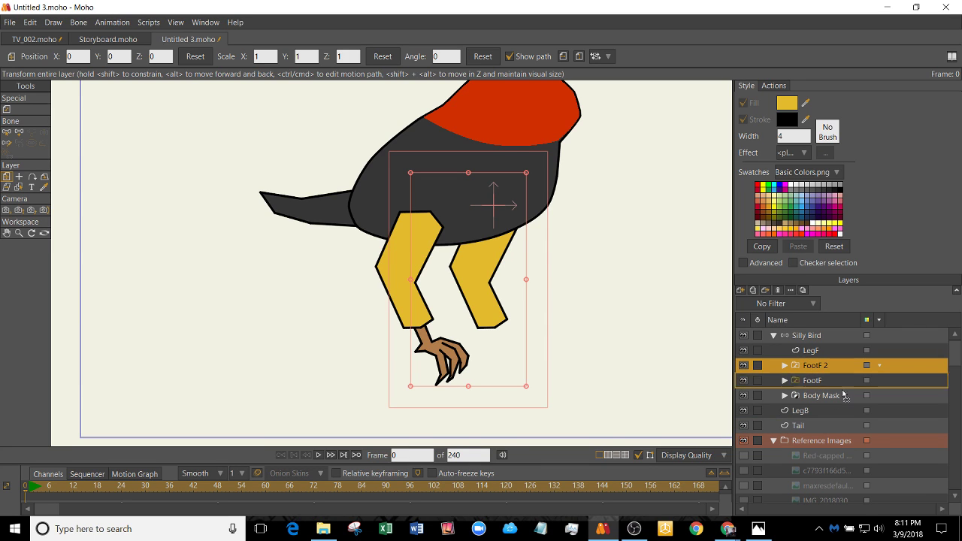
left_click_drag(843, 396, 817, 415)
double_click(819, 413)
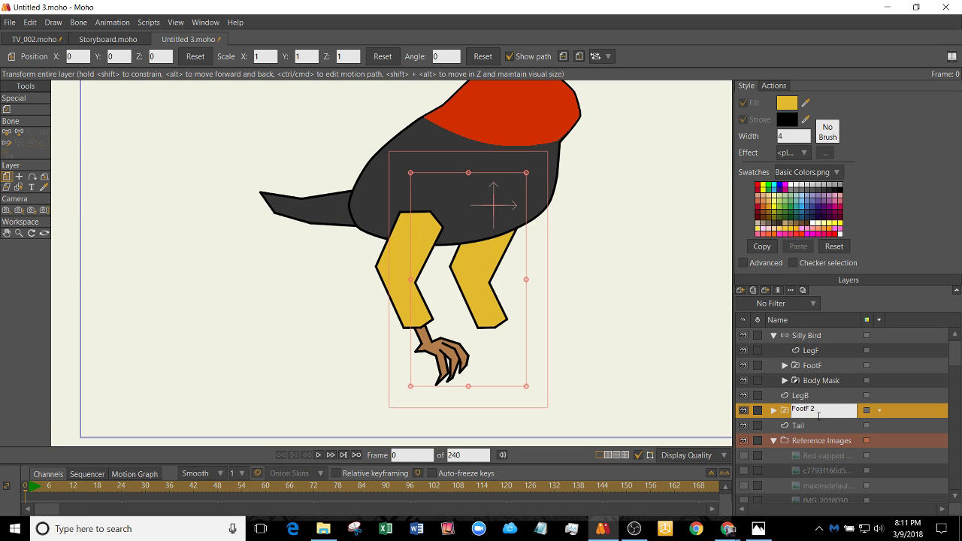
type("FootB")
key("Return")
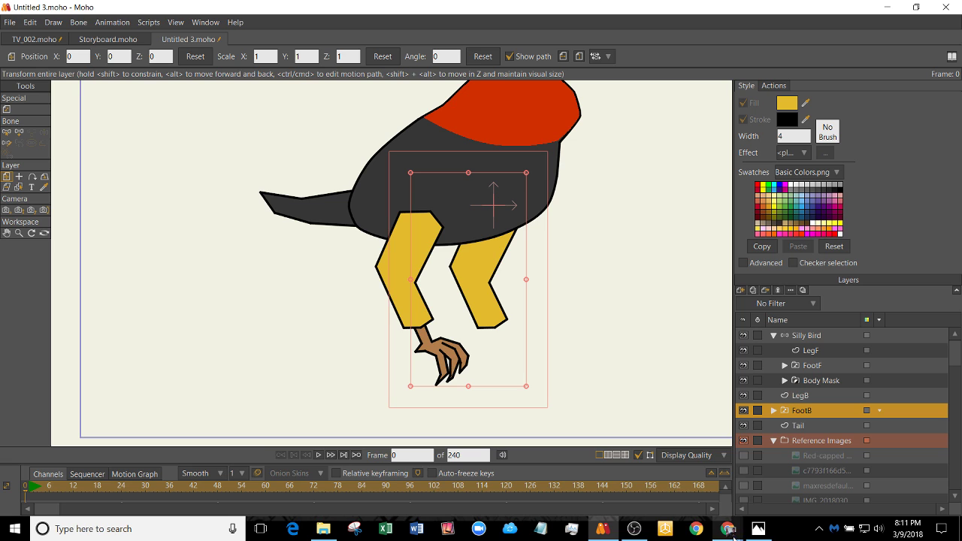
- Switch to the YouTube live chat window to read the latest viewer messages, and return to Moho
mouse_move(733, 535)
left_click(782, 481)
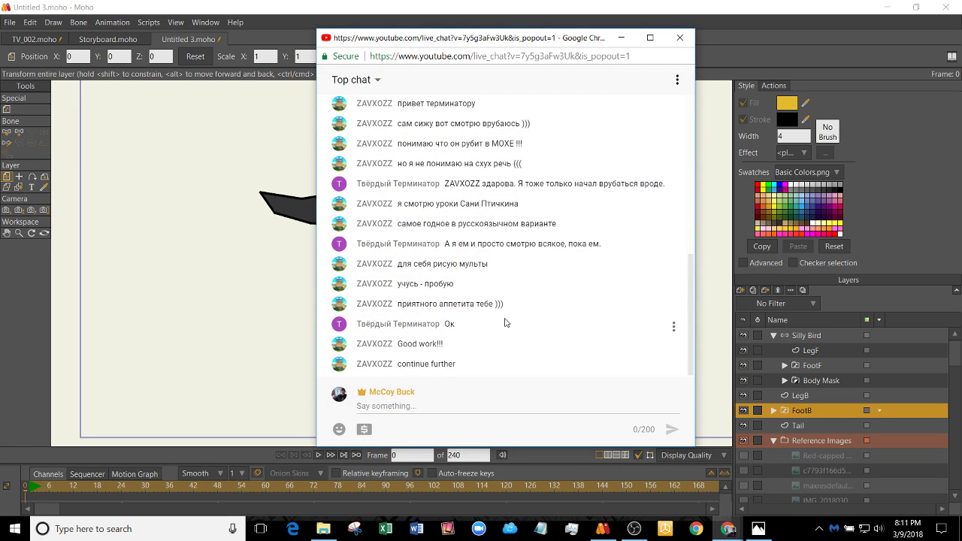
scroll(534, 317, "up", 3)
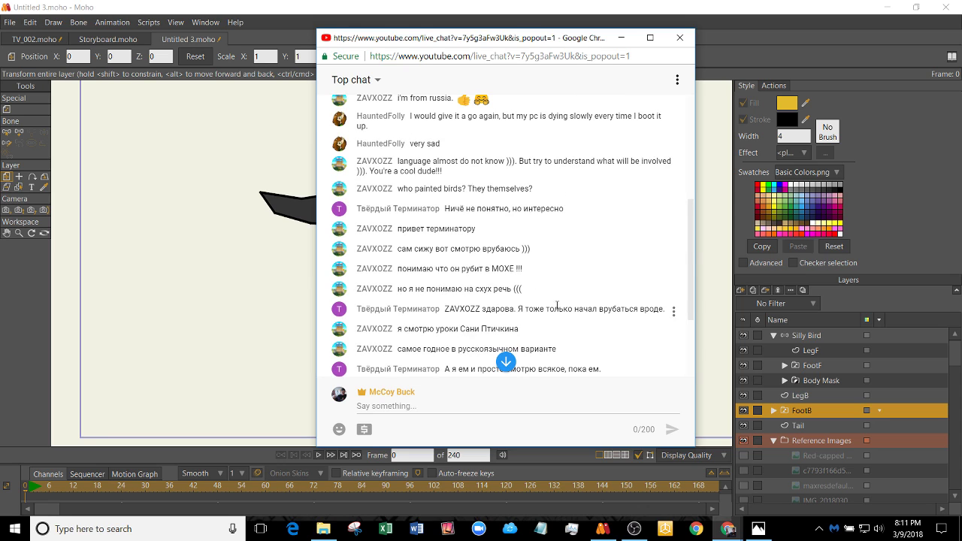
scroll(564, 306, "down", 3)
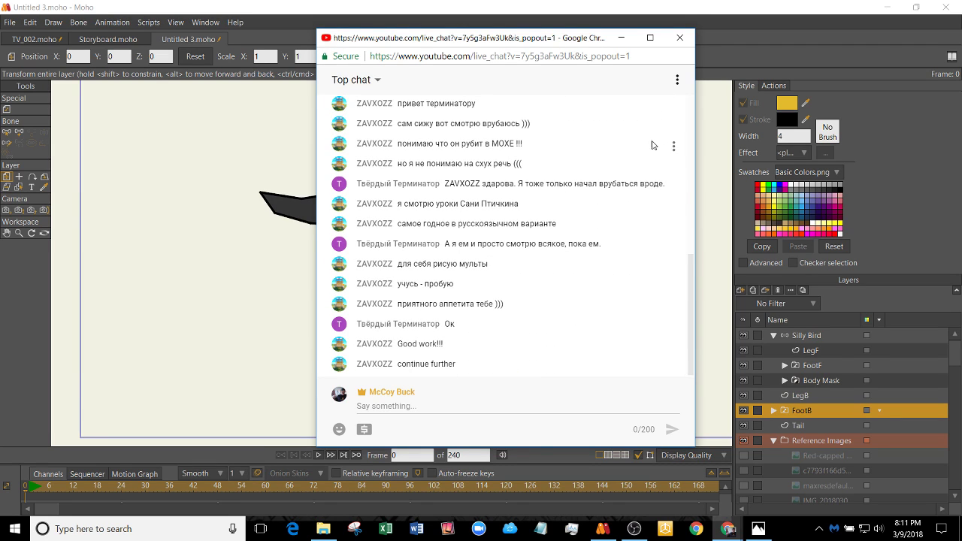
left_click(621, 38)
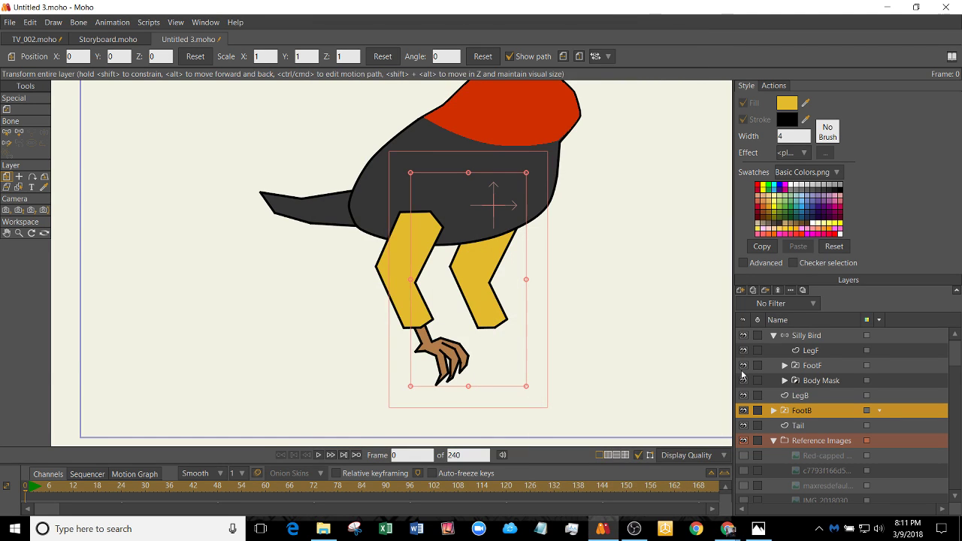
- Hide the outline along the top edge and adjoining angled edge of the yellow leg on the LegF layer
scroll(574, 283, "up", 3)
scroll(326, 272, "up", 4)
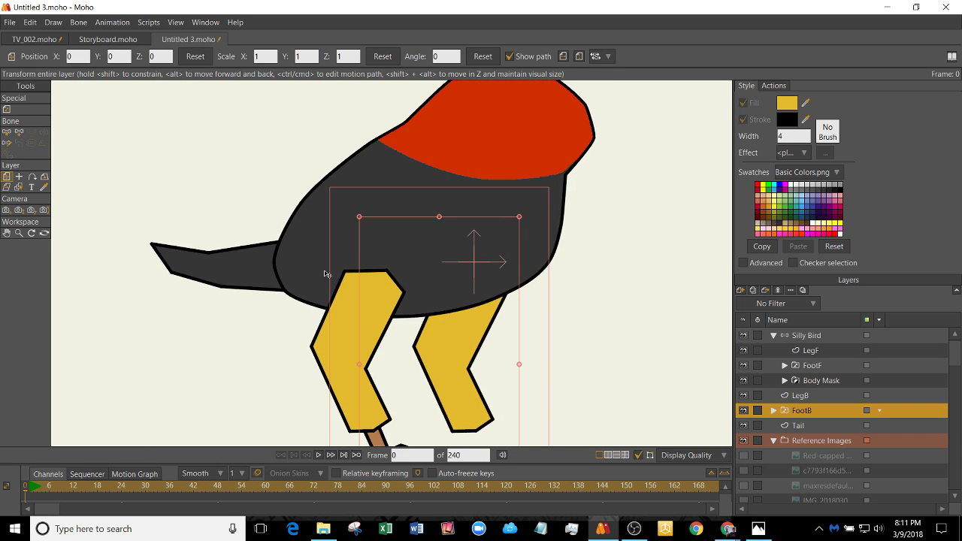
left_click(397, 303)
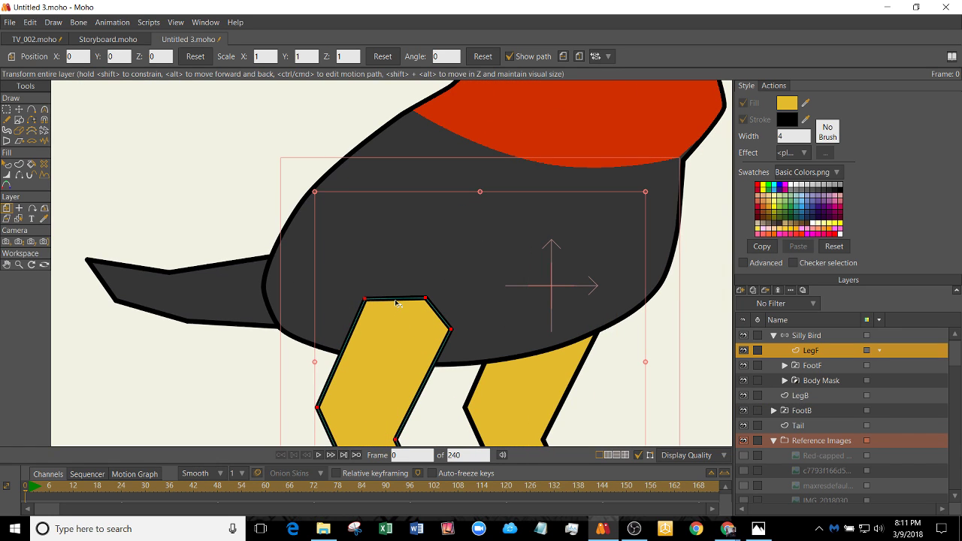
key("h")
left_click(396, 300)
left_click(433, 310)
left_click(429, 301)
key("t")
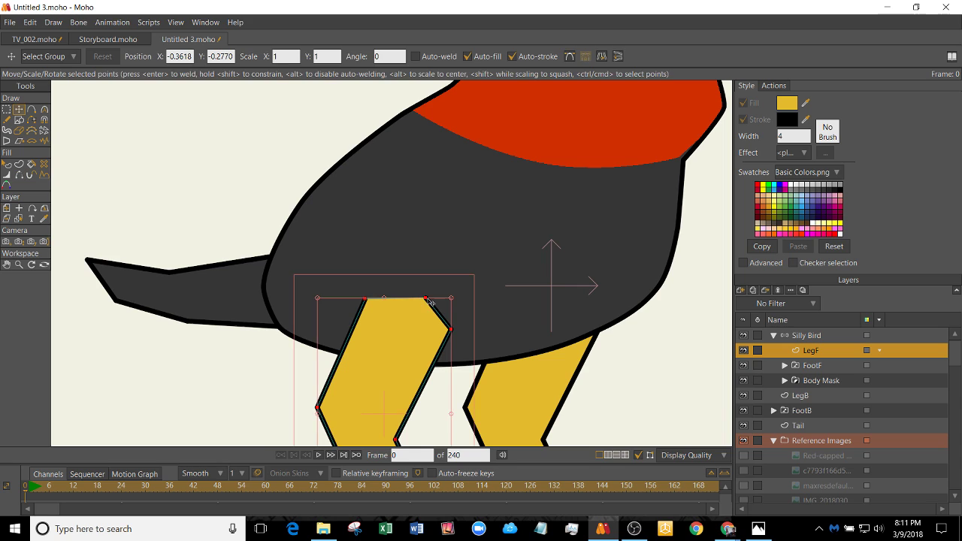
key("h")
- Round the corner point at the top of the LegF leg with the Curvature tool, and deselect the leg's points
key("t")
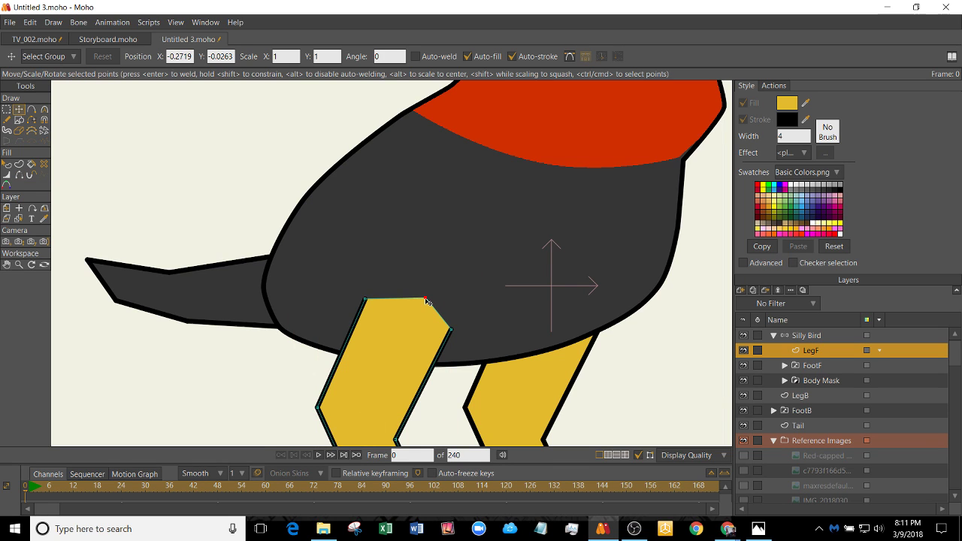
key("c")
left_click_drag(426, 301, 464, 370)
scroll(492, 274, "down", 3)
key("t")
left_click(635, 322)
left_click_drag(551, 315, 500, 261)
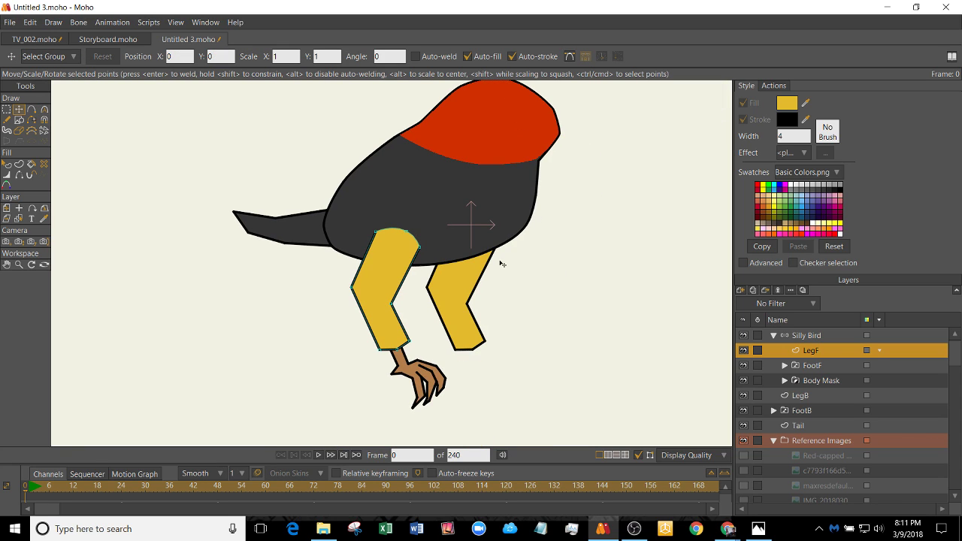
left_click_drag(498, 211, 478, 256)
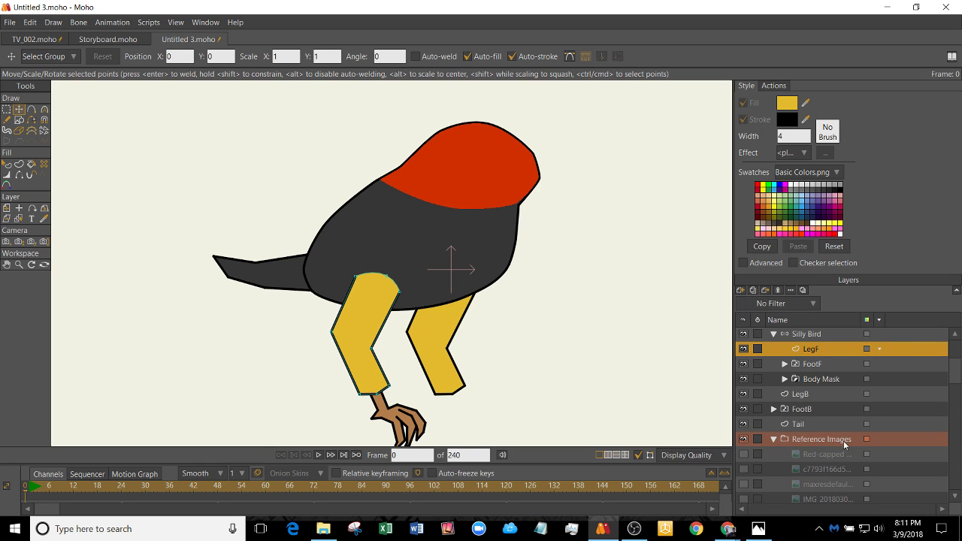
- Briefly show the bird photos in the Reference Images group to compare them with the drawn bird
scroll(771, 474, "down", 1)
left_click(744, 460)
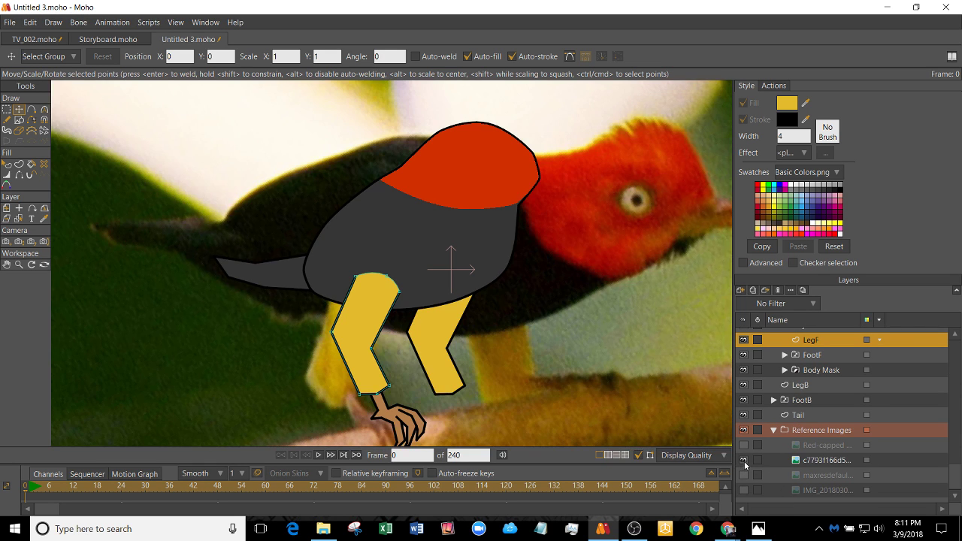
left_click(744, 460)
left_click(742, 444)
left_click(742, 444)
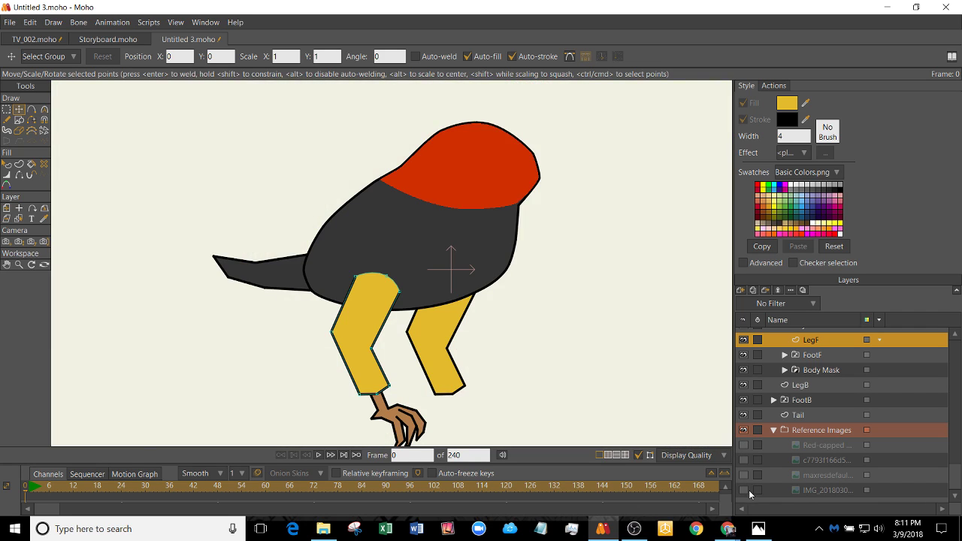
- Show the pencil-sketch reference image IMG_2018030... and hide the Silly Bird group to expose the sketch
left_click(747, 490)
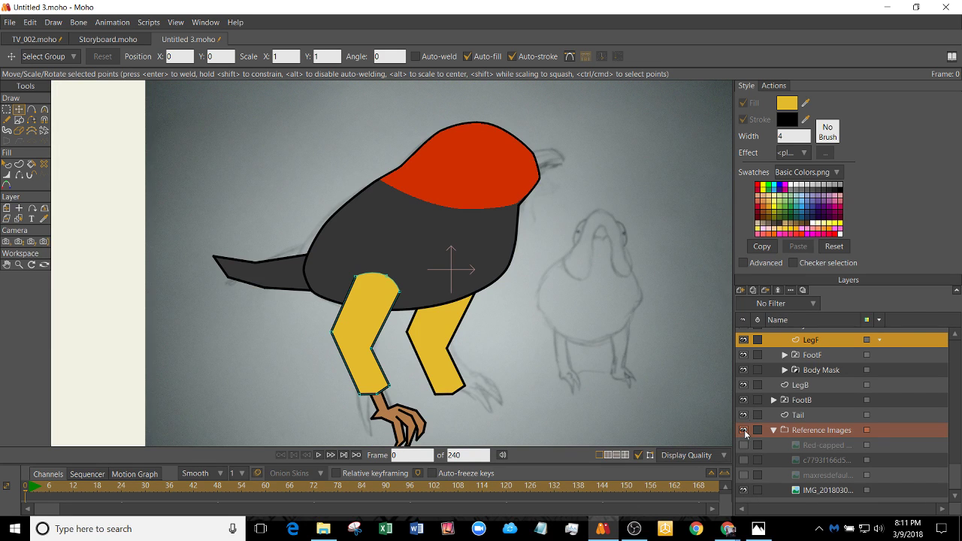
scroll(748, 348, "up", 1)
left_click(744, 336)
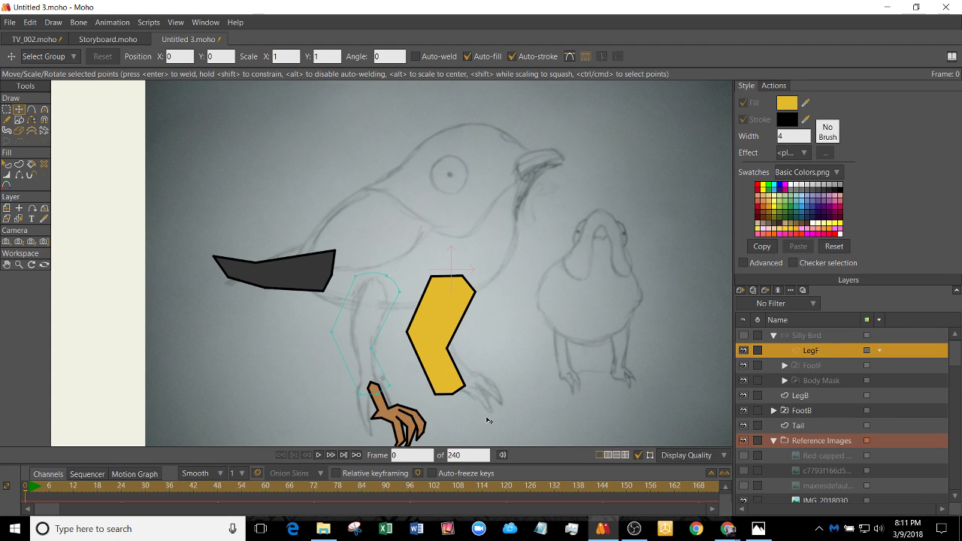
- Examine the bird's head and body poses in the Storyboard.moho panels, and return to the Untitled 3.moho sketch
left_click(106, 39)
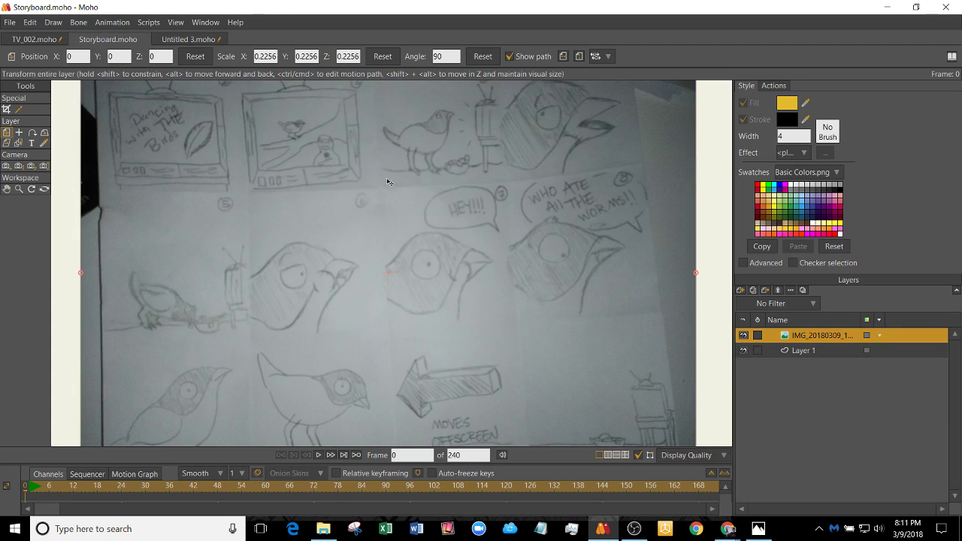
scroll(387, 182, "up", 3)
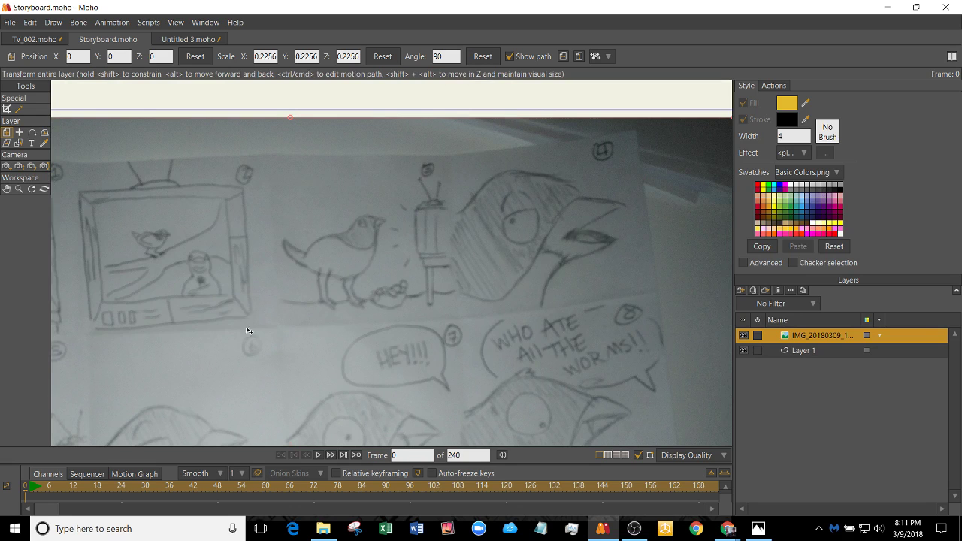
scroll(247, 331, "up", 2)
scroll(344, 221, "down", 2)
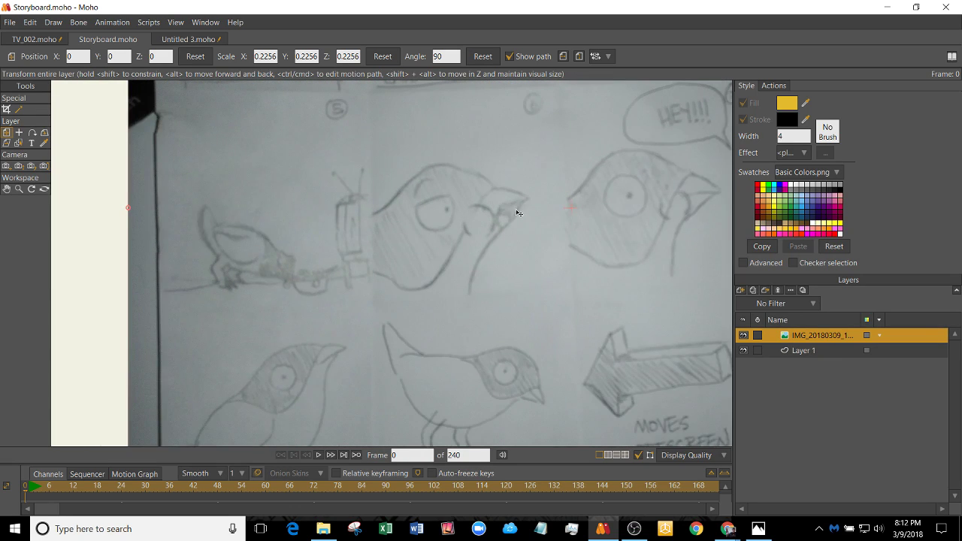
scroll(481, 225, "down", 2)
scroll(461, 277, "down", 1)
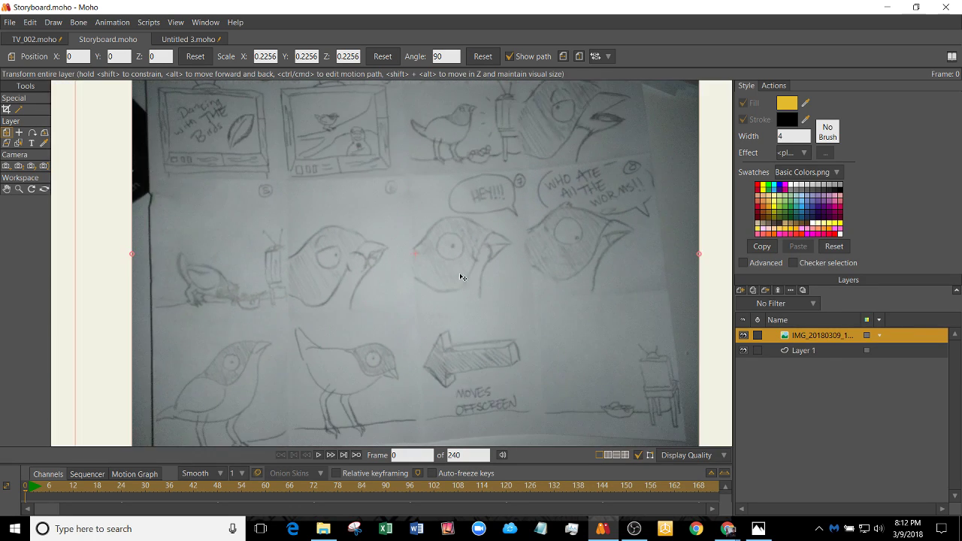
left_click_drag(346, 303, 339, 350)
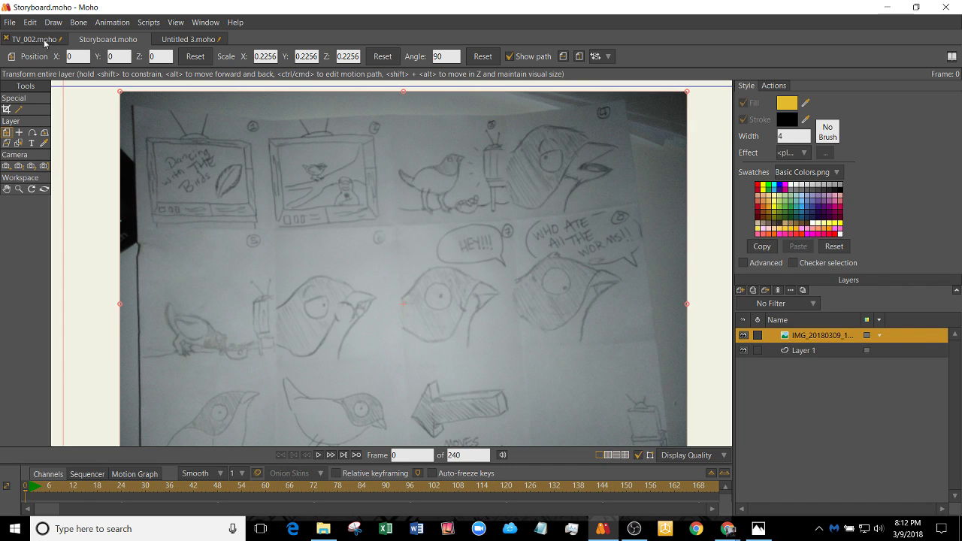
left_click(34, 39)
left_click(188, 39)
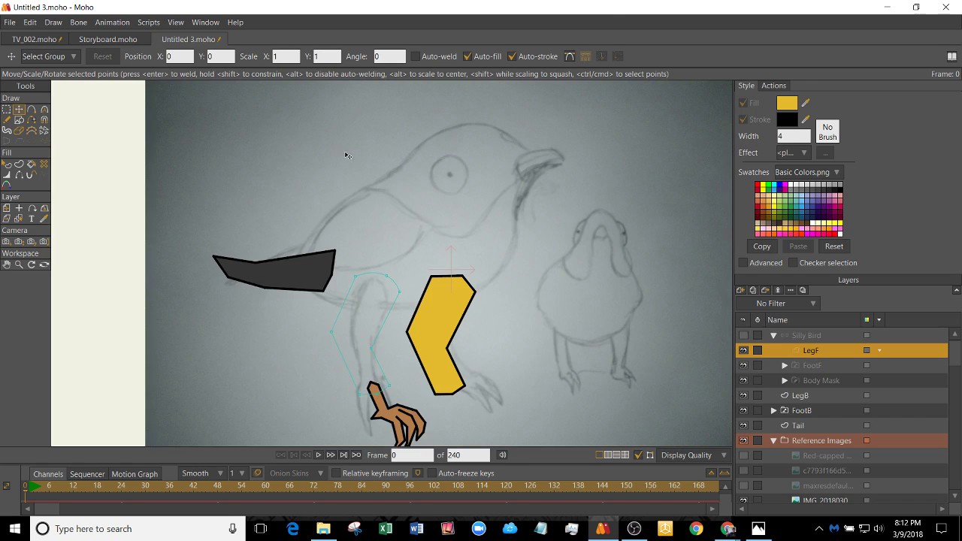
scroll(554, 263, "up", 5)
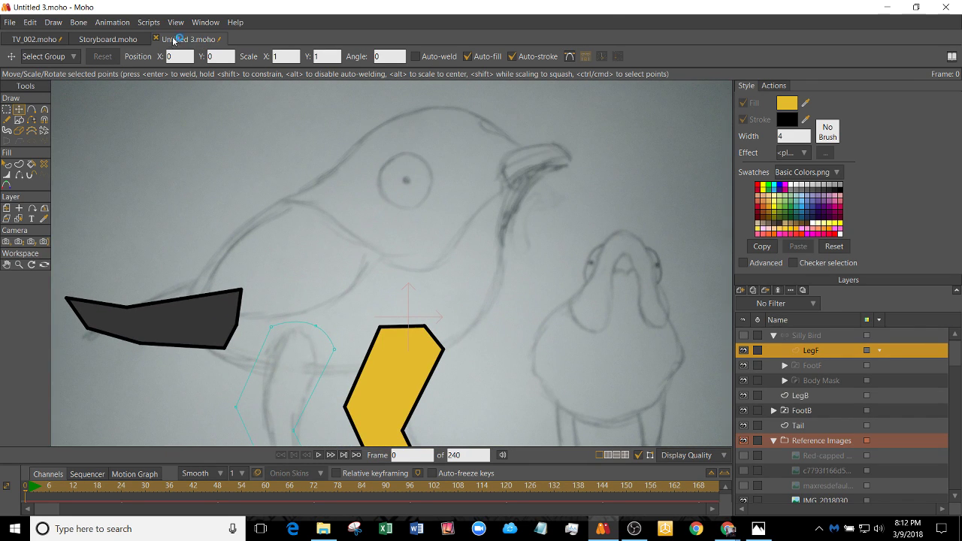
- Save the untitled bird project as Bird_001 in the Assets folder inside Silly Bird
left_click(10, 22)
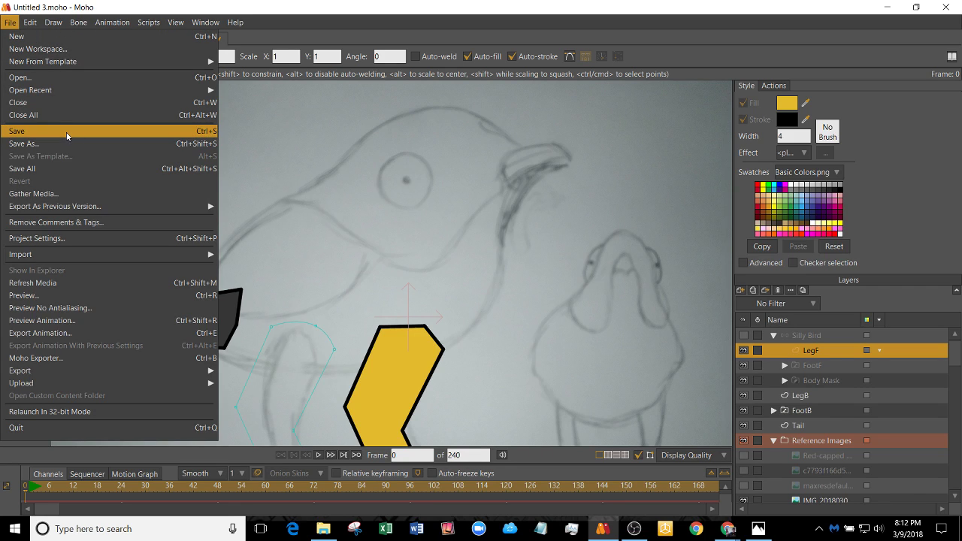
left_click(67, 134)
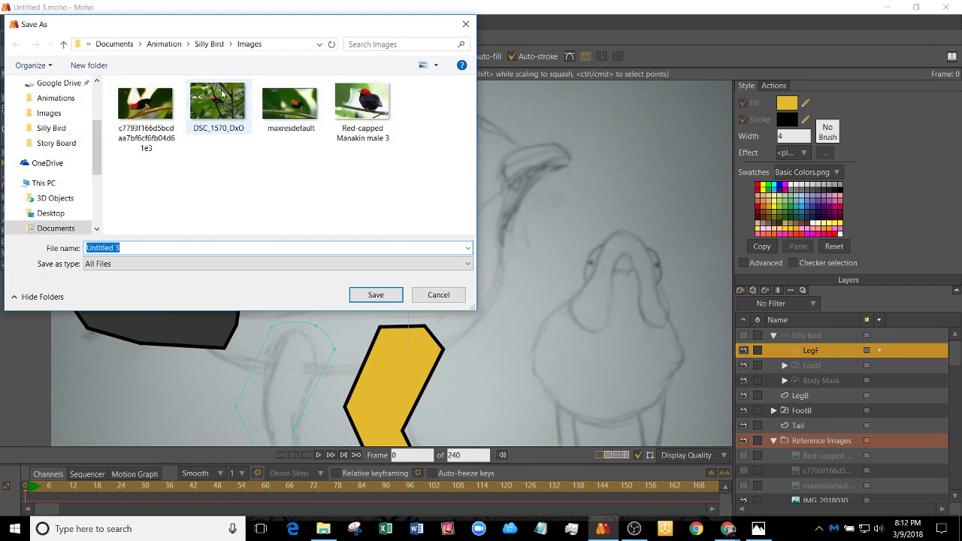
left_click(210, 44)
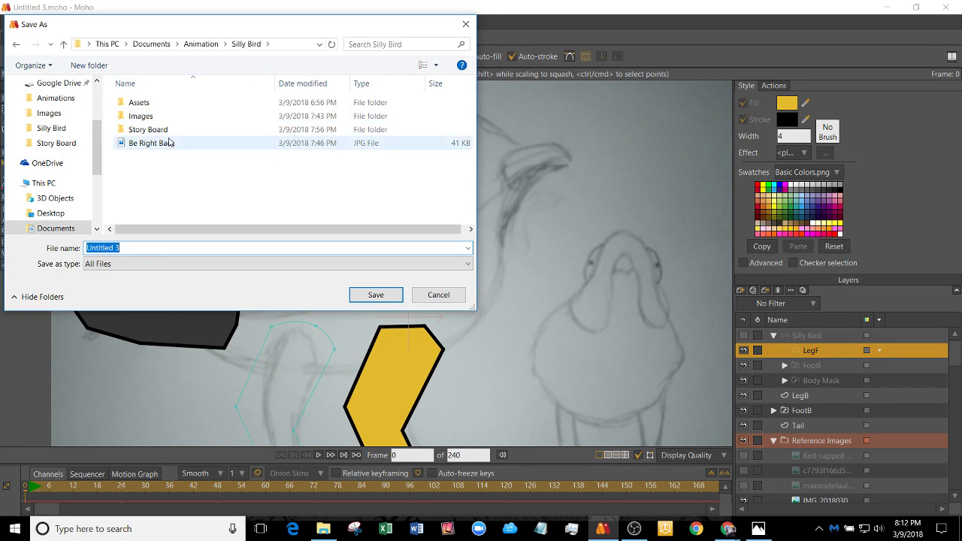
double_click(139, 103)
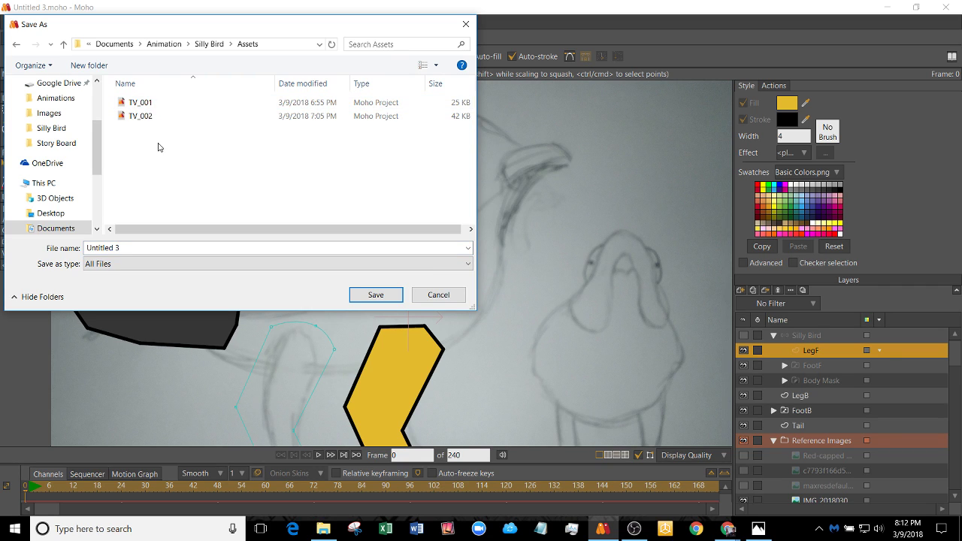
left_click(138, 248)
type("Bird_001")
key("Return")
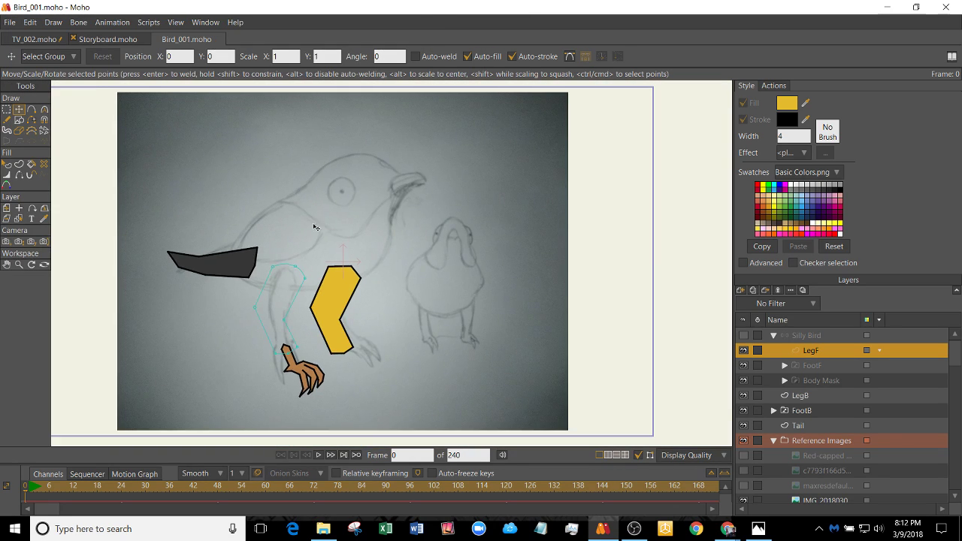
- Show the Silly Bird layer again and add a new vector layer named Eye inside it above LegF
left_click(743, 336)
scroll(368, 280, "up", 2)
scroll(441, 317, "up", 3)
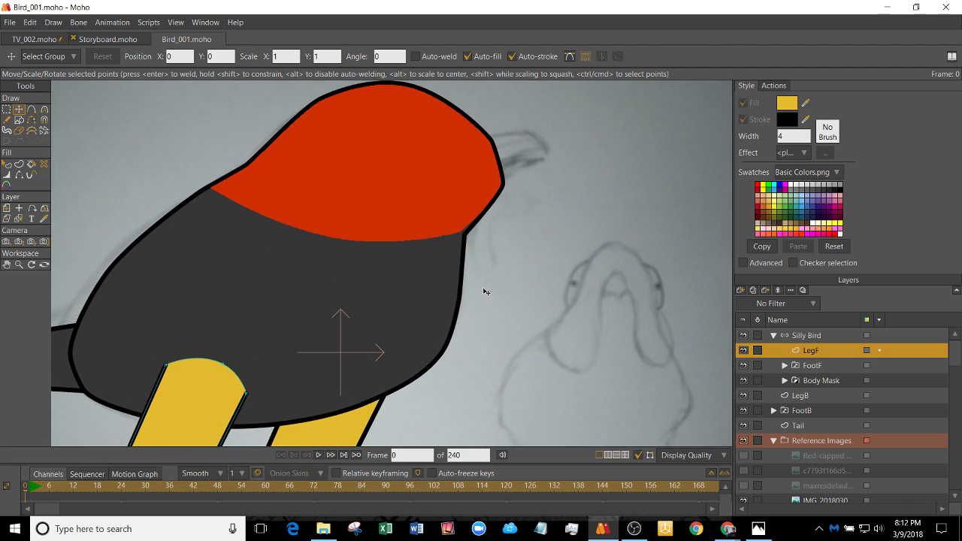
scroll(521, 188, "up", 3)
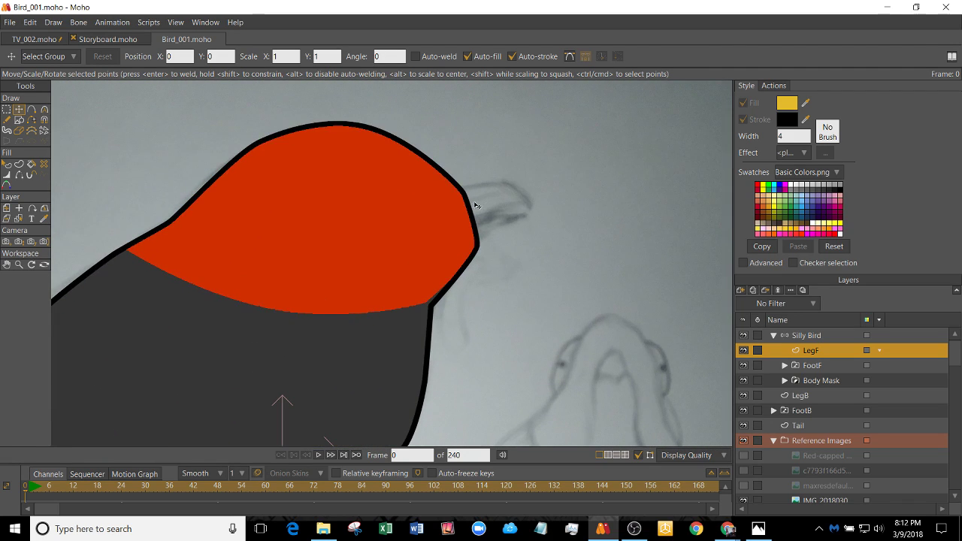
left_click(741, 292)
left_click(751, 300)
double_click(811, 354)
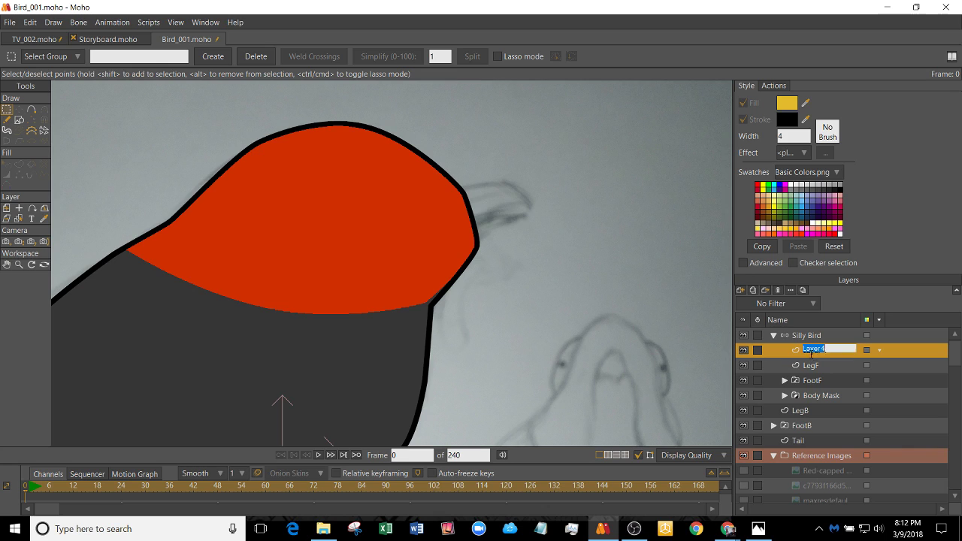
type("Eye")
key("Return")
scroll(340, 304, "up", 3)
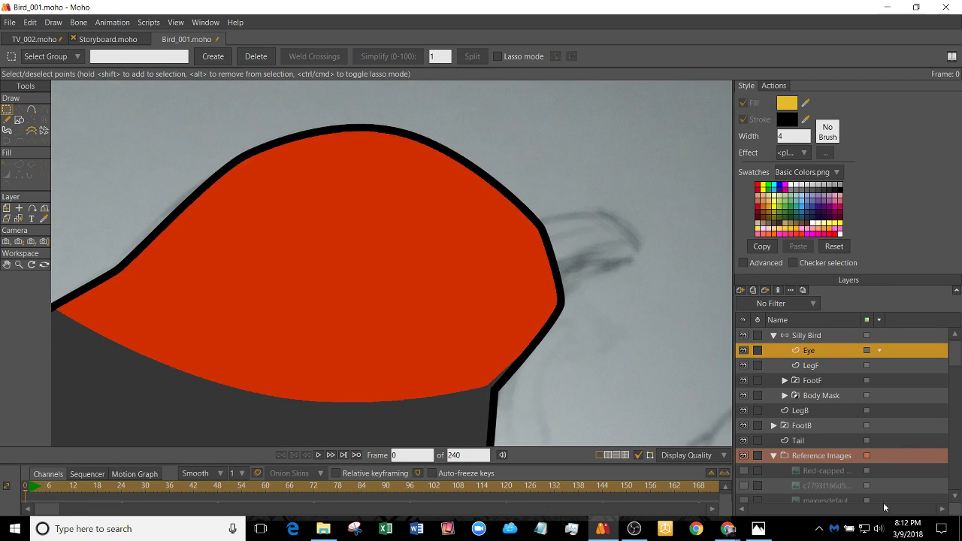
- Hide the Silly Bird layer to uncover the sketched head and eye in the reference drawing
left_click_drag(957, 366, 950, 387)
scroll(780, 358, "up", 1)
left_click(744, 336)
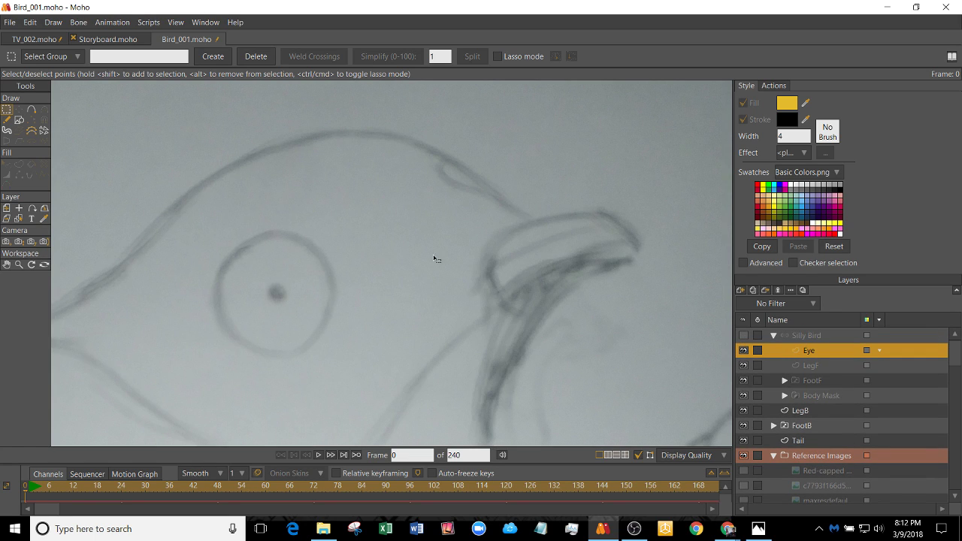
key("Page_Up")
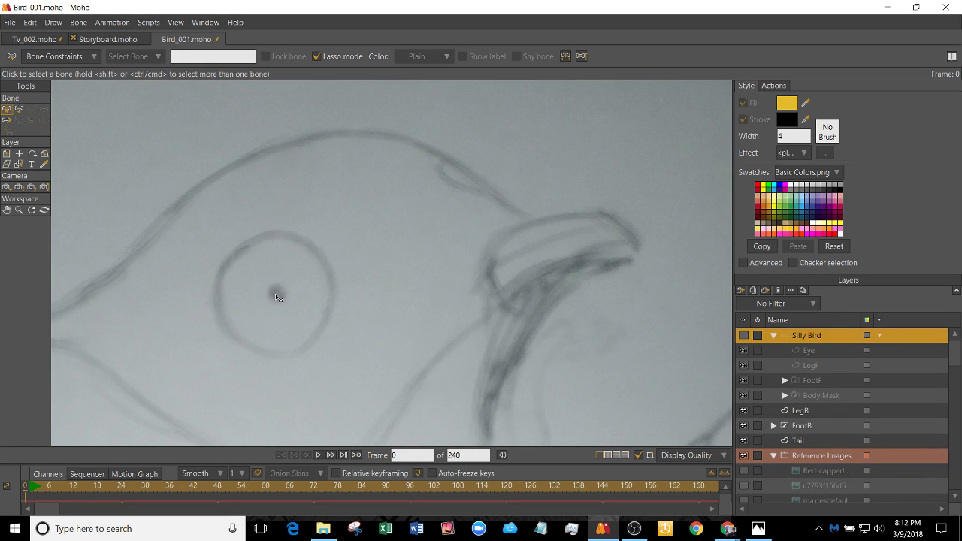
- Trace the sketched eye on the Eye layer with a light grey circle without stroke and show Silly Bird again
left_click(812, 351)
left_click(19, 121)
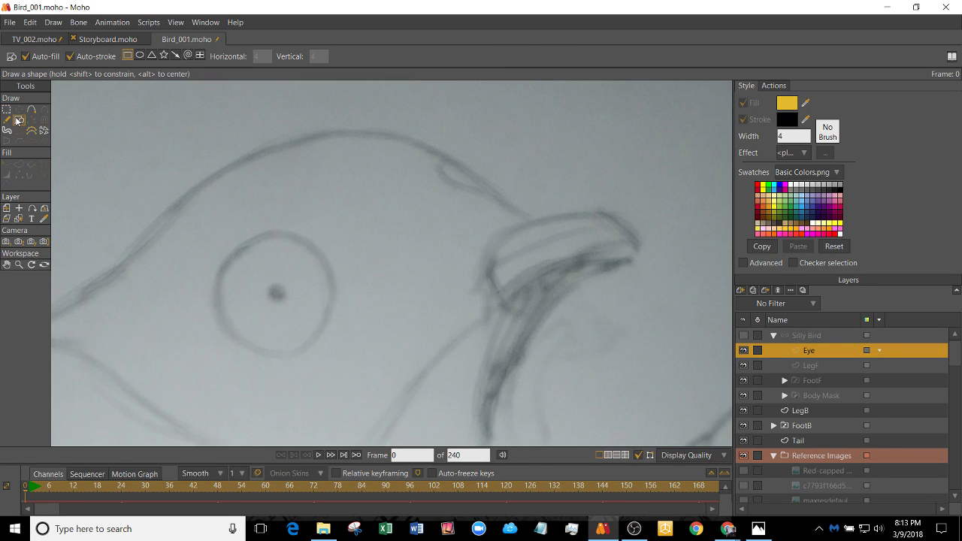
left_click(139, 56)
left_click(71, 57)
left_click(799, 186)
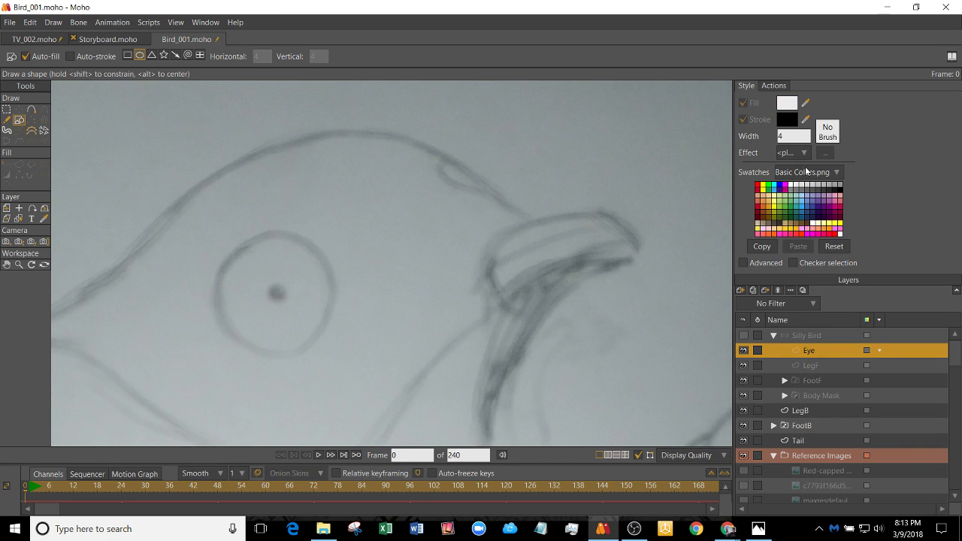
left_click(803, 187)
left_click_drag(332, 342, 332, 342)
key("ctrl+z")
left_click_drag(276, 292, 336, 353)
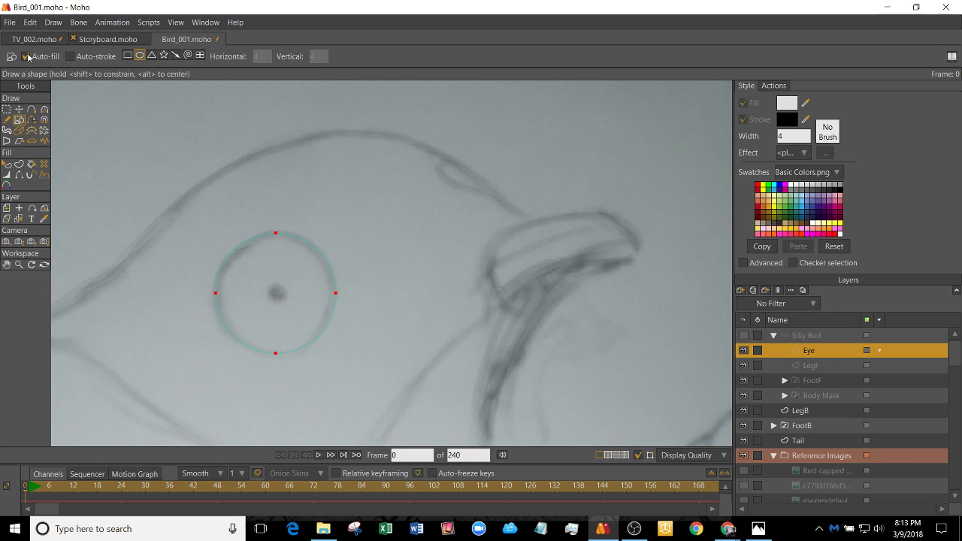
left_click(745, 336)
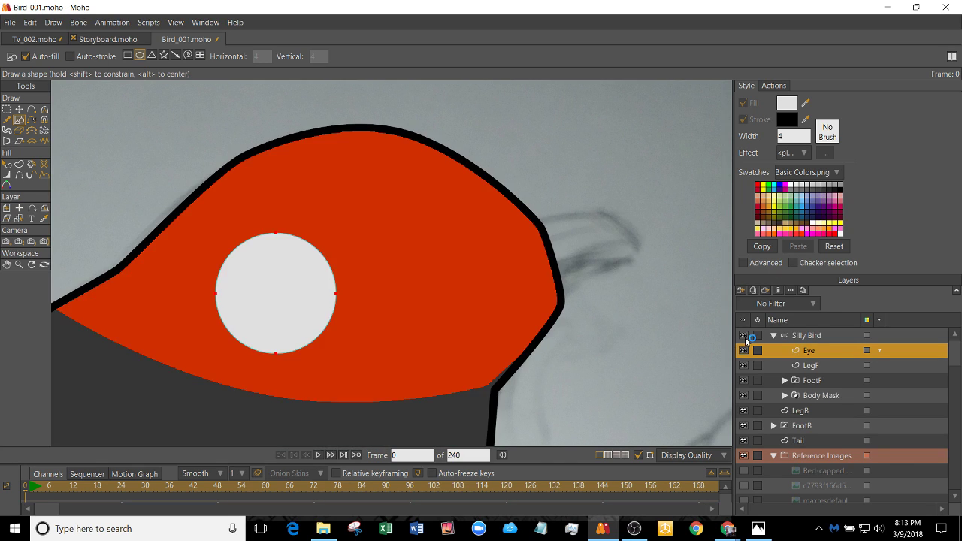
- Hide Silly Bird again and add a vector layer named Pupil above the Eye layer
left_click(745, 337)
scroll(271, 290, "up", 2)
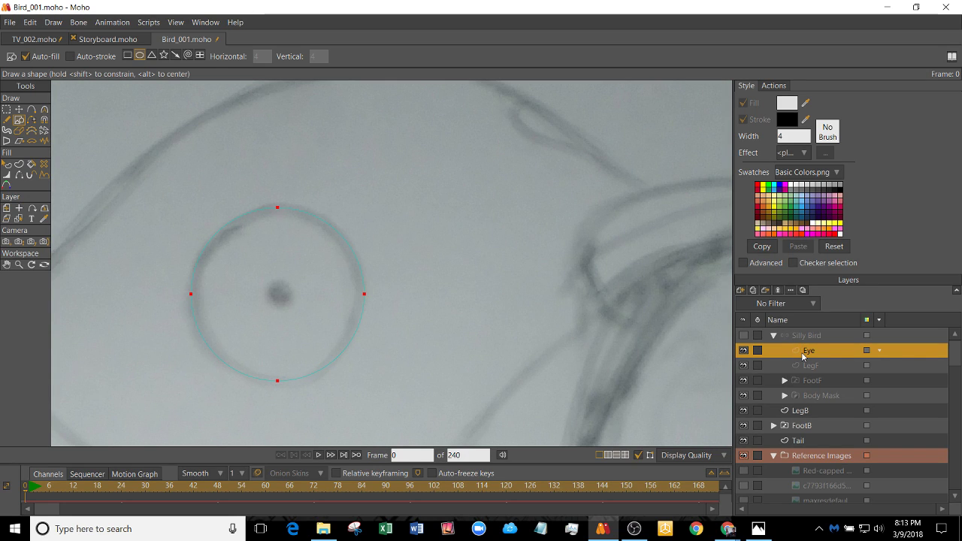
left_click(741, 291)
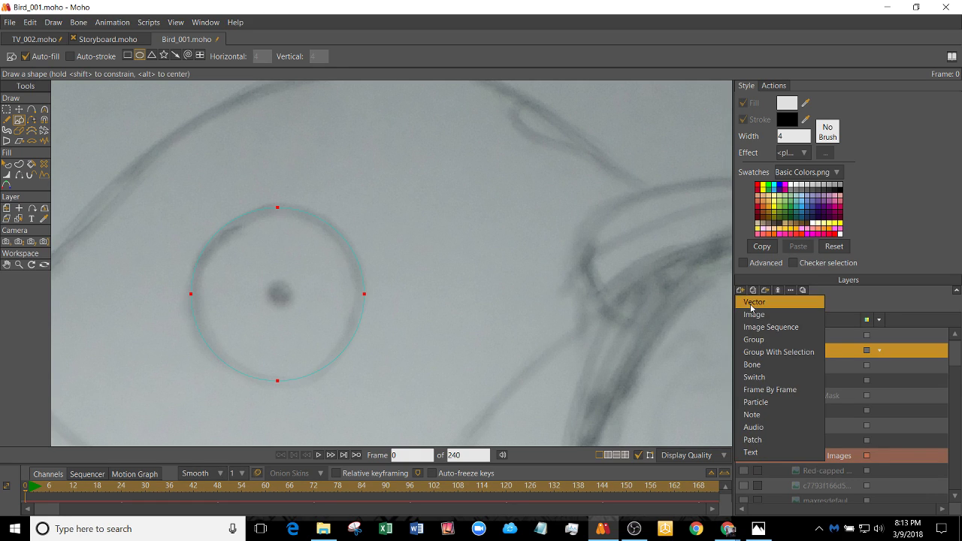
left_click(752, 309)
double_click(817, 352)
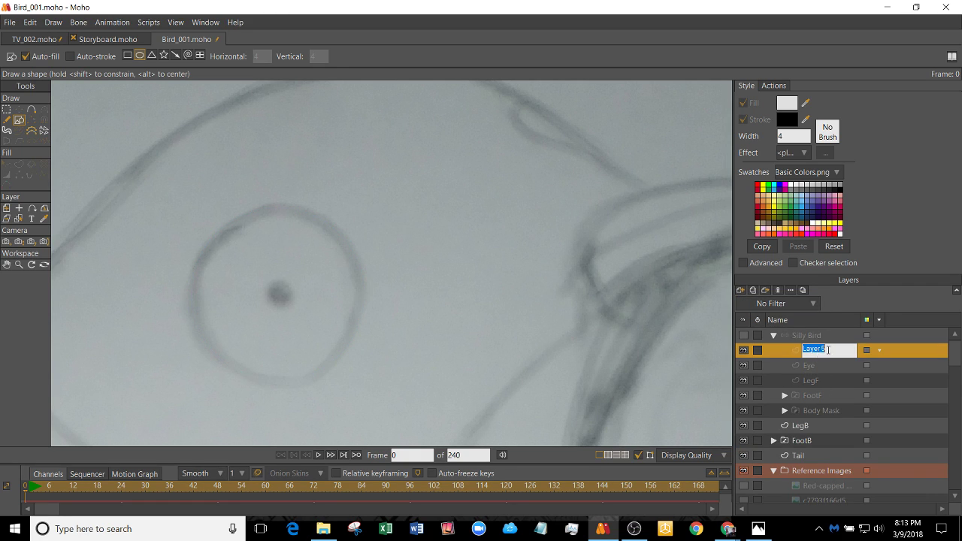
type("F")
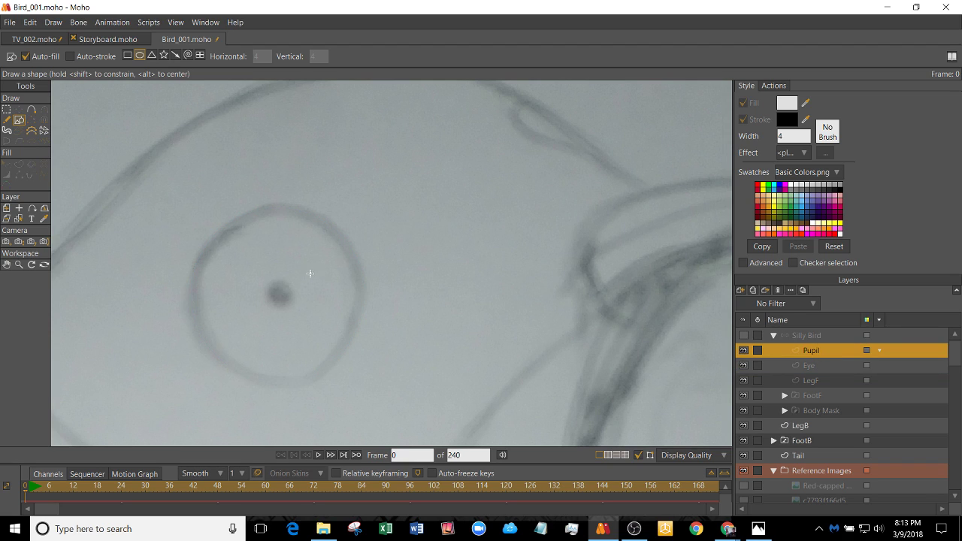
- Draw a small circle over the sketched pupil on the Pupil layer and select its edges for a new shape
left_click_drag(279, 293, 293, 308)
key("ctrl+z")
key("u")
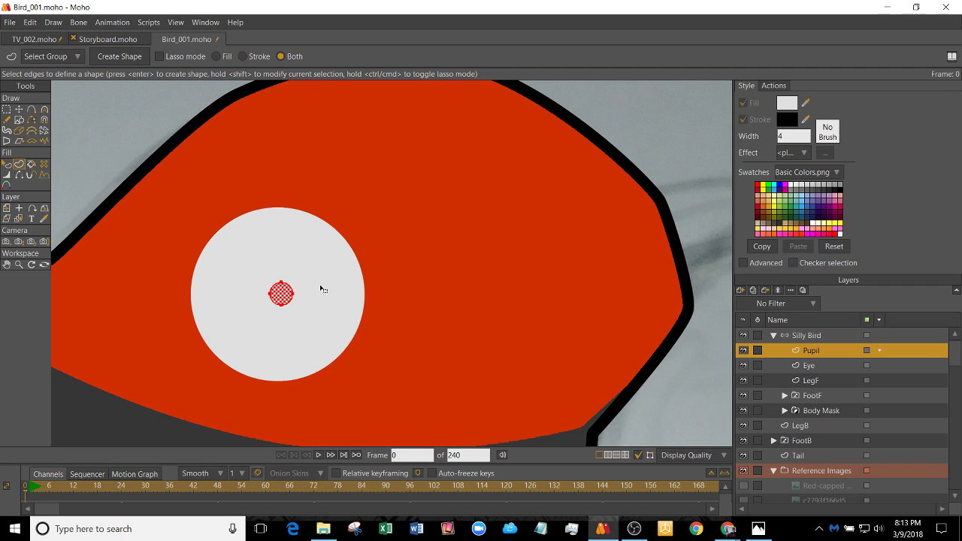
- Turn the pupil circle into a fill-only shape in very dark grey
left_click(788, 106)
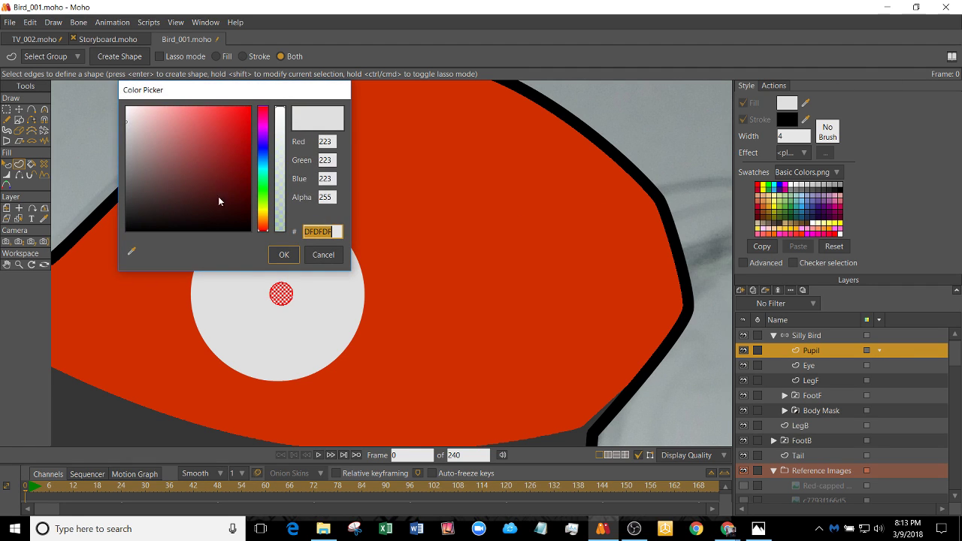
left_click_drag(218, 196, 126, 215)
left_click(284, 255)
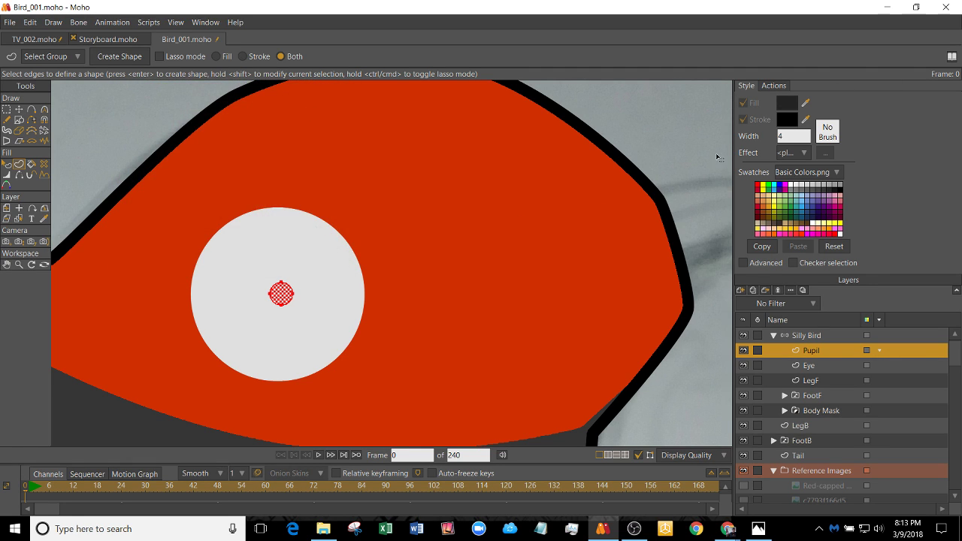
left_click(218, 56)
left_click(139, 57)
scroll(430, 283, "down", 10)
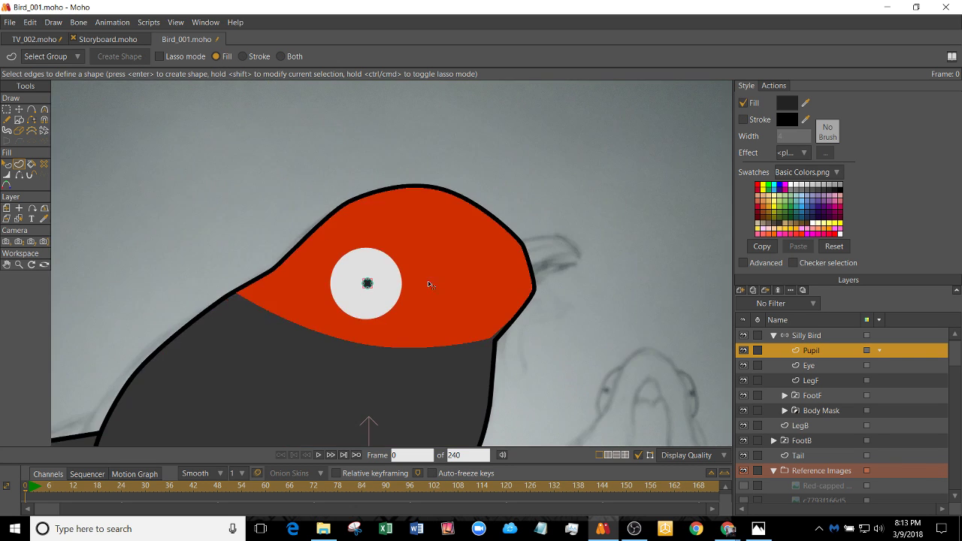
scroll(410, 260, "up", 10)
- Select the light grey eye circle and turn on its black stroke
key("q")
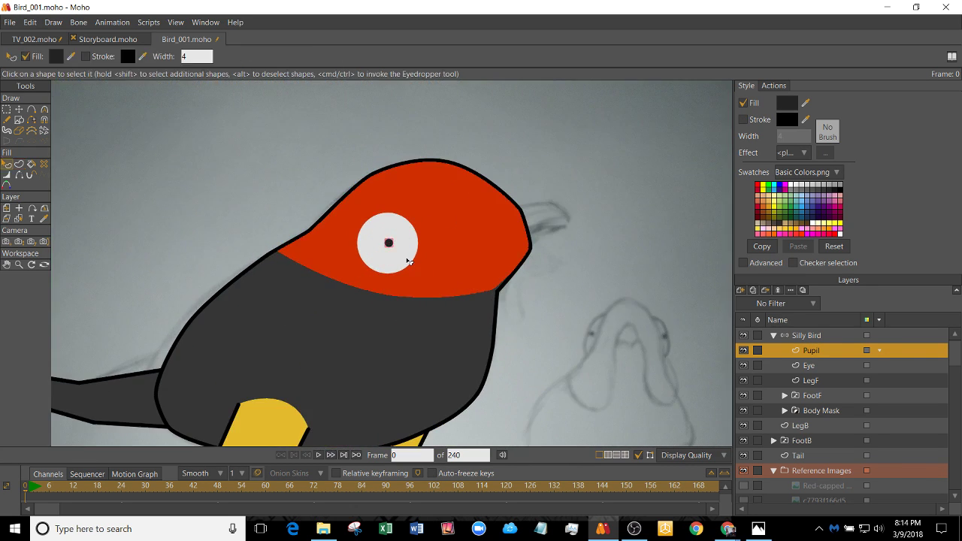
left_click(403, 263)
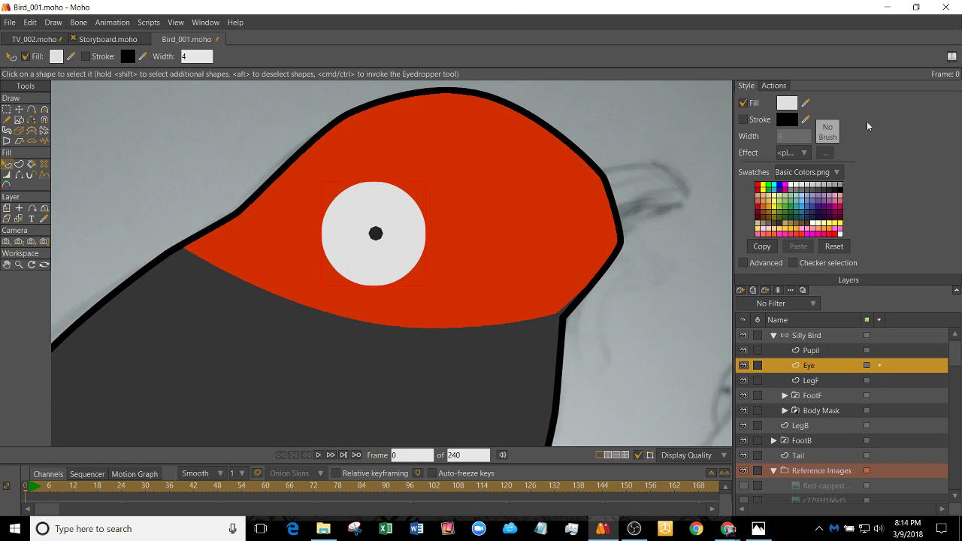
left_click(743, 119)
- Examine how the outlined eye and its pupil look against the bird's head and body
scroll(329, 241, "down", 2)
scroll(325, 240, "down", 2)
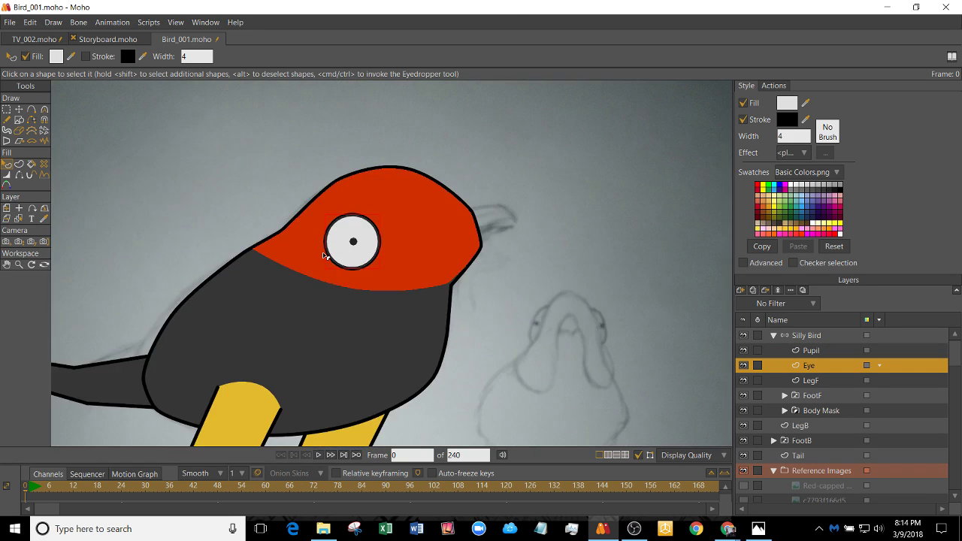
scroll(328, 256, "up", 3)
scroll(337, 261, "down", 1)
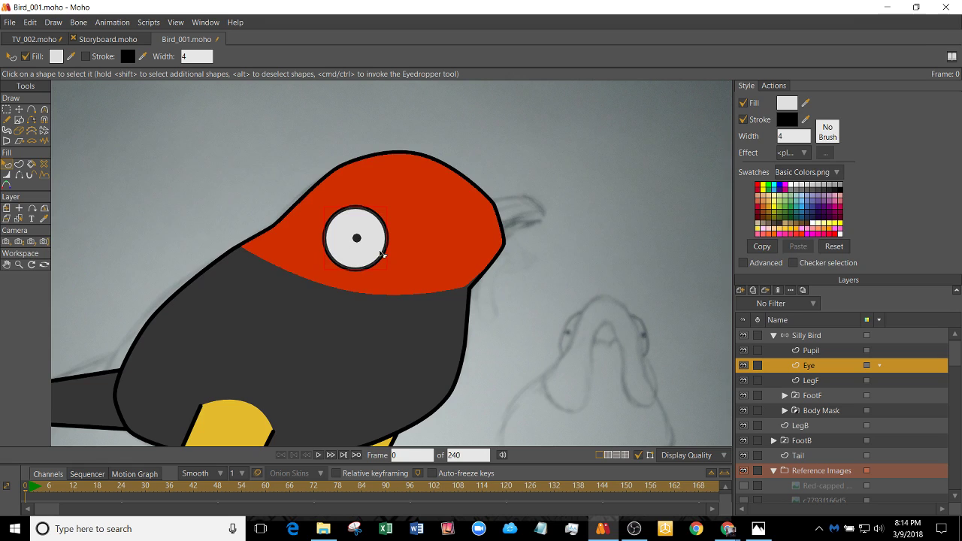
scroll(369, 253, "up", 2)
scroll(414, 226, "down", 2)
scroll(425, 233, "down", 1)
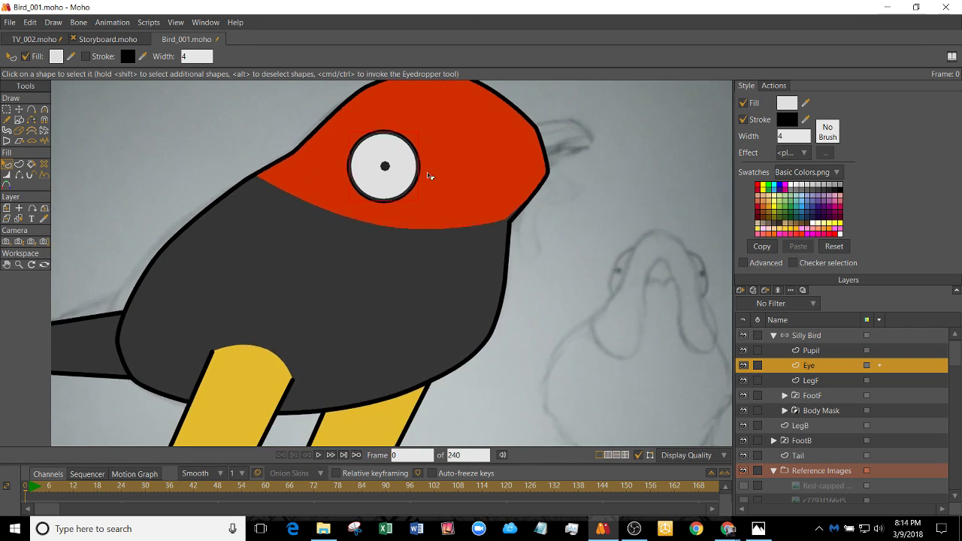
scroll(397, 272, "up", 1)
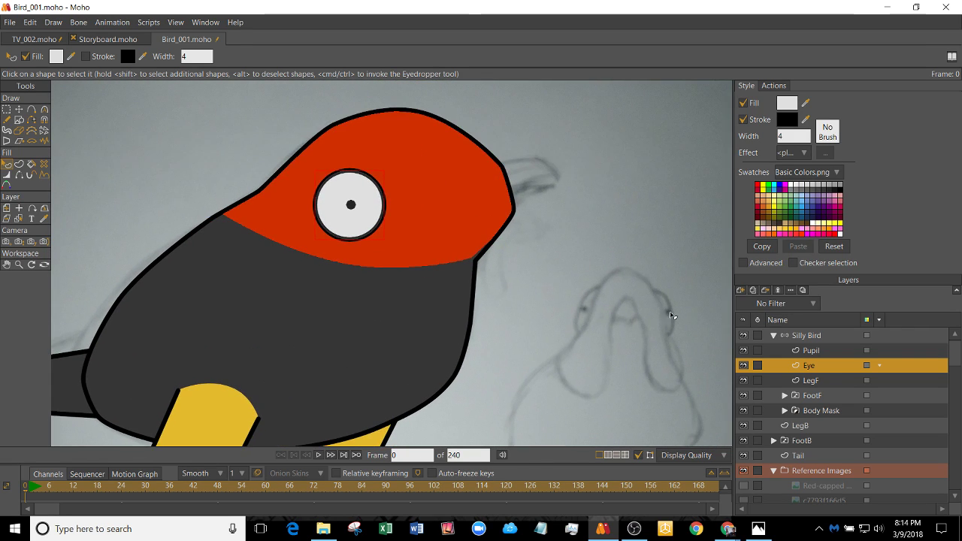
- Group the Pupil and Eye layers together and name the group Eye 1
left_click(819, 366)
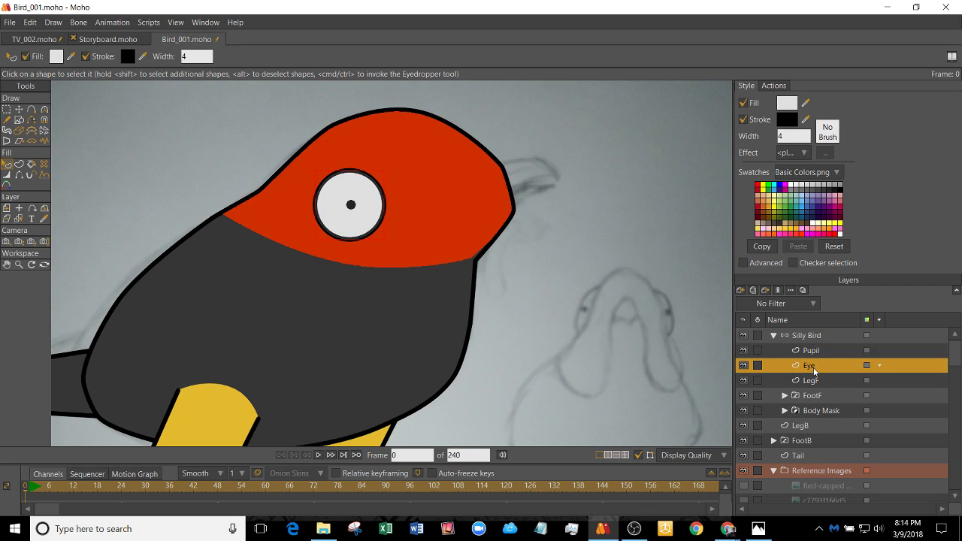
right_click(818, 368)
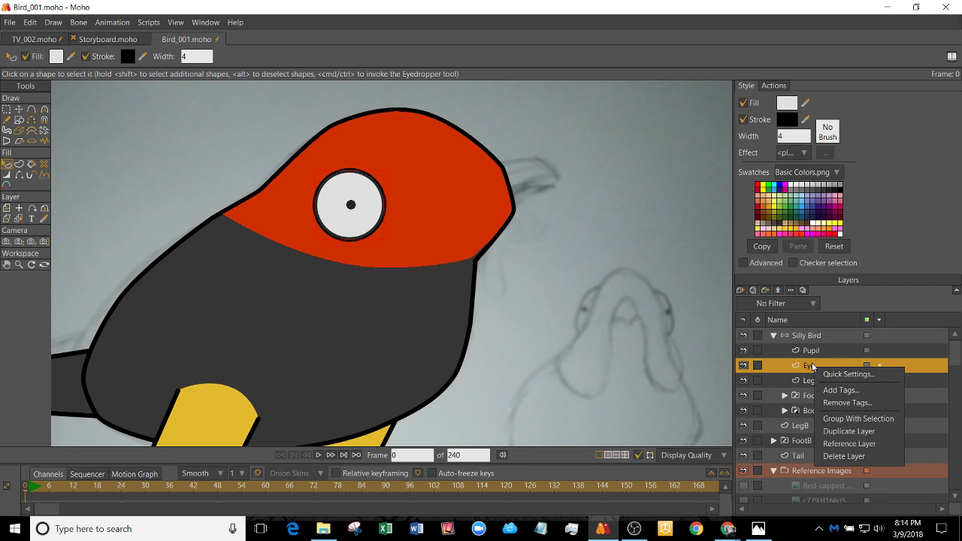
left_click(815, 352)
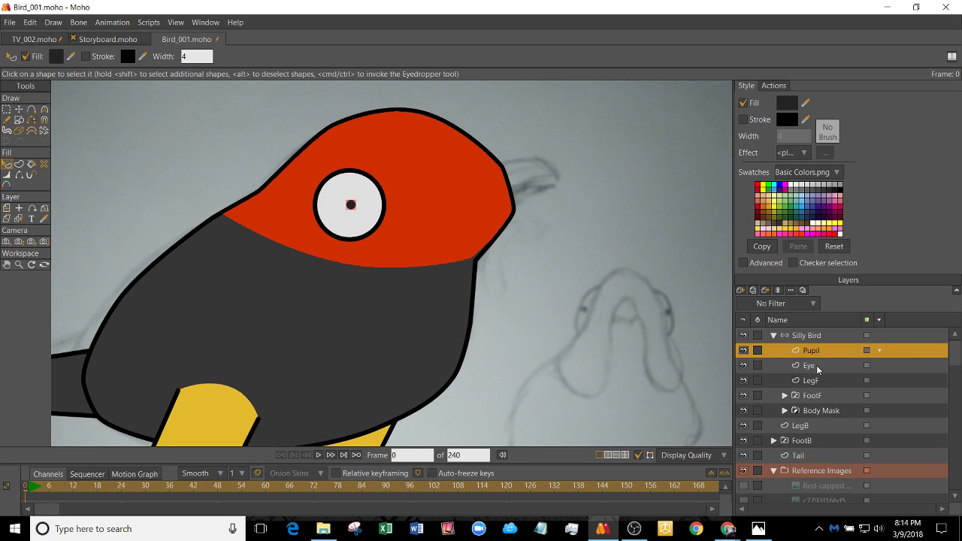
left_click(818, 367, "ctrl")
right_click(815, 352)
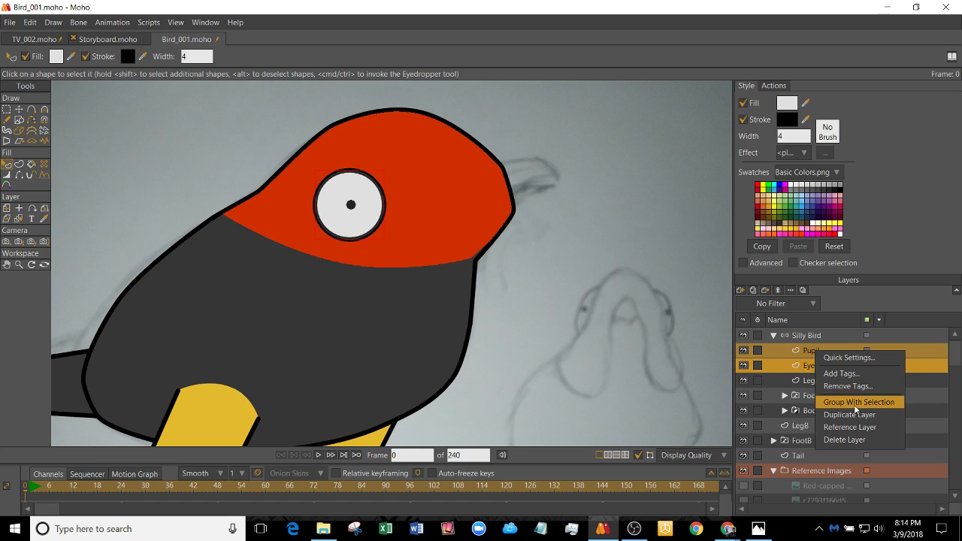
left_click(856, 403)
double_click(829, 350)
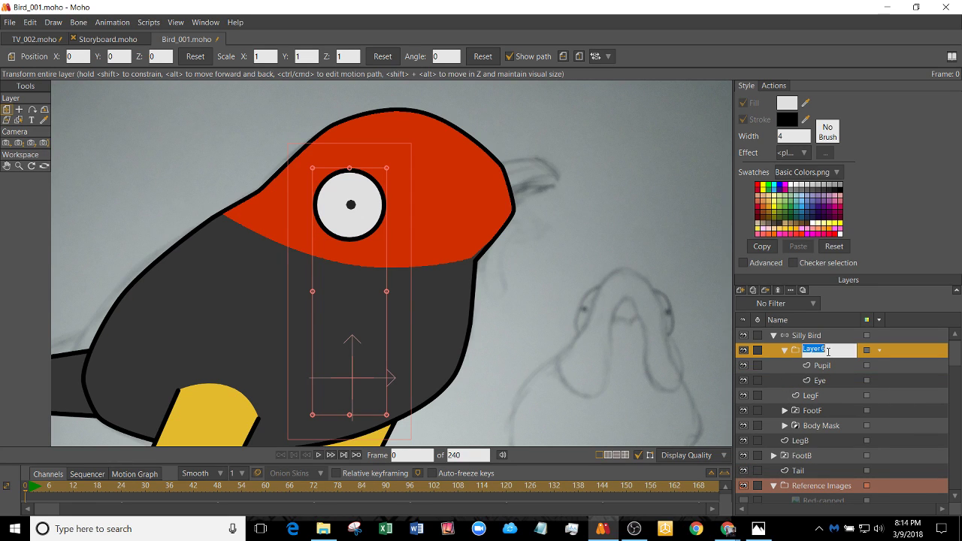
type("Eye 1")
key("Return")
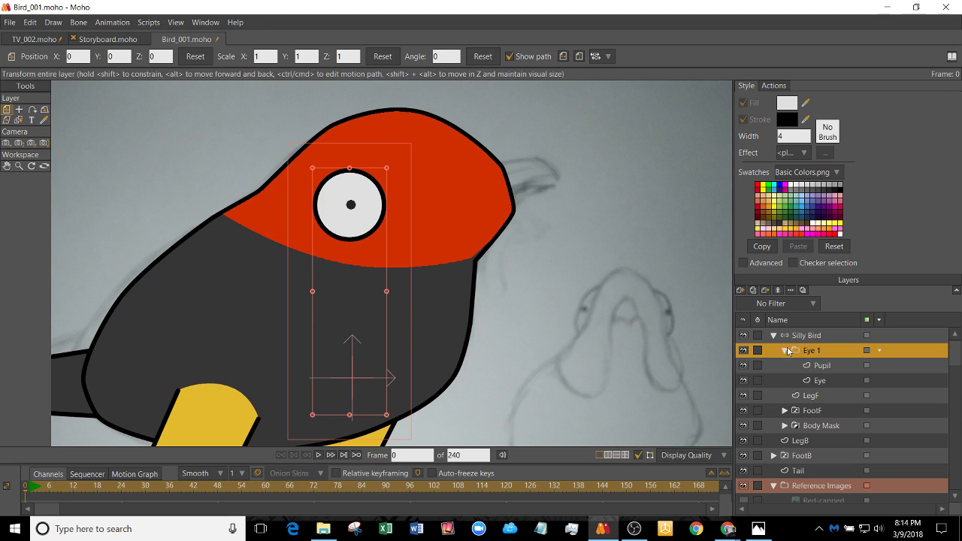
- Try to convert the Eye 1 group into a switch layer
left_click(785, 351)
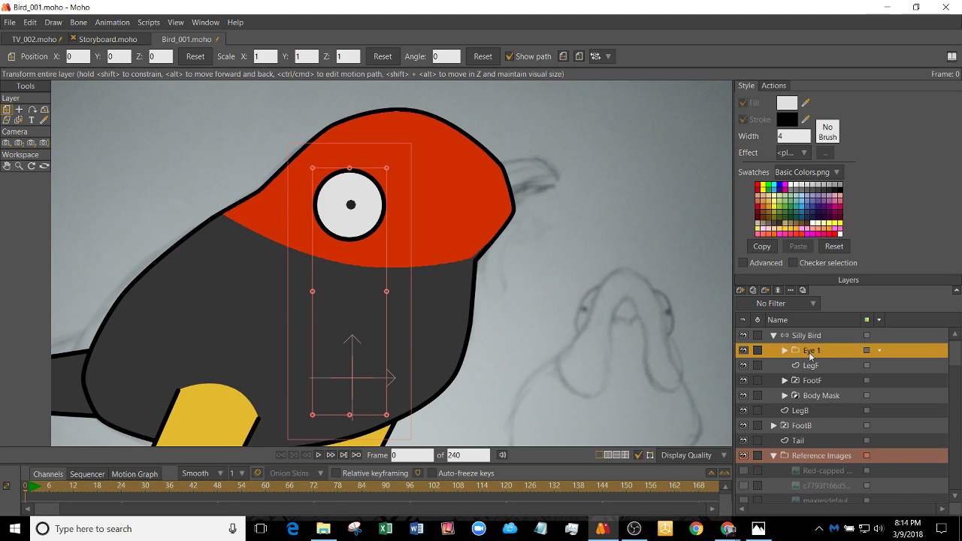
right_click(810, 357)
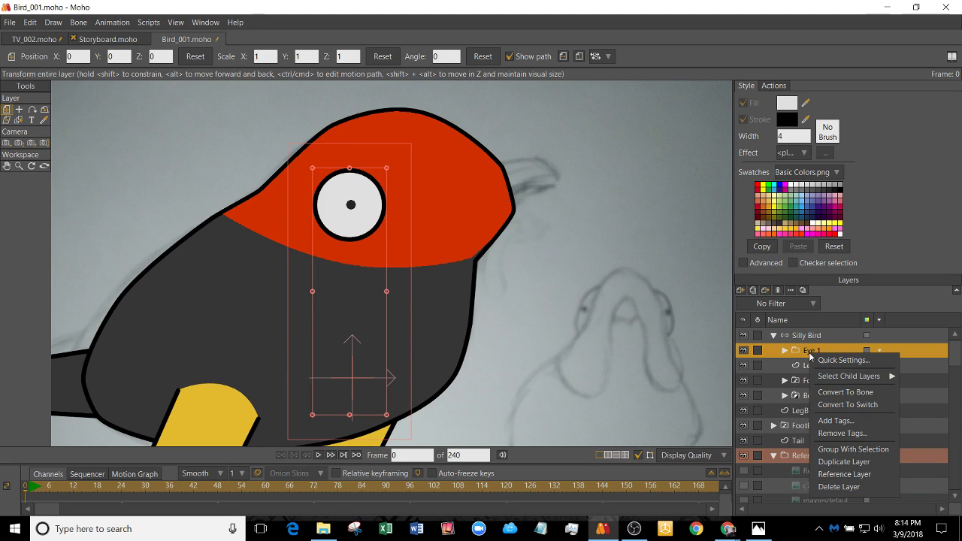
left_click(830, 405)
left_click(782, 350)
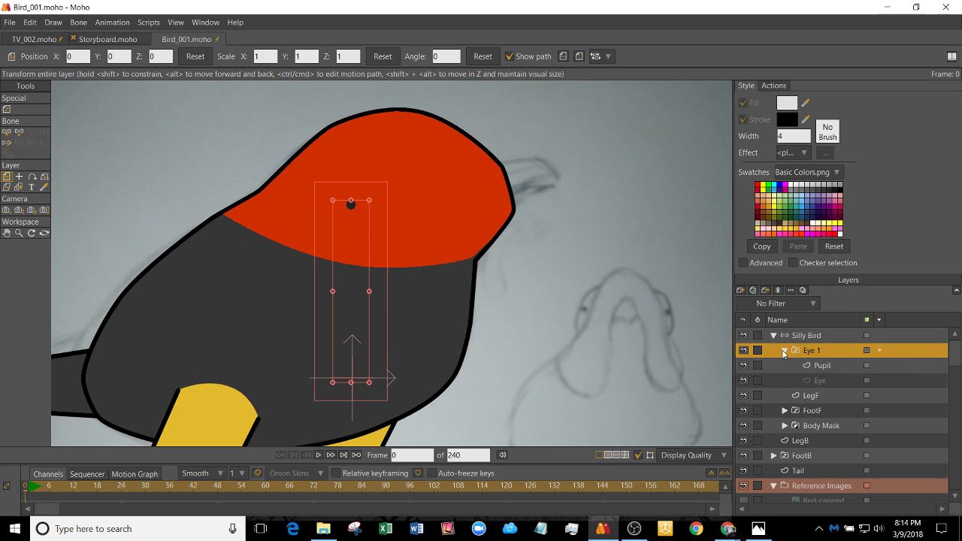
left_click(784, 351)
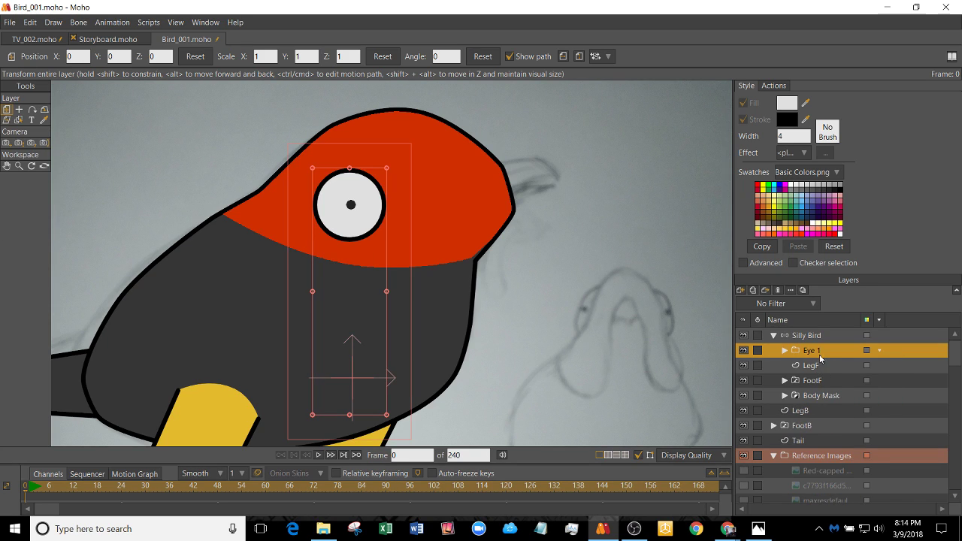
- Create a switch layer named Eyes that contains the Eye 1 group
left_click(741, 290)
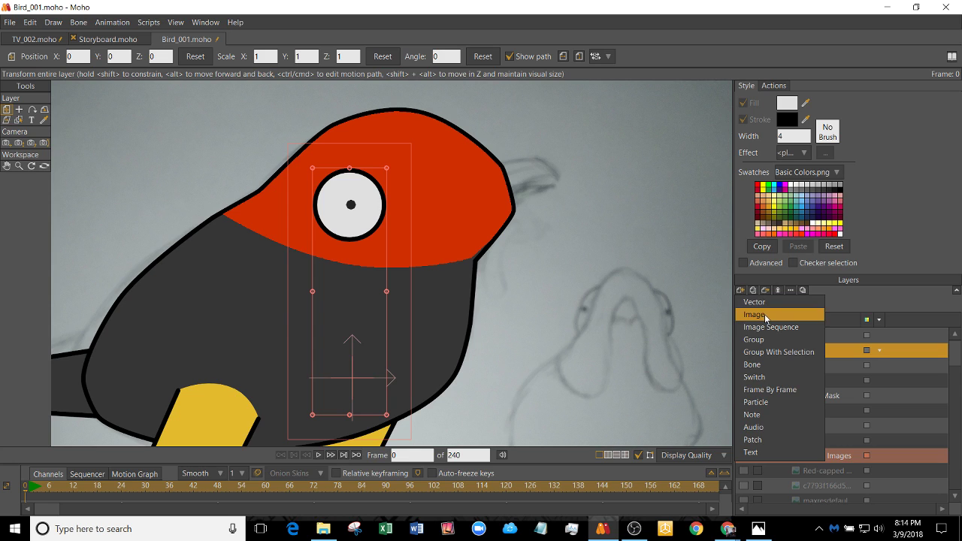
left_click(768, 379)
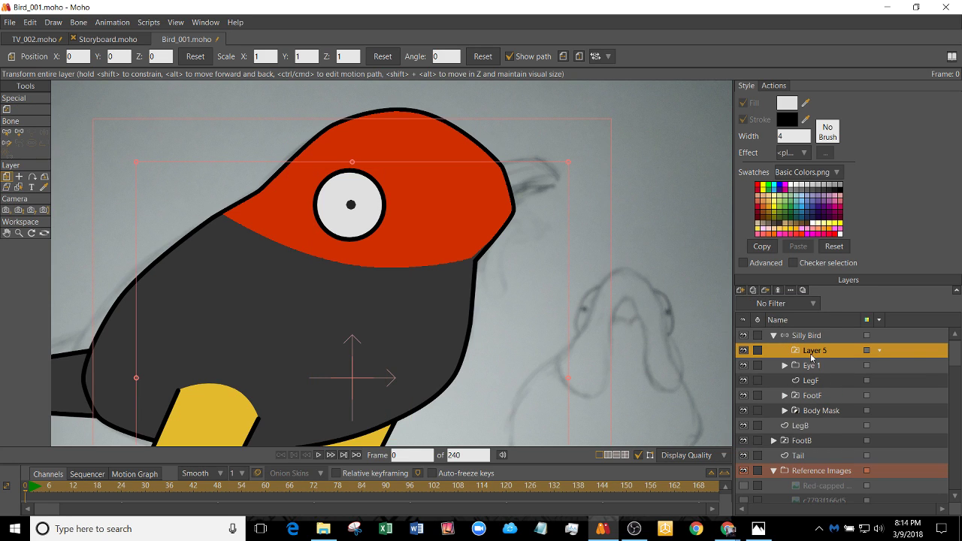
mouse_move(811, 368)
left_mouse_down()
mouse_move(819, 354)
mouse_move(814, 363)
mouse_move(810, 355)
left_mouse_up()
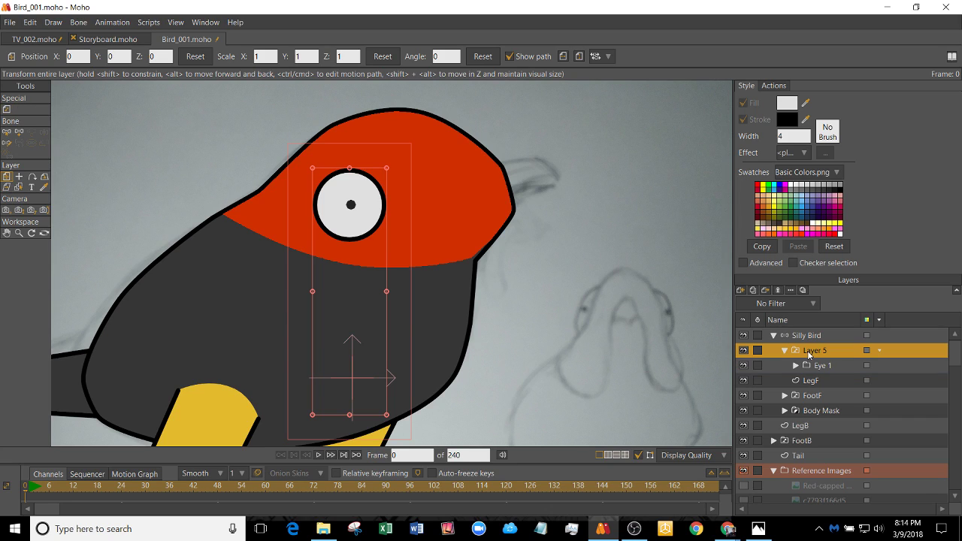
double_click(810, 351)
type("Eyes")
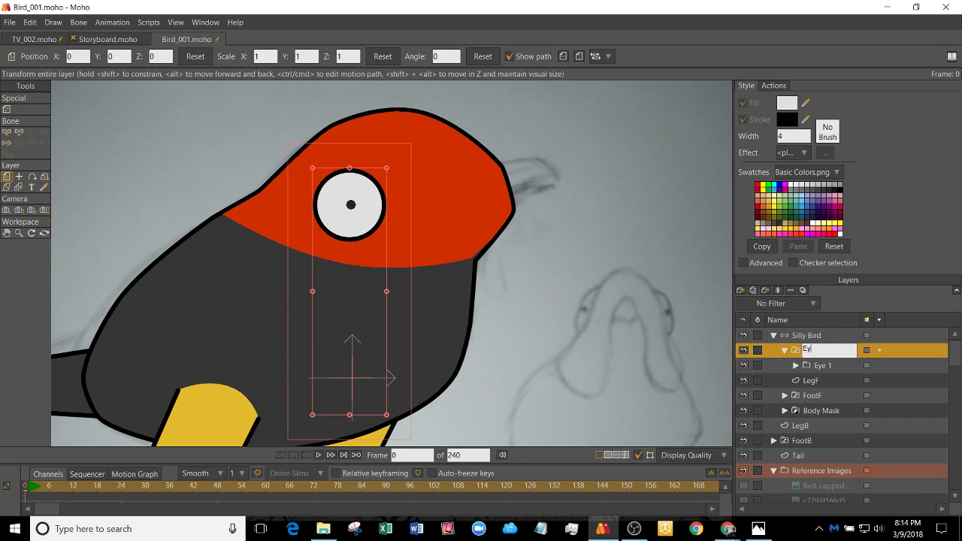
key("Return")
left_click(783, 351)
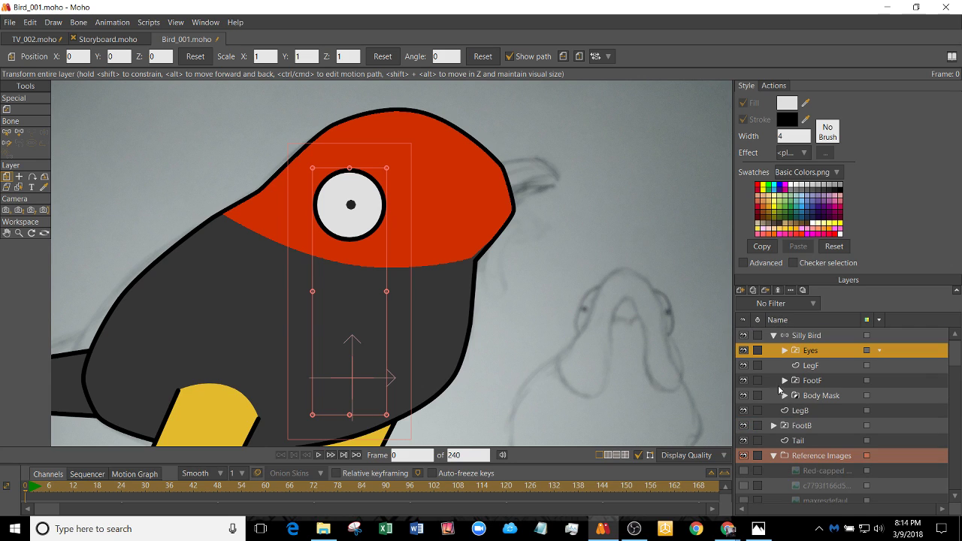
- Examine the bird's legs and feet together with the FootF and LegB layers
scroll(838, 430, "down", 1)
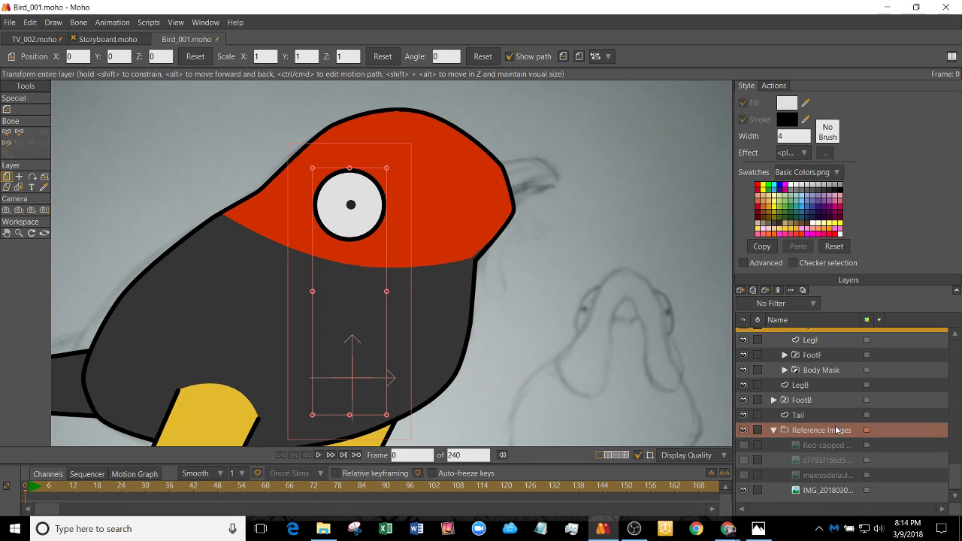
scroll(838, 431, "up", 1)
scroll(421, 204, "down", 2)
left_click_drag(427, 236, 499, 196)
scroll(474, 223, "up", 1)
scroll(475, 223, "down", 2)
scroll(499, 195, "up", 1)
left_click_drag(451, 427, 461, 312)
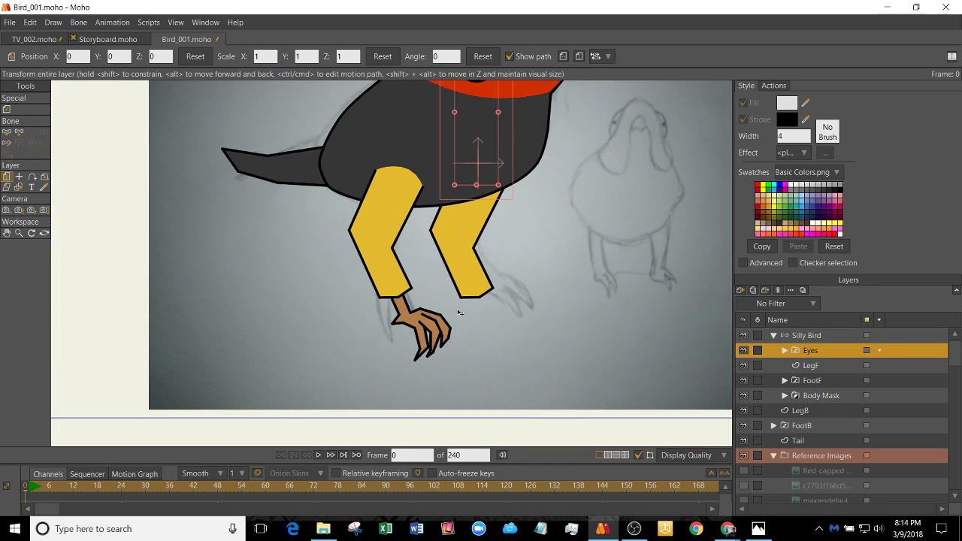
left_click(821, 382)
scroll(838, 403, "down", 1)
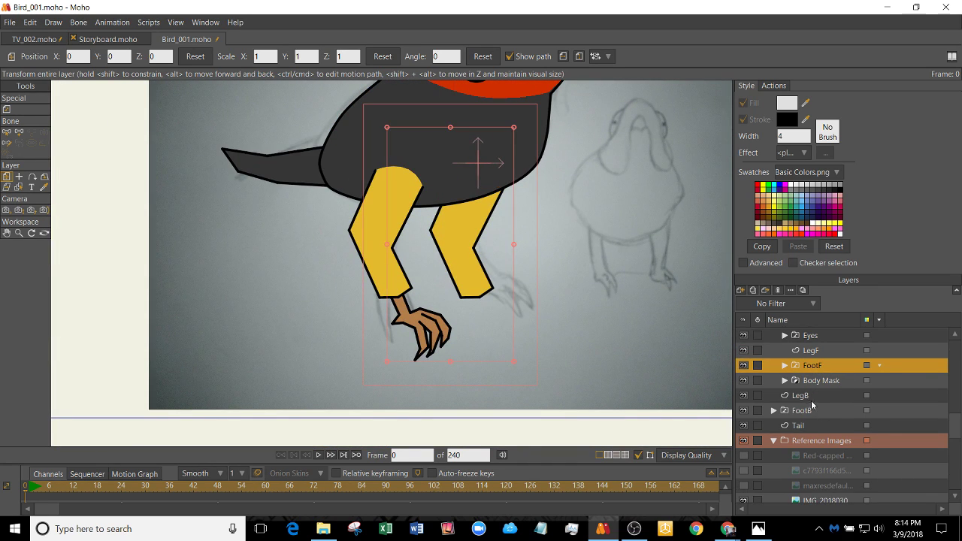
left_click(811, 397)
left_click(783, 366)
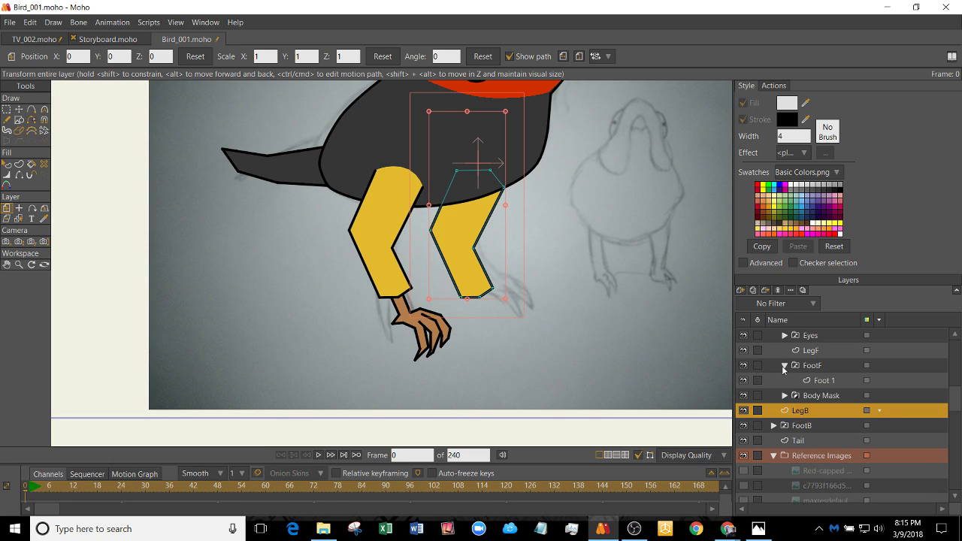
left_click(785, 366)
scroll(817, 368, "up", 1)
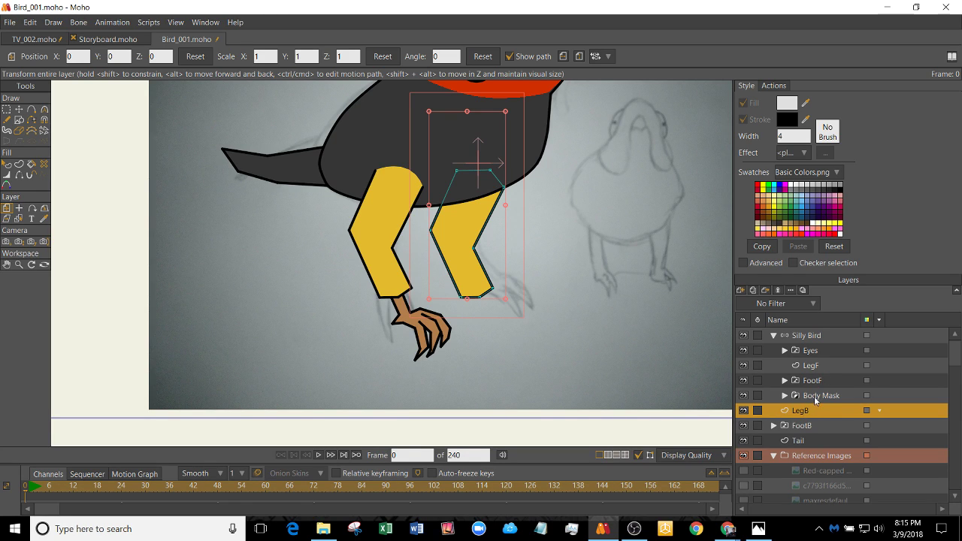
- Delete the existing LegB layer
left_click(814, 397)
left_click(811, 409)
left_click(778, 290)
- Duplicate the FootF layer as FootB and place the copy directly below Body Mask in the Silly Bird layer
left_click(815, 381)
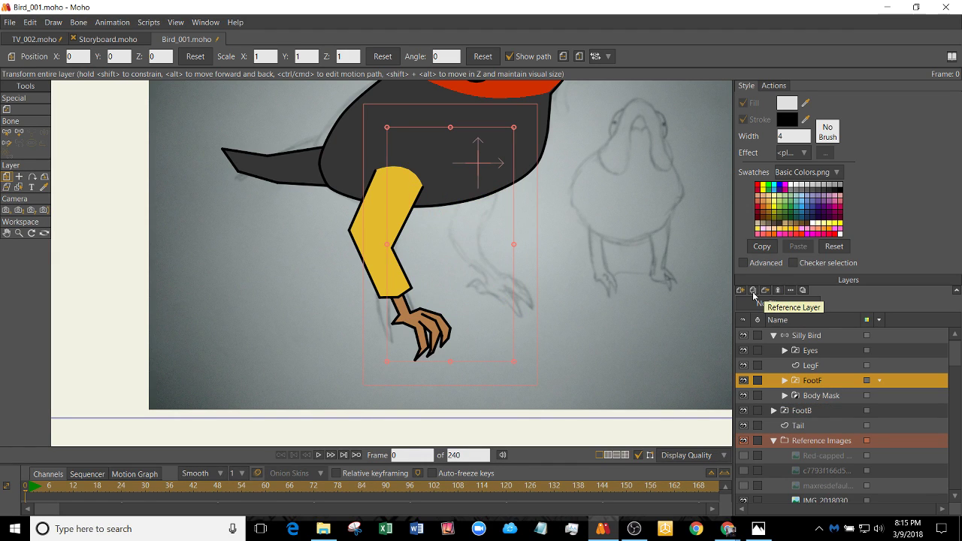
left_click(766, 290)
left_click_drag(824, 383, 824, 415)
double_click(825, 412)
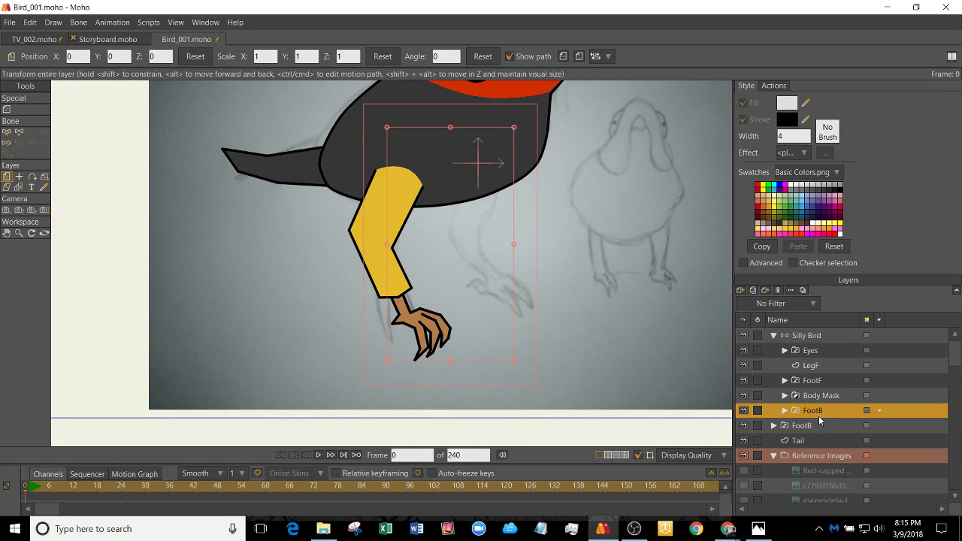
- Try to move the copied foot on its own to the right of the front foot
left_click(417, 254)
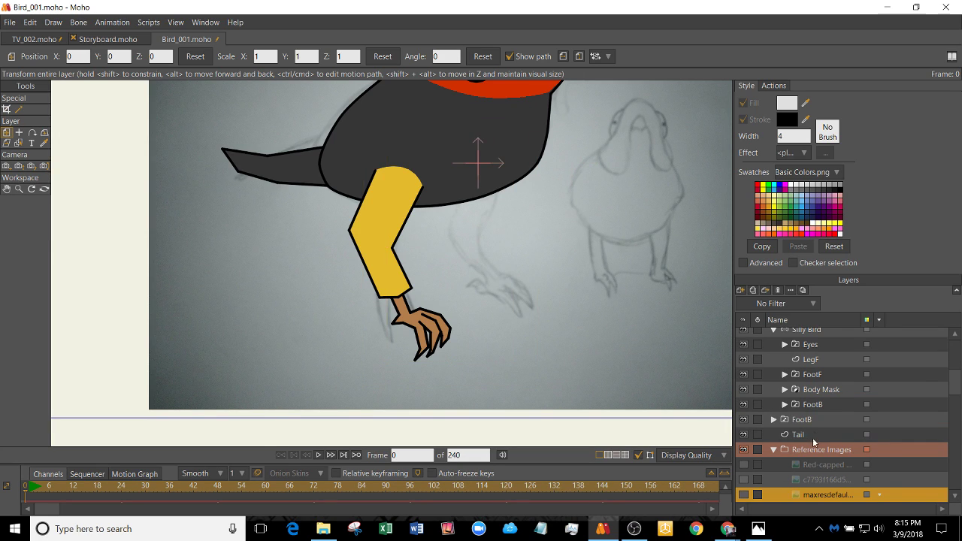
left_click(823, 405)
left_click_drag(413, 256, 481, 260)
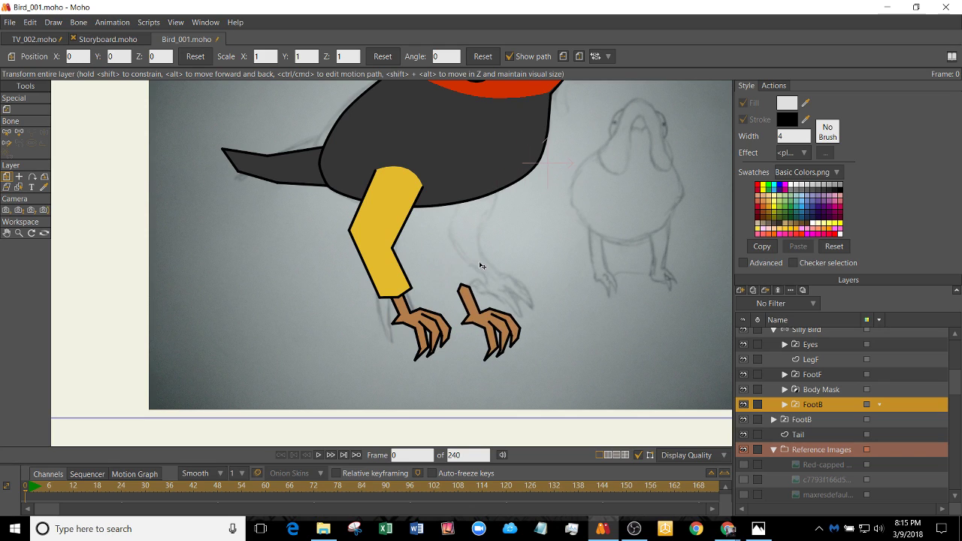
key("ctrl+z")
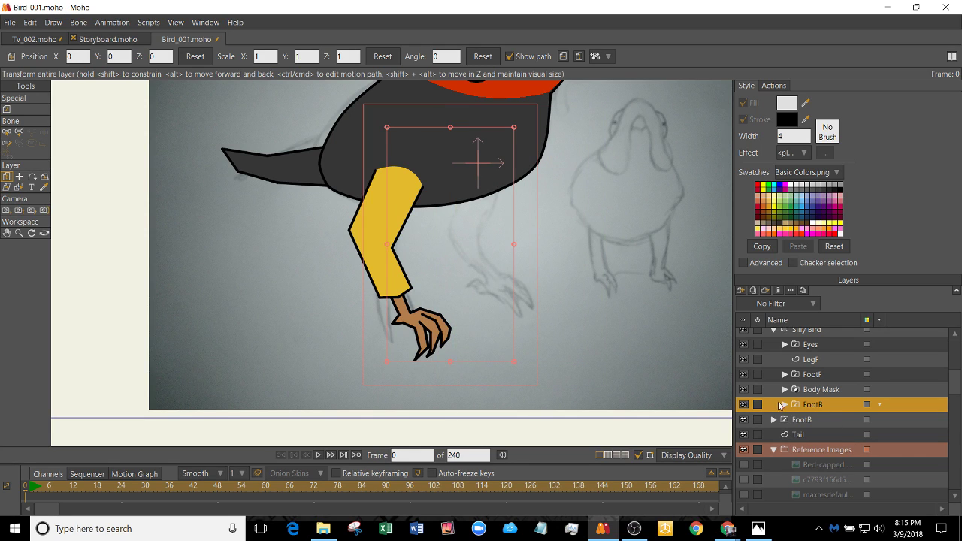
- Duplicate the LegF layer and rename the copy LegB
left_click(815, 360)
left_click(754, 291)
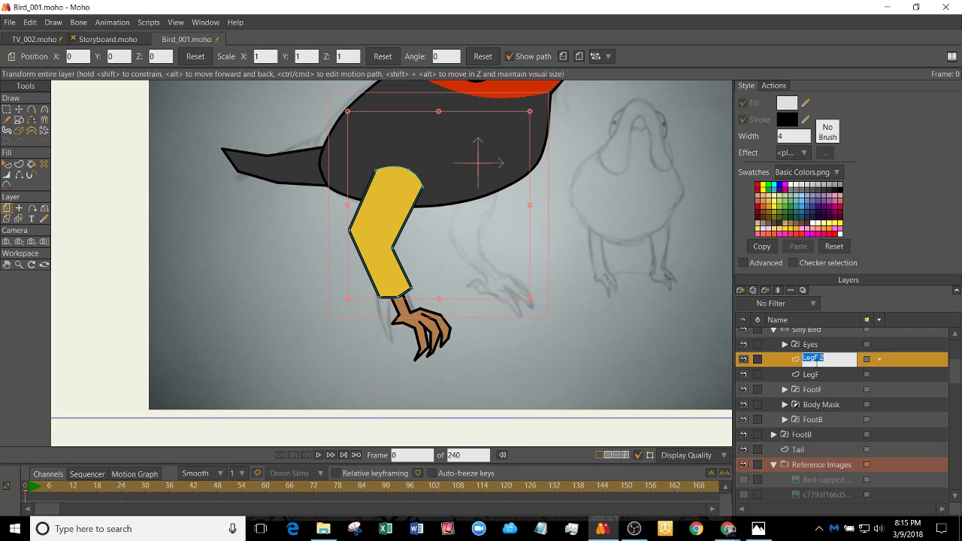
left_click(828, 360)
double_click(829, 360)
type("LegB")
- Move the LegB layer between Body Mask and FootB in the layer order
left_click_drag(830, 360, 820, 406)
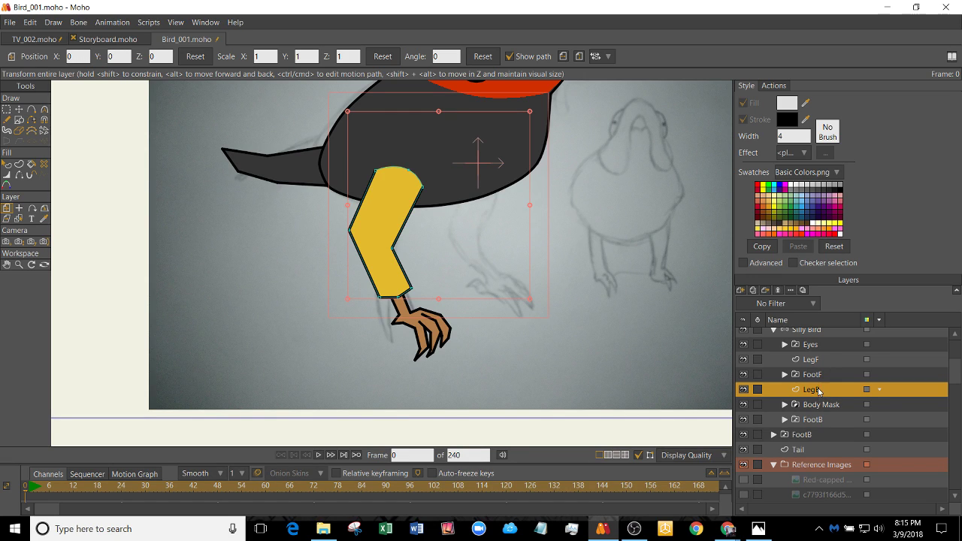
left_click(810, 420)
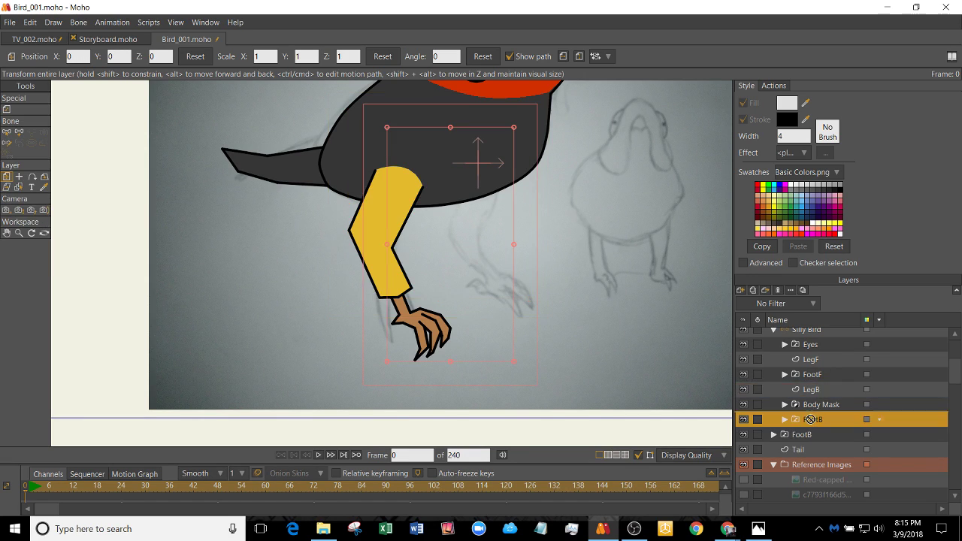
left_click_drag(814, 390, 807, 421)
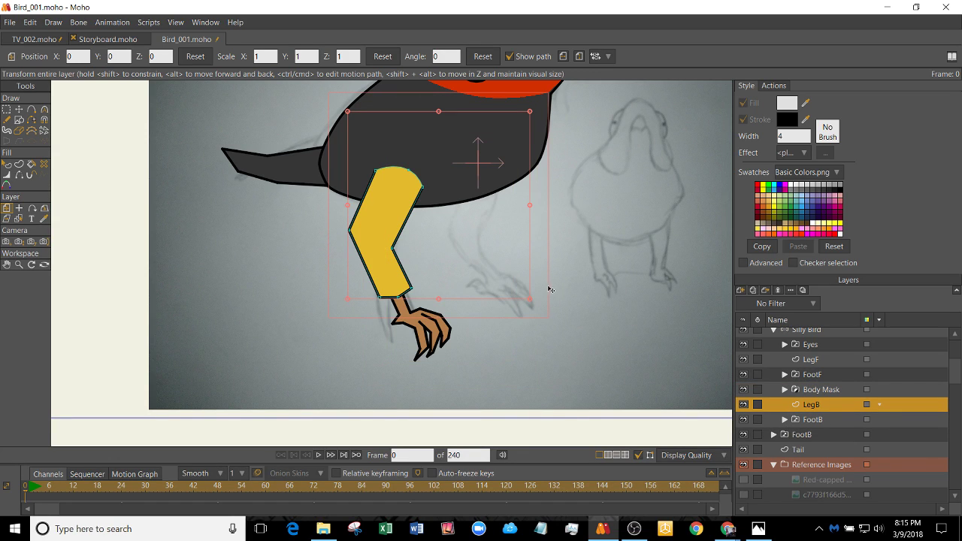
- Move the LegB and FootB layers together to the right of the front leg, at about X 0.275
left_click(817, 421, "ctrl")
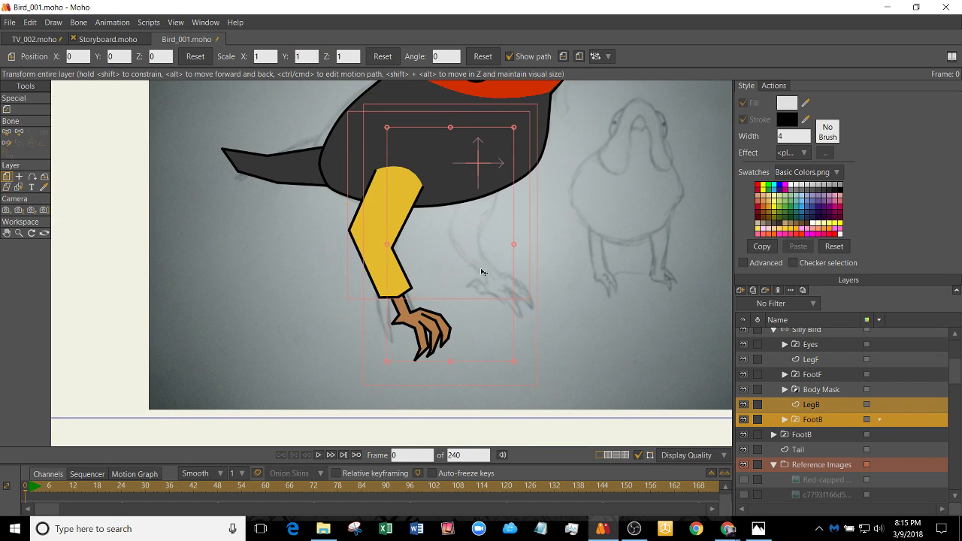
left_click_drag(482, 270, 518, 268)
key("ctrl+z")
scroll(926, 412, "up", 1)
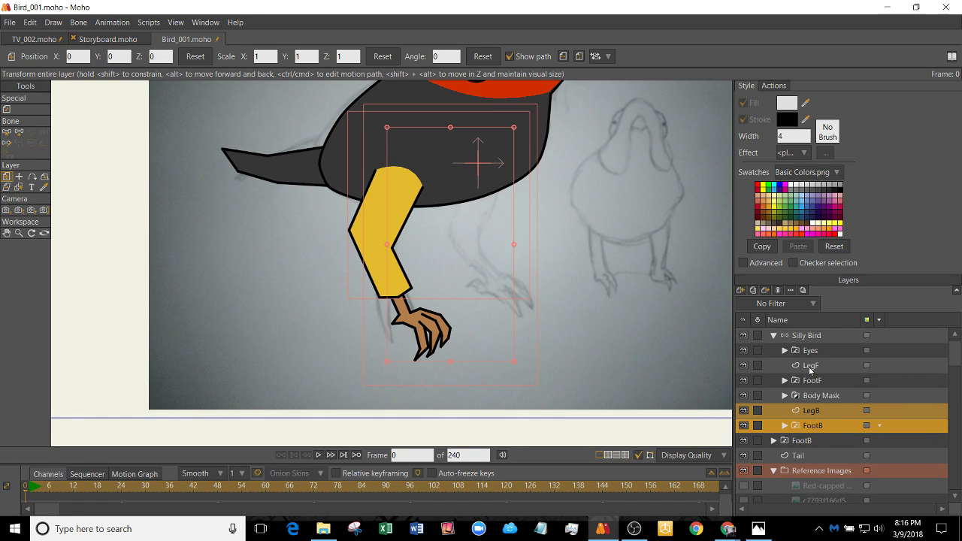
scroll(814, 367, "down", 2)
scroll(818, 367, "up", 2)
left_click_drag(413, 272, 482, 272)
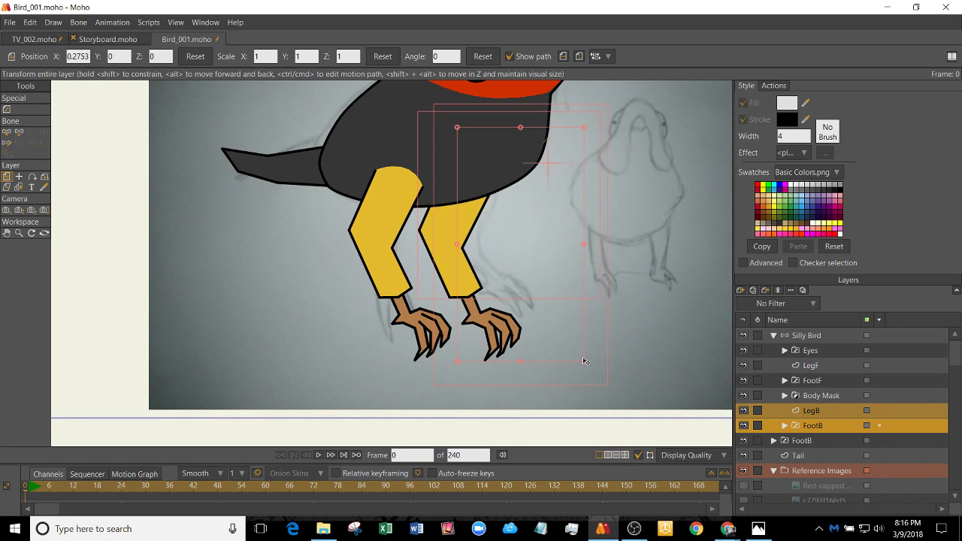
- Scale the LegB and FootB layers together uniformly to about 0.91
mouse_move(585, 364)
left_mouse_down()
mouse_move(566, 347)
mouse_move(578, 373)
left_mouse_up()
scroll(500, 213, "down", 4)
scroll(502, 223, "up", 5)
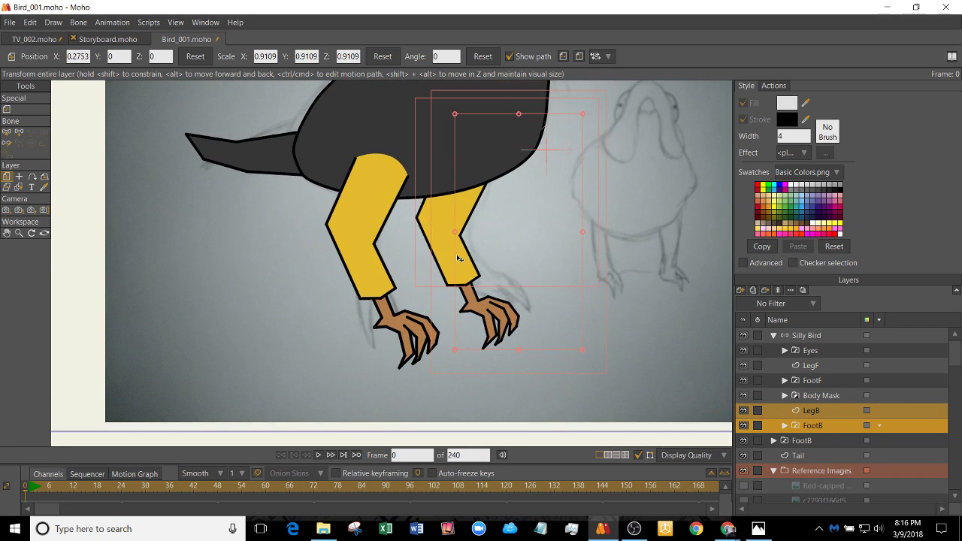
- Change the back leg's fill to a darker, muted yellow
right_click(459, 258, "alt")
left_click(787, 103)
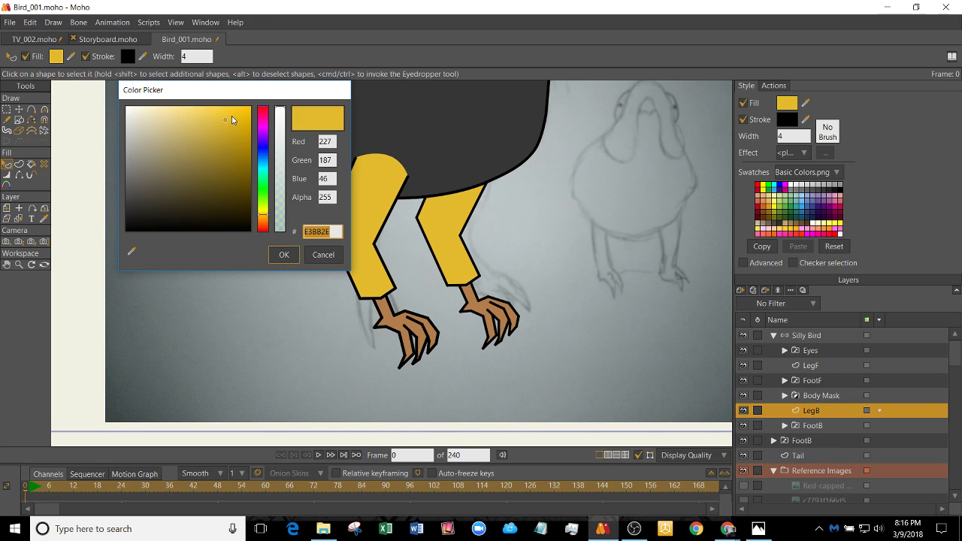
left_click(214, 135)
left_click(285, 254)
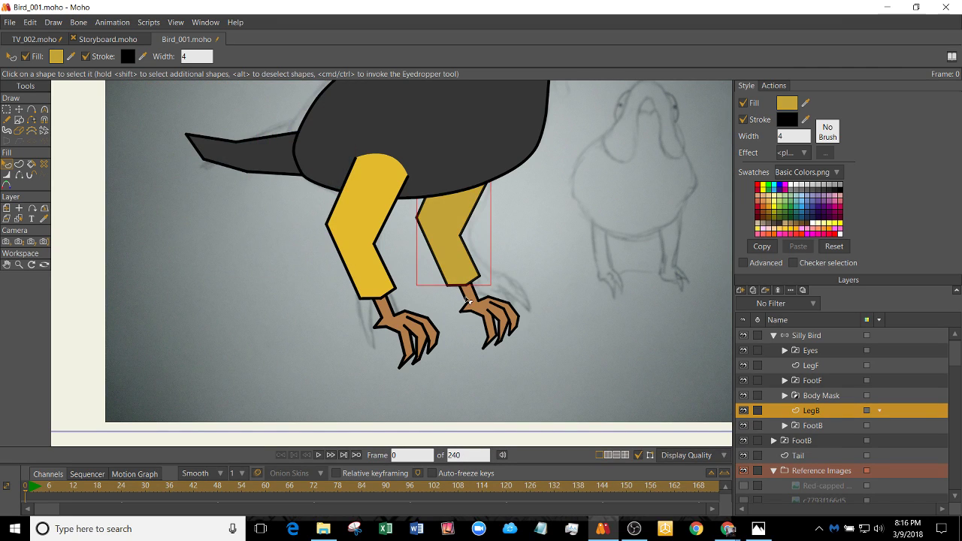
- Change the back foot's fill to a duller, less saturated brown
right_click(468, 300, "alt")
left_click(787, 103)
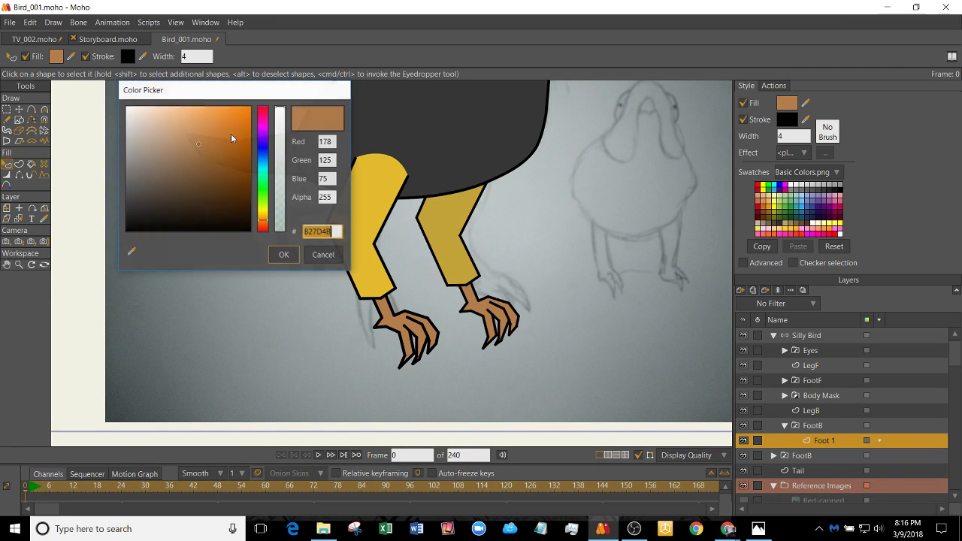
left_click(183, 159)
left_click(185, 153)
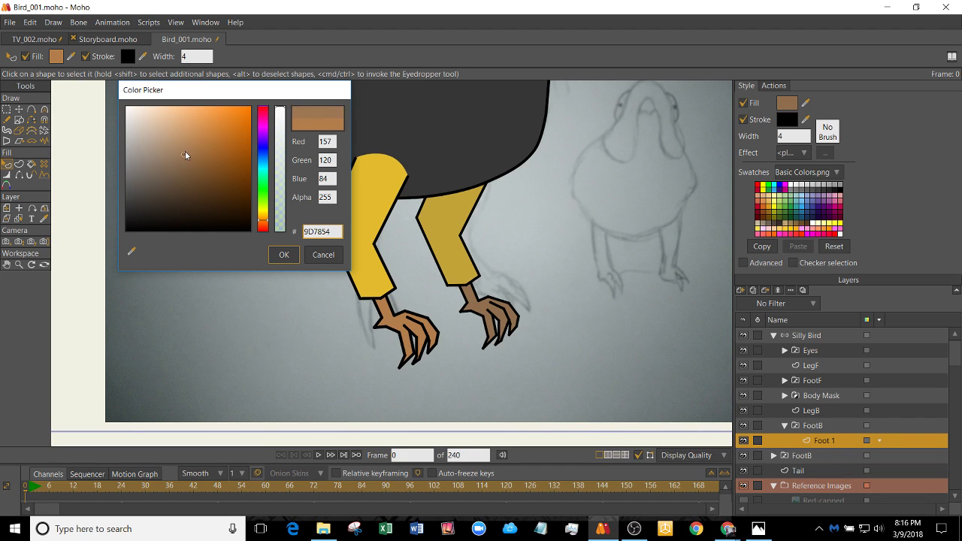
left_click(184, 151)
left_click(287, 257)
- Examine the whole bird with its recoloured back leg and foot against the reference sketch
key("Home")
key("t")
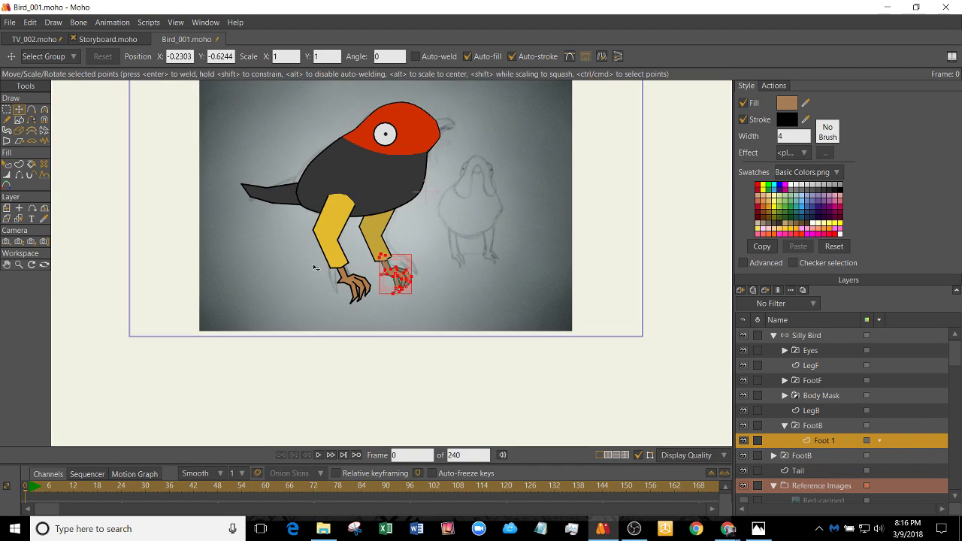
left_click(625, 324)
left_click_drag(564, 229, 625, 291)
scroll(625, 291, "up", 2)
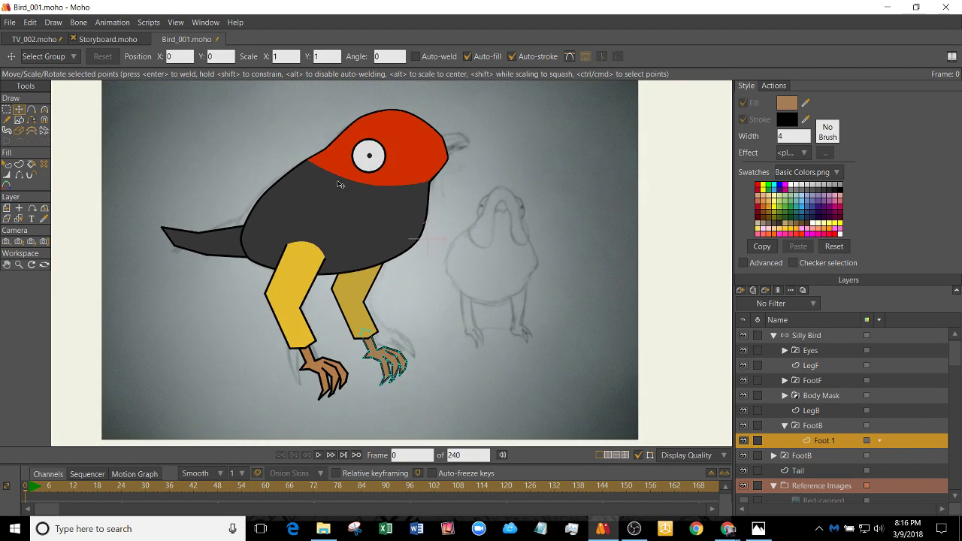
left_click_drag(360, 182, 479, 199)
left_click_drag(583, 165, 561, 198)
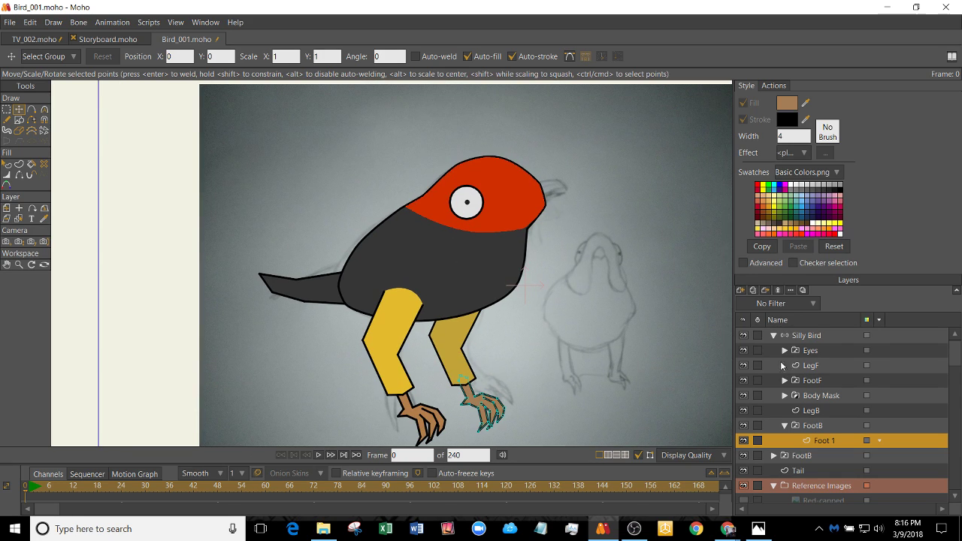
scroll(796, 354, "down", 2)
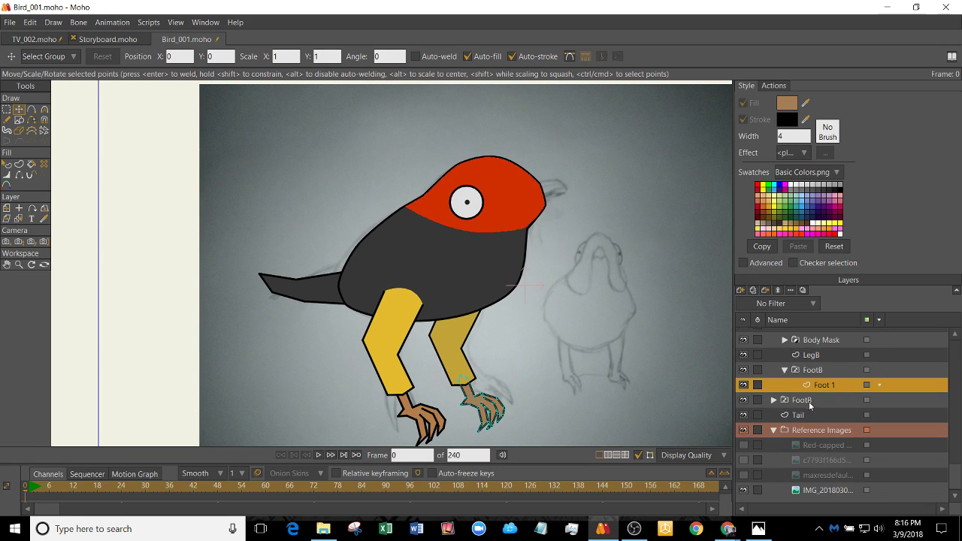
- Add a new vector layer named Closed Mouth directly above the Body Mask layer in the Silly Bird group
left_click(786, 370)
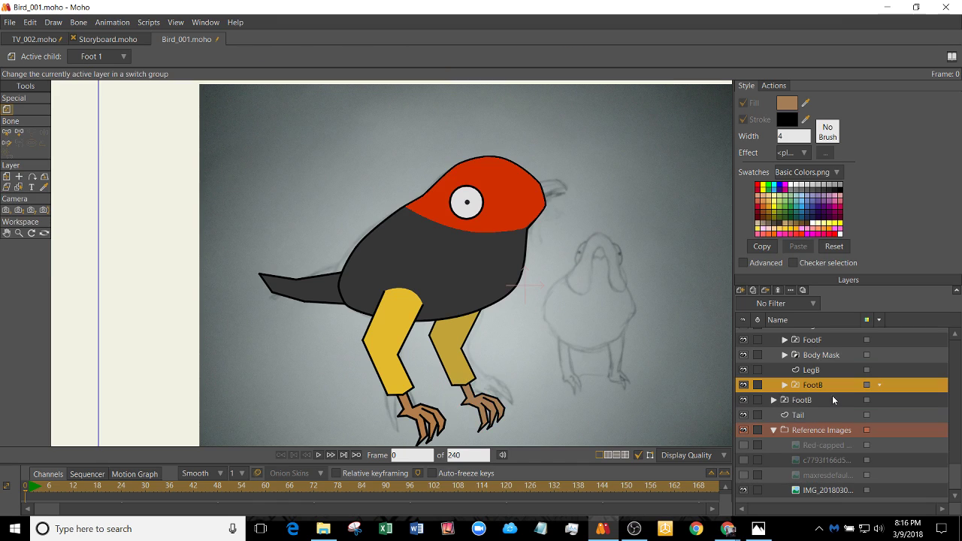
scroll(832, 395, "up", 2)
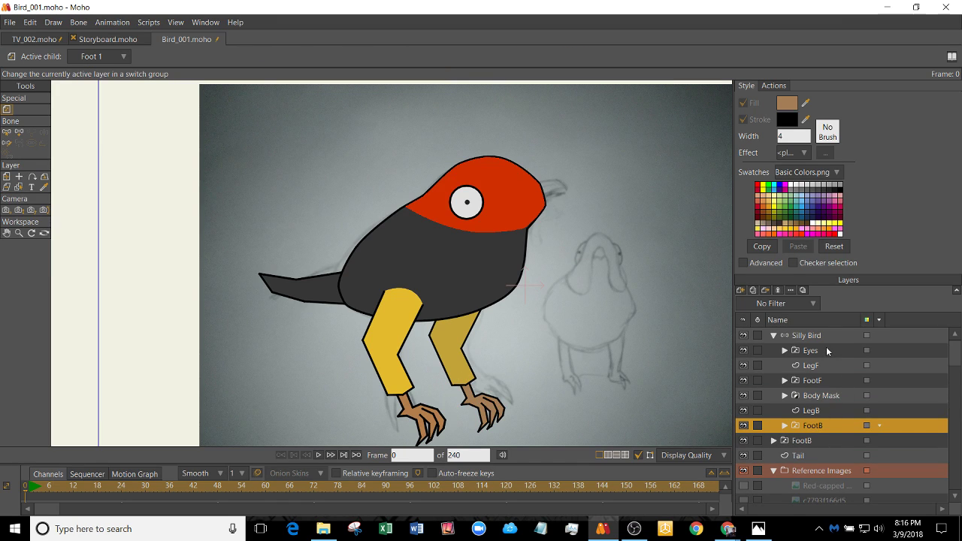
left_click(828, 349)
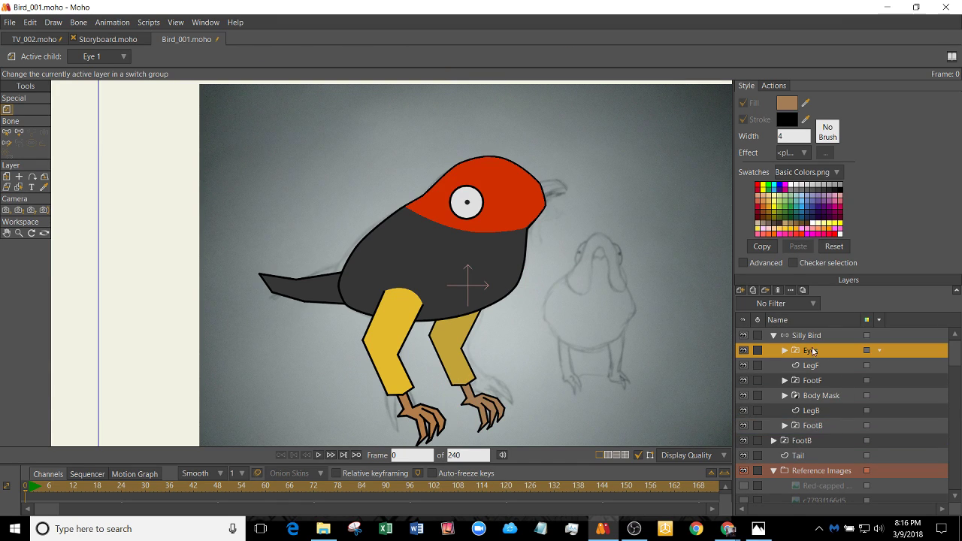
left_click(825, 397)
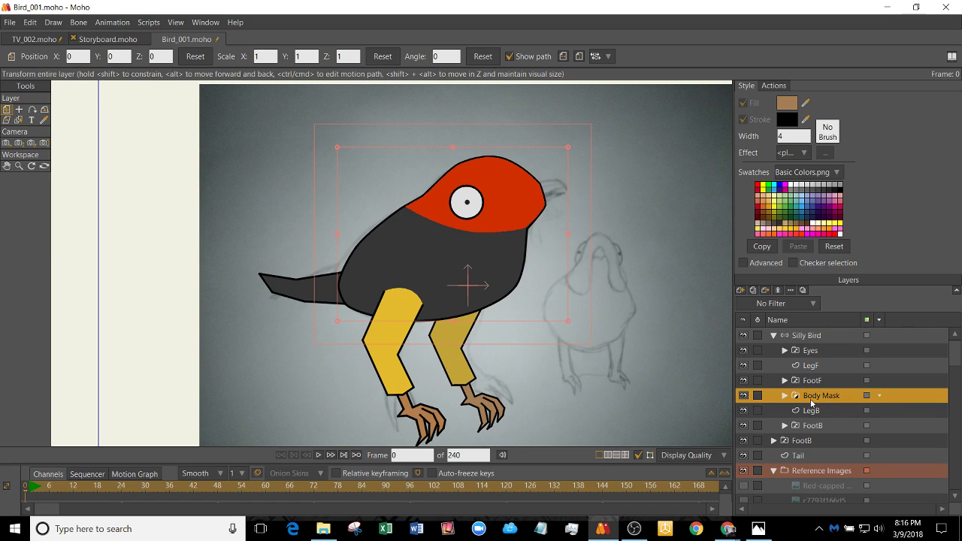
left_click(741, 292)
left_click(772, 307)
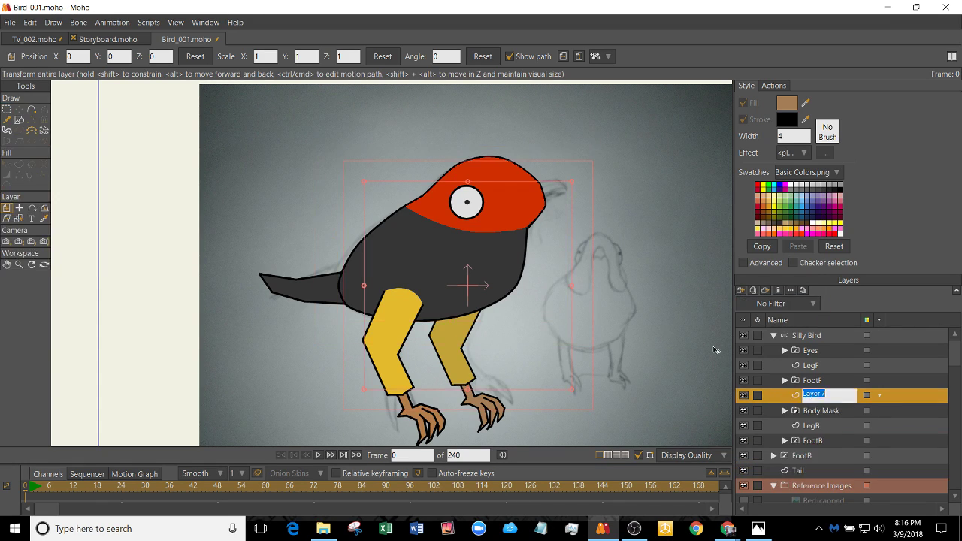
double_click(810, 395)
type("Closed Mo")
type("uth")
key("Return")
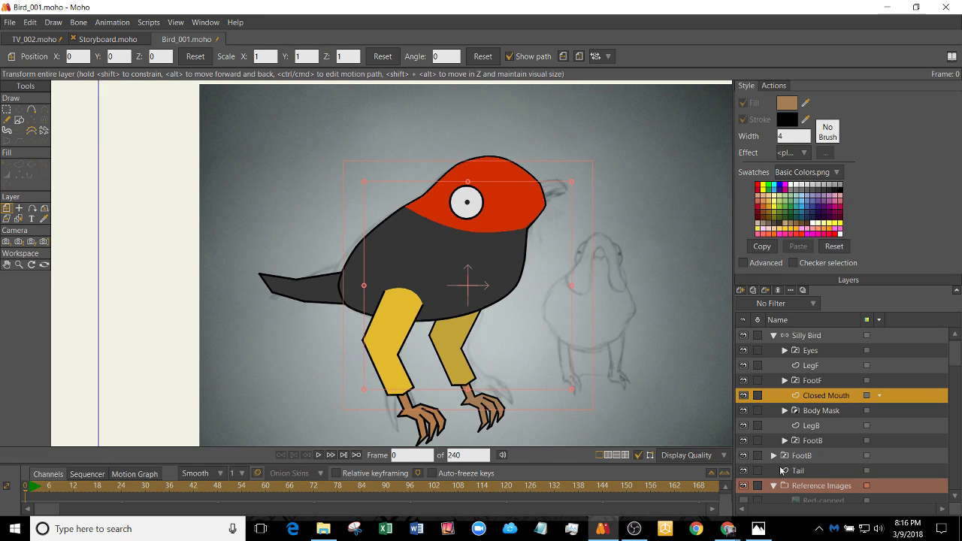
- Hide the Silly Bird group and trace the closed outline of the upper beak over the reference sketch
left_click(744, 336)
scroll(466, 204, "up", 5)
key("a")
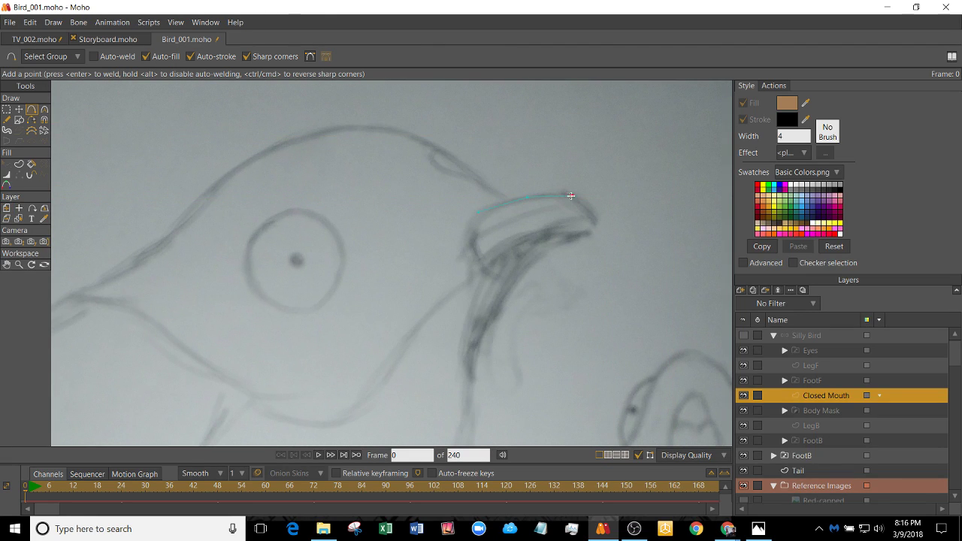
left_click(569, 196)
left_click(586, 238)
left_click_drag(598, 228, 532, 239)
key("ctrl+a")
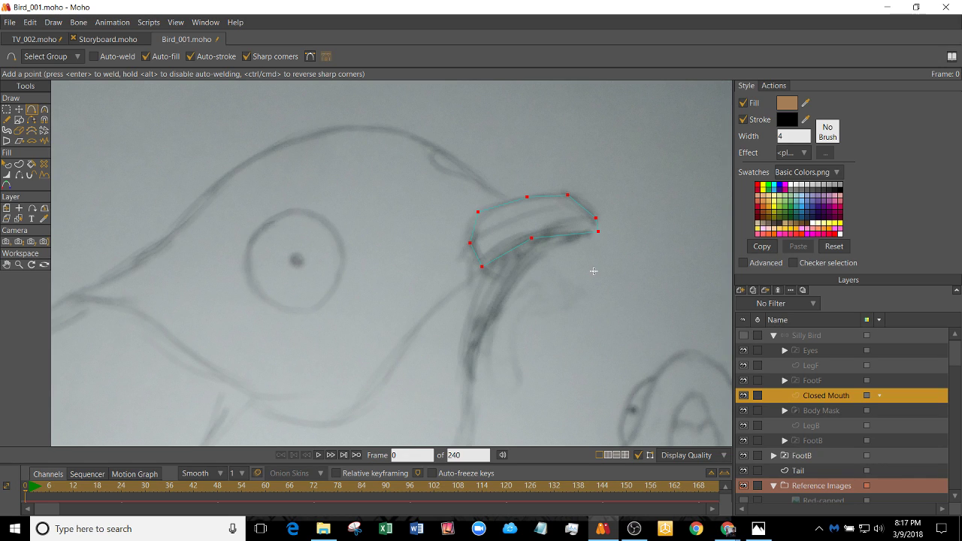
- Draw the closed lower beak shape under the upper beak and adjust its points to overlap the upper one
left_click(595, 271)
key("ctrl+z")
left_click(546, 255)
key("ctrl+z")
scroll(603, 255, "up", 1)
key("t")
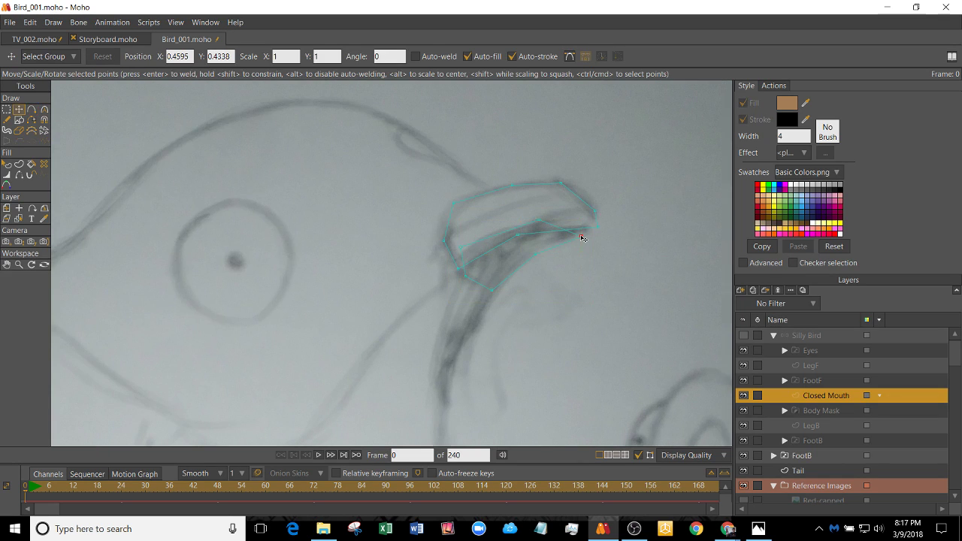
left_click(744, 336)
scroll(519, 252, "down", 1)
key("q")
left_click(525, 232)
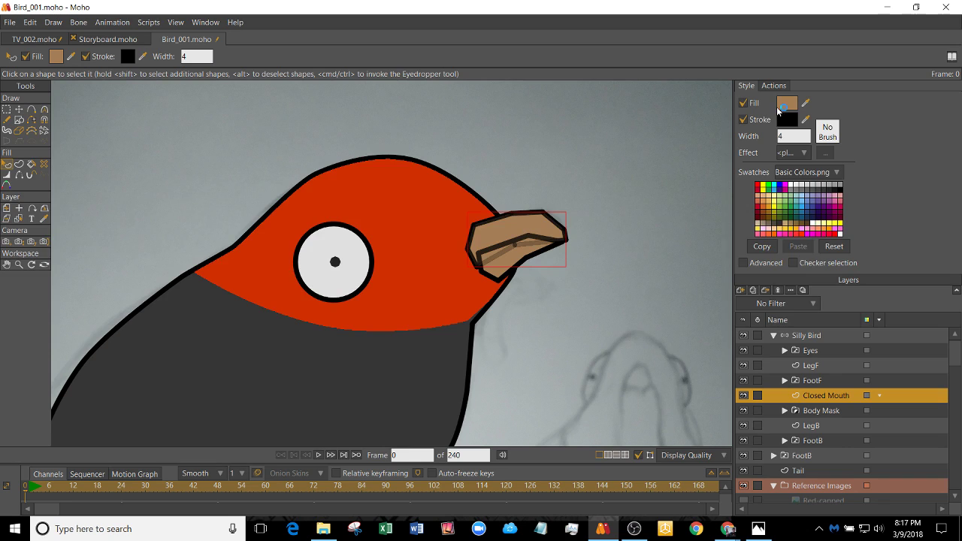
left_click(787, 103)
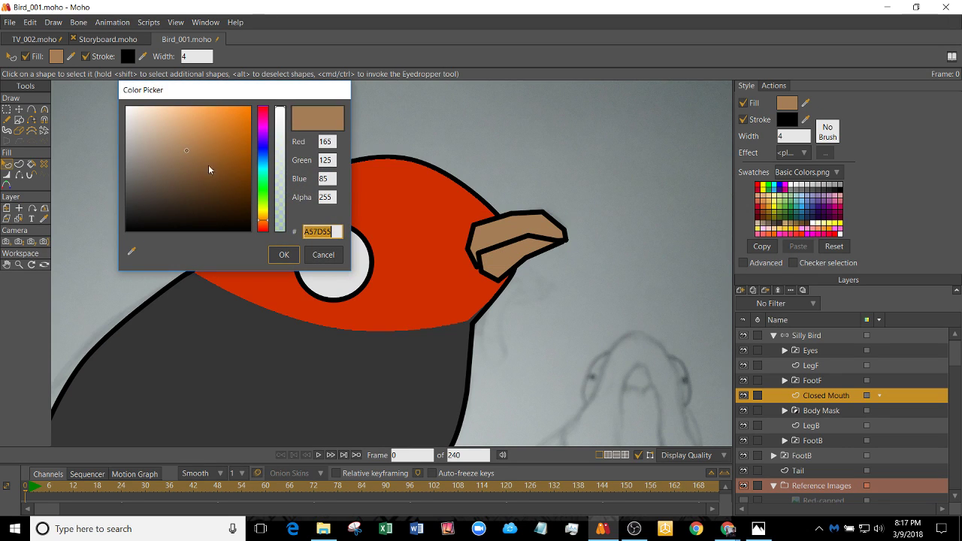
left_click_drag(263, 224, 263, 216)
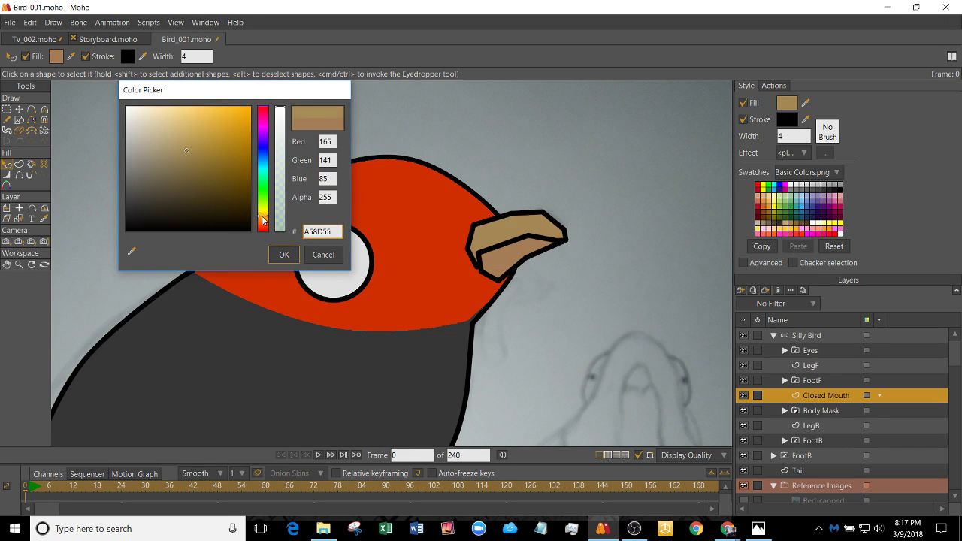
left_click_drag(186, 149, 179, 123)
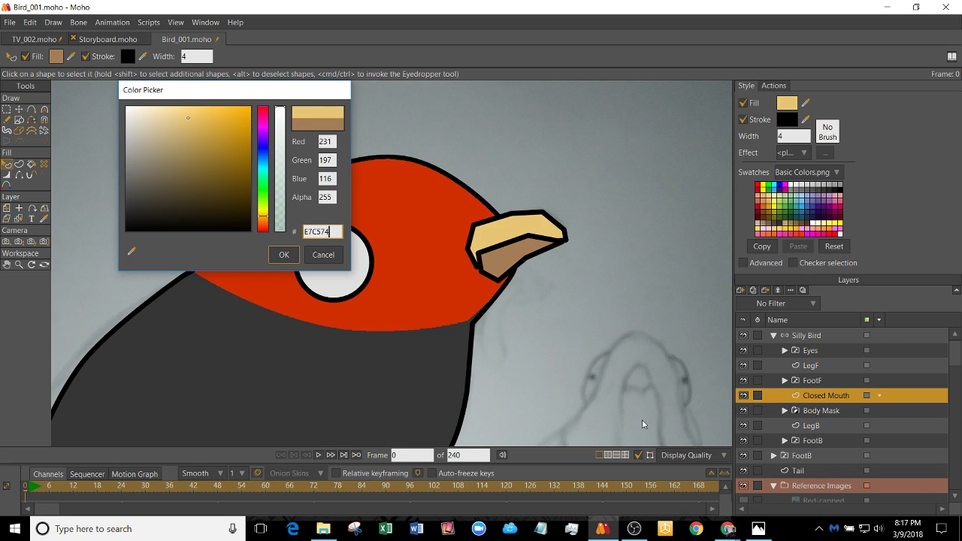
left_click(324, 255)
- Hide the bird, show the c7793f166d5 reference photo and examine the colour of its beak
scroll(808, 397, "down", 3)
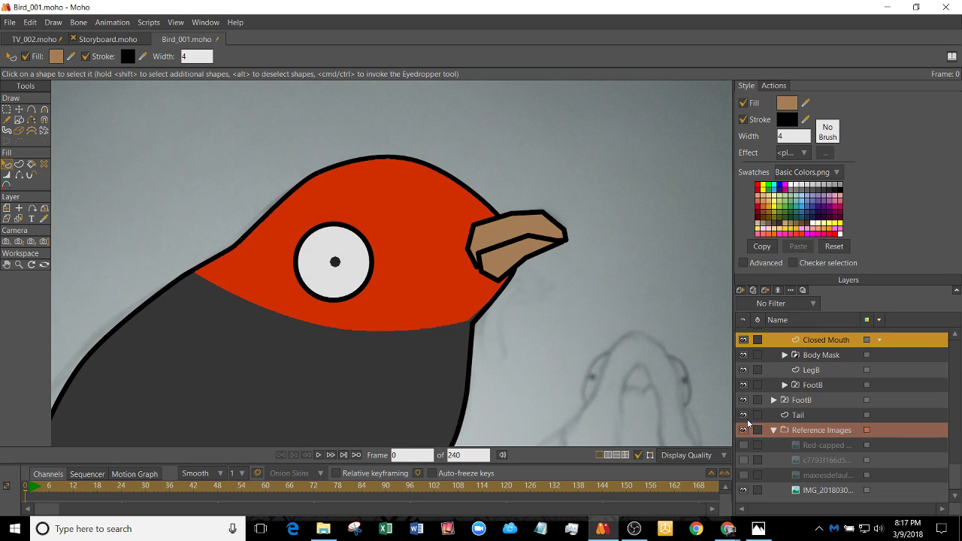
scroll(761, 358, "up", 3)
left_click(743, 338)
scroll(759, 418, "down", 3)
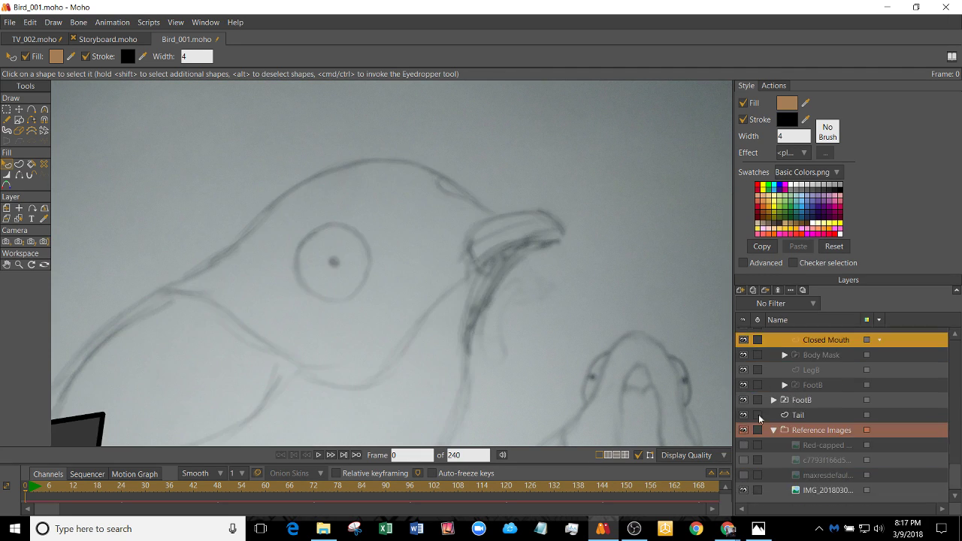
left_click(748, 447)
left_click(744, 445)
left_click(744, 460)
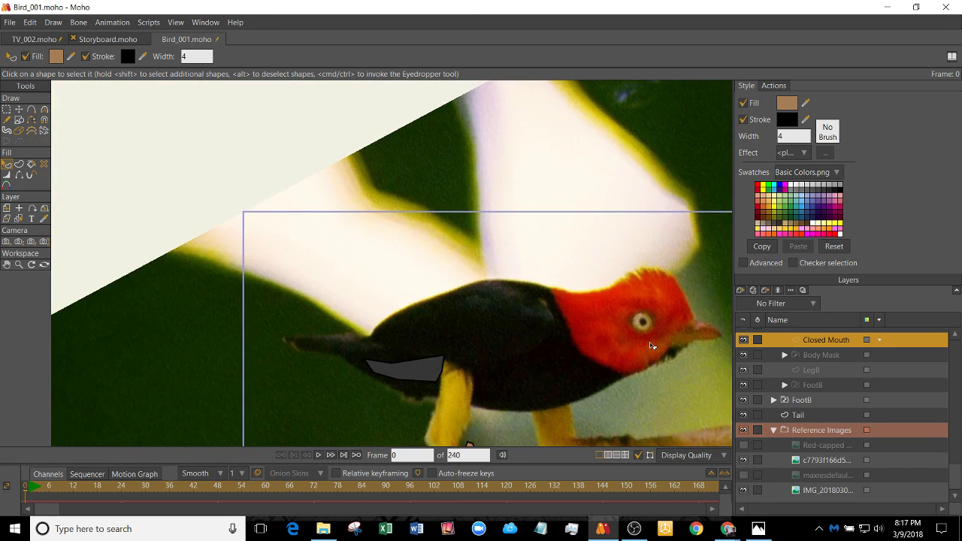
scroll(651, 344, "up", 2)
scroll(764, 386, "up", 1)
scroll(765, 385, "down", 1)
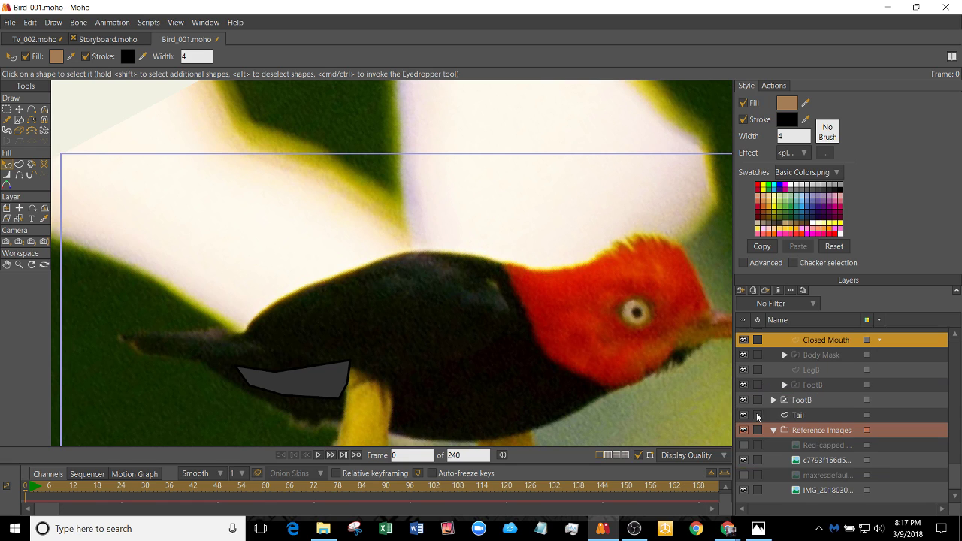
- Compare the beak in the Red-capped and maxresdefaul reference photos, leaving the c7793f166d5 photo displayed
left_click(744, 445)
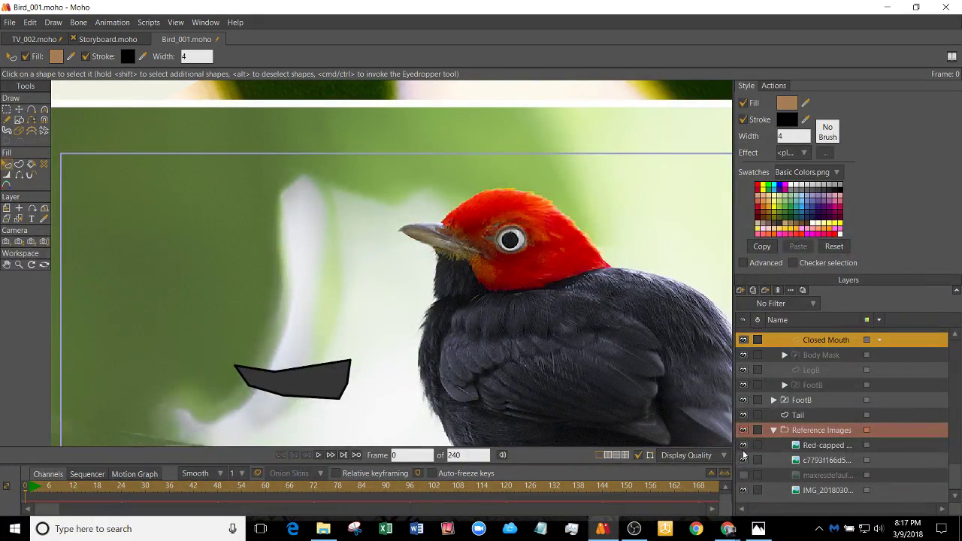
left_click(743, 445)
left_click(744, 430)
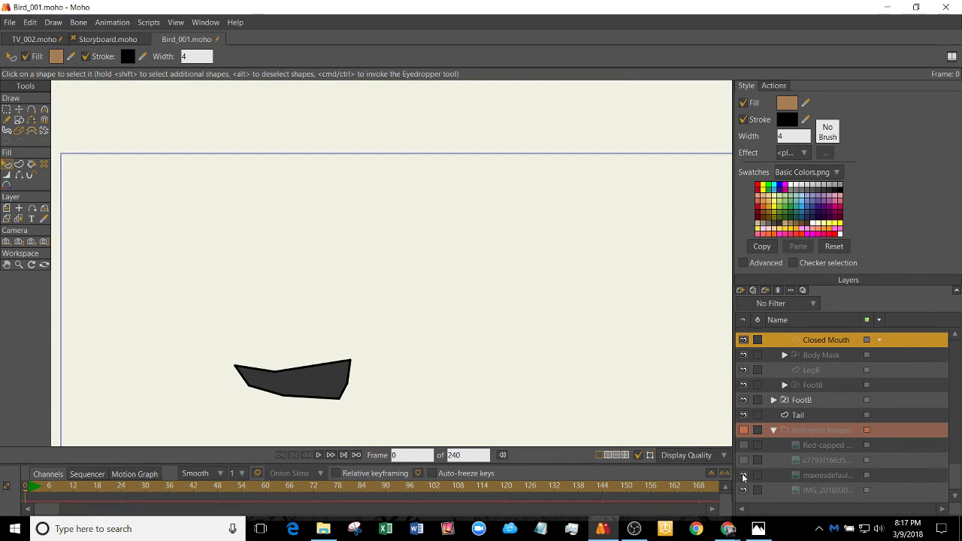
left_click(744, 430)
scroll(586, 327, "down", 1)
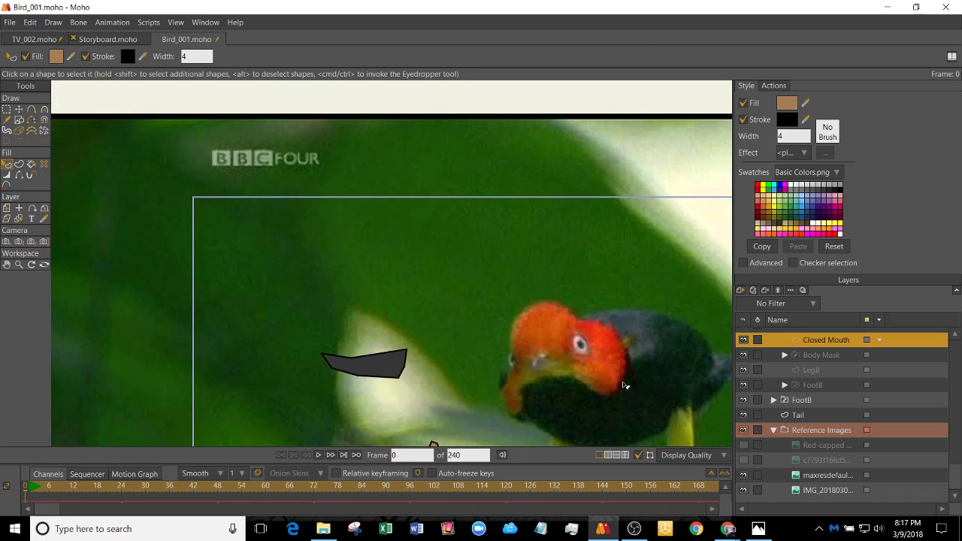
left_click(744, 475)
left_click(744, 475)
left_click(743, 460)
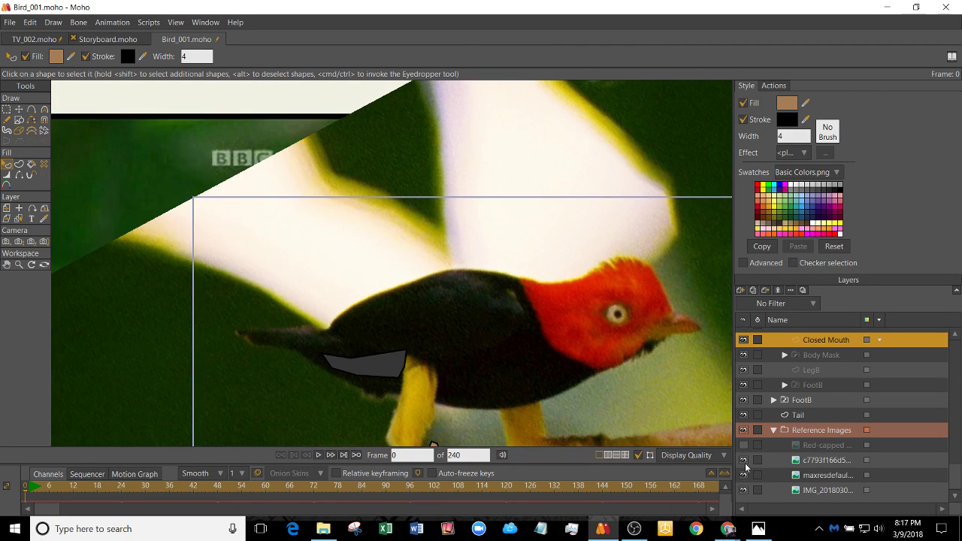
left_click(744, 445)
left_click(743, 445)
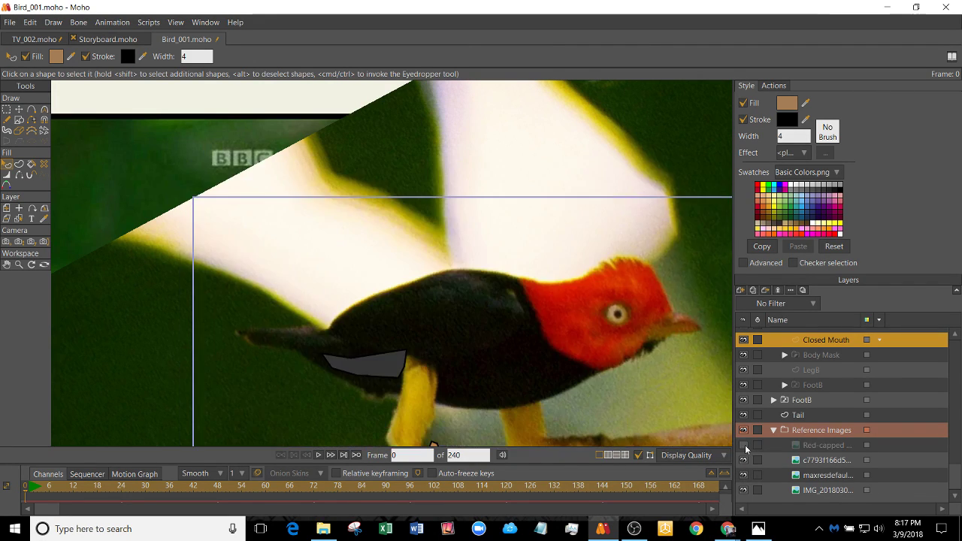
- Show the Silly Bird group again and set the upper beak's fill to orange E48247
scroll(857, 382, "up", 3)
left_click(818, 340)
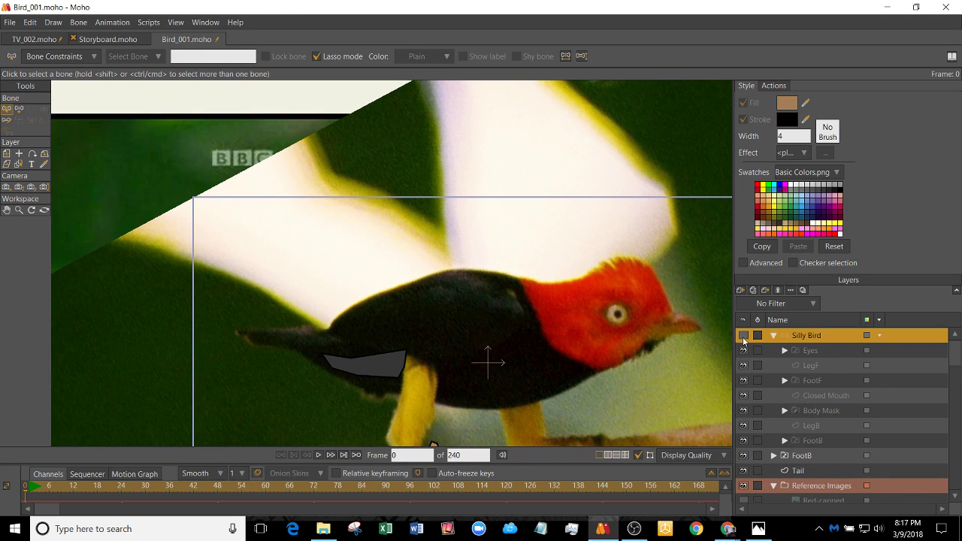
left_click(744, 336)
scroll(419, 268, "up", 5)
scroll(420, 238, "up", 3)
left_click_drag(447, 250, 454, 281)
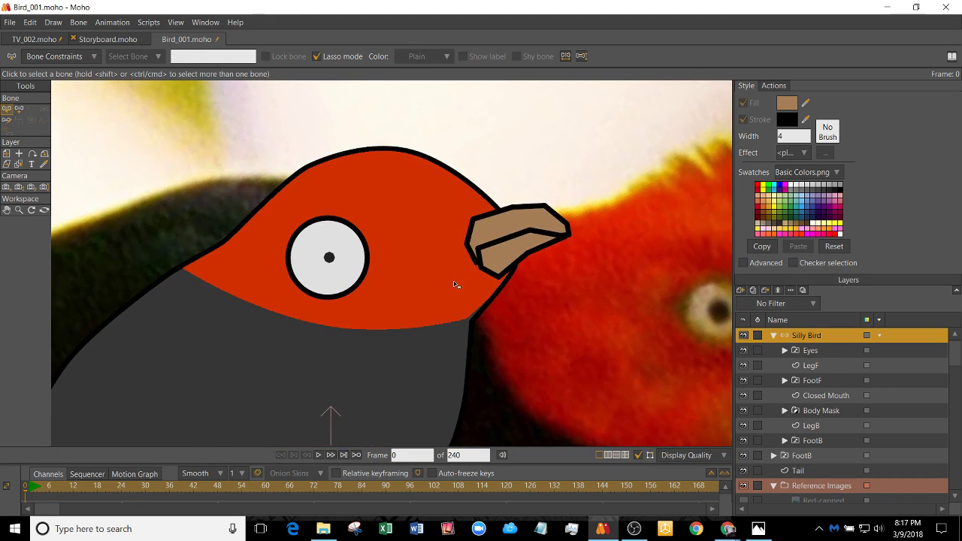
right_click(523, 225, "ctrl+alt")
left_click(782, 105)
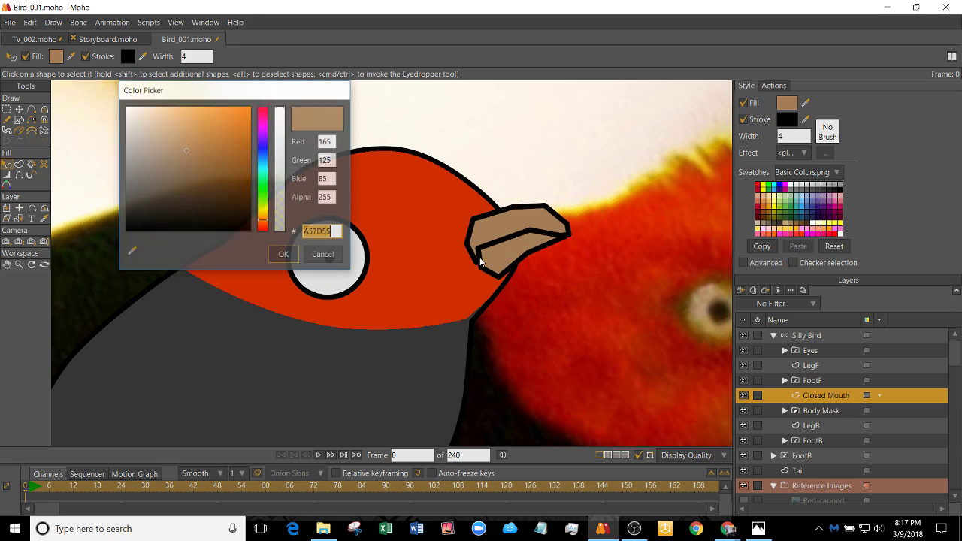
left_click_drag(264, 221, 264, 223)
left_click_drag(186, 149, 212, 119)
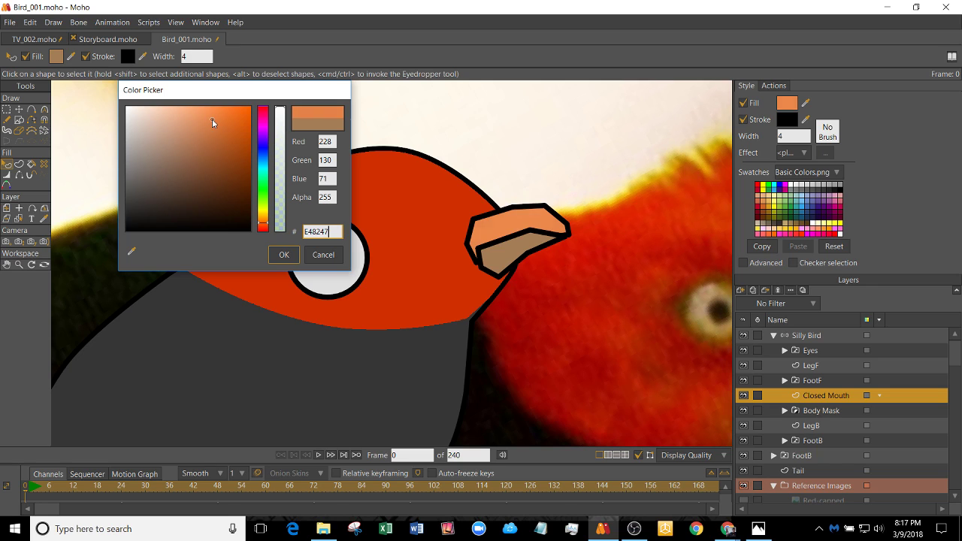
left_click(289, 255)
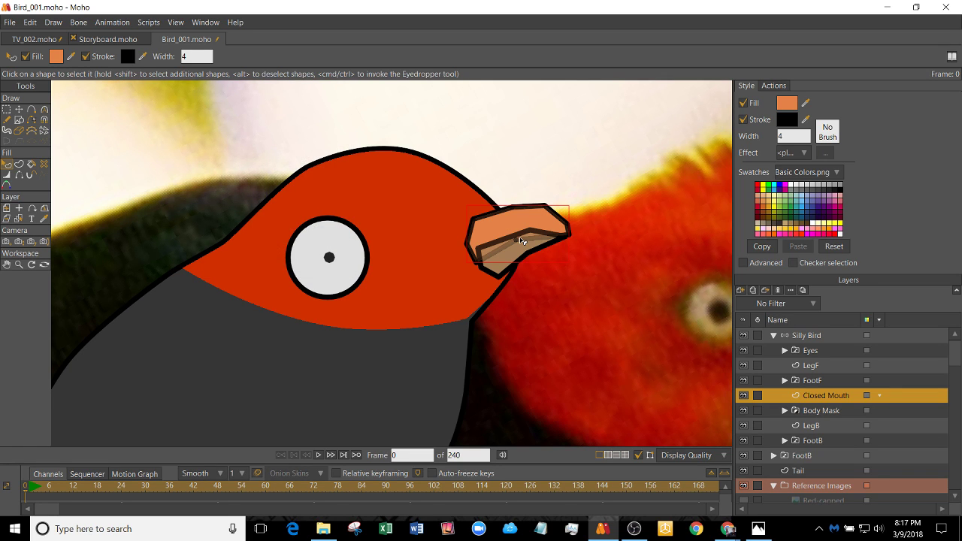
- Arrange the lower beak behind the upper beak and adjust the curvature of the beak outline's points
left_click(506, 267)
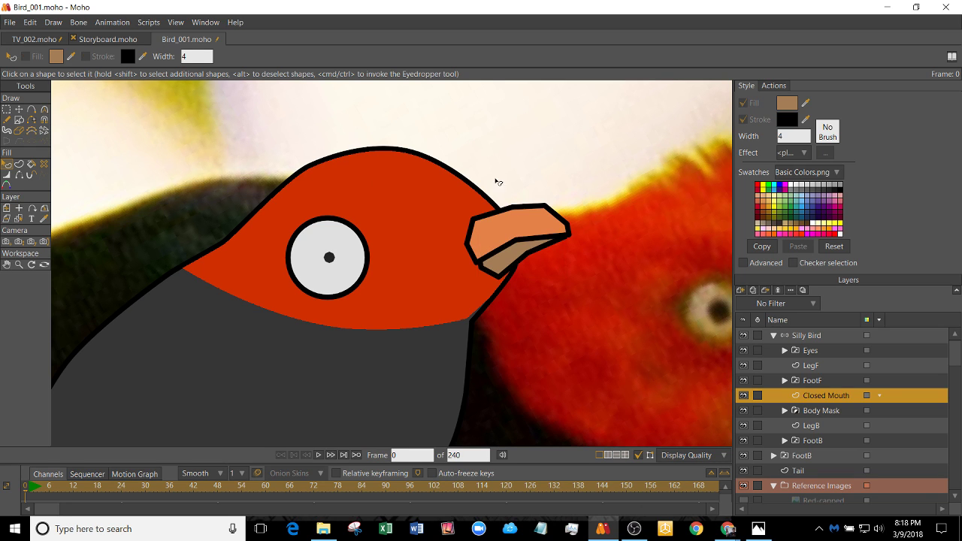
key("t")
scroll(514, 229, "up", 2)
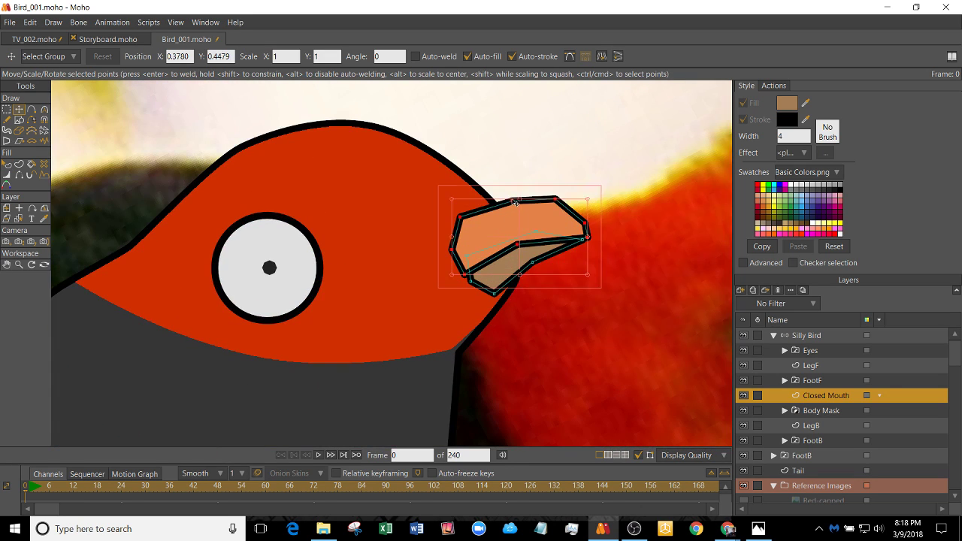
key("c")
left_click_drag(643, 252, 601, 241)
left_click(522, 242)
- Sharpen the upper beak's tip to match the photo by moving its upper front point and deleting the extra tip point
scroll(620, 303, "down", 5)
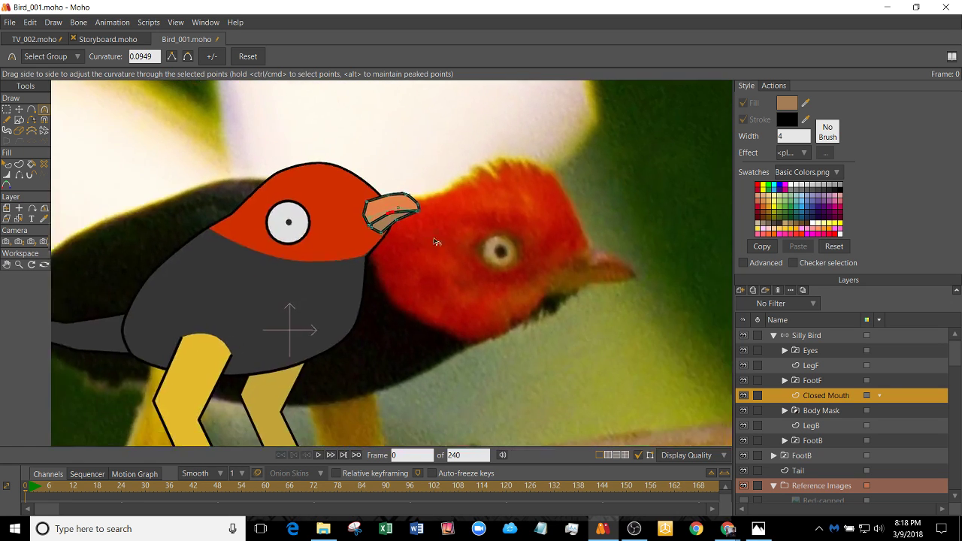
scroll(421, 237, "up", 4)
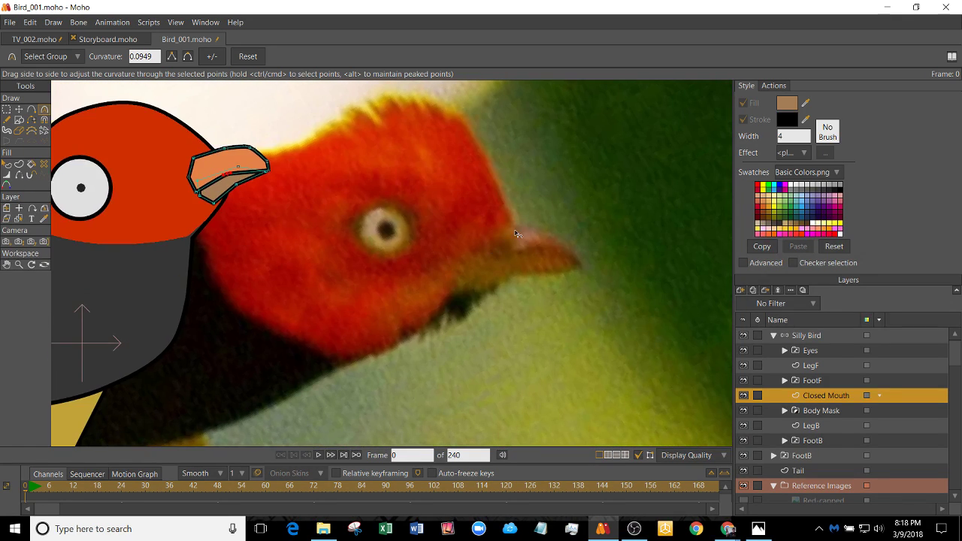
left_click_drag(519, 235, 604, 260)
key("t")
mouse_move(333, 175)
left_mouse_down()
mouse_move(330, 184)
mouse_move(344, 191)
left_mouse_up()
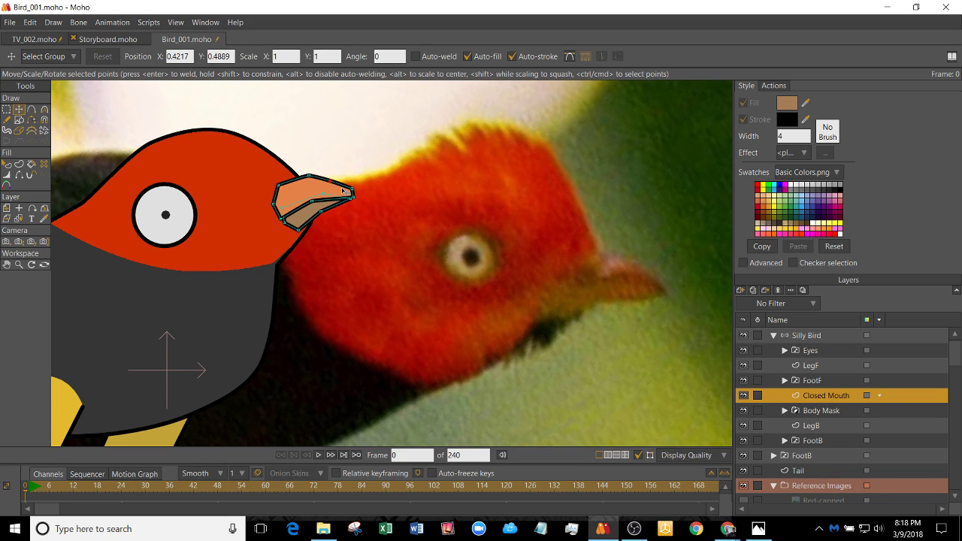
left_click(353, 191)
key("Delete")
- Simplify the upper beak by deleting its topmost point and upper rear point, and move the lower rear corner point in towards the lower beak
left_click(310, 180)
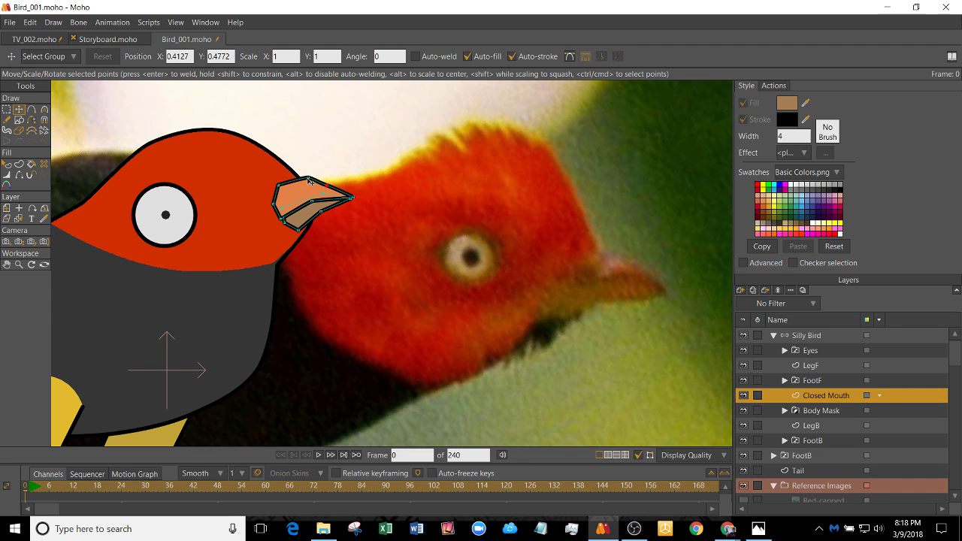
key("Delete")
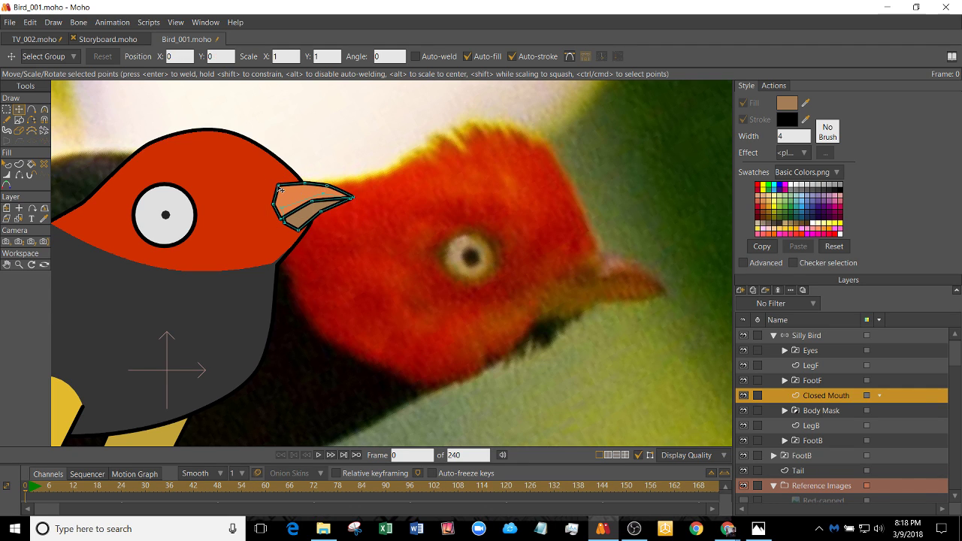
left_click(280, 188)
key("Delete")
left_click(281, 207)
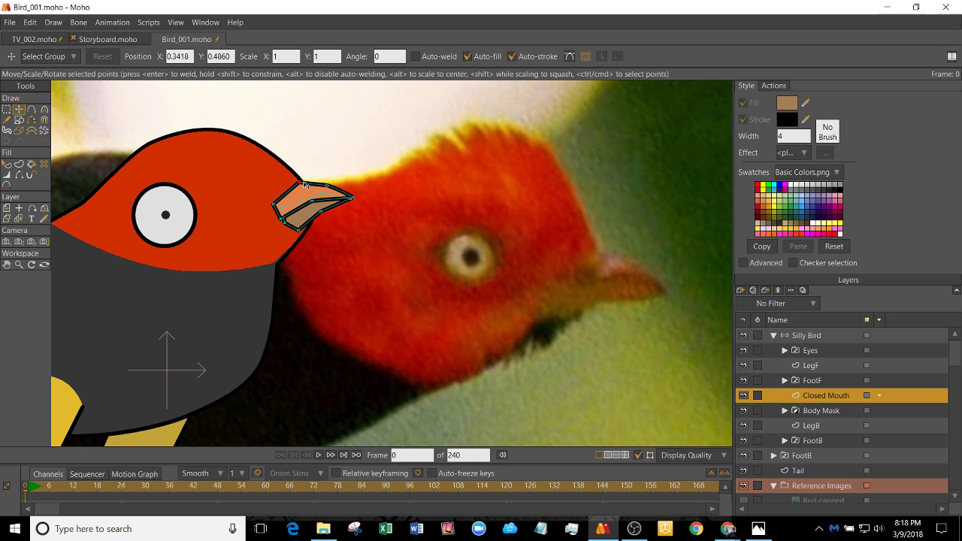
left_click_drag(281, 208, 280, 216)
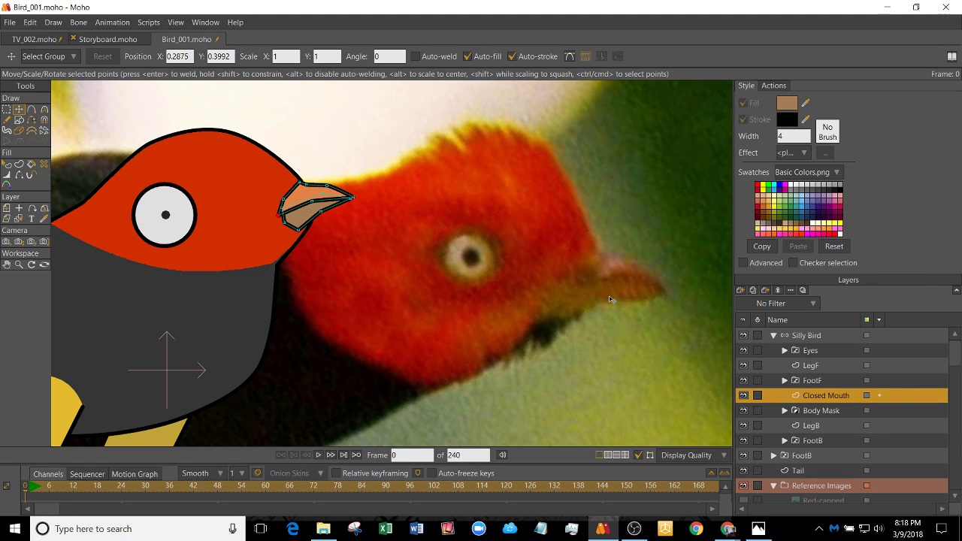
- Copy the upper beak's orange fill E48247 onto the lower beak shape
scroll(576, 326, "down", 2)
scroll(576, 326, "up", 4)
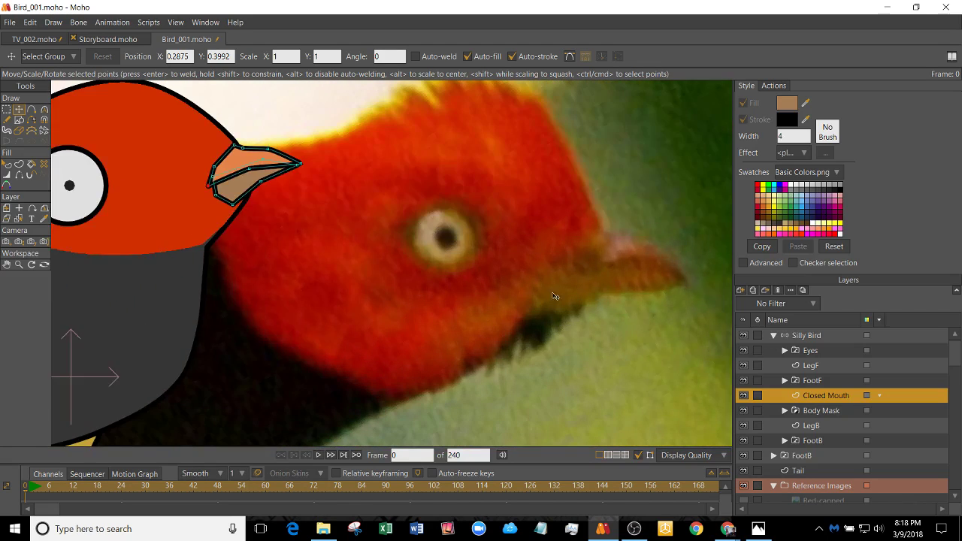
scroll(504, 269, "down", 2)
scroll(328, 226, "up", 3)
key("q")
left_click(342, 211)
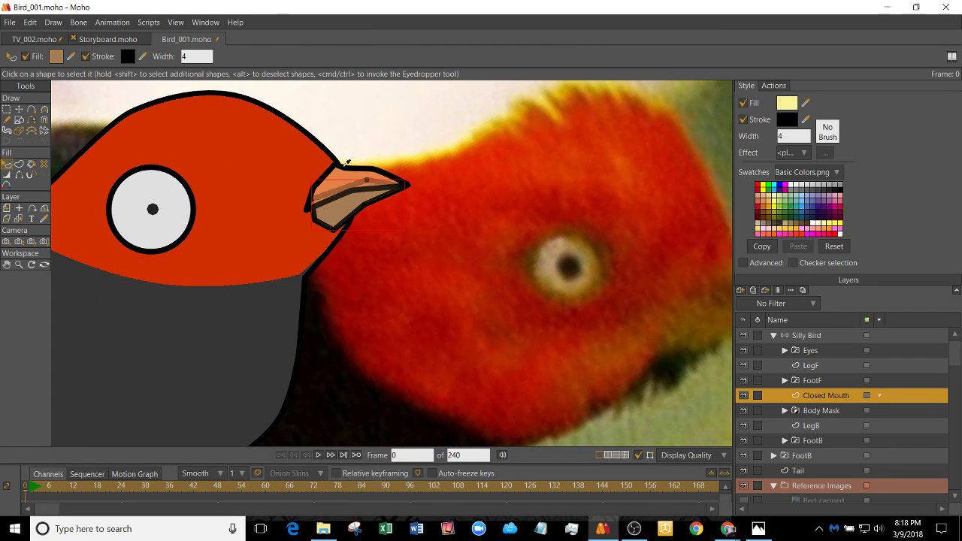
left_click(339, 179, "ctrl")
key("x")
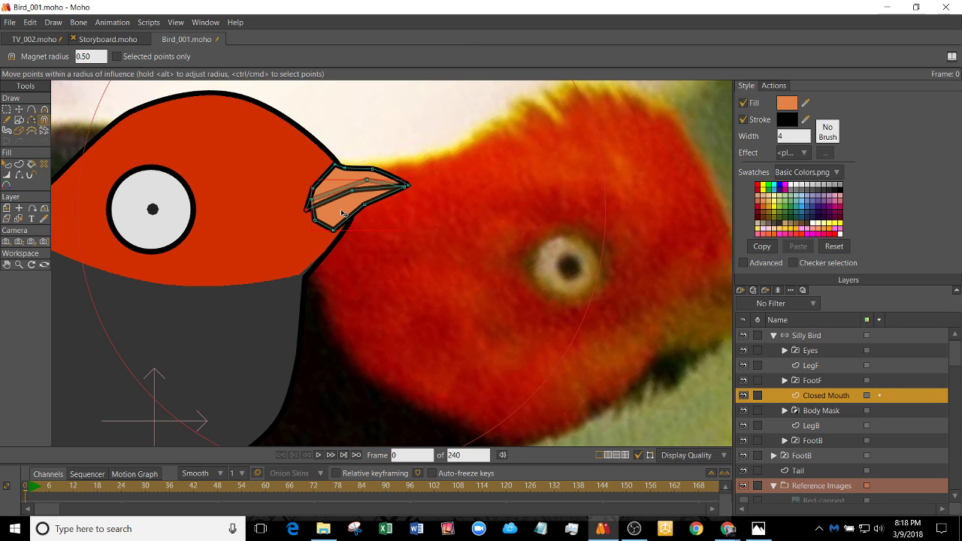
key("t")
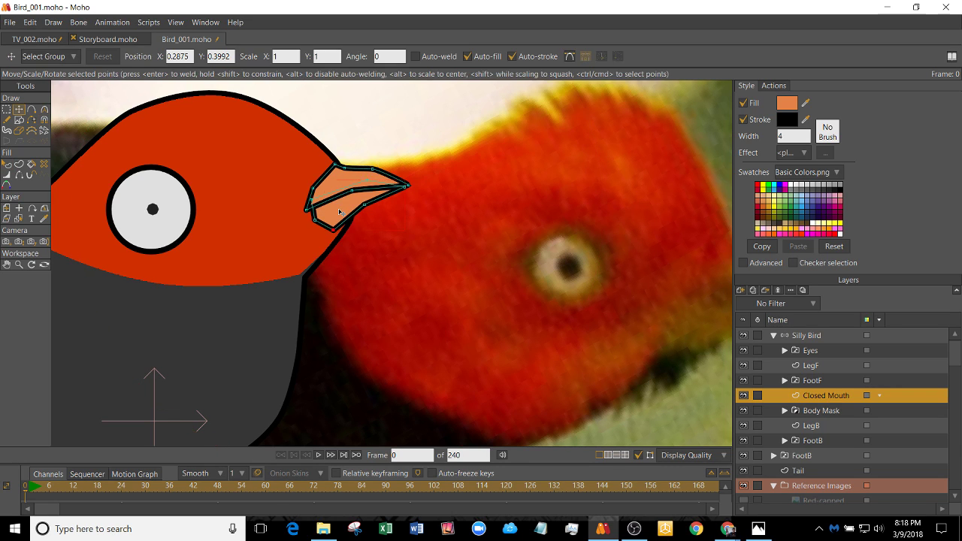
- Darken the lower beak's orange fill slightly so that it differs from the upper beak
key("q")
left_click(787, 103)
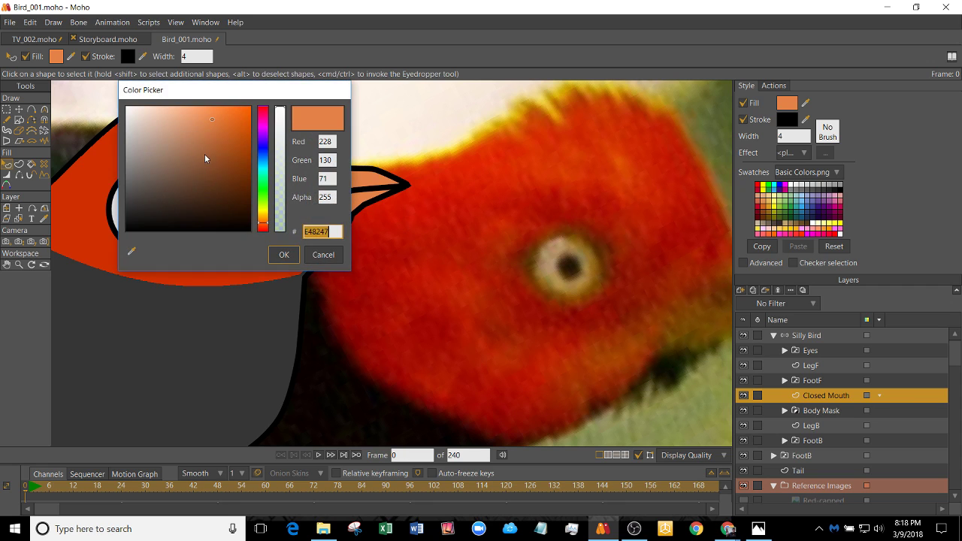
left_click(285, 255)
scroll(204, 266, "down", 1)
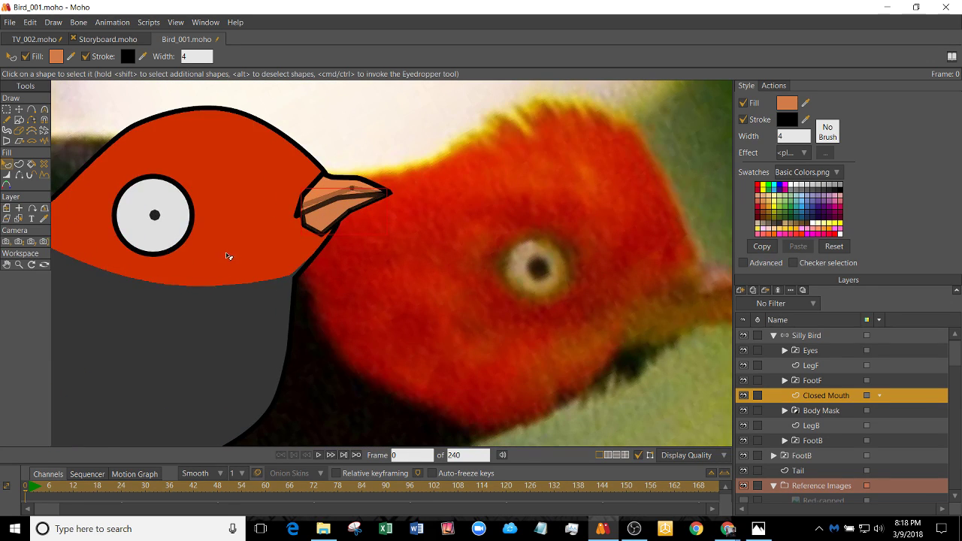
- Raise the upper beak's top-edge point near the forehead so the edge runs straighter towards the tip
scroll(228, 256, "down", 1)
scroll(251, 248, "up", 2)
scroll(342, 185, "up", 3)
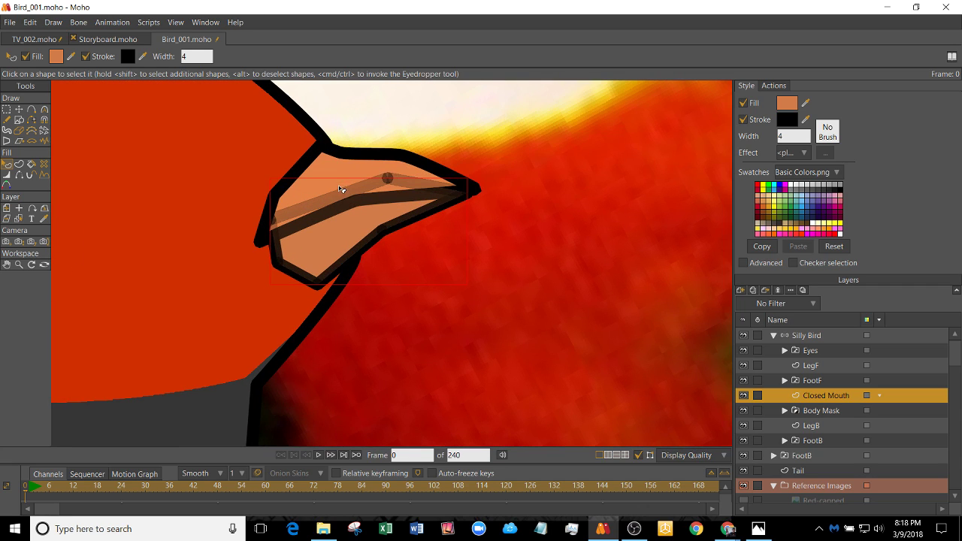
key("t")
left_click(342, 153)
left_click_drag(343, 153, 346, 149)
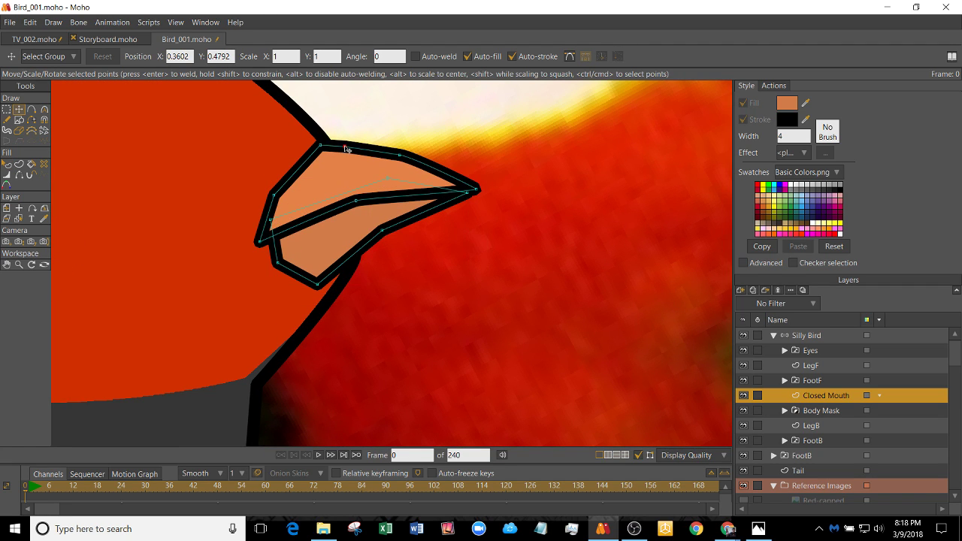
scroll(395, 197, "down", 1)
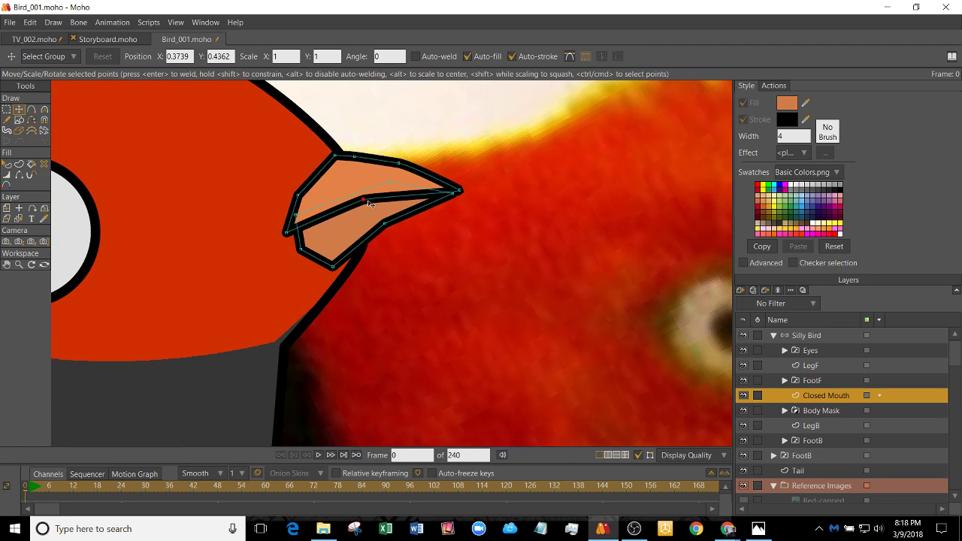
- Curve the mouth line at its middle point with a curvature of about 0.36, and smooth the upper beak's rear point to 0.30
key("c")
left_click_drag(481, 223, 522, 233)
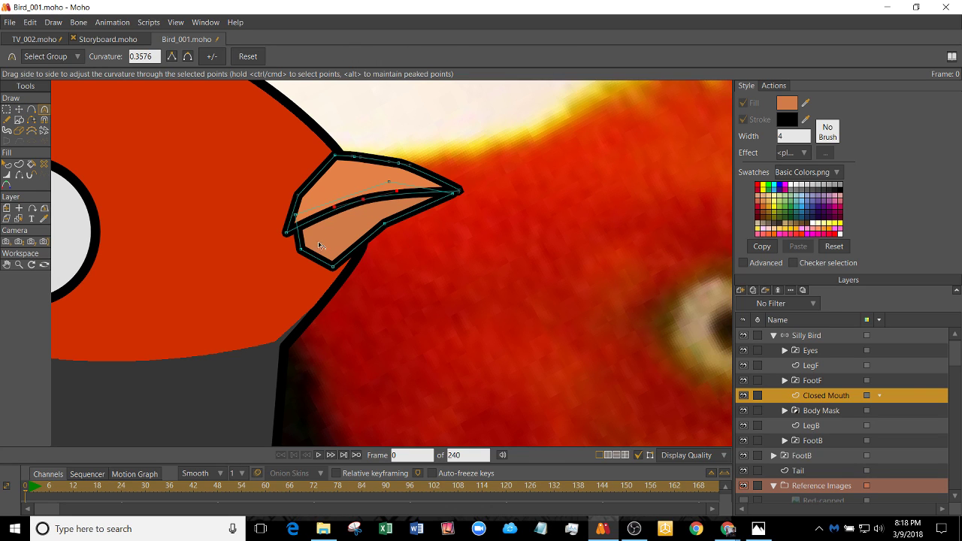
key("t")
left_click(298, 196)
key("c")
mouse_move(299, 196)
left_mouse_down()
mouse_move(426, 188)
mouse_move(296, 199)
left_mouse_up()
left_click(187, 56)
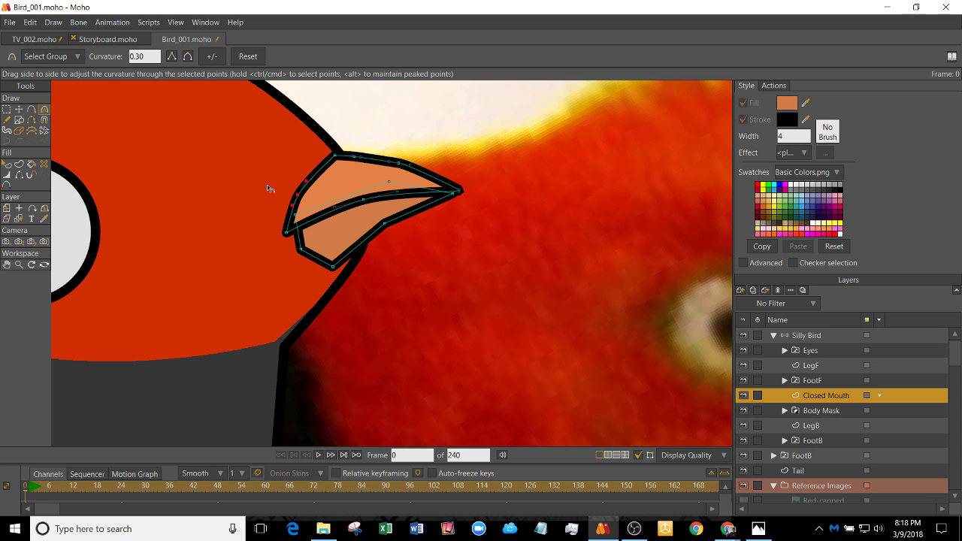
- Pull the upper beak's rear corner in to line up with the back of the lower beak, and preview the bird in a render
key("t")
left_click(297, 197)
left_click_drag(304, 250, 289, 233)
scroll(262, 247, "down", 2)
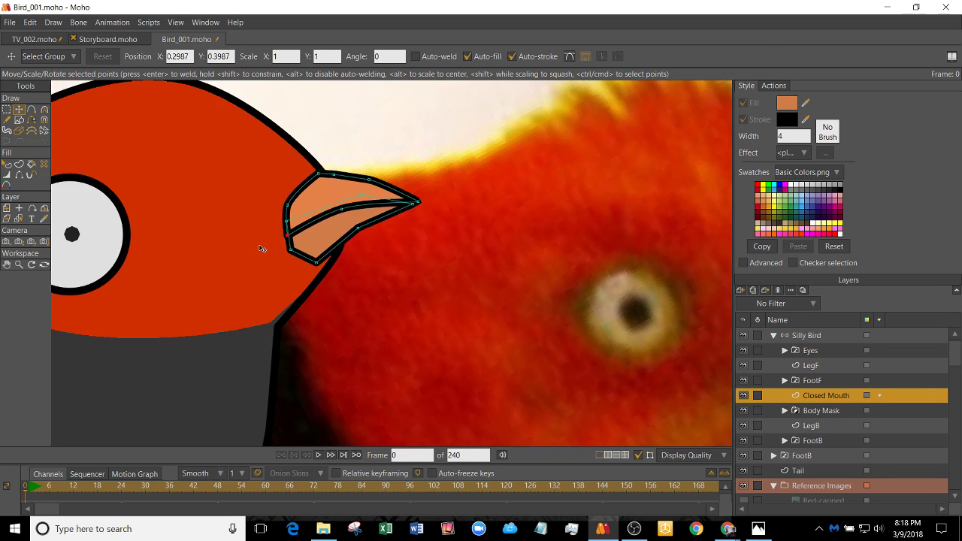
key("ctrl+r")
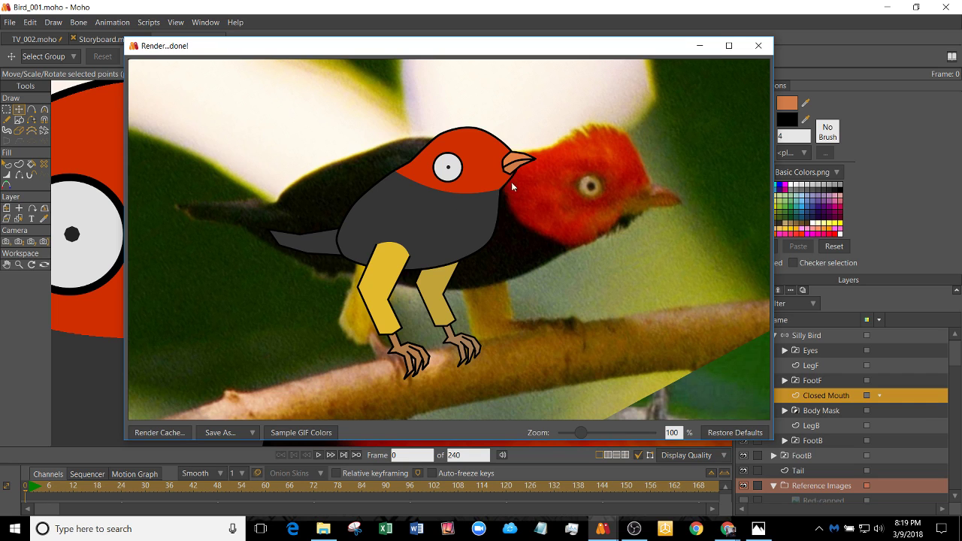
left_click(759, 46)
- Switch to the Storyboard.moho document and examine the opening storyboard panels with the TV set and birds up close
left_click(105, 40)
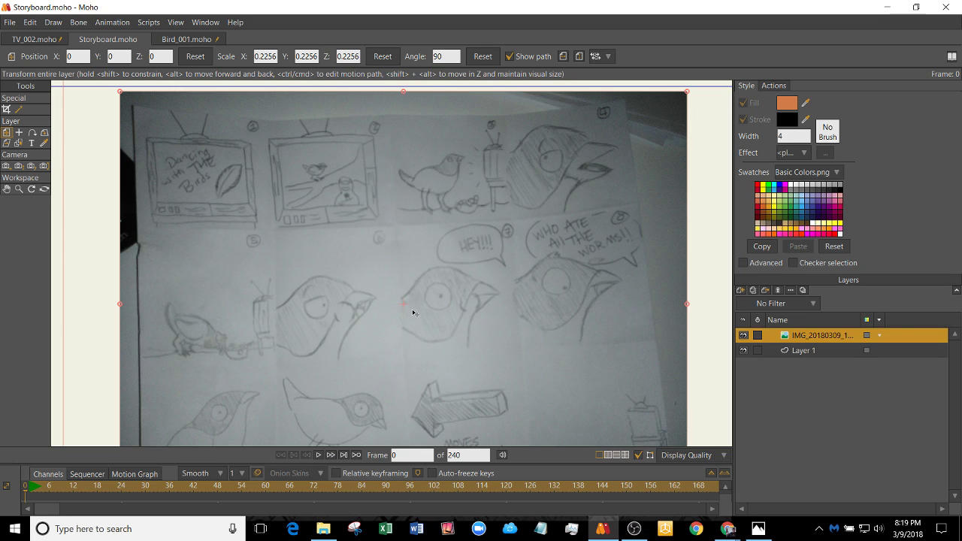
scroll(256, 252, "down", 1)
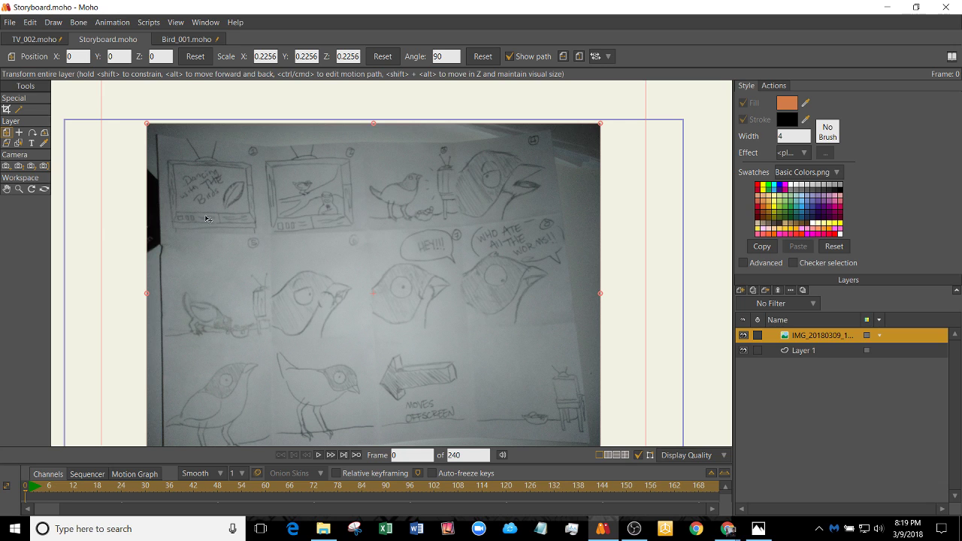
left_click_drag(366, 287, 379, 261)
scroll(377, 264, "up", 1)
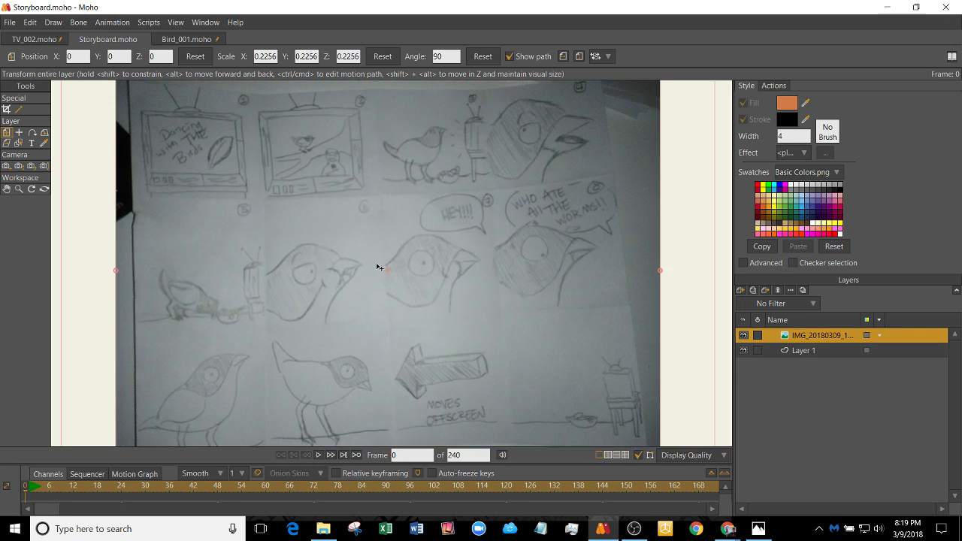
scroll(377, 265, "down", 1)
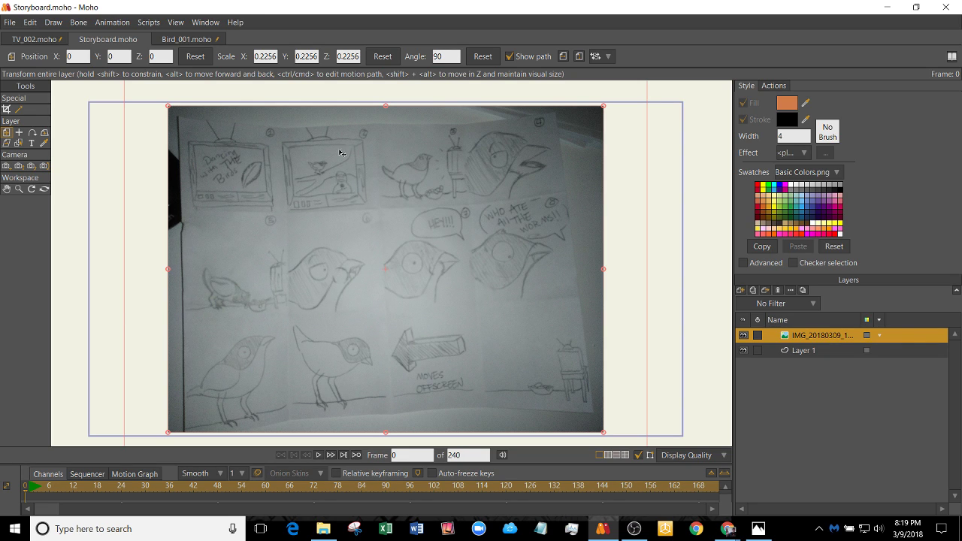
scroll(345, 187, "up", 5)
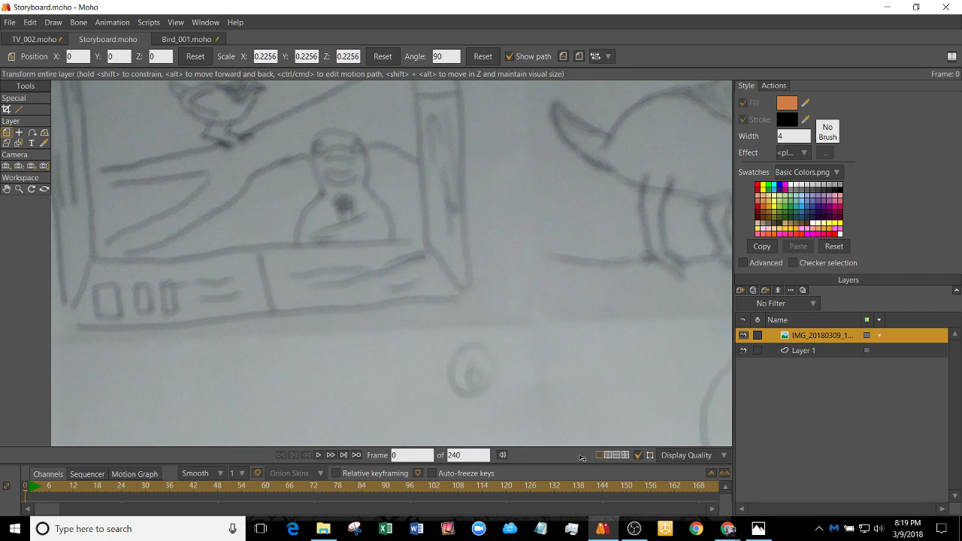
scroll(275, 186, "down", 5)
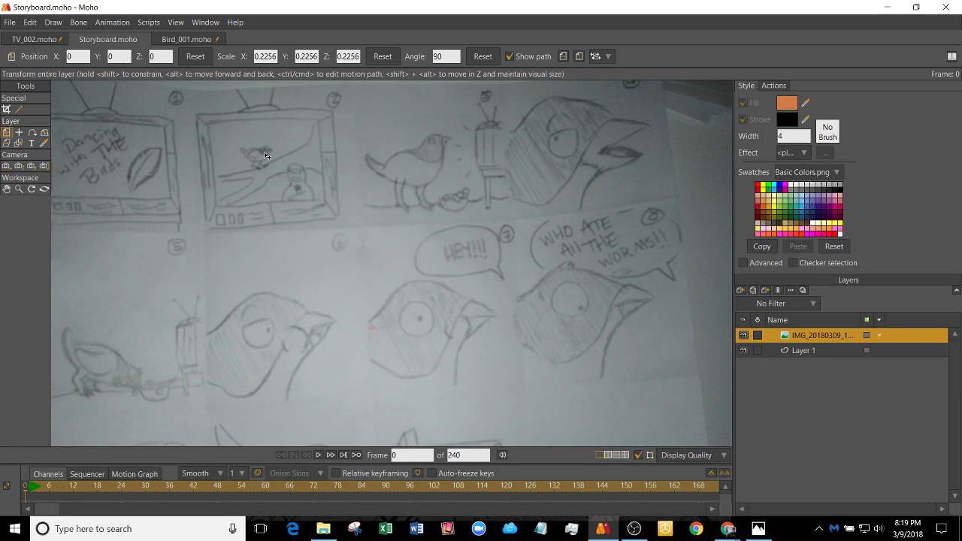
scroll(251, 197, "up", 3)
scroll(248, 160, "down", 3)
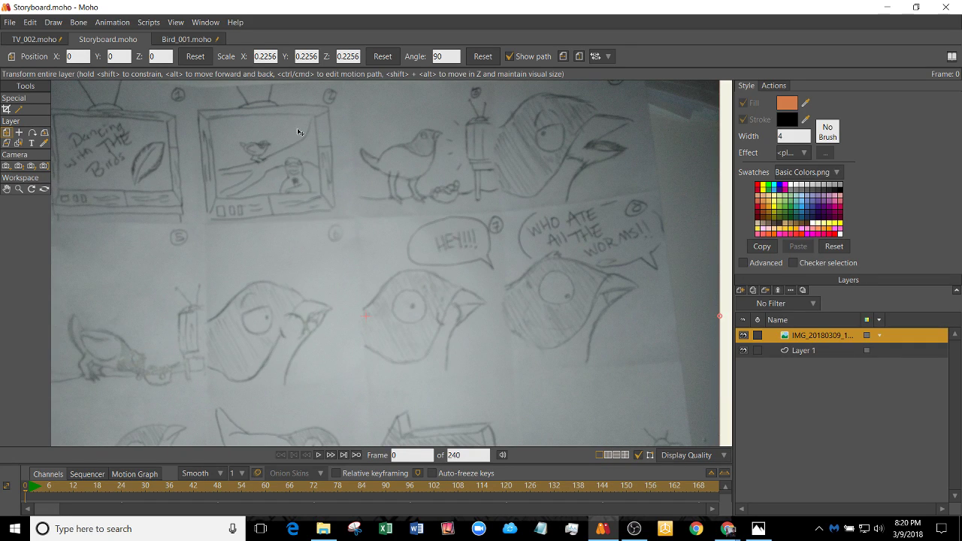
- Review the remaining storyboard panels, from the bird close-ups with speech bubbles to the final offscreen move and empty TV scene
scroll(254, 184, "down", 2)
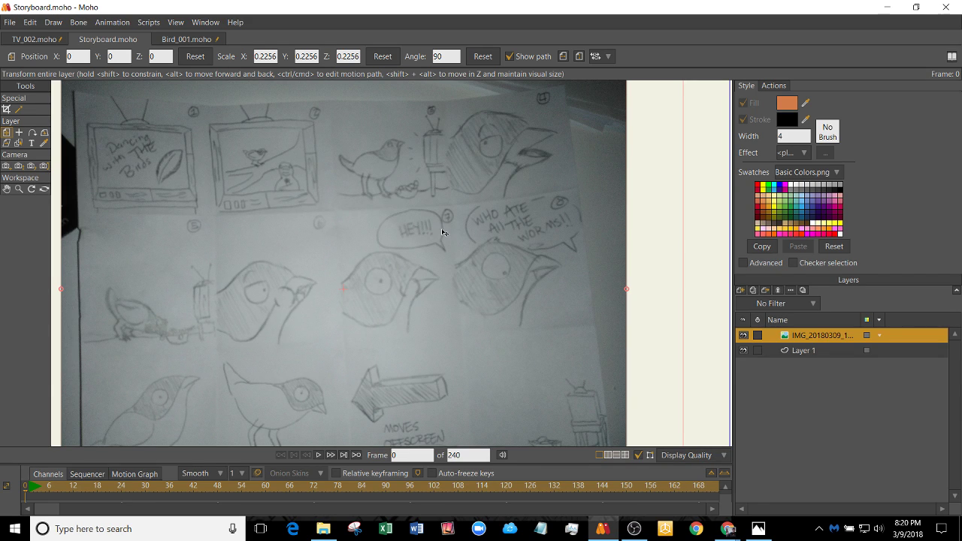
scroll(534, 260, "down", 1)
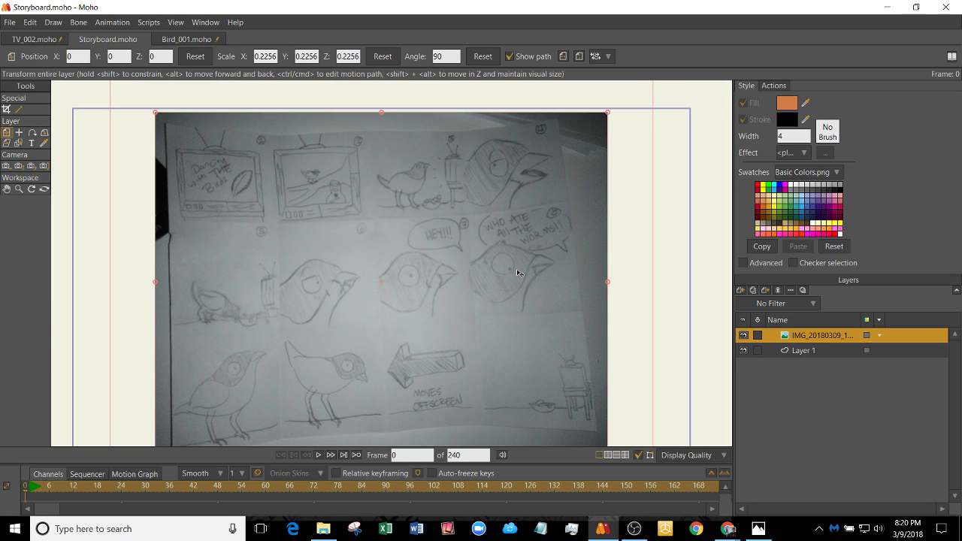
scroll(526, 224, "up", 2)
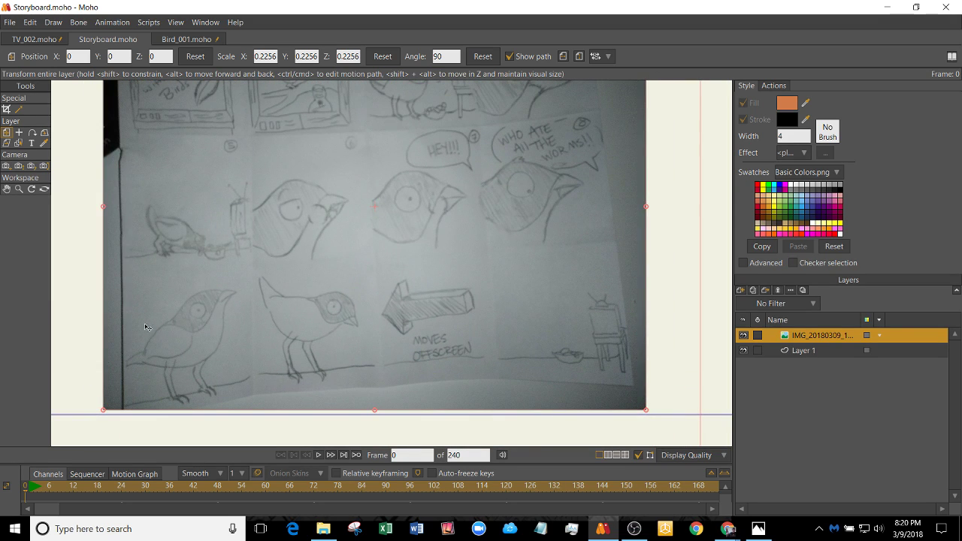
left_click_drag(402, 98, 419, 209)
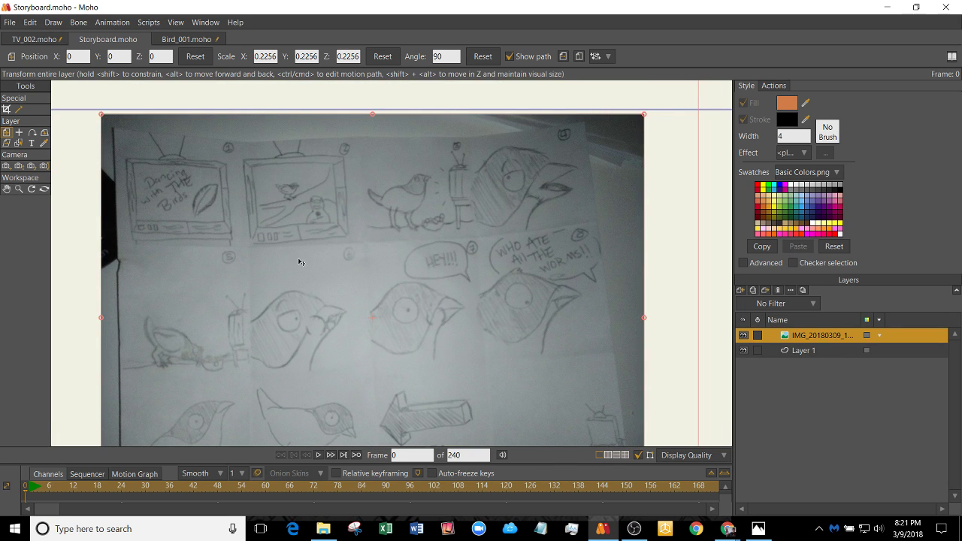
left_click_drag(299, 261, 364, 141)
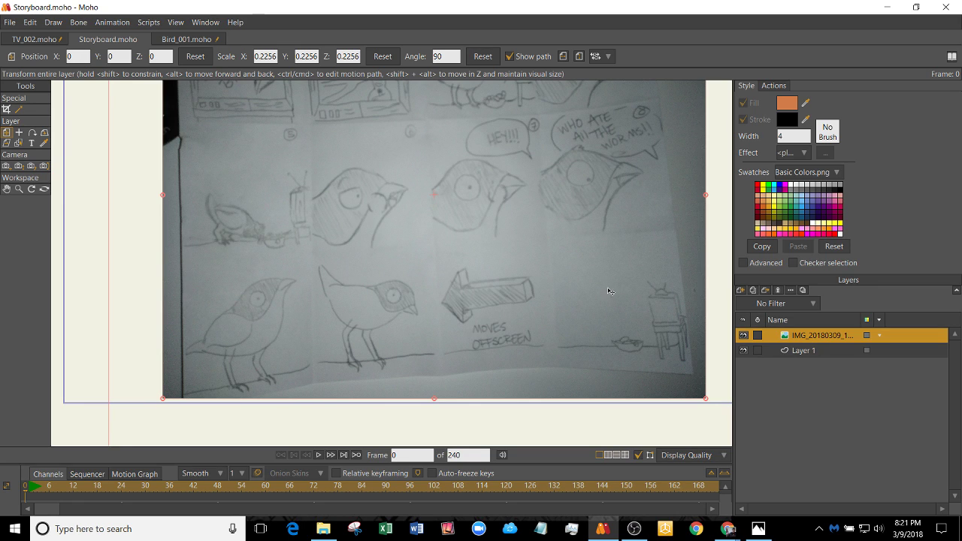
left_click_drag(388, 150, 367, 223)
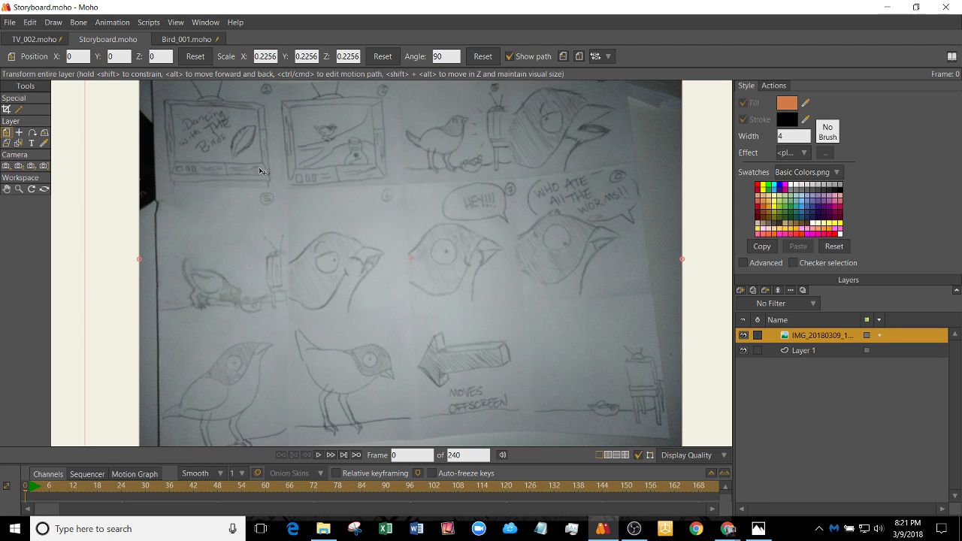
scroll(394, 246, "down", 1)
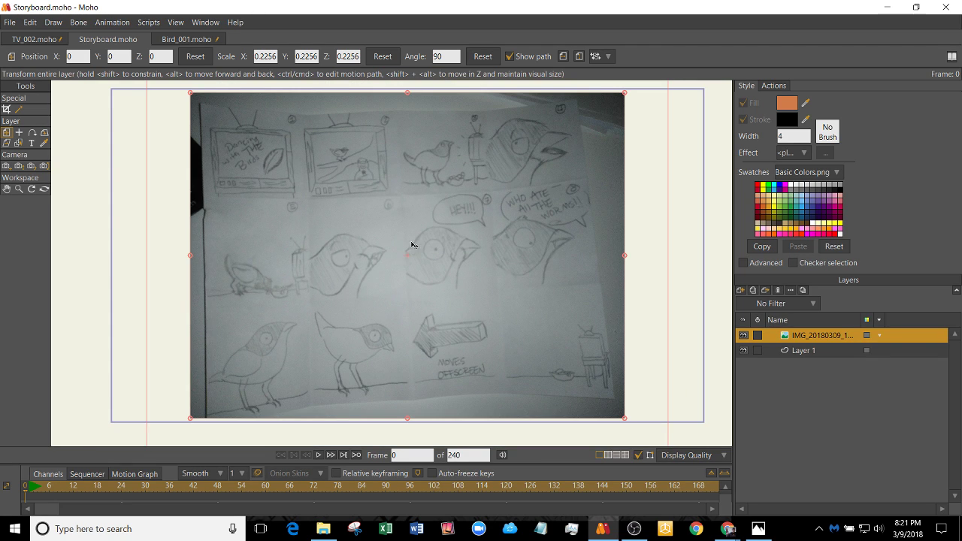
- Bring up the YouTube live chat window, read through the recent viewer messages and minimize it again
mouse_move(728, 528)
left_click(692, 475)
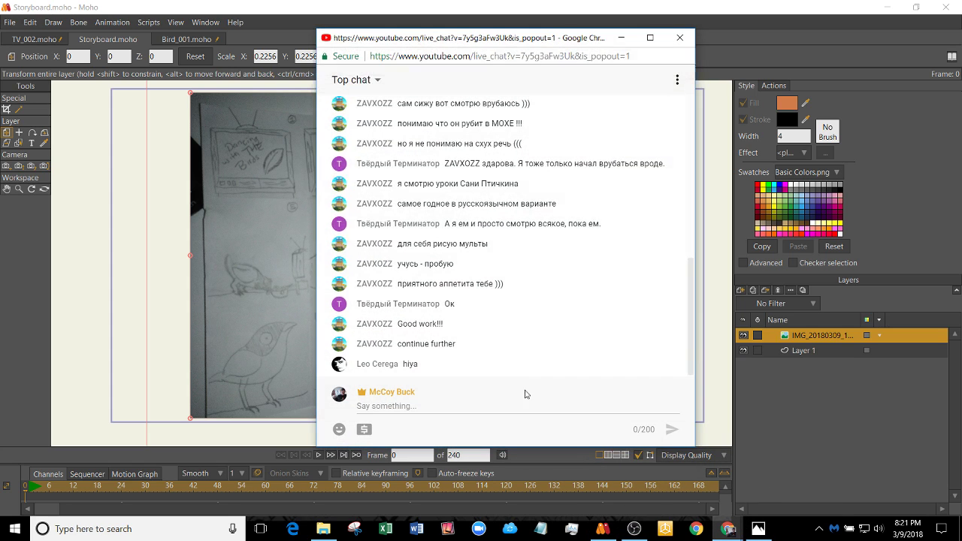
scroll(529, 320, "up", 2)
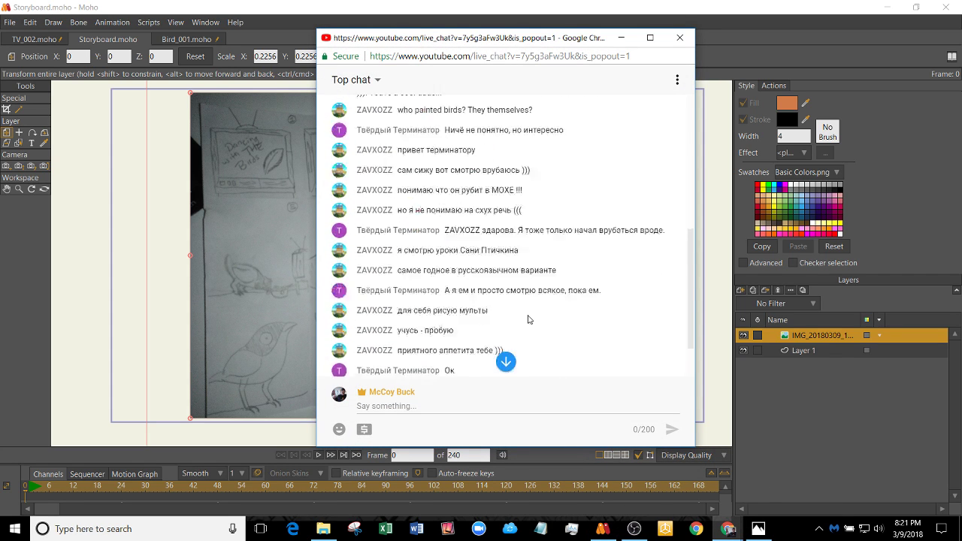
scroll(529, 320, "down", 2)
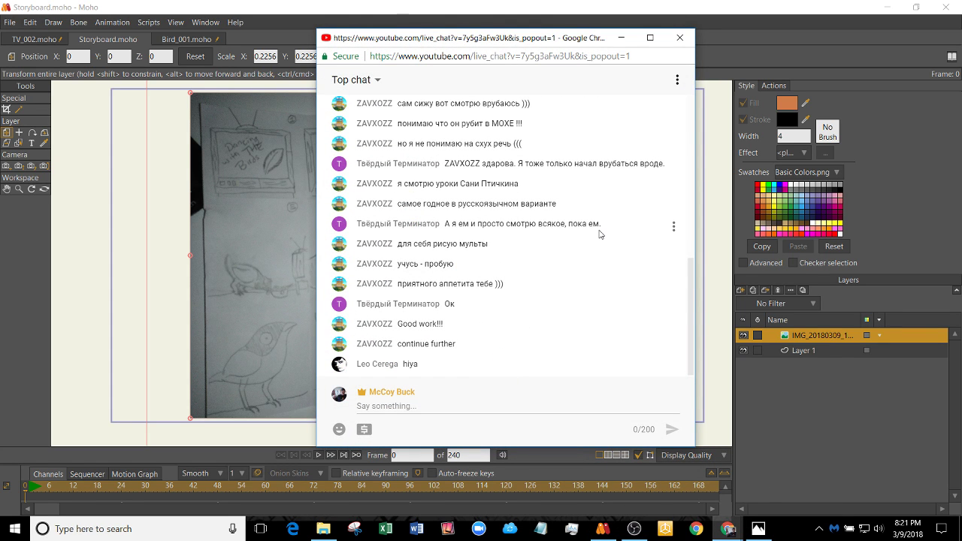
left_click(622, 38)
- Bring up the YouTube live dashboard in the browser, check the stream and minimize the window again
mouse_move(728, 528)
left_click(693, 484)
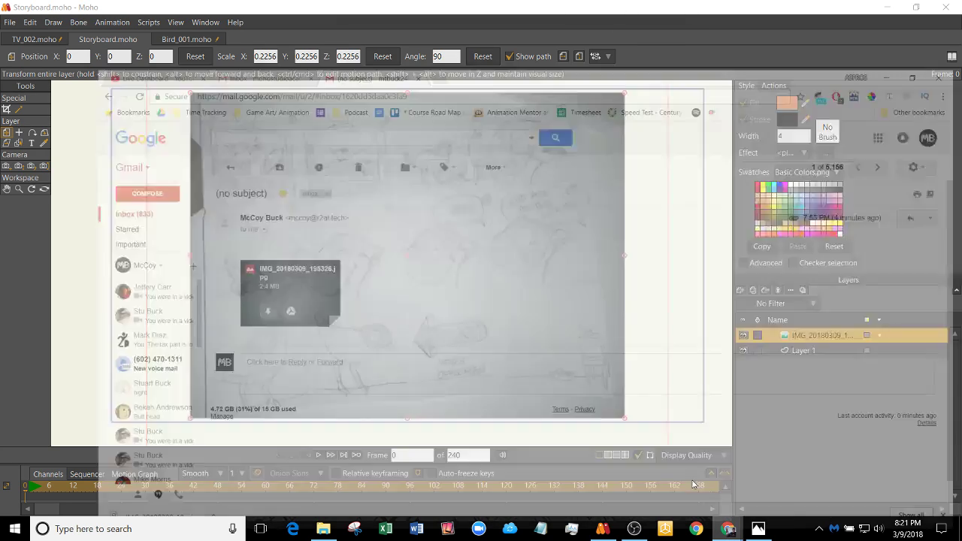
key("ctrl+1")
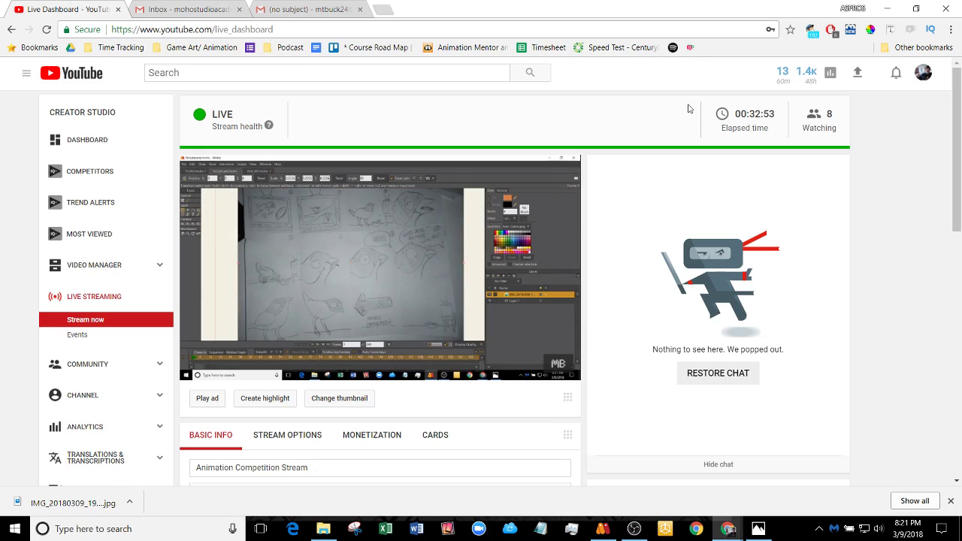
left_click(886, 8)
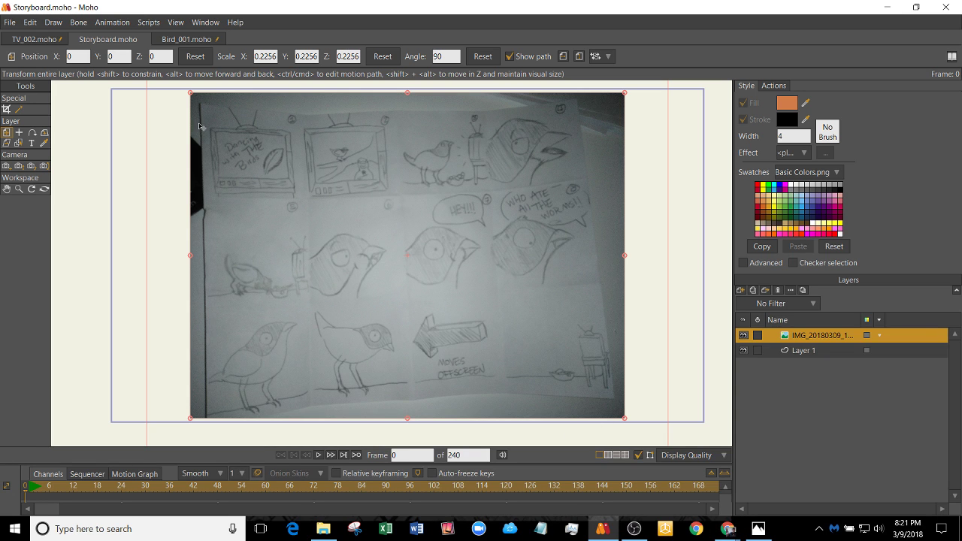
- Return to the Bird_001.moho document and examine the whole bird against the reference photo and its layer list
left_click(158, 38)
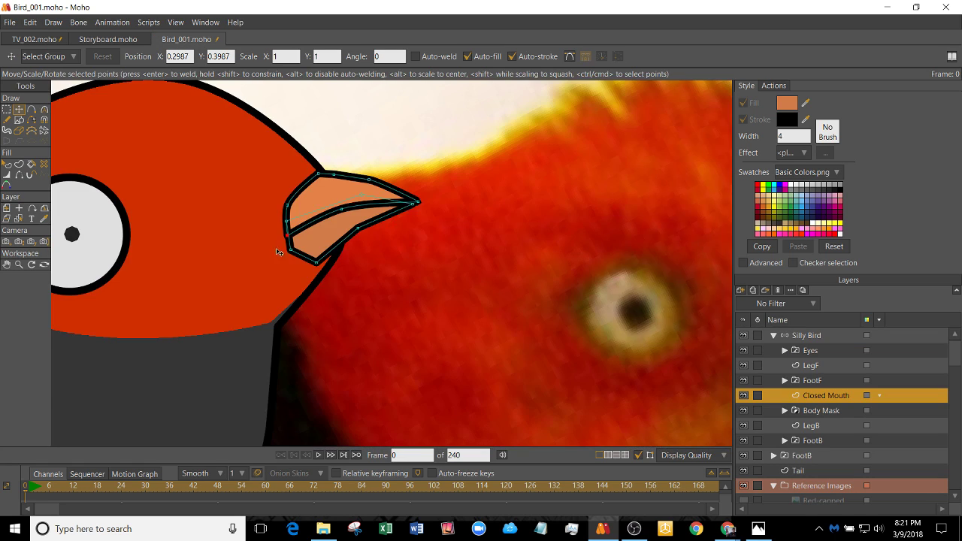
scroll(355, 239, "down", 5)
left_click_drag(253, 343, 411, 235)
scroll(419, 264, "down", 2)
scroll(410, 235, "up", 2)
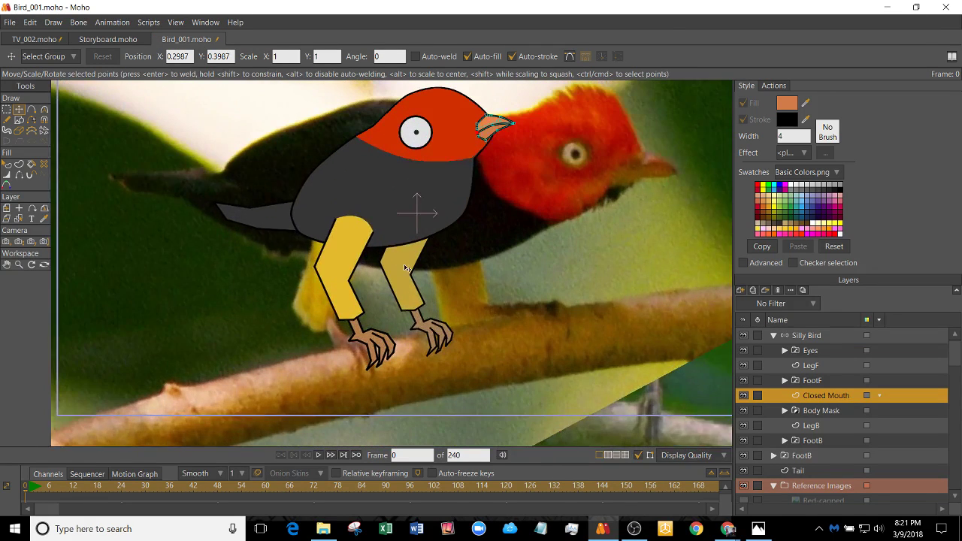
left_click_drag(405, 269, 415, 319)
scroll(409, 274, "up", 1)
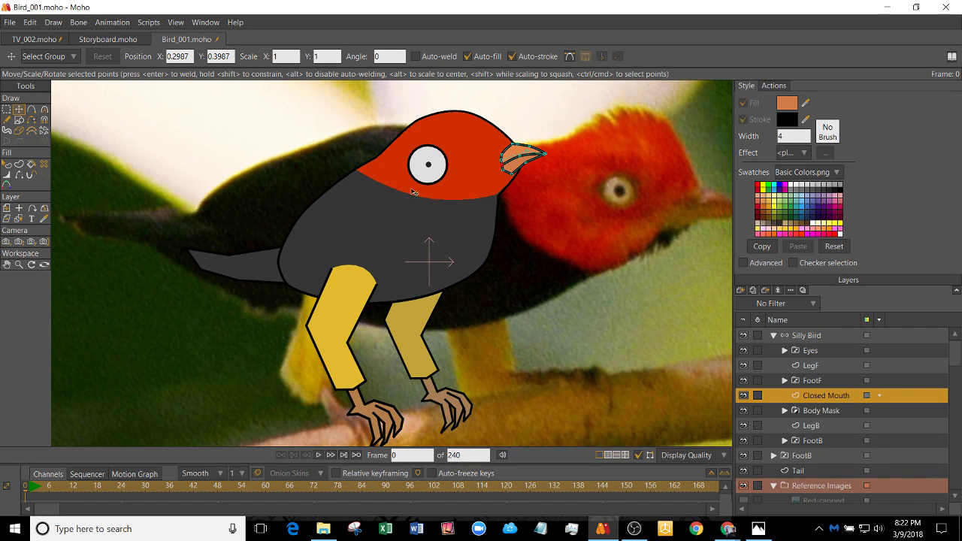
scroll(447, 204, "up", 1)
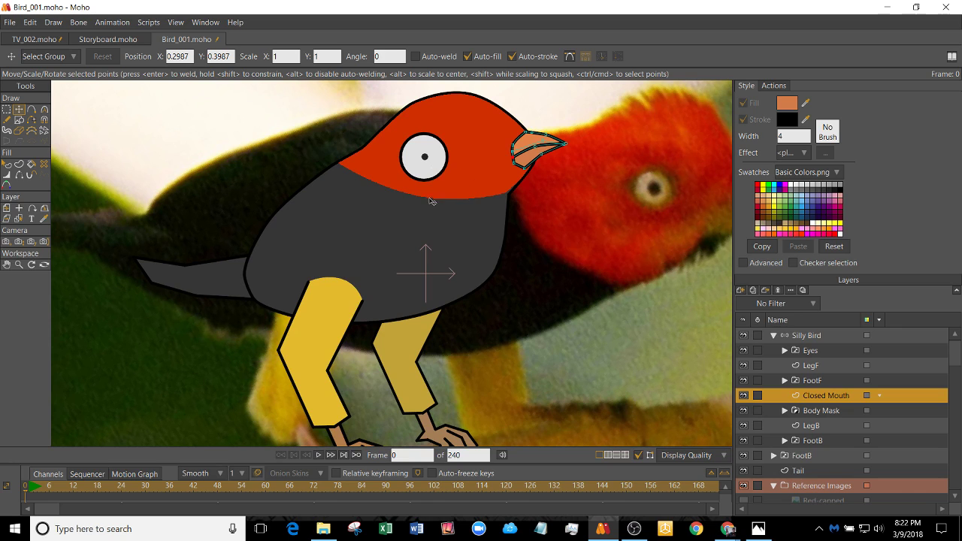
scroll(355, 265, "down", 2)
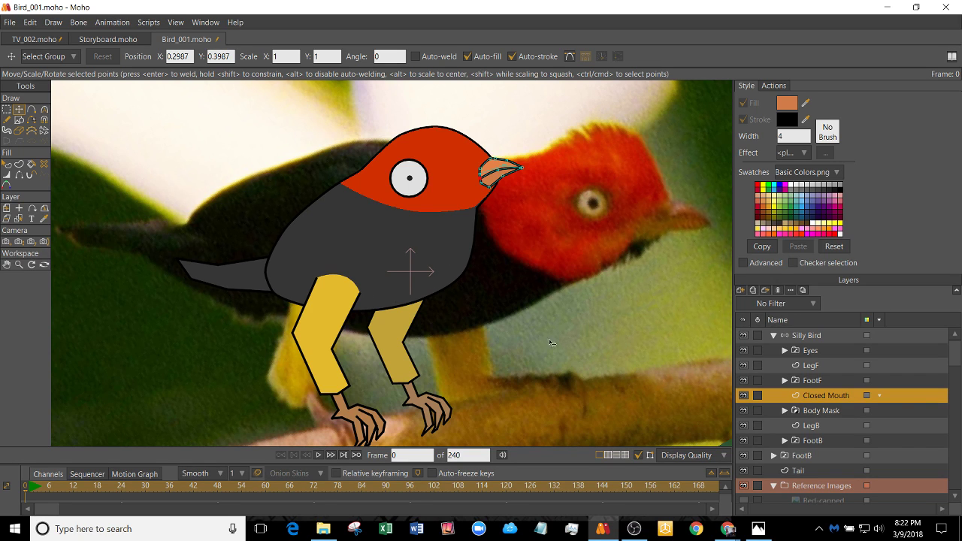
scroll(824, 425, "down", 2)
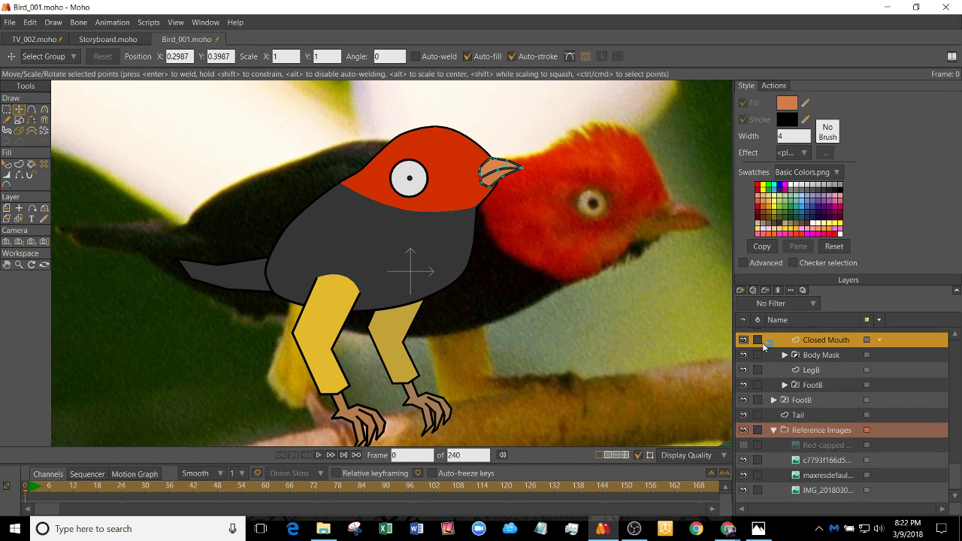
scroll(762, 343, "up", 2)
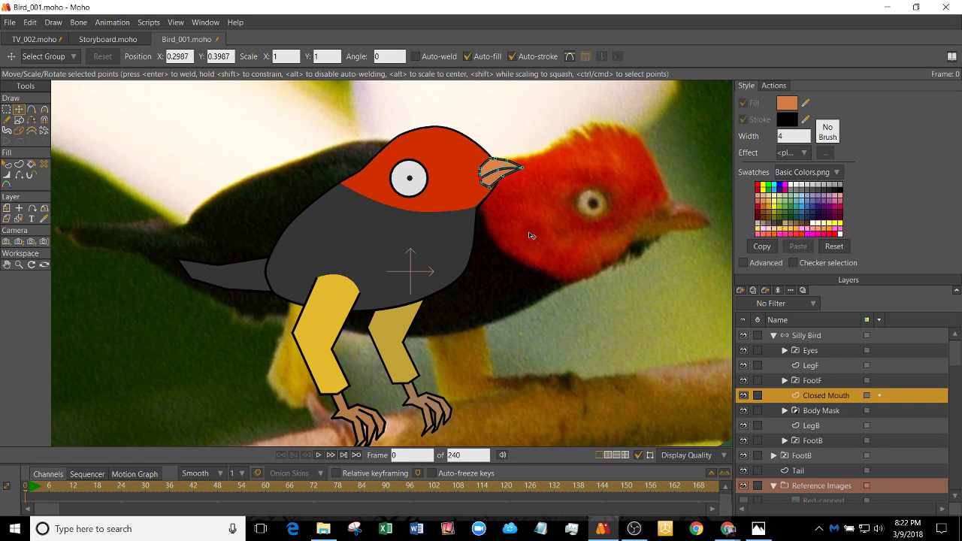
- Add extra points to the Body layer's outline along the top of the head
scroll(530, 235, "up", 5)
left_click(455, 210, "alt")
scroll(456, 209, "up", 4)
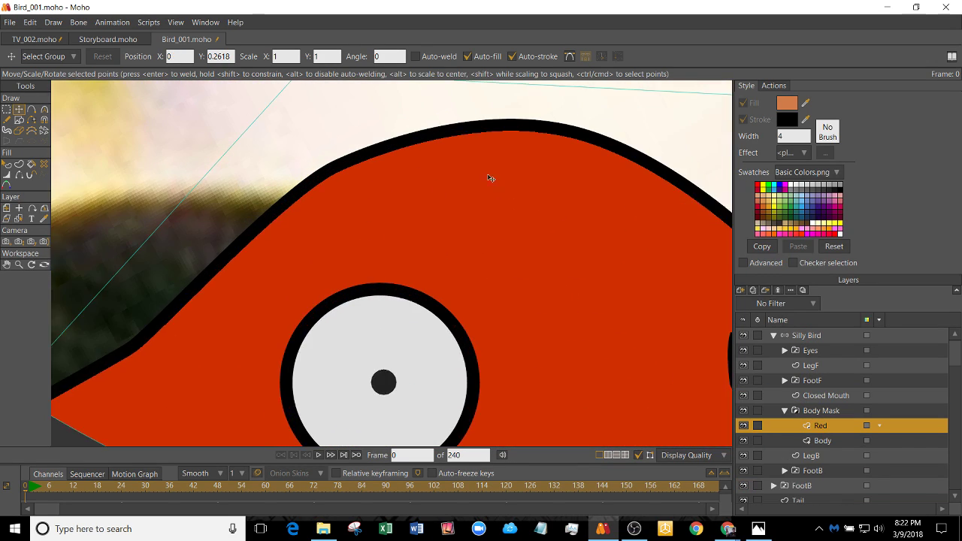
left_click(835, 442)
key("a")
left_click(409, 192)
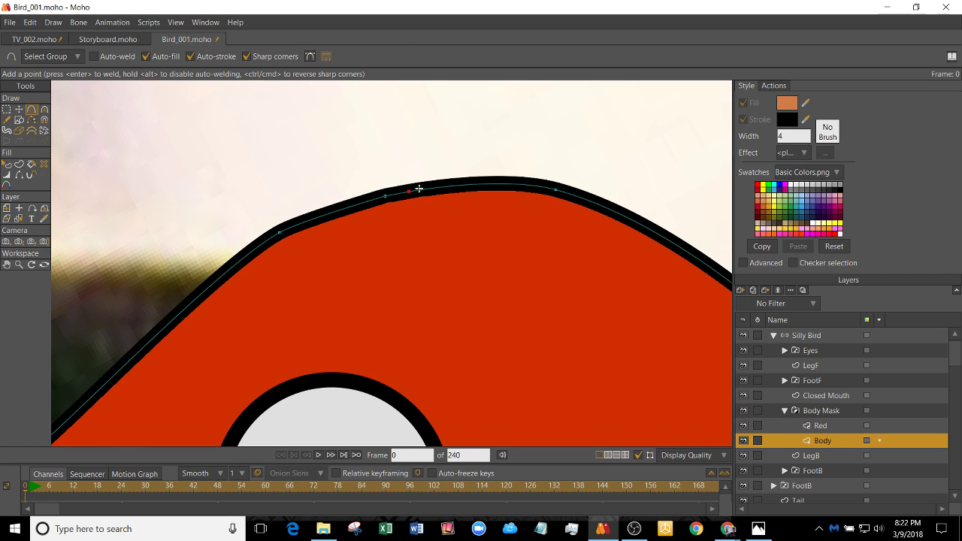
left_click(479, 183)
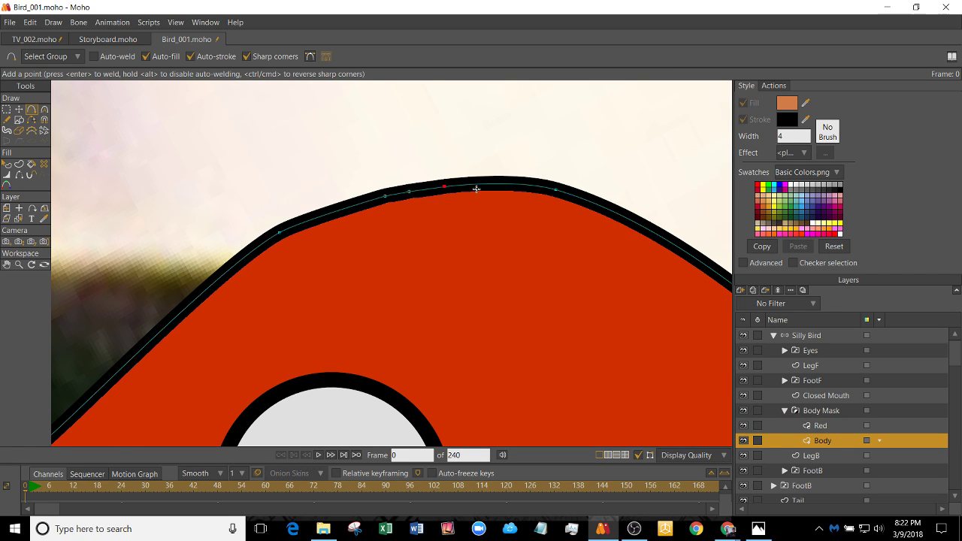
- Pull the new head points into a first curved feather tuft with a sharp notch at its front base
key("t")
left_click(409, 192)
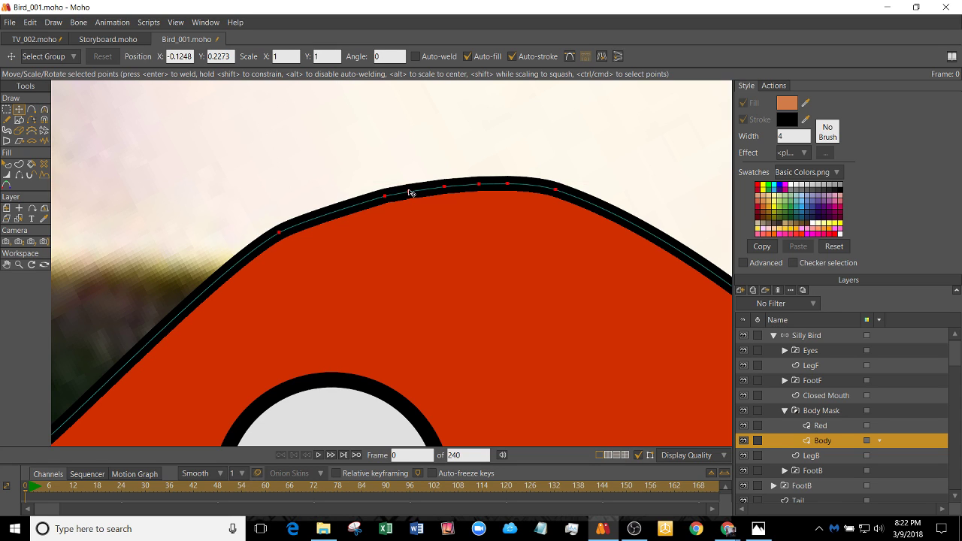
left_click_drag(410, 192, 435, 186)
key("c")
left_click(445, 188)
key("t")
- Add another outline point and shape a second feather tuft directly in front of the first, closing the gap between them
key("a")
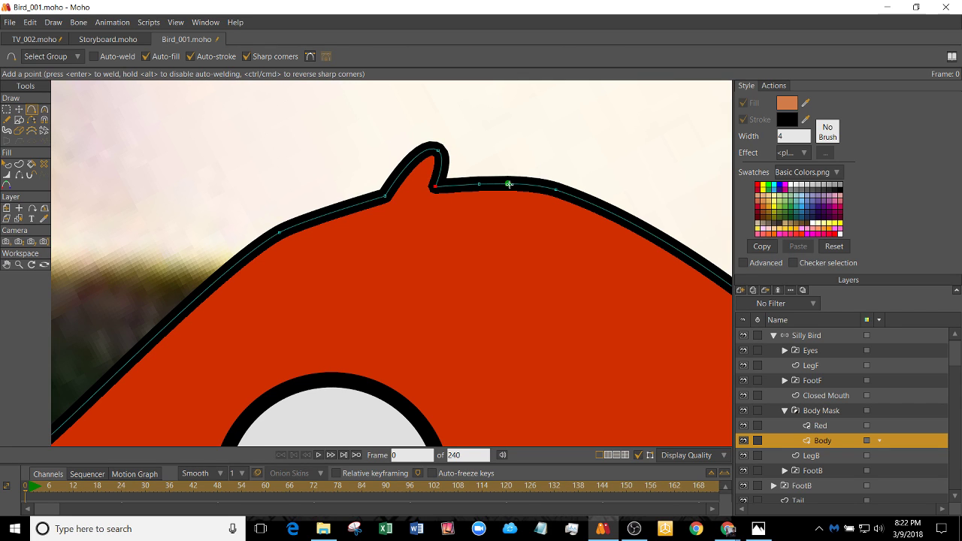
key("t")
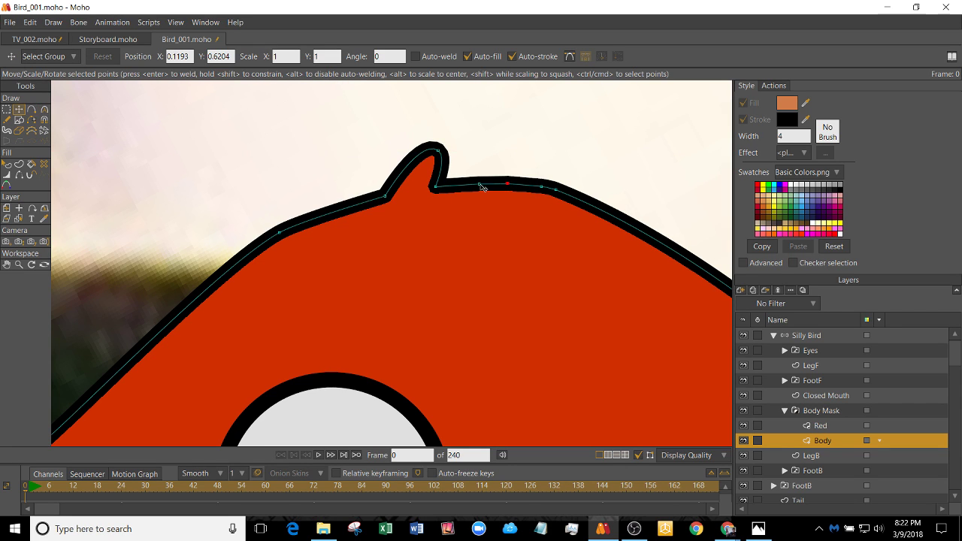
mouse_move(479, 184)
left_mouse_down()
mouse_move(457, 186)
mouse_move(458, 147)
mouse_move(485, 151)
left_mouse_up()
left_click_drag(542, 186, 803, 304)
key("c")
key("t")
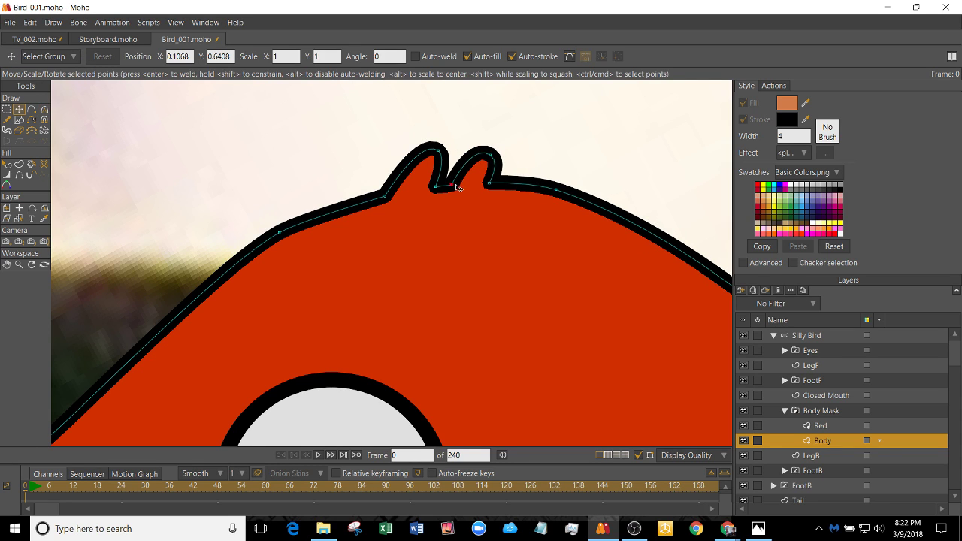
left_click_drag(457, 187, 485, 190)
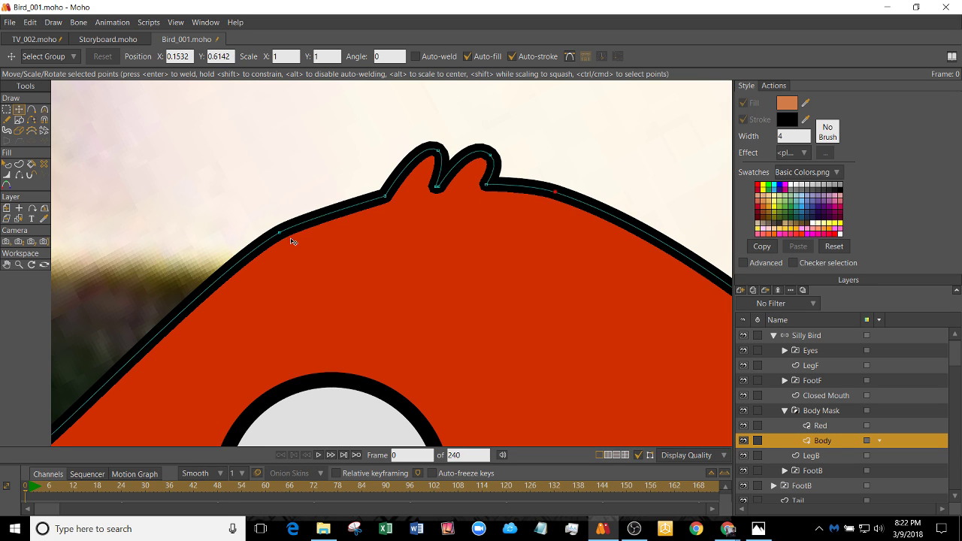
- Smooth the curvature of the head outline behind and in front of the feather tufts
key("c")
left_click_drag(289, 225, 298, 224)
left_click_drag(563, 201, 572, 202)
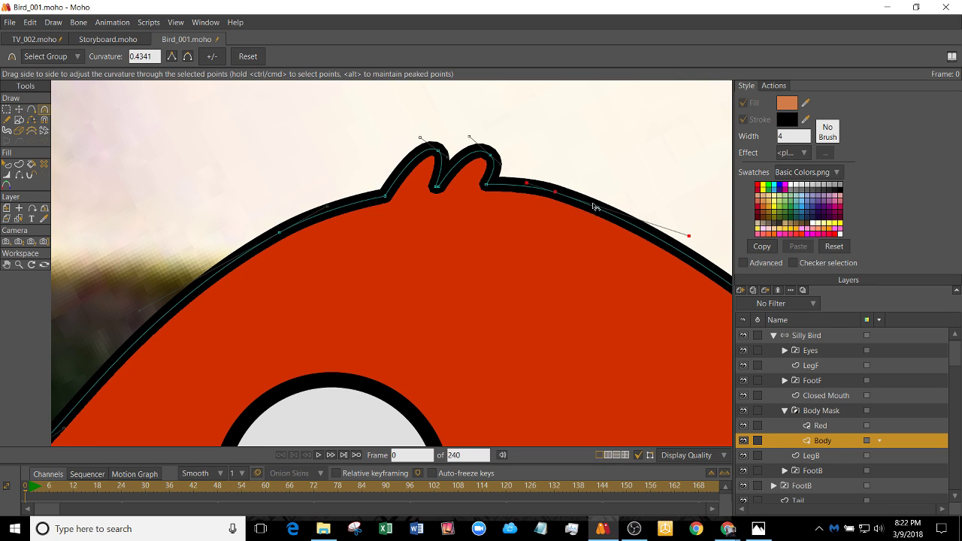
- Examine the head outline from the feather tufts down to the beak up close
scroll(576, 203, "down", 8)
scroll(540, 207, "up", 3)
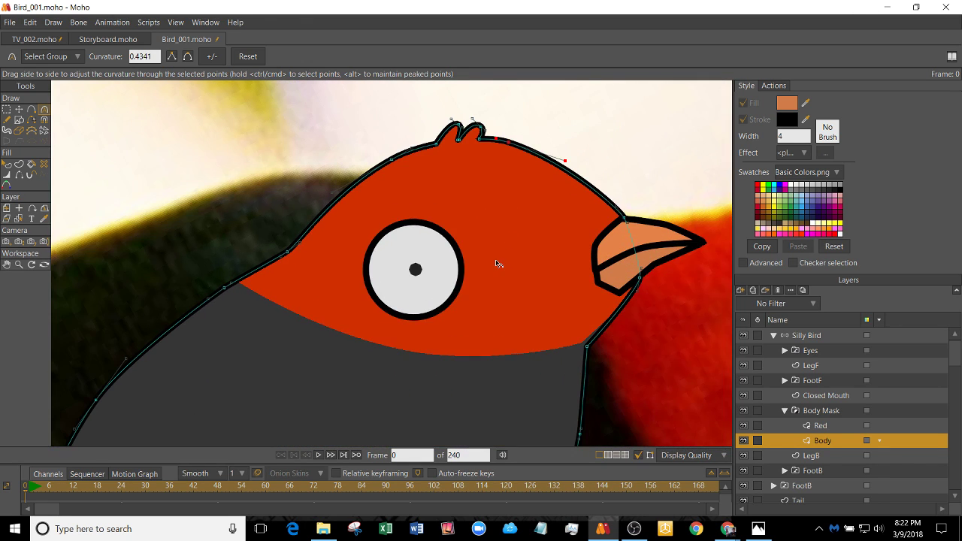
scroll(453, 230, "up", 1)
scroll(536, 255, "up", 1)
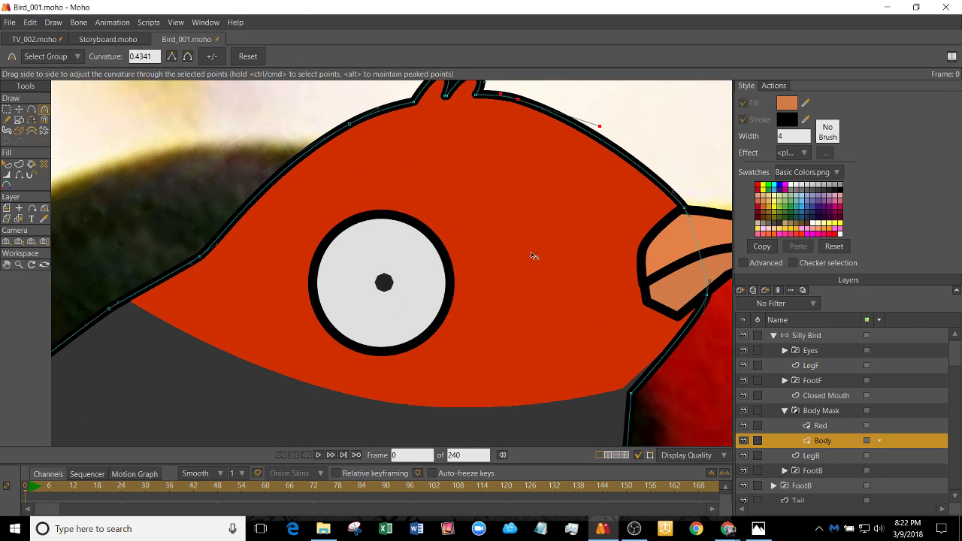
left_click_drag(664, 219, 419, 224)
scroll(421, 228, "up", 1)
scroll(382, 215, "up", 1)
scroll(451, 273, "up", 2)
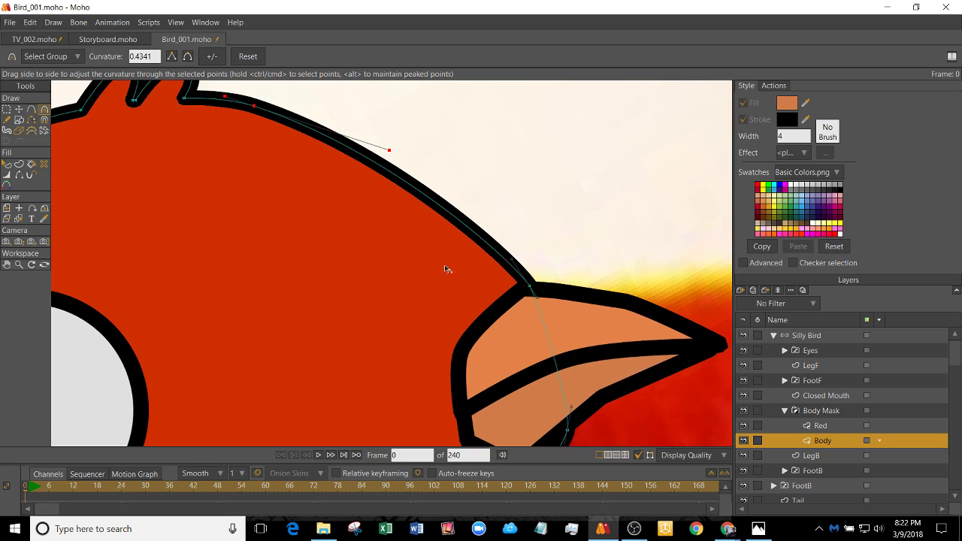
scroll(482, 264, "up", 1)
key("a")
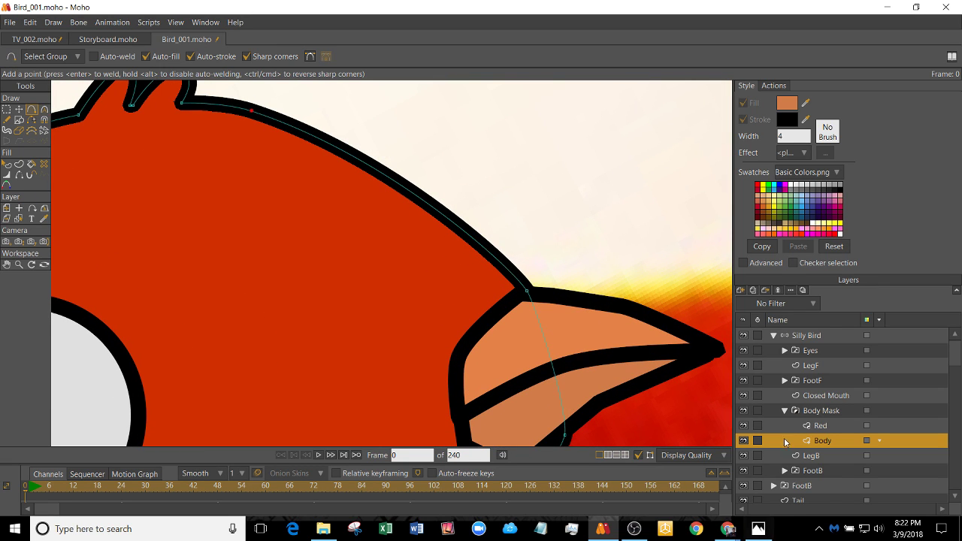
- Show the Red-capped reference image, then hide and collapse the Silly Bird group to see the photo's head unobstructed
scroll(789, 462, "down", 3)
scroll(789, 464, "down", 2)
left_click(743, 445)
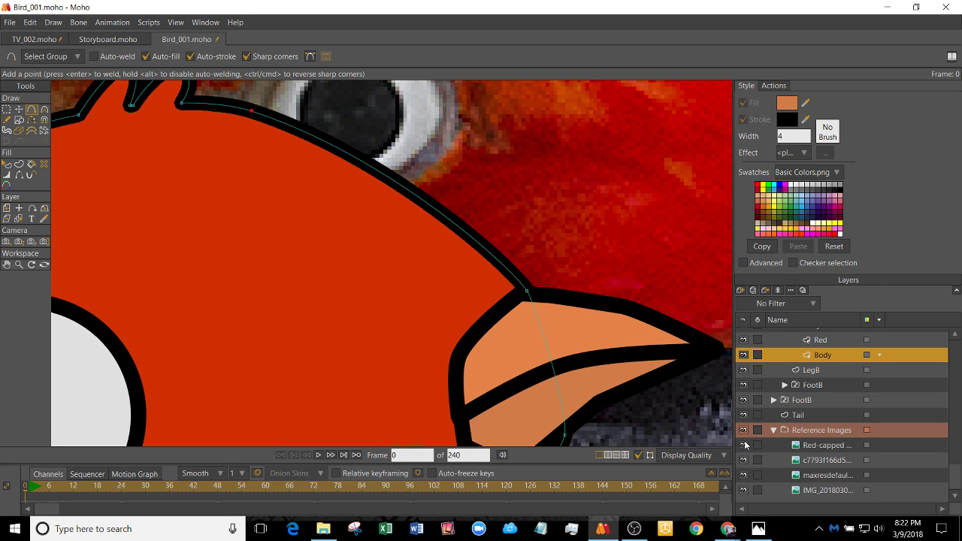
left_click(744, 431)
left_click(744, 431)
scroll(751, 383, "up", 4)
left_click(744, 337)
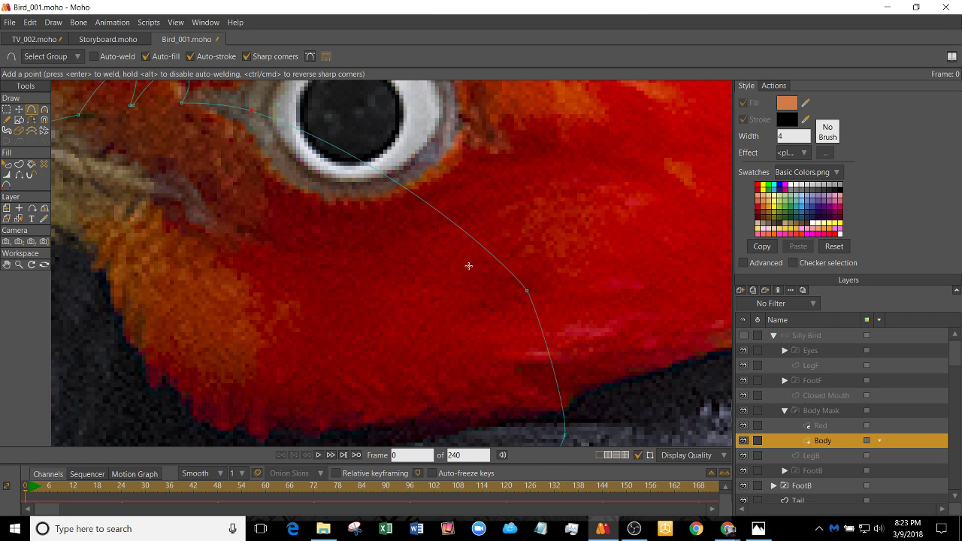
left_click(776, 337)
scroll(296, 162, "down", 5)
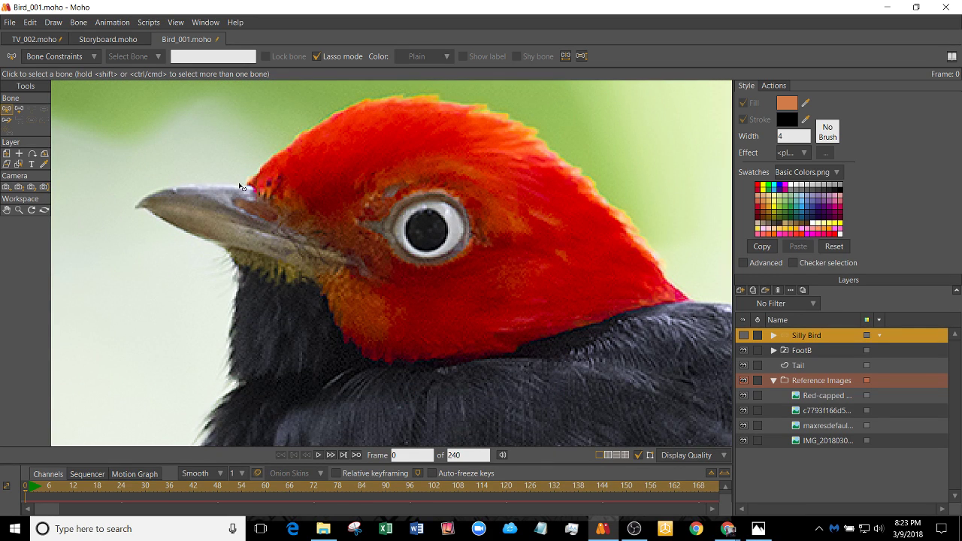
- Flip the Red-capped reference image horizontally and show the Silly Bird group again
left_click(806, 394)
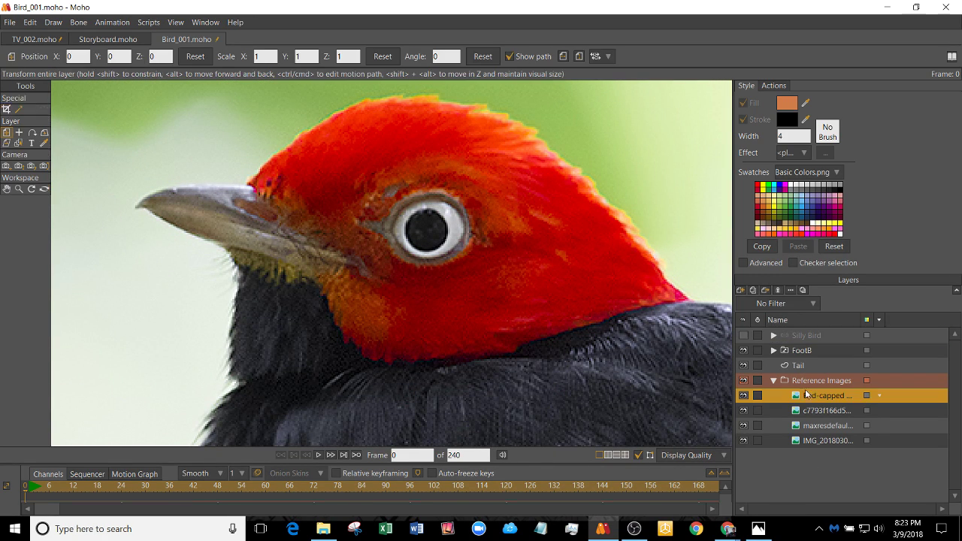
left_click(564, 58)
left_click_drag(342, 188, 487, 230)
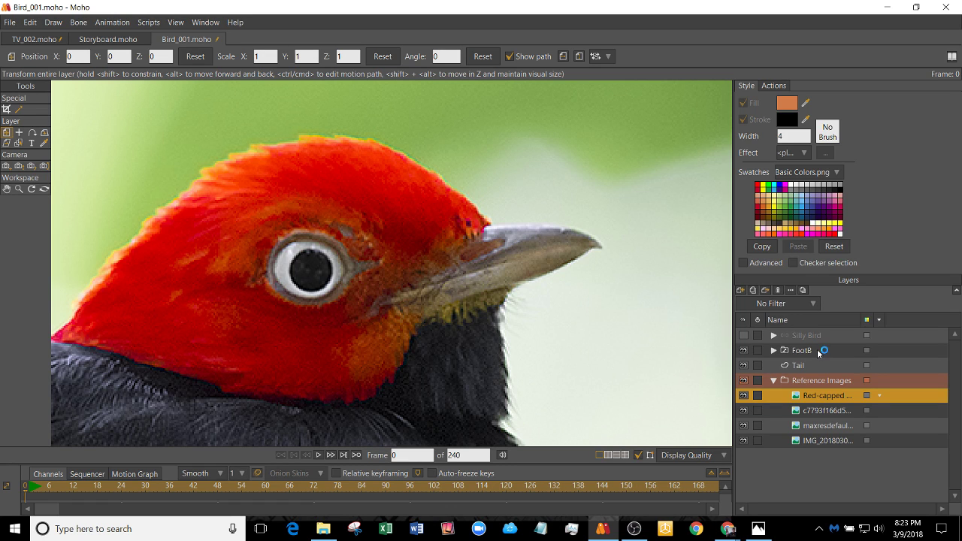
left_click(745, 336)
left_click(745, 336)
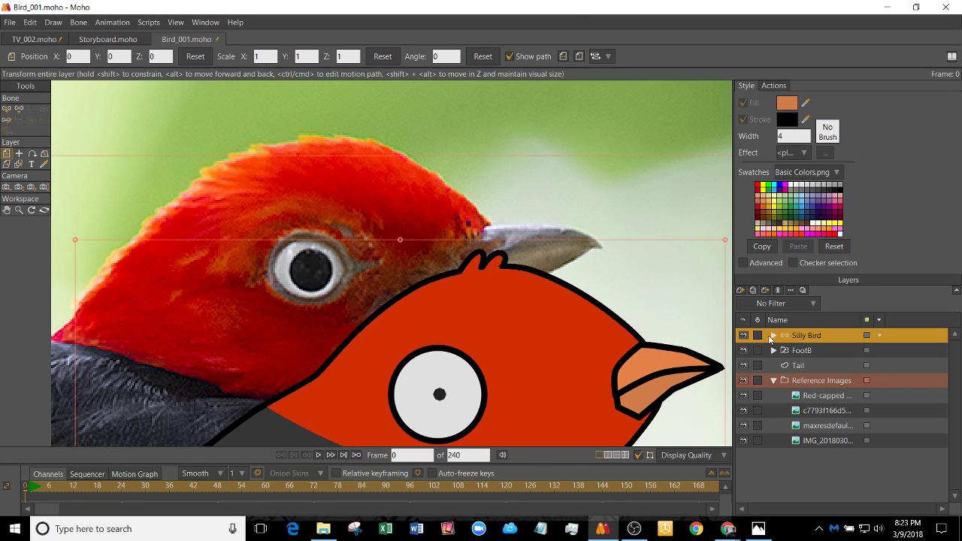
- Bend the tips of both feather tufts on the Body layer backward, away from the beak
scroll(515, 279, "down", 1)
scroll(499, 290, "up", 5)
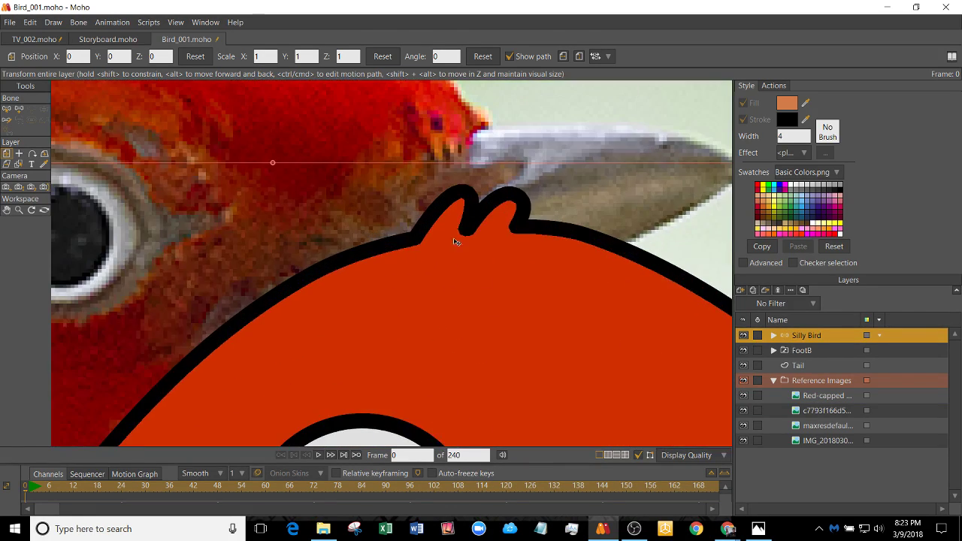
left_click_drag(457, 240, 467, 301)
right_click(457, 268, "alt")
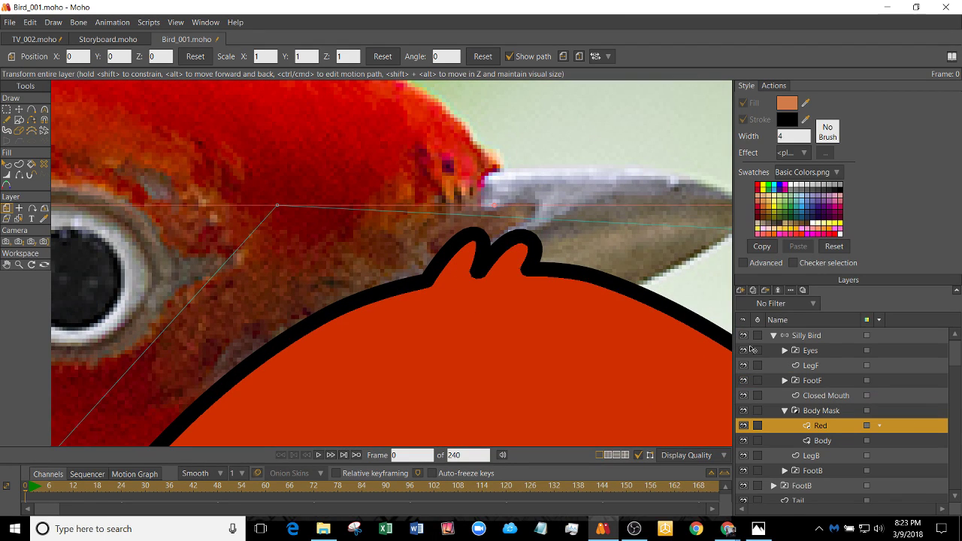
left_click(831, 442)
key("t")
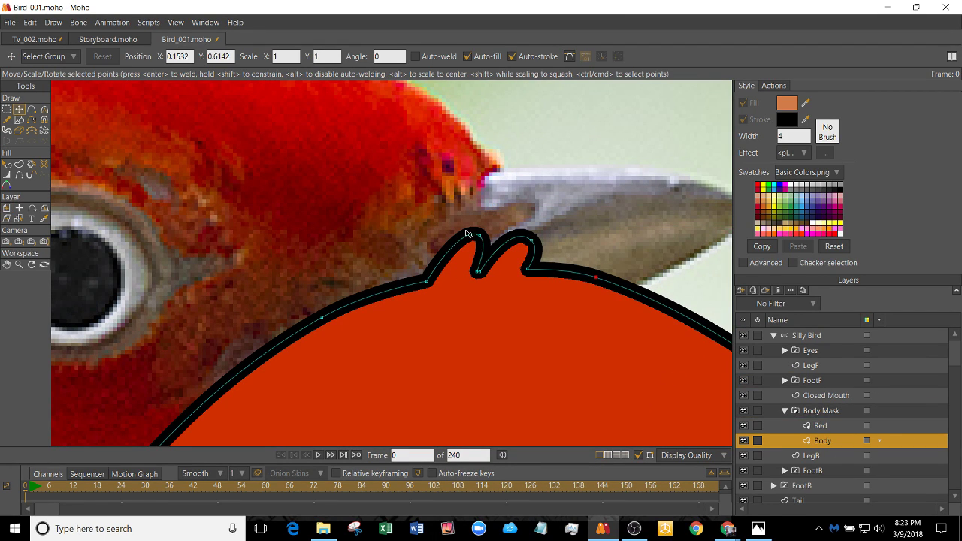
left_click_drag(479, 236, 424, 247)
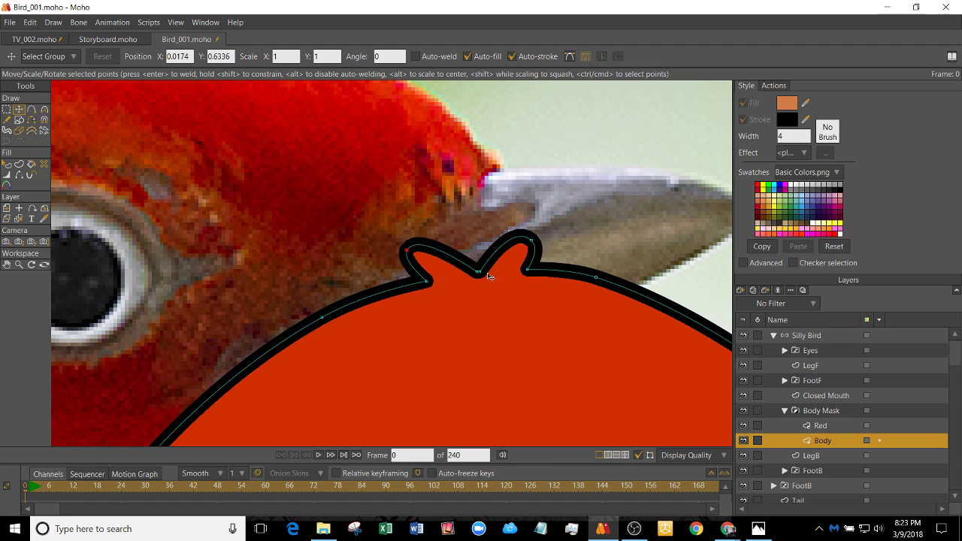
left_click_drag(488, 275, 463, 243)
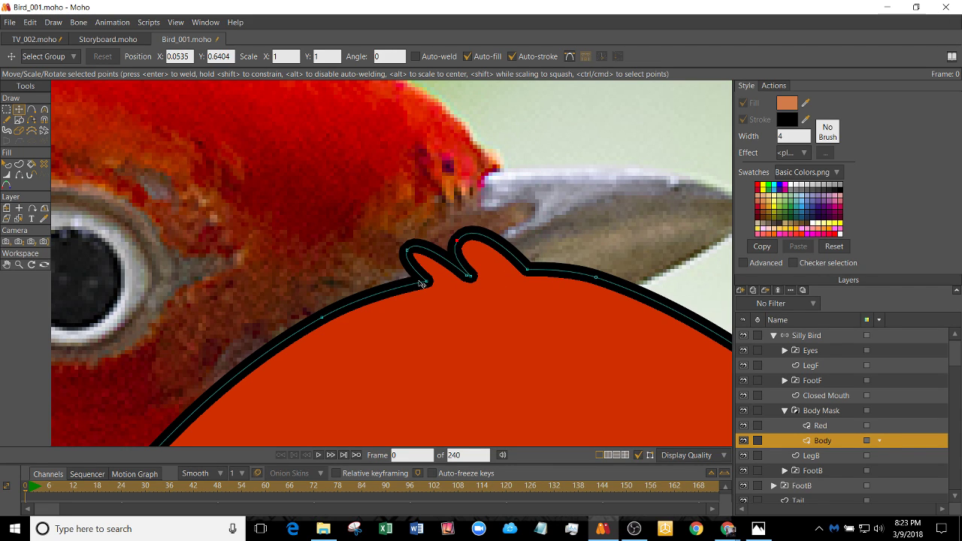
- Shift the base points of the backswept tufts toward the back of the head and fine-tune the rear tip
left_click_drag(421, 282, 396, 288)
left_click_drag(409, 250, 407, 251)
mouse_move(469, 277)
left_mouse_down()
mouse_move(454, 272)
mouse_move(464, 277)
left_mouse_up()
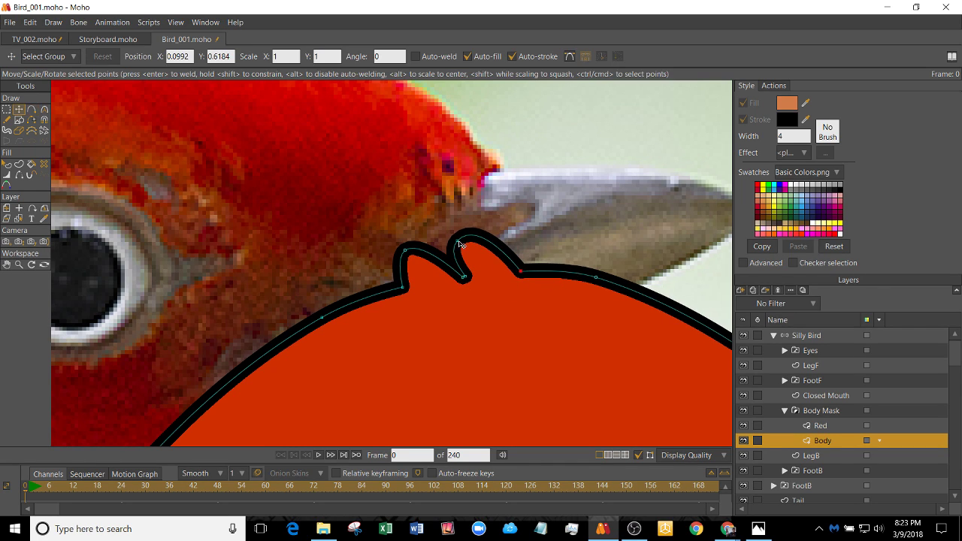
- Fine-tune the two crest tufts on the Body layer and add a third, smaller backswept tuft in front of them
key("c")
left_click_drag(428, 247, 320, 262)
key("t")
left_click_drag(521, 278, 520, 272)
scroll(536, 274, "down", 5)
scroll(436, 301, "up", 6)
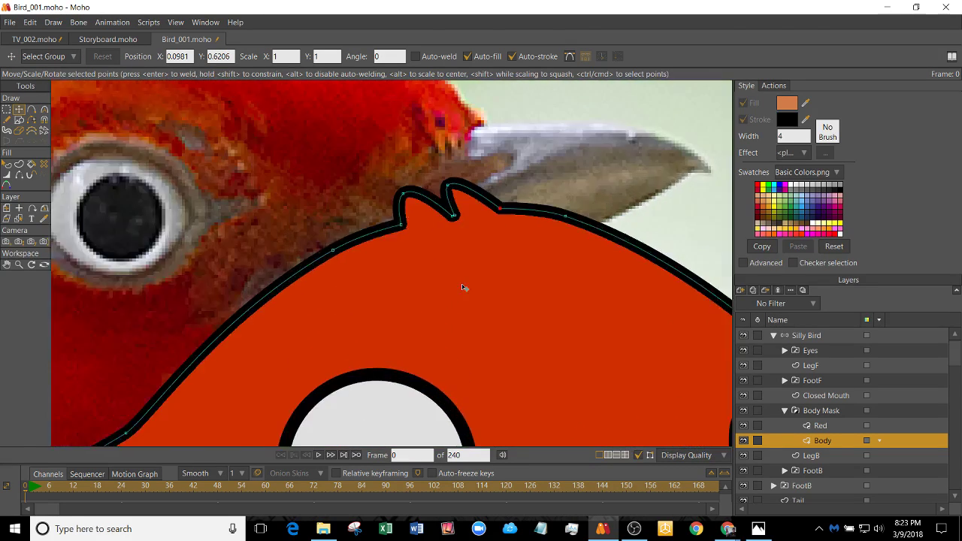
mouse_move(517, 245)
left_mouse_down()
mouse_move(606, 247)
mouse_move(525, 248)
mouse_move(505, 210)
mouse_move(525, 245)
left_mouse_up()
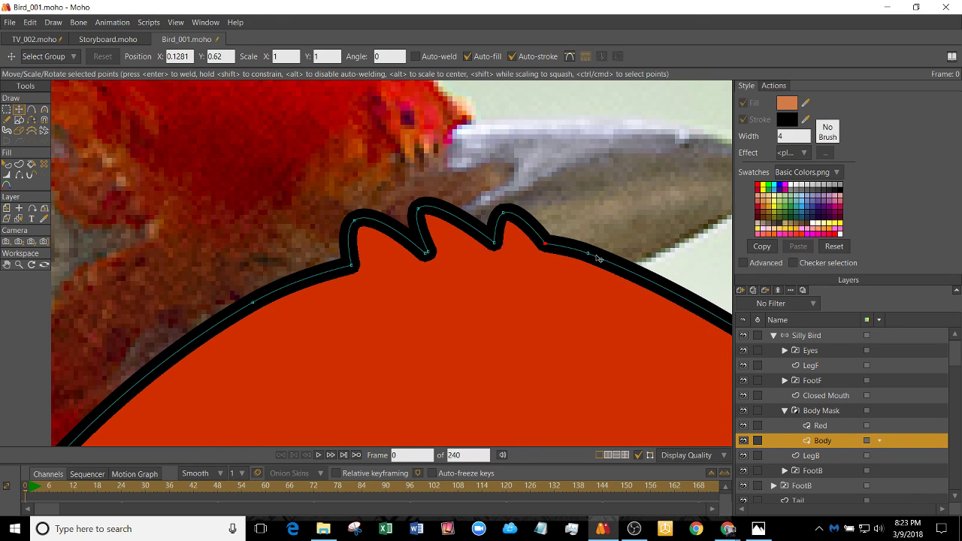
- Add points along the upper beak's rear edge on the Closed Mouth layer and pull them out of line to start notches
scroll(557, 300, "down", 3)
scroll(557, 300, "up", 1)
left_click_drag(558, 299, 475, 228)
scroll(494, 256, "up", 1)
left_click_drag(527, 262, 427, 230)
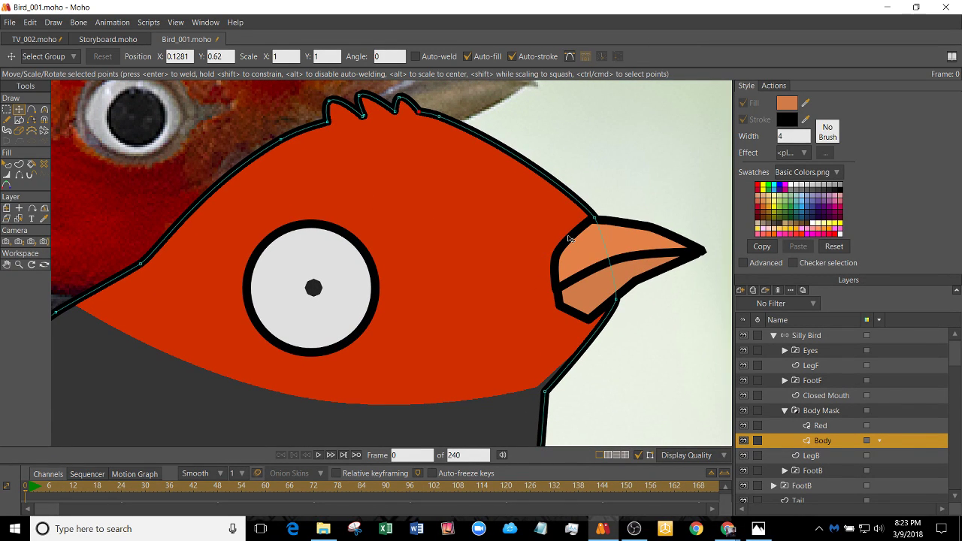
scroll(577, 259, "up", 2)
key("a")
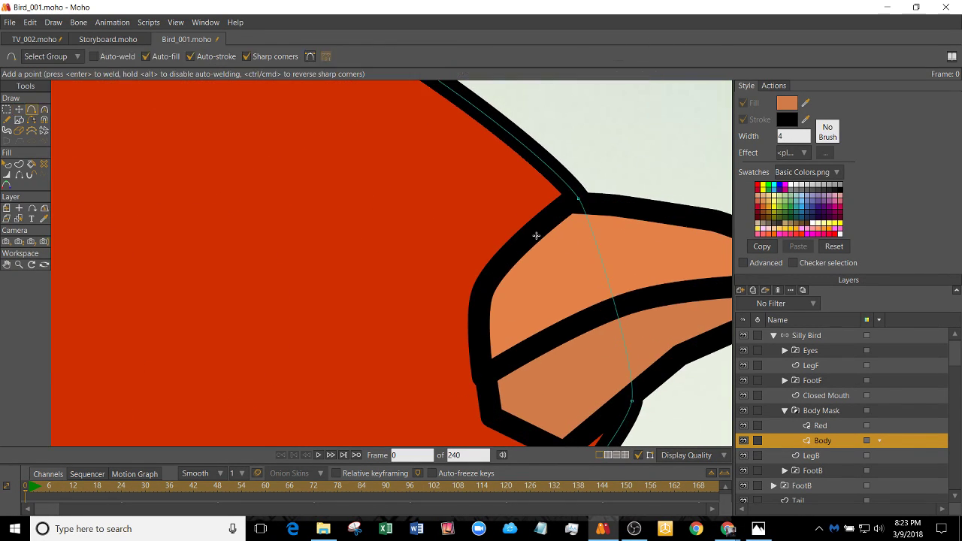
right_click(540, 261, "alt")
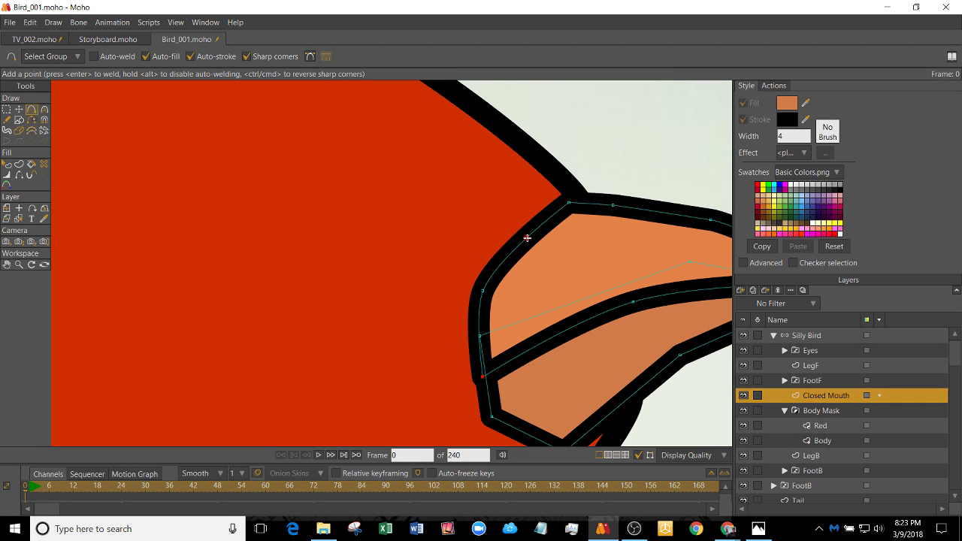
left_click(527, 239)
left_click(513, 253)
left_click(493, 276)
key("t")
left_click_drag(514, 253, 525, 214)
- Shape the upper beak's rear edge into rounded notches by repositioning its points and adjusting their curvature
key("c")
key("a")
left_click(544, 225)
key("t")
key("c")
left_click(537, 218)
key("t")
left_click_drag(494, 284, 564, 306)
key("c")
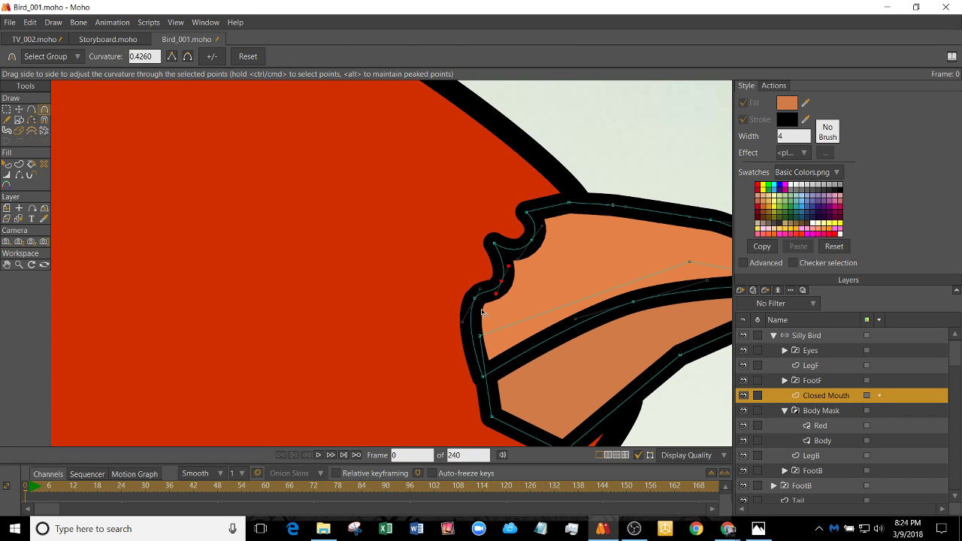
left_click_drag(472, 303, 296, 308)
scroll(374, 262, "down", 5)
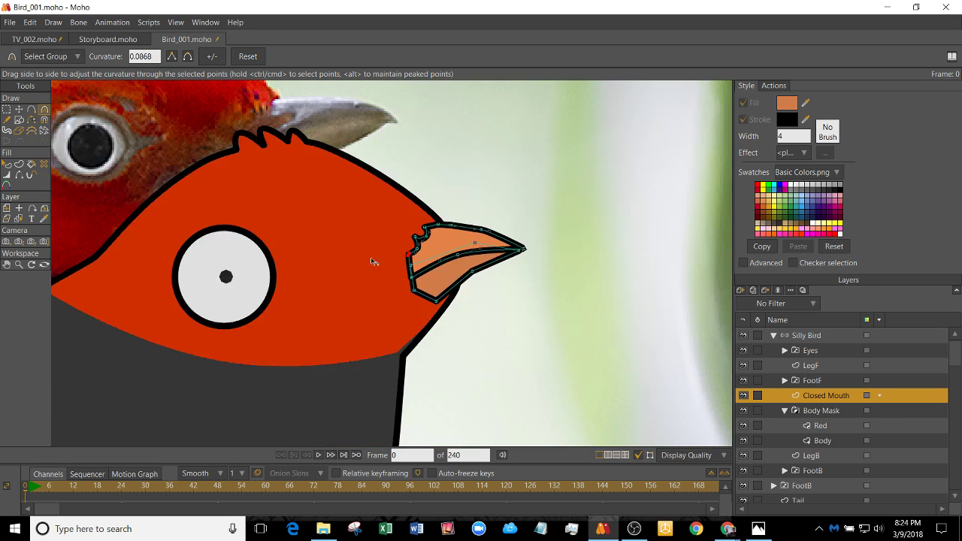
- Add points along the lower beak's bottom rear edge and pull them inward to form small notches
scroll(417, 332, "up", 10)
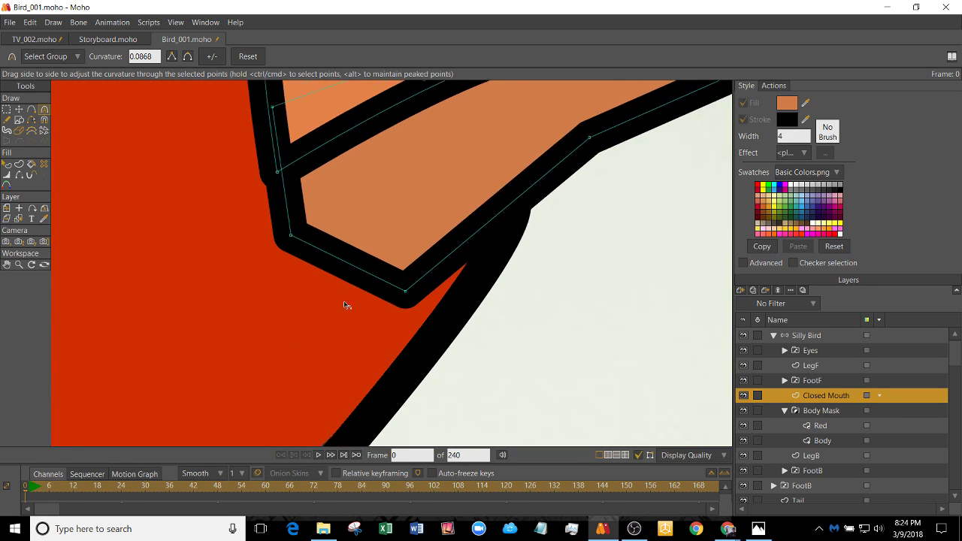
key("a")
left_click(371, 291)
left_click(405, 309)
key("t")
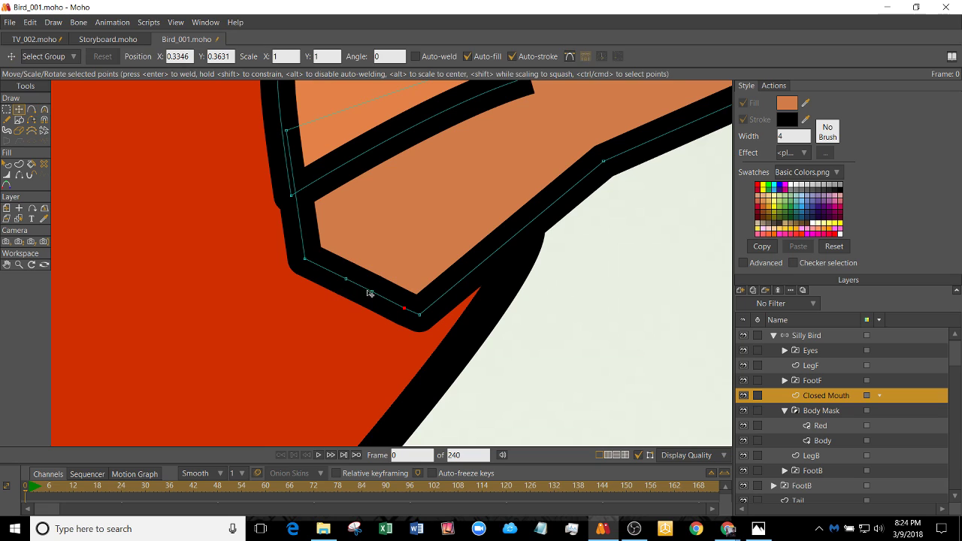
key("c")
left_click_drag(369, 292, 435, 339)
key("t")
left_click_drag(399, 311, 338, 253)
- Refine the lower beak's notches by moving their base points and rounding their curvature
key("a")
key("t")
left_click_drag(350, 285, 347, 285)
key("c")
left_click_drag(342, 250, 476, 324)
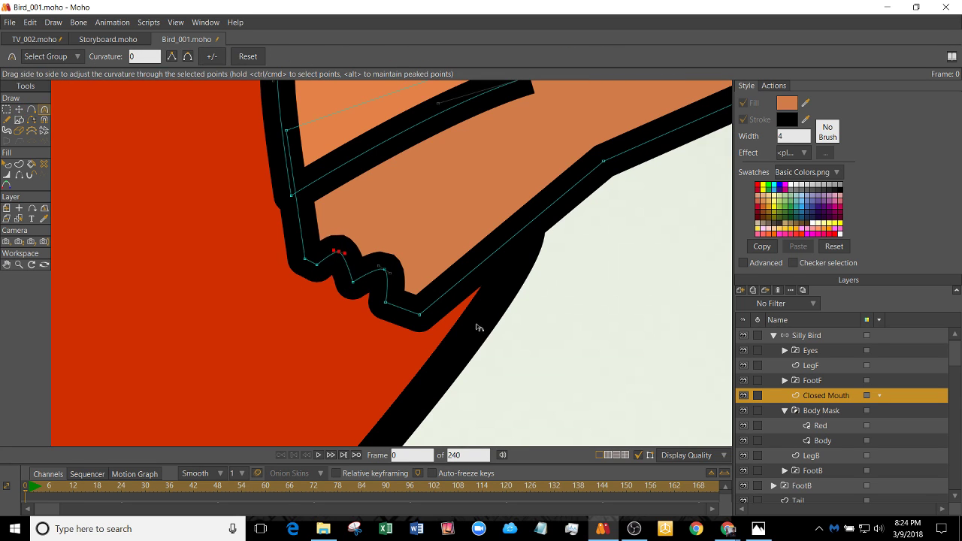
mouse_move(387, 271)
left_mouse_down()
mouse_move(412, 310)
mouse_move(391, 307)
mouse_move(378, 275)
left_mouse_up()
key("t")
left_click(385, 303)
- Examine the notched beak up close and against the whole bird and the Red-capped reference photo
scroll(274, 228, "down", 4)
left_click_drag(259, 207, 376, 305)
scroll(275, 265, "down", 1)
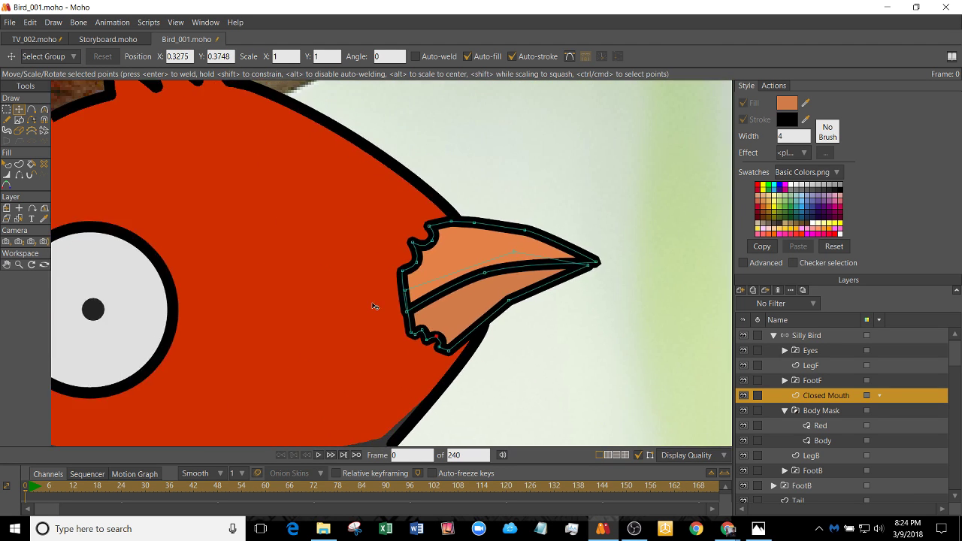
scroll(375, 305, "down", 3)
left_click_drag(331, 329, 354, 292)
scroll(354, 293, "up", 3)
scroll(401, 204, "down", 3)
scroll(402, 200, "up", 2)
left_click_drag(403, 200, 404, 251)
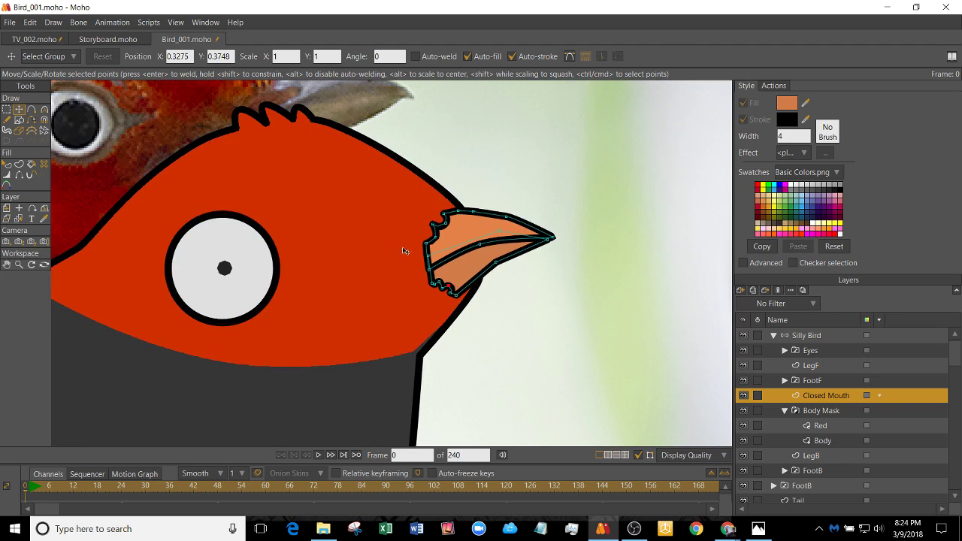
scroll(481, 288, "down", 2)
scroll(348, 232, "down", 2)
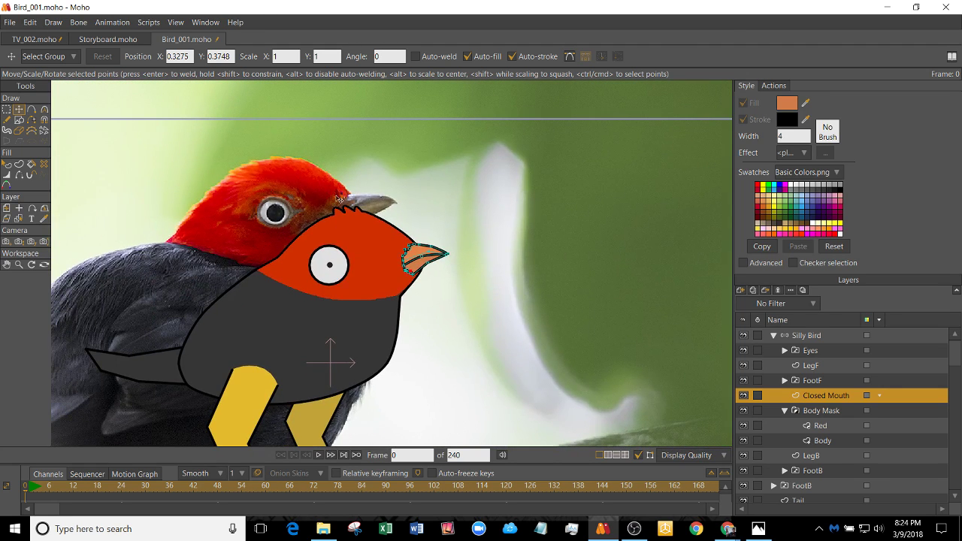
scroll(396, 229, "up", 3)
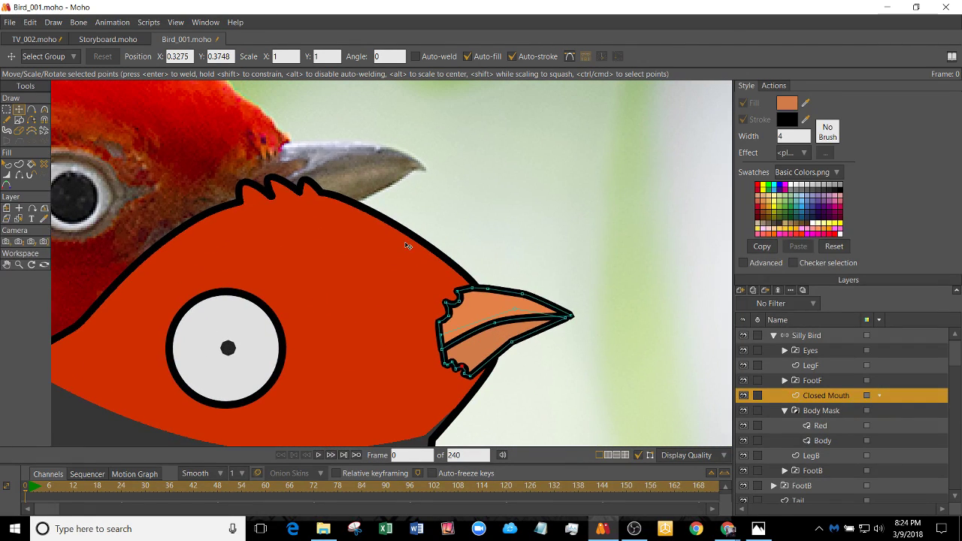
- Add a point to the Body outline midway between the crest and the beak and smooth it into a rounded forehead
left_click(411, 242, "ctrl+alt")
left_click(881, 442)
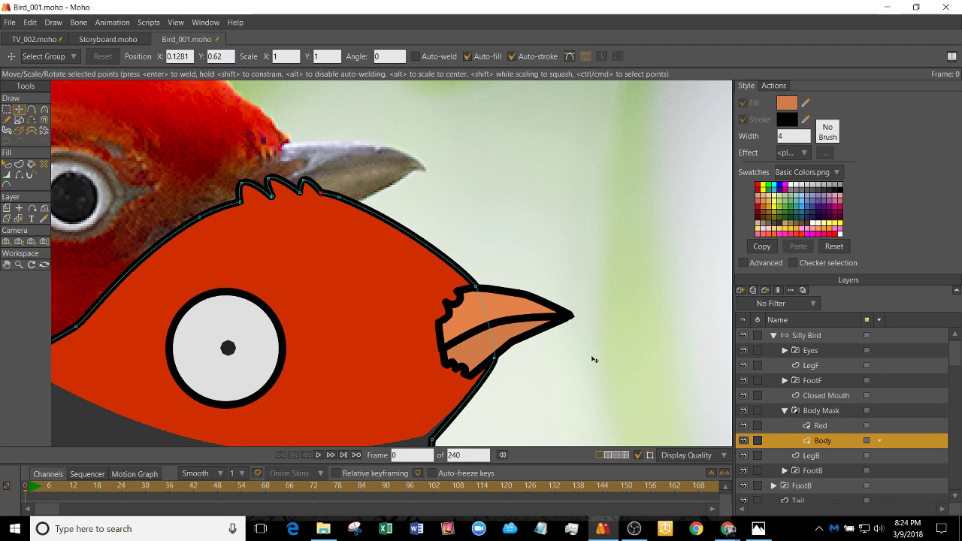
left_click(426, 237)
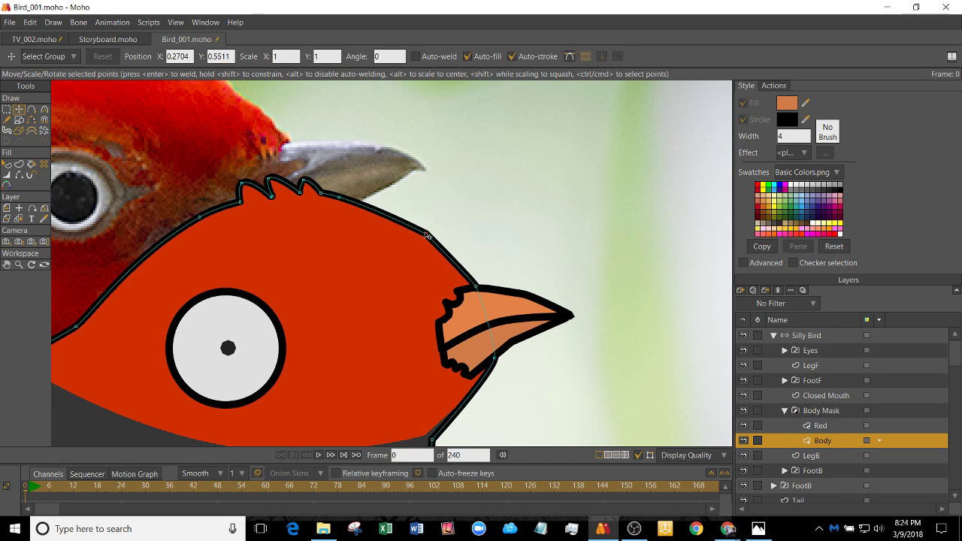
left_click_drag(406, 241, 440, 288)
key("c")
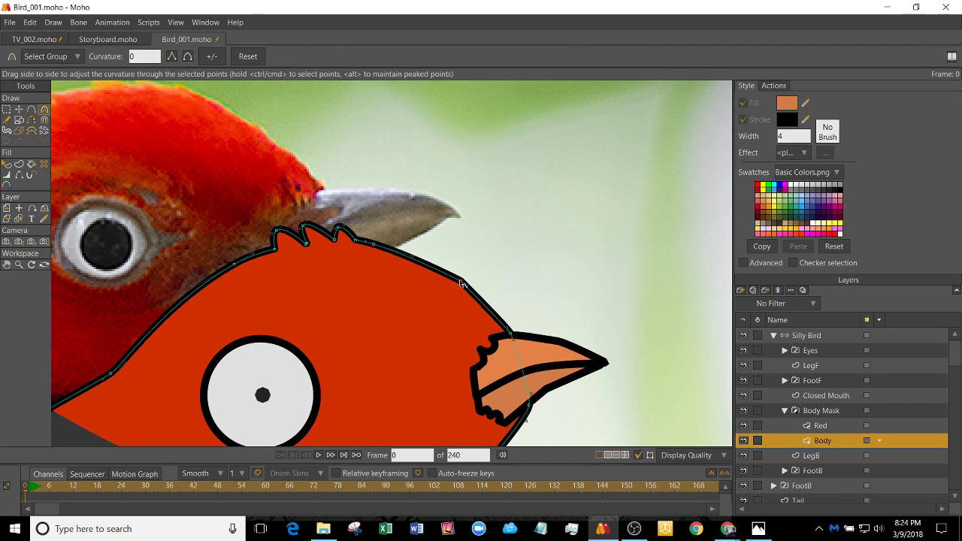
key("t")
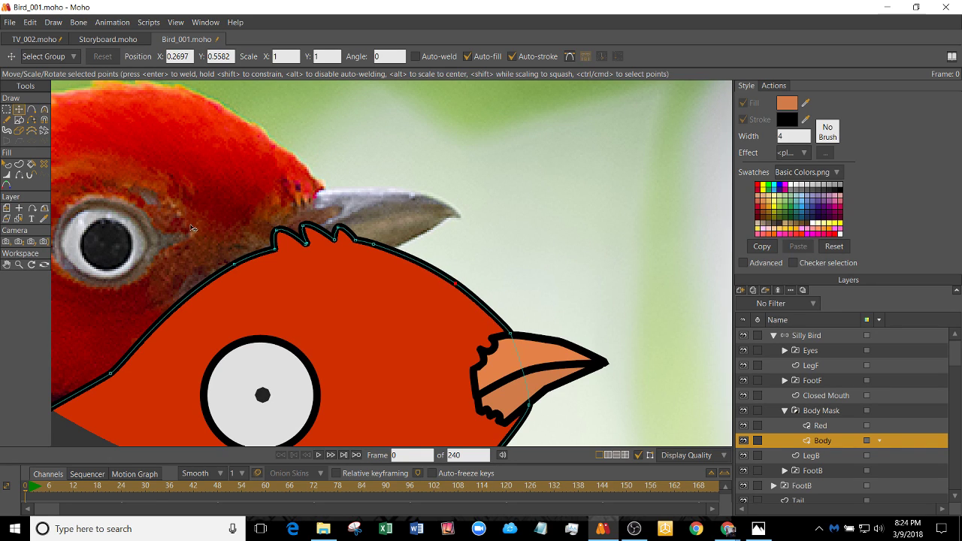
- Add points to the Body outline just above the beak and pull one outward to form a small feather bump
scroll(181, 252, "down", 2)
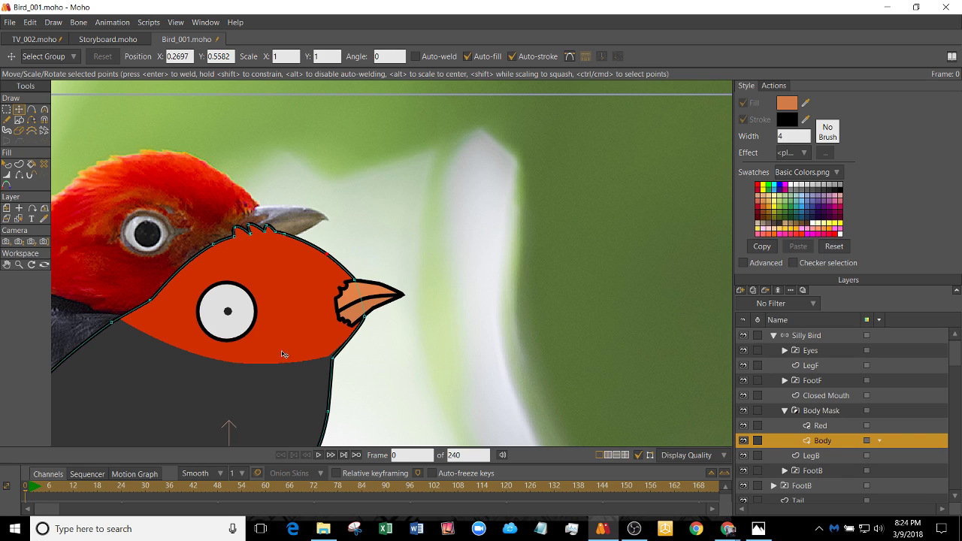
scroll(403, 221, "up", 5)
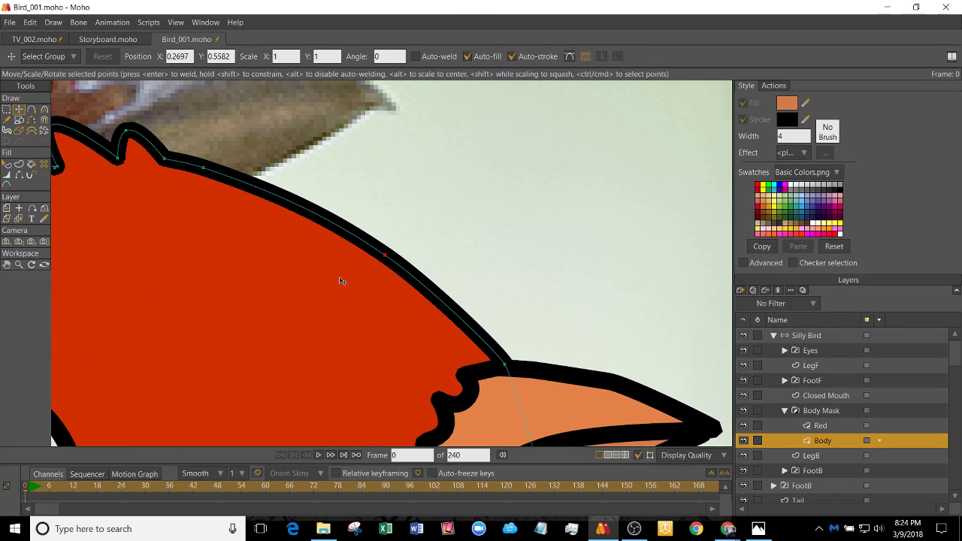
left_click_drag(464, 324, 536, 318)
key("c")
key("ctrl+z")
key("t")
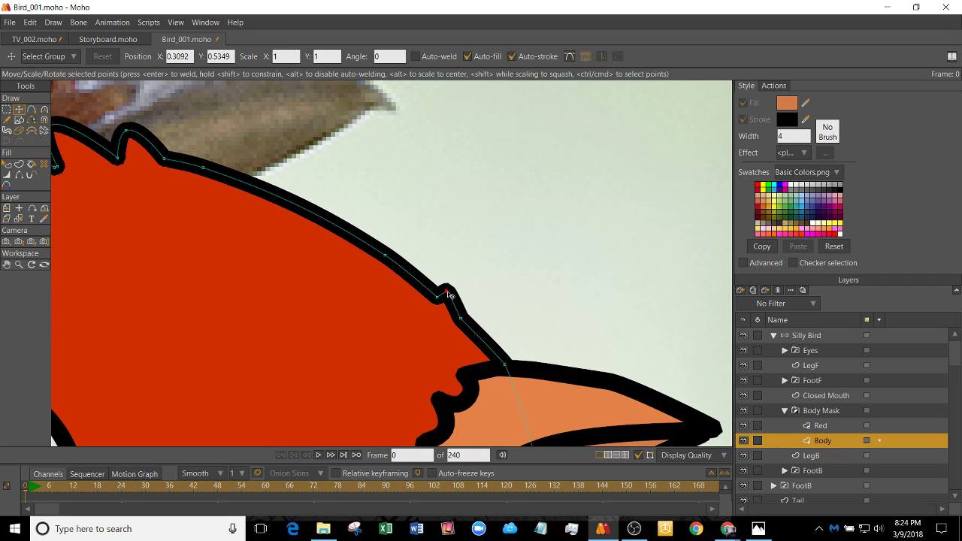
- Reposition the tip of the feather bump above the beak and make it smooth and rounded
key("c")
mouse_move(449, 293)
left_mouse_down()
mouse_move(514, 306)
mouse_move(437, 279)
mouse_move(583, 343)
mouse_move(451, 274)
left_mouse_up()
key("ctrl+z")
key("t")
scroll(449, 301, "up", 2)
key("c")
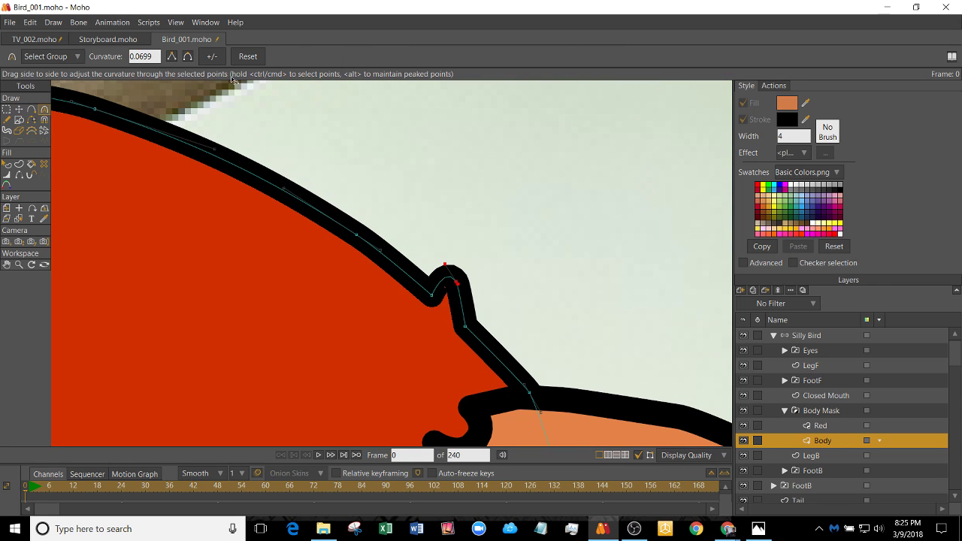
left_click(188, 57)
key("t")
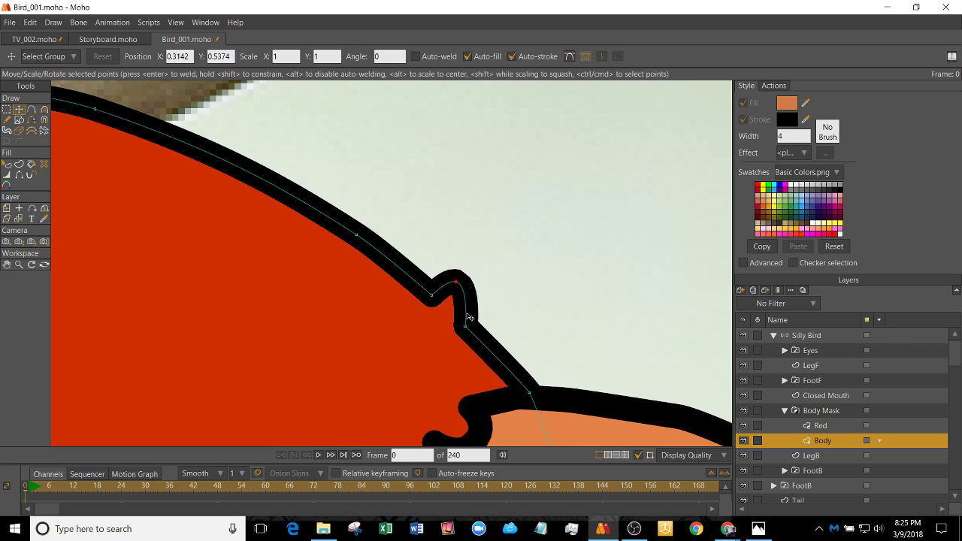
- Add a second rounded feather bump on the forehead outline directly behind the first one
scroll(461, 300, "down", 5)
scroll(459, 300, "up", 4)
key("a")
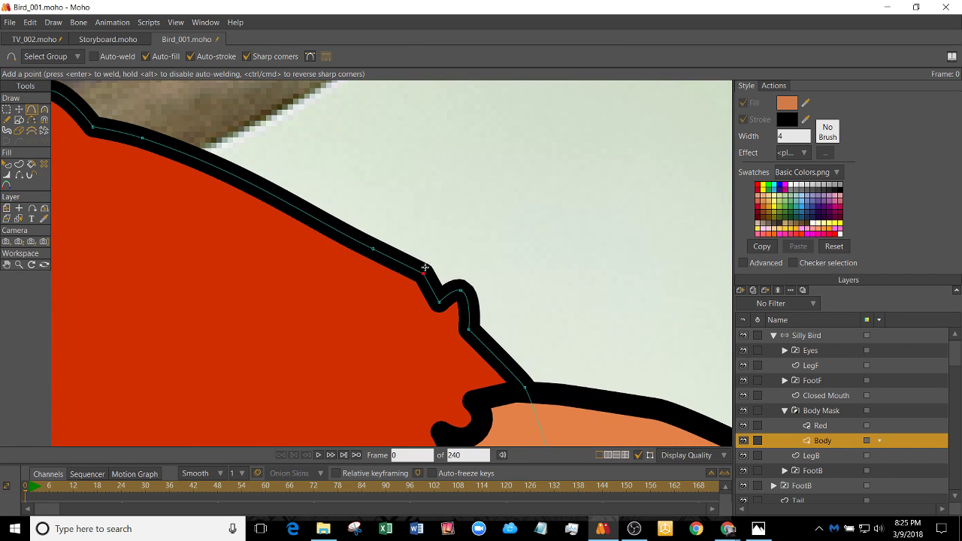
left_click_drag(404, 263, 695, 427)
key("ctrl+z")
key("t")
key("c")
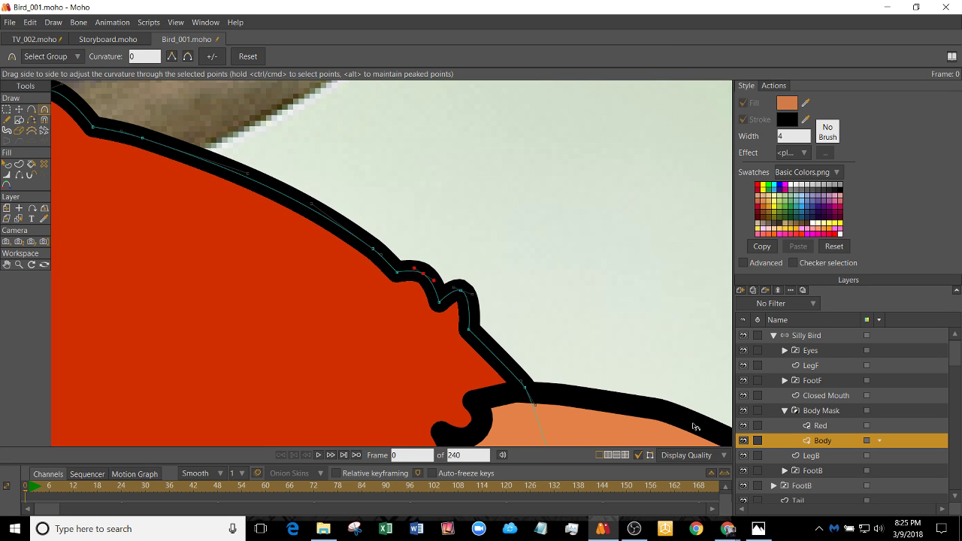
scroll(510, 241, "down", 5)
key("t")
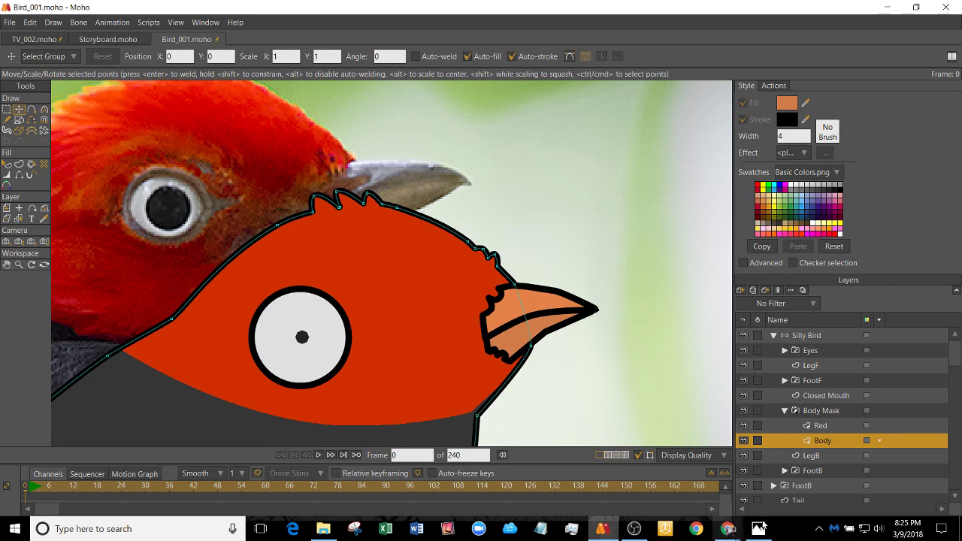
- Open the YouTube live chat pop-out to read the viewers' messages, then minimize it to return to Moho
mouse_move(728, 529)
left_click(766, 486)
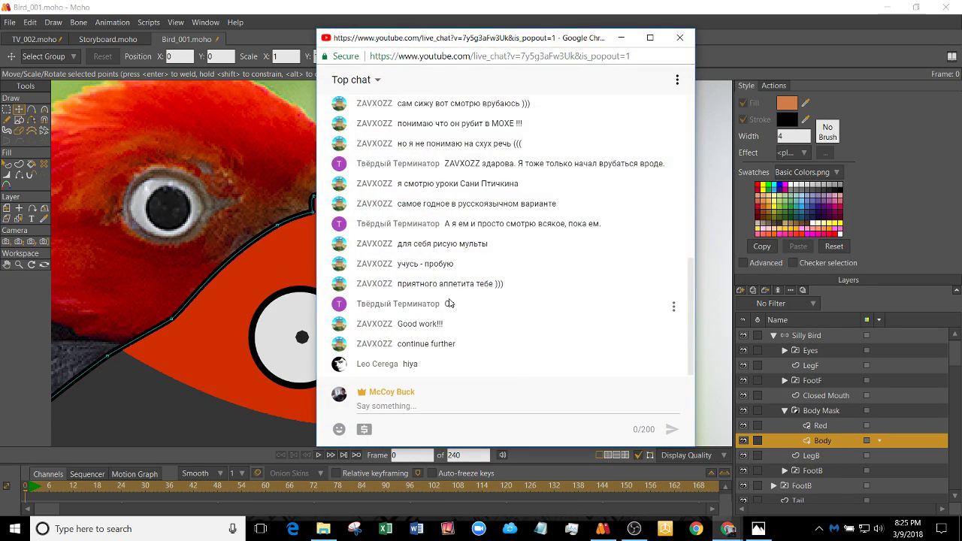
scroll(449, 303, "up", 5)
scroll(421, 312, "down", 5)
left_click(621, 38)
- Pull the Body outline point below the beak inward so that the throat line starts behind the lower beak
scroll(401, 239, "down", 2)
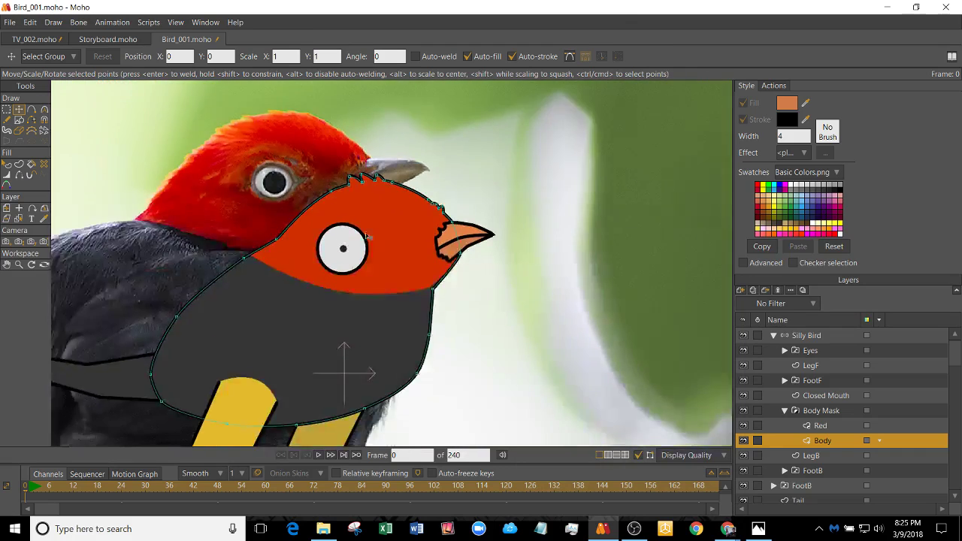
scroll(447, 237, "up", 4)
scroll(447, 240, "up", 3)
scroll(517, 314, "down", 2)
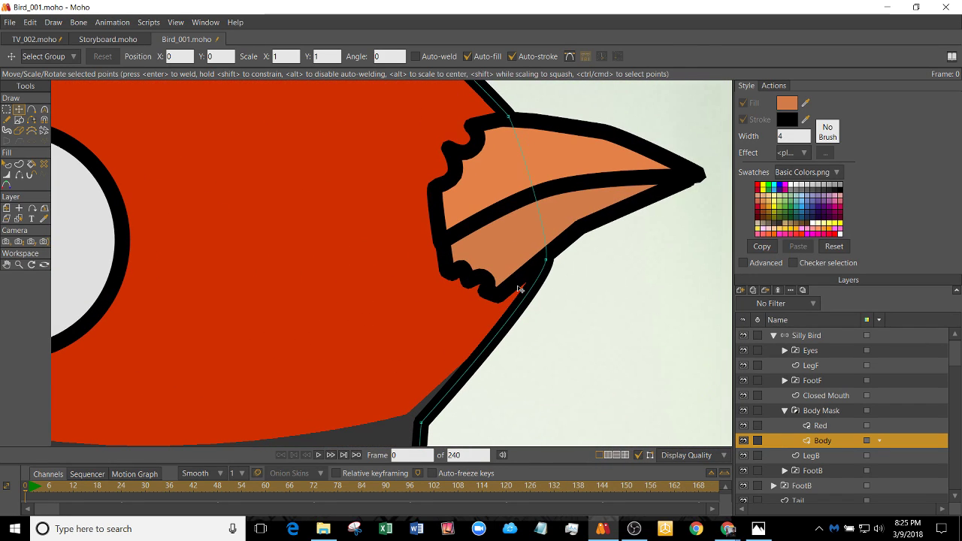
key("a")
key("t")
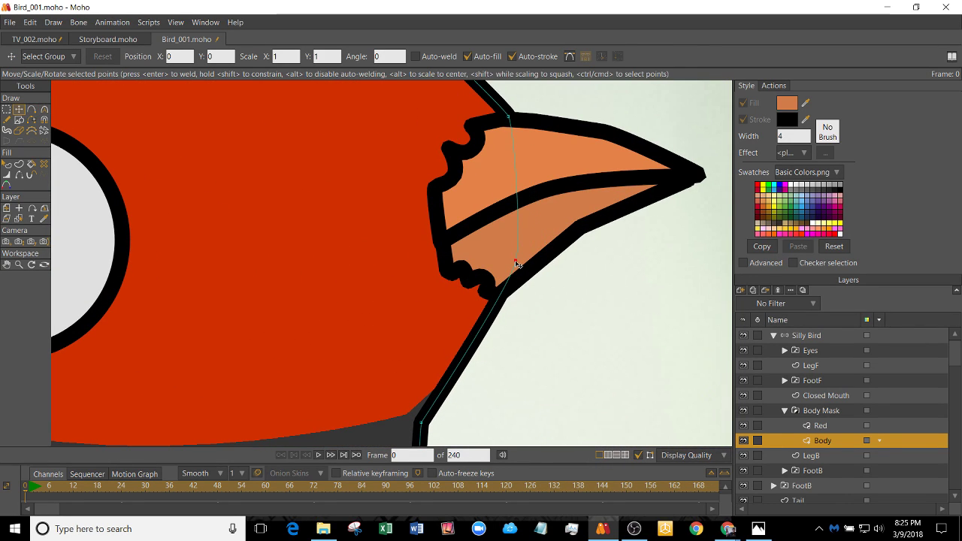
scroll(353, 254, "down", 3)
left_click_drag(353, 251, 471, 327)
scroll(676, 357, "down", 2)
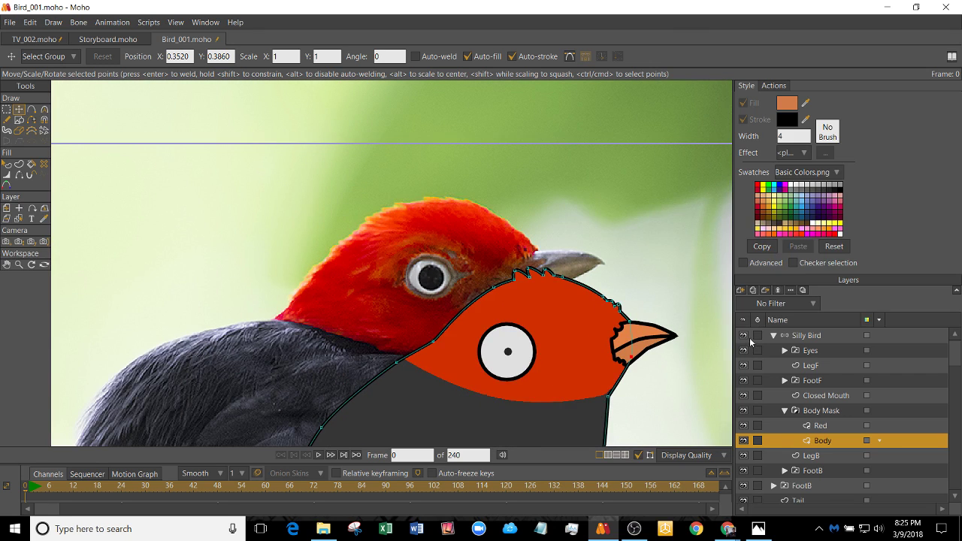
- Compare the drawn head and throat with the reference photo by hiding and showing the Silly Bird group twice
left_click(743, 336)
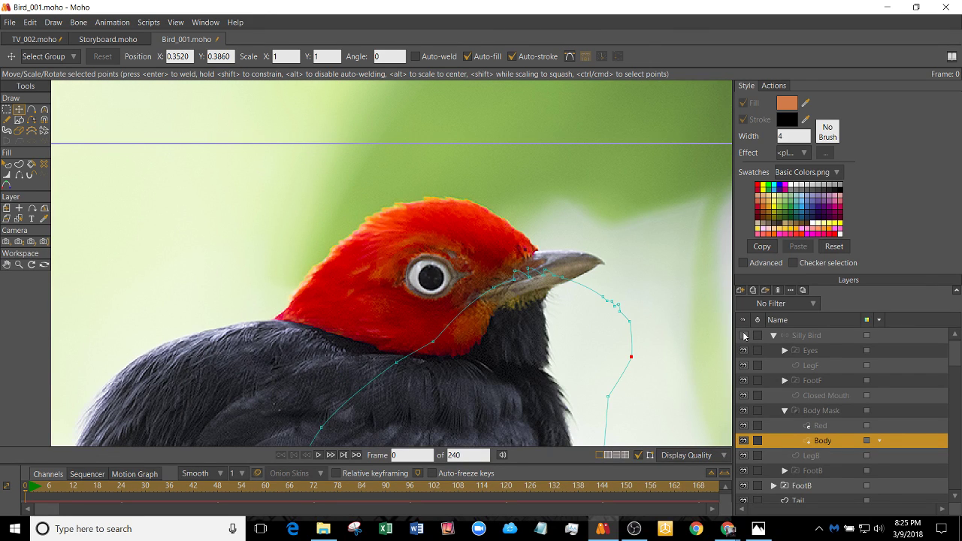
left_click(744, 336)
left_click_drag(625, 386, 532, 318)
scroll(530, 312, "up", 4)
scroll(424, 225, "down", 2)
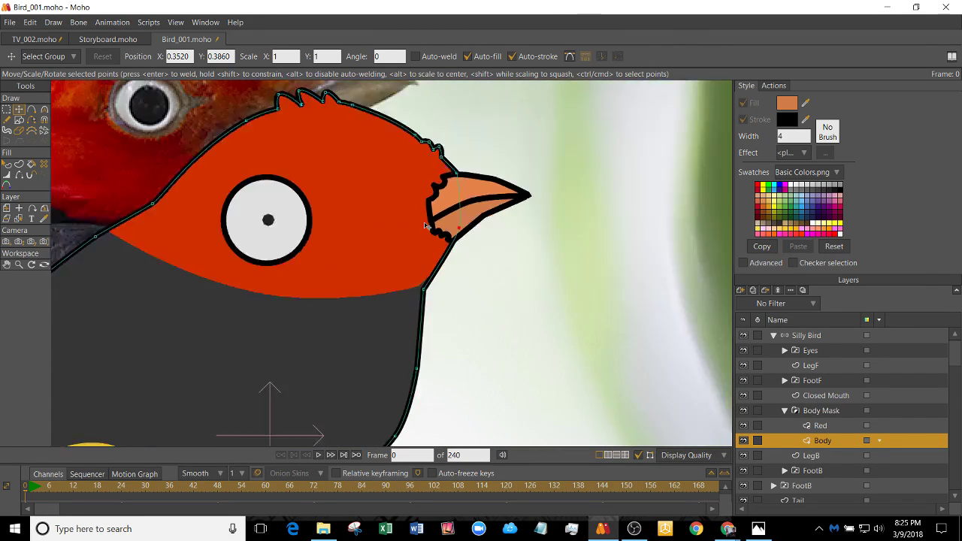
scroll(425, 226, "down", 1)
left_click(743, 336)
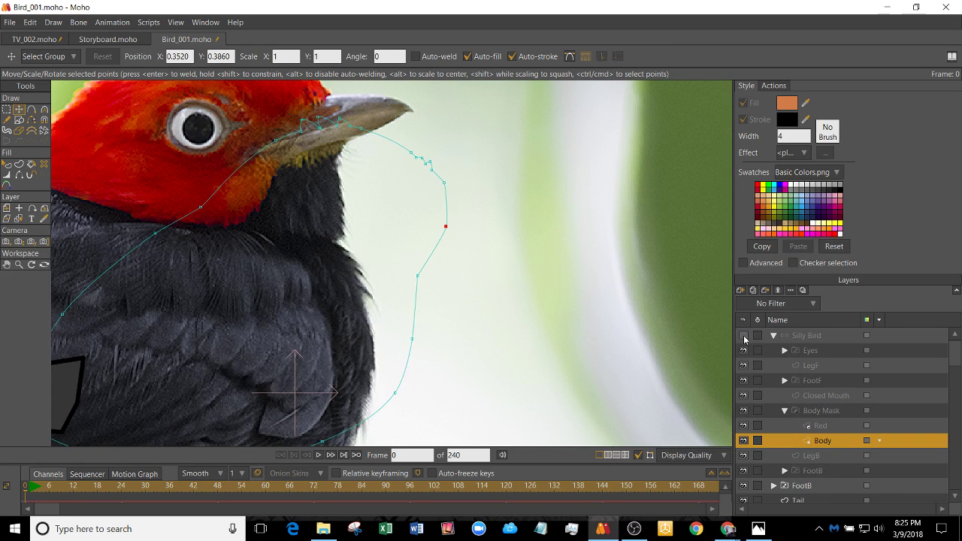
left_click(743, 337)
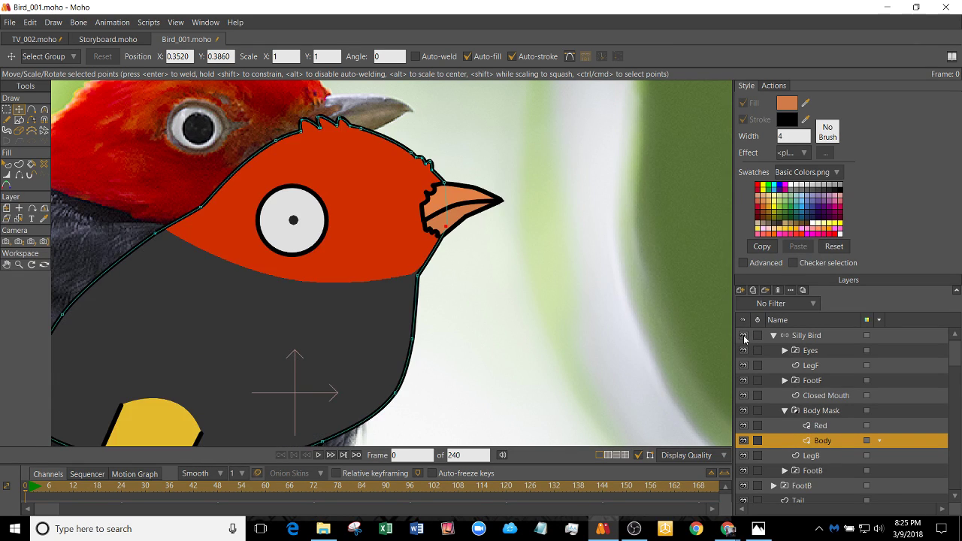
- Move the Red layer's front lower point up and back so that the red area's edge runs to the base of the lower beak
scroll(439, 243, "up", 3)
left_click_drag(356, 241, 455, 232)
scroll(451, 293, "down", 1)
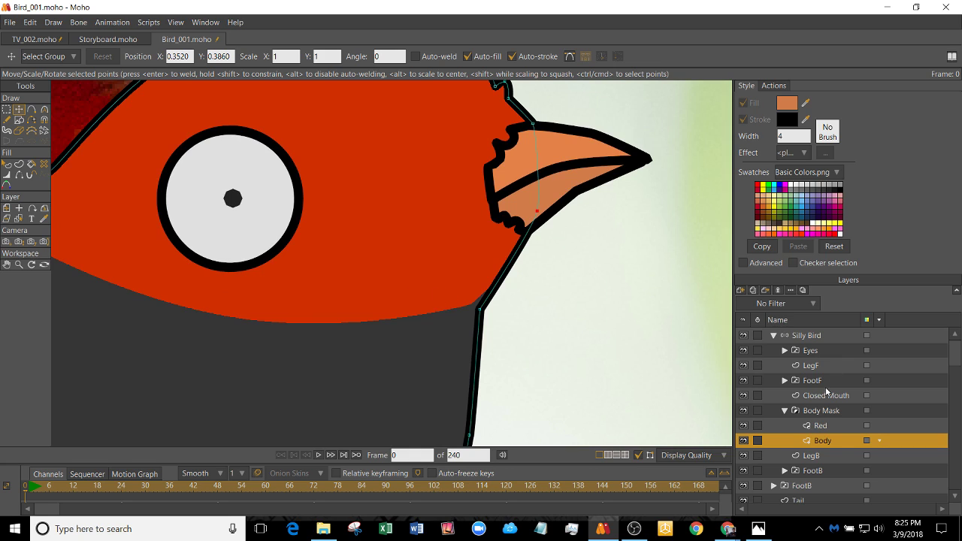
left_click(832, 424)
scroll(433, 277, "up", 1)
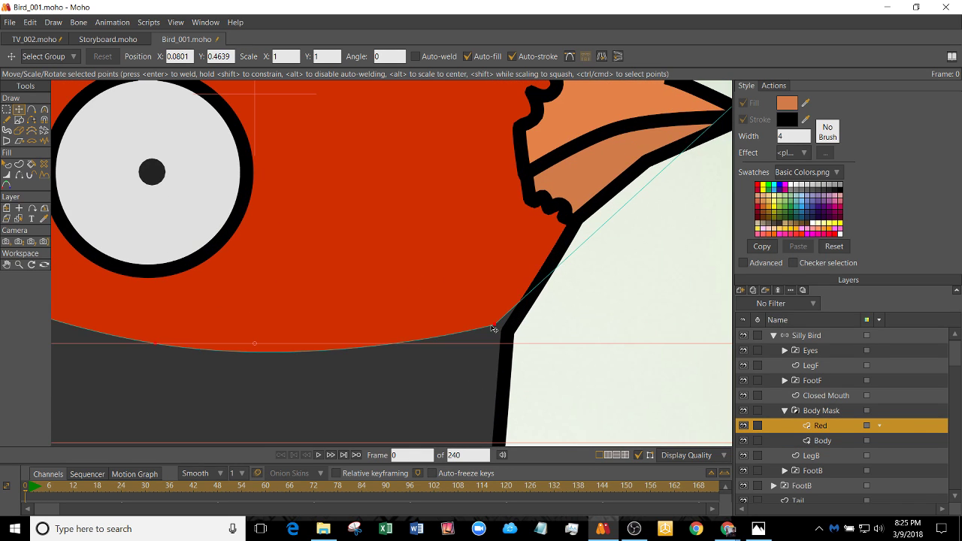
left_click_drag(494, 327, 421, 257)
scroll(431, 304, "down", 3)
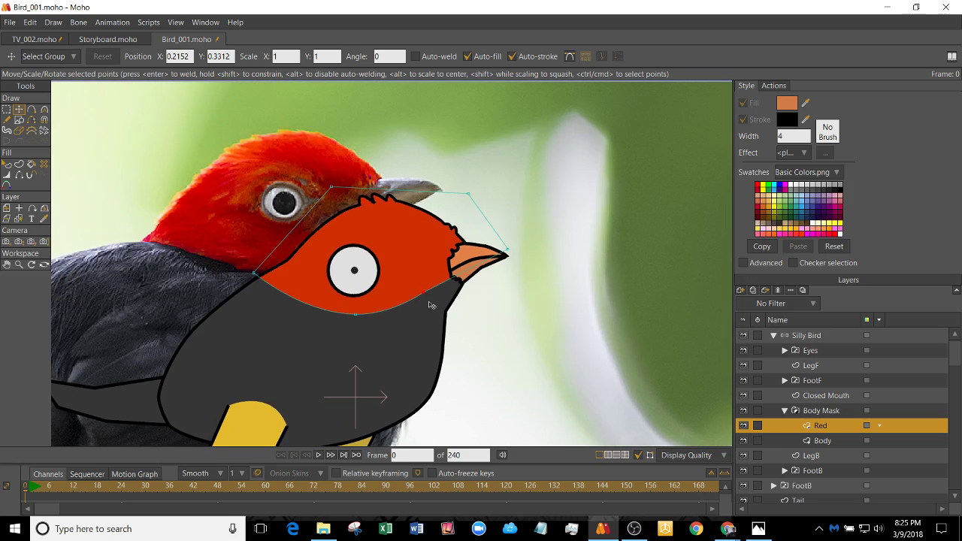
- Compare the new red face edge with the reference photo by hiding and showing the Silly Bird group twice
left_click(744, 335)
left_click(744, 335)
scroll(365, 260, "up", 3)
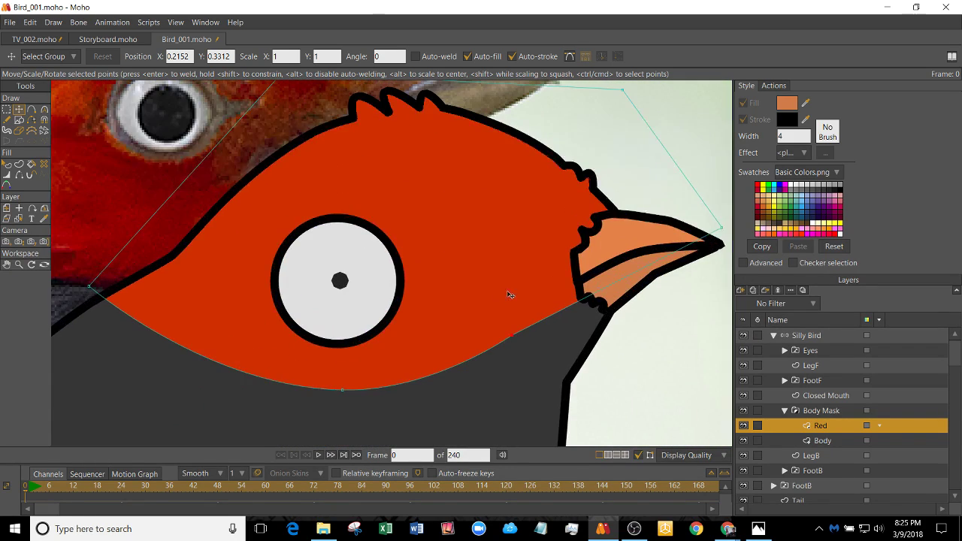
scroll(466, 205, "down", 3)
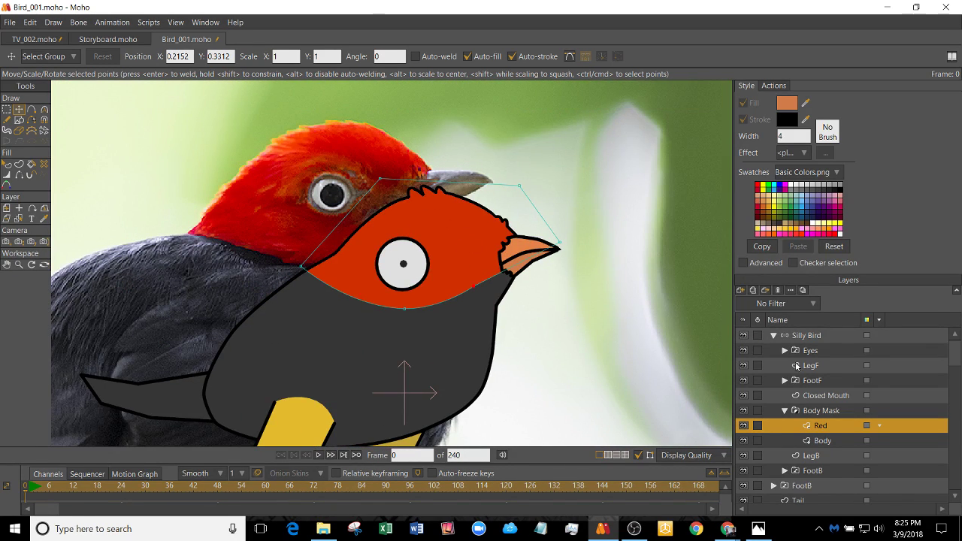
left_click(745, 335)
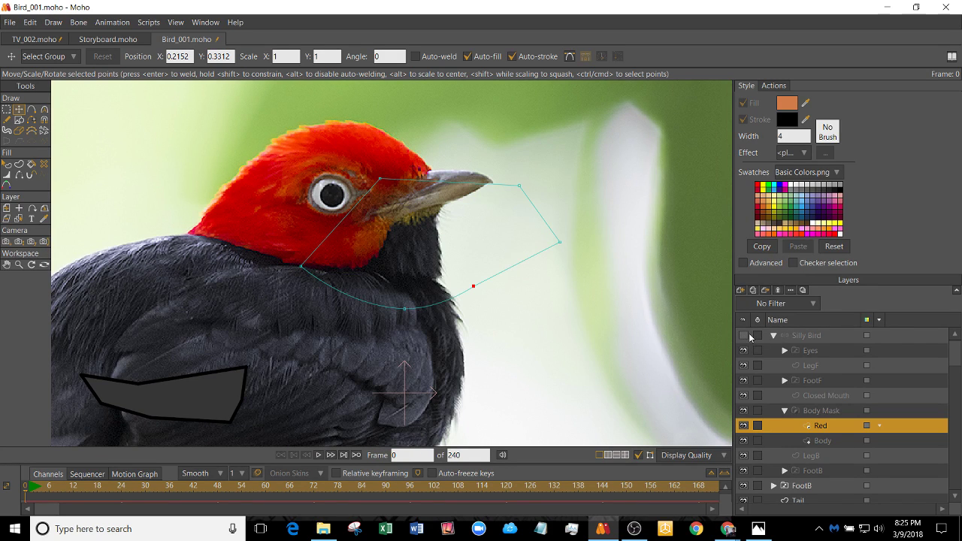
left_click(749, 337)
scroll(526, 252, "up", 4)
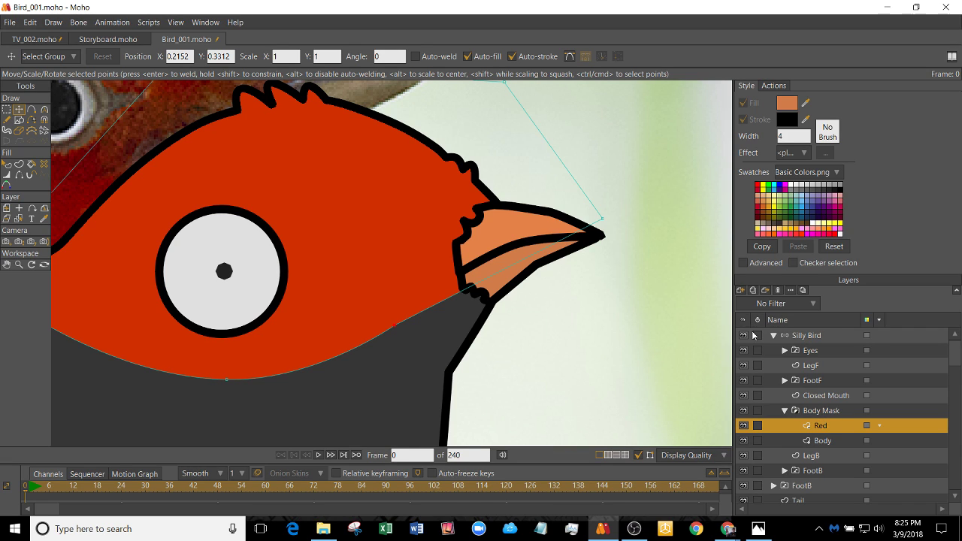
- Add a new vector layer above Red in the Body Mask group and name it Yellow
left_click(741, 293)
left_click(781, 302)
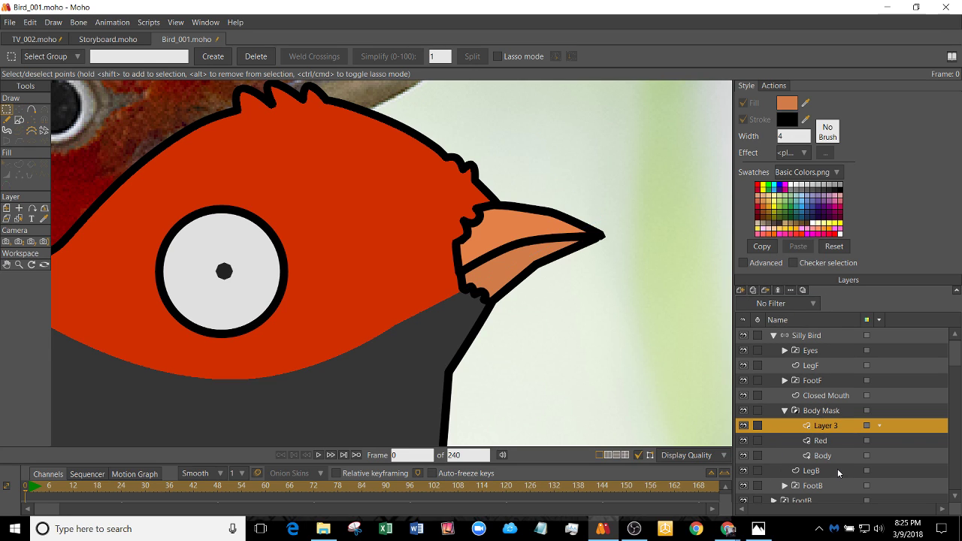
double_click(833, 429)
type("Yellow")
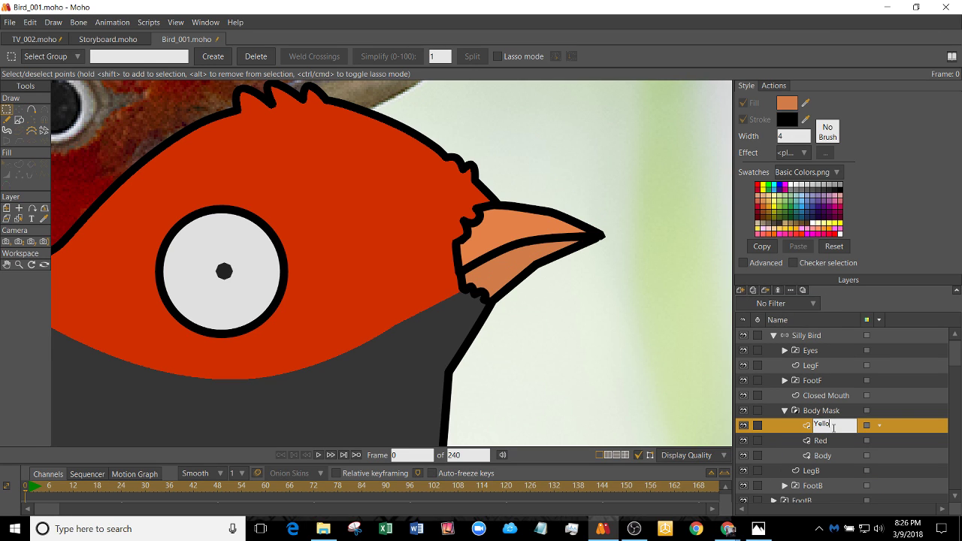
key("Return")
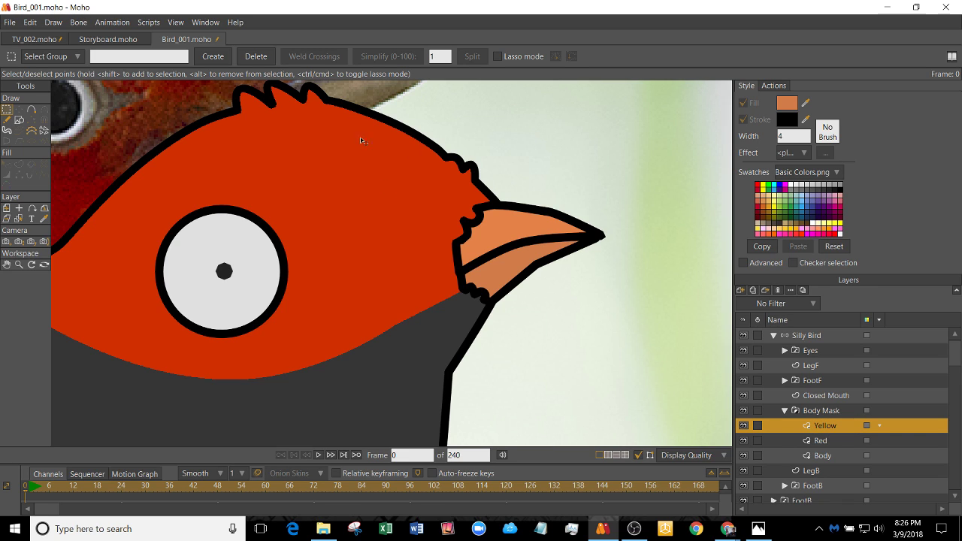
- Draw a closed zigzag outline around the base of the beak on the Yellow layer, welding its last point to the first
key("a")
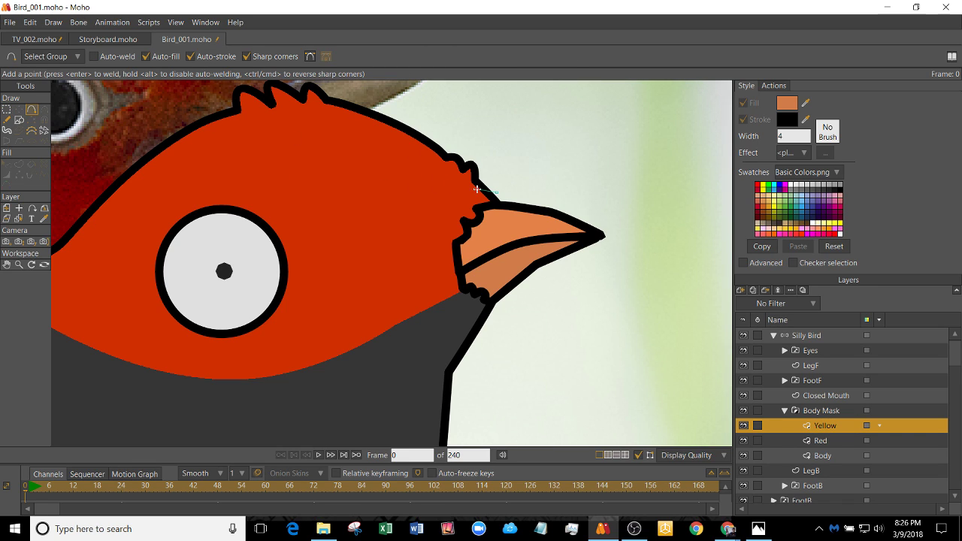
left_click_drag(461, 193, 462, 192)
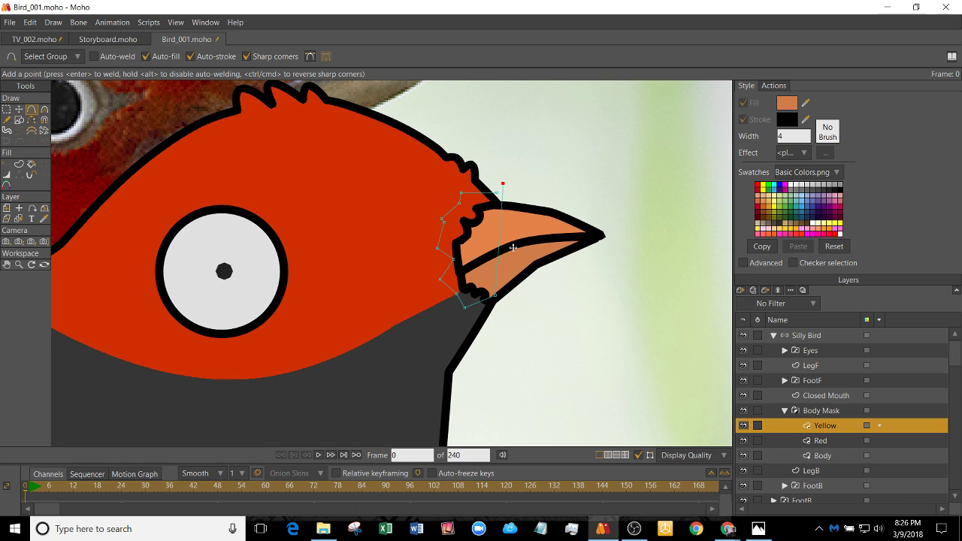
key("t")
left_click_drag(504, 183, 497, 193)
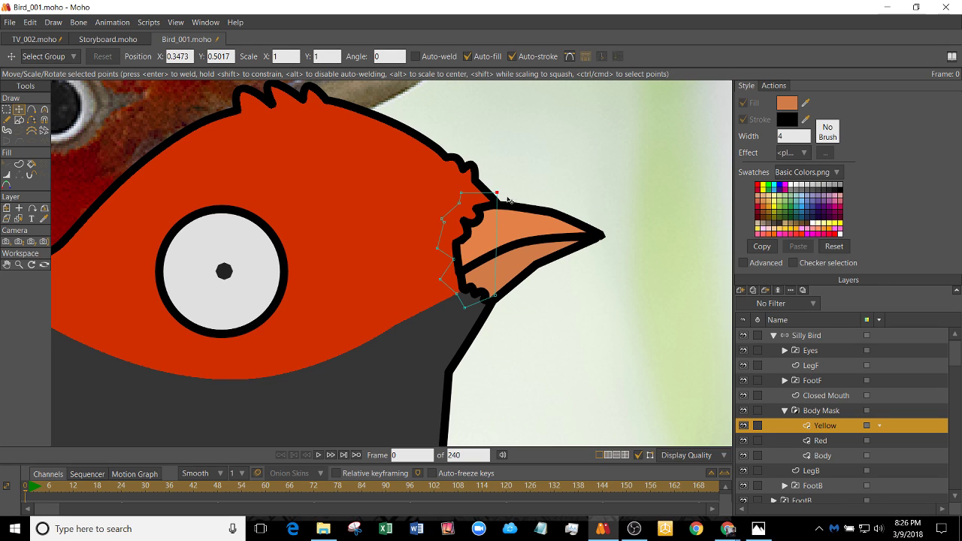
key("Return")
- Set the fill colour of the zigzag patch behind the beak to yellow-orange FFCF5B
key("q")
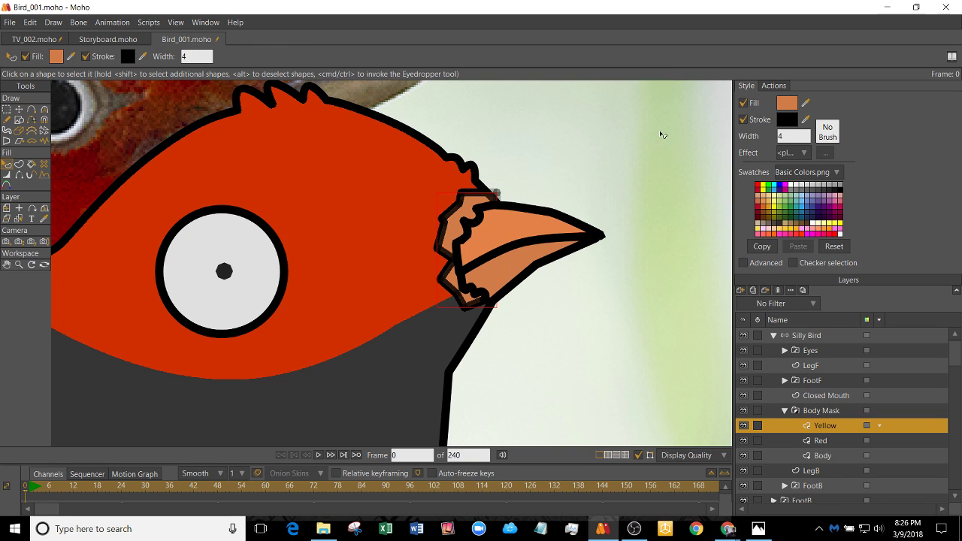
left_click(797, 102)
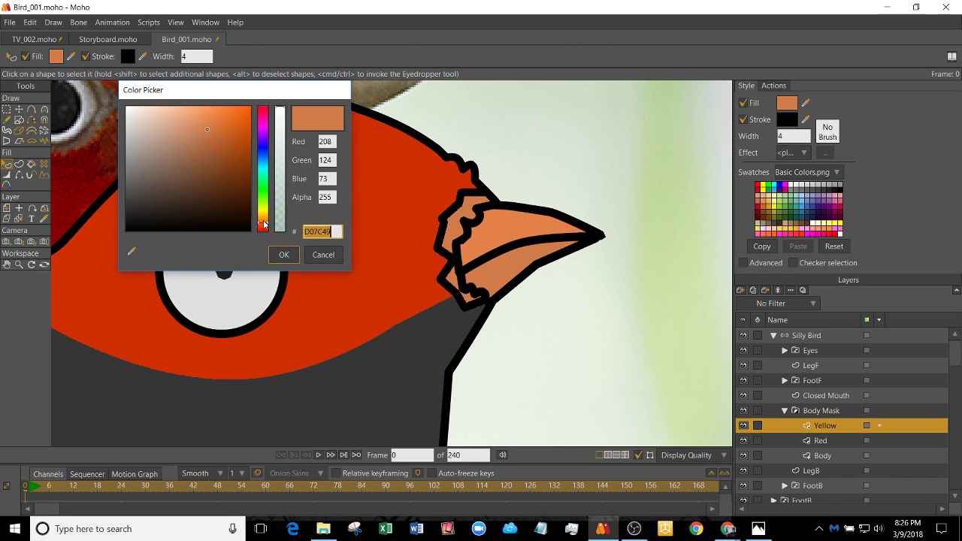
left_click_drag(263, 223, 264, 211)
mouse_move(232, 133)
left_mouse_down()
mouse_move(236, 118)
mouse_move(227, 126)
mouse_move(210, 117)
left_mouse_up()
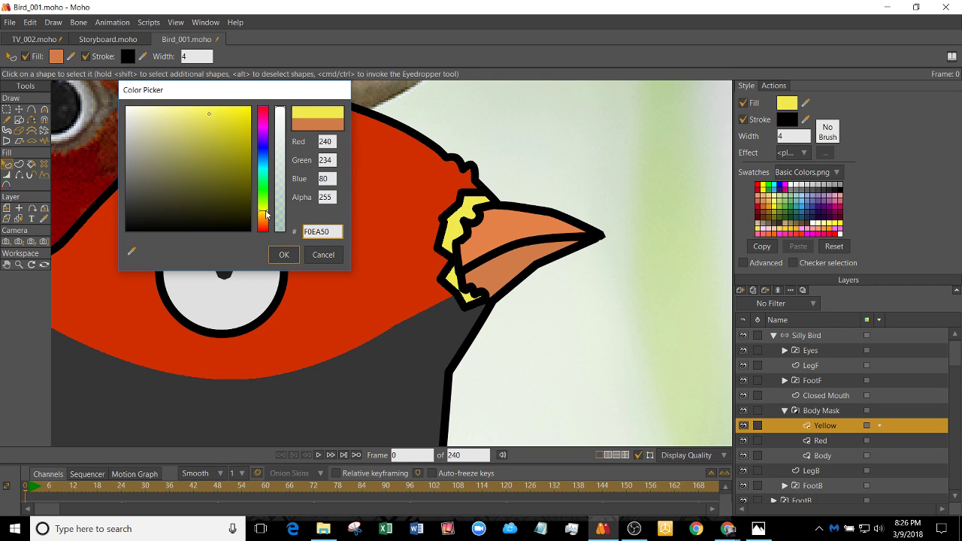
left_click_drag(266, 214, 264, 217)
left_click_drag(215, 123, 206, 106)
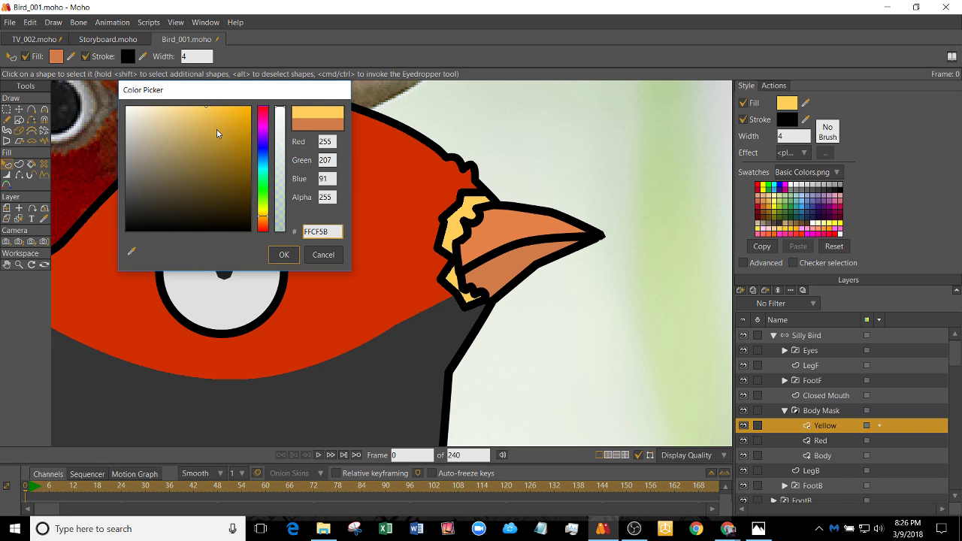
left_click(293, 260)
- Turn off the stroke of the yellow patch behind the beak
scroll(409, 339, "down", 3)
scroll(293, 269, "up", 3)
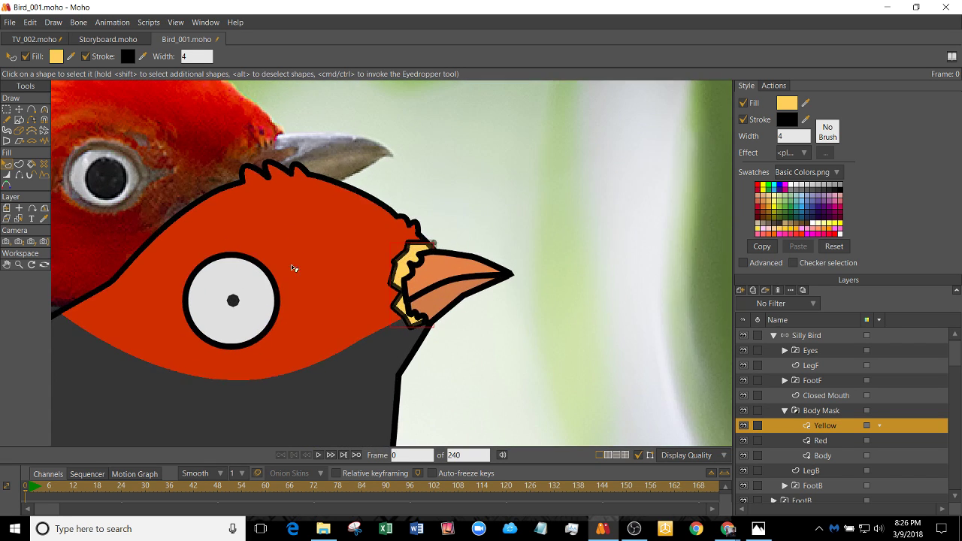
scroll(353, 272, "up", 2)
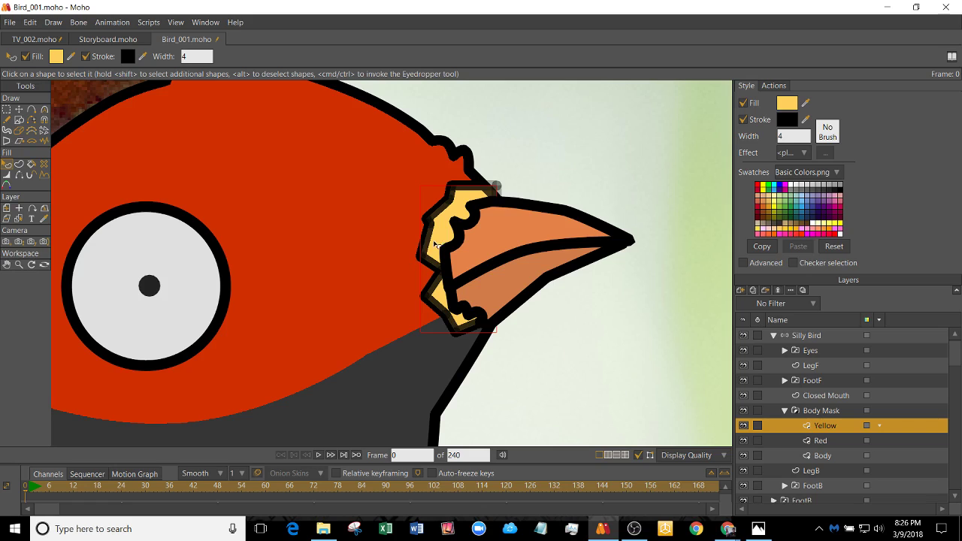
left_click(745, 121)
scroll(298, 238, "down", 2)
scroll(330, 228, "up", 3)
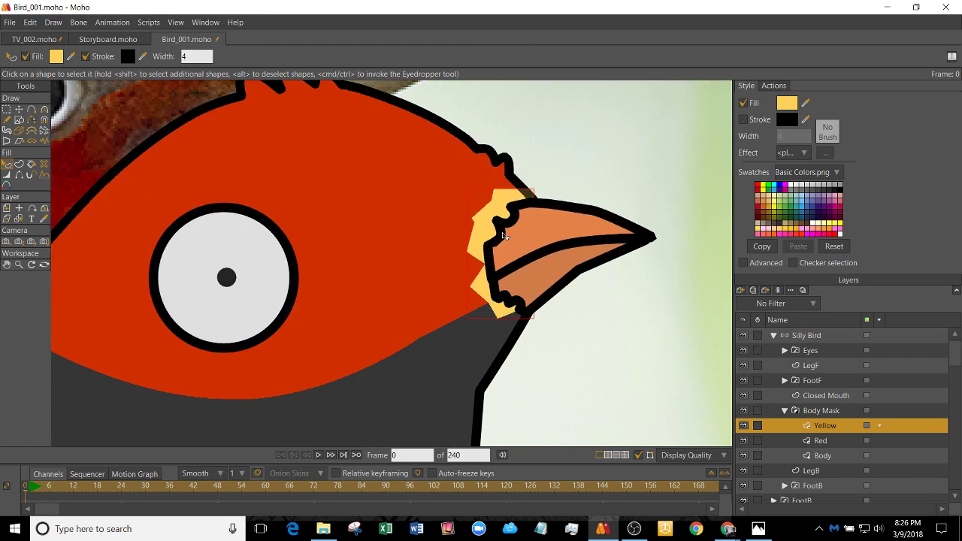
- Round the topmost corner of the Yellow shape into a soft feather lobe above the beak
scroll(506, 236, "up", 3)
left_click_drag(489, 235, 445, 282)
right_click(449, 251, "alt")
key("t")
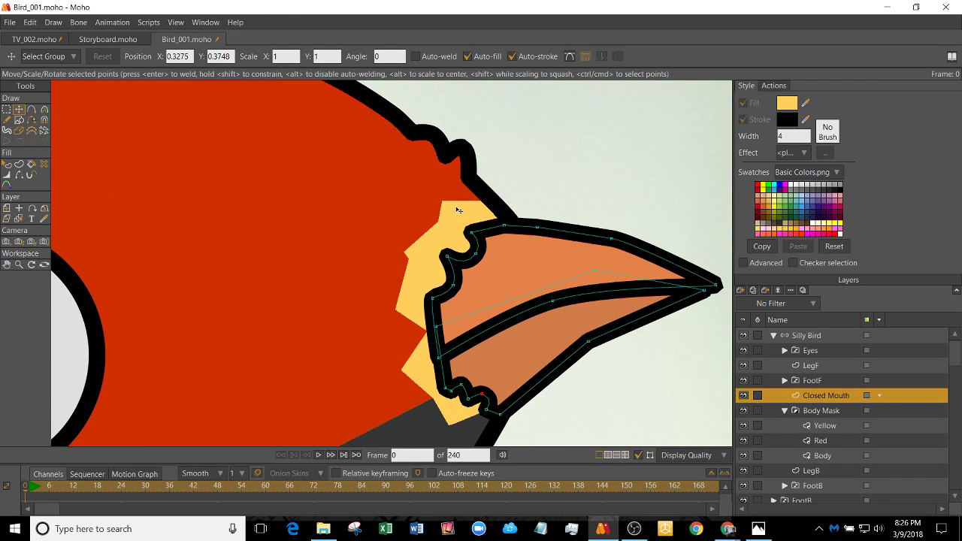
right_click(458, 209, "alt")
scroll(455, 210, "up", 1)
left_click_drag(440, 201, 579, 237)
key("c")
key("t")
key("c")
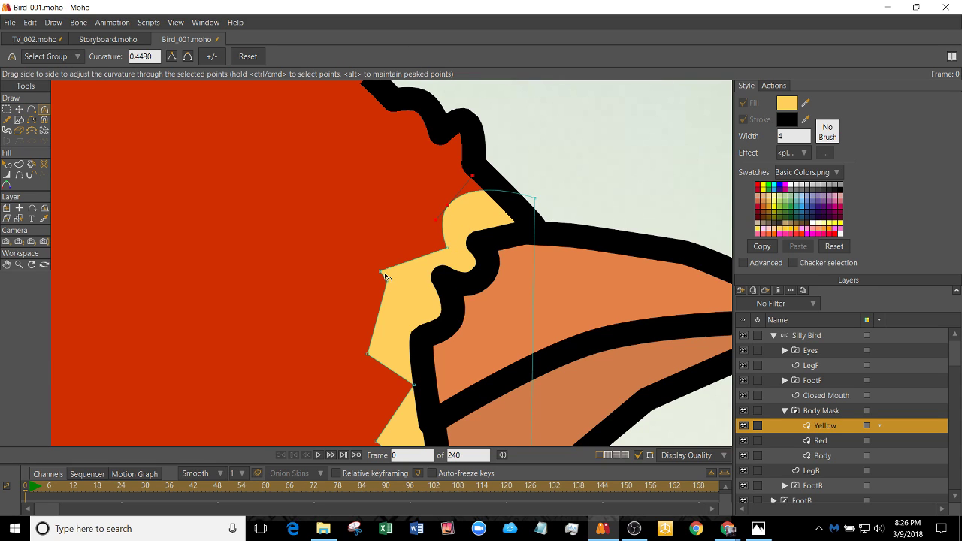
- Curve the second and third lobes of the yellow patch, pulling the notch between them inward and smoothing the third lobe's tip
left_click_drag(385, 276, 422, 254)
key("ctrl+z")
key("t")
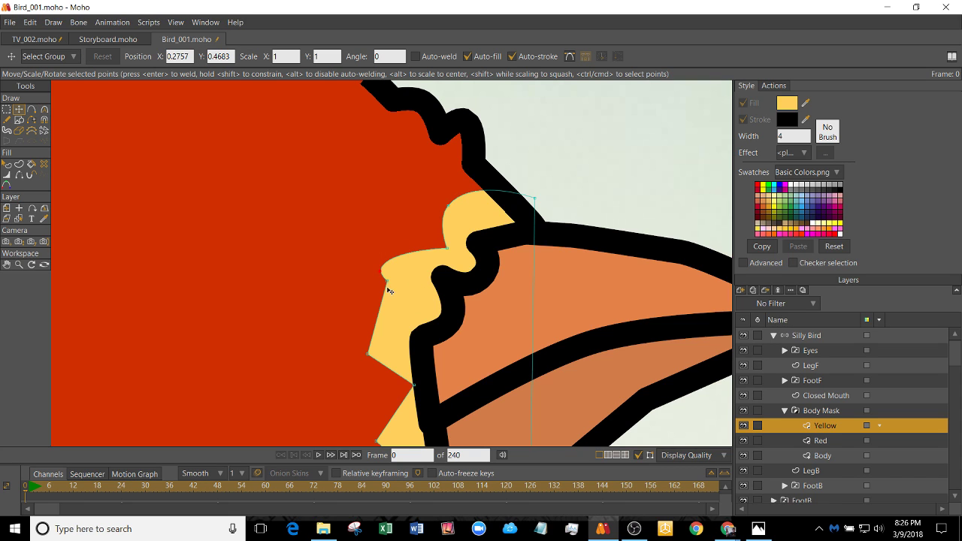
left_click_drag(388, 280, 398, 282)
key("c")
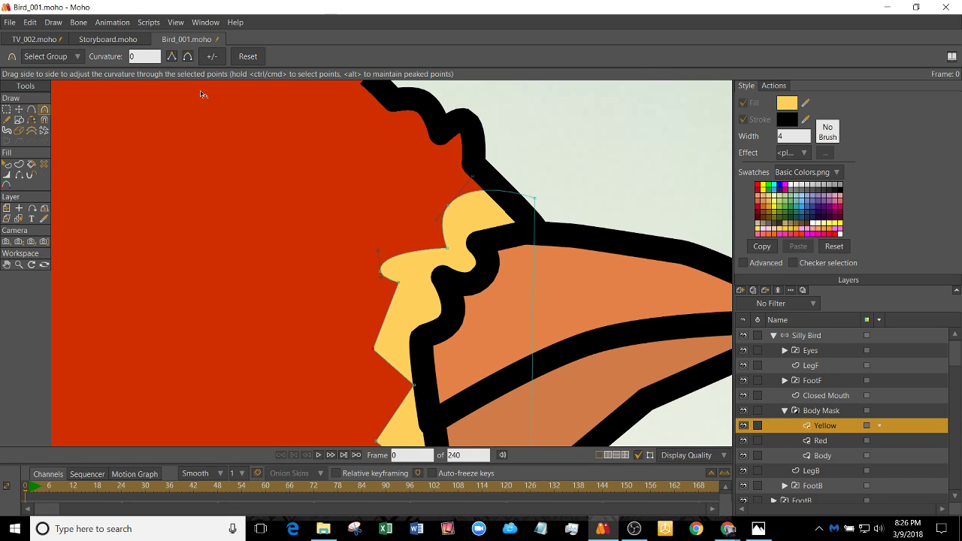
left_click(188, 58)
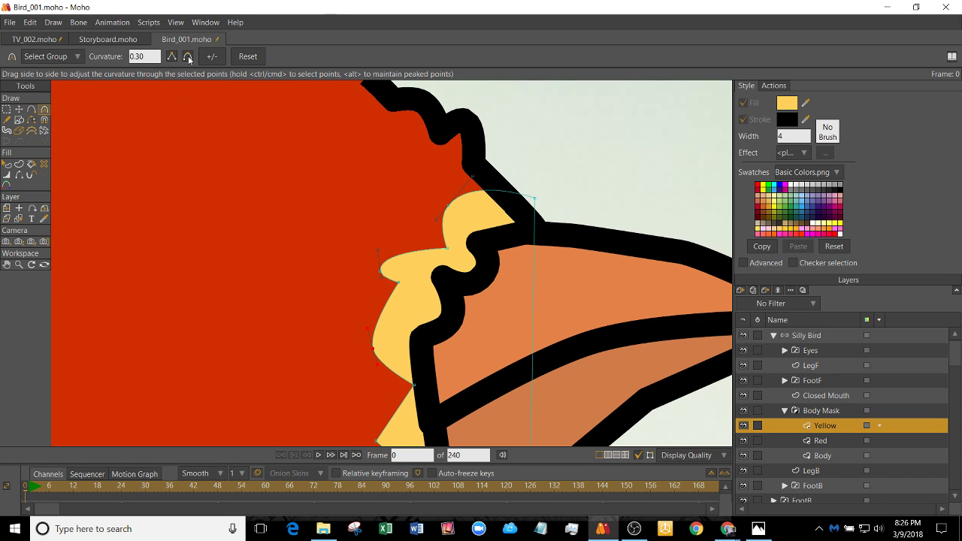
- Shift the notch below the third yellow lobe slightly outward and smooth the tip of the lobe beneath it
scroll(293, 300, "down", 5)
left_click_drag(305, 320, 332, 253)
scroll(352, 293, "up", 4)
key("t")
left_click_drag(380, 221, 371, 228)
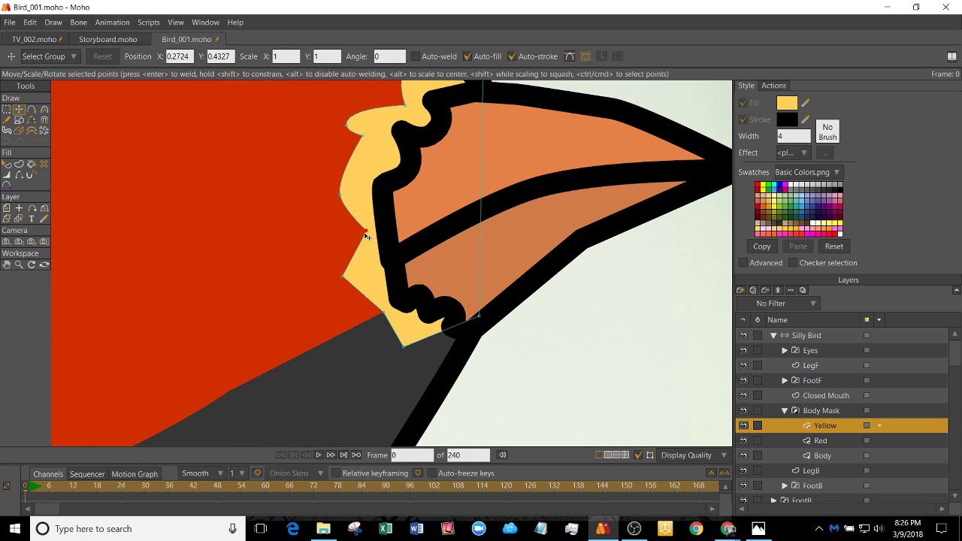
key("c")
left_click(188, 57)
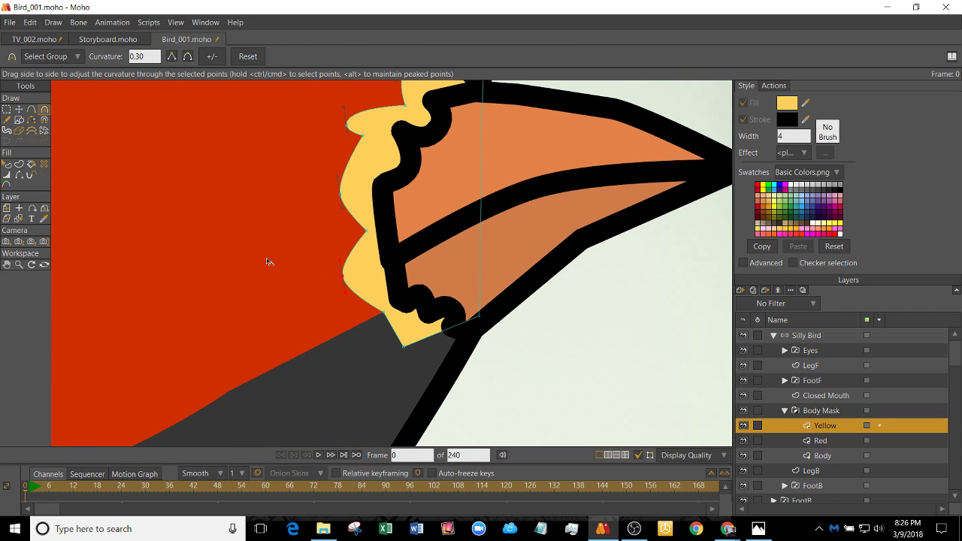
- Pull the yellow patch's lowest notch and corner toward the beak, and add a point that extends its bottom edge under the beak
scroll(310, 305, "up", 3)
scroll(361, 344, "down", 2)
key("t")
left_click_drag(406, 322, 404, 309)
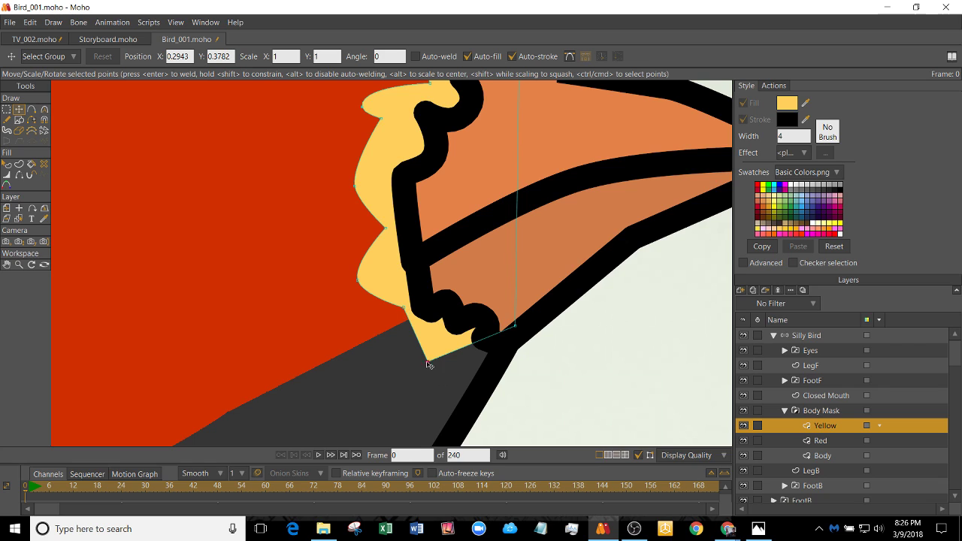
left_click_drag(428, 363, 421, 334)
key("a")
left_click_drag(482, 329, 470, 357)
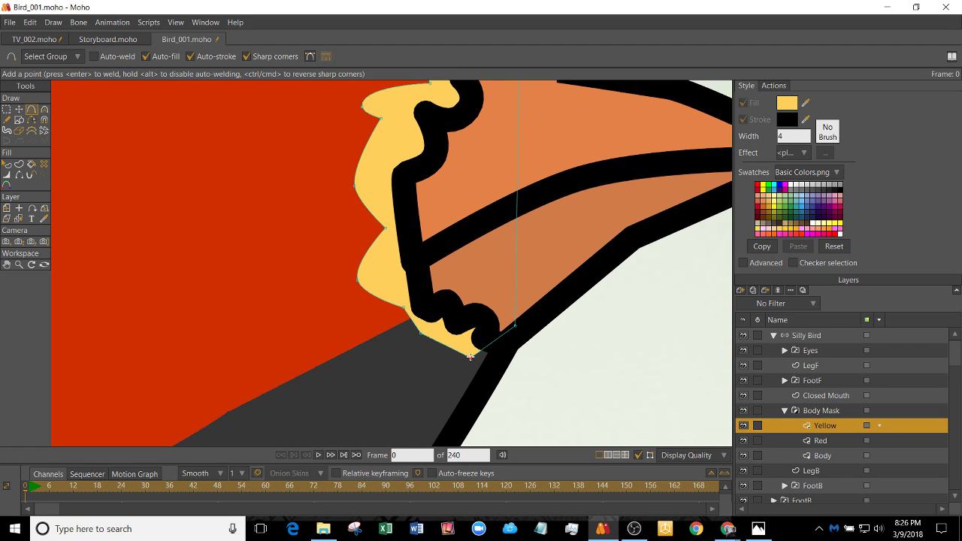
- Round the lowest yellow lobe and add a slightly curved end point where the patch meets the throat outline
scroll(418, 320, "up", 2)
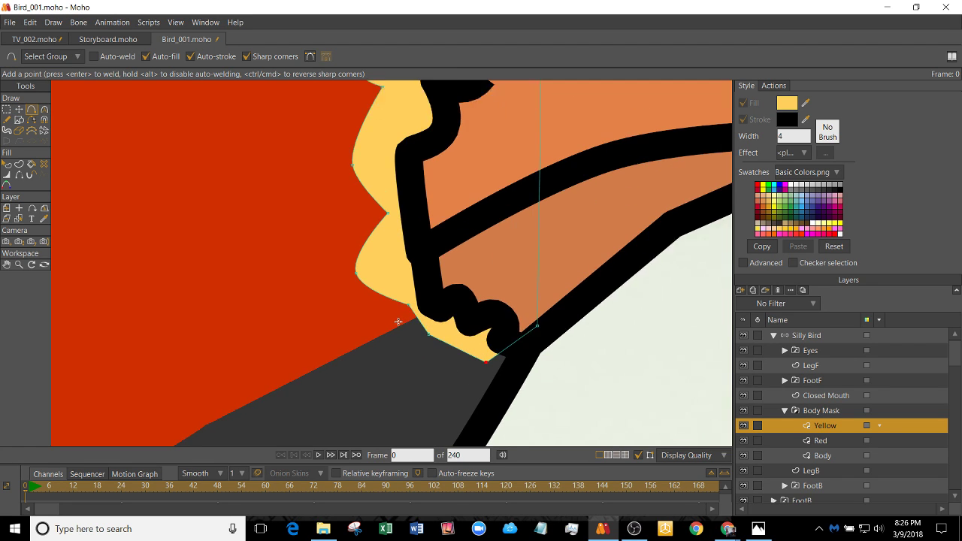
key("t")
key("c")
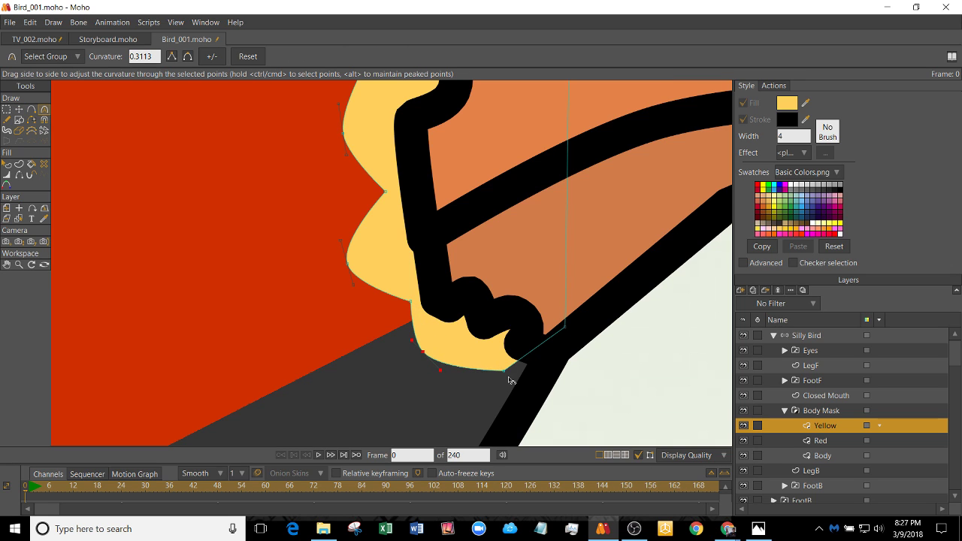
key("a")
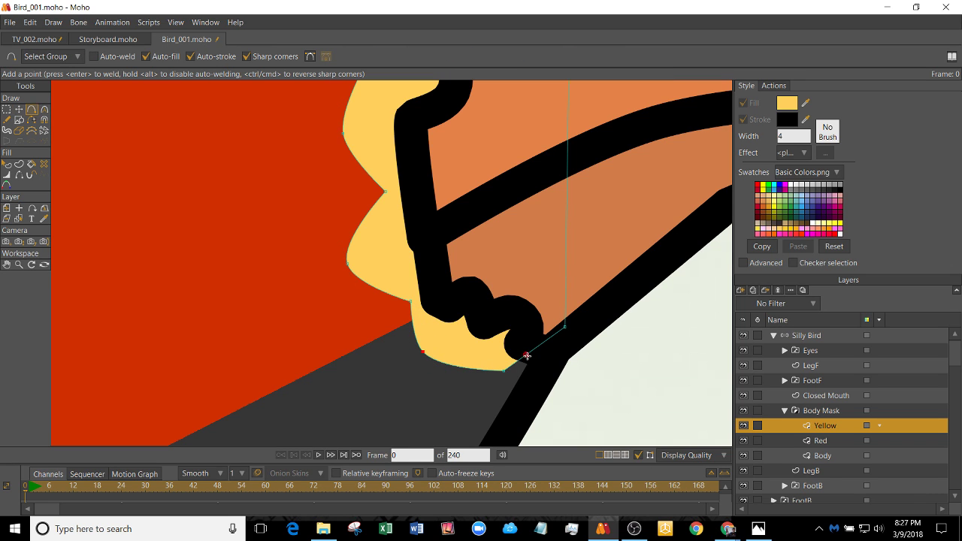
left_click_drag(526, 354, 543, 392)
key("c")
scroll(361, 394, "down", 5)
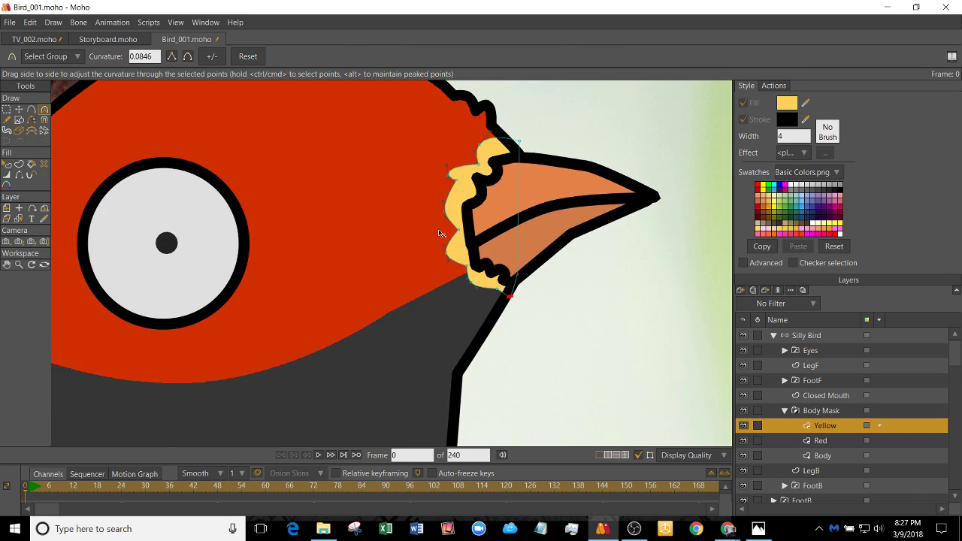
- Render the current frame to examine the yellow feather patch on the whole bird, and close the preview
key("ctrl+r")
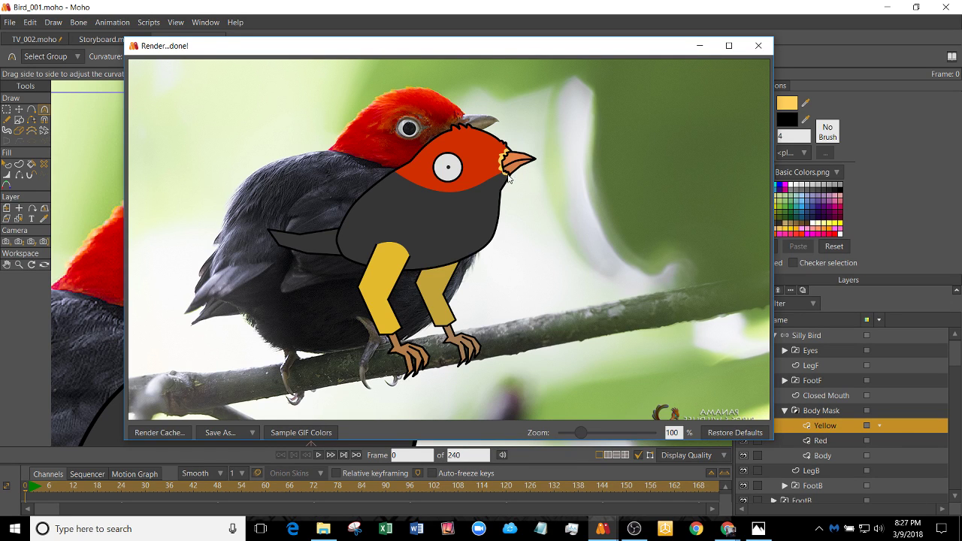
key("Escape")
scroll(482, 228, "up", 4)
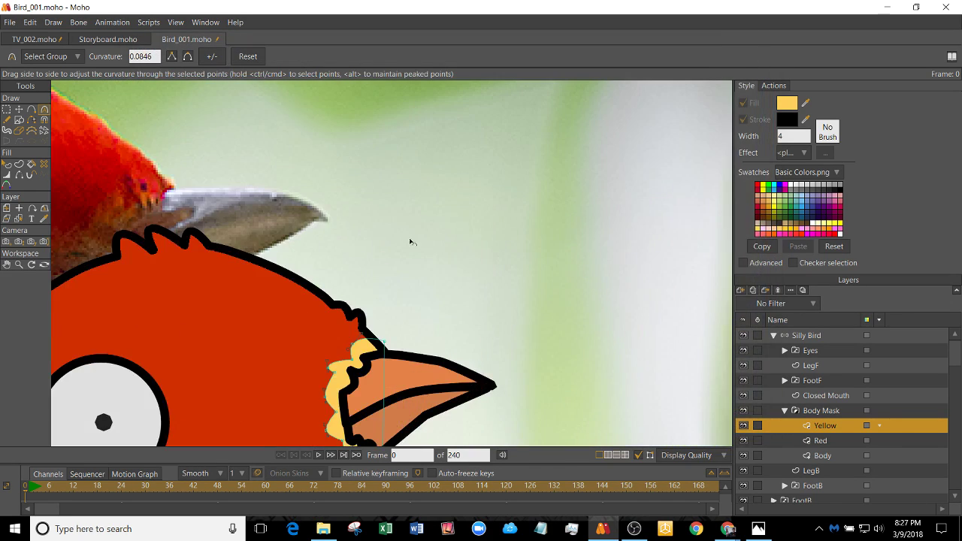
- Try turning off the black stroke on the upper and lower beak shapes in the Closed Mouth layer
left_click_drag(413, 241, 453, 175)
scroll(438, 207, "up", 2)
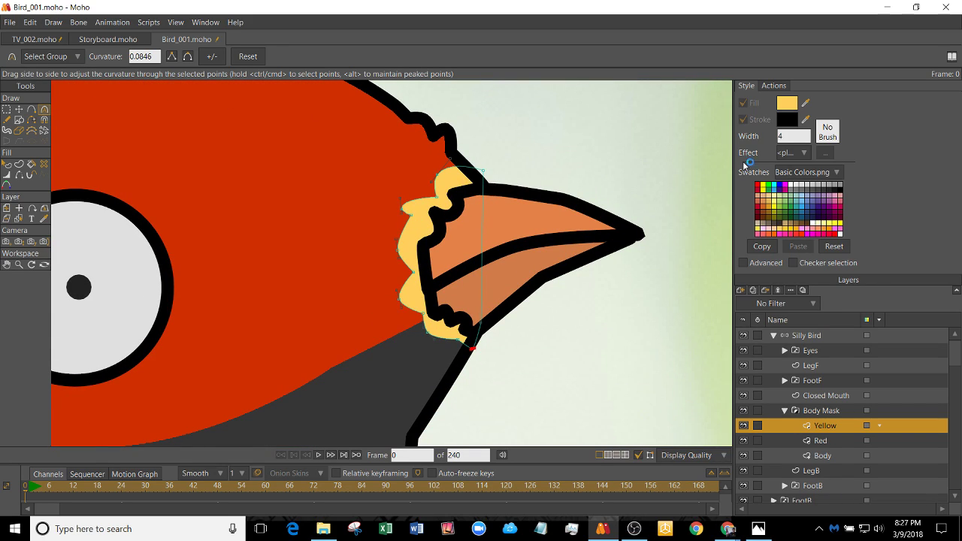
left_click(510, 272, "ctrl+alt")
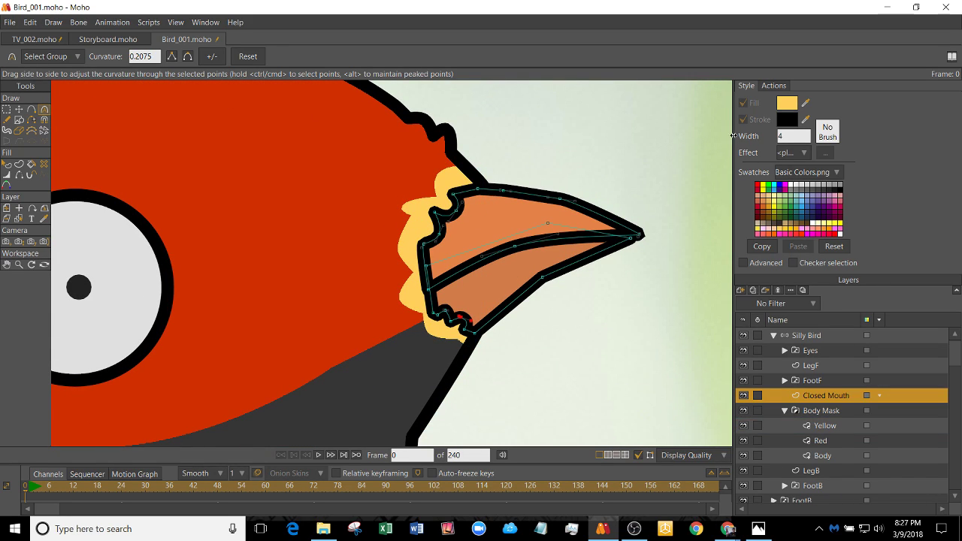
key("q")
left_click(499, 226)
left_click(743, 122)
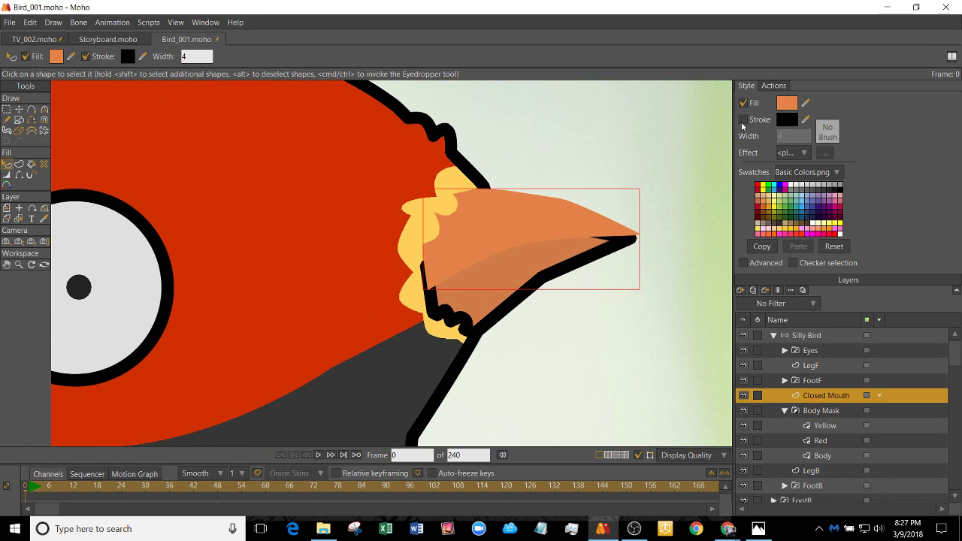
left_click(487, 290)
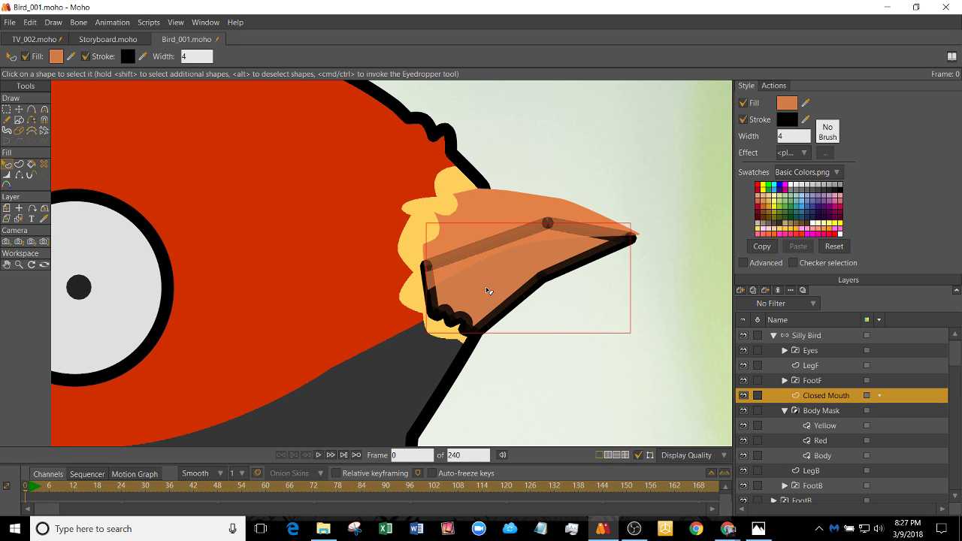
left_click(742, 120)
scroll(508, 260, "down", 2)
key("t")
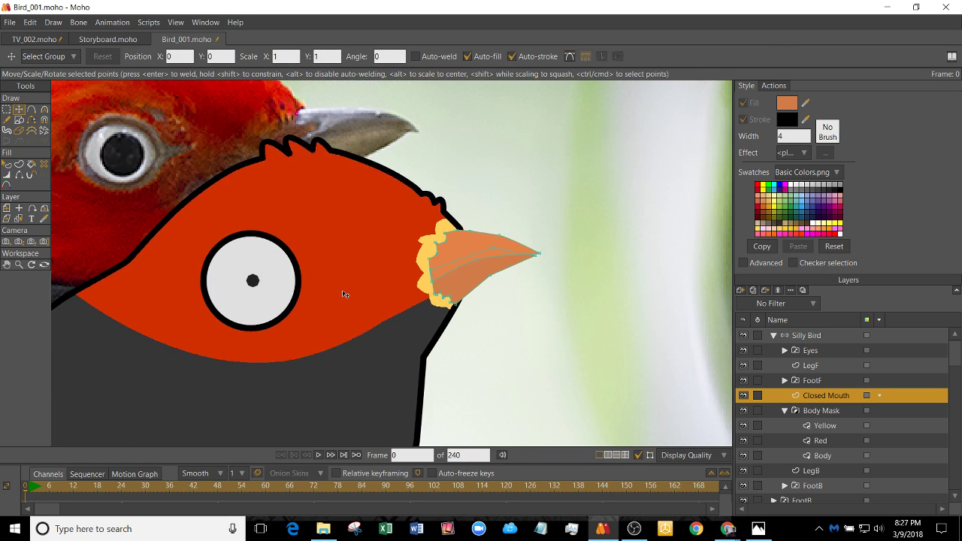
- Render the current frame to examine the beak without outlines, close the preview, and restore the black strokes on both beak shapes
key("ctrl+r")
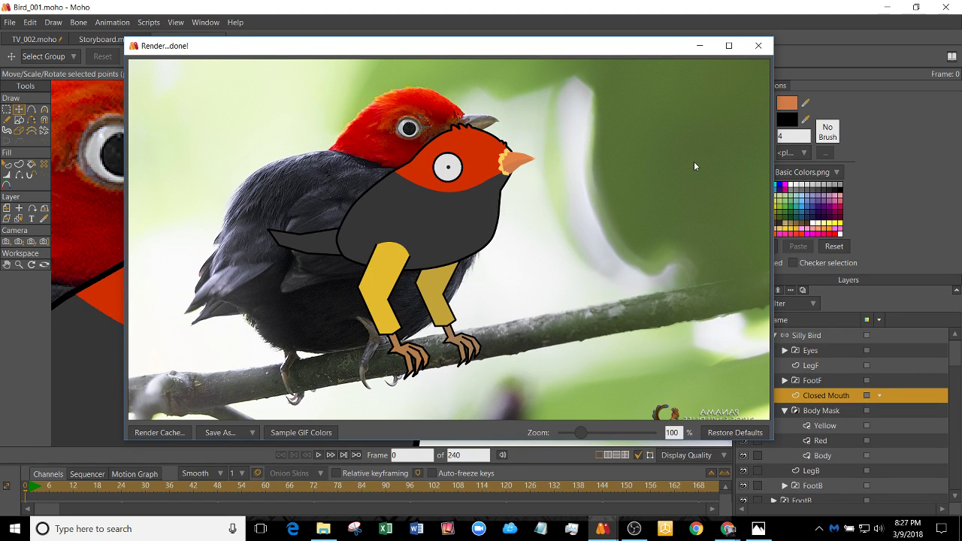
left_click(759, 46)
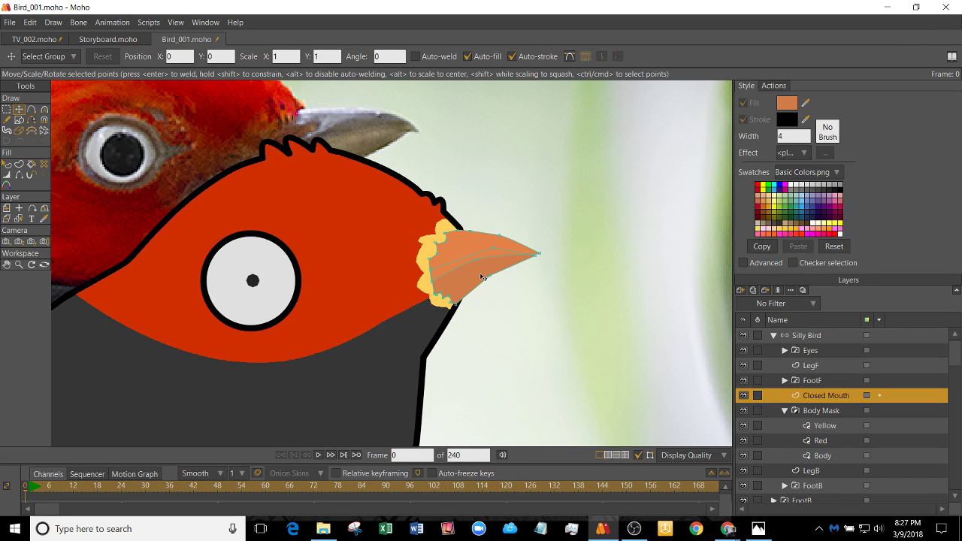
double_click(482, 278)
- Examine the bird's head and the smooth lower edge of its red patch against the reference photo
scroll(363, 257, "down", 1)
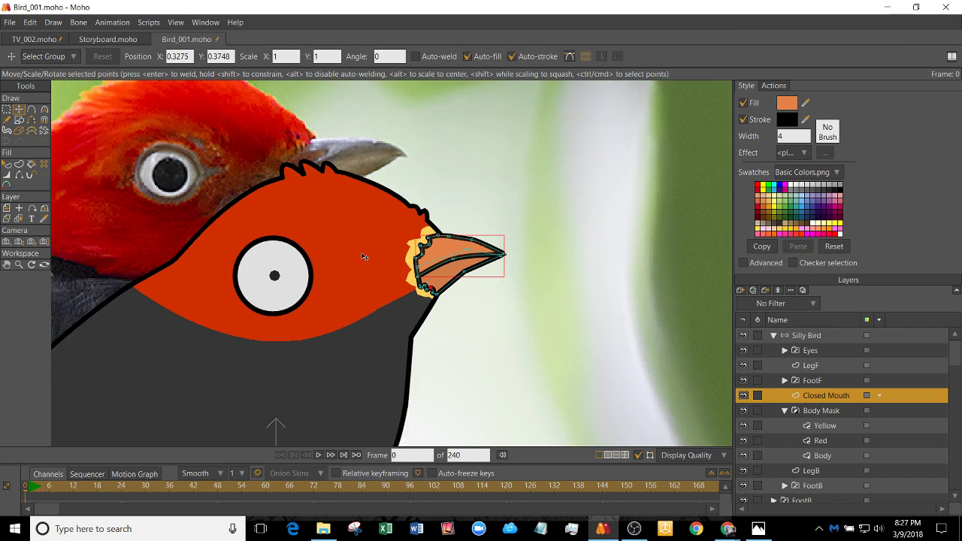
scroll(369, 263, "up", 1)
scroll(361, 263, "down", 3)
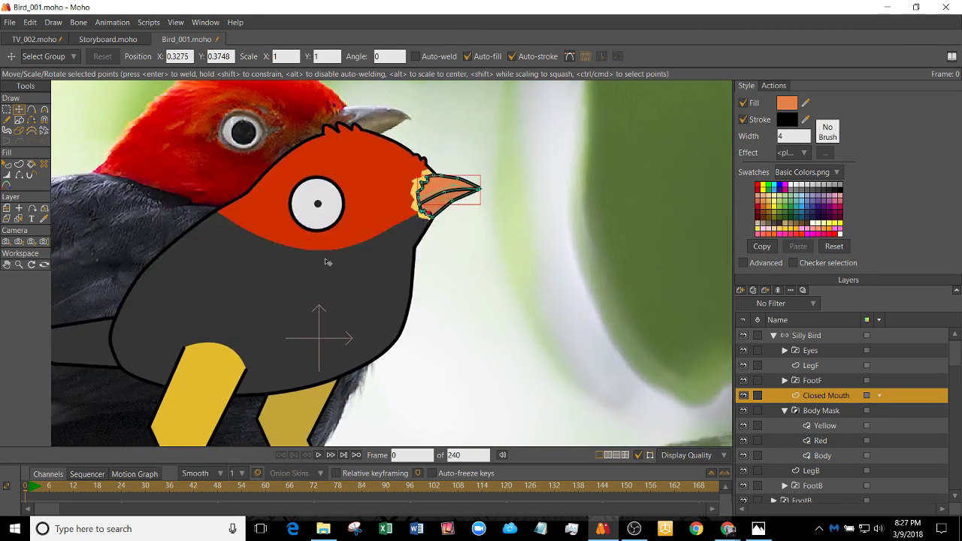
scroll(331, 260, "up", 1)
scroll(325, 219, "down", 1)
scroll(365, 262, "up", 3)
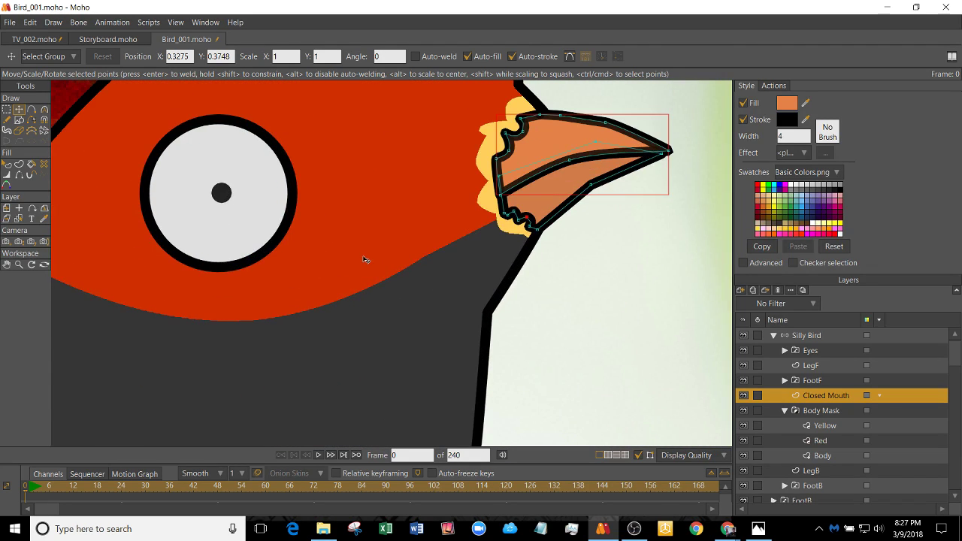
scroll(363, 259, "down", 3)
scroll(386, 280, "down", 1)
scroll(410, 272, "up", 2)
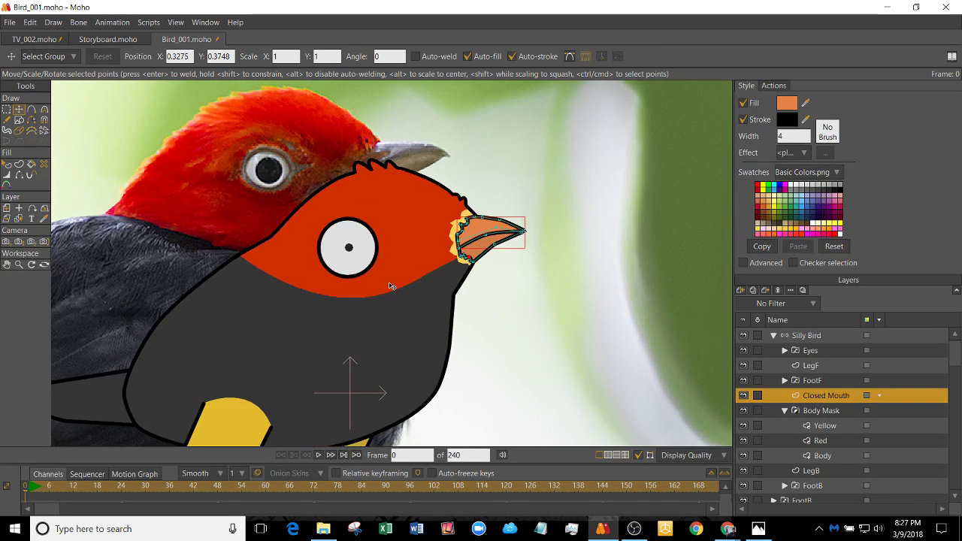
- Add points on the Red layer along the lower edge of the red patch, from below the beak toward the back
left_click(419, 268, "ctrl+alt")
key("a")
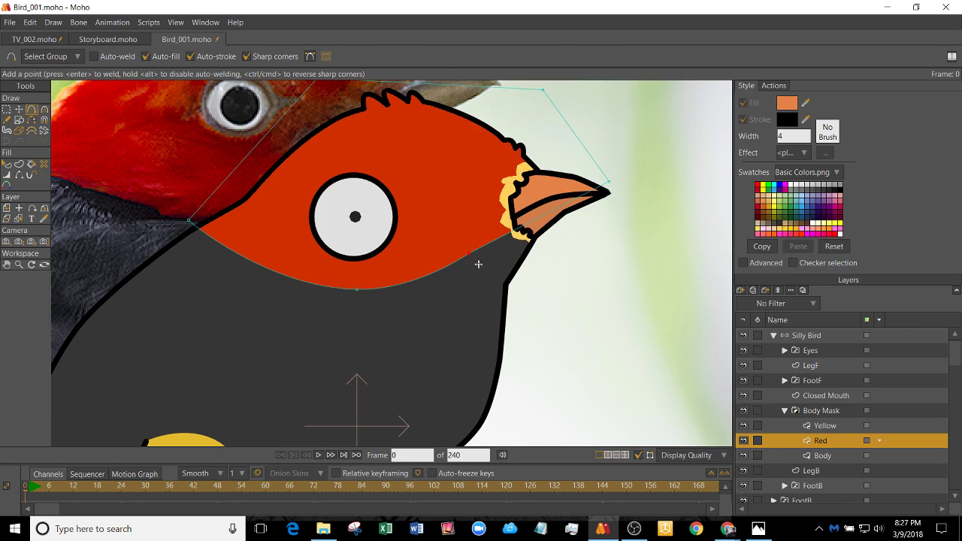
left_click(458, 265)
left_click(432, 282)
left_click(414, 288)
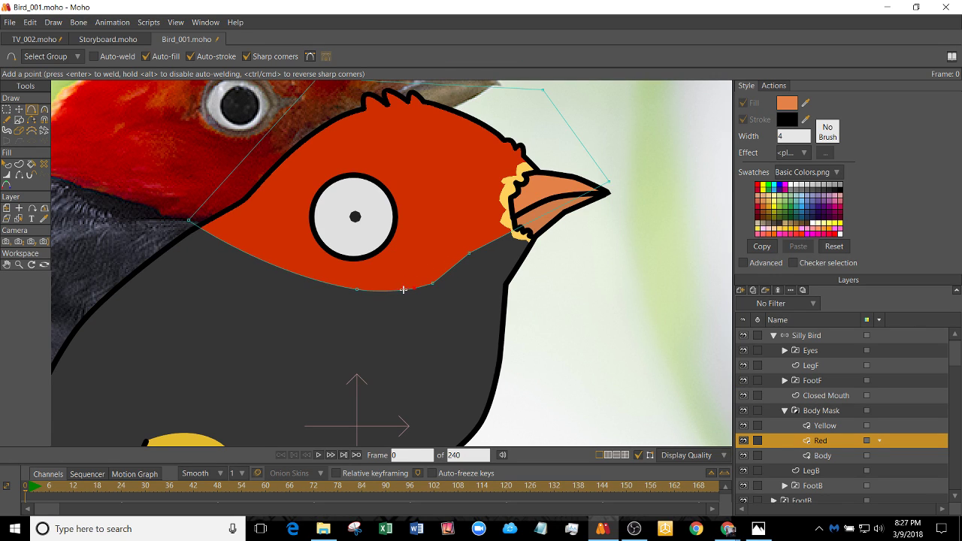
left_click(384, 298)
left_click(310, 270)
left_click(272, 258)
left_click(248, 244)
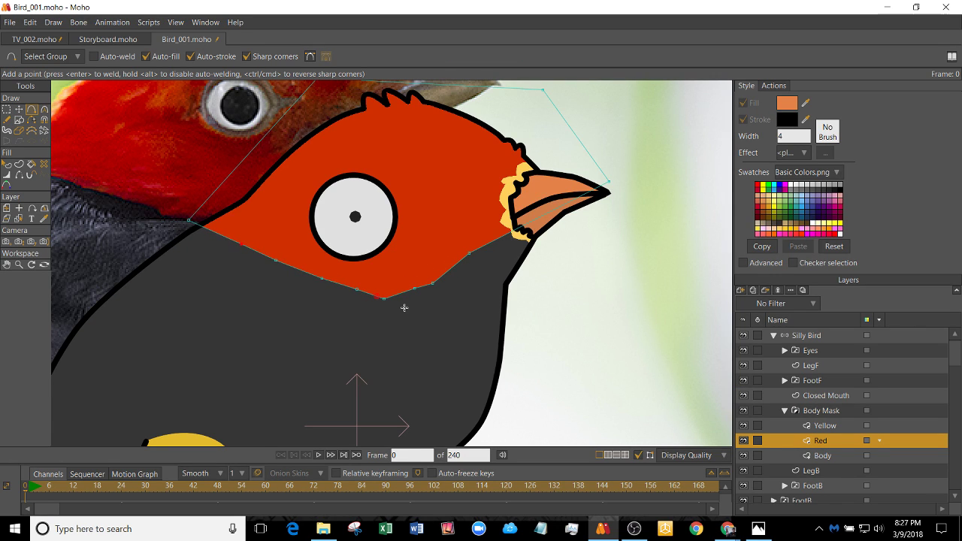
- Reposition the points on the red patch's edge below the beak and curve the lowest one to form a narrow rounded lobe
scroll(483, 262, "up", 4)
key("t")
left_click_drag(471, 252, 460, 238)
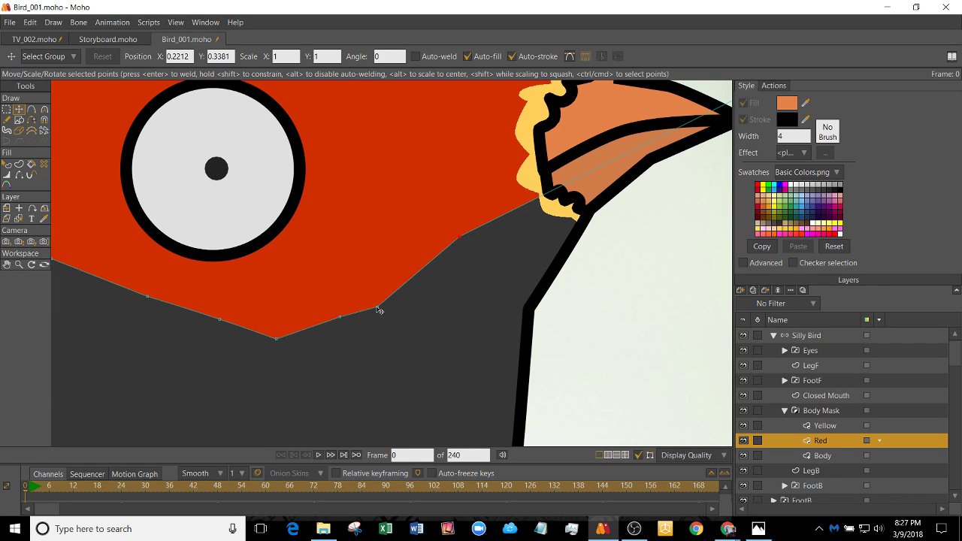
left_click_drag(380, 310, 434, 290)
left_click_drag(341, 317, 392, 283)
key("c")
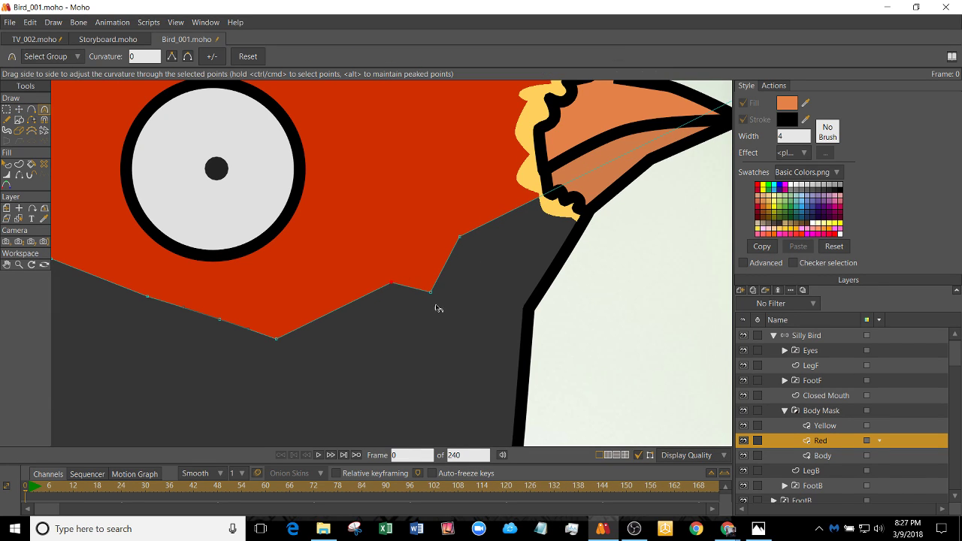
left_click_drag(440, 308, 700, 279)
key("t")
left_click_drag(392, 284, 413, 268)
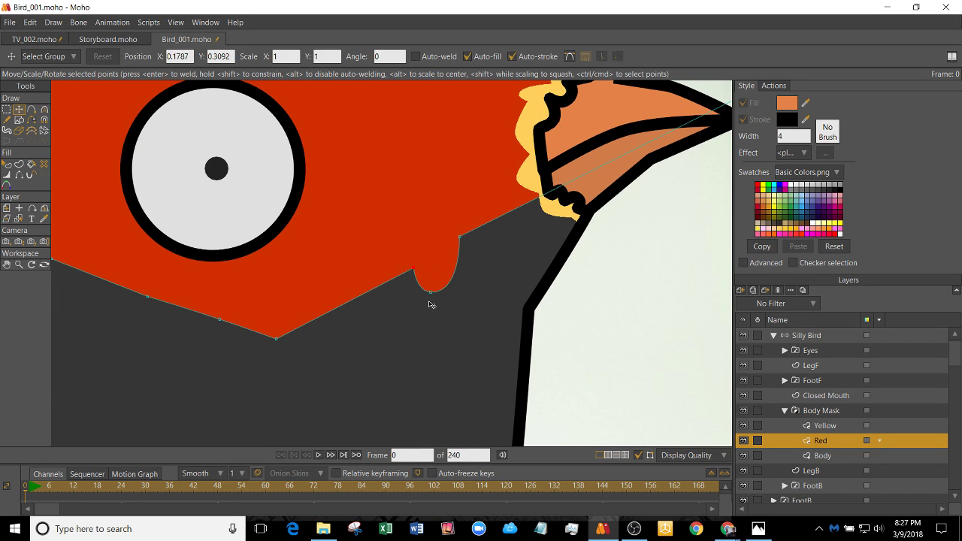
left_click_drag(459, 236, 447, 246)
- Add two points behind the narrow red lobe, lower the one between them, and curve it into a second small lobe
key("a")
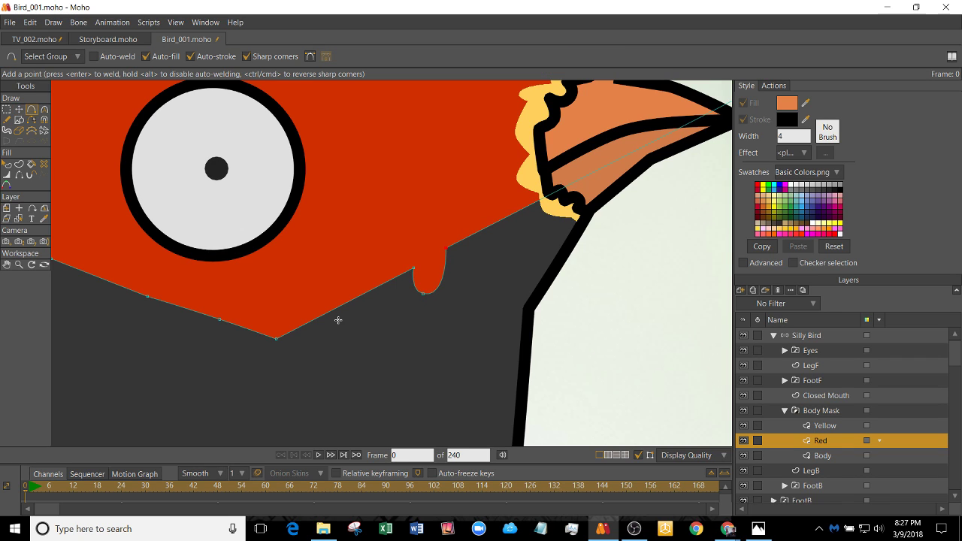
left_click(396, 280)
left_click(374, 286)
key("t")
left_click_drag(394, 280, 392, 294)
key("c")
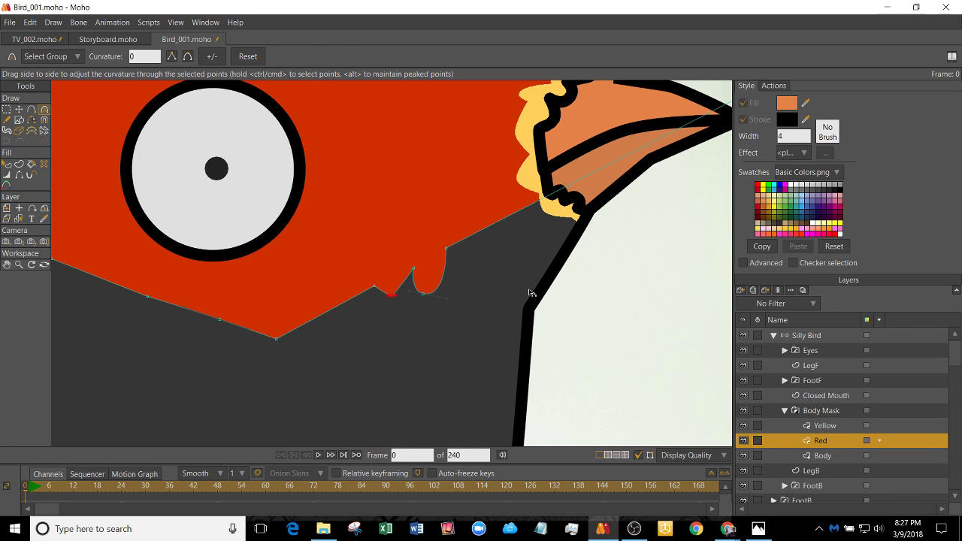
left_click_drag(530, 290, 578, 292)
- Reshape the second small lobe and round the red patch's lowest point into a wide lobe below the eye
key("t")
left_click_drag(393, 295, 384, 414)
scroll(294, 273, "down", 5)
scroll(440, 408, "up", 4)
key("c")
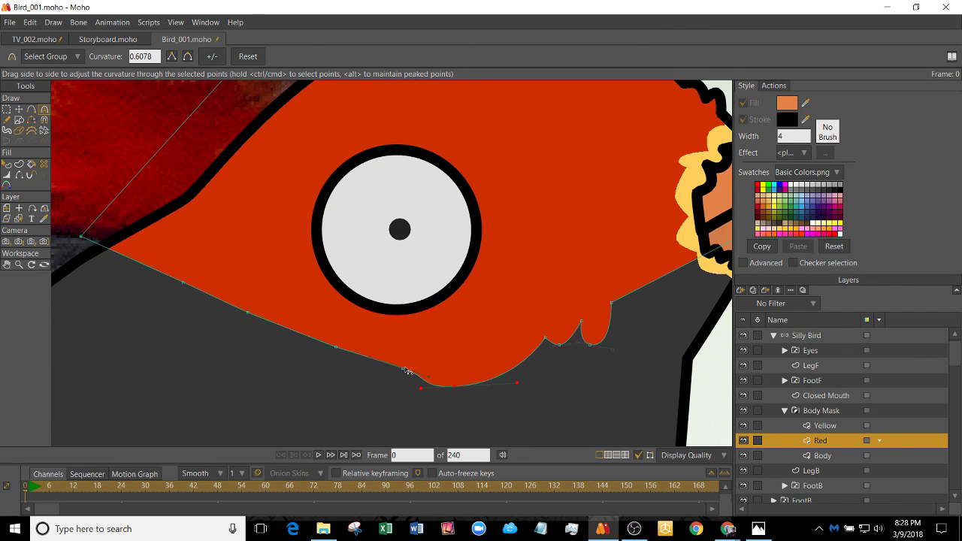
key("t")
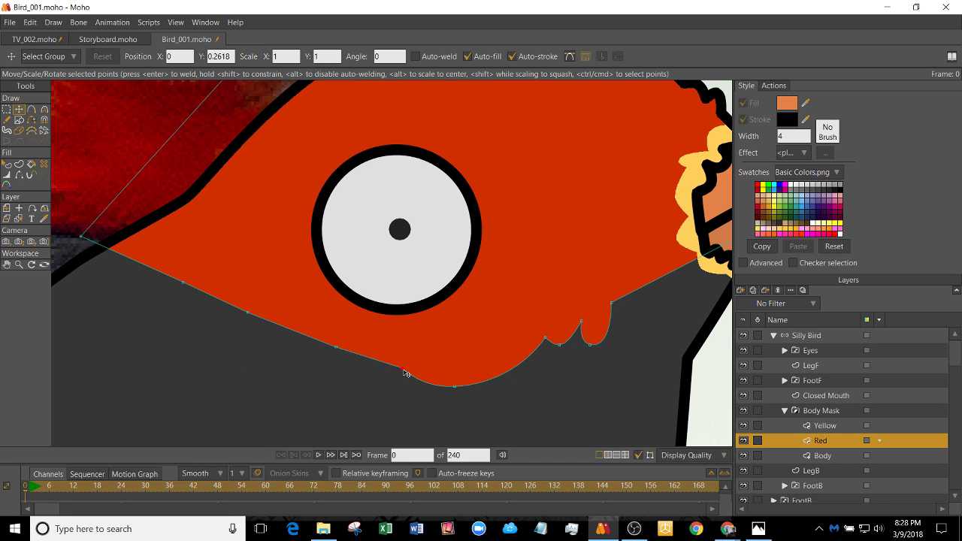
- Add points behind the wide red lobe, then lower and curve the one between them to form a shallow lobe
key("a")
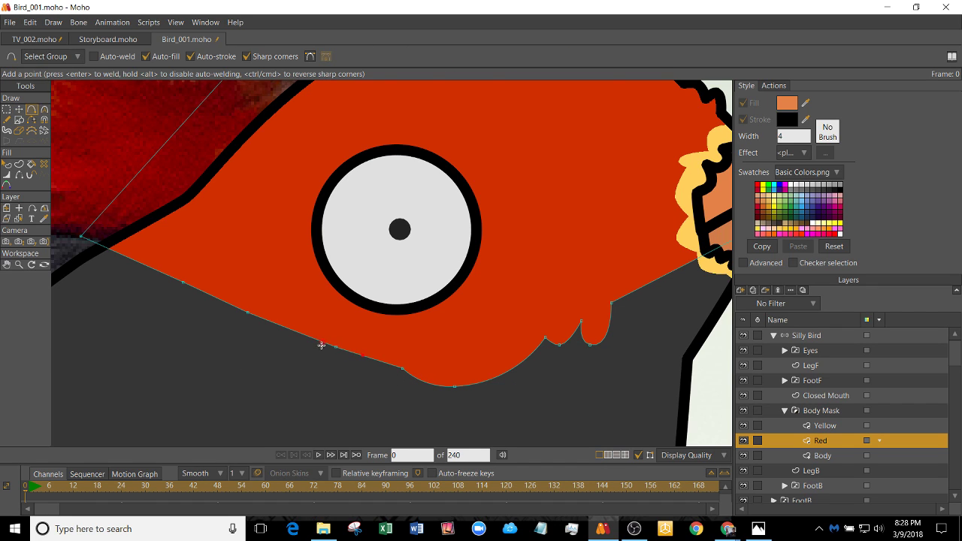
left_click(322, 346)
key("t")
left_click_drag(338, 347, 737, 429)
key("c")
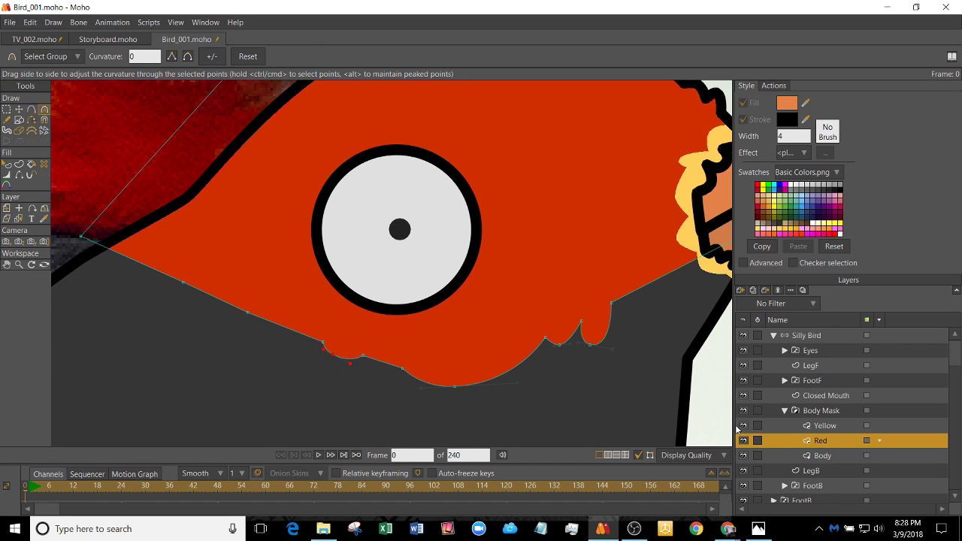
scroll(373, 342, "down", 3)
- Add points farther back on the red patch's lower edge and shape them into another small, shallow lobe
scroll(374, 343, "up", 4)
key("a")
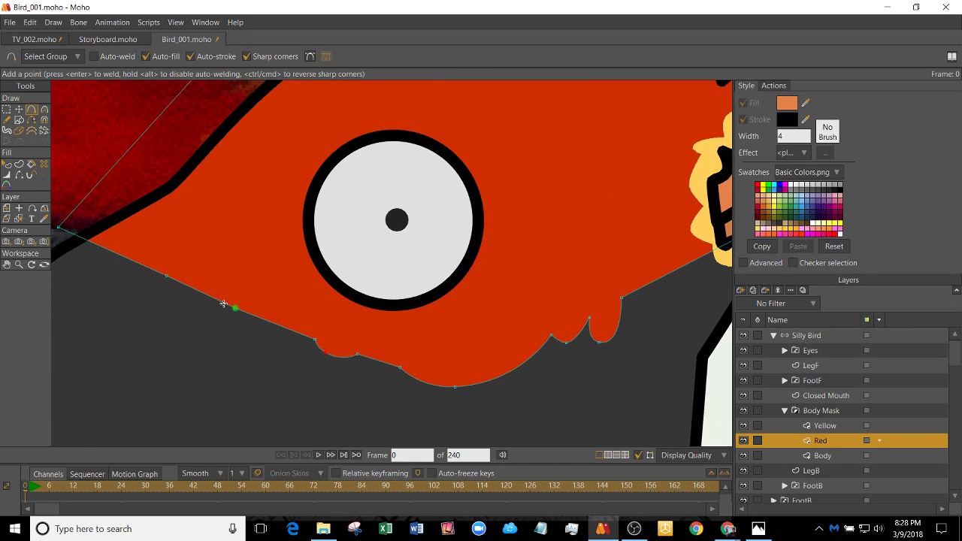
left_click(234, 309)
left_click_drag(224, 304, 297, 352)
key("c")
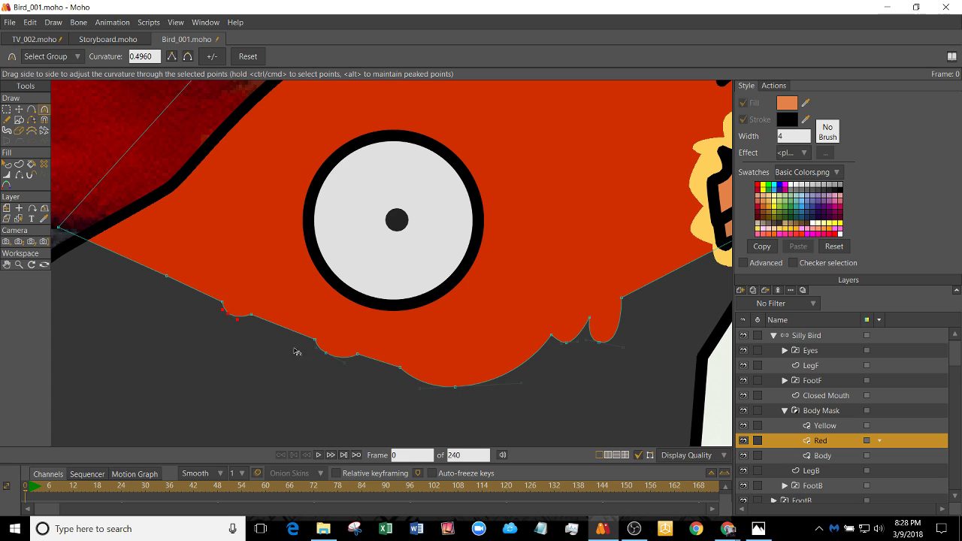
- Add two points just in front of the rear shallow lobe and round them into a small adjoining lobe
key("a")
left_click(259, 317)
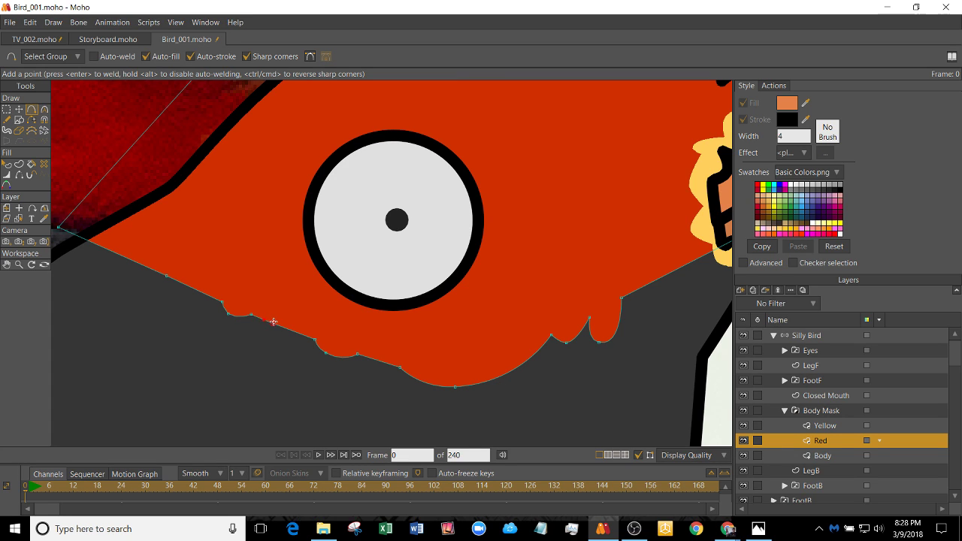
left_click_drag(273, 322, 272, 332)
key("c")
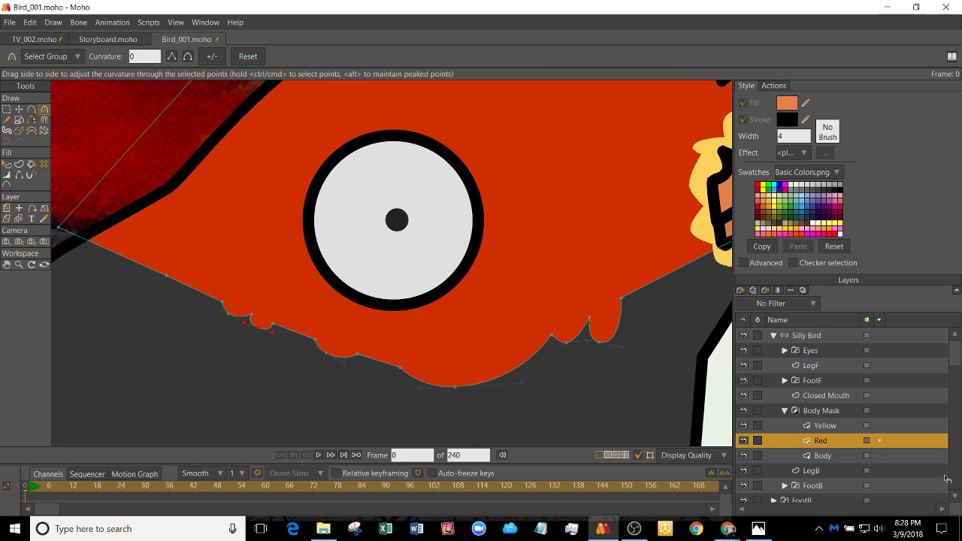
left_click_drag(945, 479, 584, 421)
- Raise the red patch's rear edge point into a notch, move the rear lobe's corner slightly backward, and examine the edge on the whole bird
key("t")
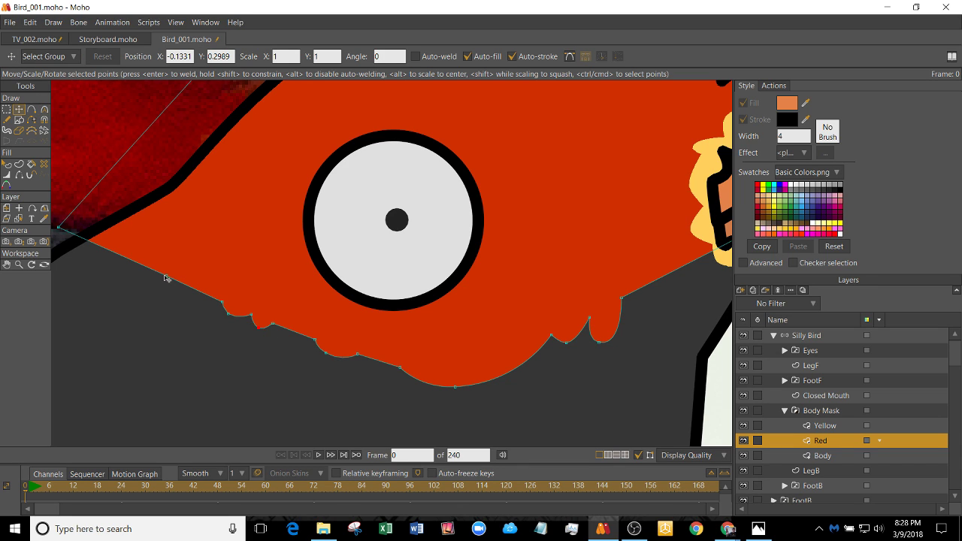
left_click_drag(168, 279, 191, 253)
key("c")
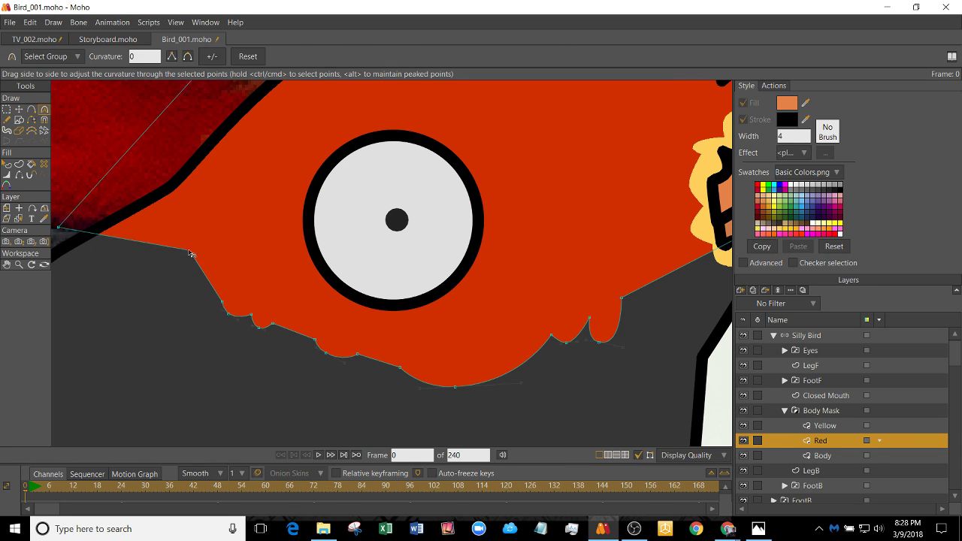
key("t")
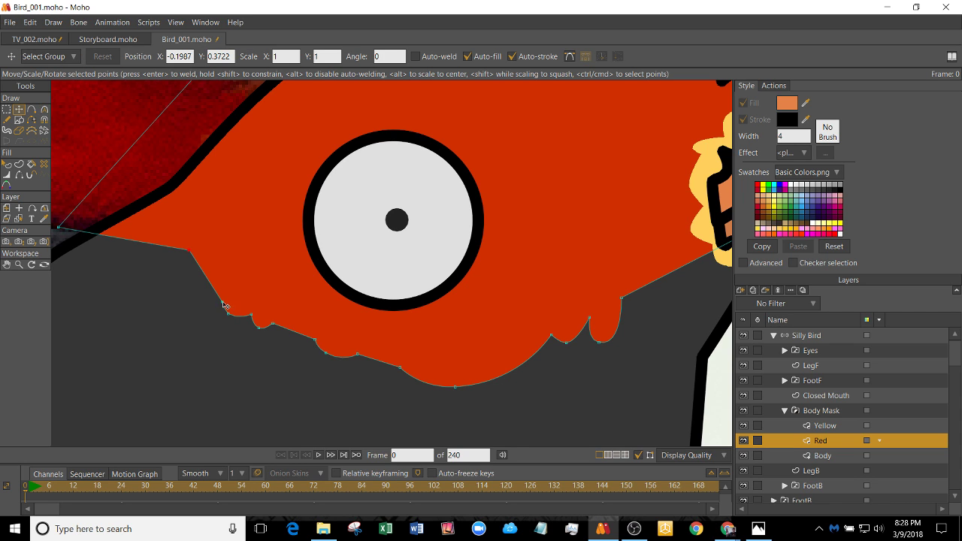
left_click_drag(224, 304, 210, 305)
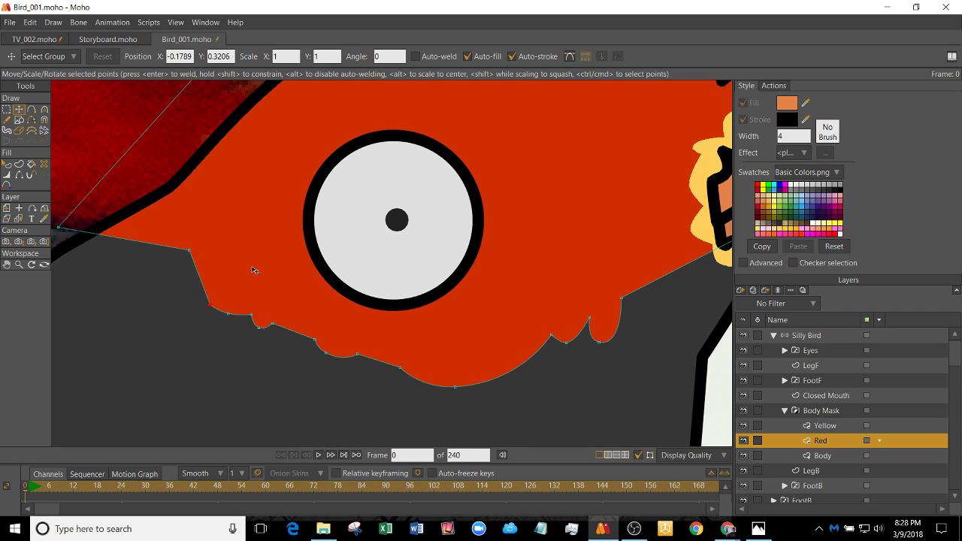
scroll(448, 251, "down", 2)
scroll(270, 263, "up", 2)
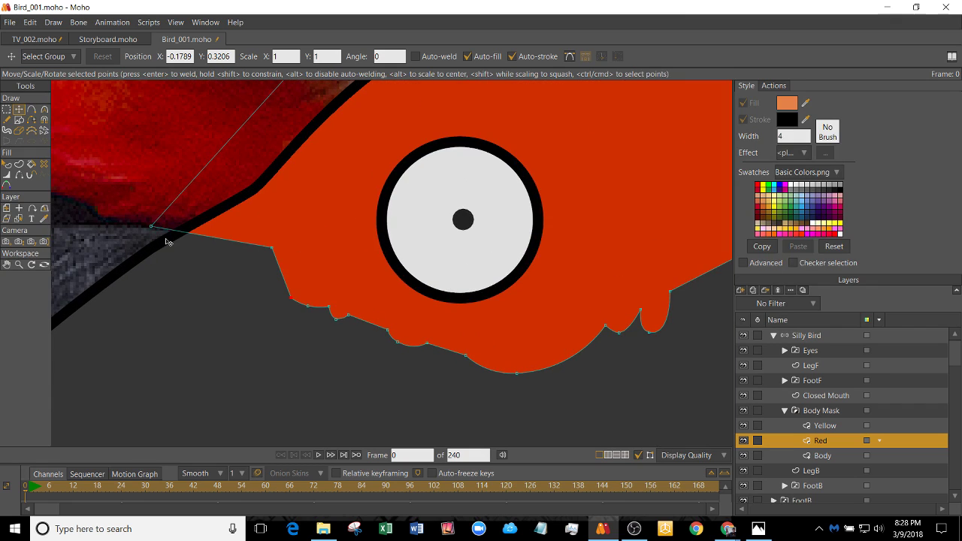
scroll(317, 248, "down", 3)
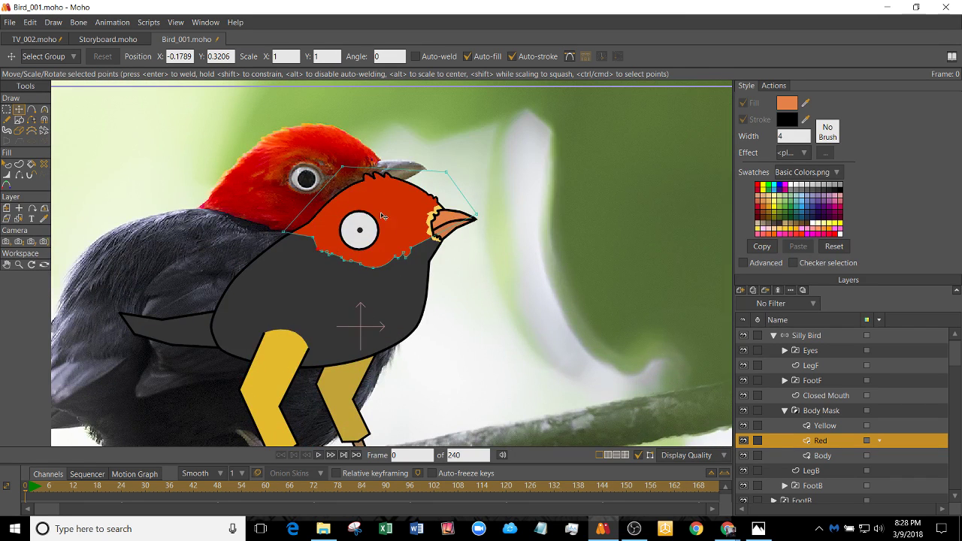
scroll(401, 293, "down", 3)
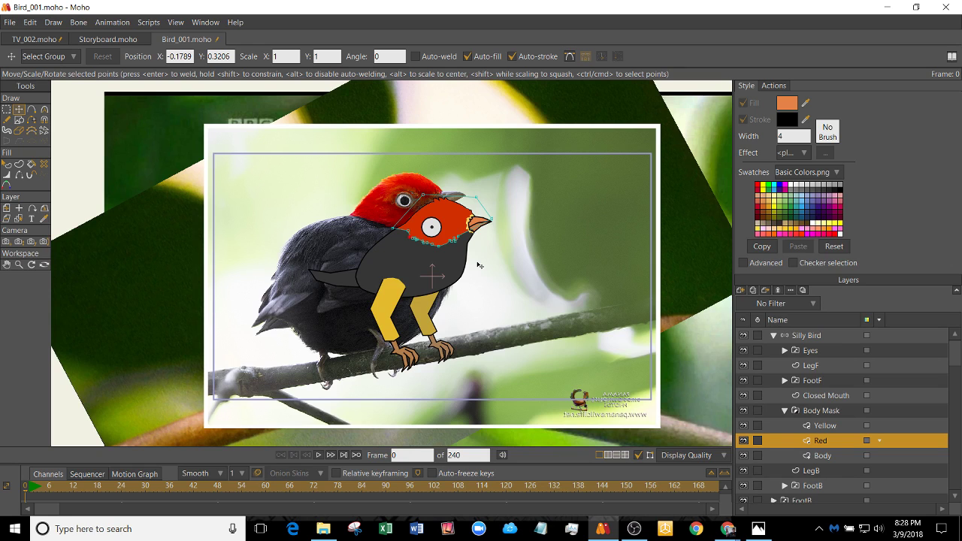
scroll(479, 265, "up", 10)
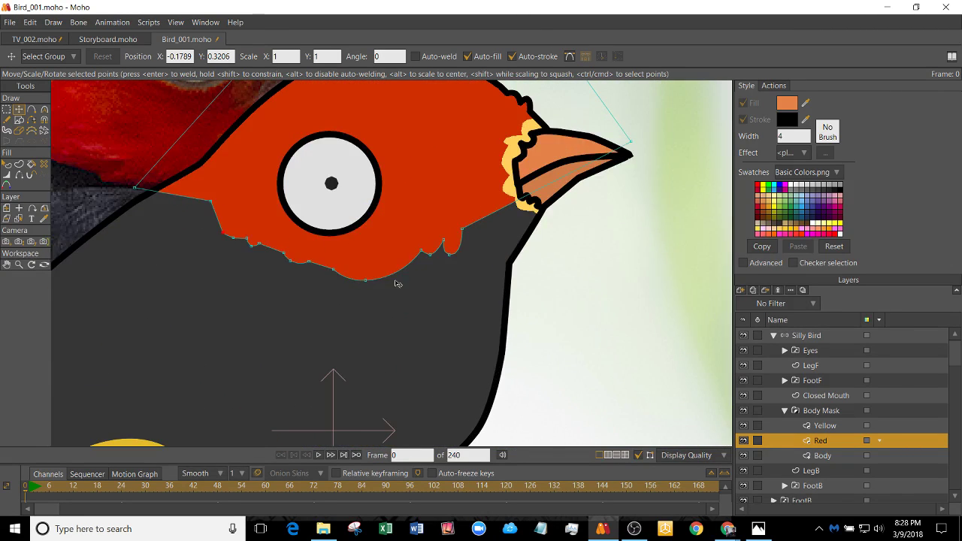
- Raise the notch point below the eye's rear side up and backward, and nudge the neighbouring lobe's end point to deepen the scallops
scroll(396, 338, "up", 2)
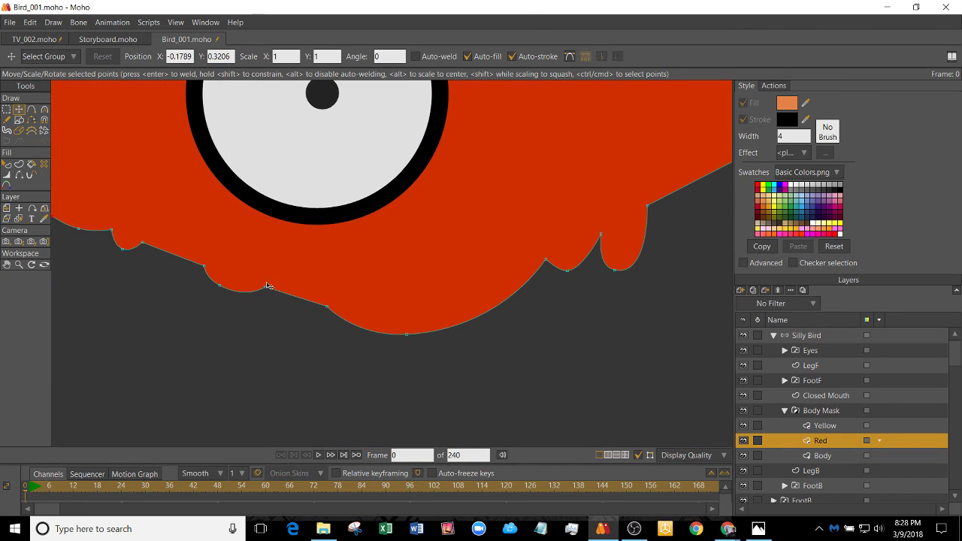
left_click_drag(205, 267, 150, 255)
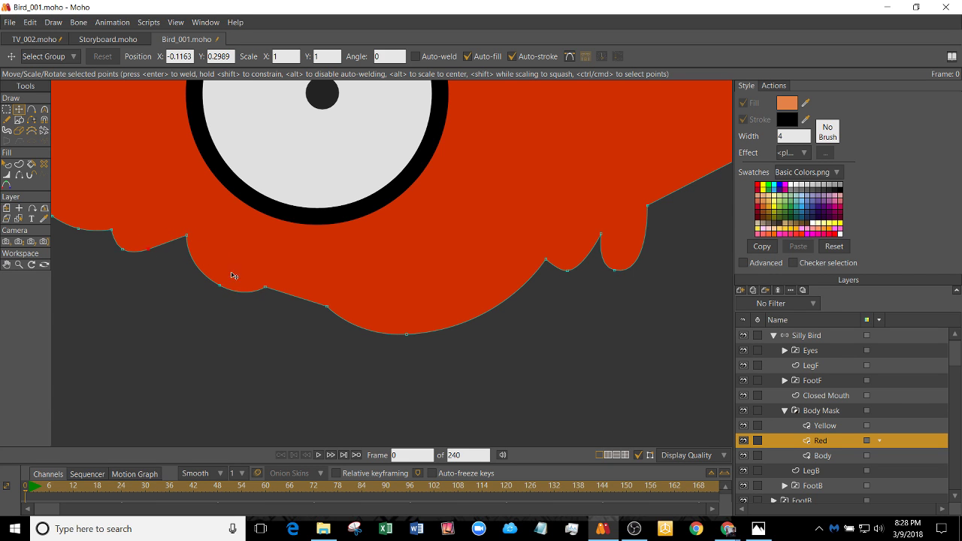
scroll(245, 273, "down", 3)
left_click_drag(263, 271, 371, 299)
scroll(615, 287, "up", 1)
scroll(615, 287, "down", 1)
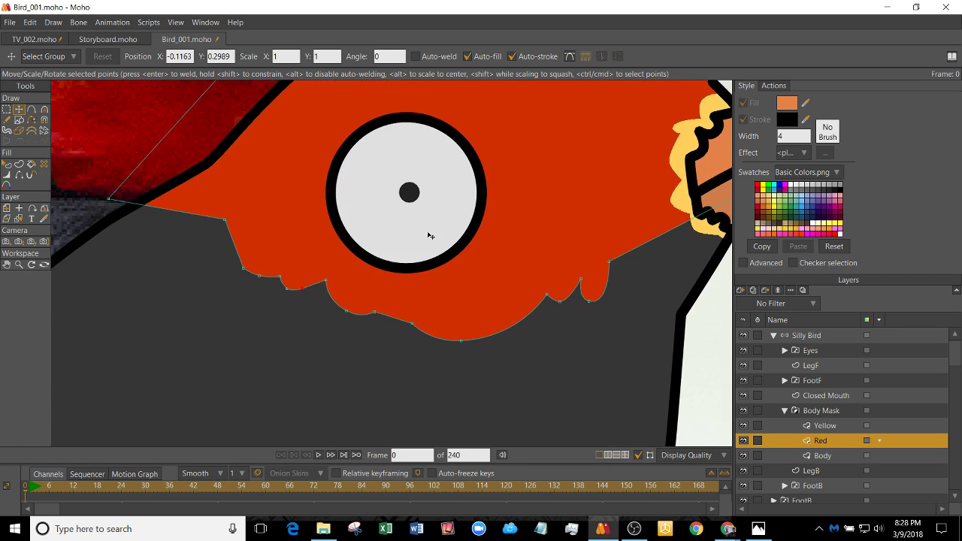
- Round the red patch's rearmost point at the nape to a curvature of about 0.22
left_click_drag(236, 221, 373, 227)
scroll(368, 230, "down", 3)
scroll(358, 242, "up", 4)
left_click_drag(271, 215, 436, 266)
scroll(305, 247, "up", 1)
key("c")
scroll(400, 304, "down", 5)
scroll(400, 306, "down", 4)
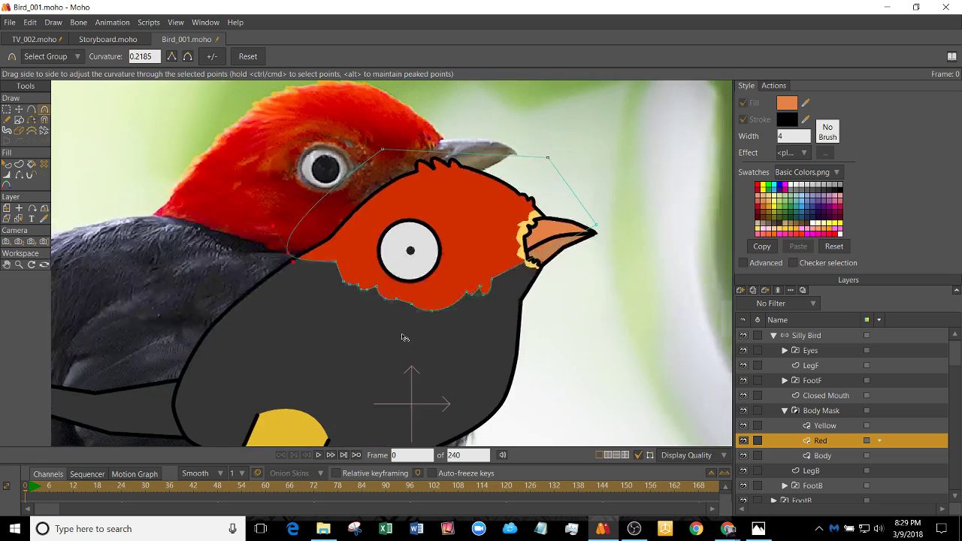
scroll(386, 282, "up", 2)
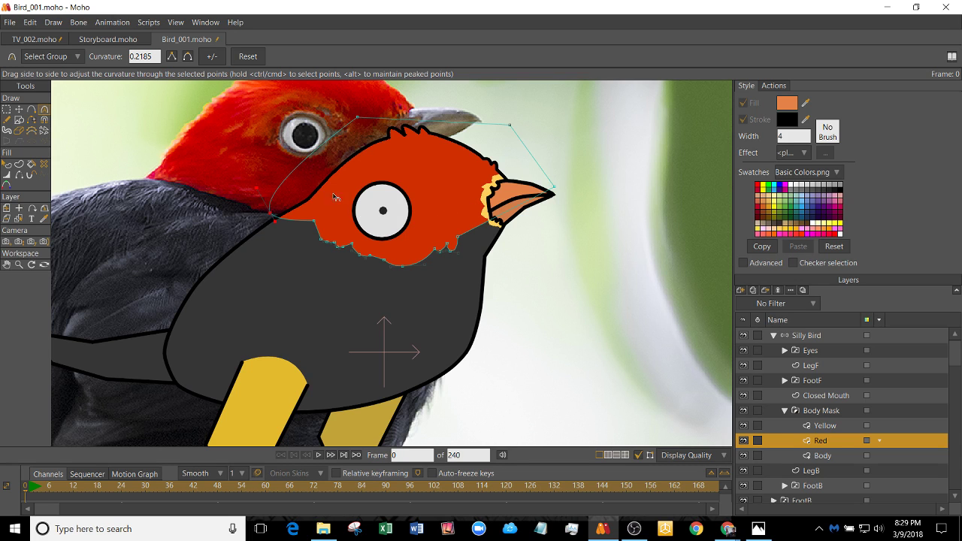
- Compare the bird with the sketches in Storyboard.moho and review the whole character and its layers in Bird_001.moho
left_click(109, 39)
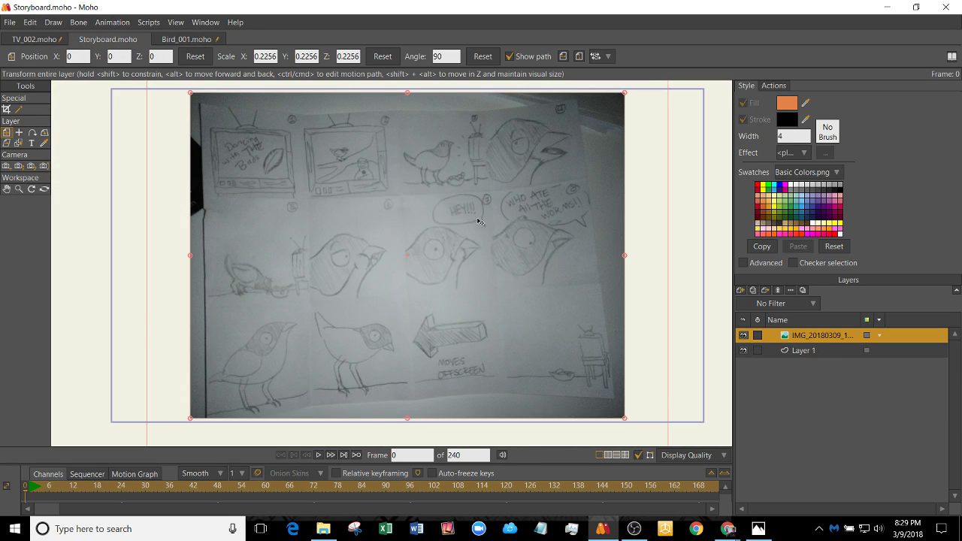
scroll(479, 221, "up", 3)
scroll(560, 158, "down", 2)
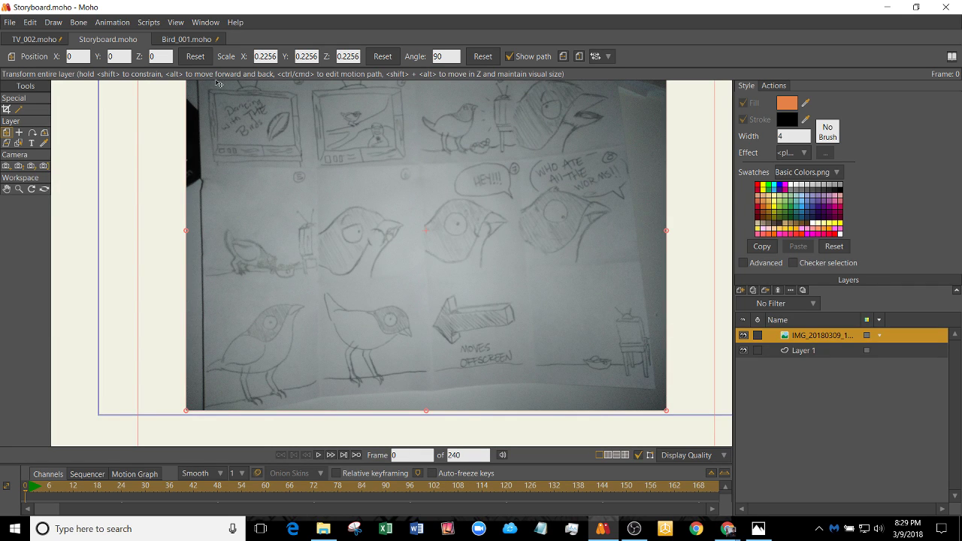
left_click(185, 39)
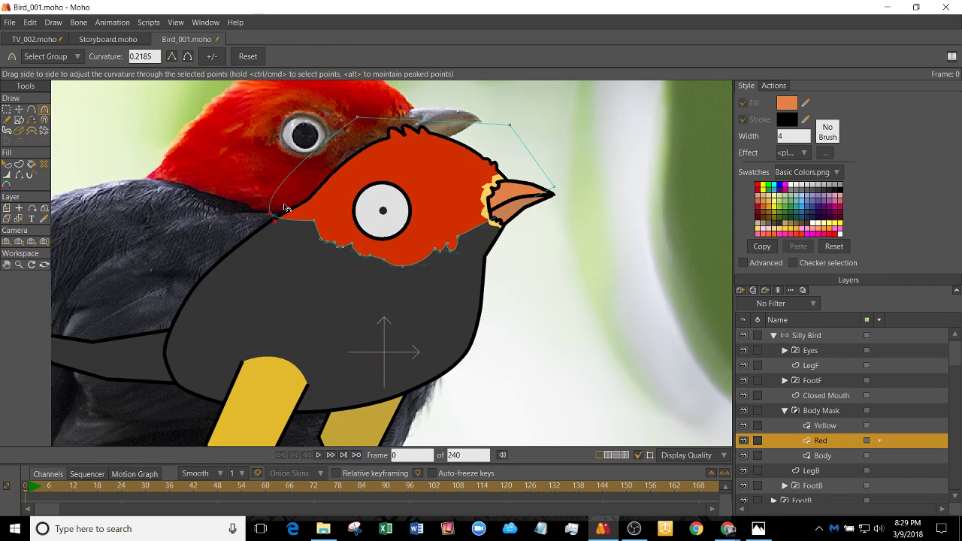
scroll(284, 208, "down", 1)
scroll(348, 253, "down", 1)
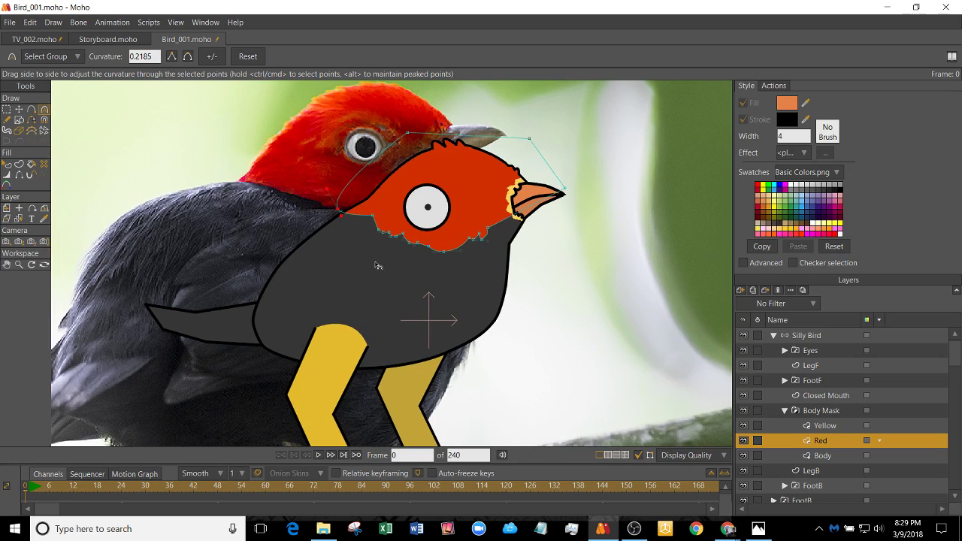
scroll(305, 239, "down", 1)
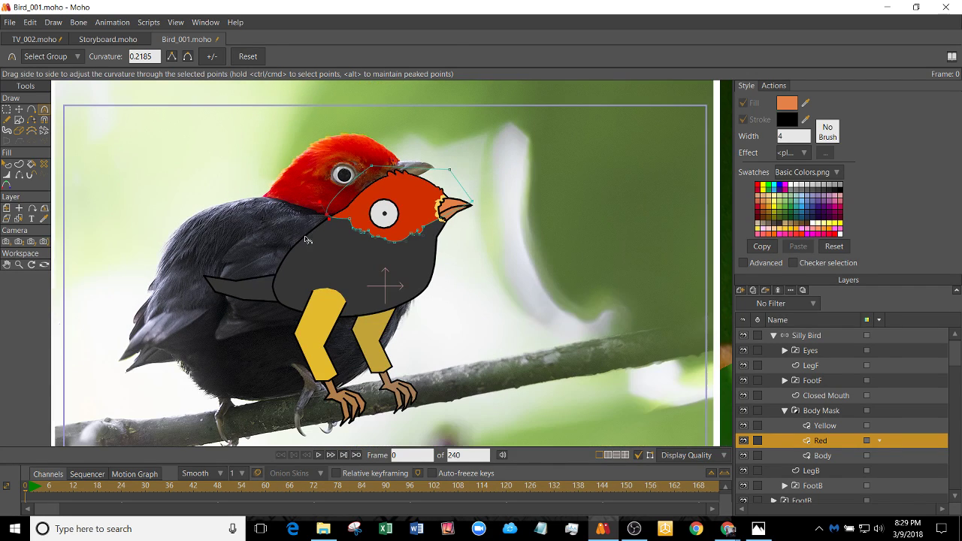
scroll(939, 381, "down", 3)
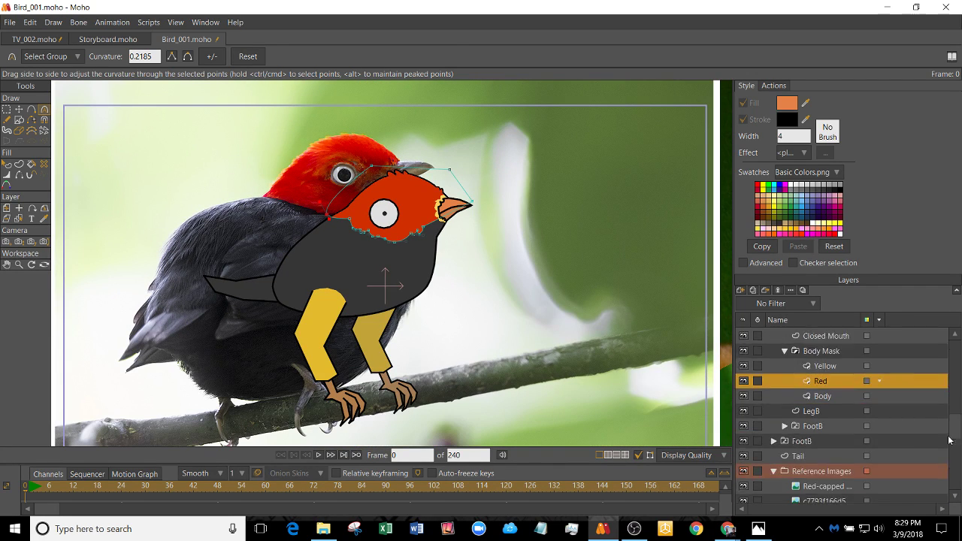
scroll(939, 381, "up", 3)
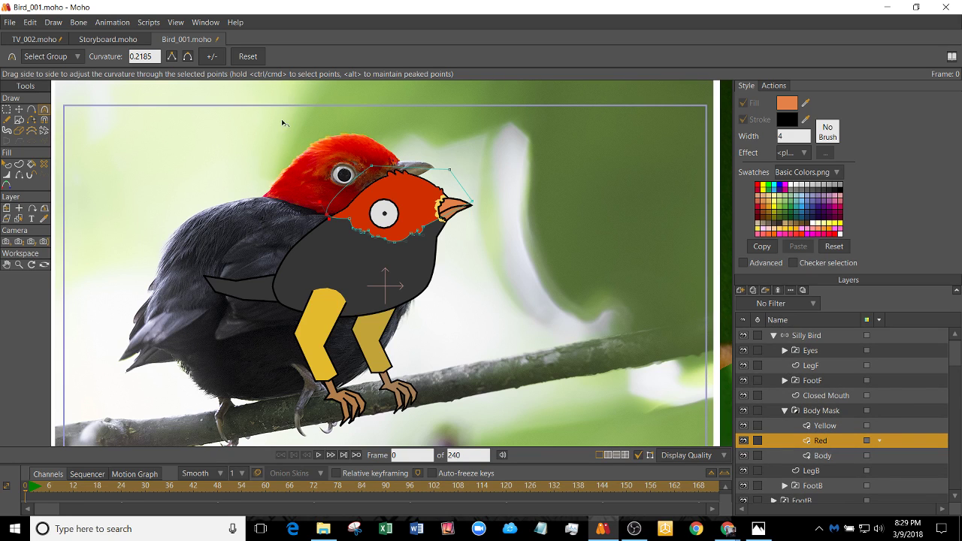
- Save the project as a new version named Bird_002
key("ctrl+shift+s")
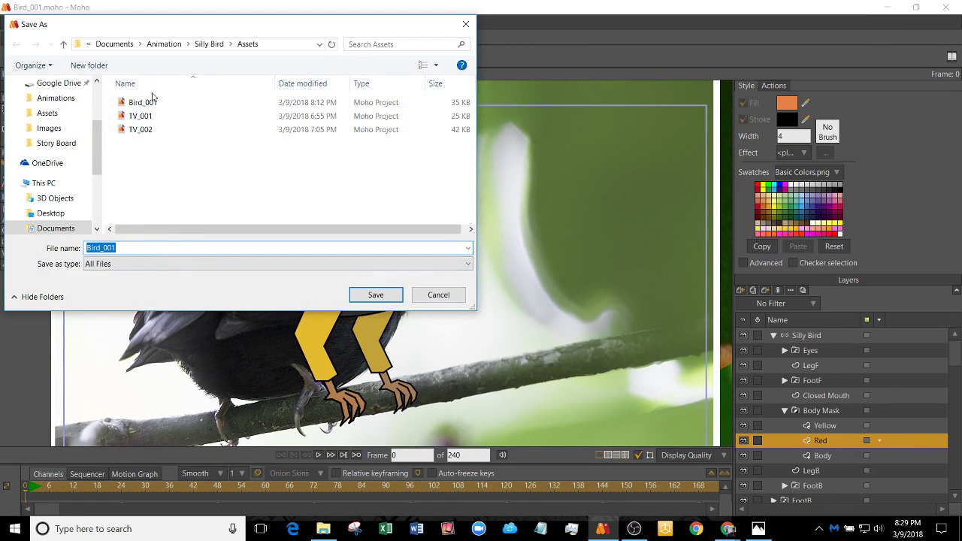
left_click(132, 250)
key("BackSpace")
type("2")
key("Return")
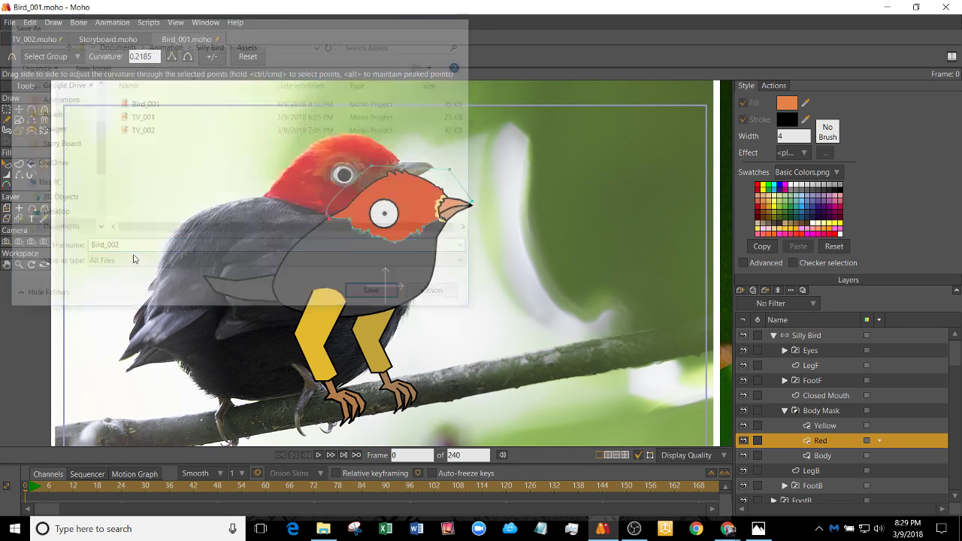
- Select the Body layer and add points along the straight throat outline just below the beak
scroll(472, 268, "up", 4)
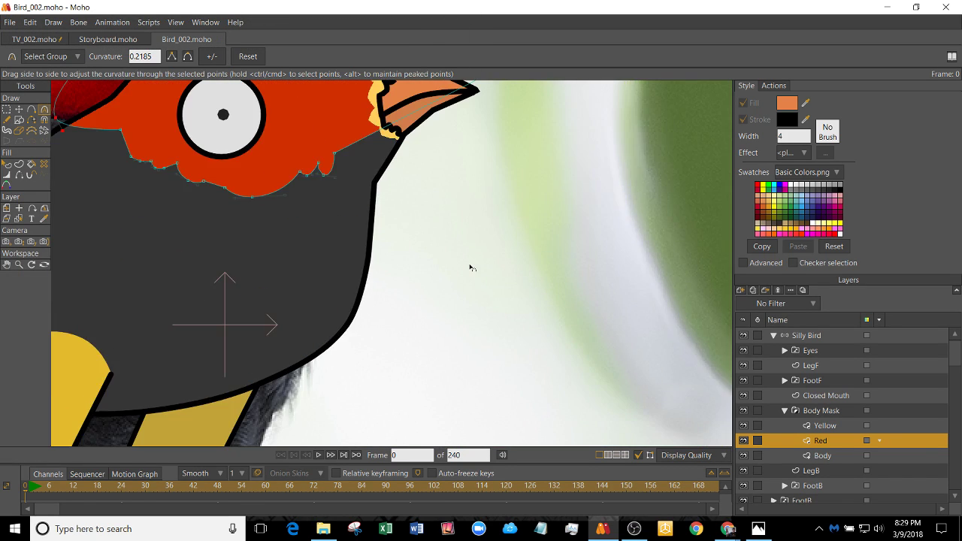
left_click_drag(416, 211, 451, 251)
scroll(443, 251, "up", 3)
right_click(456, 249, "alt")
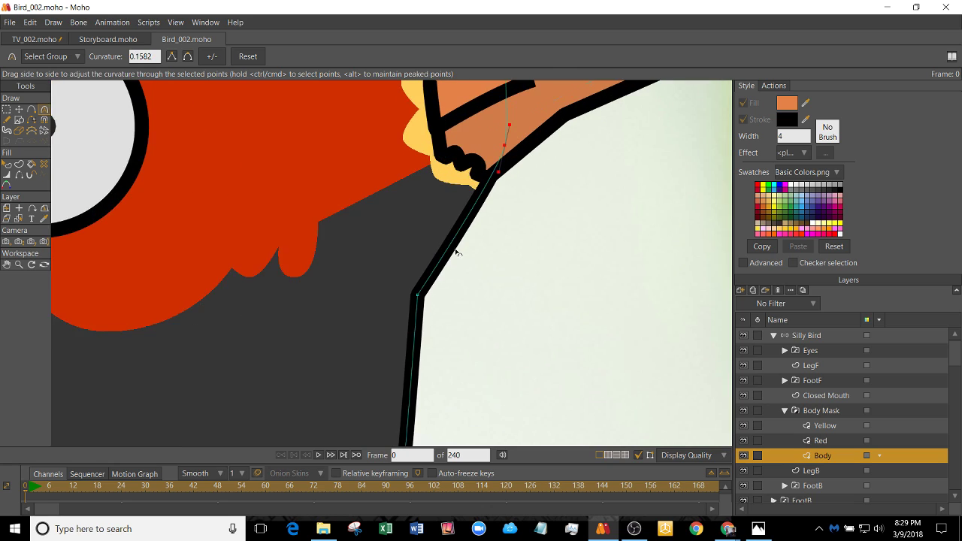
scroll(457, 245, "up", 2)
key("t")
key("a")
left_click(429, 273)
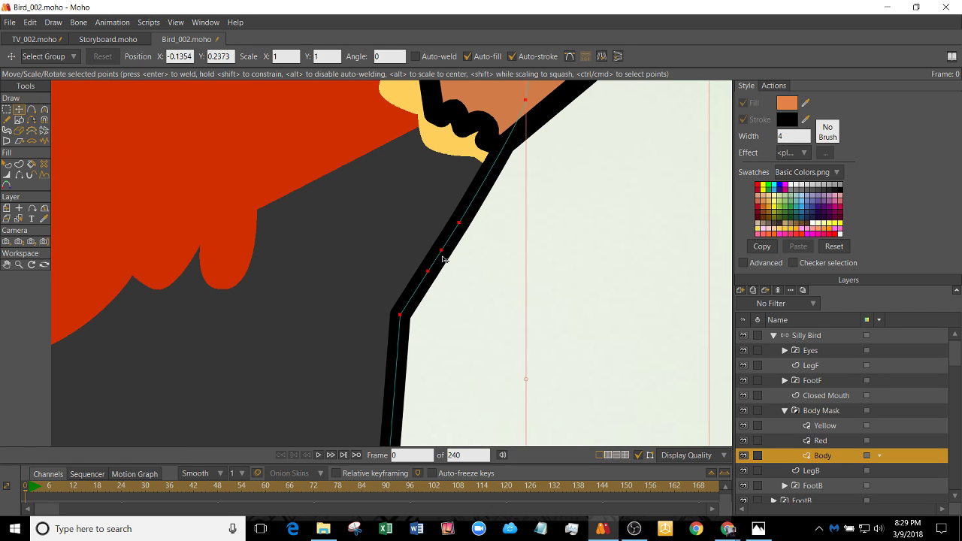
key("t")
scroll(441, 225, "down", 6)
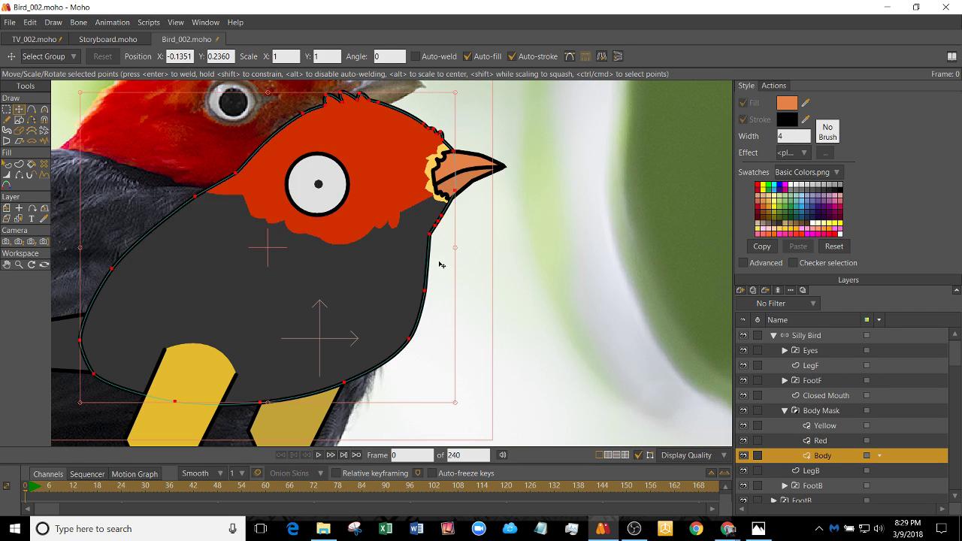
- Pull the middle of the new throat points outward and down, and curve it into a rounded feather lobe
scroll(439, 251, "up", 3)
scroll(441, 194, "up", 3)
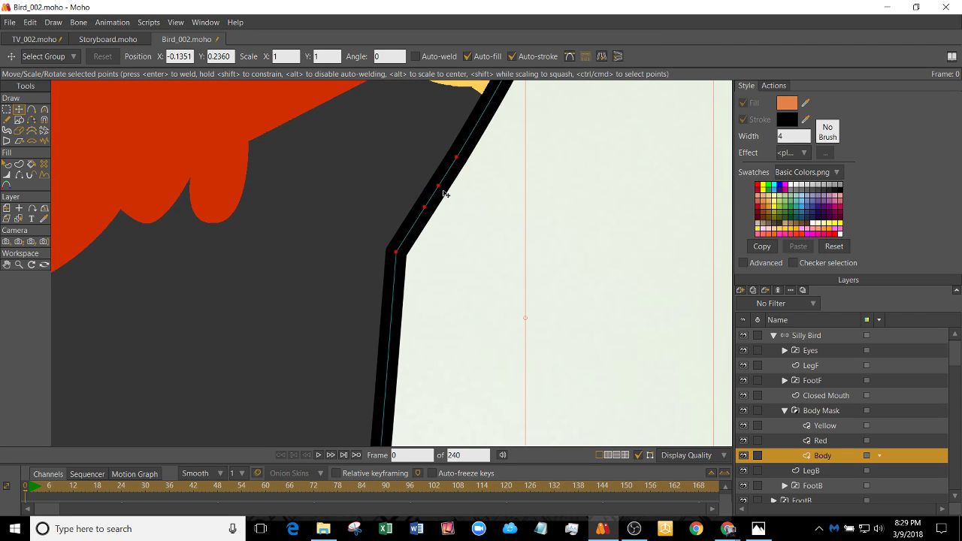
left_click(439, 186)
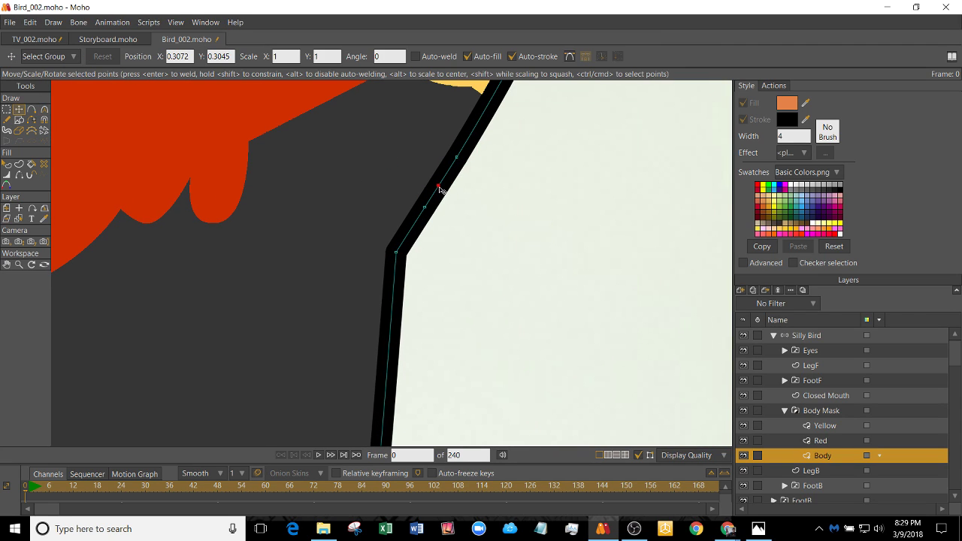
left_click_drag(439, 187, 747, 142)
key("c")
- Add two points above the throat lobe and shape the one between its notches into a second rounded lobe
key("a")
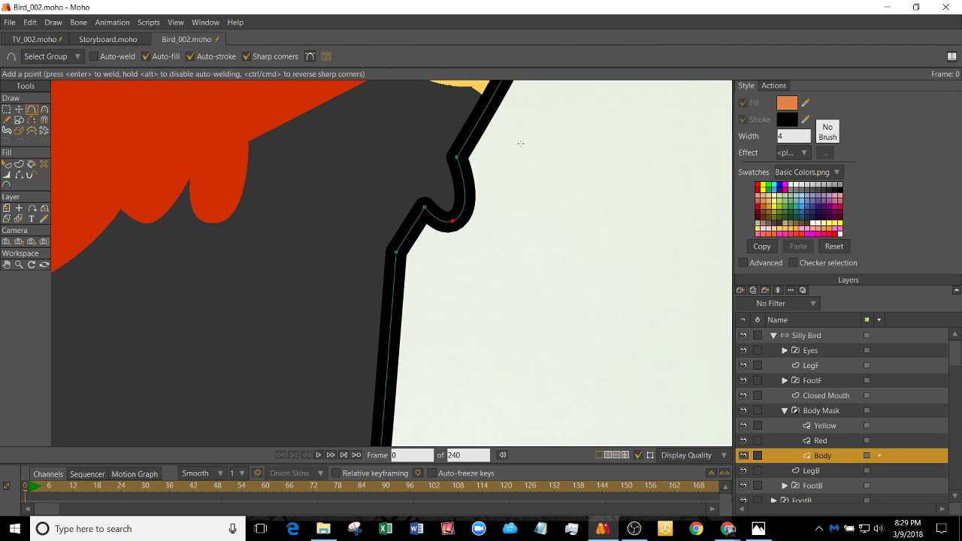
left_click(473, 130)
left_click(465, 143)
key("t")
left_click_drag(466, 144, 776, 102)
key("c")
scroll(498, 190, "down", 5)
left_click_drag(501, 331, 499, 360)
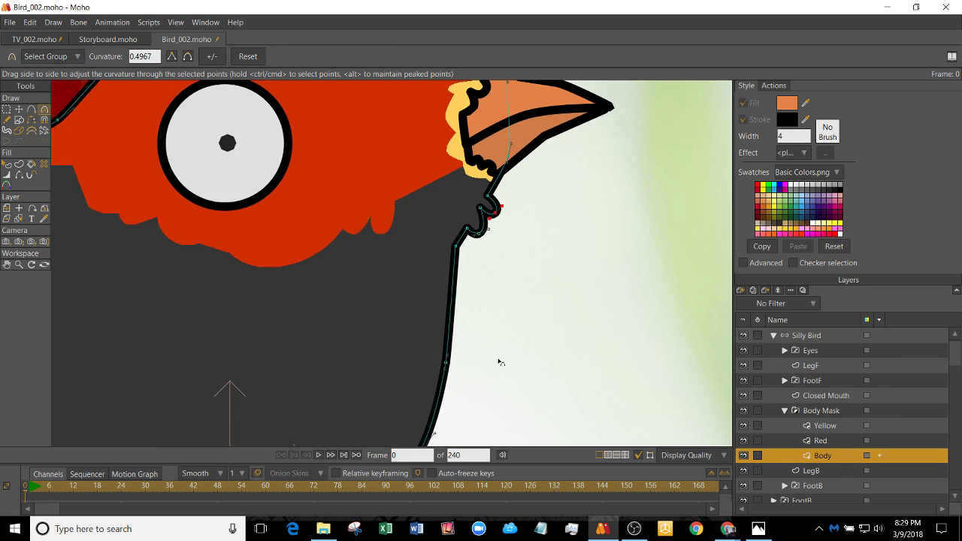
- Raise the upper notch of the throat feathers slightly and pull both lobe tips inward to make the lobes shallower
scroll(502, 281, "up", 2)
left_click_drag(481, 173, 470, 238)
scroll(472, 262, "up", 5)
key("t")
left_click_drag(442, 163, 447, 151)
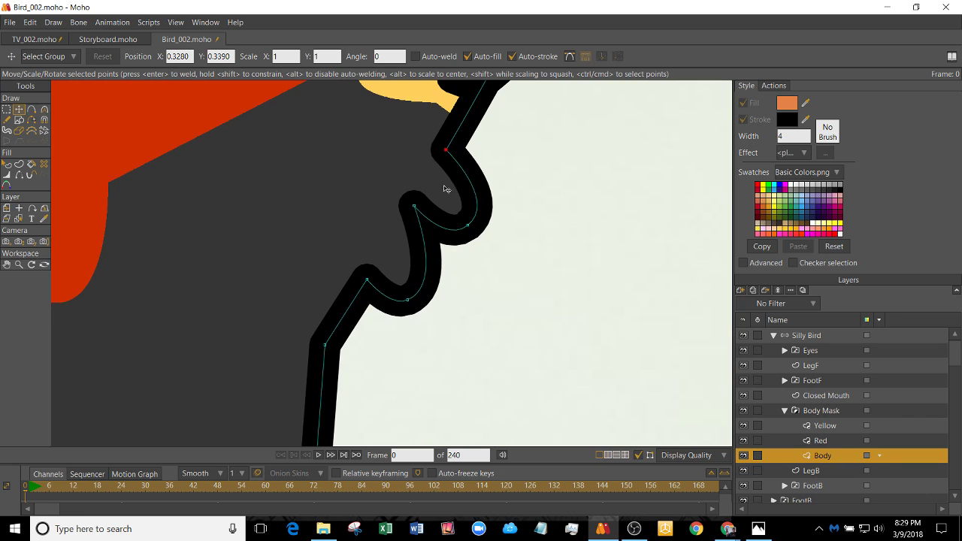
left_click_drag(474, 226, 463, 215)
left_click_drag(409, 303, 397, 294)
- Add four points around the bend in the body outline at the lower front of the breast
scroll(361, 329, "down", 6)
left_click_drag(373, 330, 374, 247)
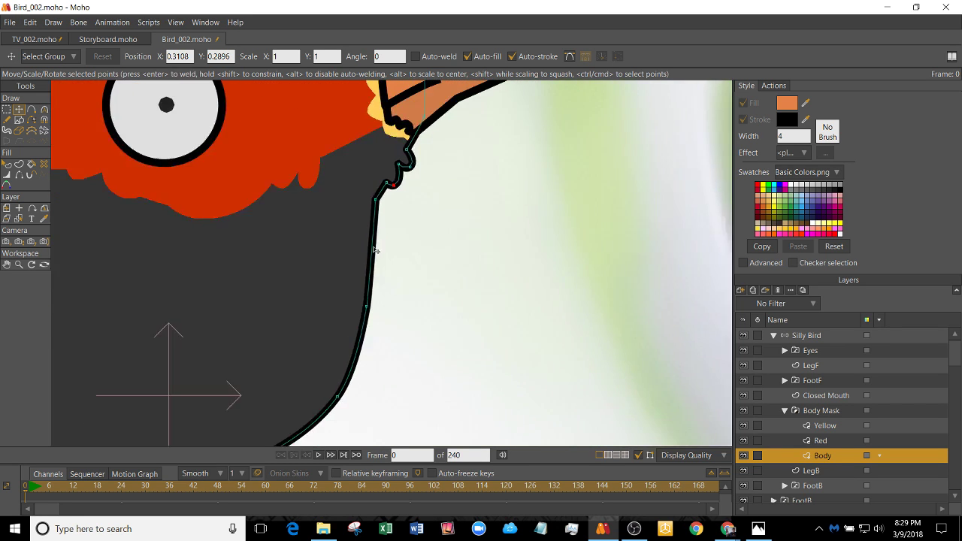
scroll(376, 250, "up", 4)
left_click_drag(355, 387, 370, 219)
scroll(370, 219, "down", 4)
scroll(376, 250, "up", 4)
key("a")
left_click(354, 246)
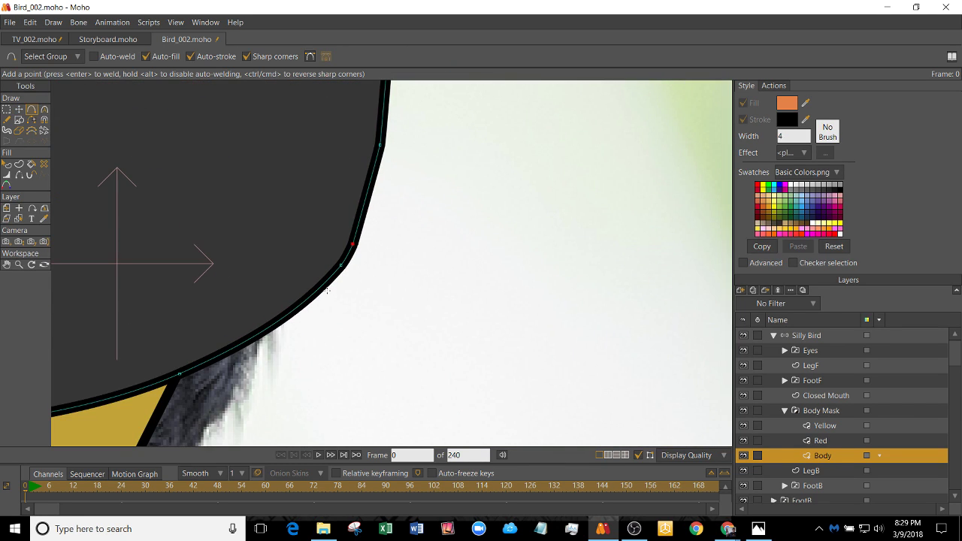
left_click(307, 301)
key("ctrl+z")
left_click(322, 289)
left_click(308, 298)
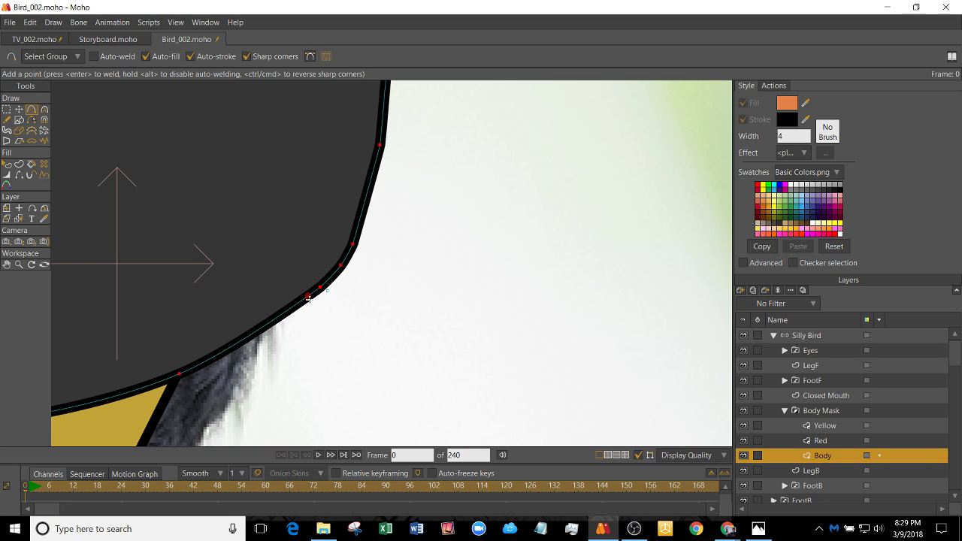
key("t")
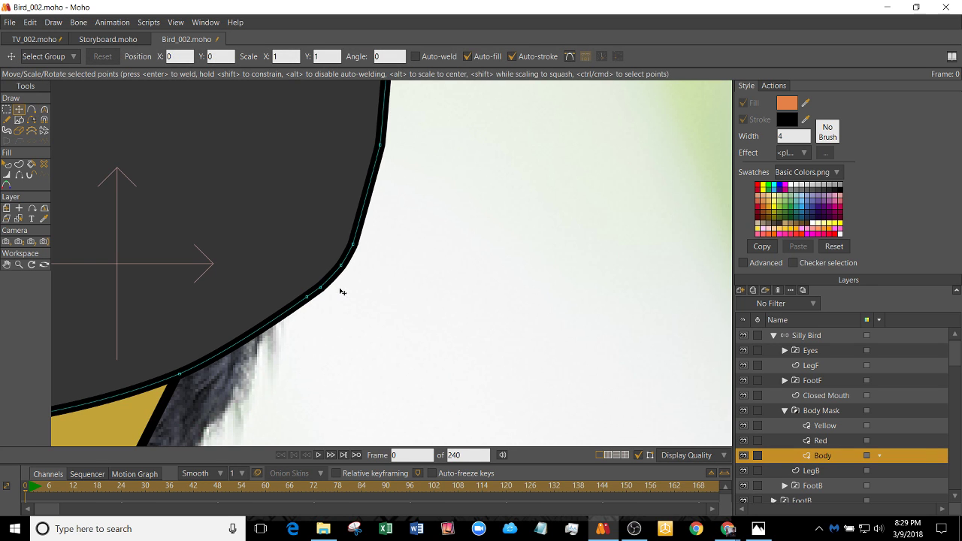
scroll(343, 293, "up", 2)
key("a")
left_click(347, 281)
key("t")
- Pull the second-lowest new breast point outward and down, and curve it into a rounded feather lobe
left_click(323, 309)
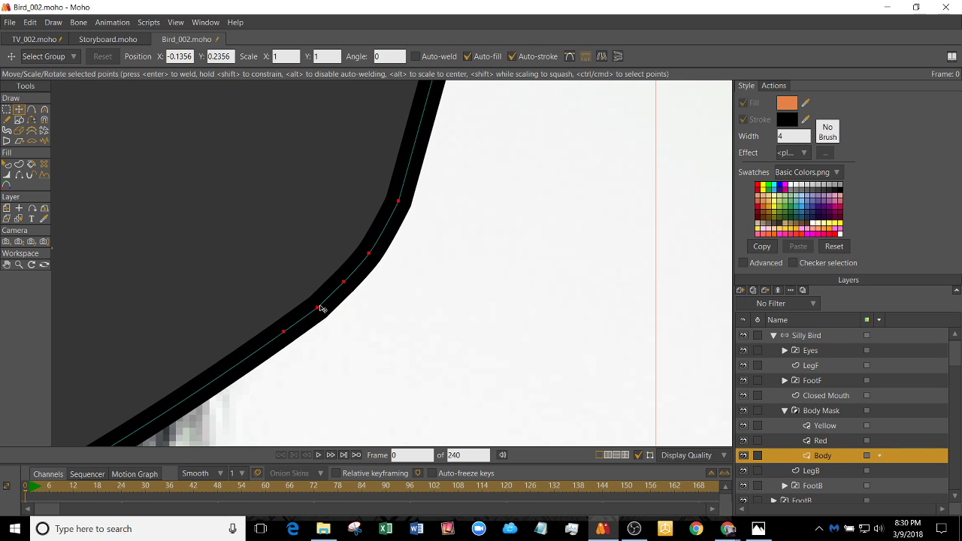
left_click(322, 309)
key("ctrl+a")
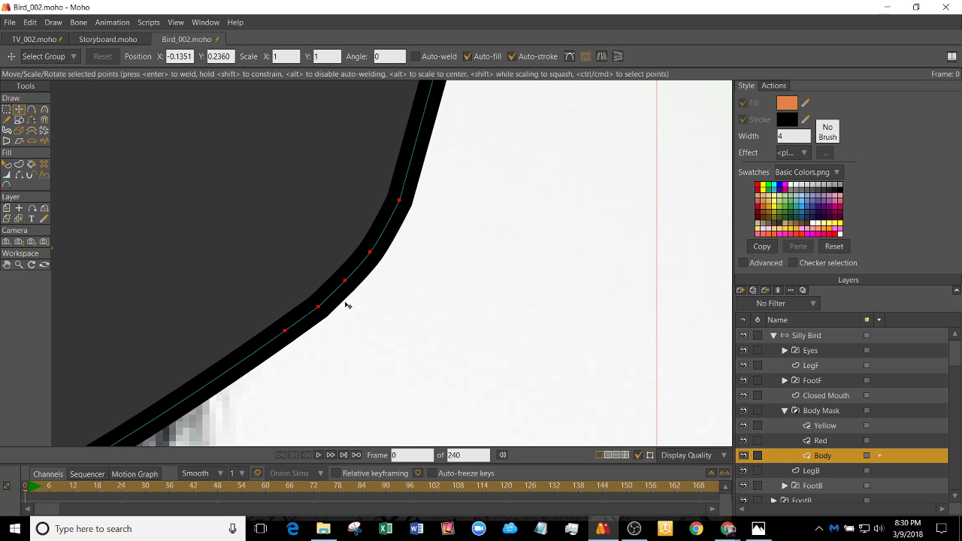
left_click(320, 309)
key("c")
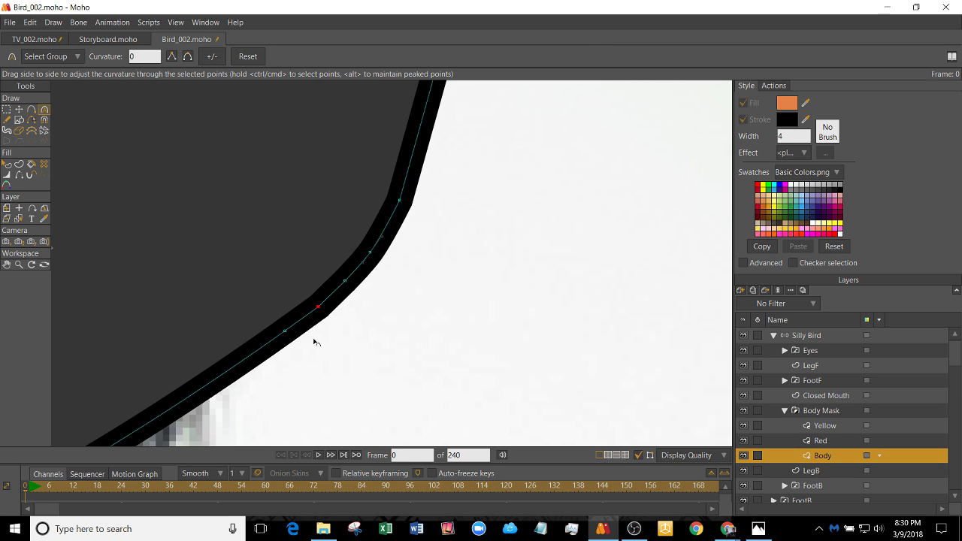
key("t")
left_click_drag(320, 311, 321, 325)
left_click_drag(315, 344, 572, 247)
key("c")
- Move the point above the breast lobe inward as a notch, lower the next point, and add a point to close a second lobe
key("t")
left_click(345, 280)
left_click_drag(344, 279, 328, 300)
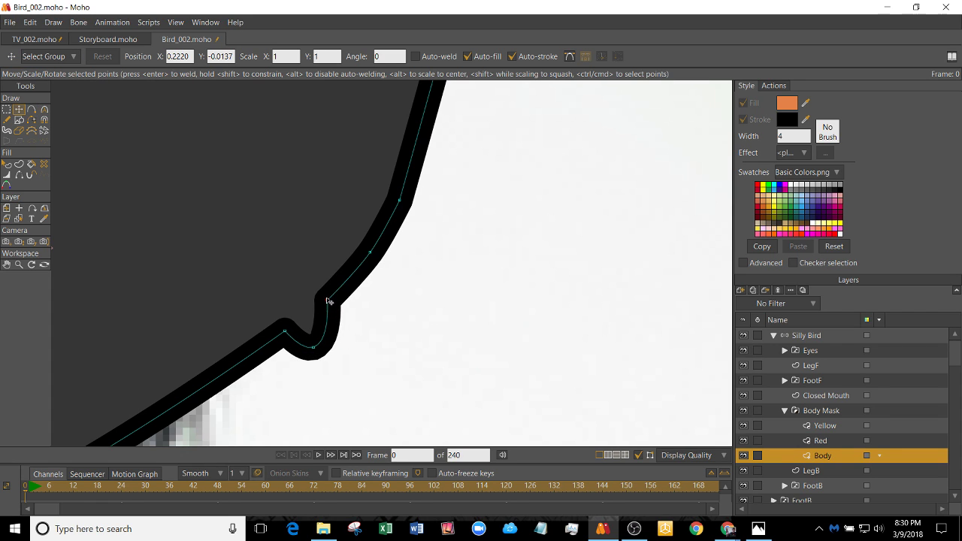
left_click_drag(377, 254, 355, 320)
key("a")
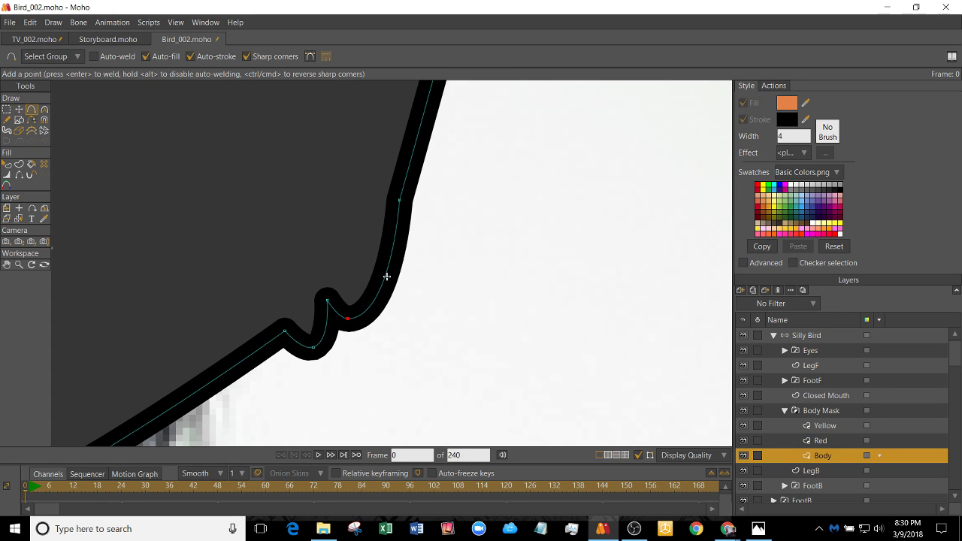
left_click_drag(387, 275, 374, 257)
- Round the outline point just above the two breast lobes to a curvature of about 0.4 and check the whole body outline
key("t")
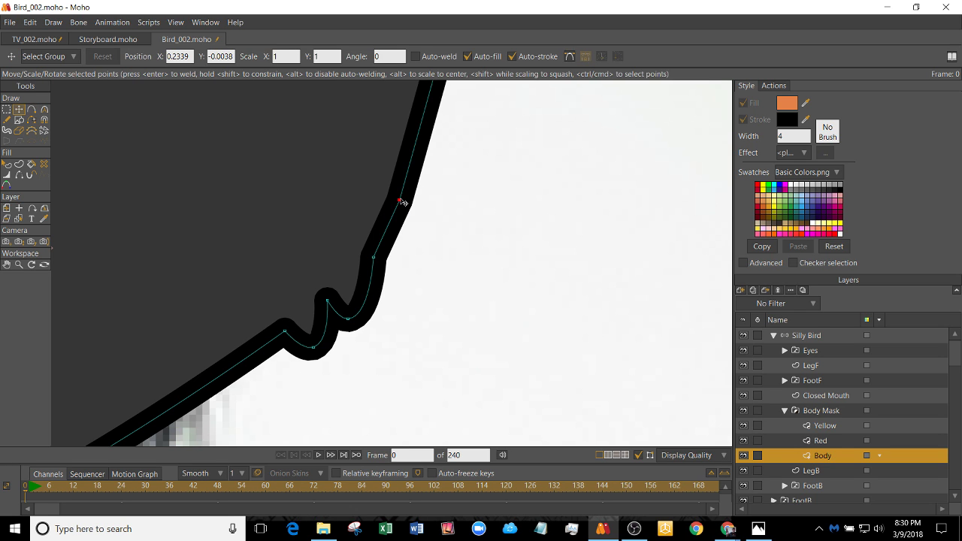
key("c")
scroll(550, 200, "down", 5)
scroll(550, 200, "down", 5)
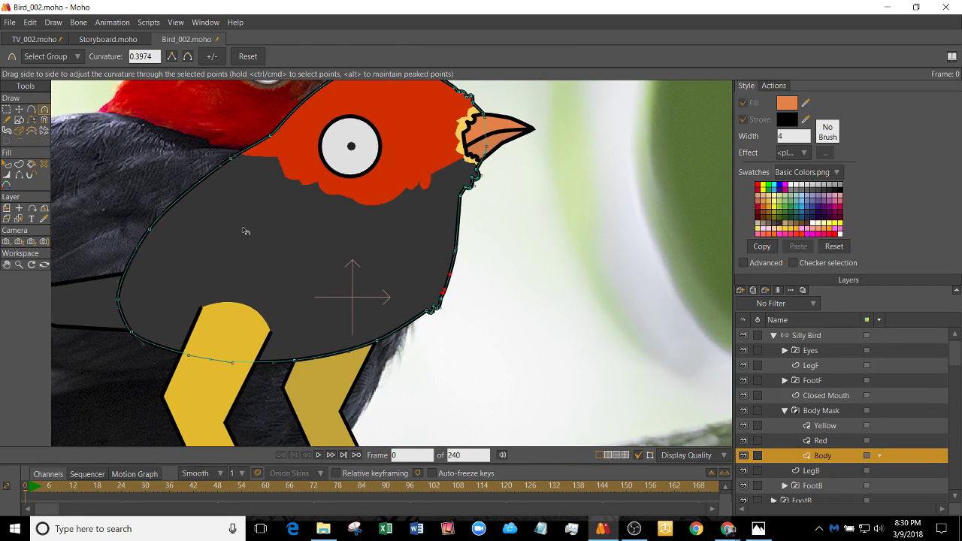
scroll(421, 221, "down", 6)
scroll(419, 233, "up", 8)
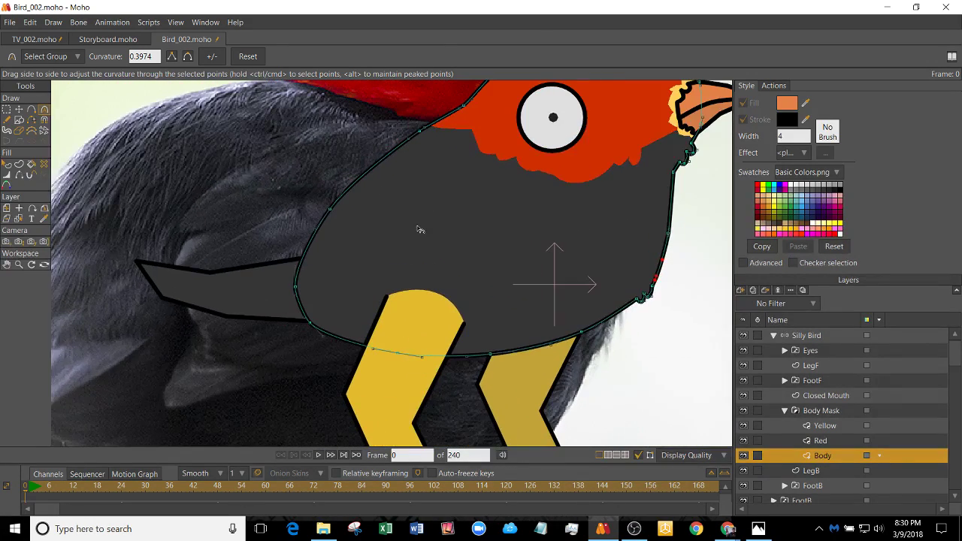
- Add a body outline point above and below the rearmost point, and hide the outline edge between them where the tail joins
scroll(413, 218, "down", 3)
scroll(376, 270, "up", 2)
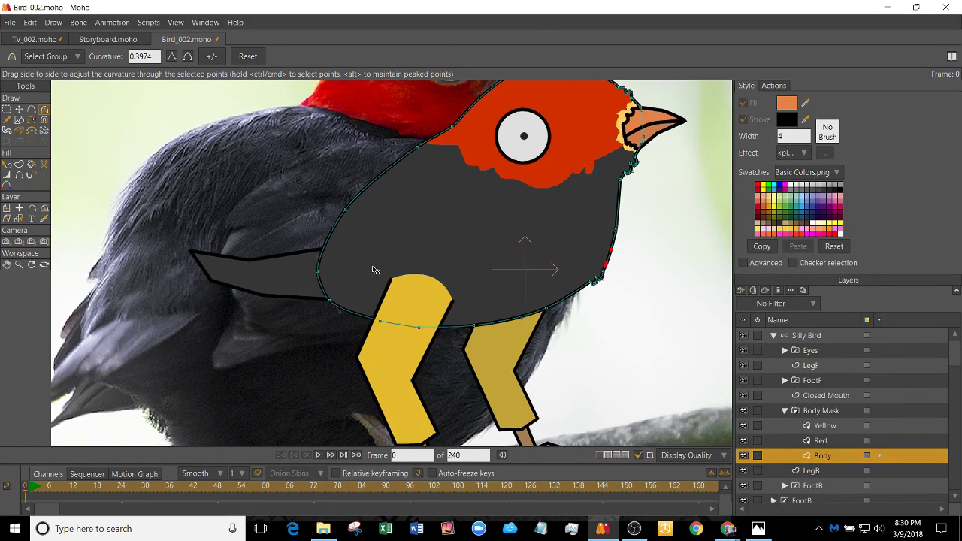
scroll(374, 269, "down", 1)
scroll(365, 225, "up", 6)
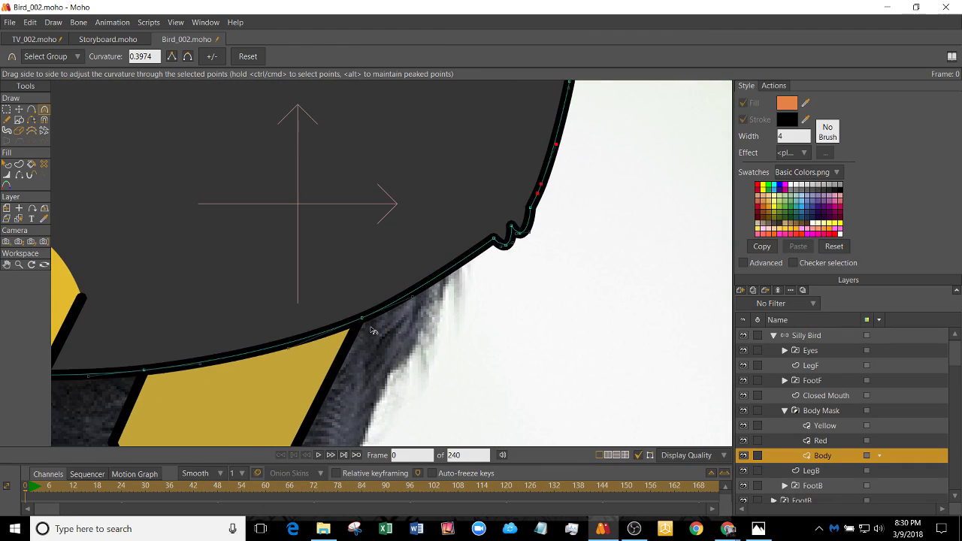
scroll(370, 329, "up", 3)
left_click_drag(217, 277, 652, 235)
scroll(472, 263, "down", 5)
left_click_drag(363, 218, 467, 306)
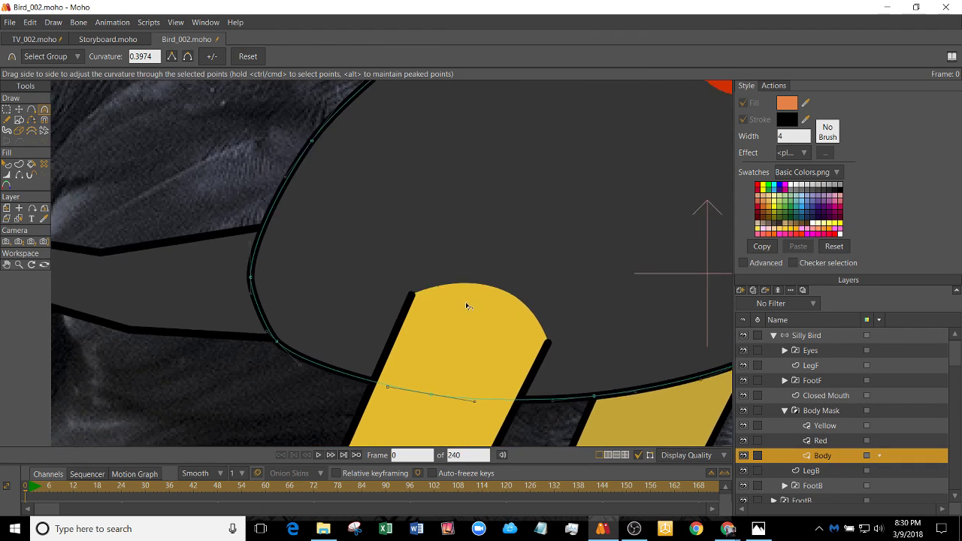
scroll(376, 268, "down", 2)
scroll(344, 323, "up", 4)
key("a")
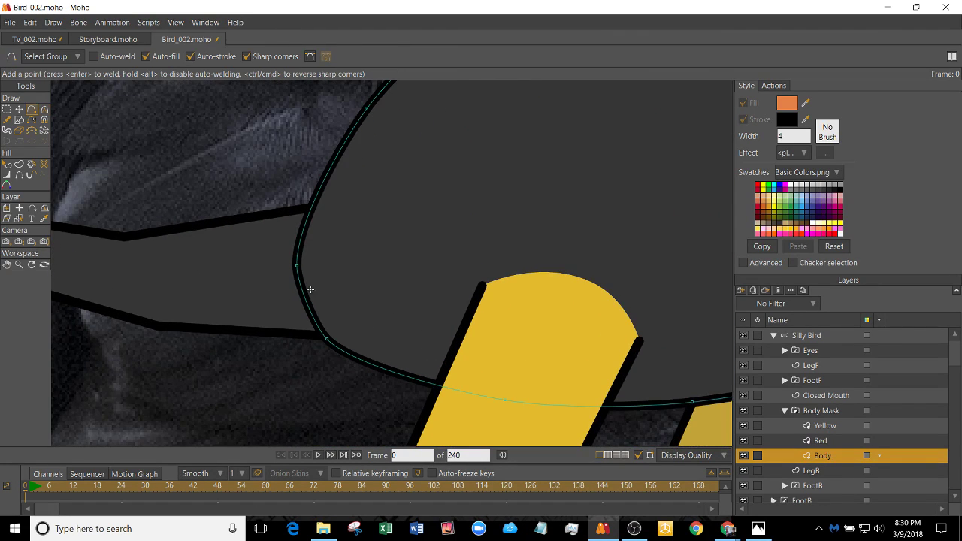
left_click(305, 301)
left_click(305, 227)
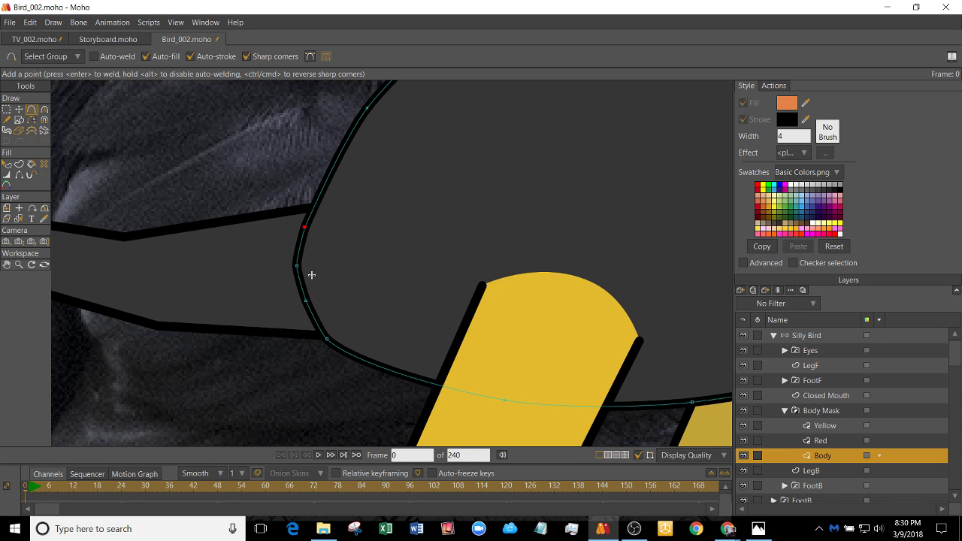
key("h")
left_click(301, 254)
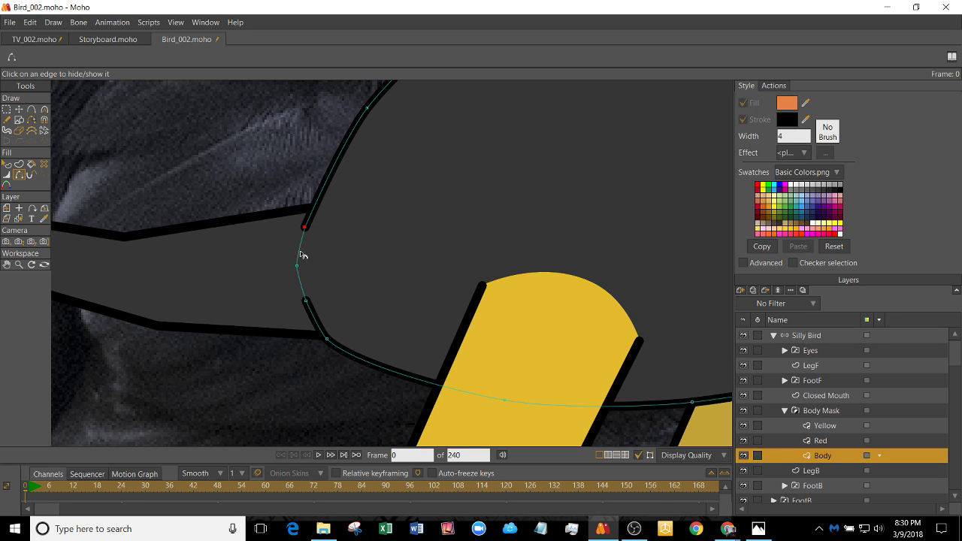
- Add points along the body outline just below the tail joint, and pull one outward and down to start a feather lobe
key("t")
scroll(324, 285, "down", 2)
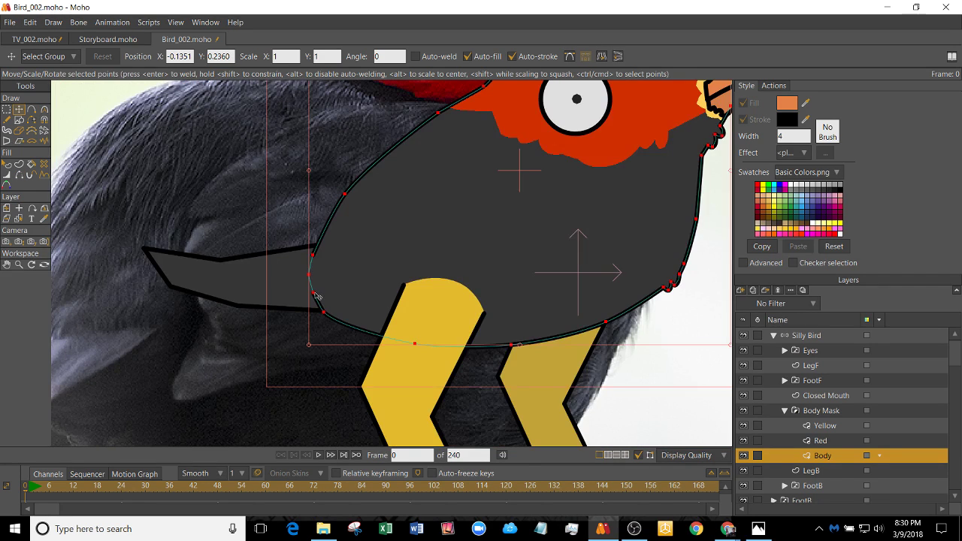
left_click_drag(318, 295, 326, 302)
scroll(325, 303, "up", 5)
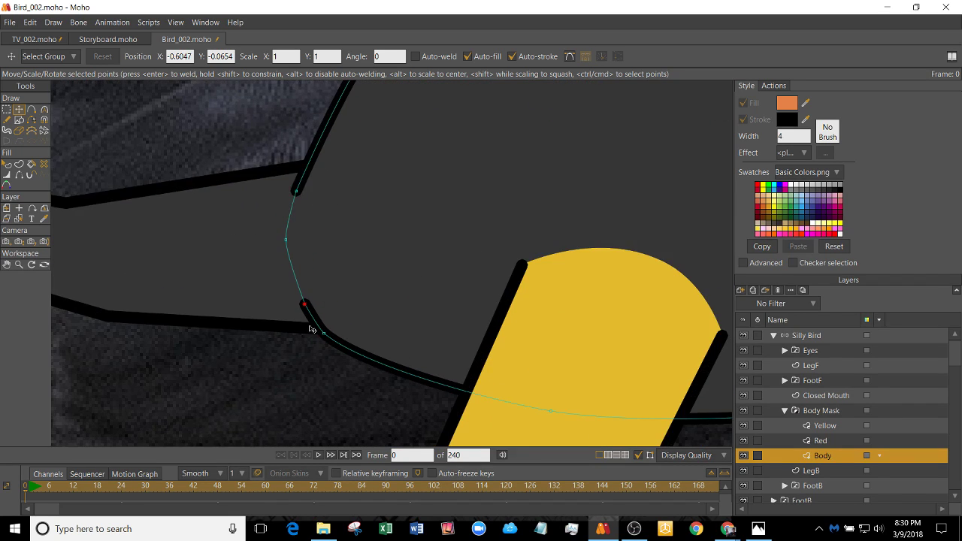
key("a")
left_click(393, 335)
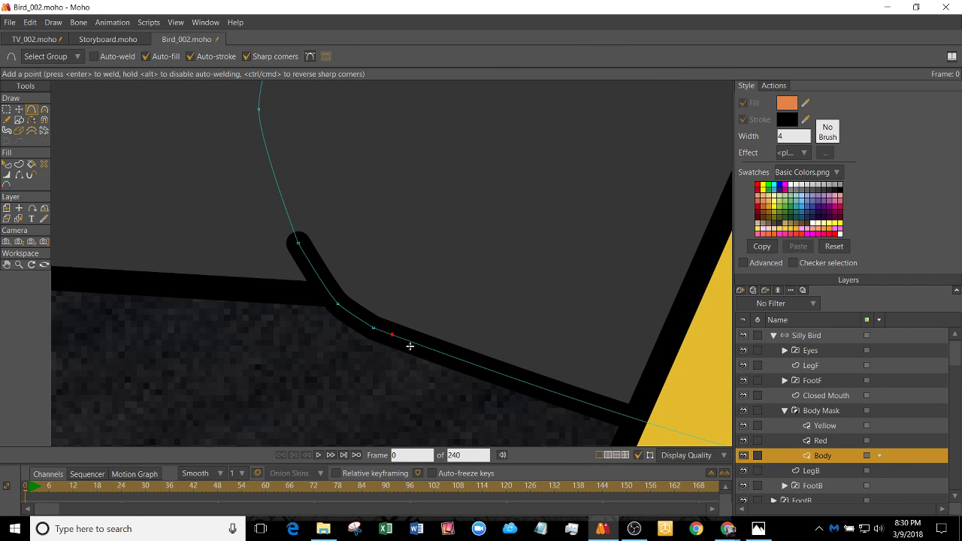
left_click(432, 349)
key("t")
left_click_drag(393, 339, 361, 348)
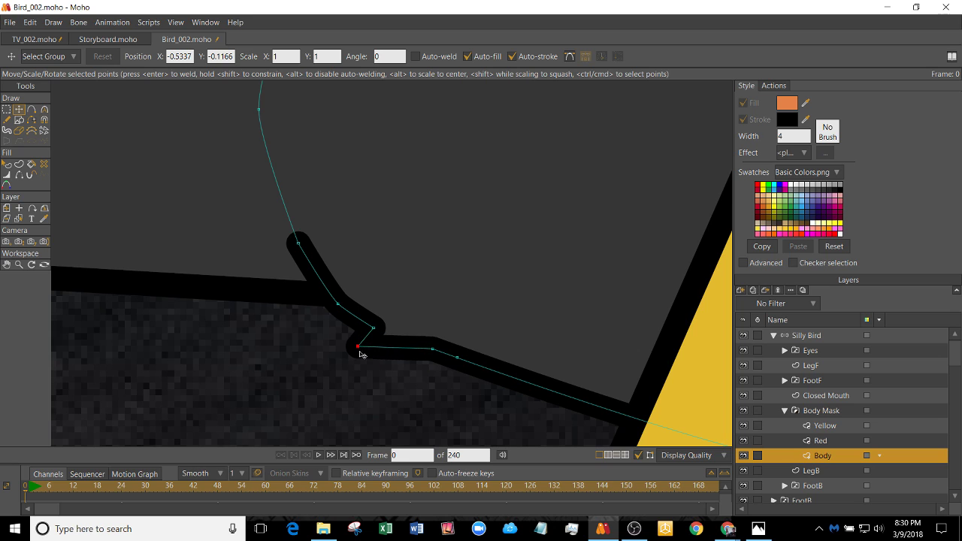
- Round the new point below the tail into a feather lobe, add another point, and shape a second lobe with a curvature of about 0.585
key("c")
mouse_move(446, 393)
left_mouse_down()
mouse_move(432, 351)
mouse_move(434, 380)
left_mouse_up()
key("a")
left_click(475, 363)
key("t")
key("c")
left_click_drag(573, 437, 586, 381)
scroll(459, 275, "down", 3)
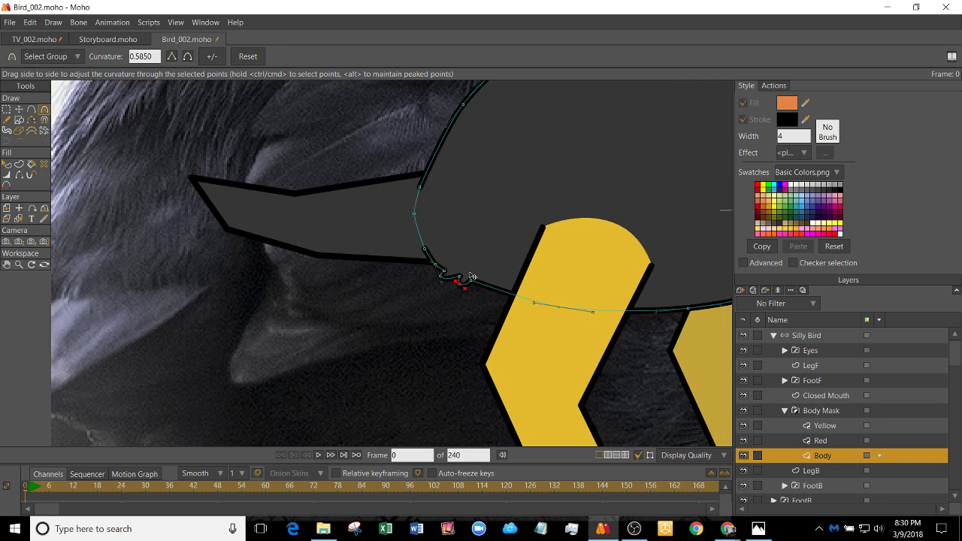
- Hide the Reference Images group and collapse the Body Mask group in the layer list
key("t")
scroll(391, 263, "down", 2)
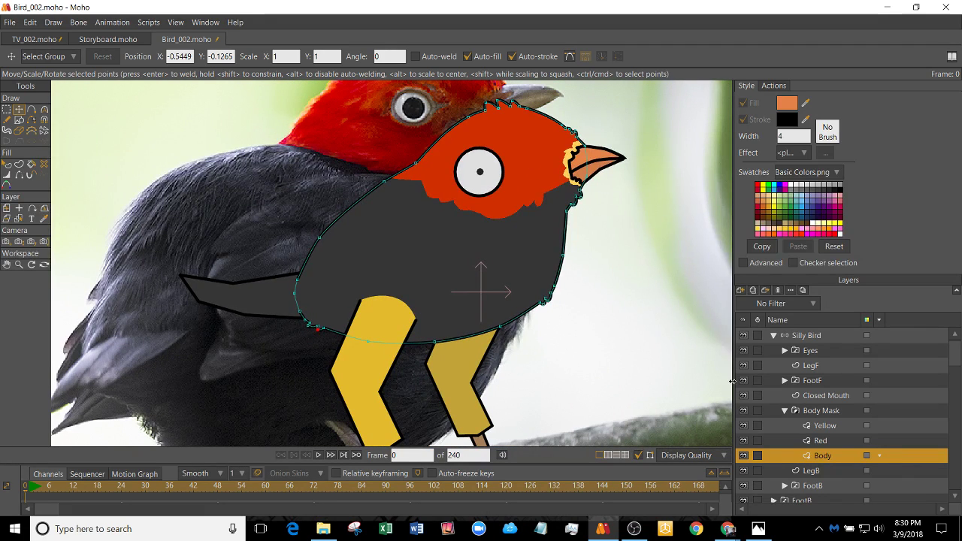
scroll(787, 403, "down", 3)
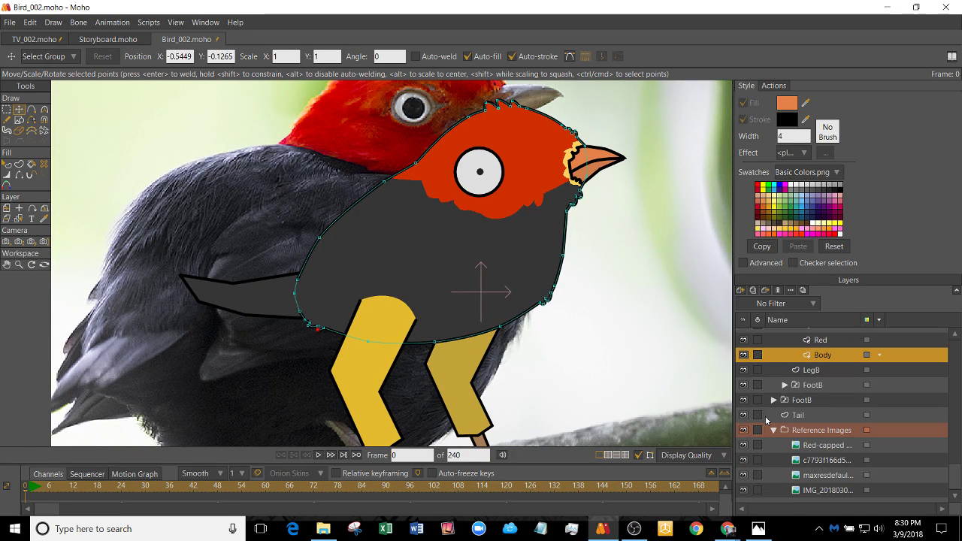
left_click(744, 430)
scroll(294, 326, "down", 2)
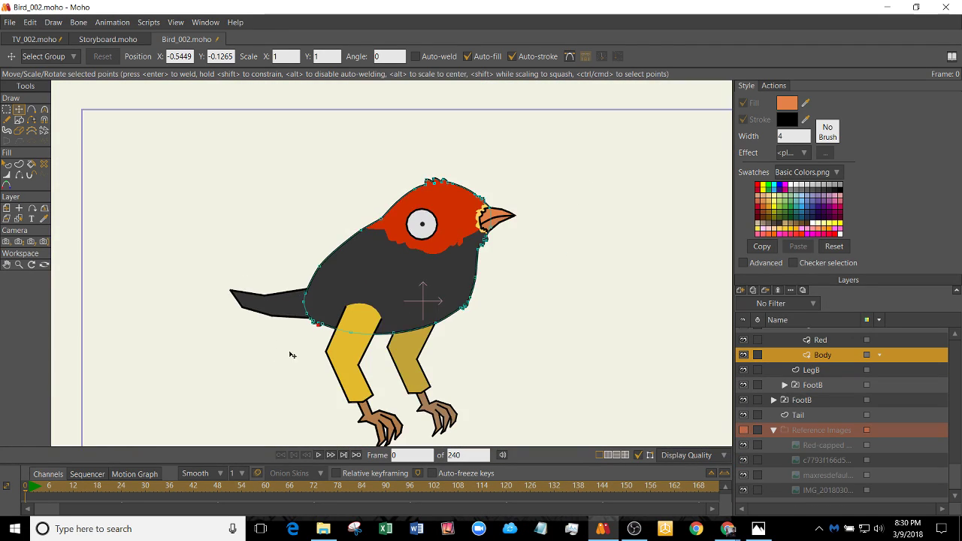
scroll(286, 344, "up", 2)
scroll(779, 357, "up", 3)
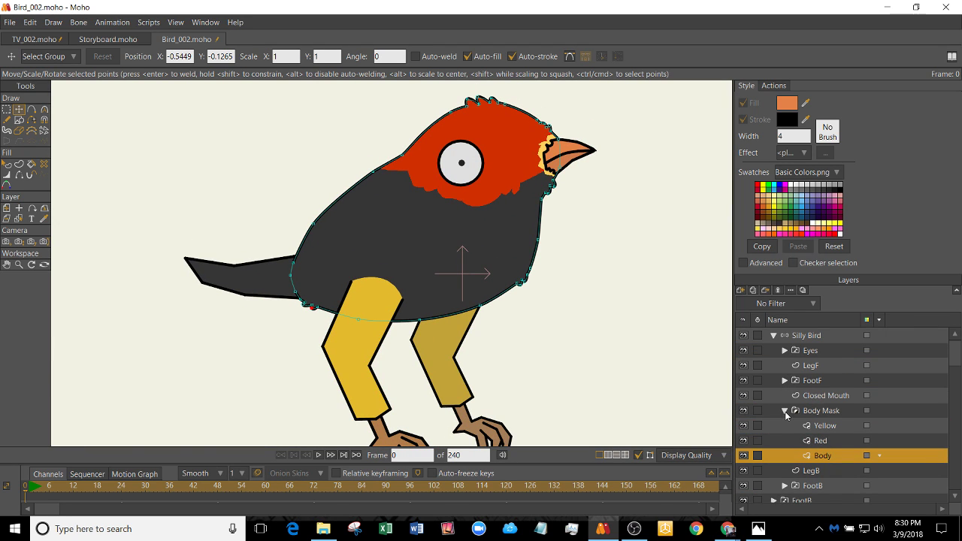
left_click(786, 412)
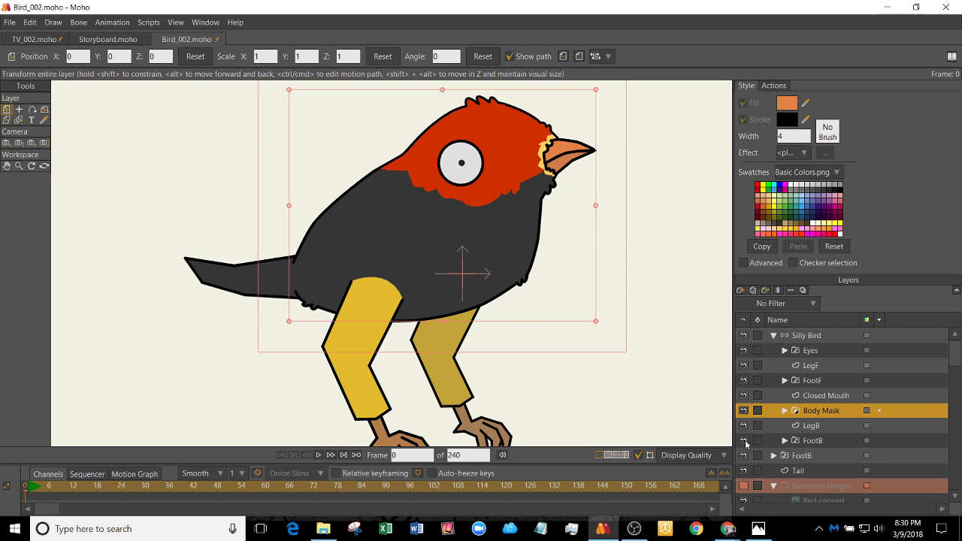
- Hide the LegB, FootB, FootF and LegF layers inside the Silly Bird group
left_click_drag(742, 427, 744, 440)
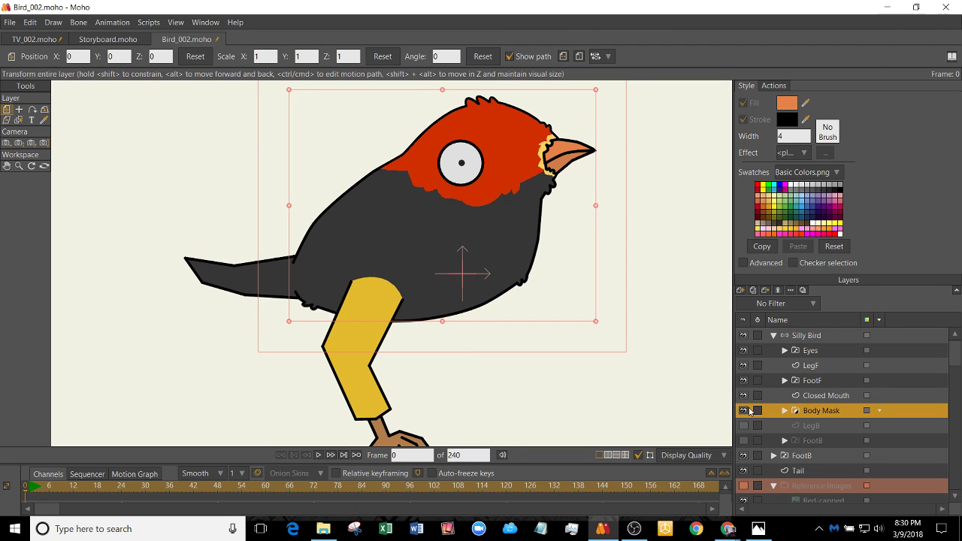
scroll(746, 452, "down", 2)
scroll(758, 428, "up", 2)
left_click(745, 380)
left_click(743, 365)
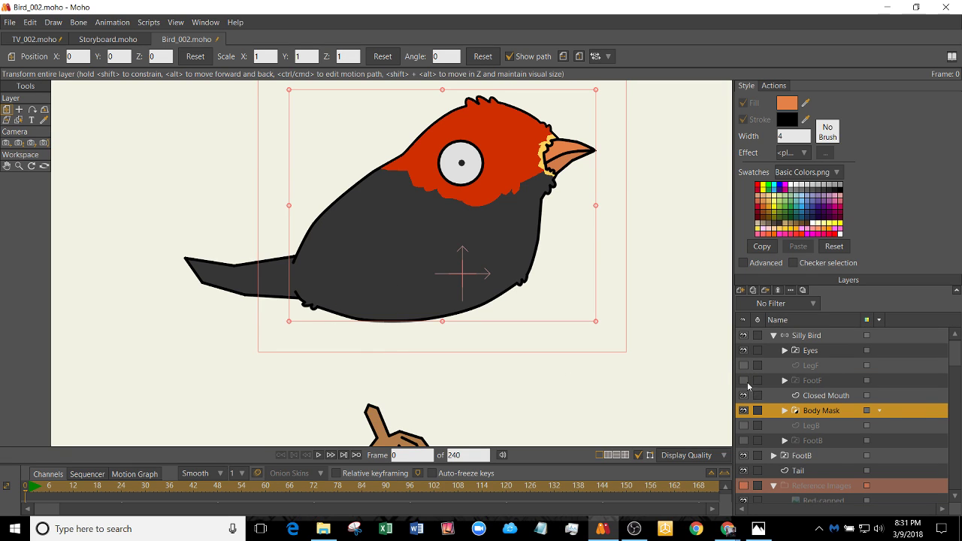
left_click(744, 366)
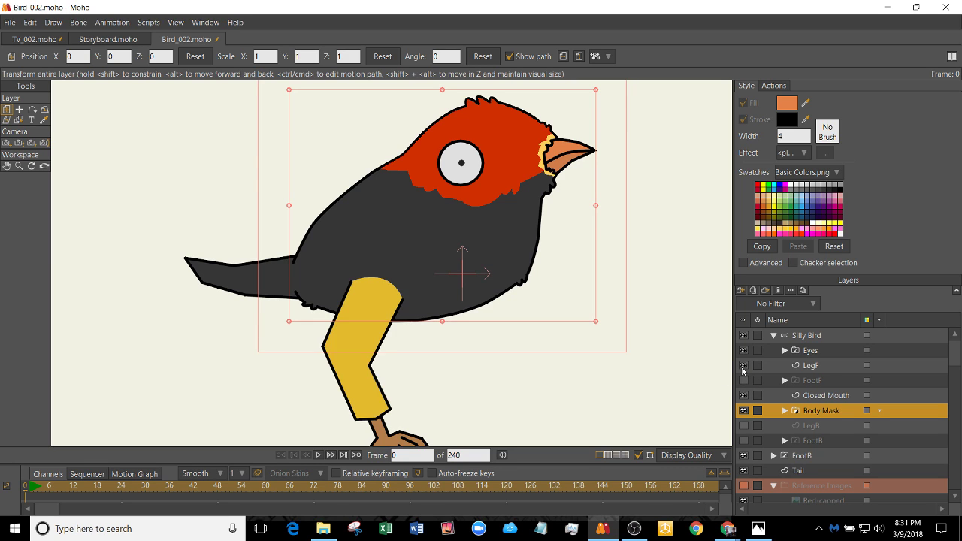
left_click(743, 366)
- Identify which layer holds the leftover foot by selecting it, switching its visibility, and examining the layers outside the Silly Bird group
left_click(399, 442, "ctrl+alt")
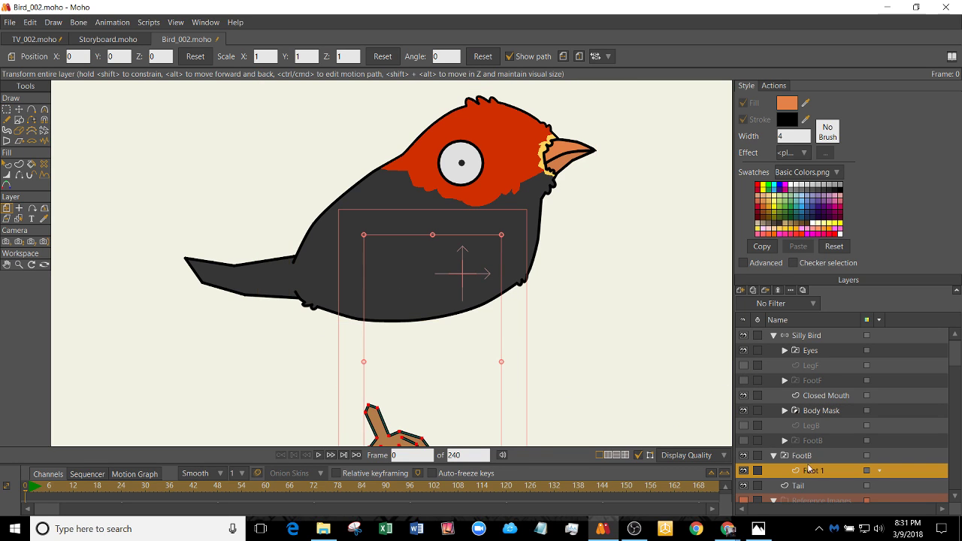
left_click(776, 456)
left_click(744, 456)
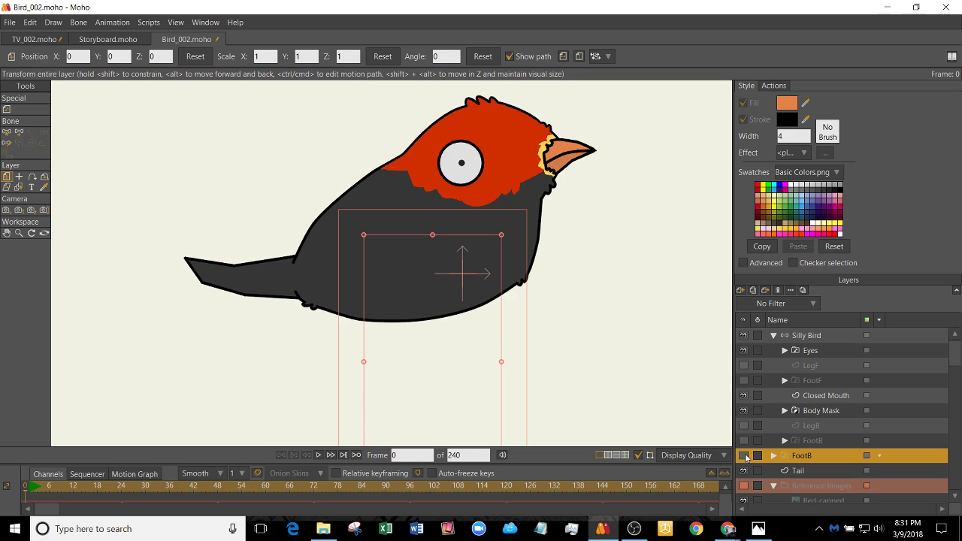
left_click(744, 455)
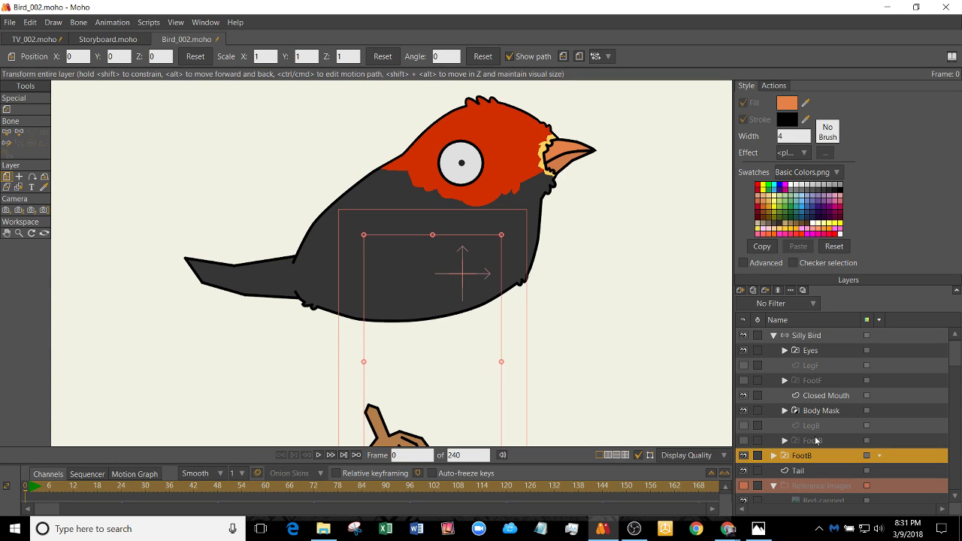
scroll(817, 436, "down", 1)
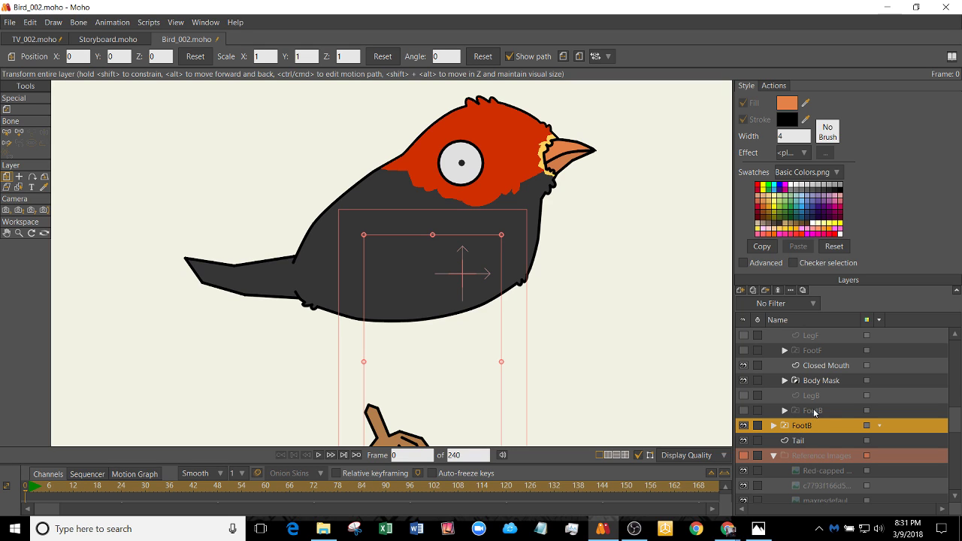
scroll(816, 421, "up", 2)
scroll(816, 436, "down", 1)
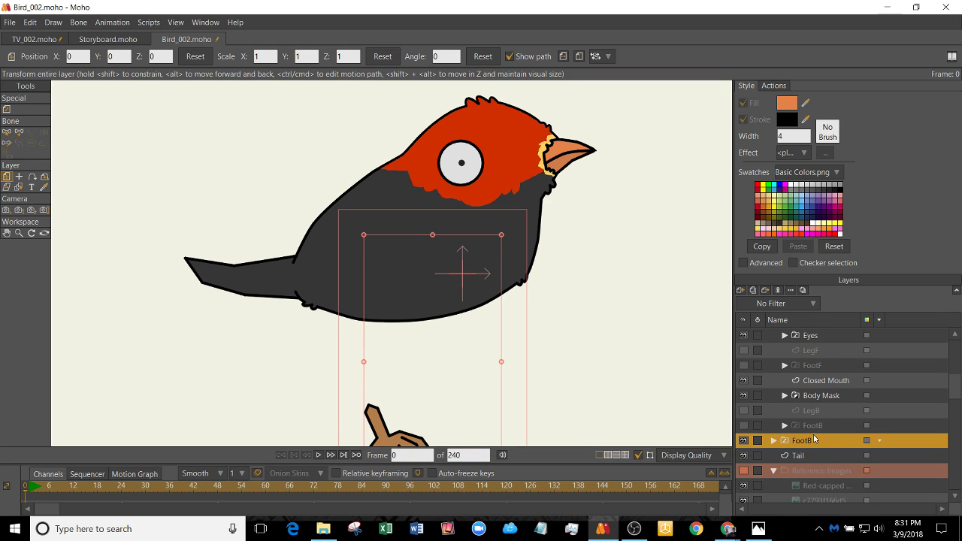
left_click(807, 455)
left_click(812, 440)
scroll(798, 429, "up", 1)
left_click(774, 336)
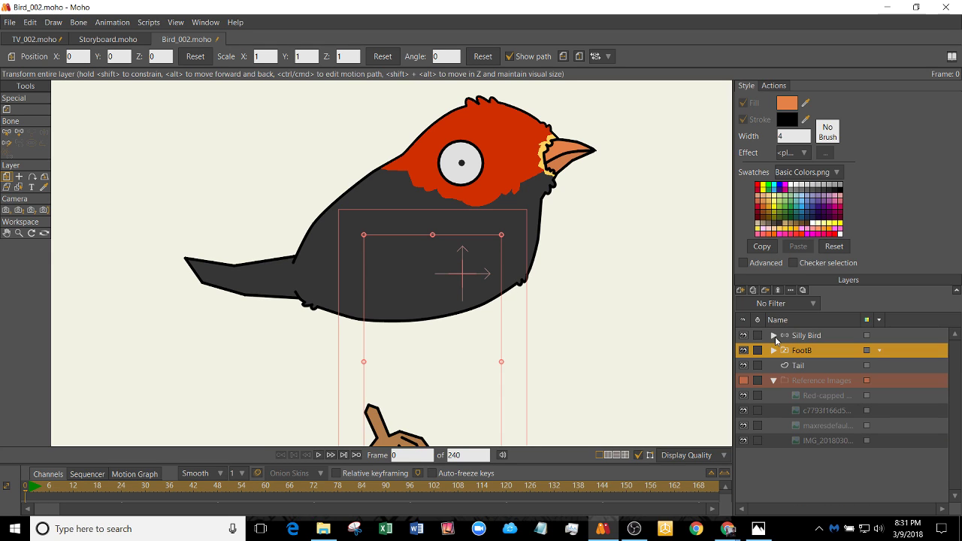
left_click(775, 337)
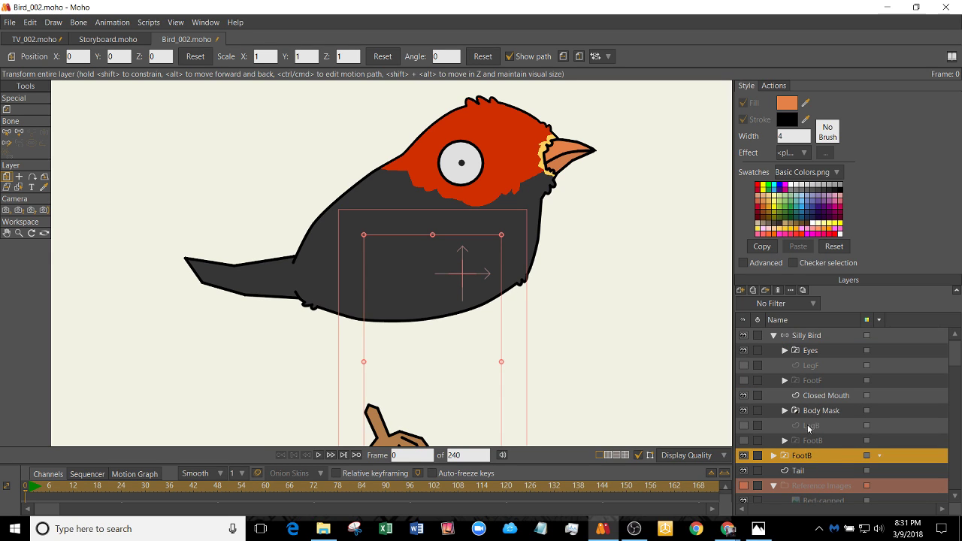
- Move the Tail layer into the Silly Bird group directly below Body Mask, and delete the stray FootB layer outside the group
left_click(804, 469)
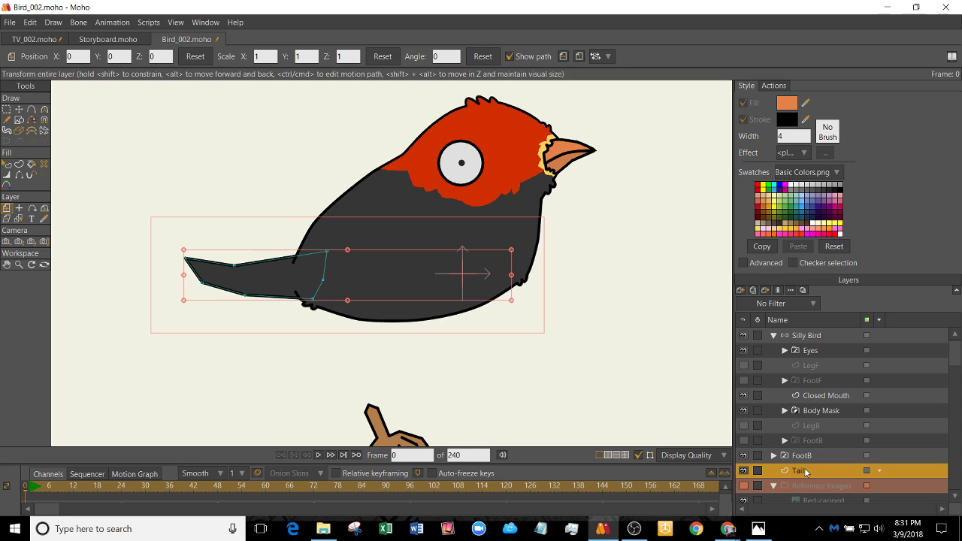
left_click_drag(803, 474, 816, 438)
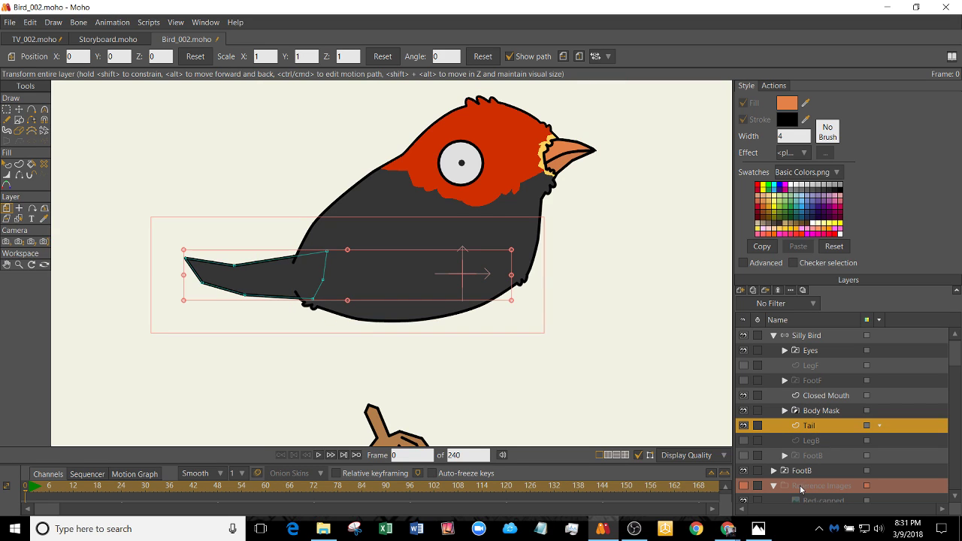
left_click(803, 471)
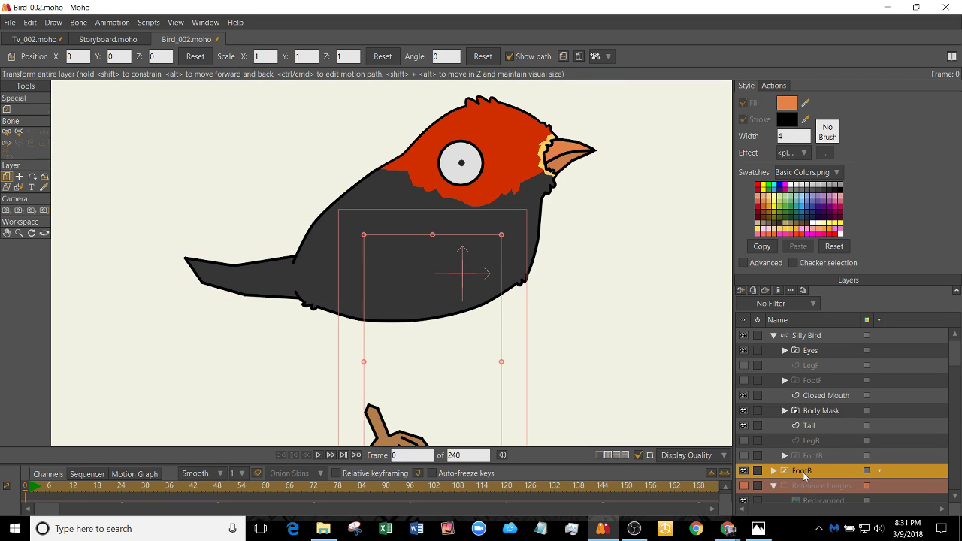
left_click(779, 291)
- Show the FootB, LegB, FootF and LegF layers to check the complete bird, and hide all four again
left_click(744, 456)
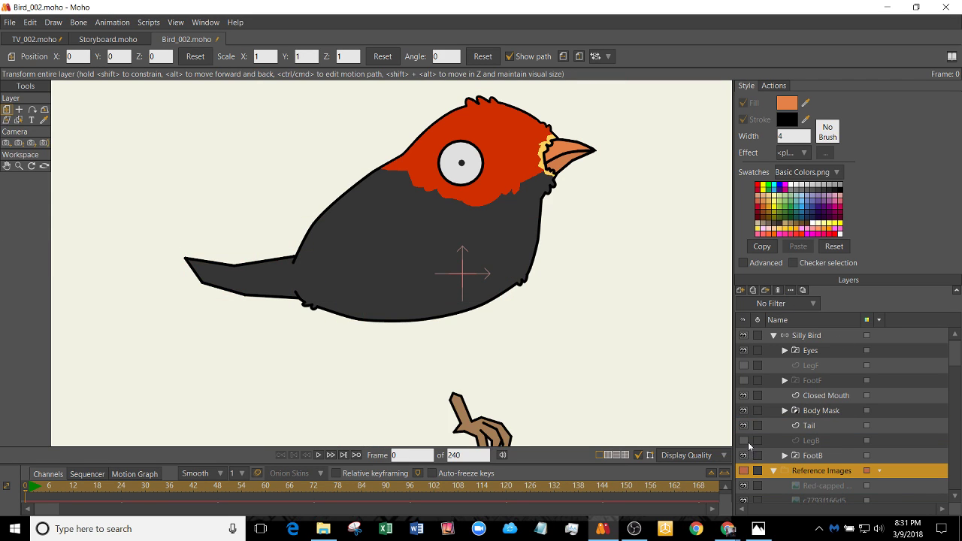
left_click(746, 442)
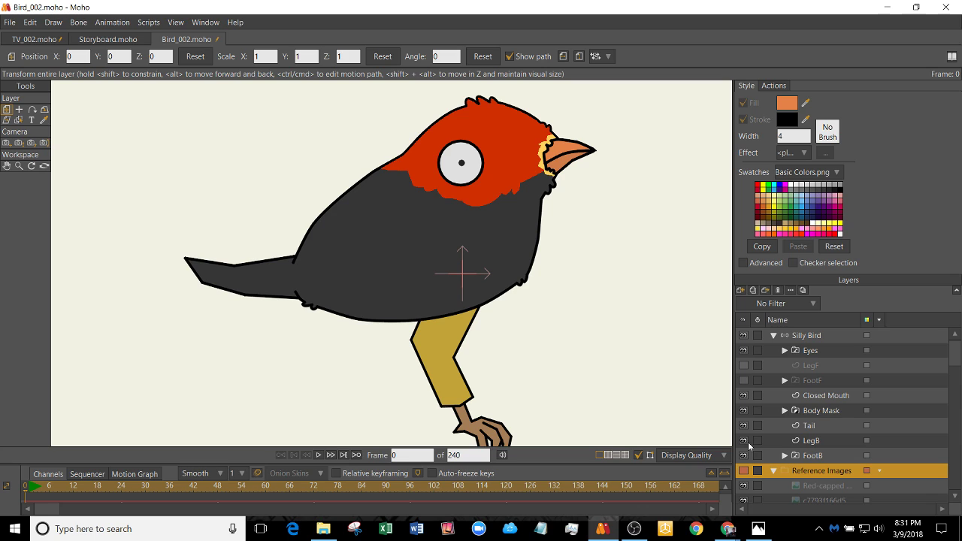
left_click(745, 382)
left_click(745, 366)
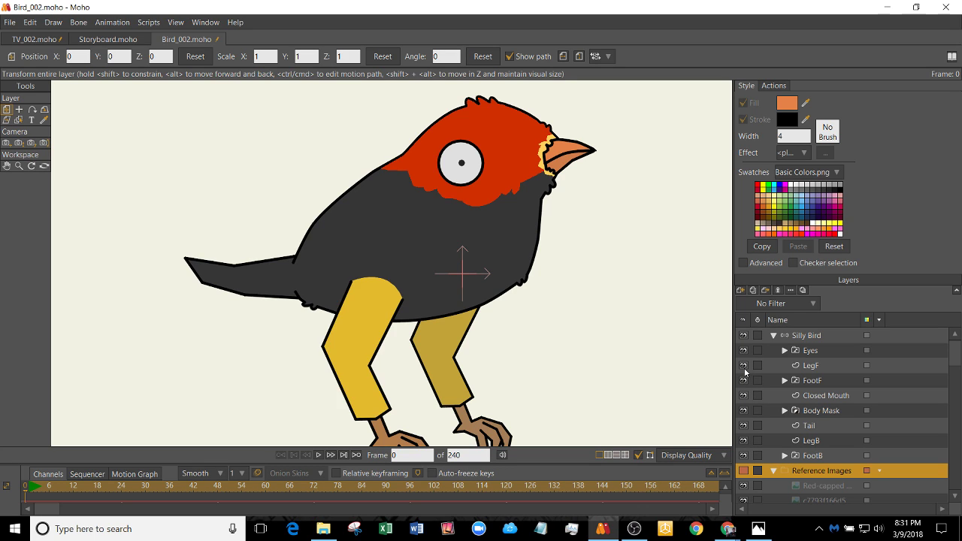
left_click(745, 366)
left_click(744, 381)
left_click(745, 456)
left_click(744, 441)
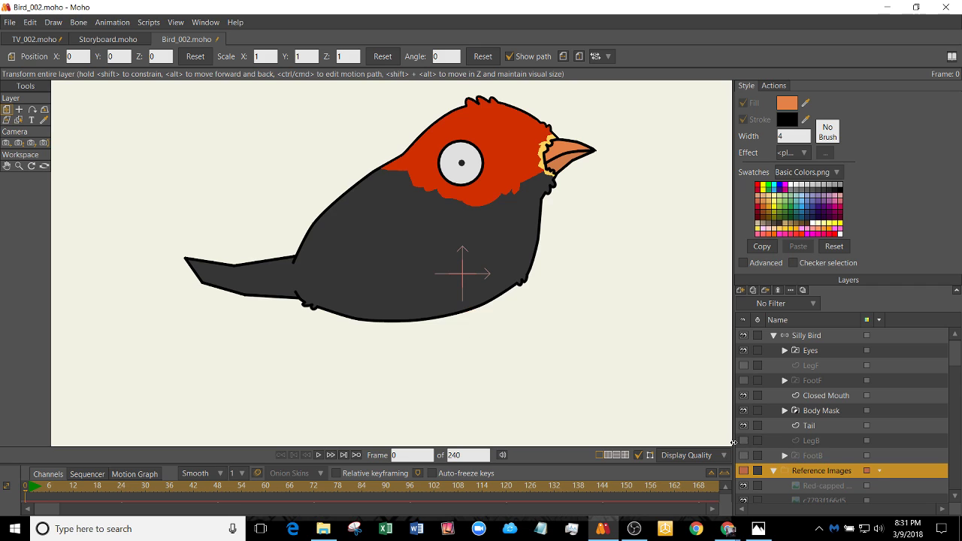
- Select the Eyes layer in the Silly Bird group
scroll(594, 323, "down", 3)
left_click_drag(563, 360, 586, 404)
key("ctrl+z")
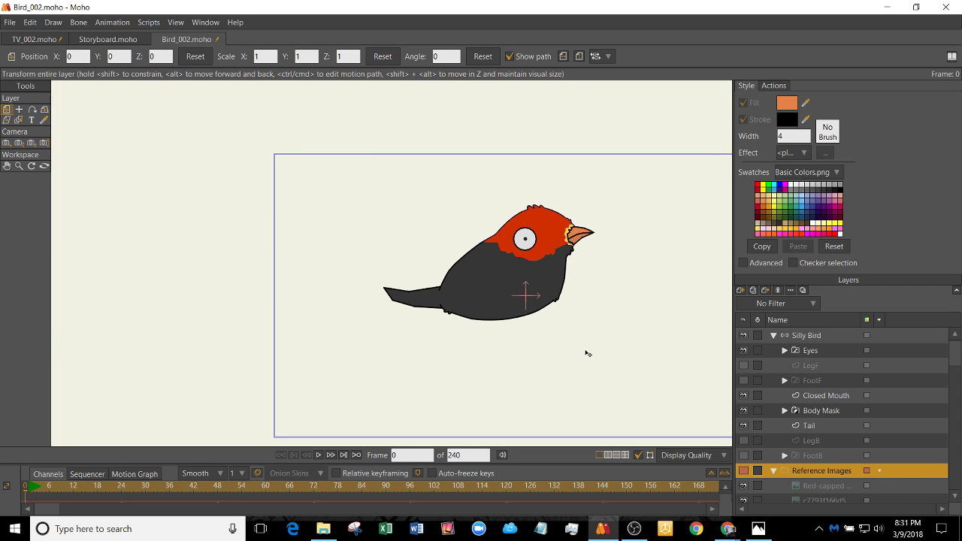
left_click(778, 349)
scroll(554, 279, "up", 5)
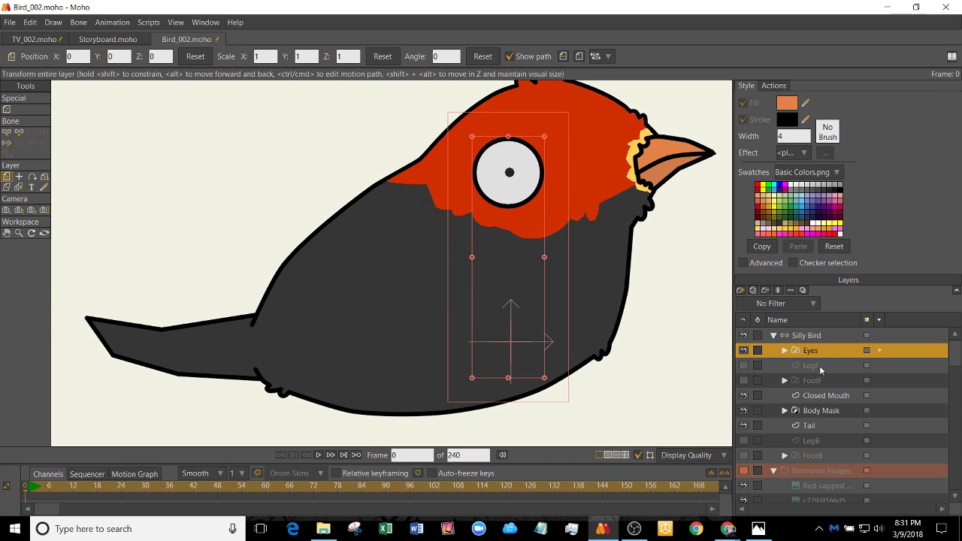
- Expand the Body Mask group and add a new vector layer directly above the Yellow layer
scroll(471, 277, "down", 2)
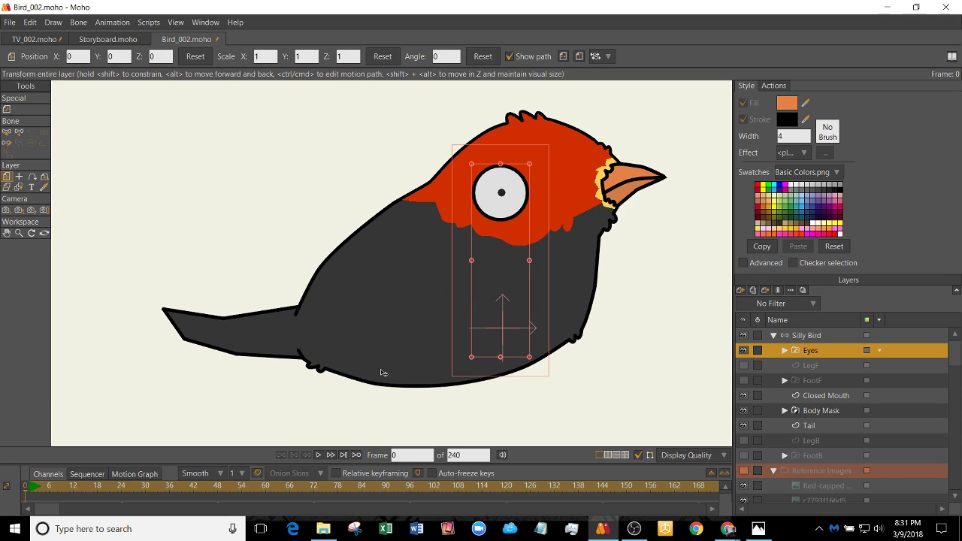
left_click(821, 411)
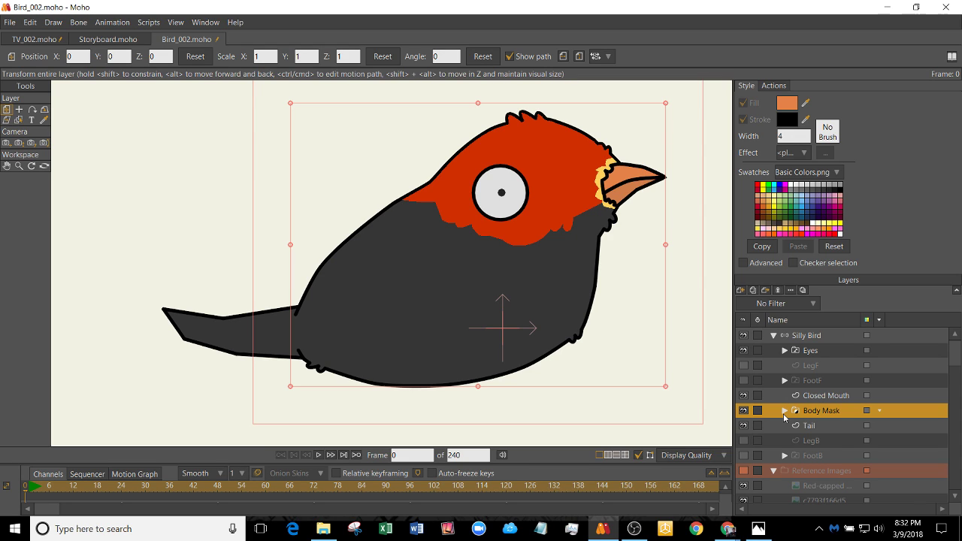
left_click(784, 411)
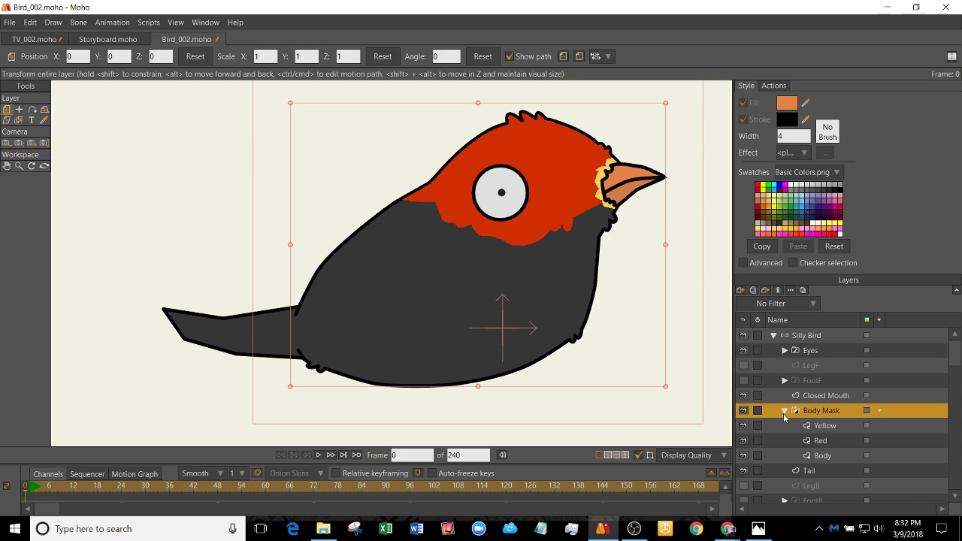
left_click(825, 425)
left_click(740, 290)
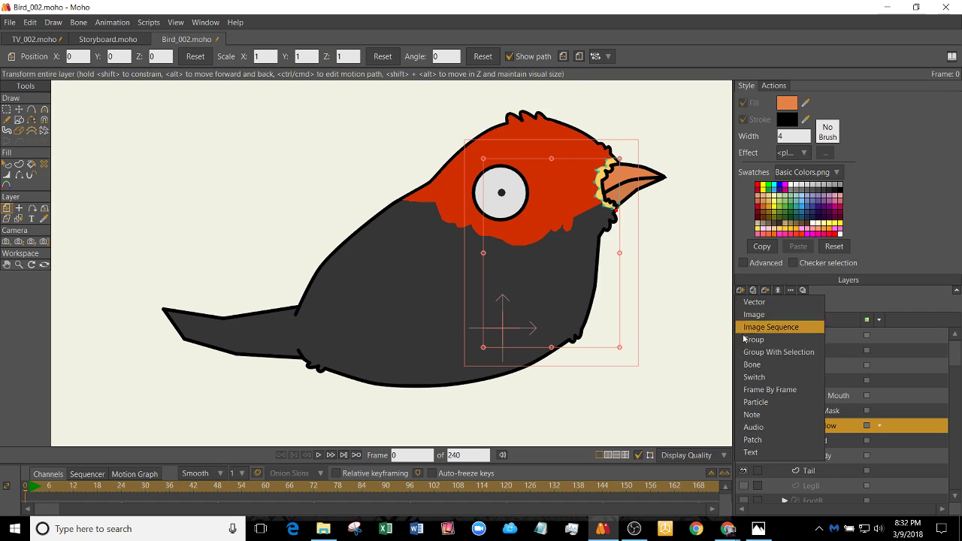
left_click(774, 303)
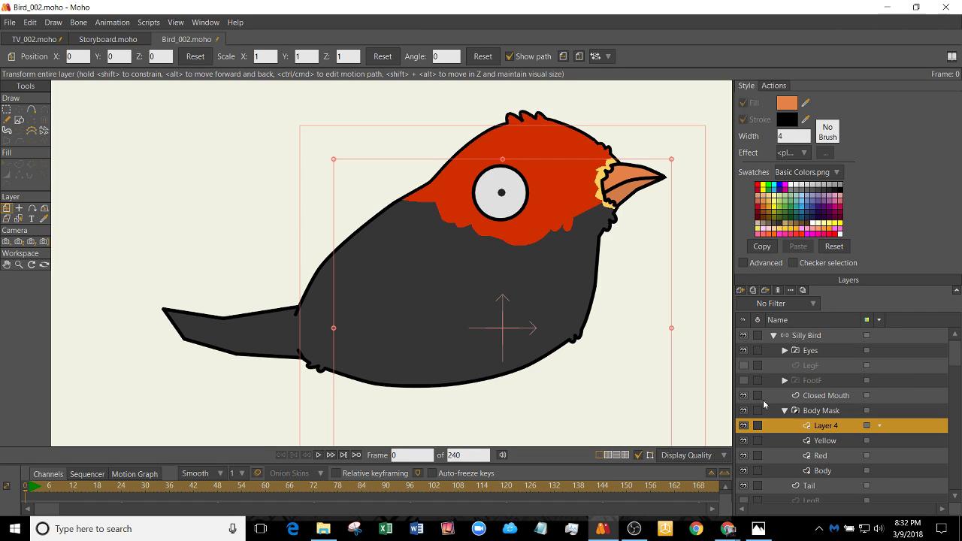
- Show the Reference Images group to compare the cartoon bird with the photos, and hide the group again
scroll(902, 423, "down", 2)
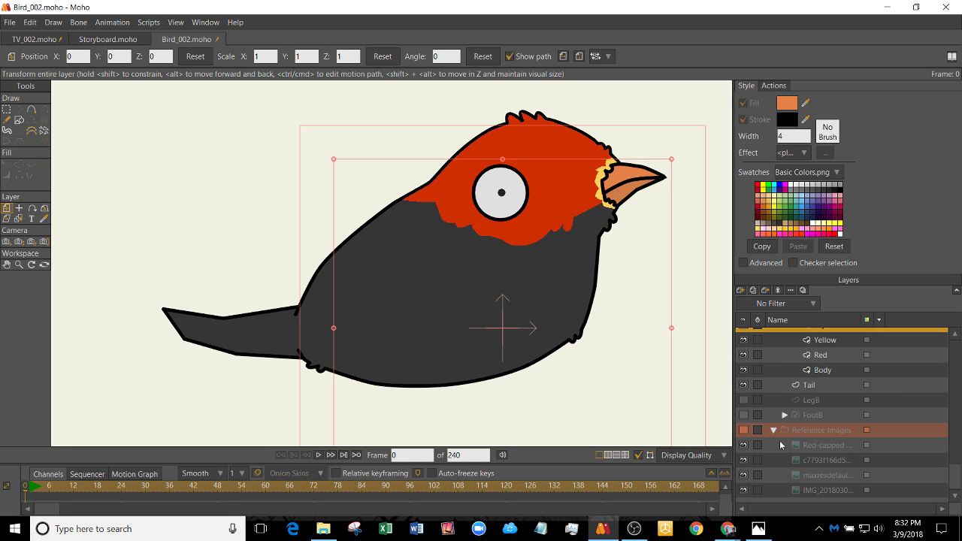
left_click(744, 430)
scroll(359, 339, "down", 3)
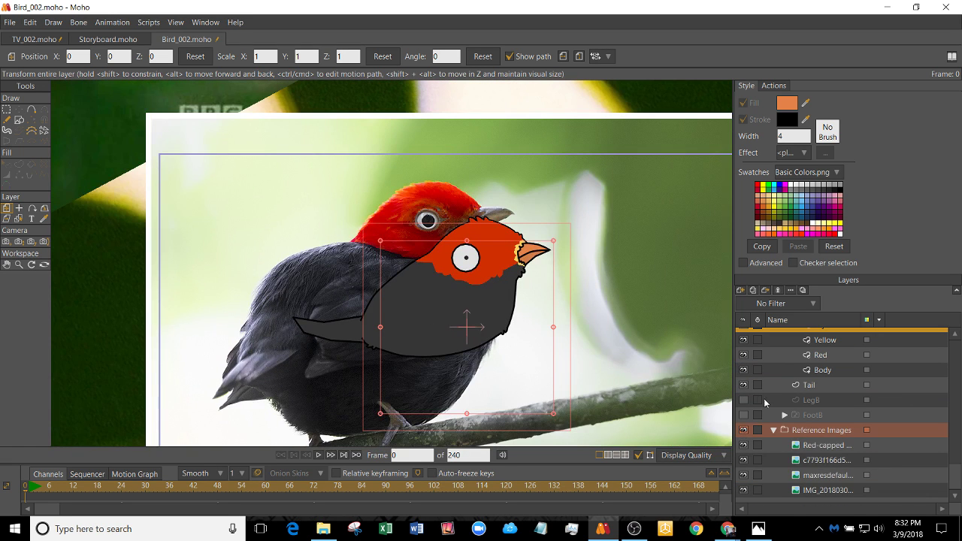
left_click(744, 433)
scroll(391, 325, "up", 3)
scroll(524, 303, "down", 1)
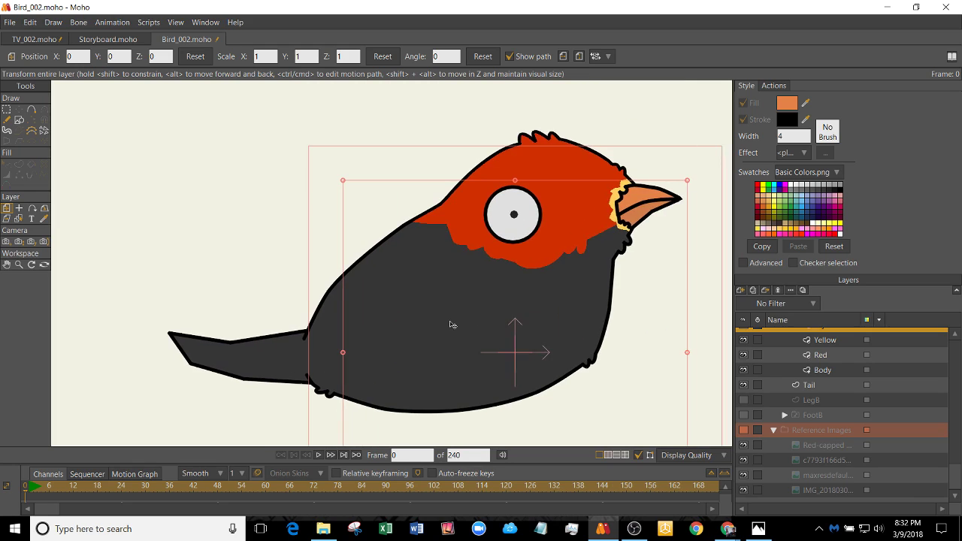
scroll(829, 383, "up", 3)
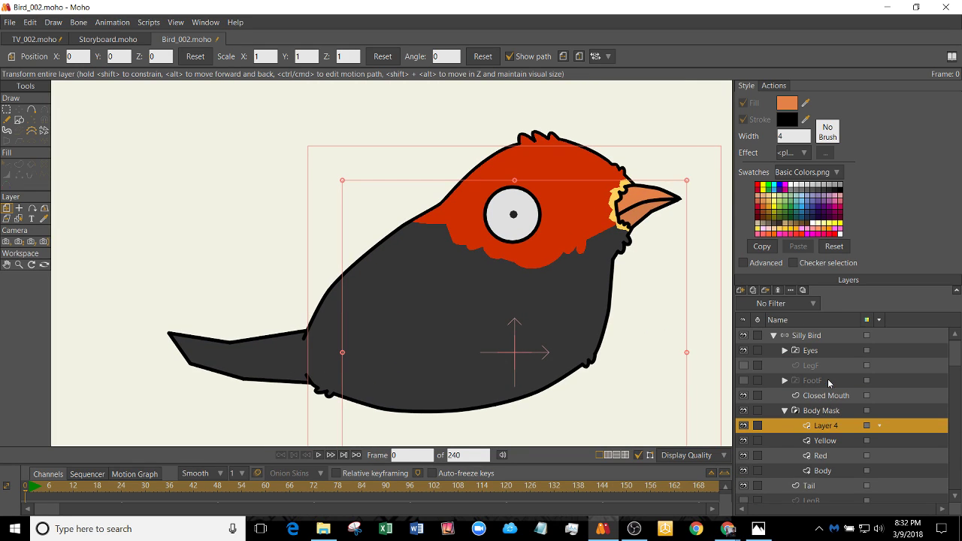
- Rename Layer 4 inside the Body Mask group as Wing
double_click(824, 425)
type("Wi")
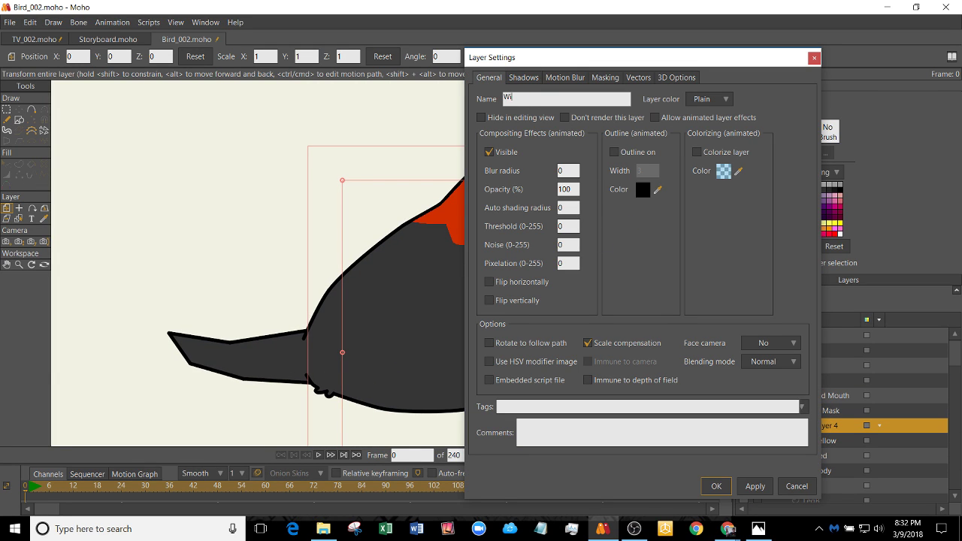
type("ng")
key("Return")
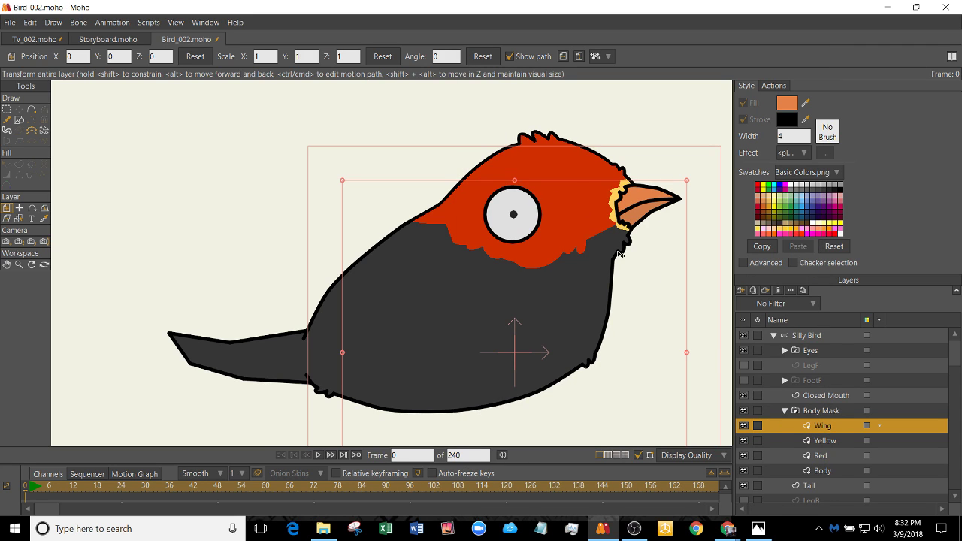
- Plot an open wing outline on the bird's body with Add Point, and shift the points at its rear tip
key("a")
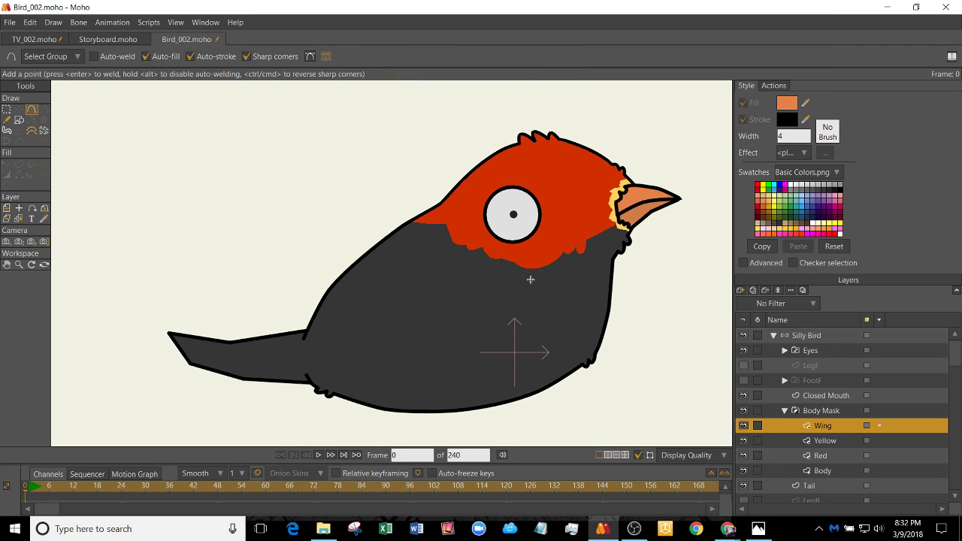
left_click_drag(507, 349, 537, 280)
left_click_drag(507, 350, 431, 231)
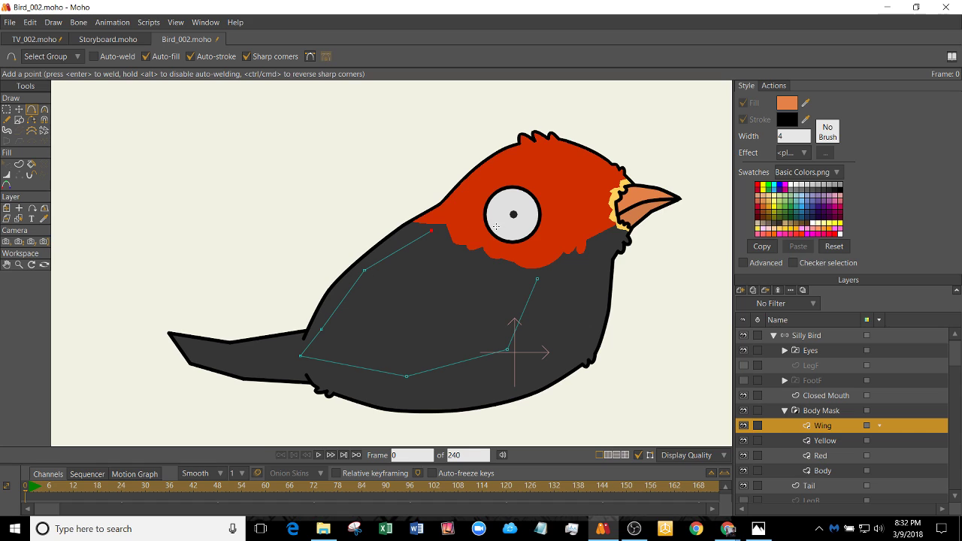
key("t")
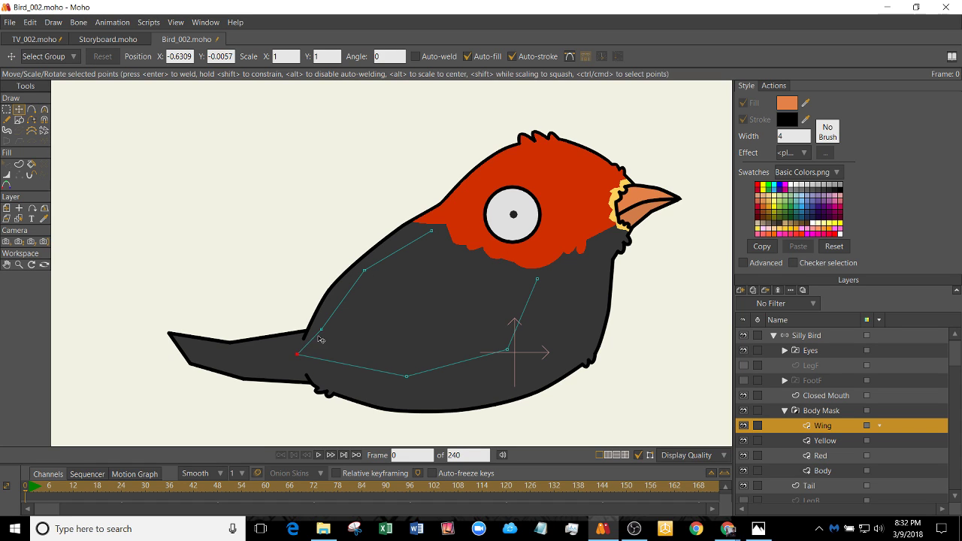
mouse_move(321, 328)
left_mouse_down()
mouse_move(337, 332)
mouse_move(299, 350)
mouse_move(333, 320)
left_mouse_up()
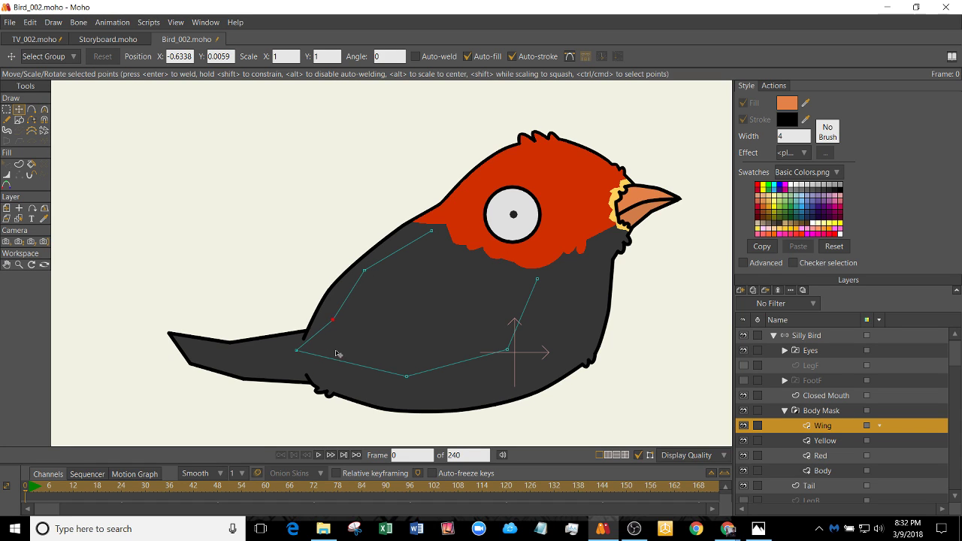
- Add zigzag points along the wing's lower rear edge for two feather notches, and pull the rear tip points into shape
key("a")
left_click(330, 354)
left_click_drag(351, 366, 392, 385)
left_click(373, 368)
key("t")
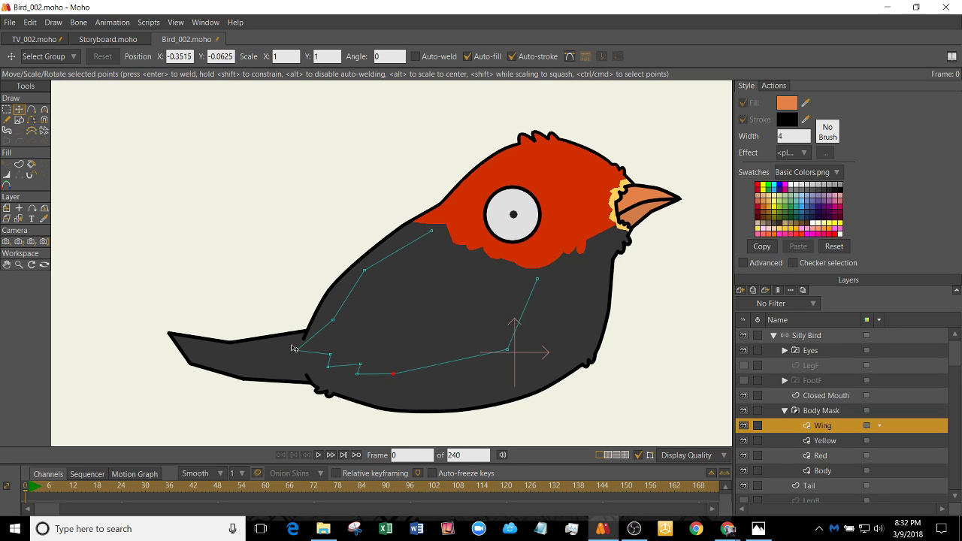
left_click_drag(301, 347, 328, 319)
- Curve the wing outline through its back edge, feather tips and lower front corner with the Curvature tool
key("c")
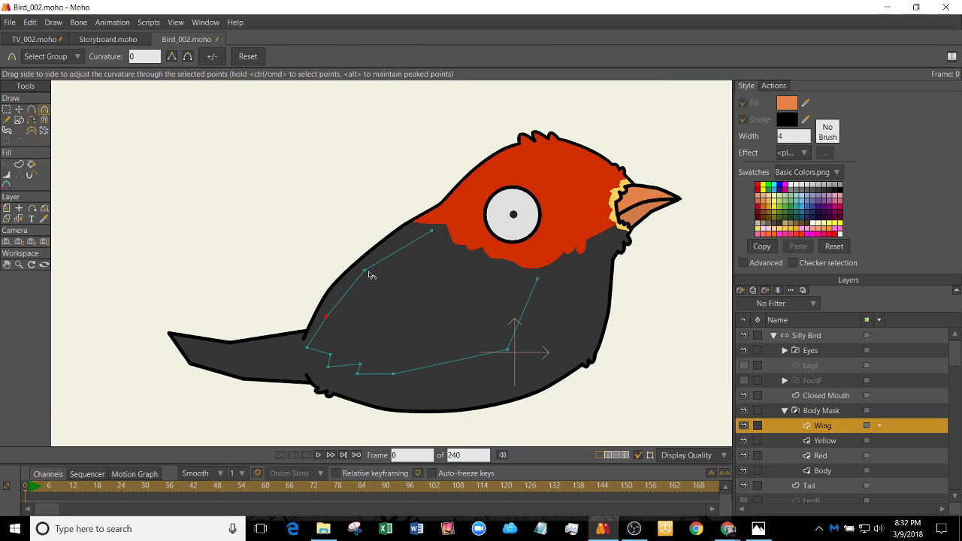
left_click_drag(369, 273, 425, 242)
left_click_drag(357, 374, 442, 376)
left_click_drag(508, 350, 498, 260)
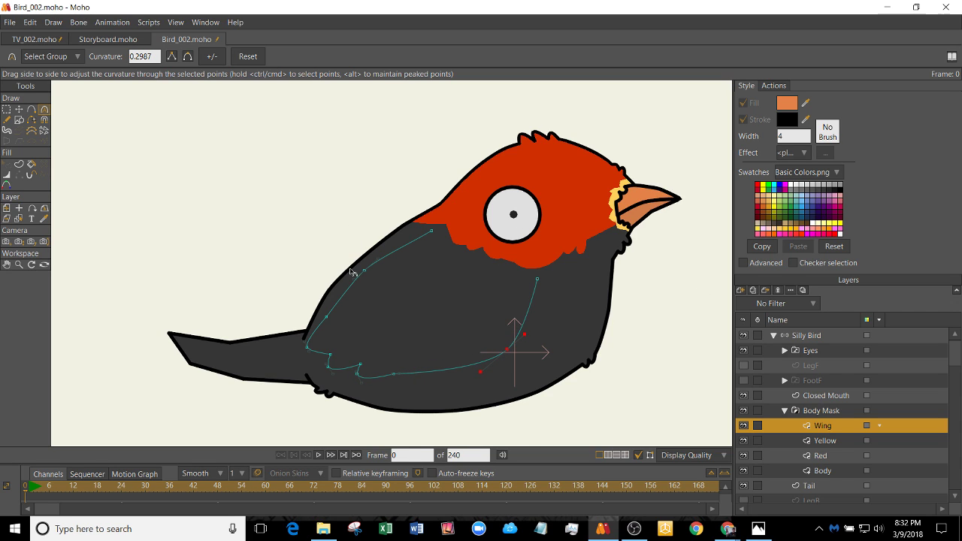
left_click_drag(364, 271, 493, 230)
- Close the wing outline with a straight edge from its upper back point to its front point, filling the shape
key("u")
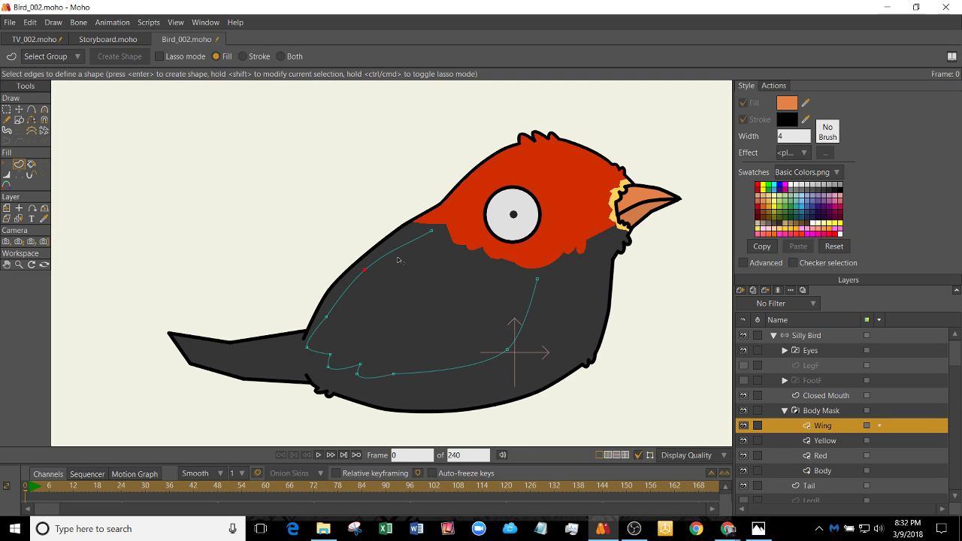
left_click(397, 249)
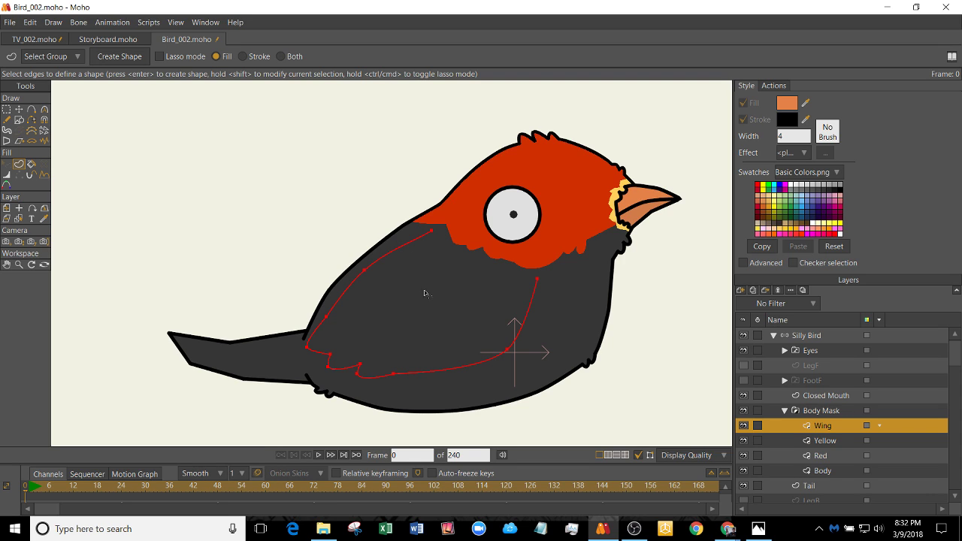
left_click(648, 355)
key("a")
left_click_drag(433, 230, 536, 280)
key("Return")
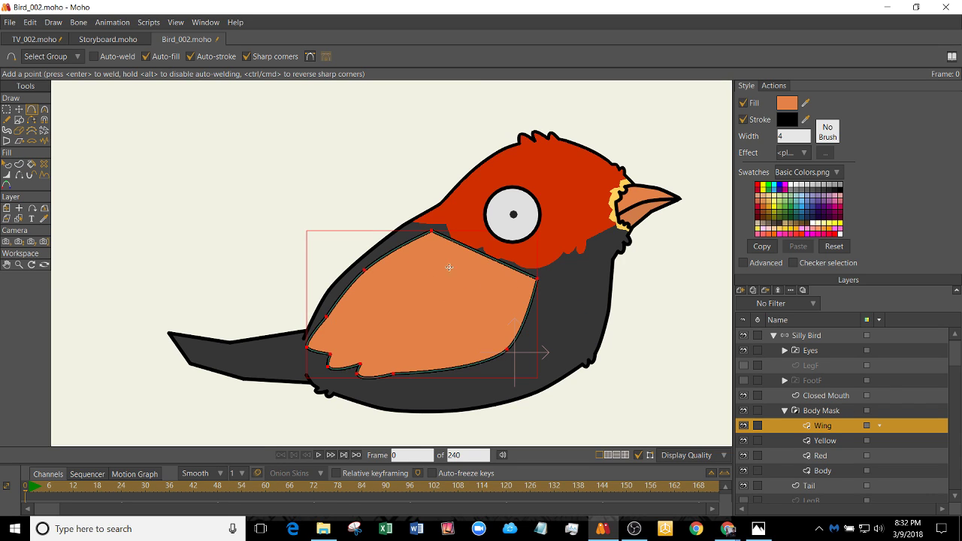
- Match the wing's fill to the body's dark grey with the eyedropper, and hide the stroke on its upper edge
key("q")
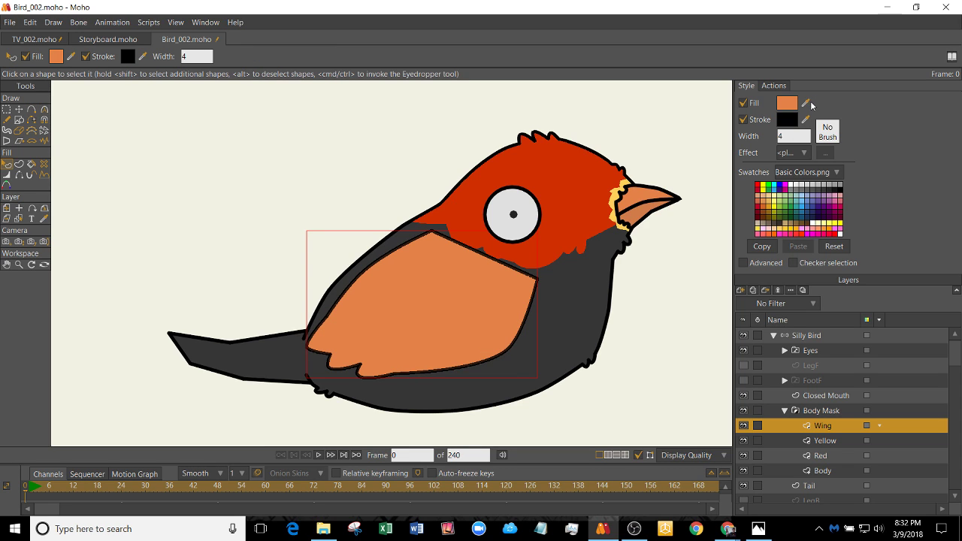
left_click_drag(808, 104, 569, 309)
scroll(391, 314, "up", 1)
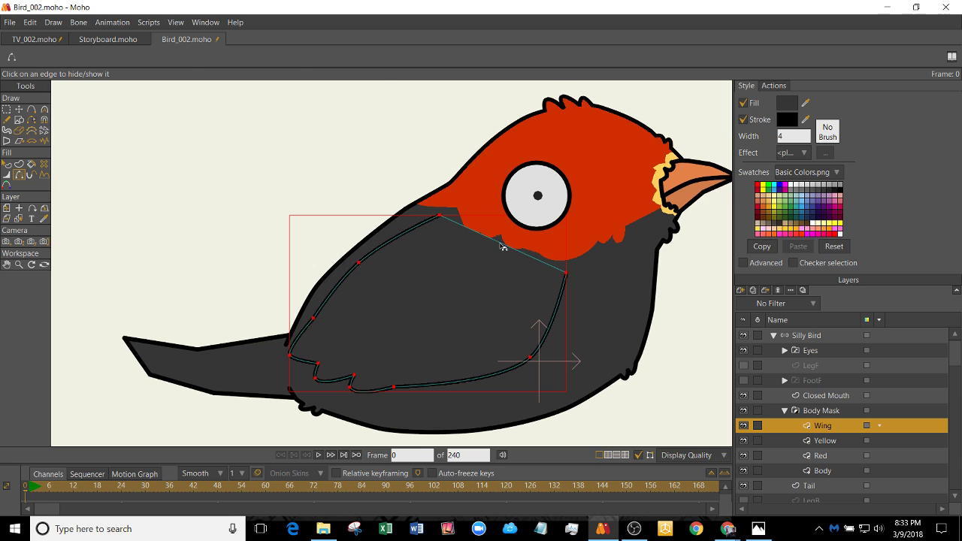
key("t")
left_click(709, 365)
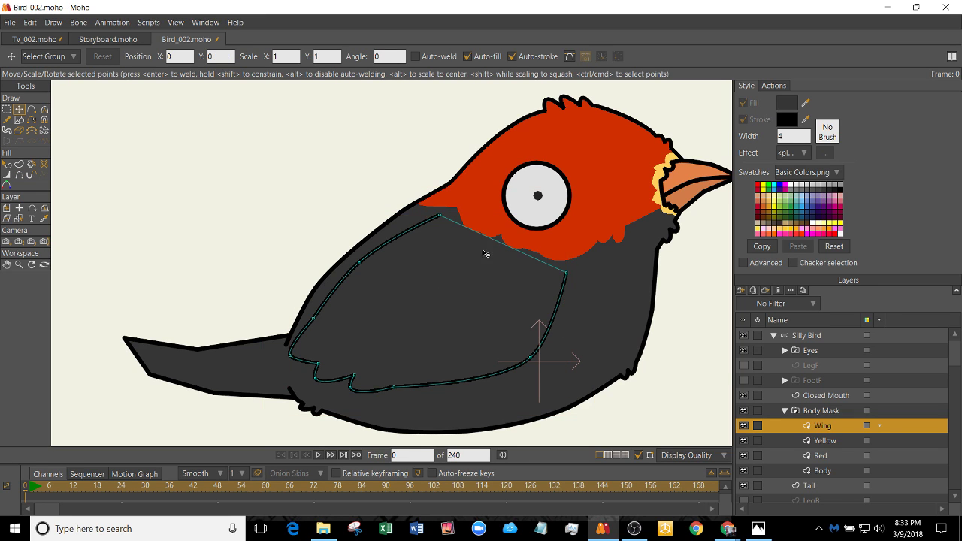
- Add a point to the wing's hidden upper edge and bend that edge downward into a curve below the red feathers
scroll(488, 248, "up", 1)
key("a")
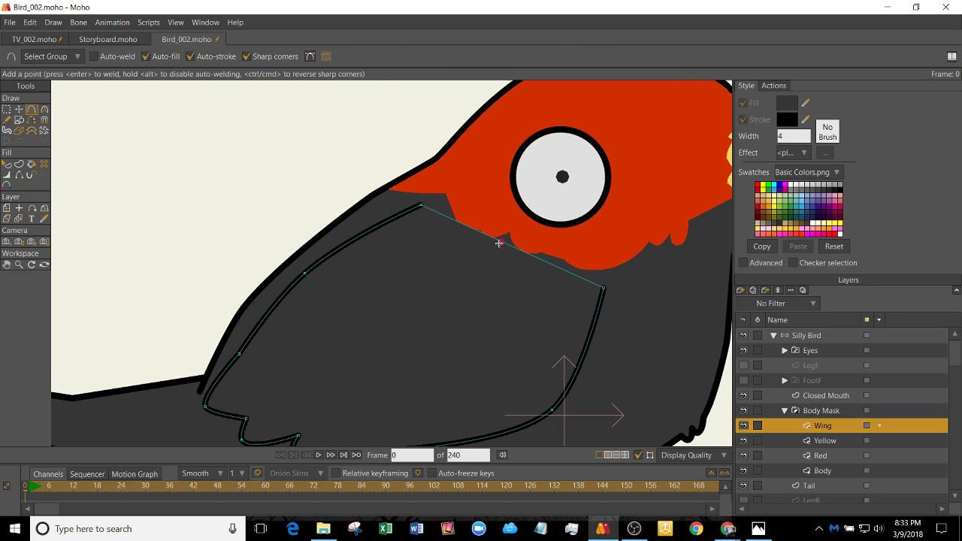
left_click_drag(499, 243, 530, 274)
key("c")
key("t")
key("c")
key("t")
scroll(642, 361, "down", 2)
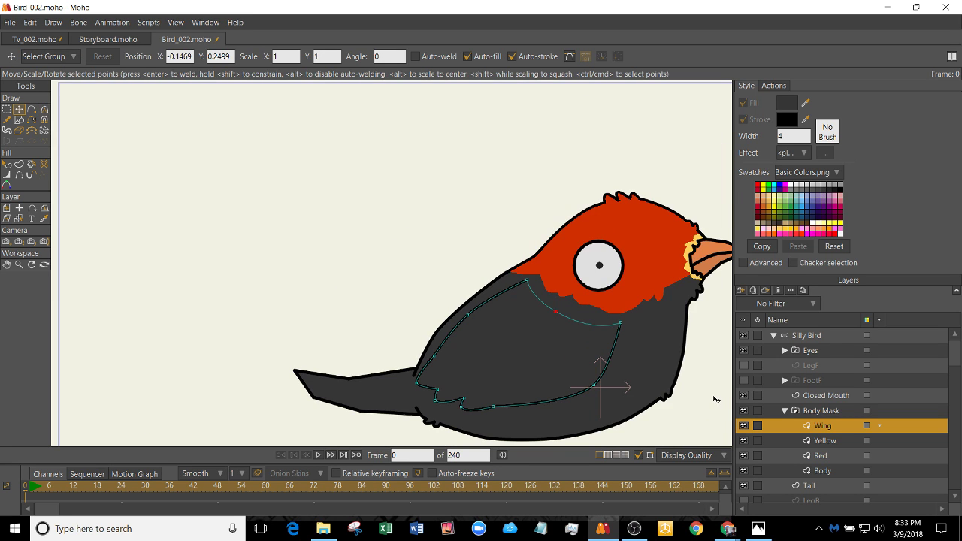
- Render a preview of the current frame to check the bird with its wing, and close the preview
scroll(607, 356, "down", 1)
key("ctrl+r")
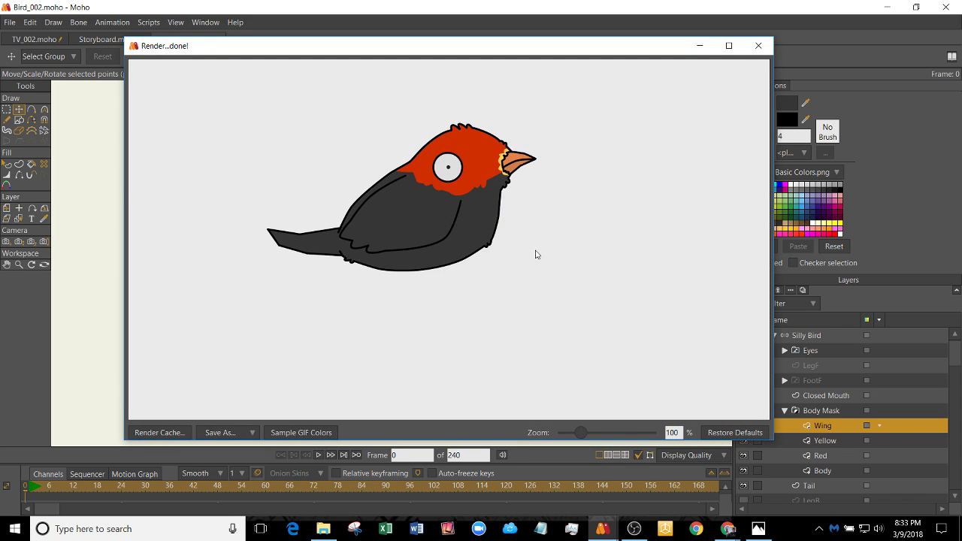
left_click(759, 46)
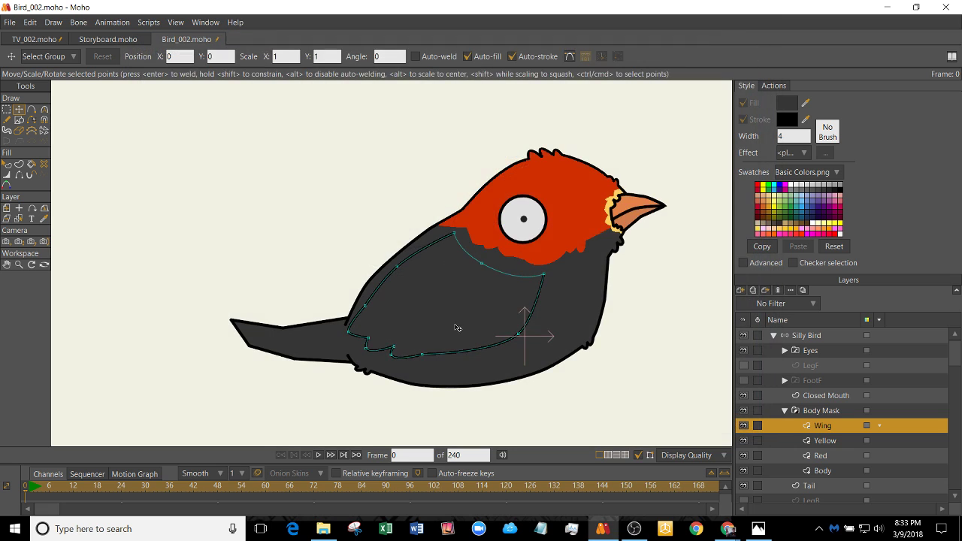
- Switch to Chrome to check the YouTube live chat and the Live Dashboard, and return to Moho
mouse_move(728, 529)
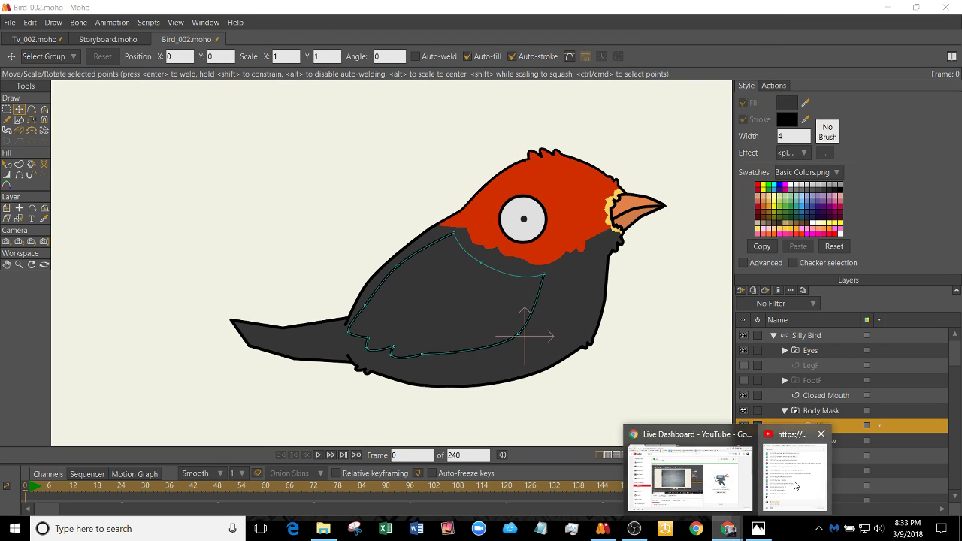
left_click(795, 406)
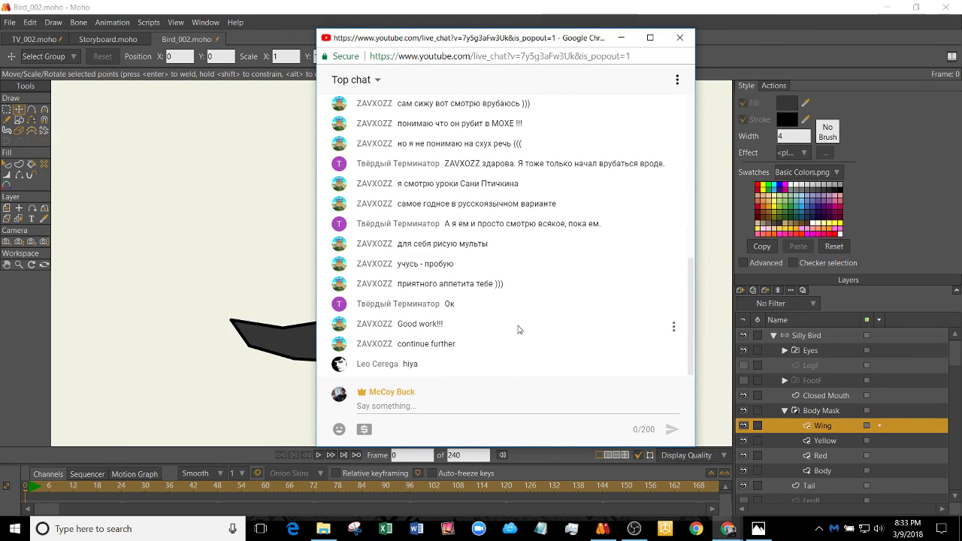
left_click(621, 38)
mouse_move(728, 528)
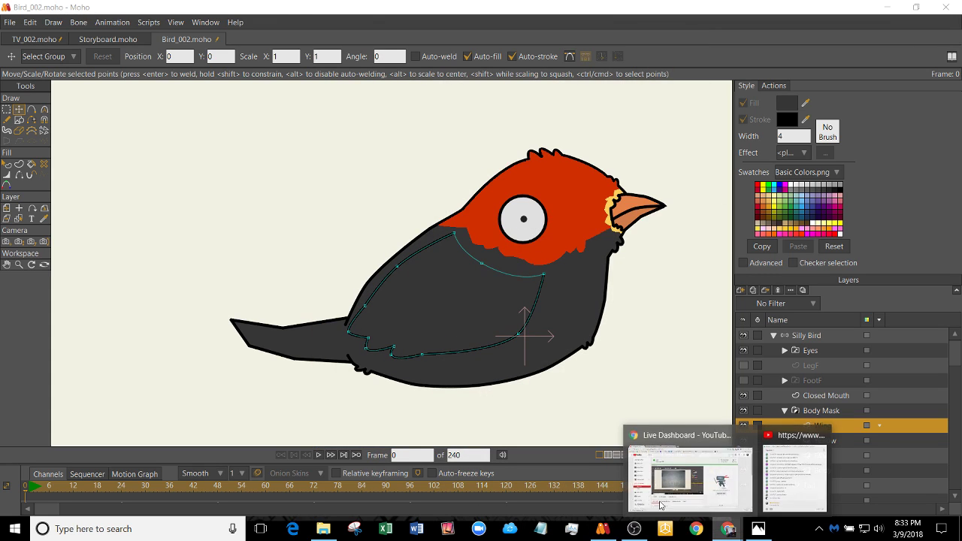
left_click(682, 475)
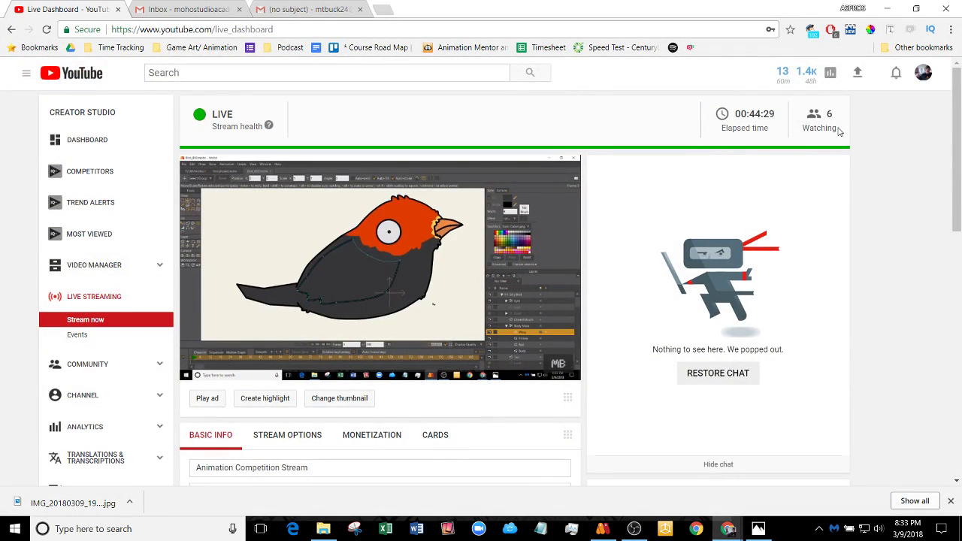
left_click(889, 8)
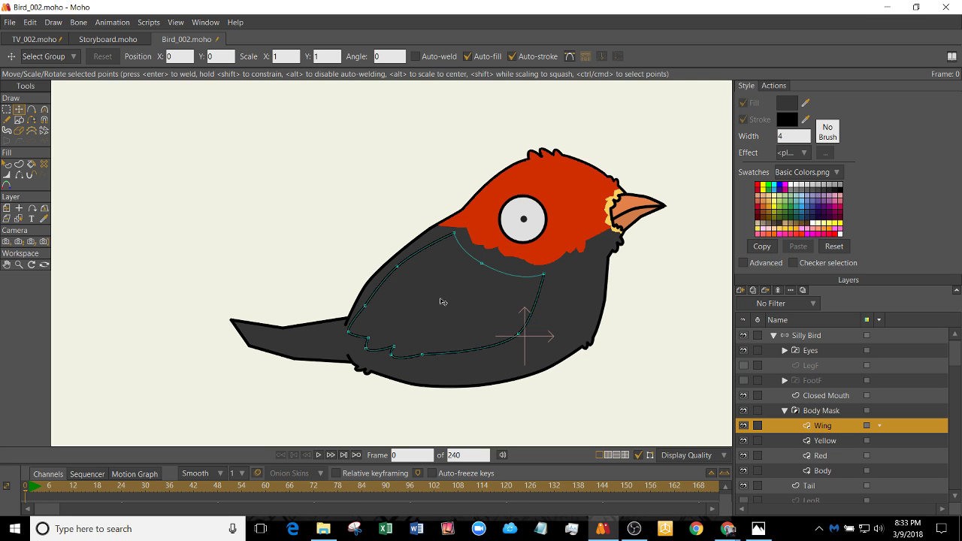
- Select the Tail layer, add points along the tail's rear edge, and move them to form three feather tips
scroll(443, 301, "down", 2)
scroll(420, 357, "up", 4)
scroll(421, 357, "up", 2)
left_click_drag(305, 370, 337, 309)
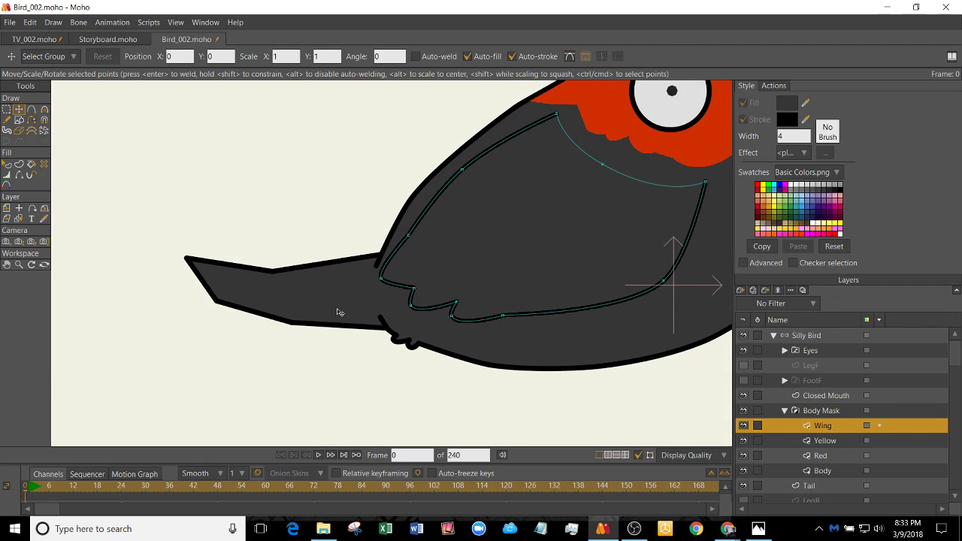
right_click(286, 331, "alt")
key("a")
mouse_move(207, 285)
left_mouse_down()
mouse_move(220, 293)
mouse_move(218, 265)
mouse_move(199, 268)
mouse_move(219, 282)
mouse_move(209, 299)
left_mouse_up()
key("t")
left_click_drag(220, 294, 213, 262)
left_click_drag(273, 271, 320, 268)
- Try to curve all of the tail's points at once, and undo the curvature change
scroll(224, 305, "up", 4)
key("c")
key("t")
key("ctrl+a")
key("c")
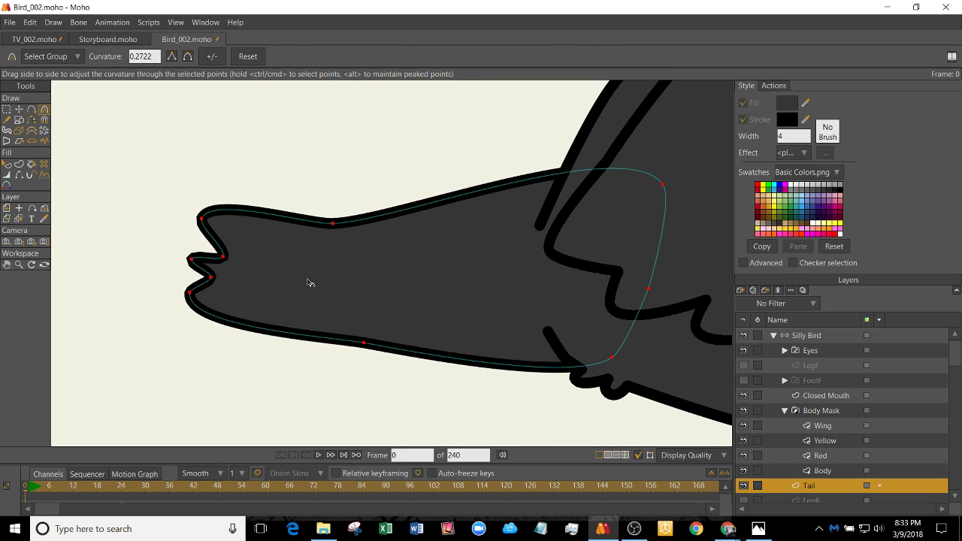
key("ctrl+z")
- Round the tail's three feather tips individually with the Curvature tool
key("t")
left_click(190, 293)
key("c")
left_click_drag(189, 293, 297, 230)
left_click_drag(189, 259, 299, 170)
left_click_drag(201, 218, 257, 166)
- Move the tail's upper feather tip slightly down and readjust its curvature
key("t")
left_click_drag(201, 219, 295, 239)
key("c")
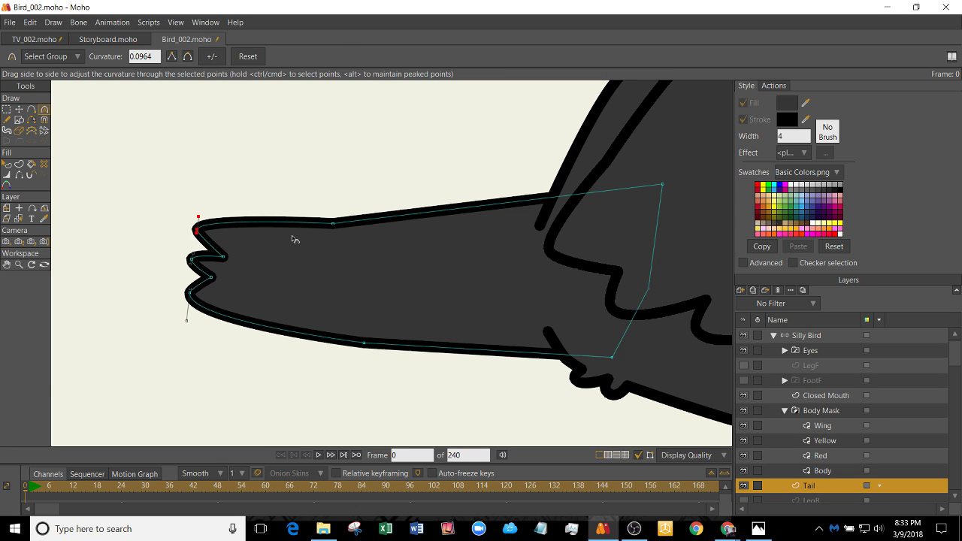
left_click_drag(200, 237, 209, 230)
key("t")
scroll(342, 265, "down", 4)
left_click(463, 318)
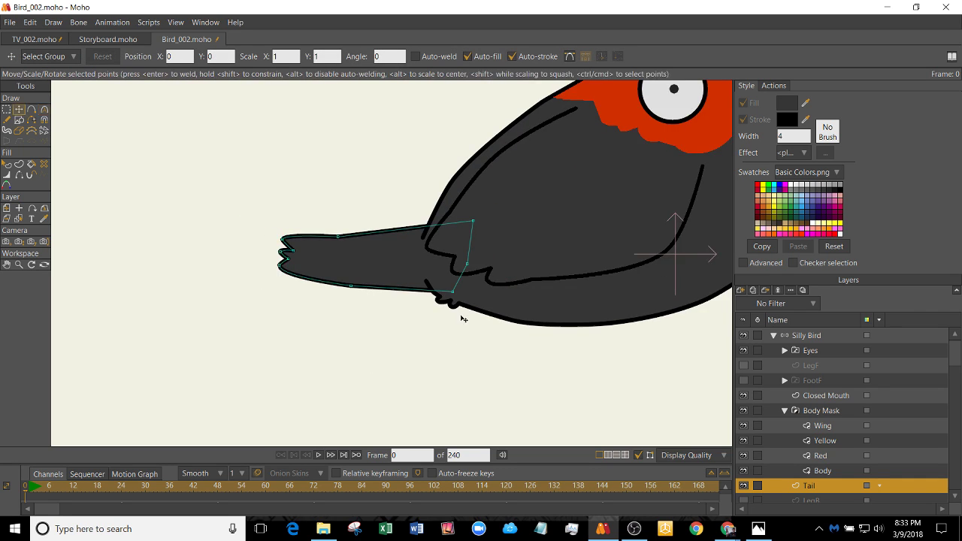
- Reposition the points on the tail's upper and lower edges and lower feather tip for a fuller tail shape
scroll(423, 339, "down", 2)
scroll(406, 354, "up", 3)
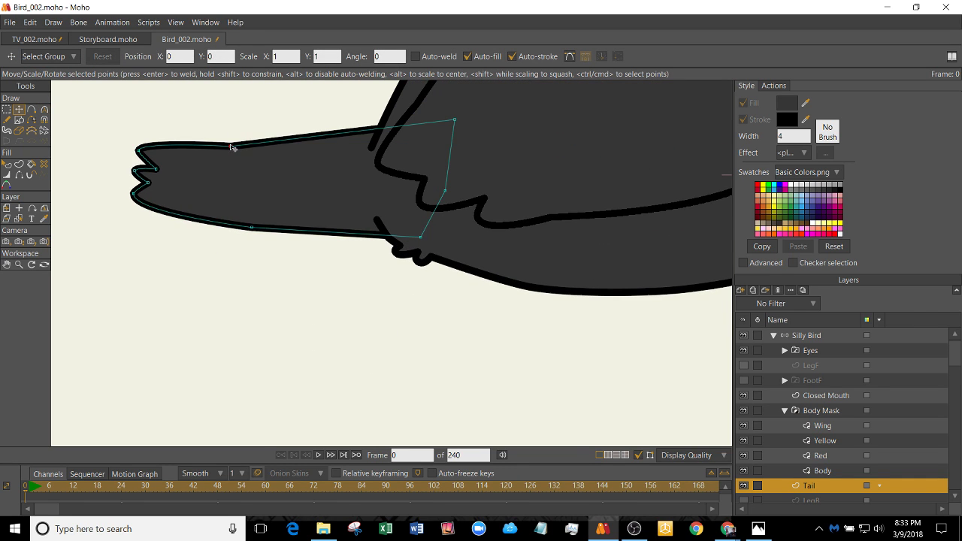
left_click_drag(232, 147, 279, 131)
left_click_drag(258, 234, 265, 230)
left_click_drag(135, 197, 138, 192)
left_click_drag(245, 220, 269, 230)
- Curve the tail's lower edge where it runs under the body by adjusting its base point's curvature
key("c")
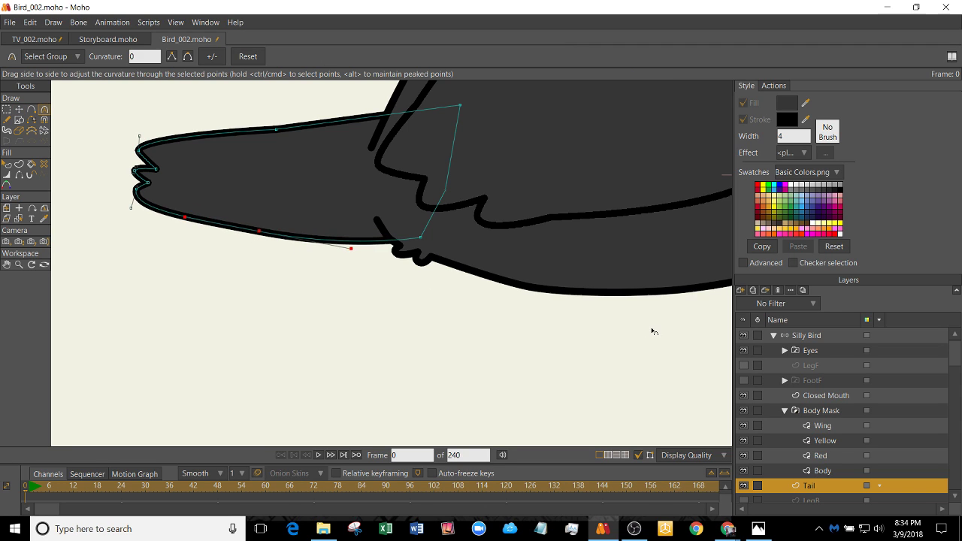
left_click_drag(420, 238, 510, 231)
left_click_drag(415, 240, 405, 252)
scroll(446, 296, "down", 1)
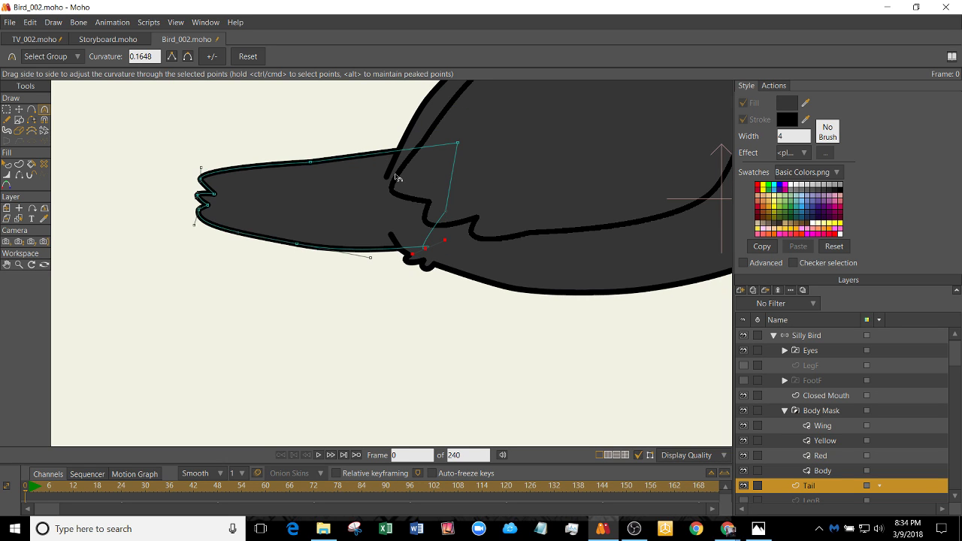
- Select the Body layer and adjust the points where its outline ends above and below the tail to blend the joint
scroll(397, 177, "up", 2)
left_click(395, 145, "ctrl+alt")
key("t")
left_click(393, 144)
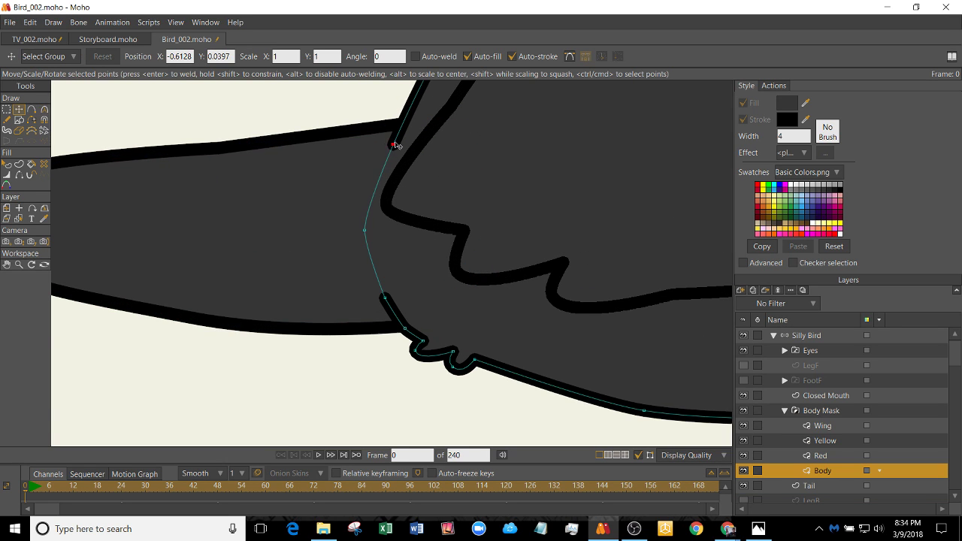
left_click_drag(396, 145, 385, 141)
left_click_drag(385, 298, 389, 314)
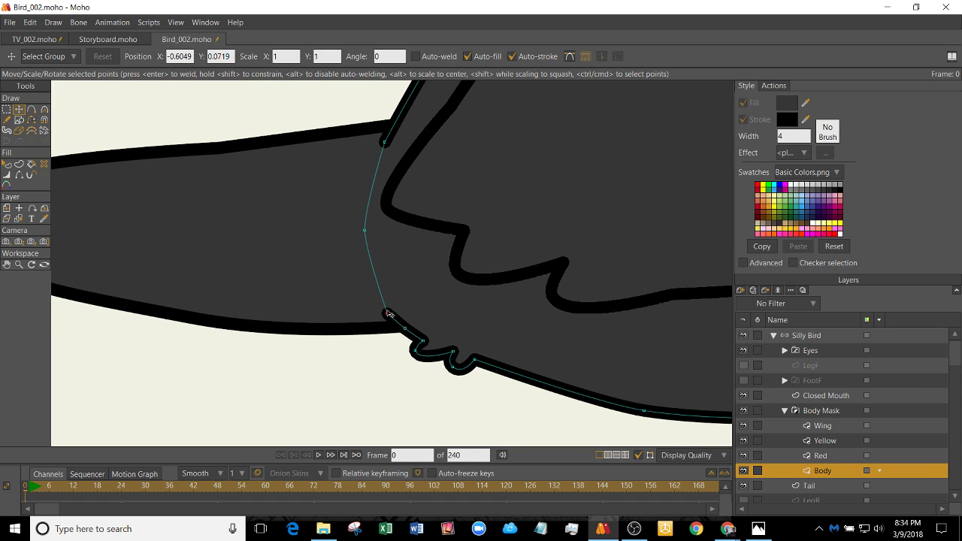
left_click(403, 327)
key("c")
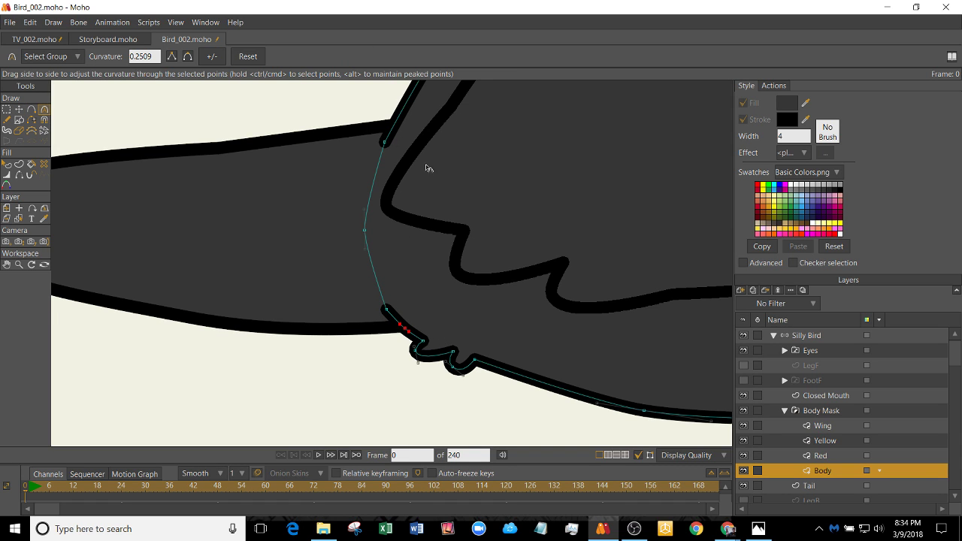
scroll(425, 167, "down", 5)
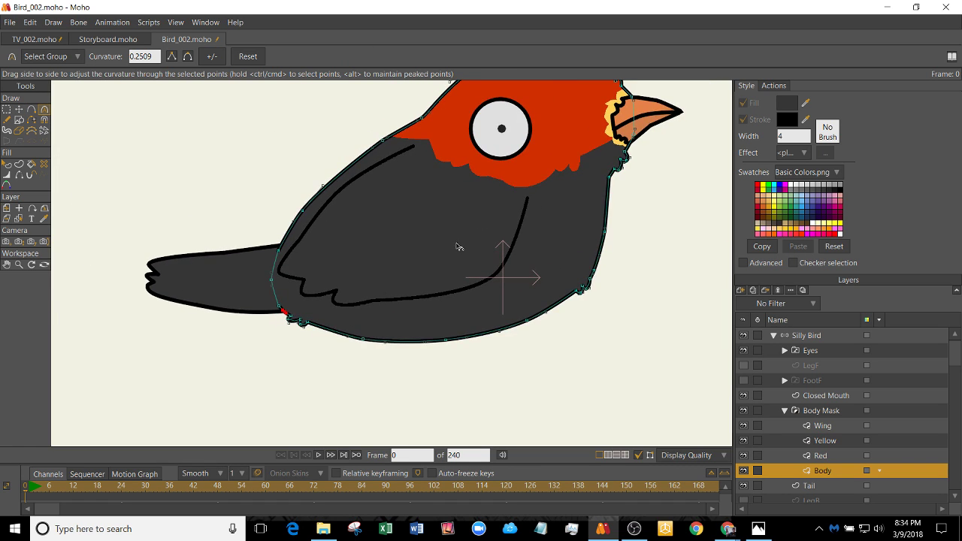
- Render a preview of the bird to check the joint between body and tail, and close it
left_click_drag(515, 209, 430, 304)
scroll(326, 301, "down", 3)
left_click_drag(319, 338, 390, 284)
scroll(351, 304, "up", 2)
key("ctrl+r")
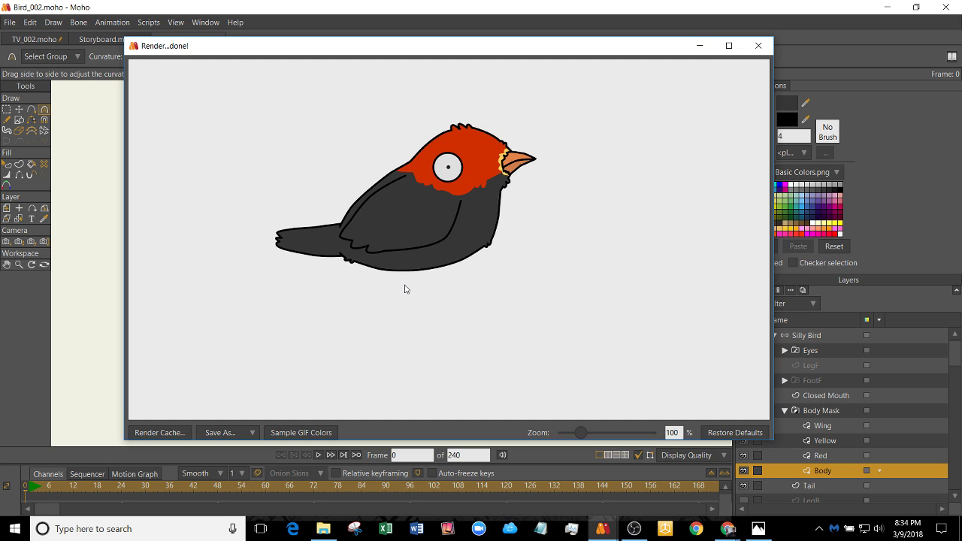
left_click(758, 46)
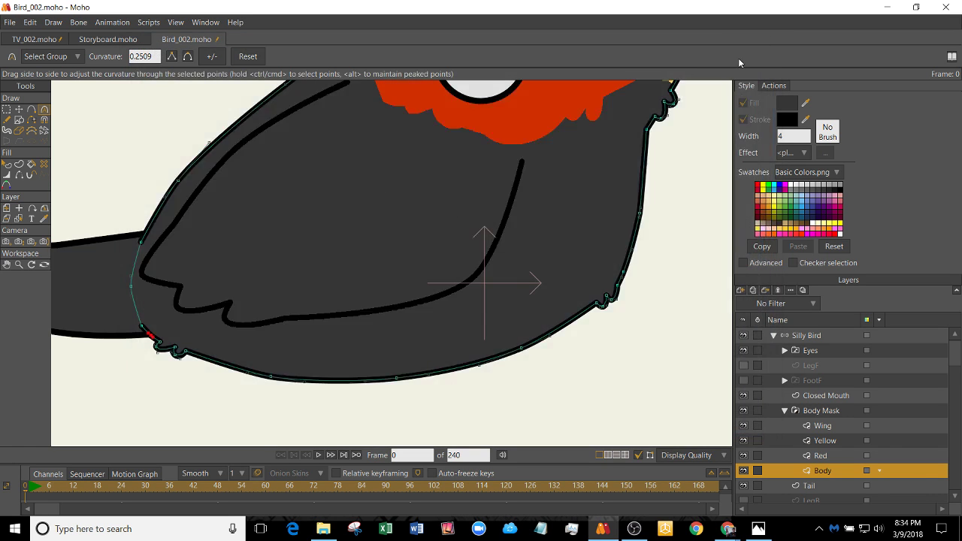
- Select the Wing layer and move the points of its rear feather notches and middle feather tip for deeper, longer feathers
scroll(347, 281, "up", 3)
left_click_drag(191, 305, 410, 284)
right_click(388, 306, "alt")
key("t")
left_click_drag(369, 331, 366, 292)
left_click_drag(302, 307, 275, 290)
left_click_drag(279, 264, 324, 264)
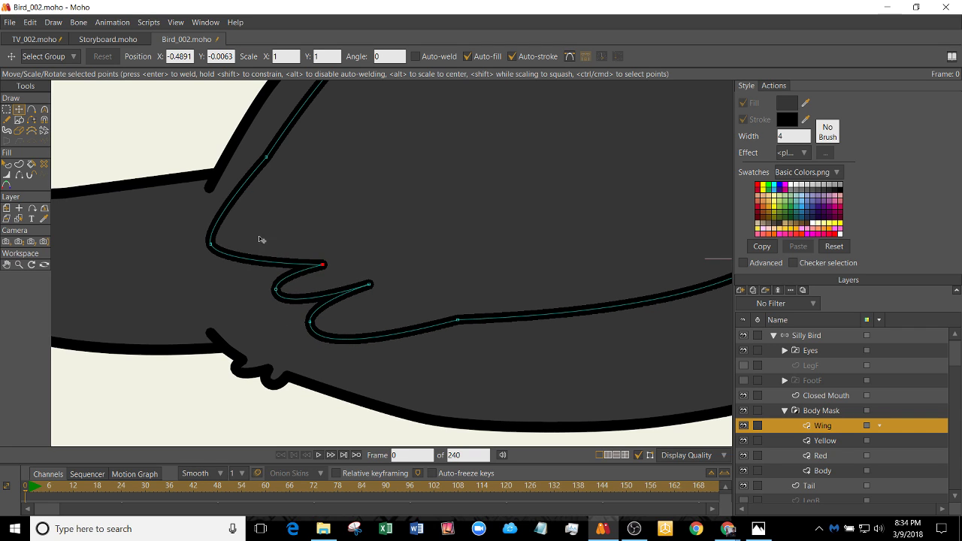
- Raise the notch under the wing's uppermost feather and reposition that feather's tip for a rounder end
left_click_drag(211, 243, 318, 243)
key("ctrl+z")
key("ctrl+z")
left_click_drag(218, 233, 352, 347)
key("c")
key("t")
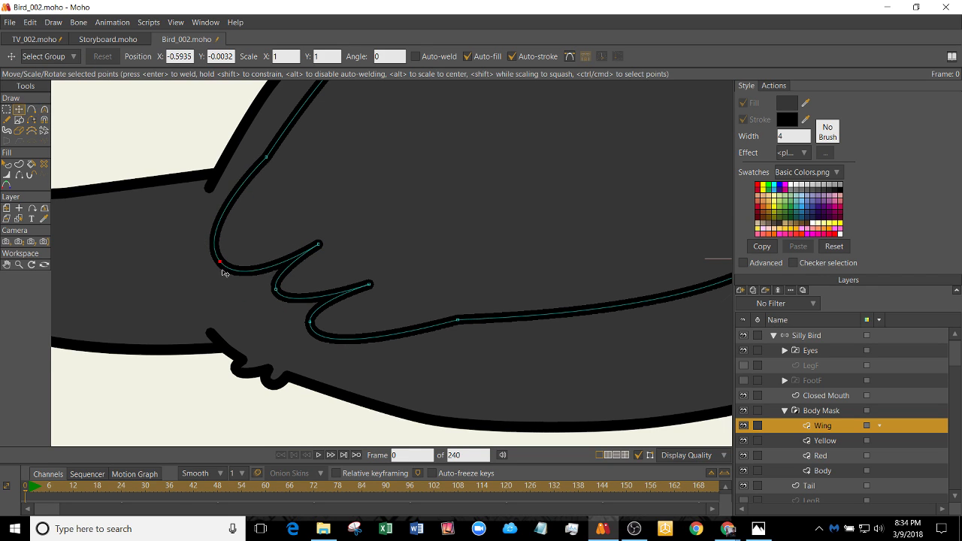
left_click_drag(223, 271, 258, 209)
scroll(368, 240, "down", 3)
scroll(400, 370, "up", 3)
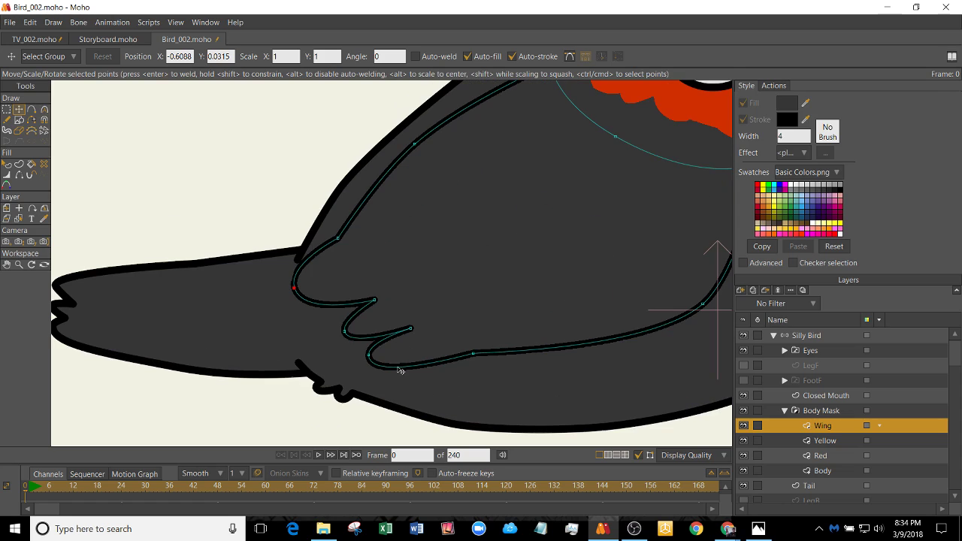
- Shift the wing's middle feather tip, its uppermost feather tip and the edge point just above it toward the tail joint
left_click_drag(345, 331, 340, 321)
left_click_drag(294, 288, 288, 261)
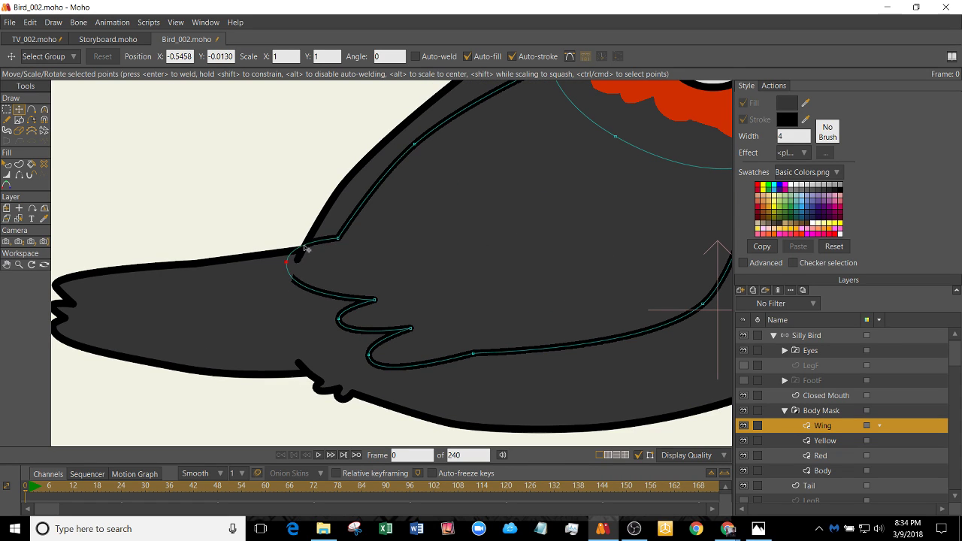
left_click_drag(331, 234, 332, 235)
mouse_move(286, 264)
left_mouse_down()
mouse_move(316, 281)
mouse_move(303, 273)
mouse_move(275, 288)
mouse_move(272, 279)
mouse_move(318, 275)
mouse_move(276, 282)
mouse_move(313, 276)
mouse_move(298, 275)
left_mouse_up()
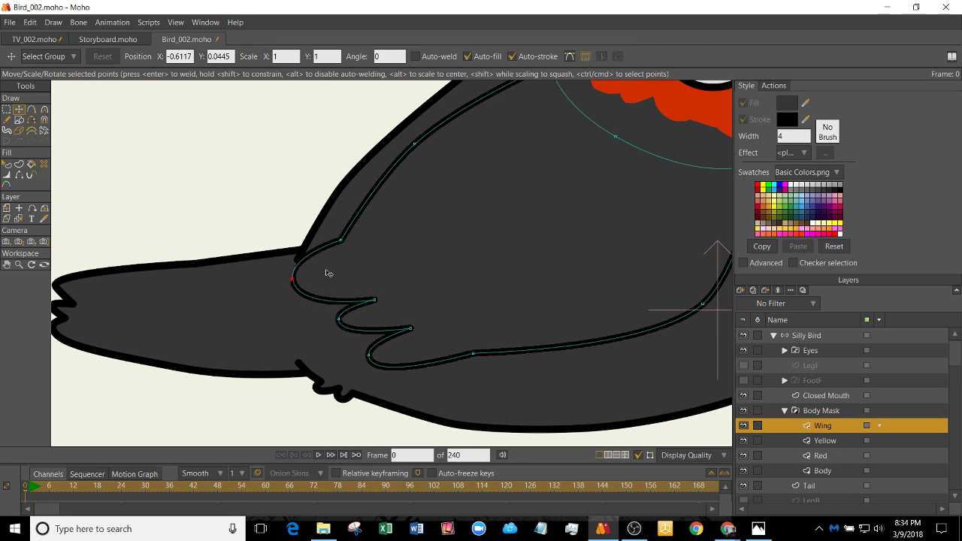
- Turn off masking for the Wing layer and test it by pulling the wing tip beyond the body, undoing the pull
right_click(824, 432)
left_click(314, 306)
left_click_drag(304, 287, 202, 248)
key("ctrl+z")
- Try lowering the middle point of the wing's upper edge and nudging the point above its tip, and undo the moves
left_click(413, 144)
left_click_drag(419, 145, 436, 177)
left_click_drag(345, 241, 341, 238)
left_click_drag(438, 180, 436, 177)
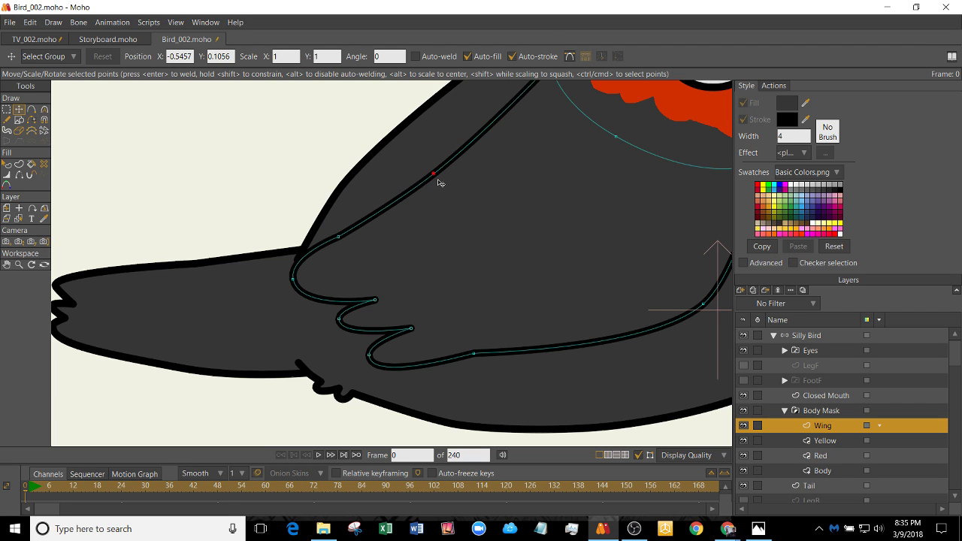
scroll(533, 272, "down", 4)
scroll(505, 264, "up", 3)
scroll(500, 273, "down", 2)
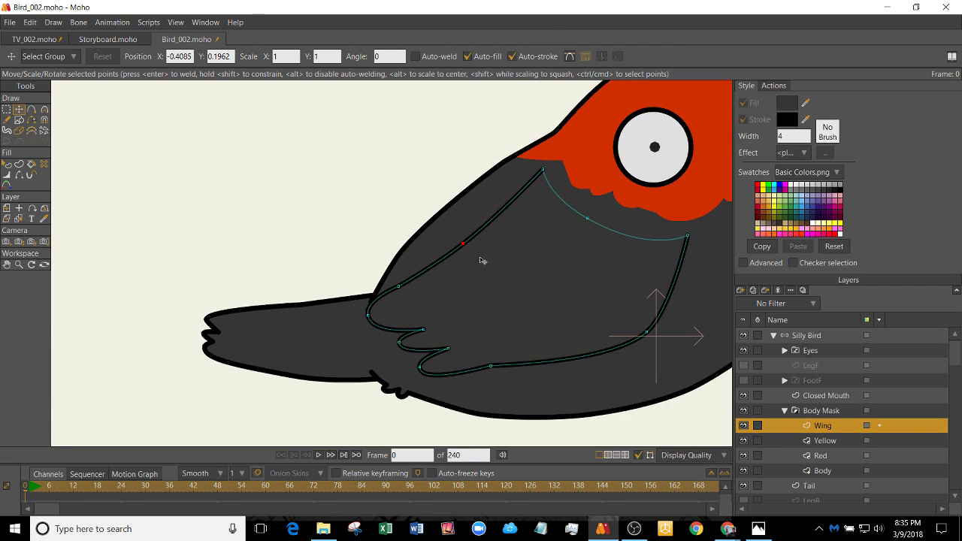
key("ctrl+z")
key("ctrl+z")
key("ctrl+z")
- Smooth the corner point above the wing's uppermost feather and move it and the feather tip slightly outward
scroll(414, 279, "up", 1)
scroll(401, 301, "up", 1)
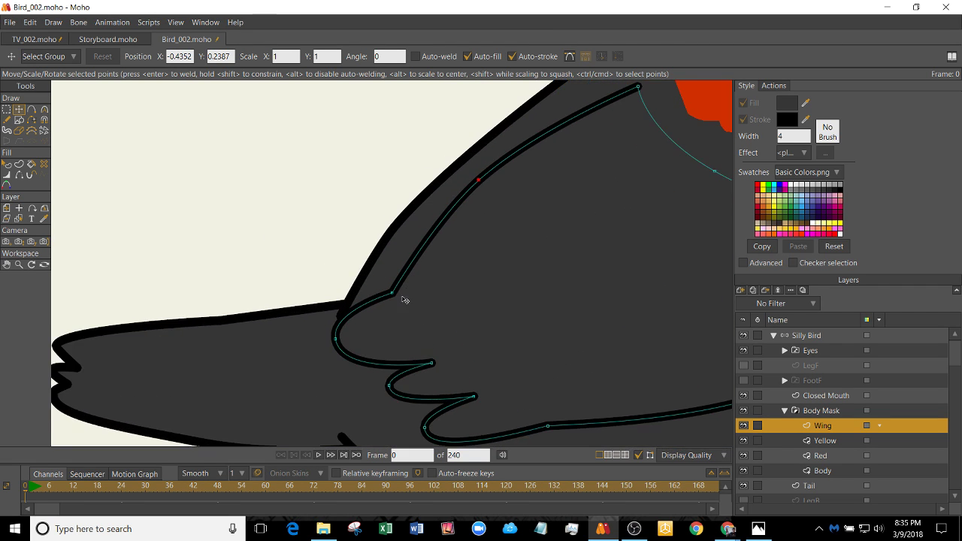
left_click(393, 294)
key("c")
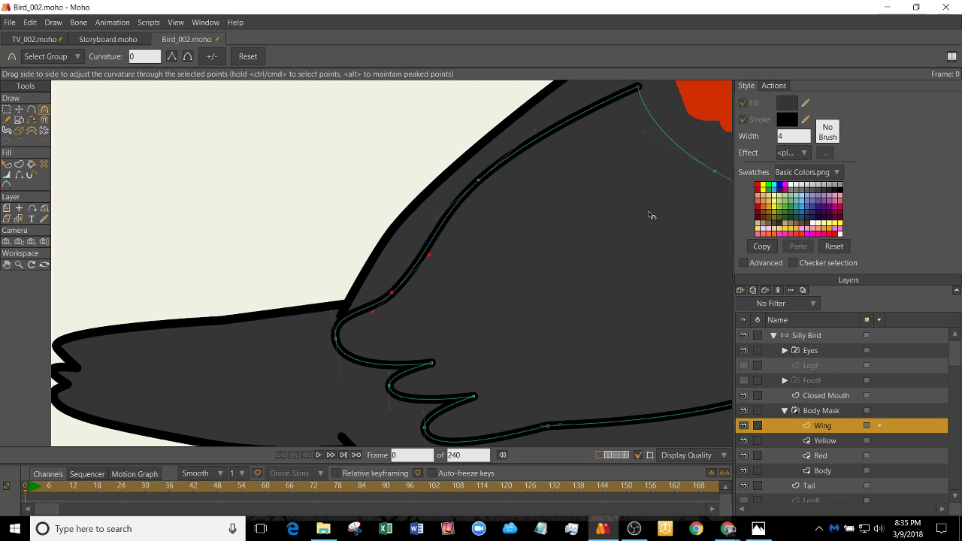
key("t")
left_click_drag(392, 294, 390, 290)
left_click_drag(336, 339, 332, 332)
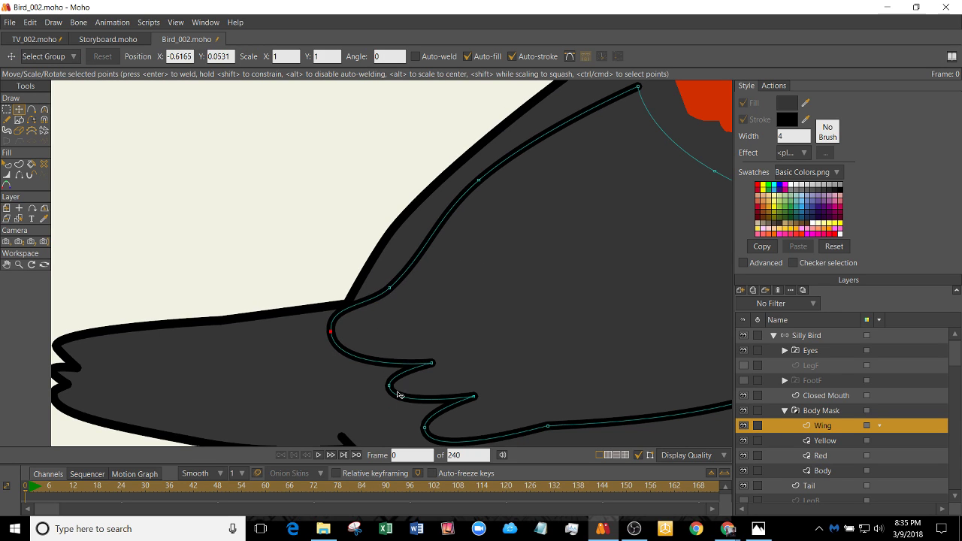
- Reposition the notches between the wing's rear feathers and the tips of the middle and lower feathers
left_click_drag(415, 376, 403, 358)
mouse_move(397, 395)
left_mouse_down()
mouse_move(379, 369)
mouse_move(386, 382)
left_mouse_up()
left_click_drag(426, 429, 419, 422)
left_click_drag(475, 397, 457, 387)
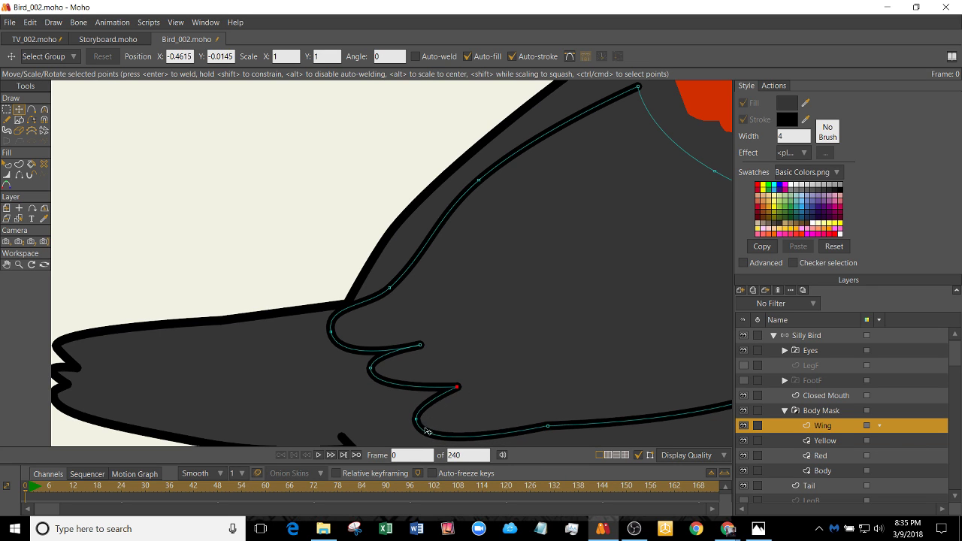
mouse_move(420, 422)
left_mouse_down()
mouse_move(397, 400)
mouse_move(422, 417)
left_mouse_up()
- Adjust the points along the wing's lower edge and front lower curve for a smoother underside
left_click_drag(548, 428, 530, 383)
scroll(526, 403, "down", 6)
scroll(526, 387, "up", 3)
left_click_drag(442, 393, 445, 402)
left_click_drag(607, 367, 609, 370)
scroll(316, 323, "up", 2)
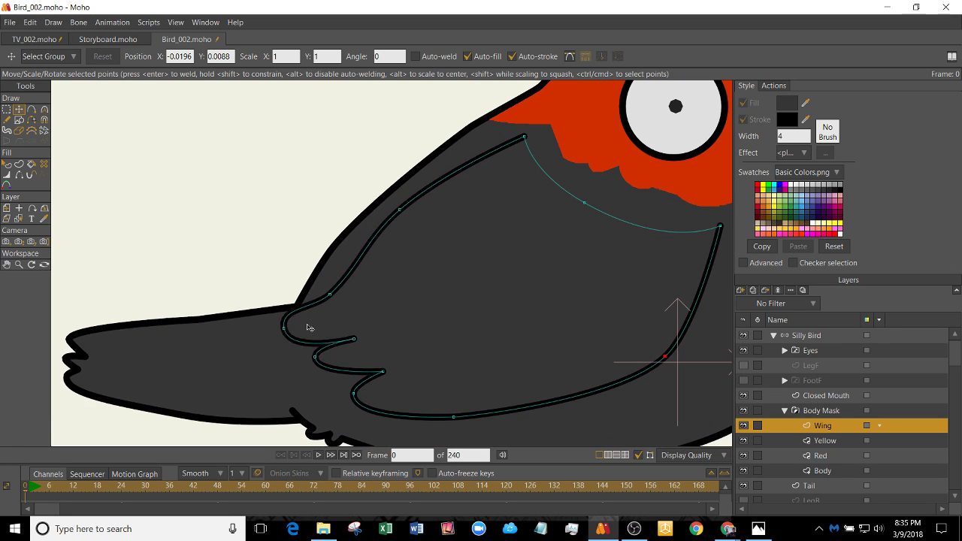
- Adjust the curvature of the wing's upper and middle feather tips and of the edge point above them
key("c")
left_click_drag(283, 330, 241, 324)
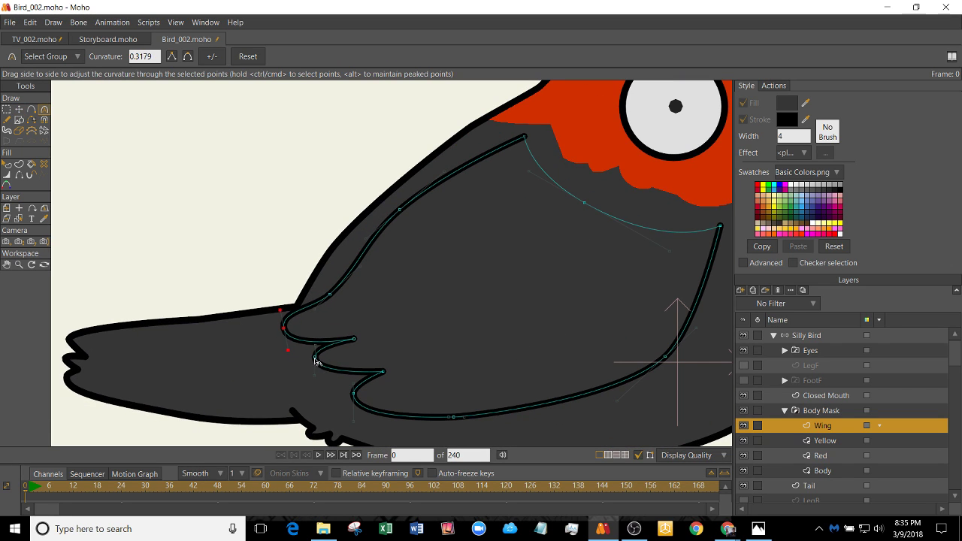
left_click_drag(315, 358, 277, 357)
left_click_drag(332, 293, 312, 282)
- Render a preview of the bird with the reshaped wing and close it
scroll(376, 301, "down", 2)
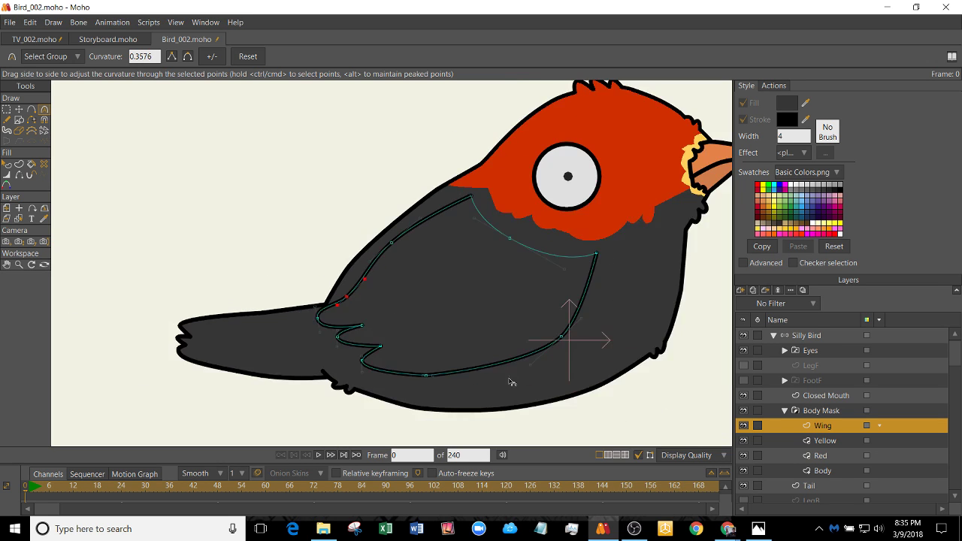
key("ctrl+r")
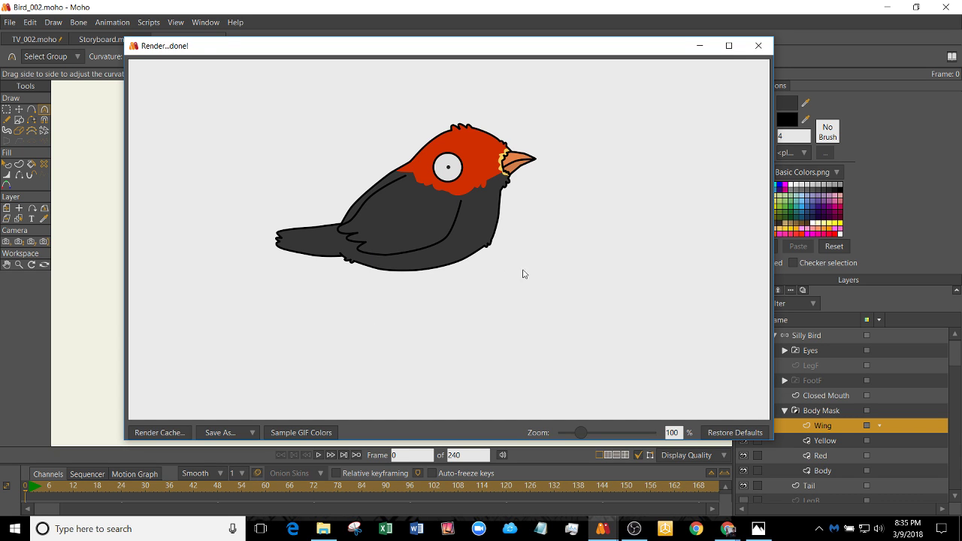
left_click(759, 46)
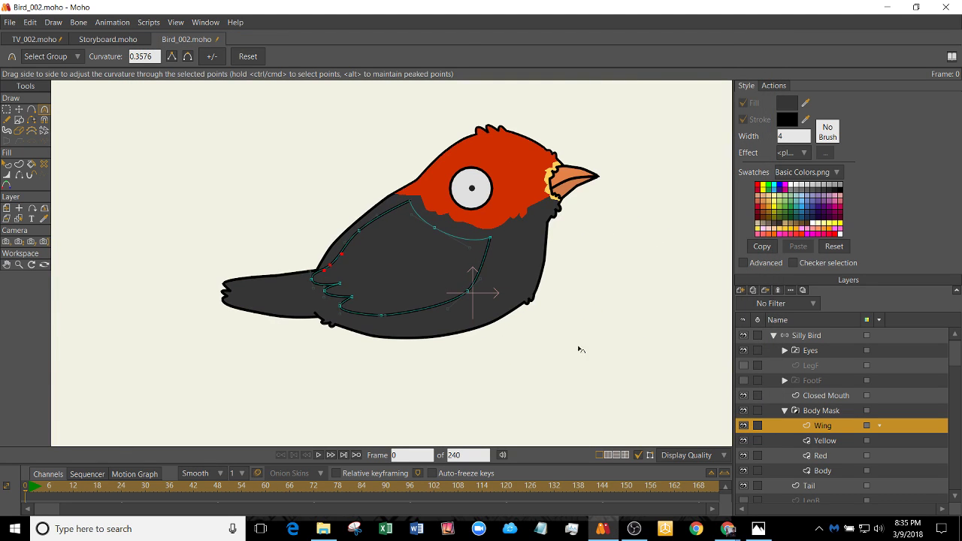
- Collapse the Body Mask group and make the LegB, FootB, FootF and LegF layers visible
left_click(787, 412)
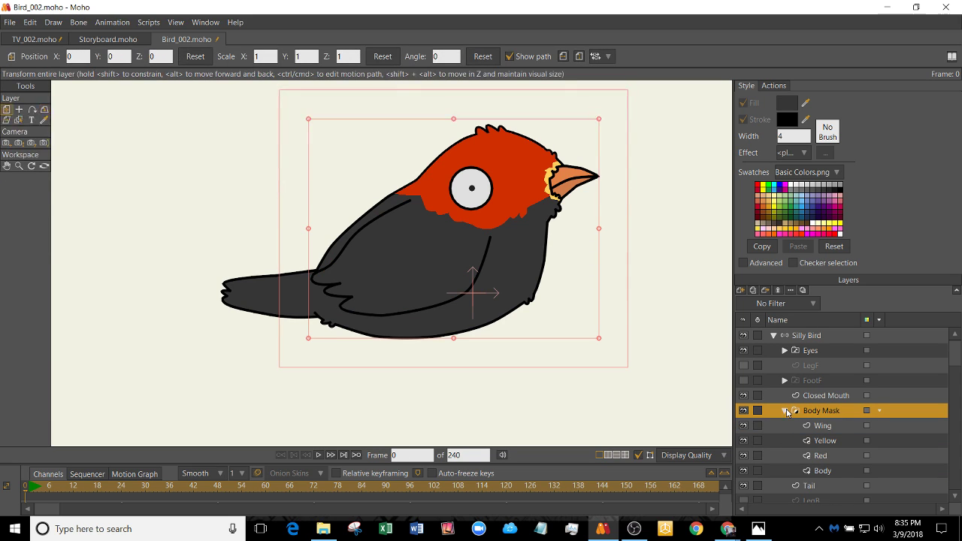
left_click(784, 381)
left_click(784, 381)
left_click(785, 410)
scroll(835, 425, "down", 1)
left_click(825, 425)
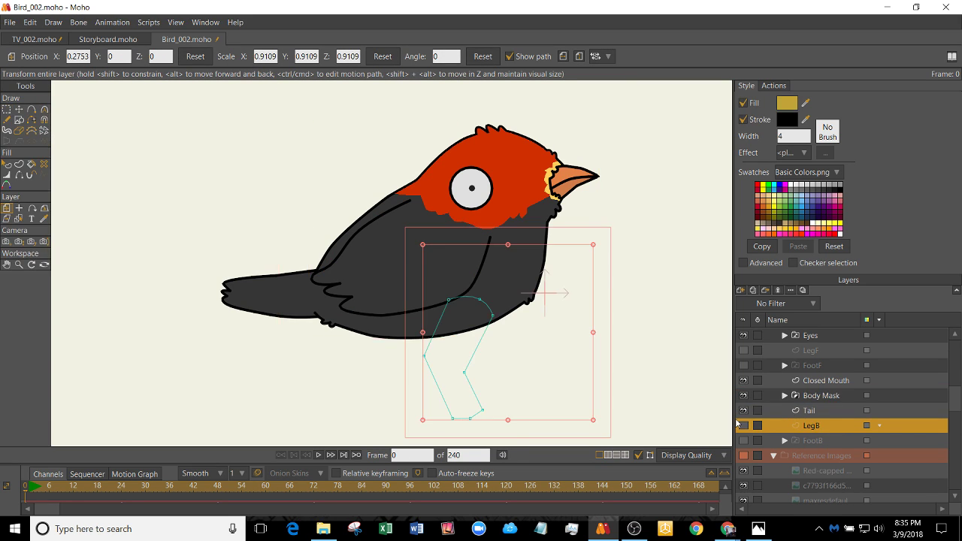
left_click(743, 426)
left_click(744, 441)
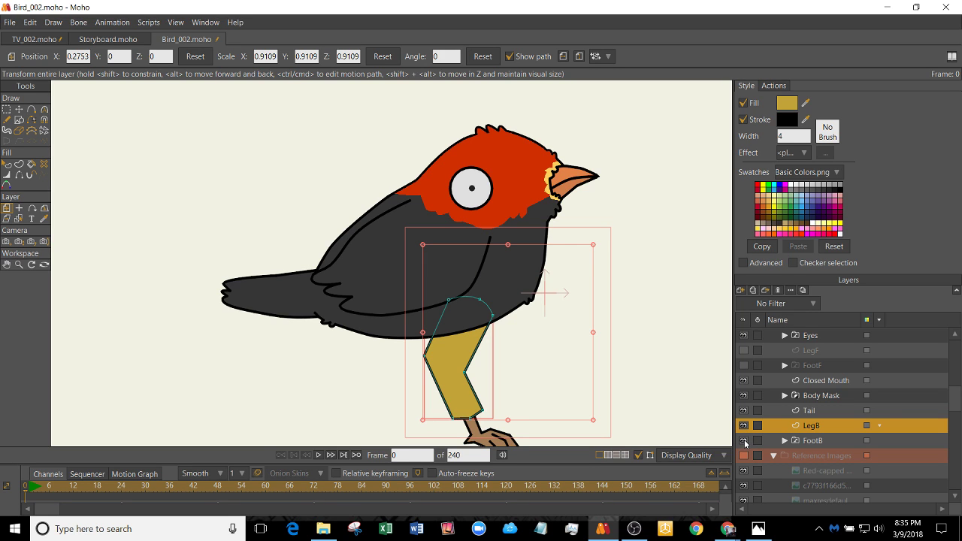
left_click(743, 366)
left_click(744, 350)
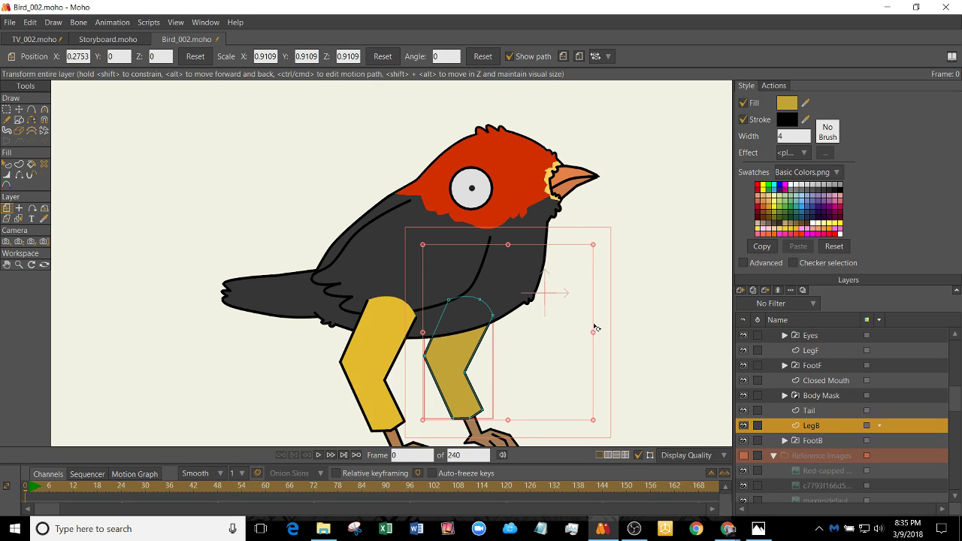
- Move the Wing layer out of the Body Mask group to just above LegF, and collapse the group
scroll(579, 327, "down", 3)
scroll(563, 338, "up", 3)
scroll(466, 339, "up", 2)
left_click_drag(427, 274, 448, 297)
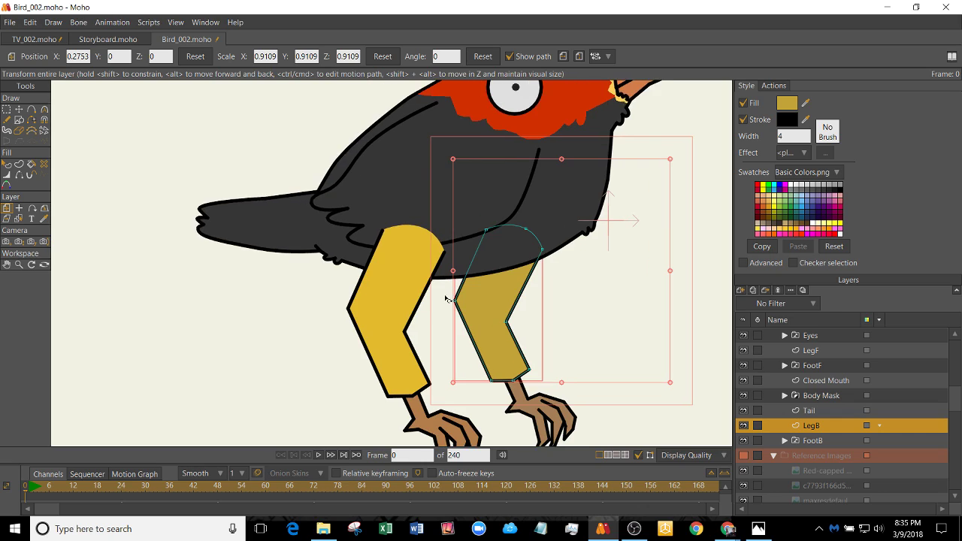
scroll(431, 293, "down", 1)
scroll(833, 421, "up", 1)
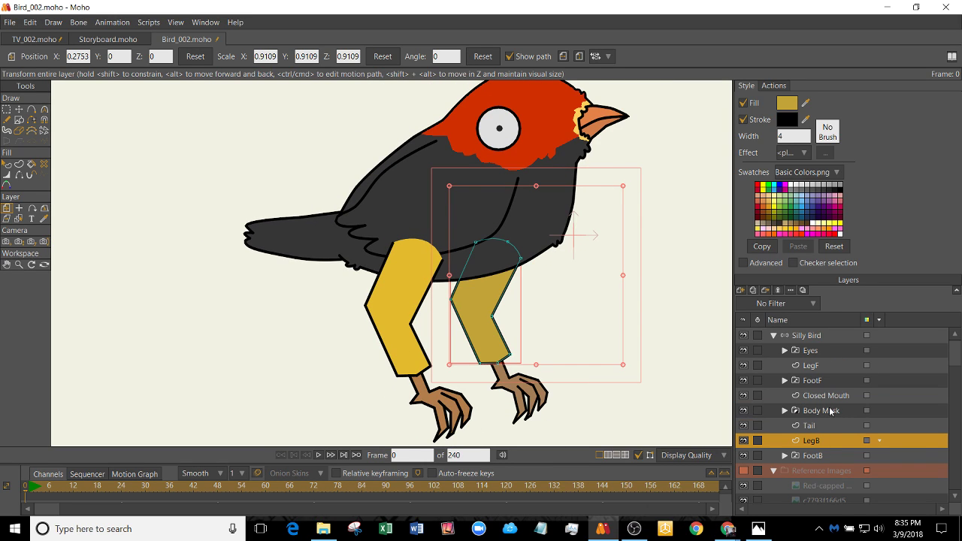
left_click(821, 413)
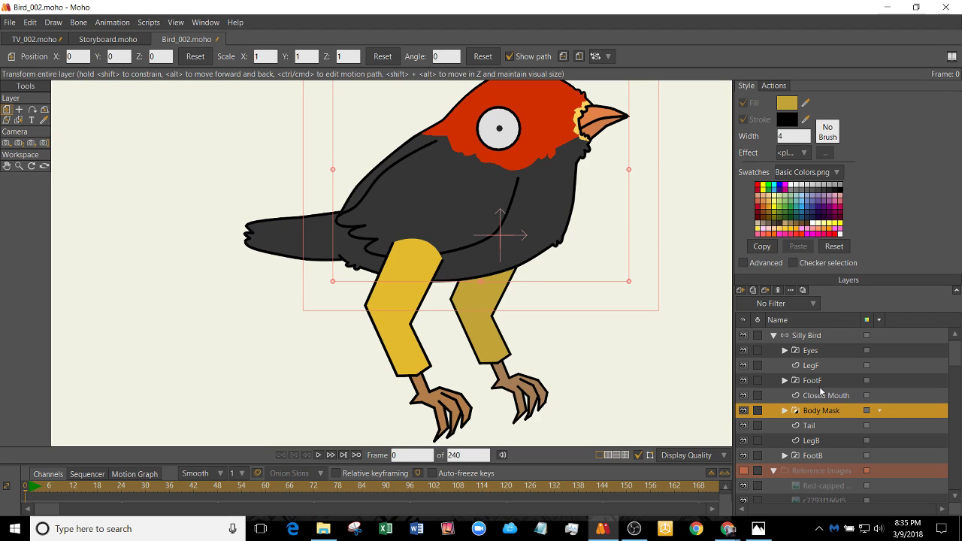
left_click(785, 411)
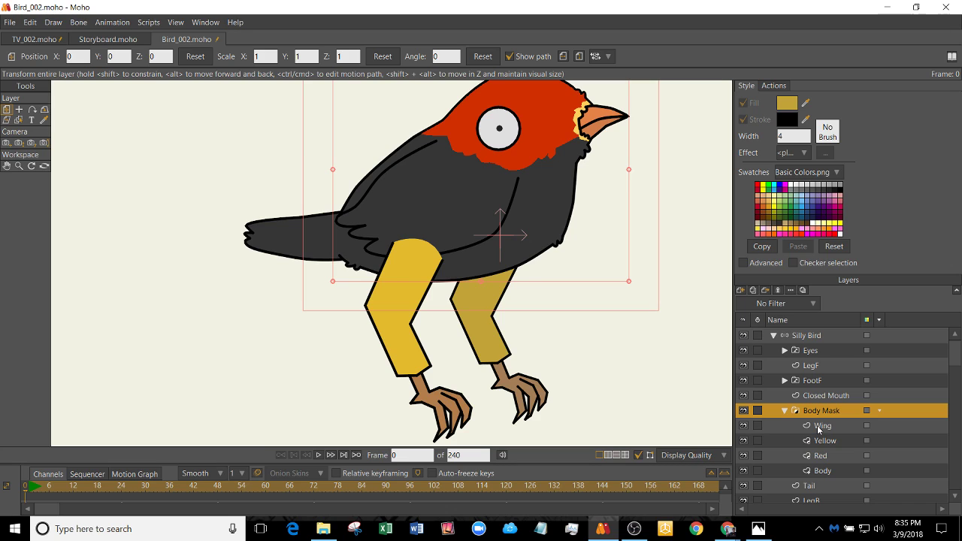
left_click_drag(816, 427, 830, 363)
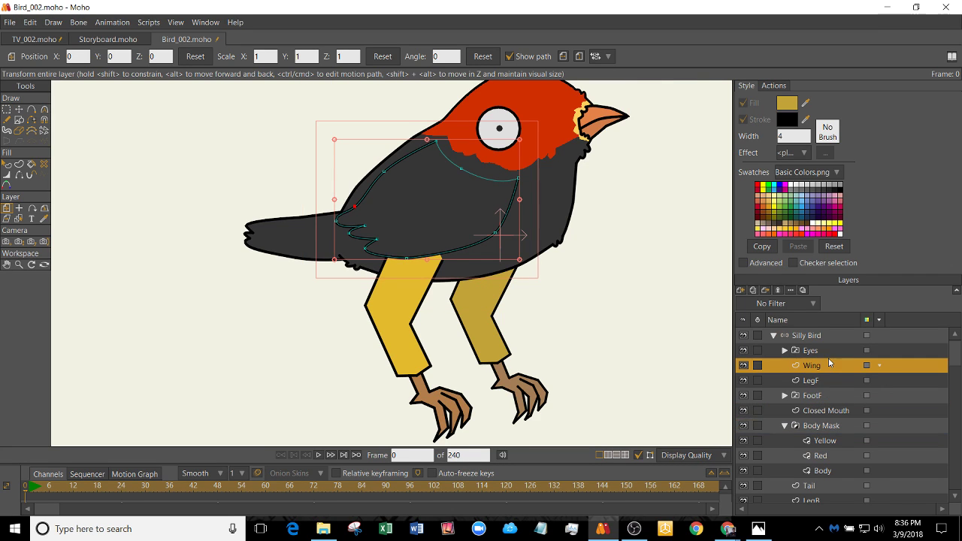
left_click(785, 427)
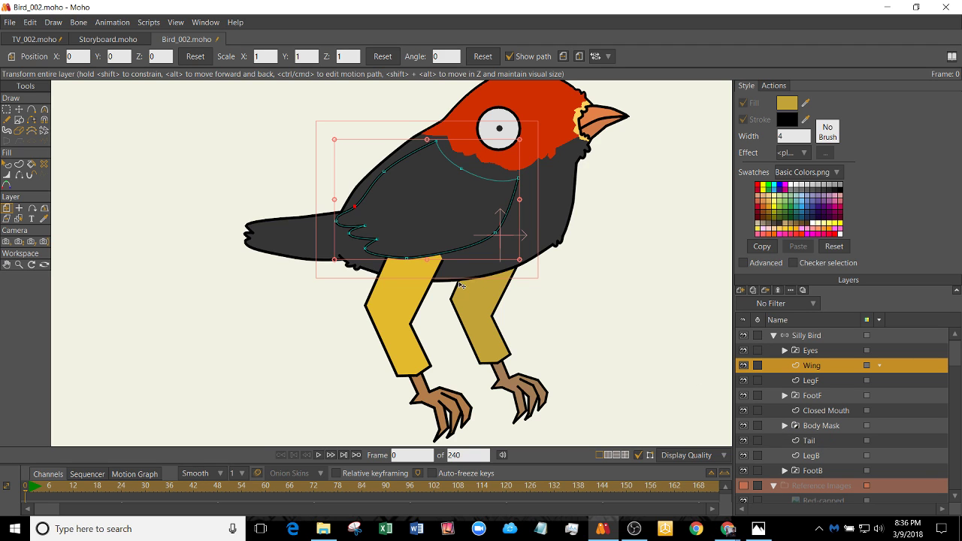
- Try scaling the Wing and LegF layers down together, and undo the scaling
scroll(432, 286, "up", 1)
scroll(440, 239, "down", 3)
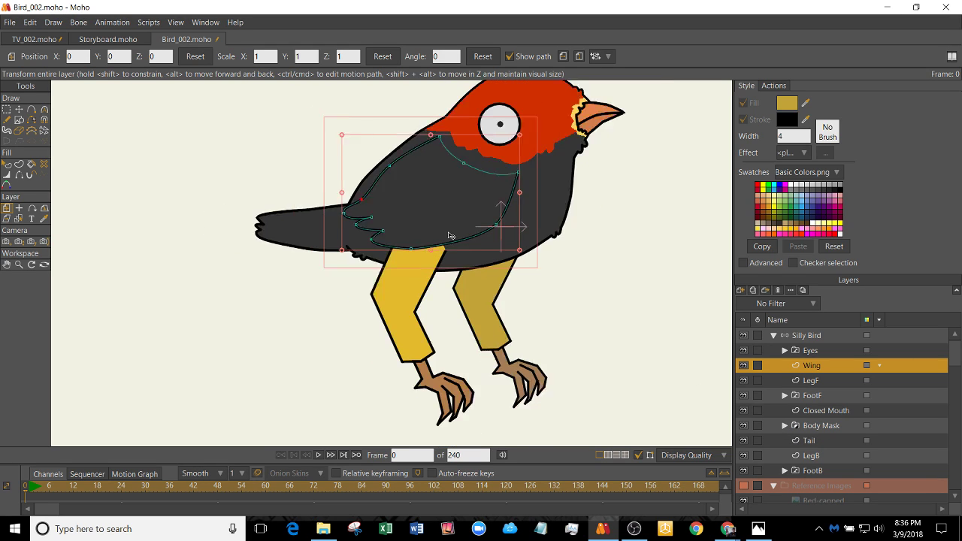
scroll(426, 279, "up", 1)
scroll(425, 278, "down", 1)
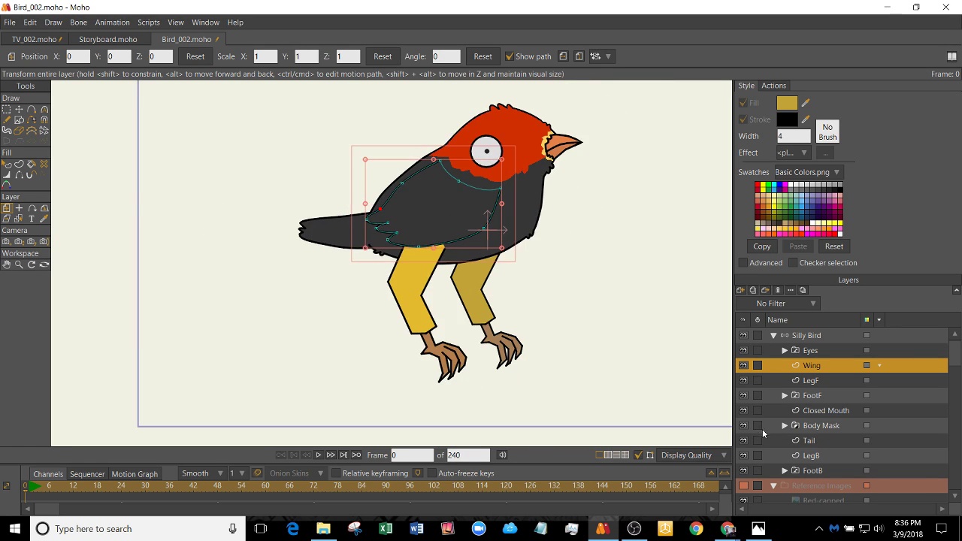
left_click(817, 381, "ctrl")
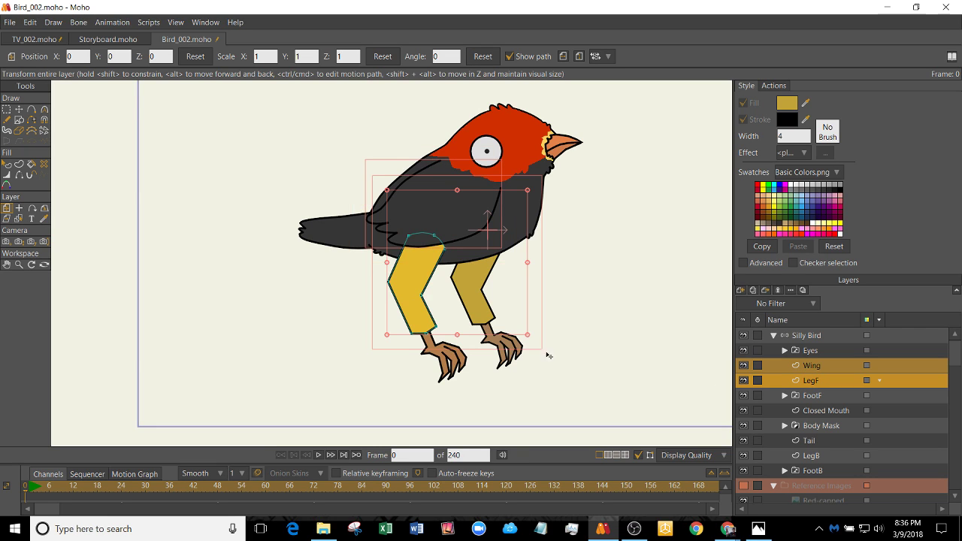
left_click_drag(528, 336, 506, 319)
key("ctrl+z")
- Select the LegF and FootF layers, try scaling the front leg and foot down together, and undo it
left_click(825, 388)
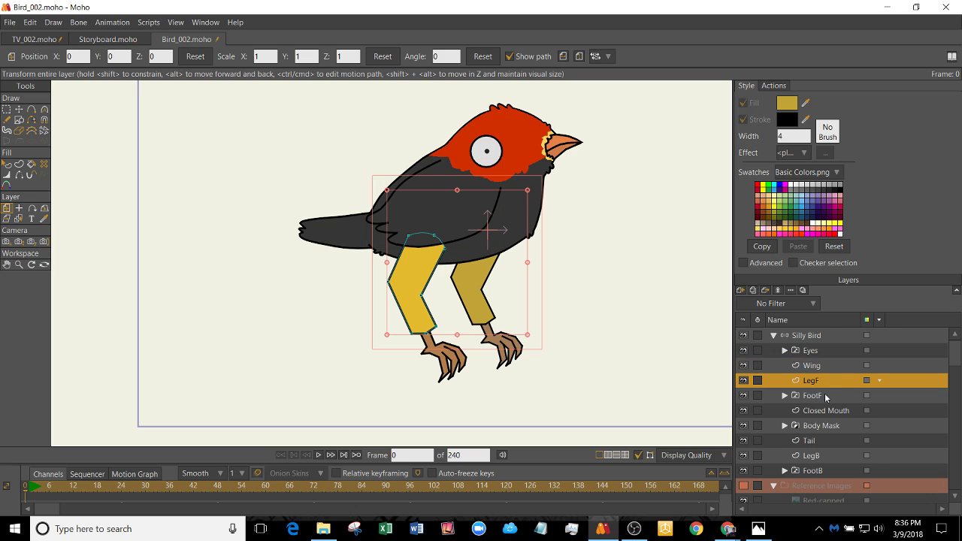
left_click(825, 394, "ctrl")
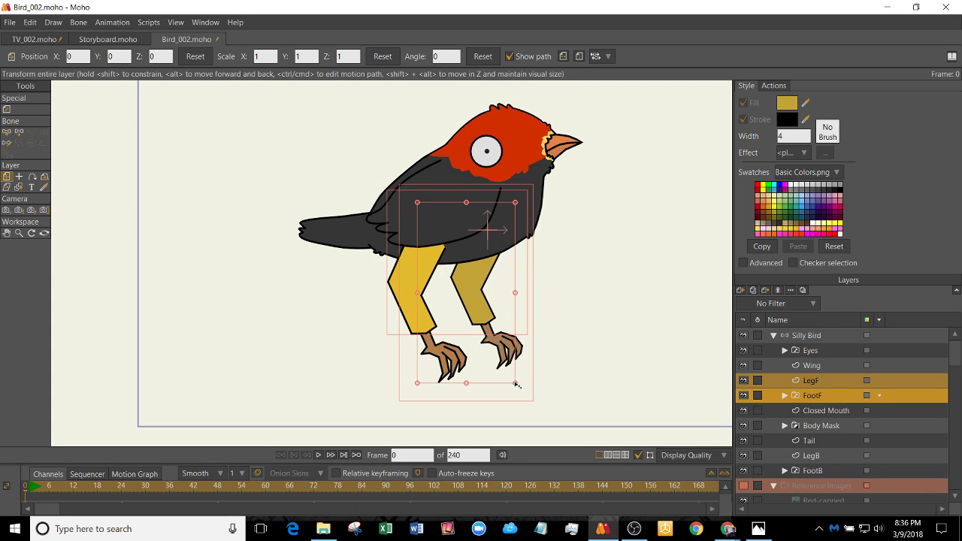
mouse_move(517, 385)
left_mouse_down()
mouse_move(502, 331)
mouse_move(506, 361)
mouse_move(526, 367)
mouse_move(499, 370)
mouse_move(505, 376)
left_mouse_up()
key("ctrl+z")
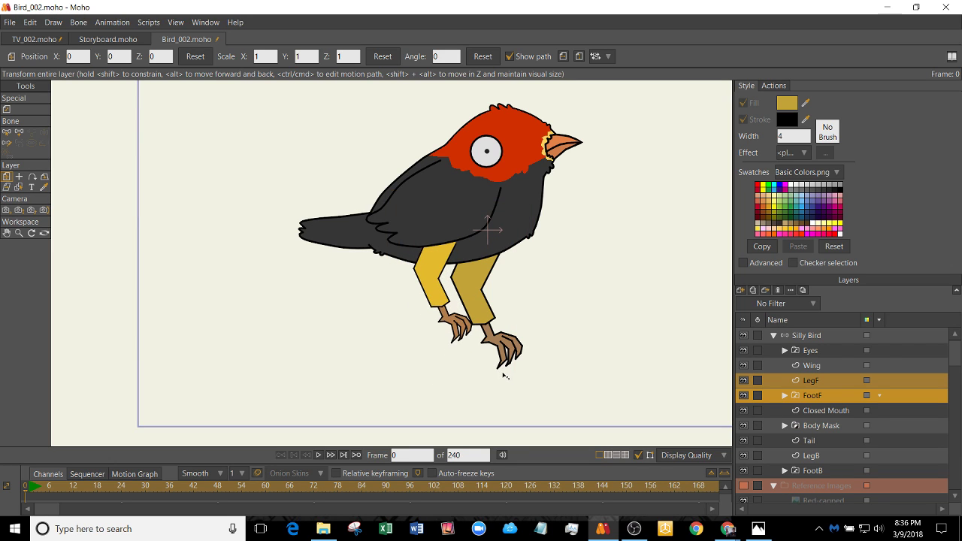
key("ctrl+z")
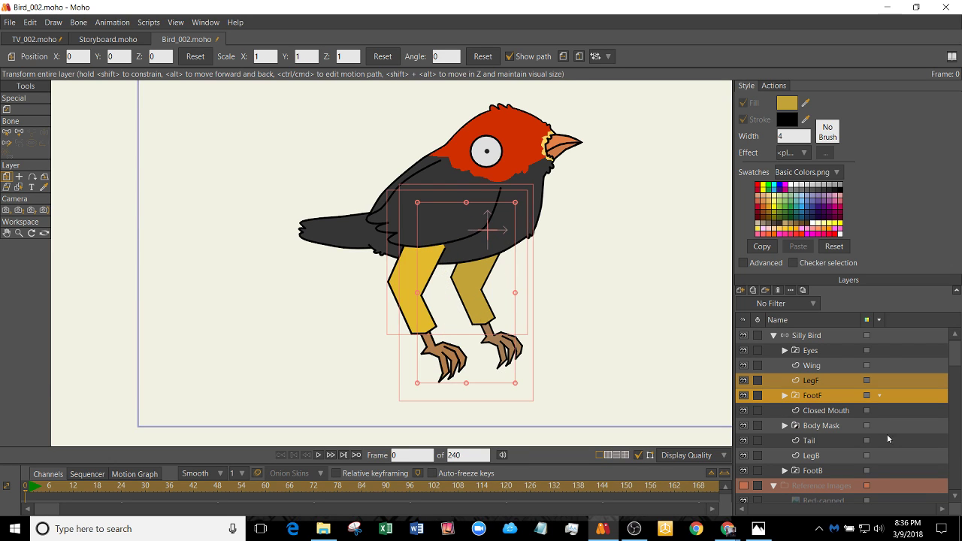
- Scale the LegF, FootF, LegB and FootB layers down together to about 65% of their size and reposition them under the body
scroll(872, 439, "down", 3)
scroll(827, 430, "up", 2)
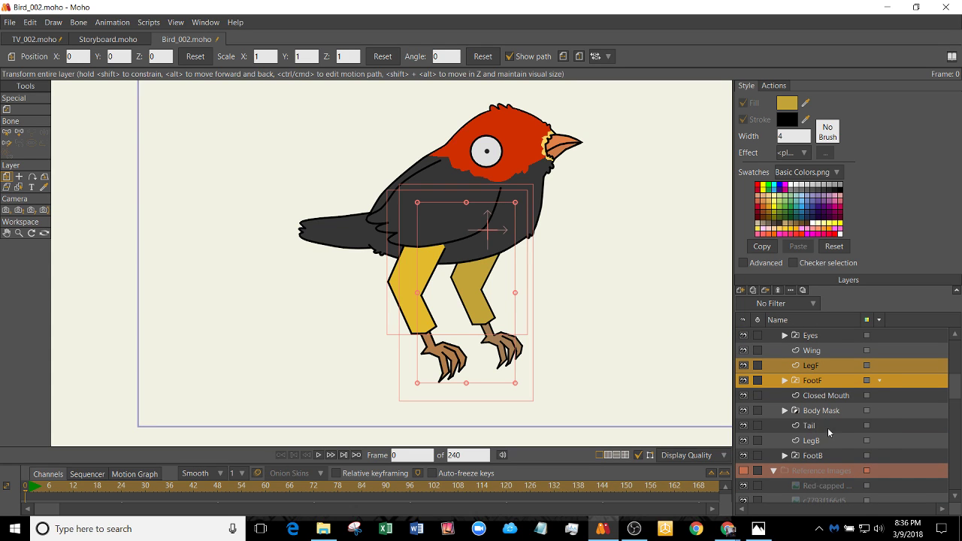
left_click(828, 428, "ctrl")
left_click(826, 442, "ctrl")
left_click_drag(580, 326, 563, 307)
key("ctrl+z")
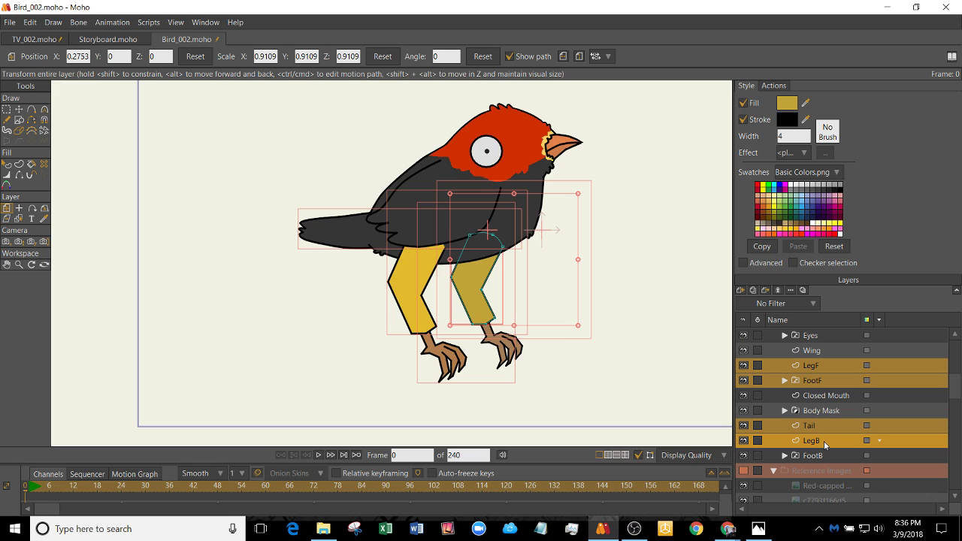
left_click(824, 428, "ctrl")
left_click(818, 455, "ctrl")
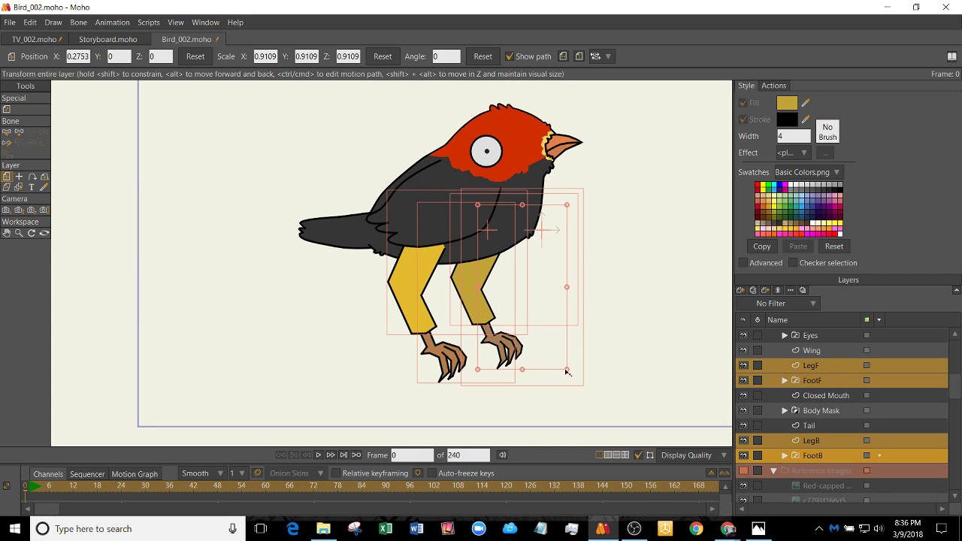
left_click_drag(567, 372, 550, 356)
mouse_move(501, 296)
left_mouse_down()
mouse_move(478, 319)
mouse_move(511, 302)
mouse_move(493, 324)
mouse_move(497, 309)
left_mouse_up()
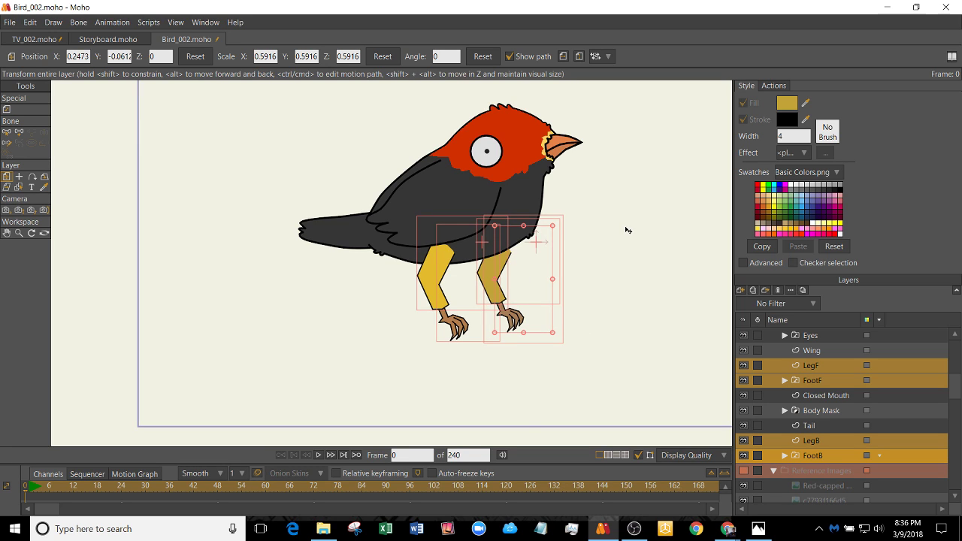
- Select the LegB and FootB layers and move the back leg and foot closer to the front leg
left_click(822, 412)
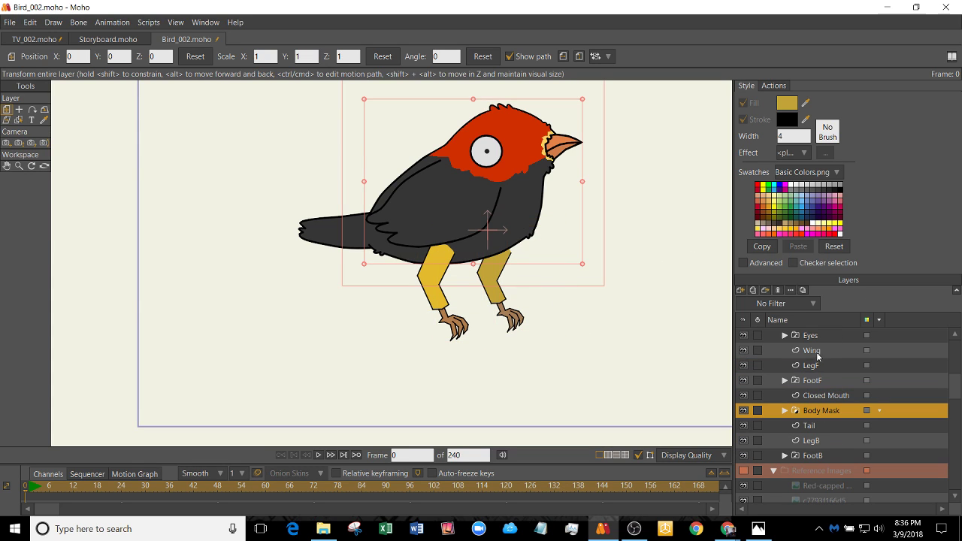
left_click(817, 354)
left_click(830, 454)
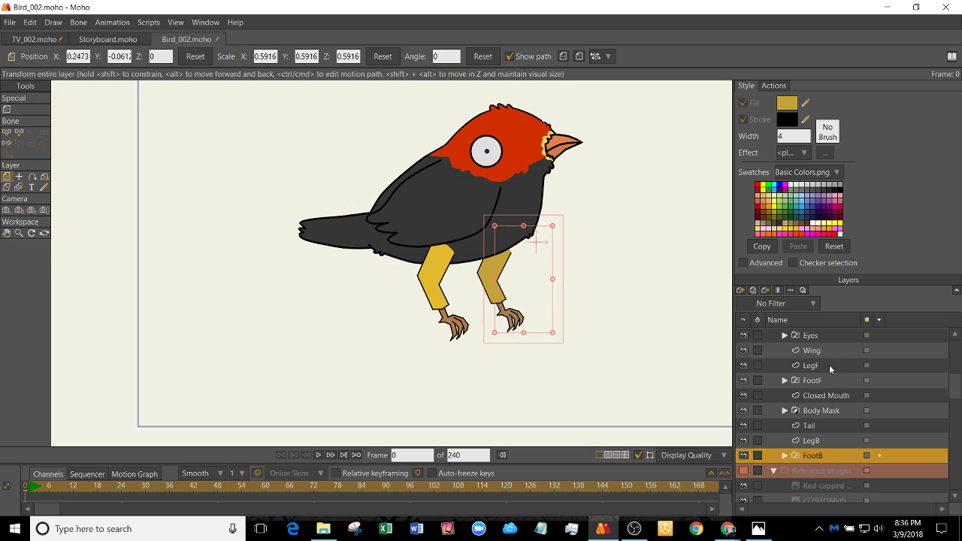
left_click(825, 366)
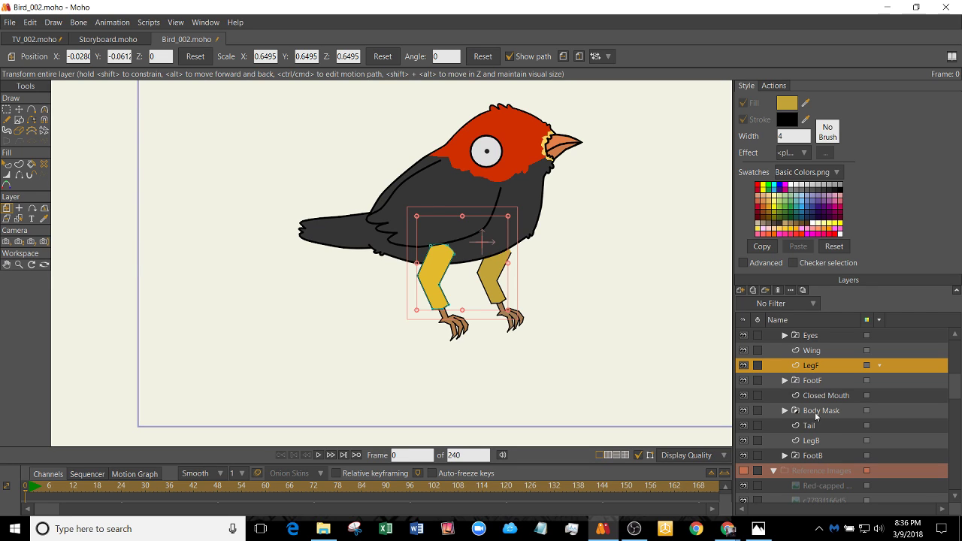
left_click(821, 441)
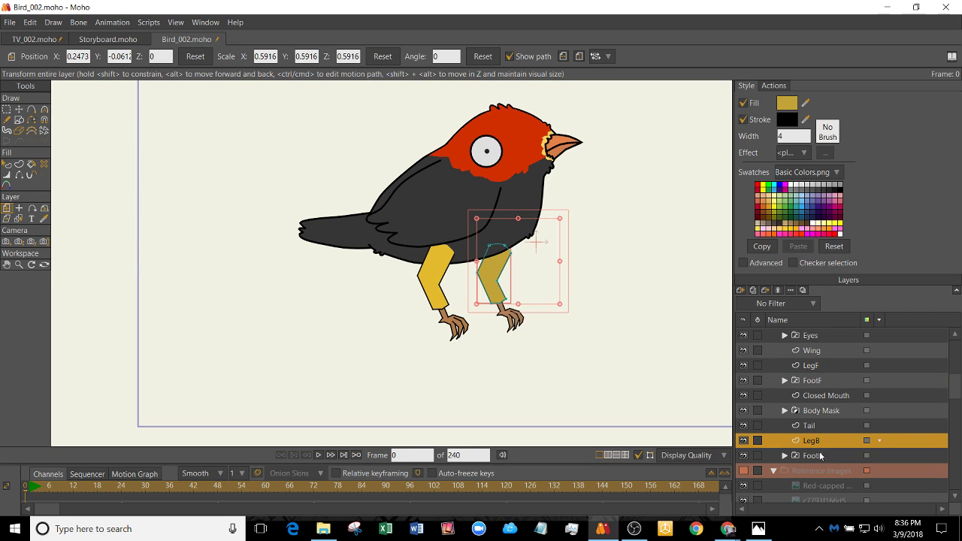
left_click(819, 455, "shift")
left_click_drag(530, 283, 498, 280)
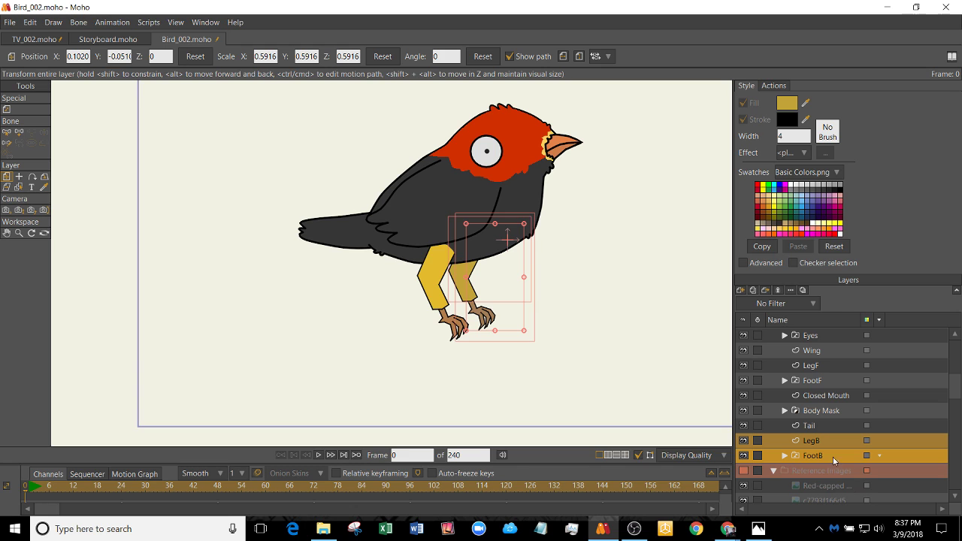
- Save the project as a new version named Bird_003 in the Assets folder
scroll(763, 347, "up", 1)
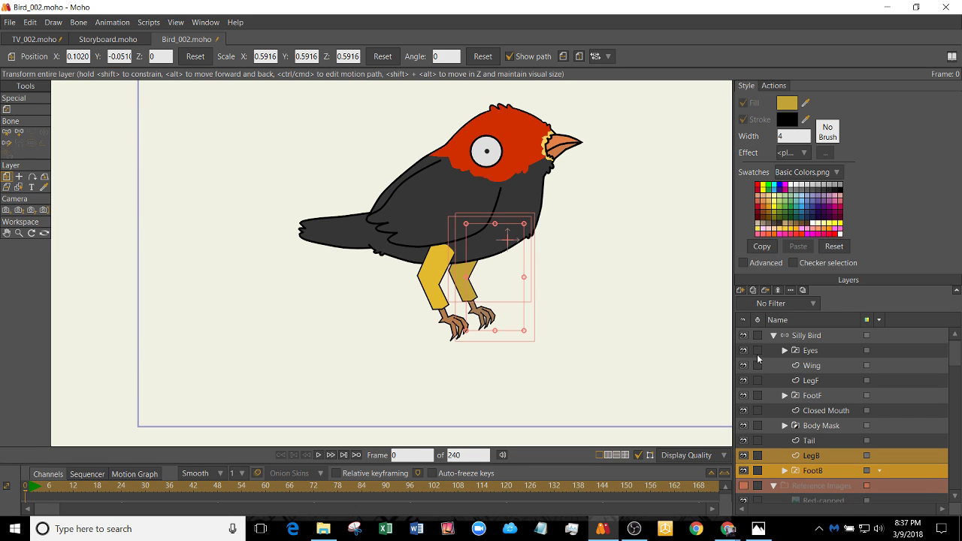
key("ctrl+shift+s")
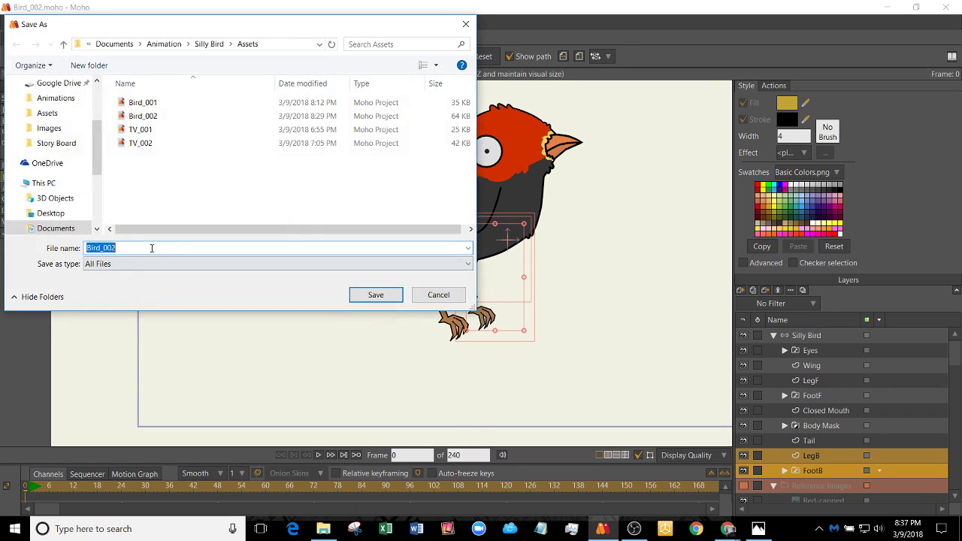
left_click(151, 248)
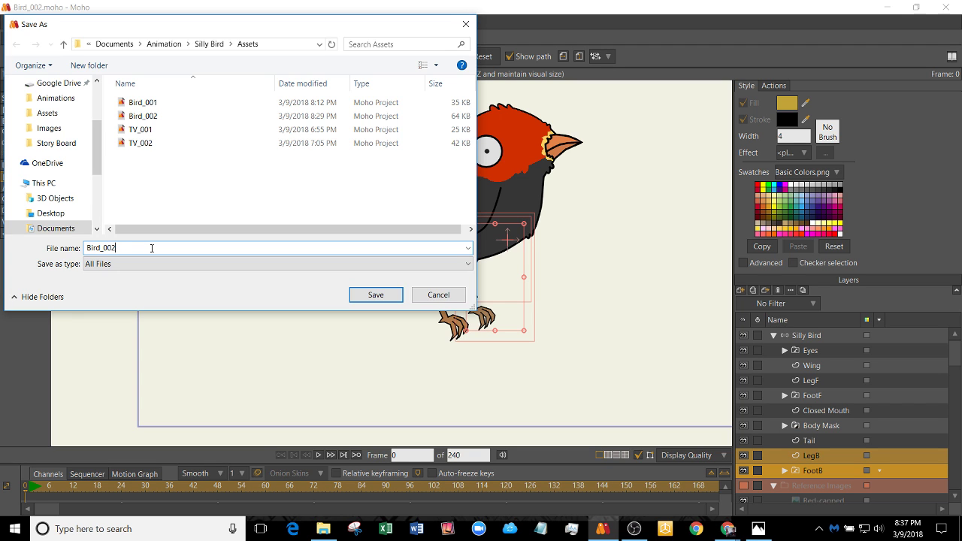
key("BackSpace")
type("3")
key("Return")
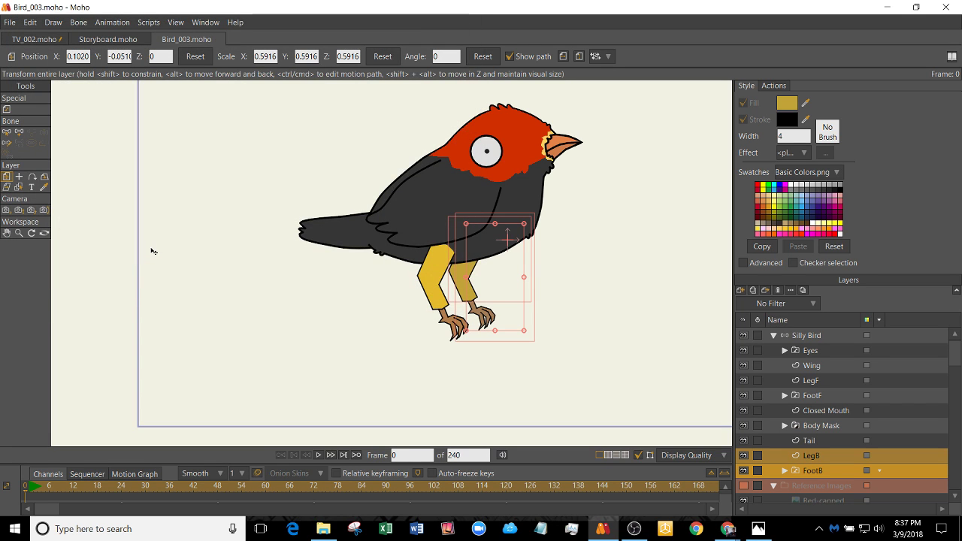
- Show the Reference Images group, hide its Red-capped photo, and briefly hide the Silly Bird group to view the next photo
scroll(861, 411, "down", 3)
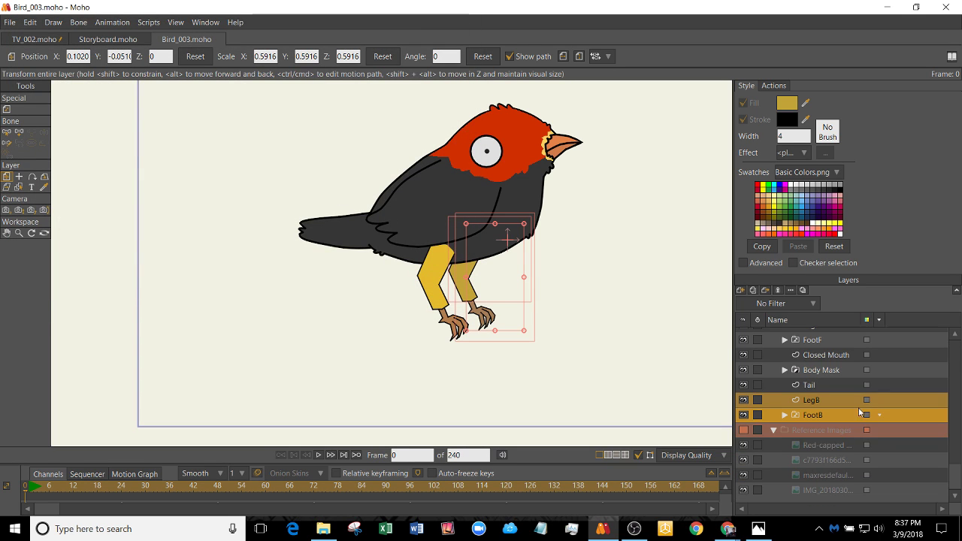
left_click(744, 430)
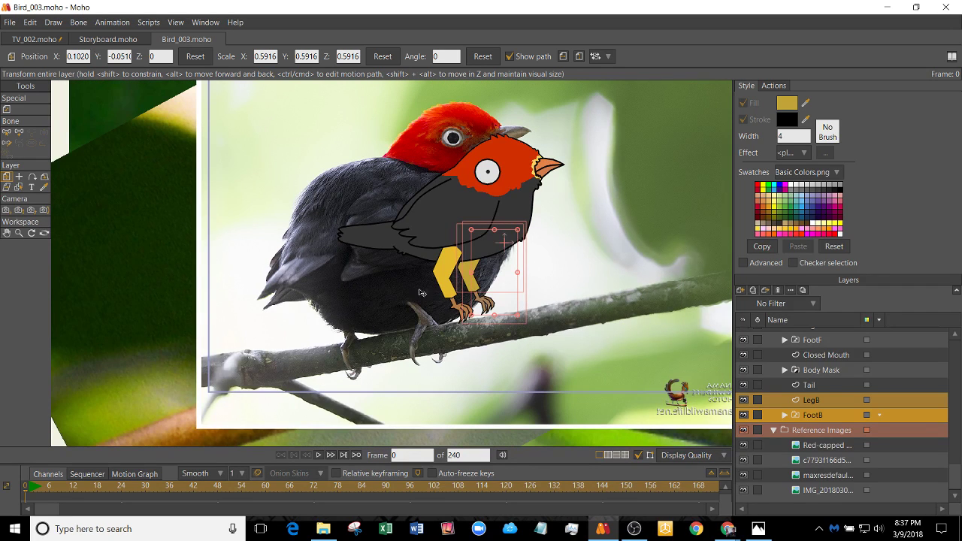
left_click(743, 445)
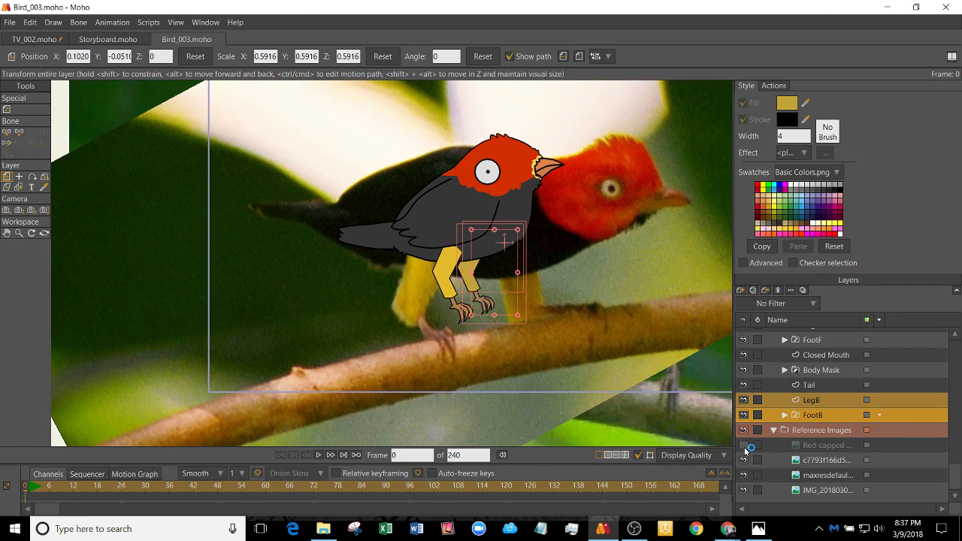
scroll(780, 387, "up", 3)
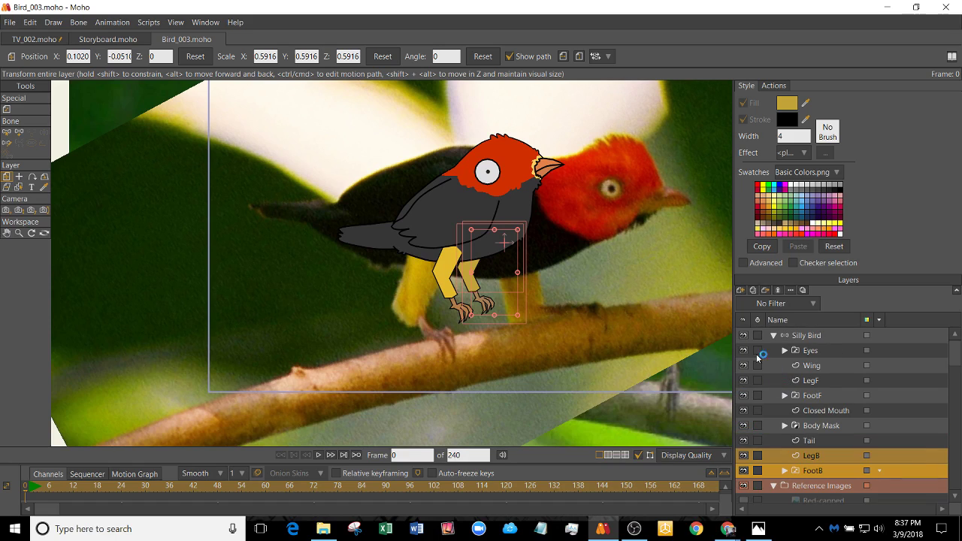
left_click(743, 335)
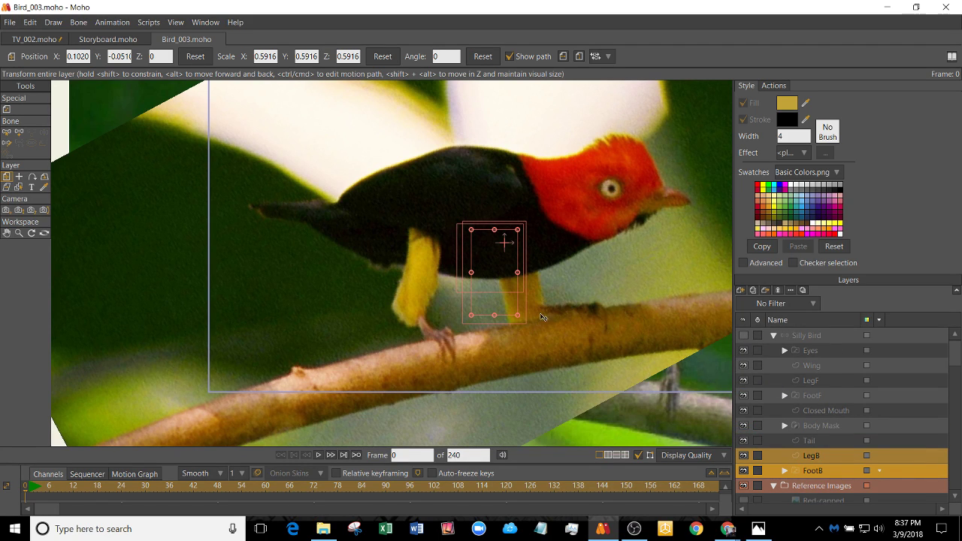
left_click(744, 336)
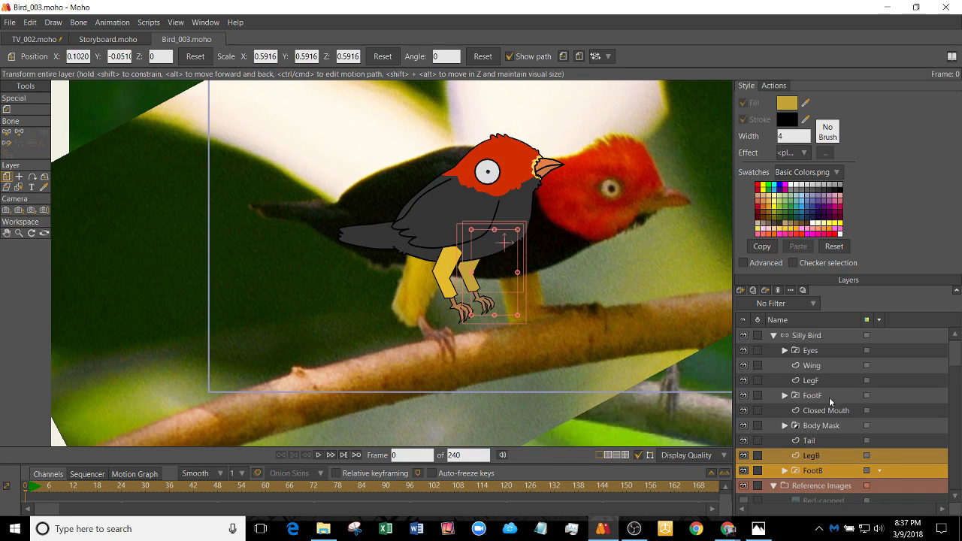
- Hide the c7793f166d5 reference photo and briefly hide the maxresdefault photo to check the sketch beneath it
scroll(829, 397, "down", 3)
left_click(744, 461)
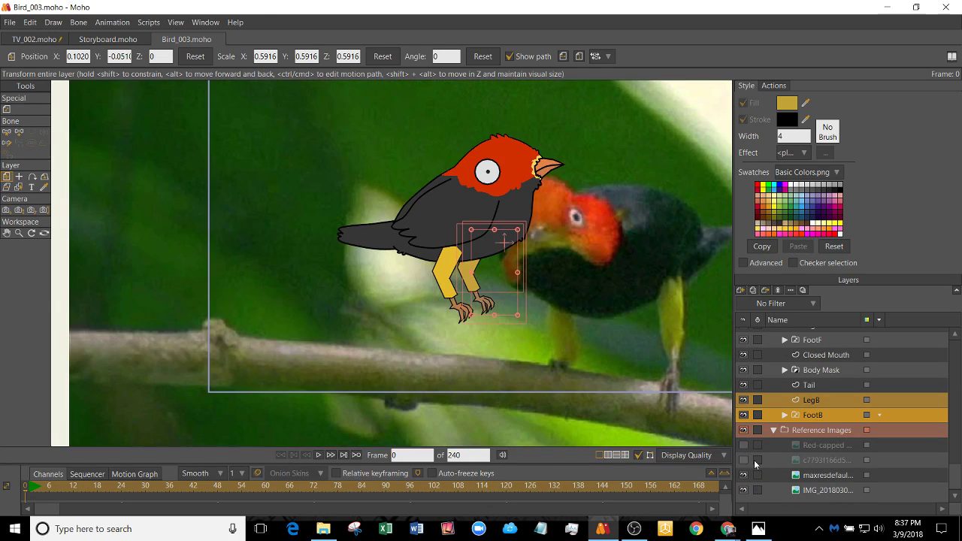
left_click(744, 475)
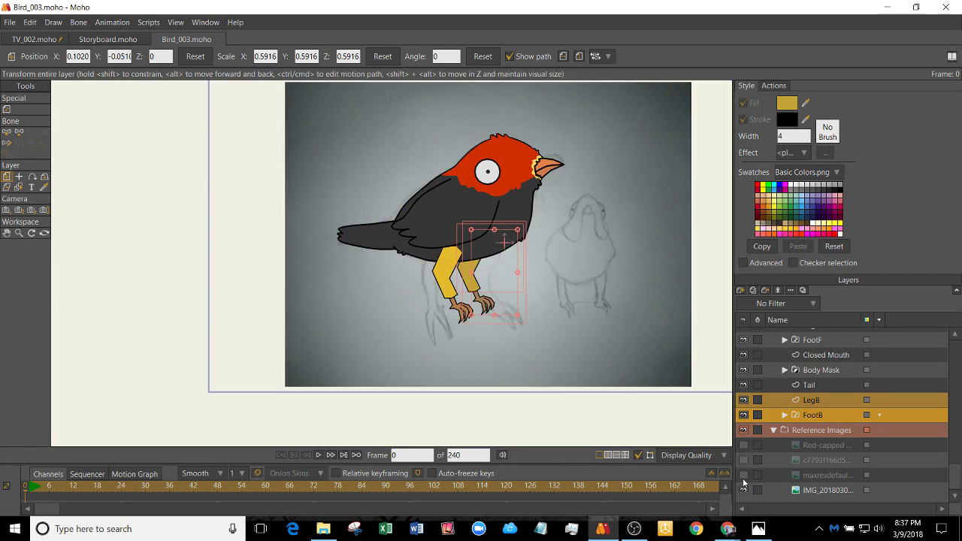
left_click(743, 476)
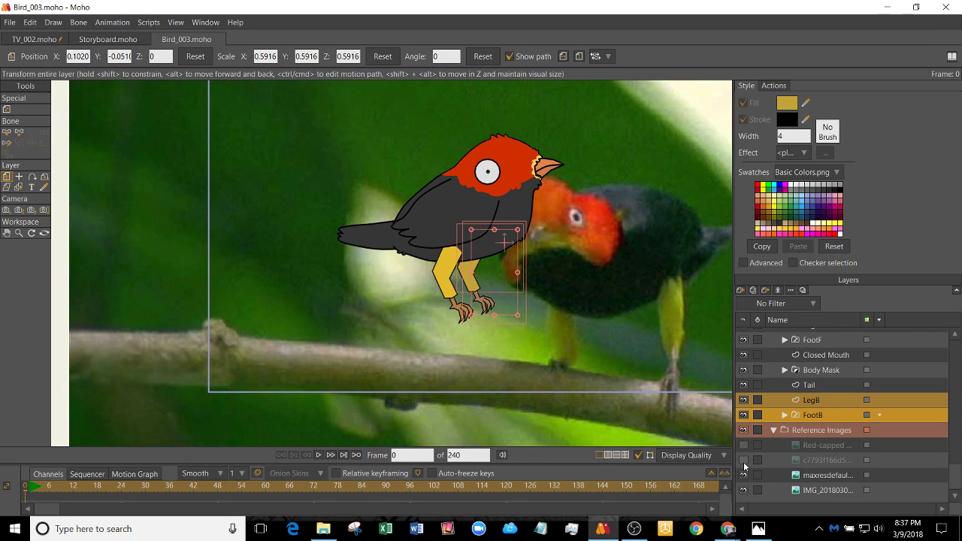
- Switch to Chrome and search Google Images for "red capped manakin" in a new tab
mouse_move(726, 529)
left_click(709, 500)
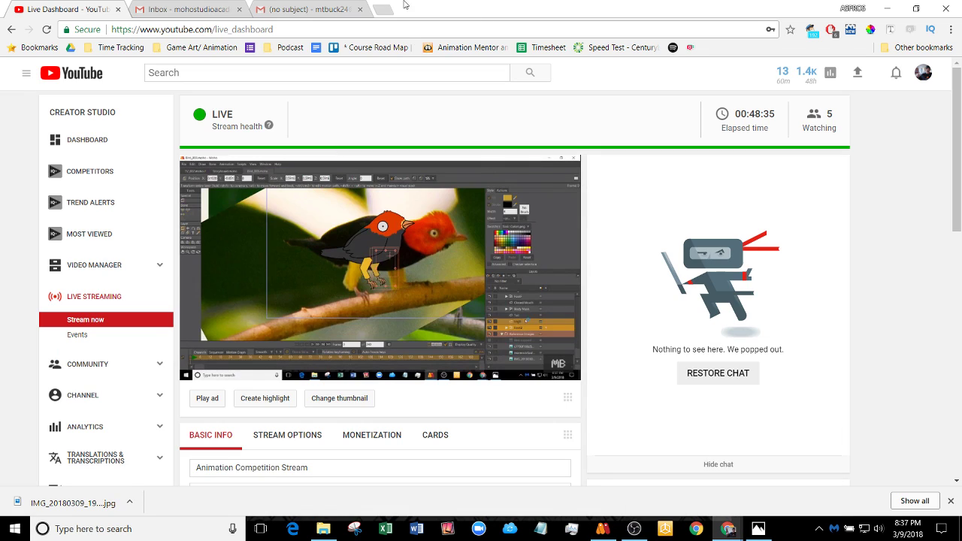
left_click(387, 6)
type("red capped manakin")
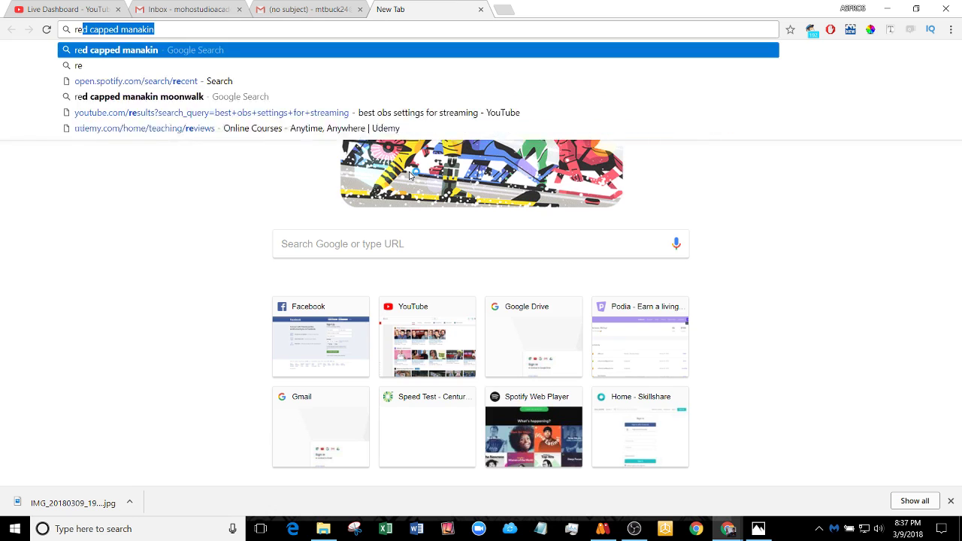
key("Return")
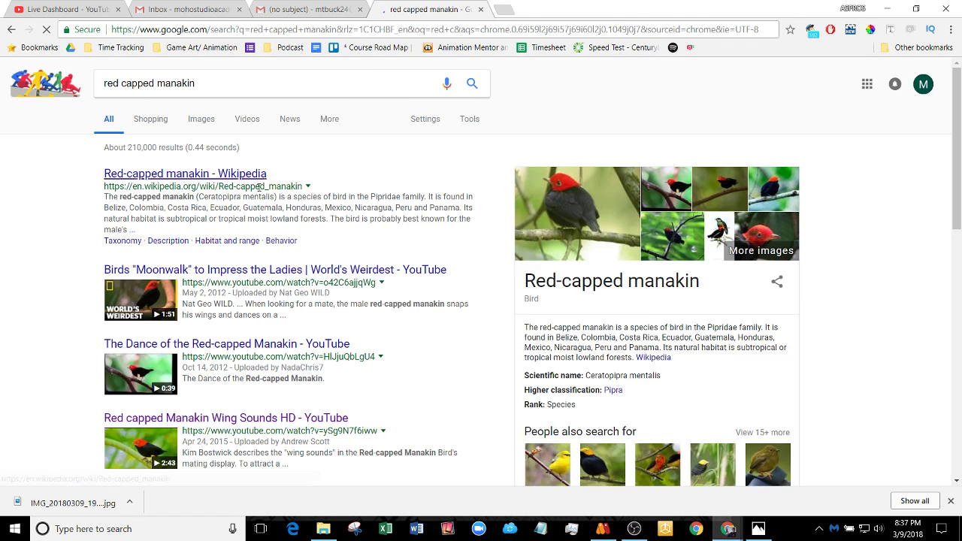
left_click(198, 119)
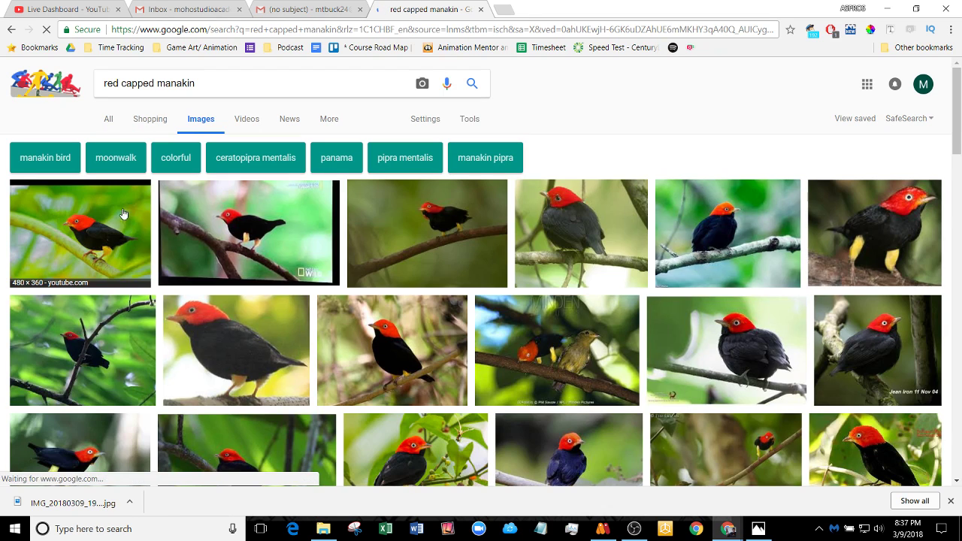
- Preview the "Red capped Manakin Wing Sounds HD" image and save it as the JPEG hqdefault in the Silly Bird Images folder
left_click(272, 273)
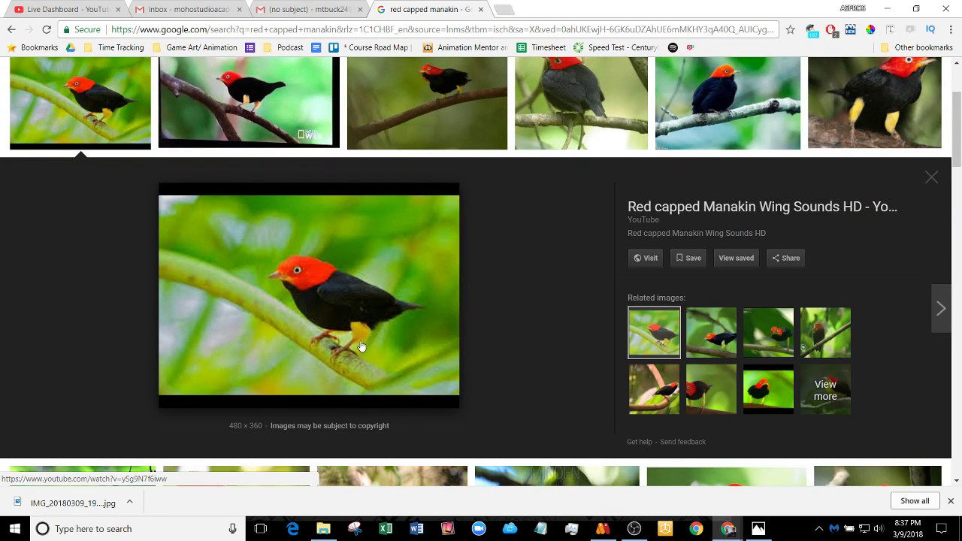
right_click(307, 315)
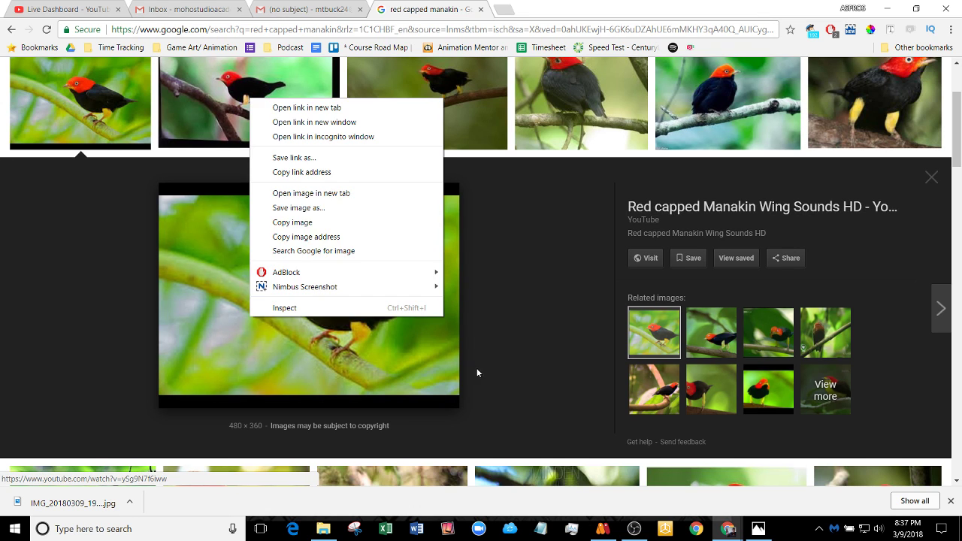
left_click(347, 221)
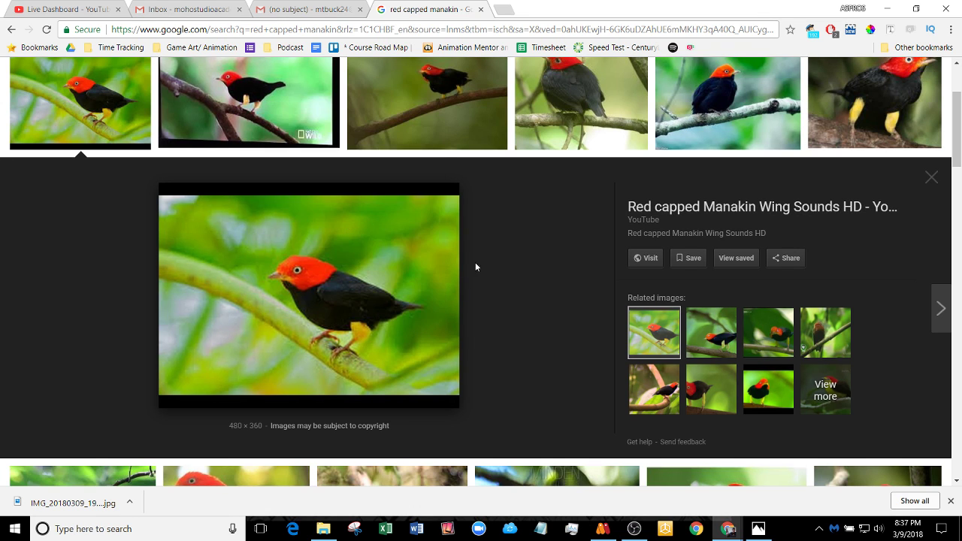
right_click(386, 270)
left_click(436, 378)
left_click(364, 103)
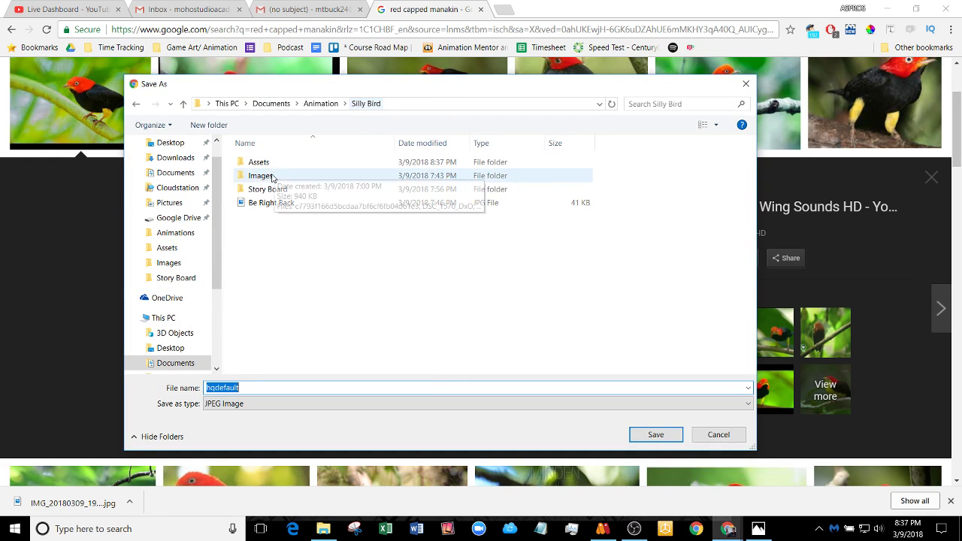
double_click(268, 179)
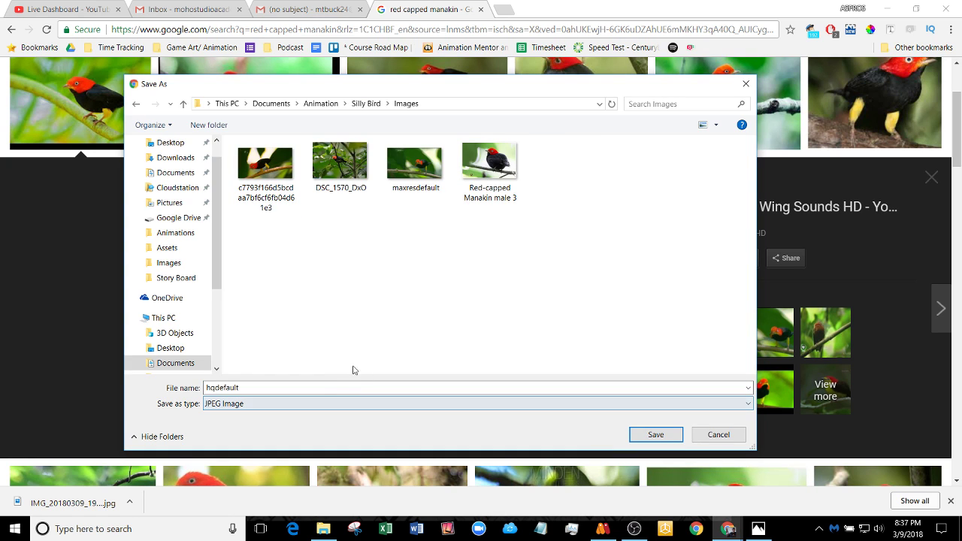
left_click(658, 436)
- Switch to Moho and start adding an image layer above the Reference Images group
key("alt+Tab")
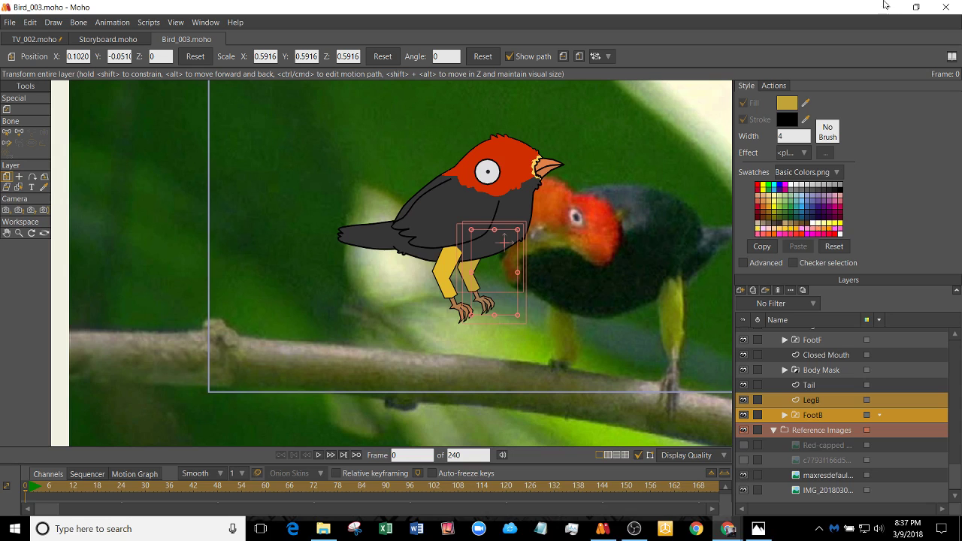
left_click(803, 430)
left_click(740, 290)
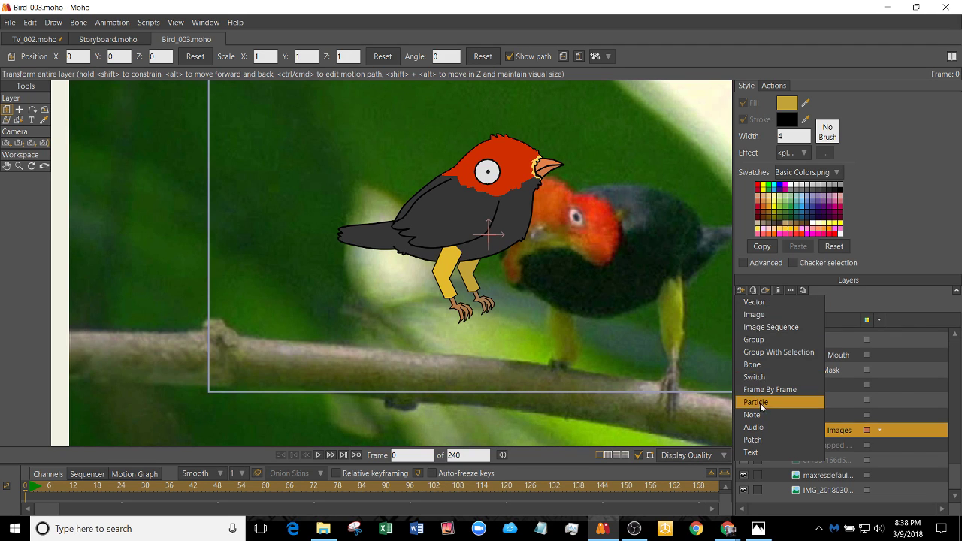
left_click(776, 316)
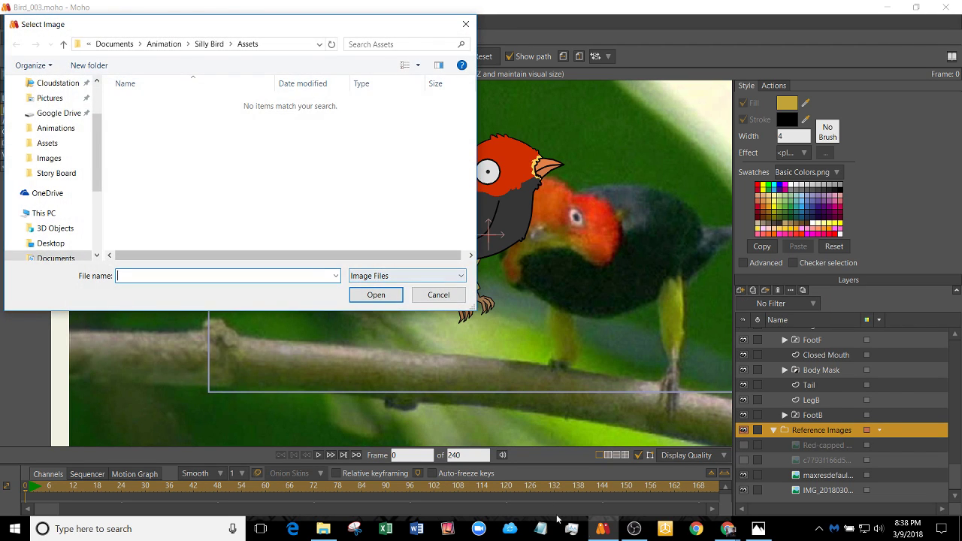
- Bring up the YouTube live dashboard in Chrome to check the stream, and return to Moho
mouse_move(727, 528)
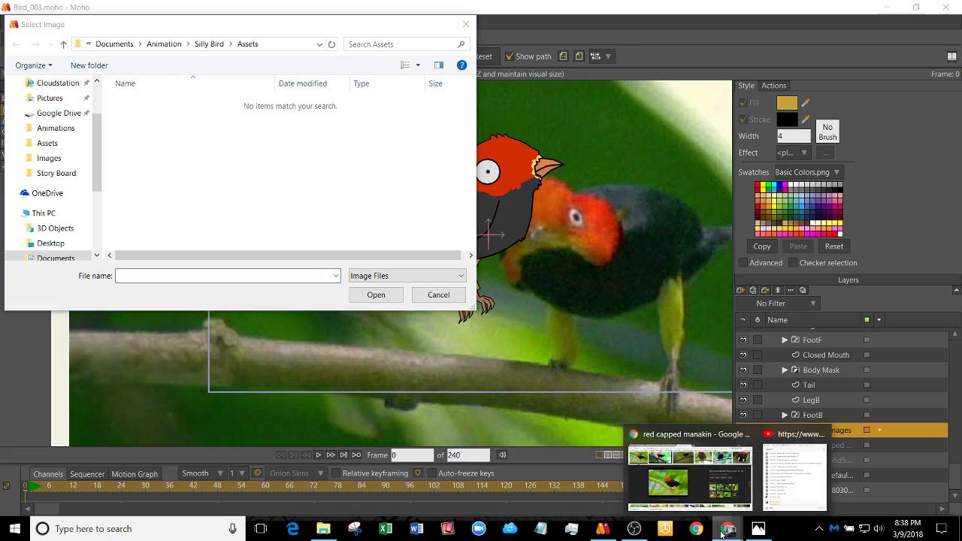
mouse_move(794, 487)
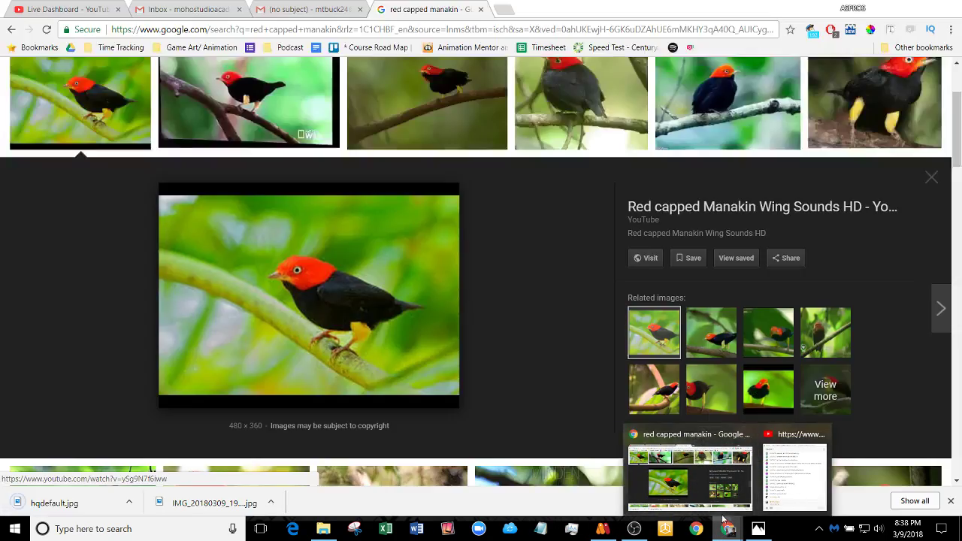
left_click(691, 477)
left_click(68, 8)
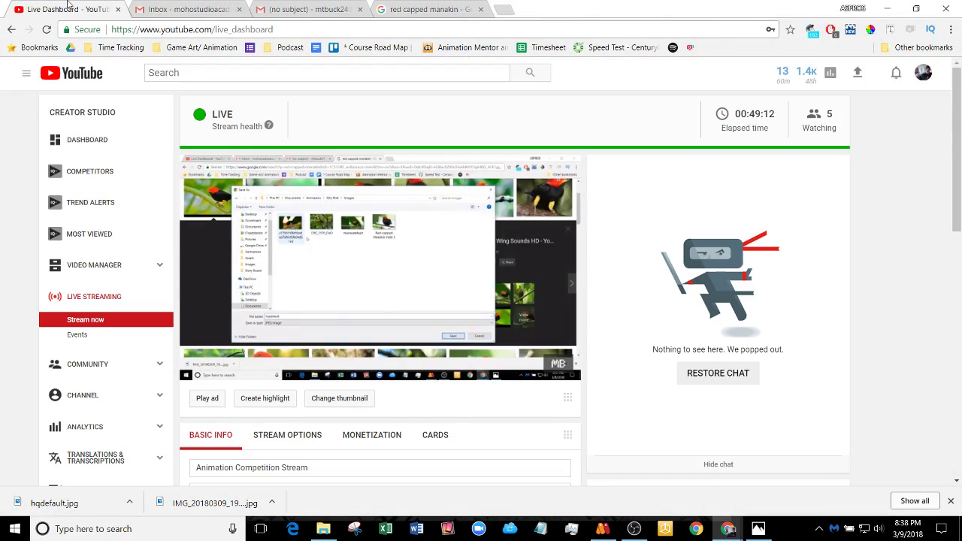
left_click(883, 10)
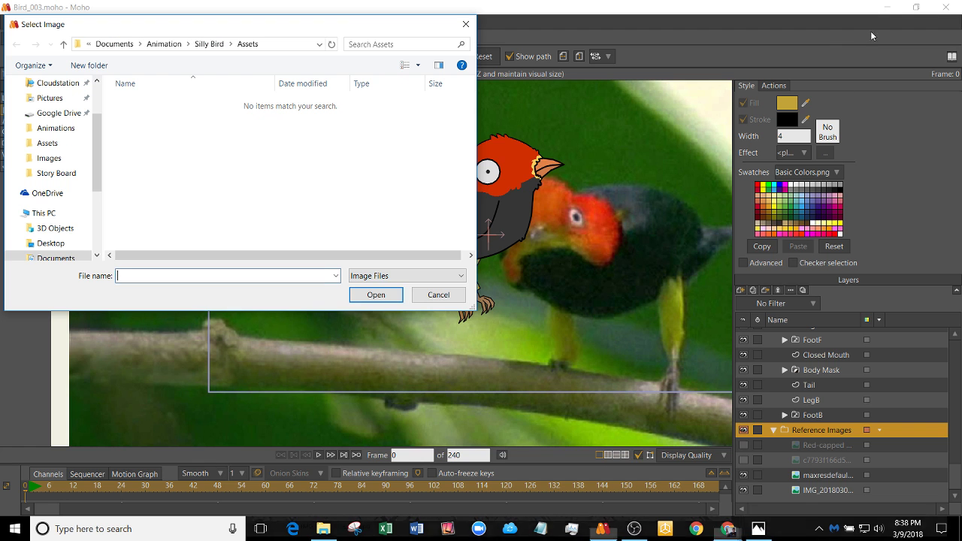
- Import the hqdefault photo from the Silly Bird Images folder as the new image layer
left_click(209, 44)
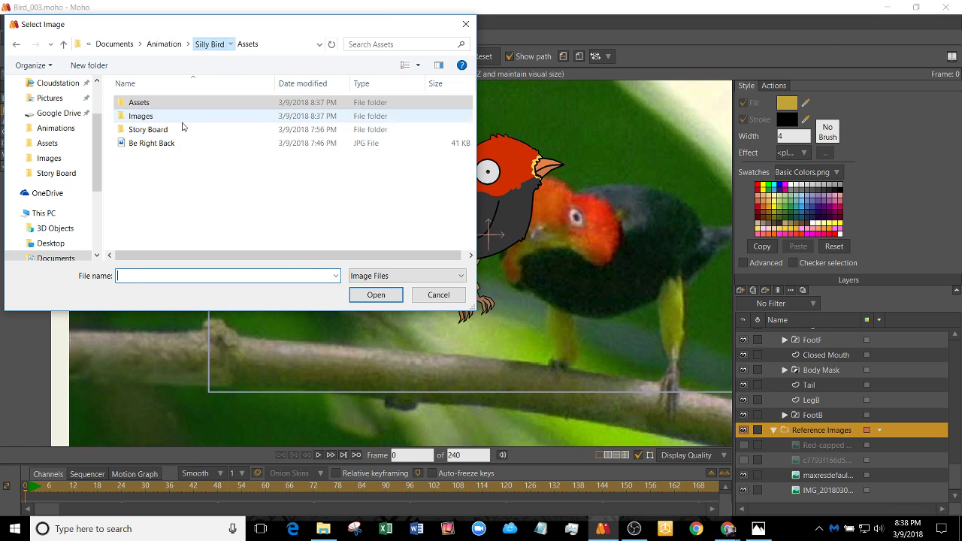
double_click(143, 113)
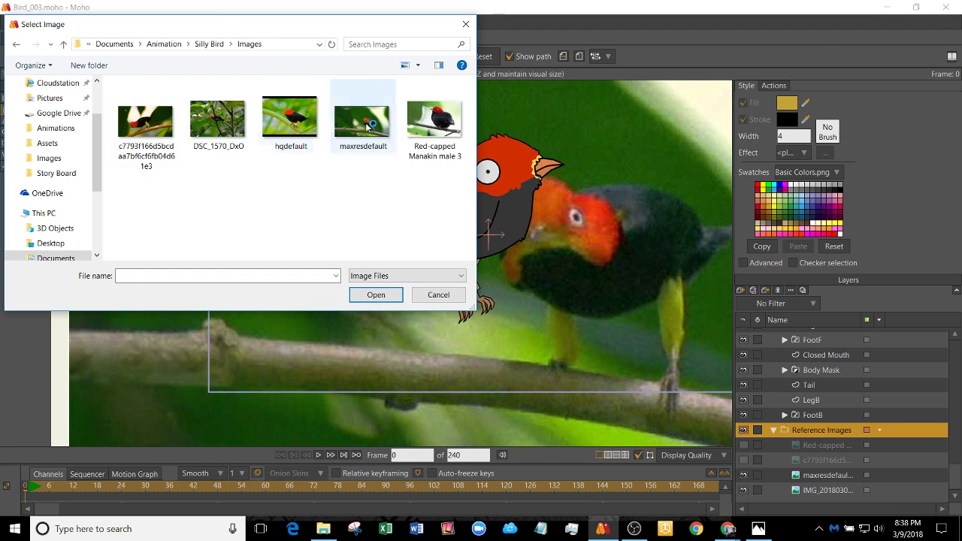
double_click(284, 139)
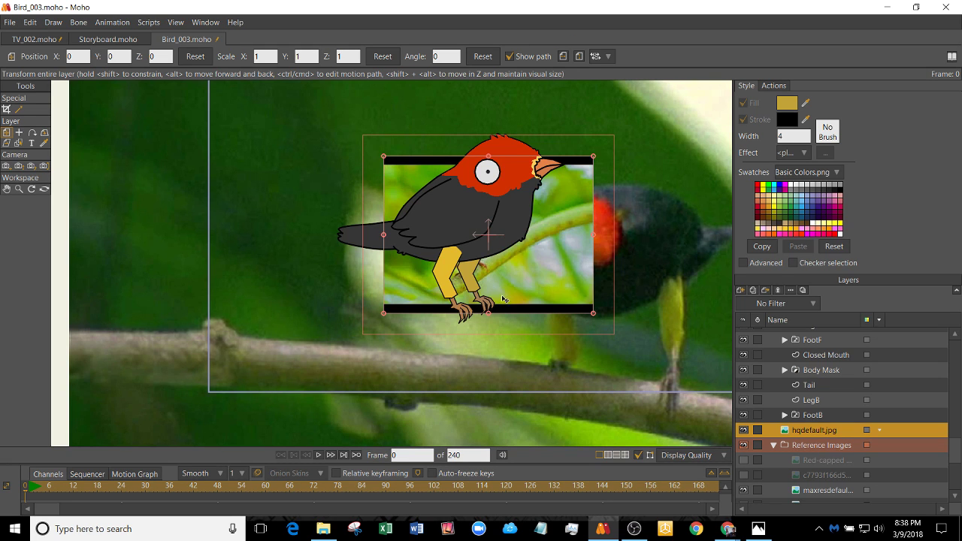
- Reposition the hqdefault photo beneath the cartoon bird's tail so that its manakin is clear of the drawing for comparison
left_click_drag(503, 300, 415, 326)
scroll(416, 244, "up", 2)
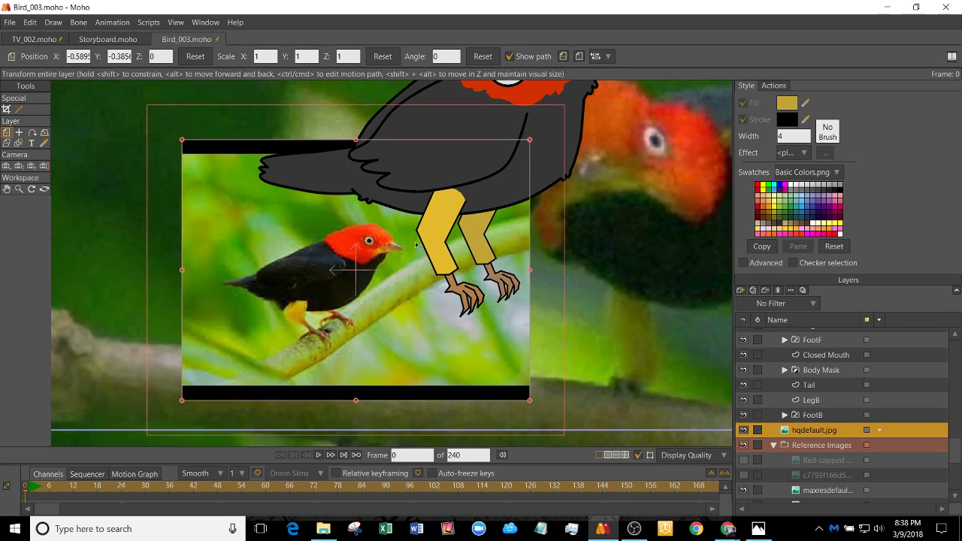
scroll(398, 336, "down", 4)
left_click_drag(396, 291, 397, 226)
scroll(397, 227, "up", 5)
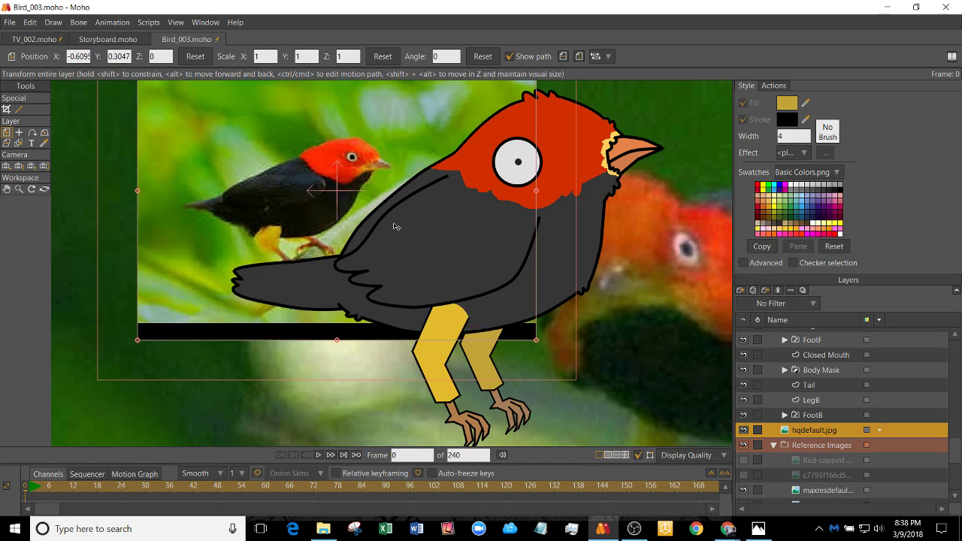
scroll(382, 213, "down", 2)
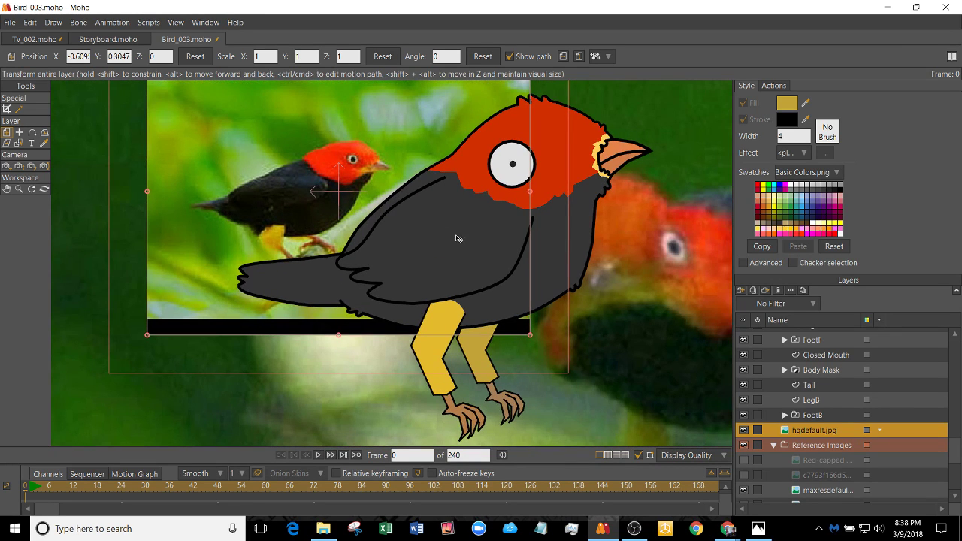
scroll(458, 223, "down", 2)
scroll(428, 218, "up", 2)
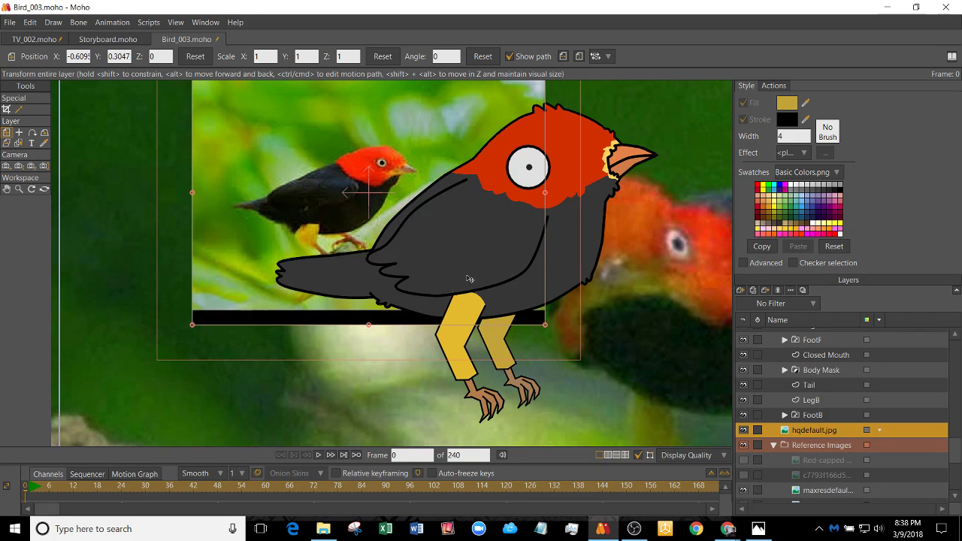
scroll(508, 280, "down", 3)
scroll(508, 280, "up", 3)
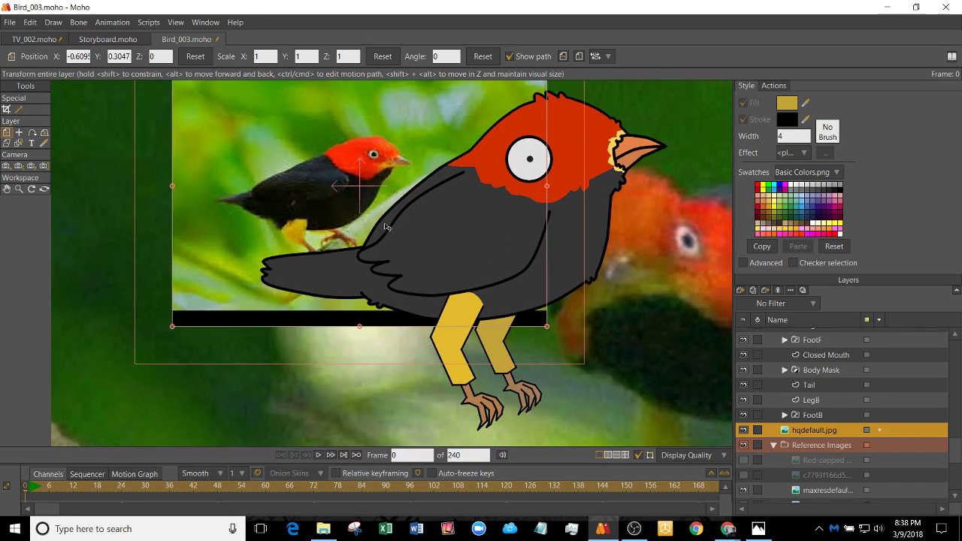
left_click_drag(367, 207, 314, 386)
scroll(350, 338, "down", 1)
left_click_drag(418, 342, 413, 256)
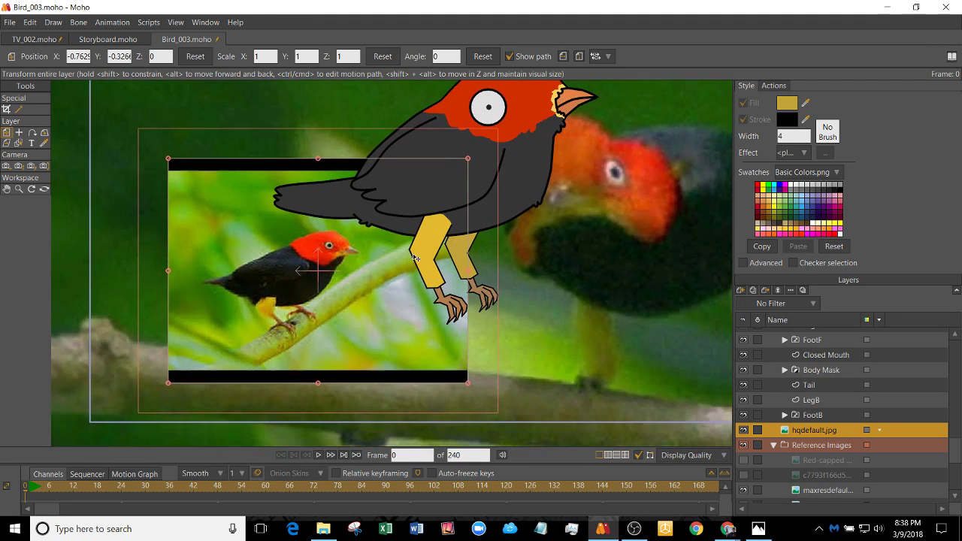
scroll(399, 269, "up", 2)
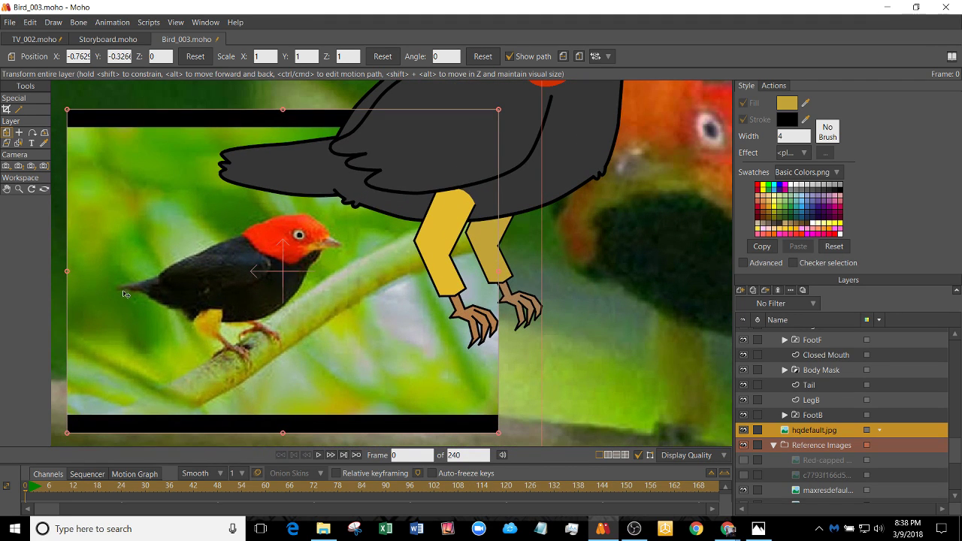
left_click_drag(303, 252, 408, 302)
- Make the Tail layer active and select all of its points for transforming
right_click(388, 224, "alt")
scroll(382, 218, "up", 3)
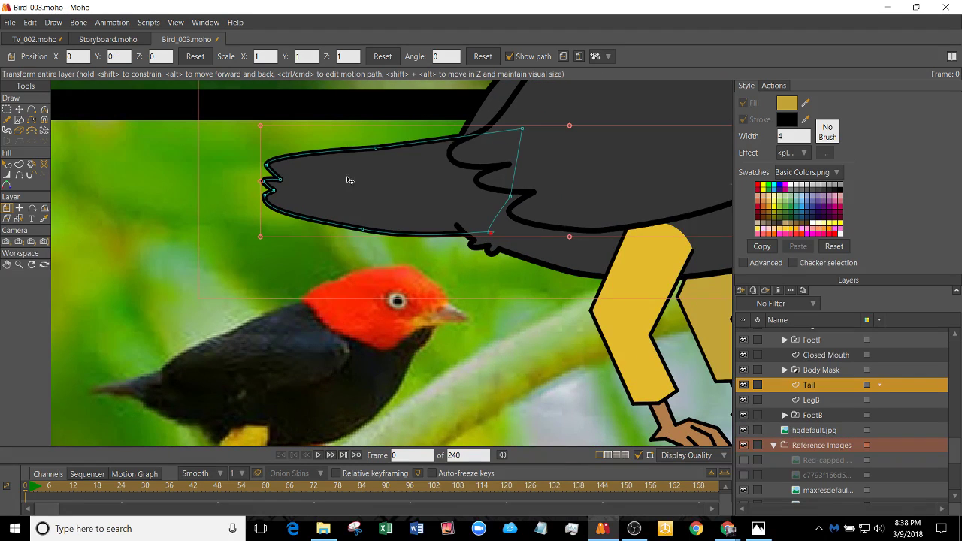
scroll(430, 200, "down", 2)
key("t")
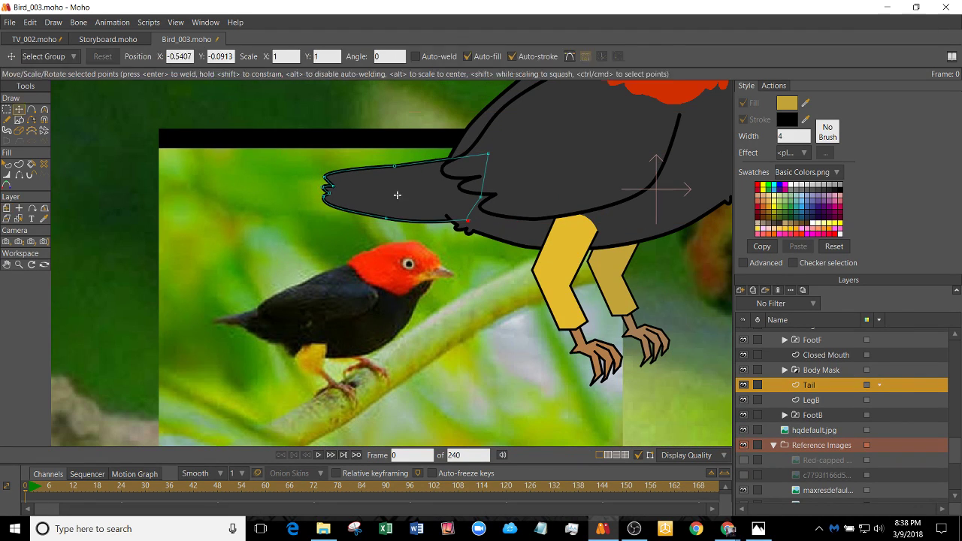
key("ctrl+a")
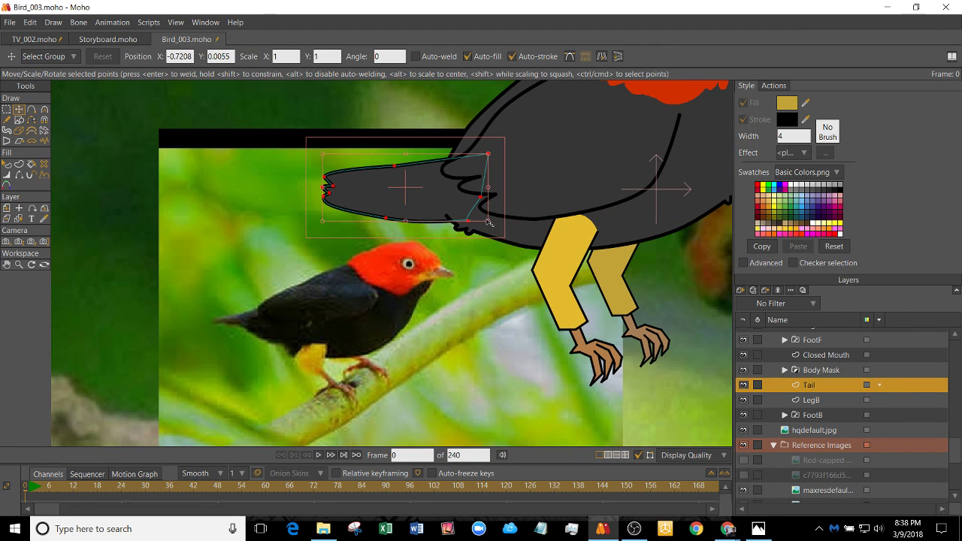
- Try scaling down the whole tail and adjusting its lower edge points, and undo the changes
left_click_drag(488, 221, 440, 180)
scroll(449, 219, "up", 3)
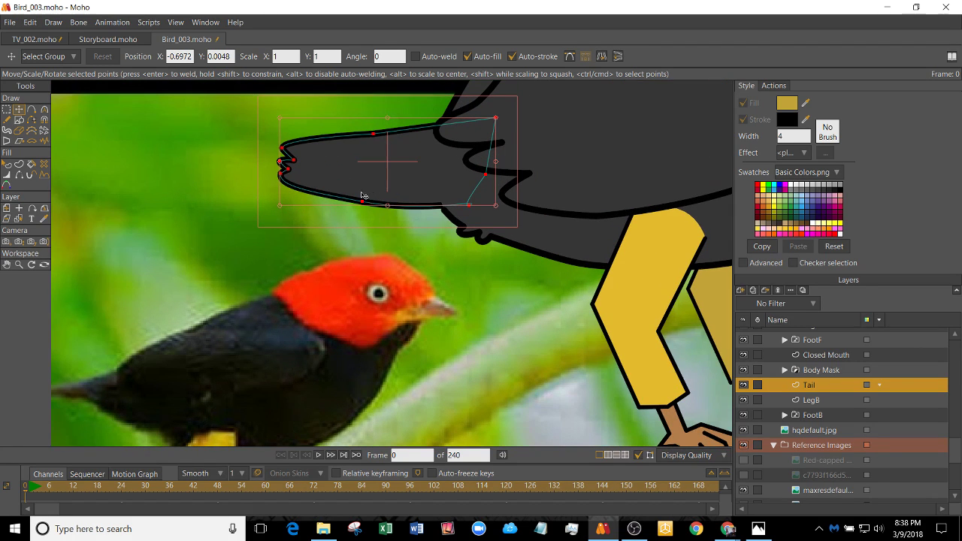
left_click_drag(360, 199, 370, 188)
key("ctrl+a")
key("ctrl+z")
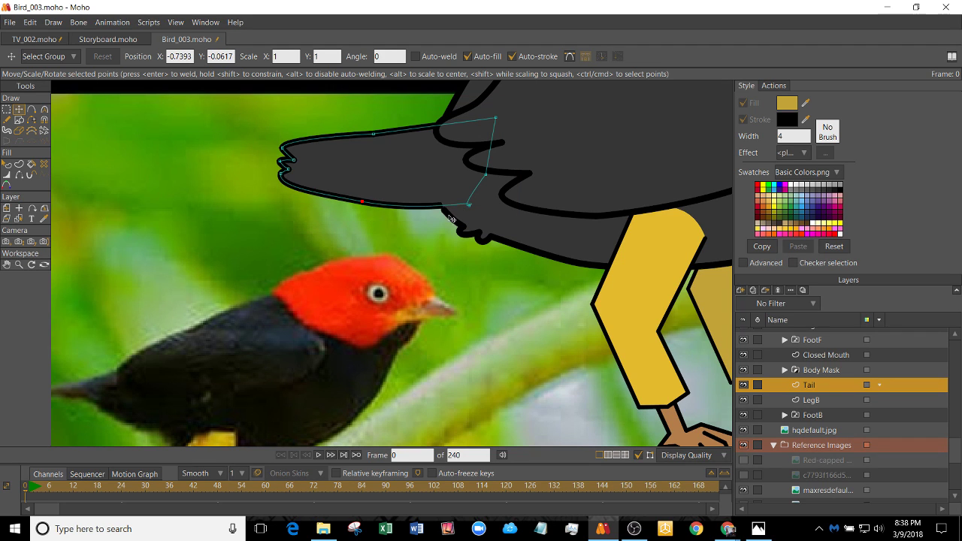
scroll(479, 210, "up", 3)
mouse_move(456, 200)
left_mouse_down()
mouse_move(475, 195)
mouse_move(443, 199)
left_mouse_up()
key("ctrl+z")
key("ctrl+a")
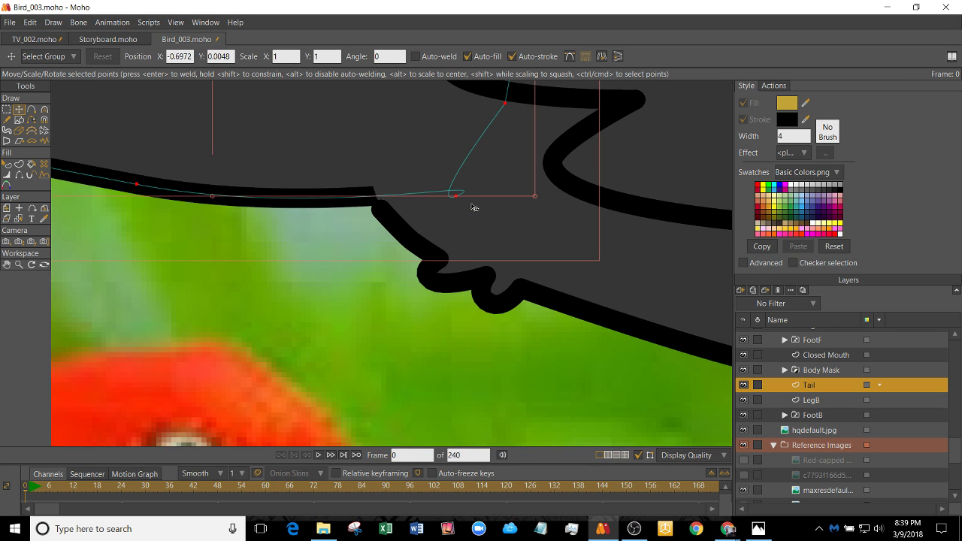
scroll(473, 208, "down", 3)
left_click_drag(393, 173, 457, 213)
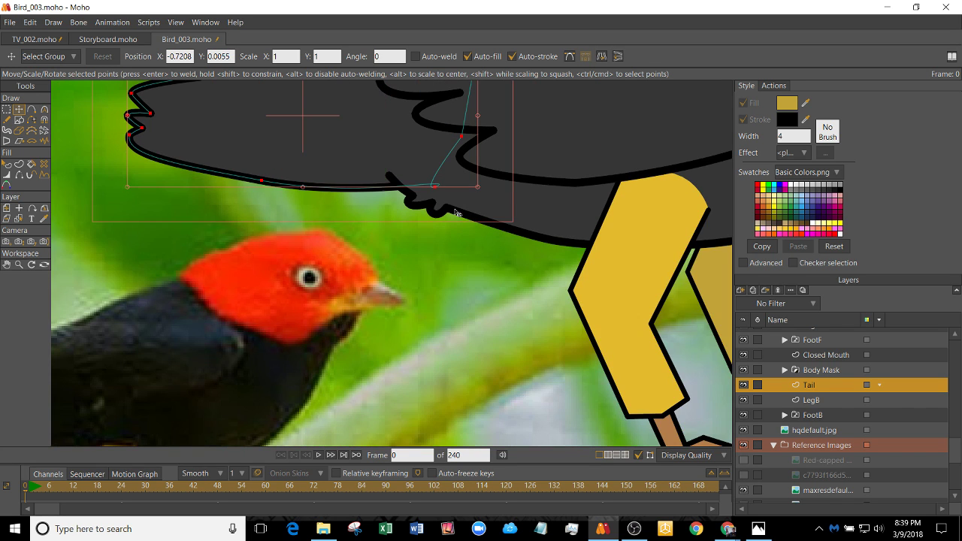
- Nudge the whole tail slightly down against the body, cancel the tracing image selection, and deselect the tail's points
scroll(447, 202, "up", 5)
mouse_move(397, 152)
left_mouse_down()
mouse_move(397, 140)
mouse_move(380, 166)
left_mouse_up()
scroll(380, 167, "down", 3)
scroll(417, 270, "up", 2)
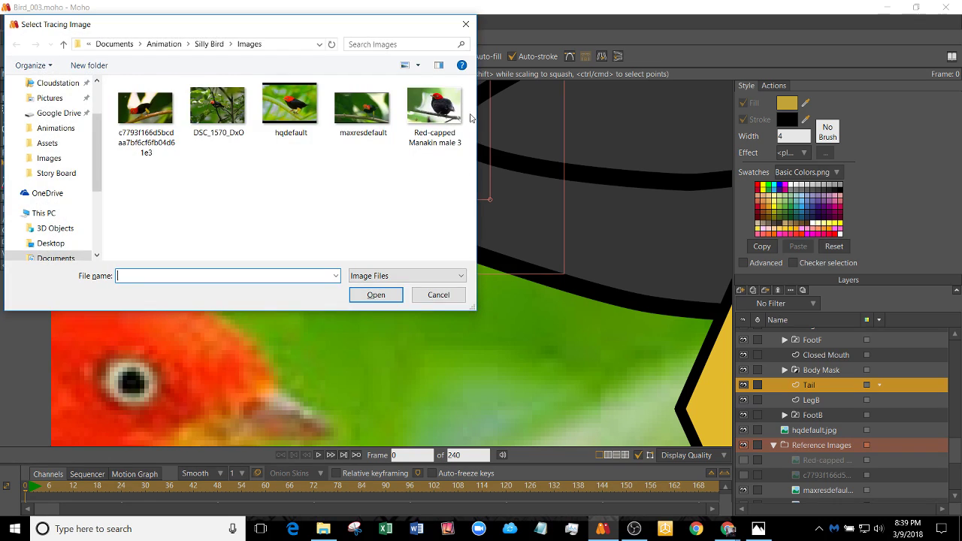
left_click(468, 23)
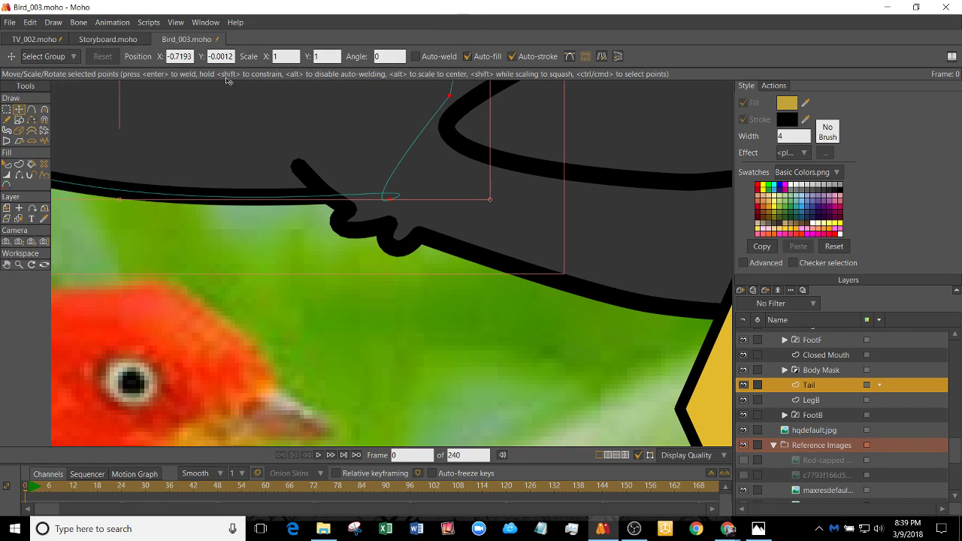
left_click(30, 22)
left_click(422, 106)
key("Return")
scroll(332, 347, "down", 5)
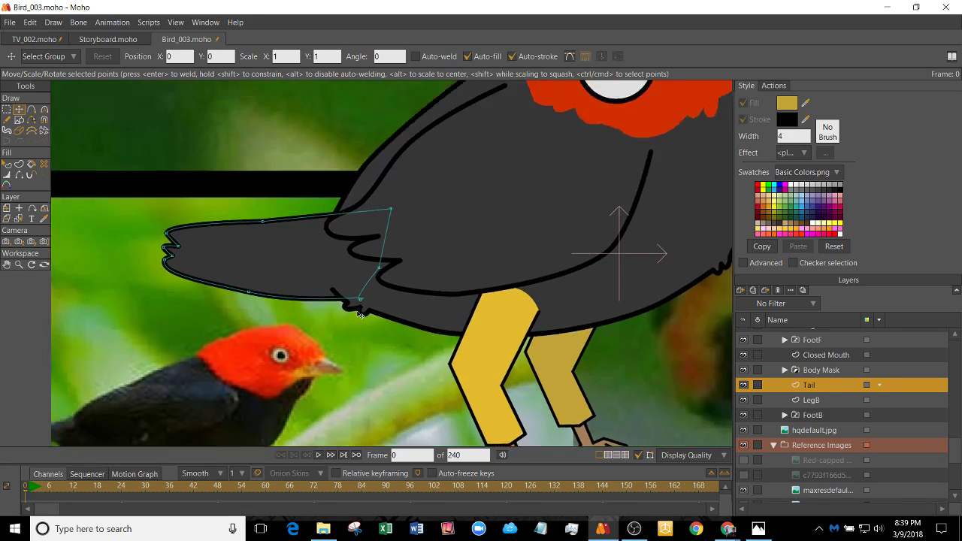
- Turn the tail's lower base point into a sharp corner with curvature 0
scroll(300, 300, "up", 3)
mouse_move(427, 316)
left_mouse_down()
mouse_move(441, 300)
mouse_move(431, 310)
left_mouse_up()
key("c")
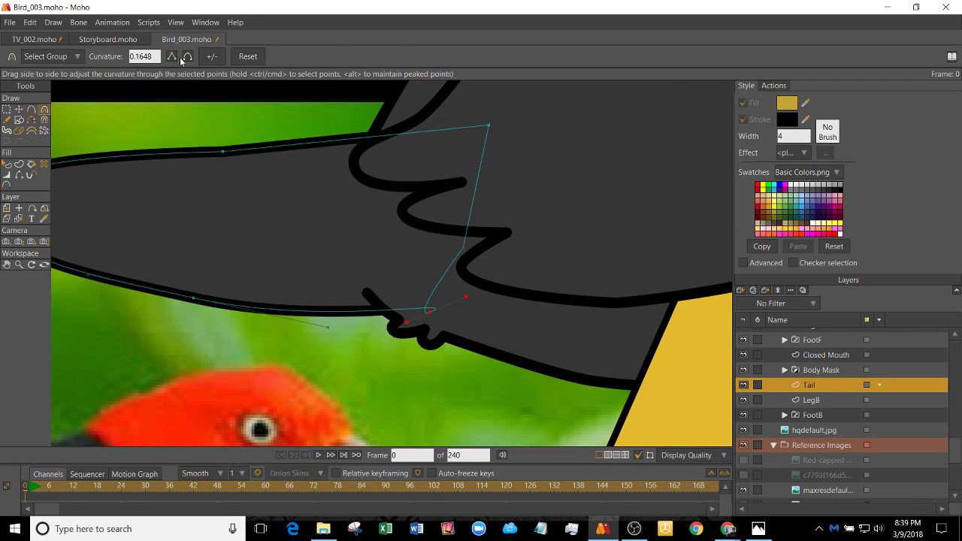
left_click(171, 56)
scroll(529, 346, "up", 4)
left_click_drag(405, 336, 507, 349)
scroll(507, 349, "down", 3)
left_click_drag(406, 298, 419, 331)
scroll(420, 331, "down", 1)
scroll(425, 262, "down", 4)
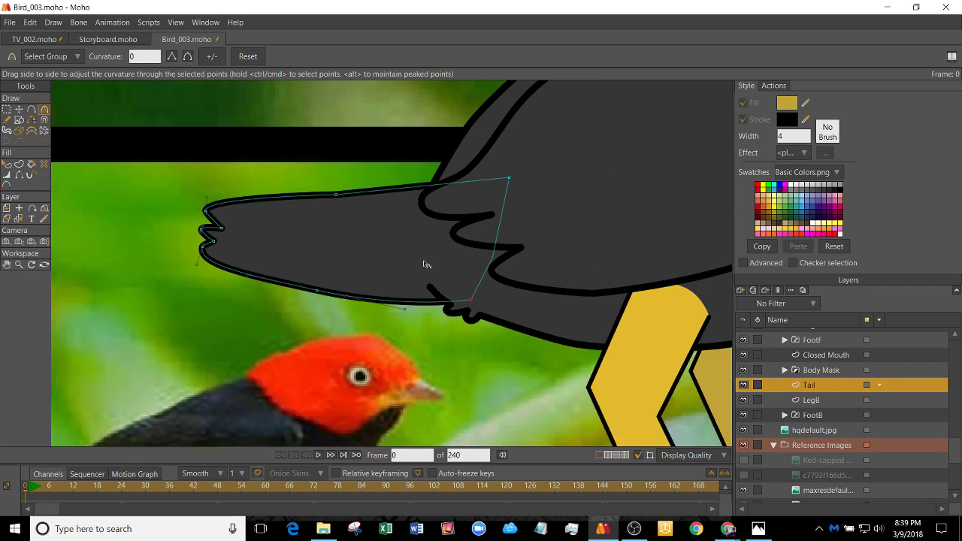
- Move the tail's upper base point up onto the bird's back and adjust the neighbouring upper edge point
scroll(383, 246, "up", 2)
scroll(383, 246, "down", 2)
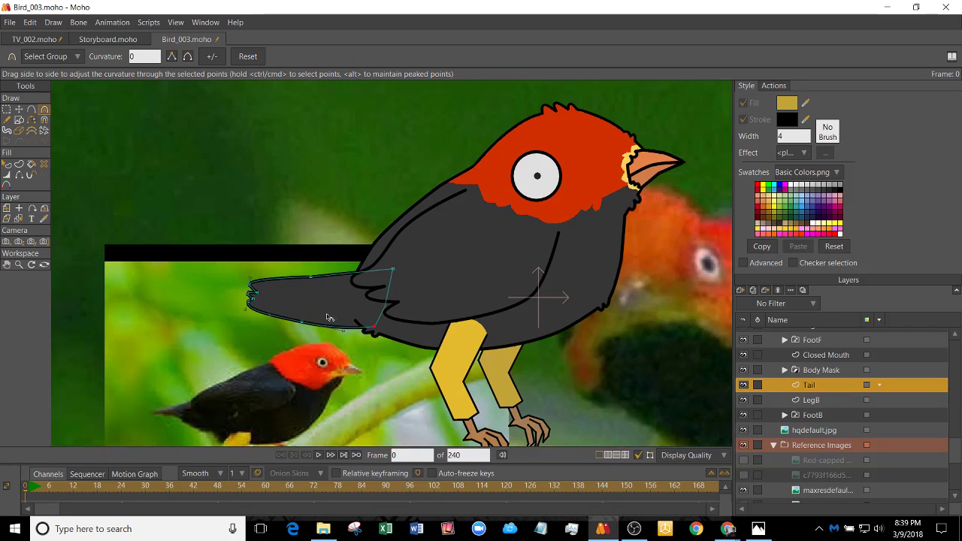
scroll(323, 301, "up", 2)
key("t")
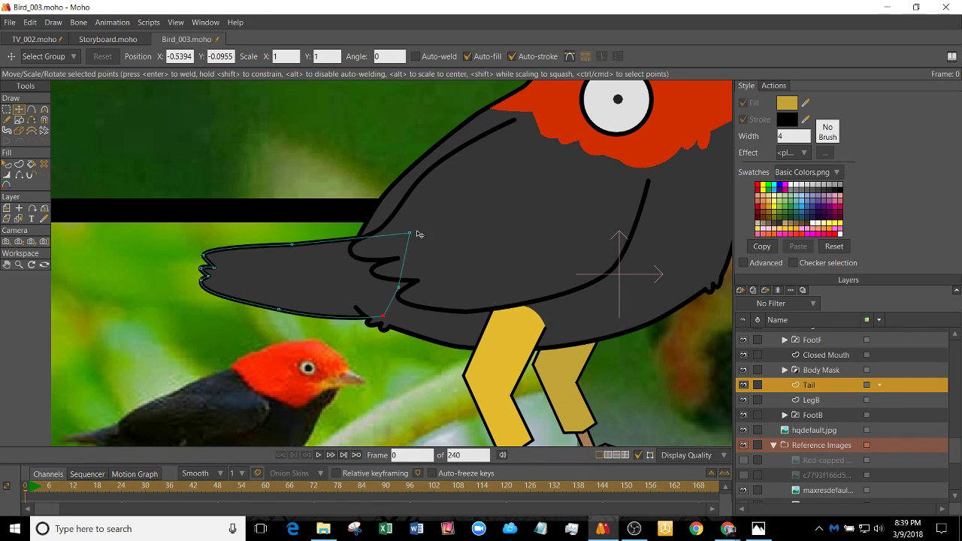
left_click_drag(410, 234, 406, 196)
left_click_drag(302, 249, 316, 247)
left_click_drag(394, 197, 382, 192)
scroll(290, 288, "down", 2)
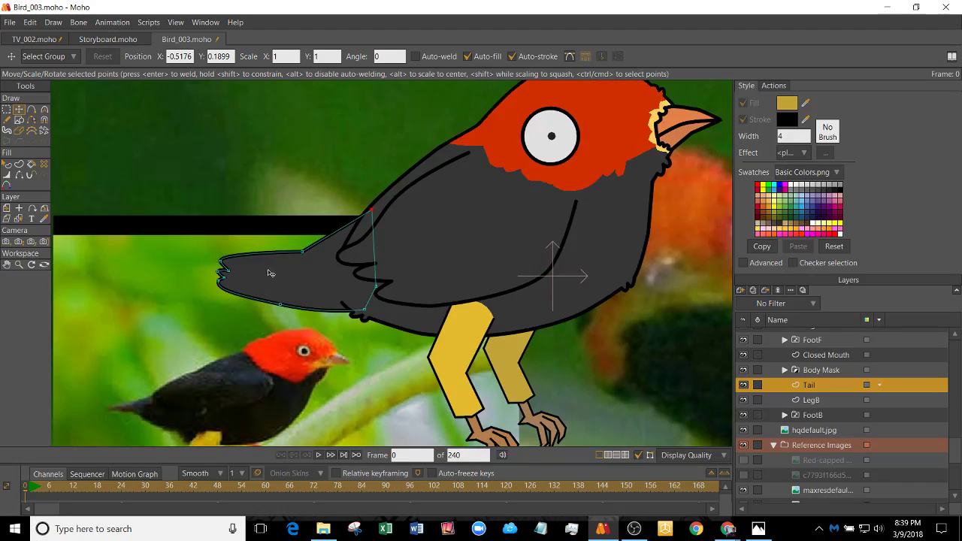
- Select the jagged points at the tail's tip and move them closer to the body to shorten the tail
scroll(268, 273, "up", 2)
key("g")
left_click_drag(209, 245, 257, 280)
key("t")
scroll(257, 279, "down", 2)
scroll(268, 287, "up", 1)
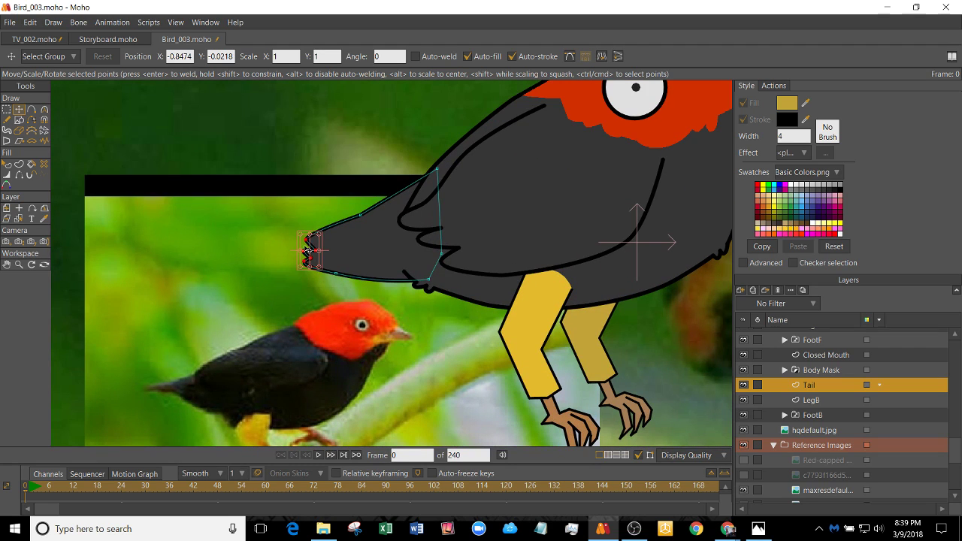
left_click_drag(316, 257, 342, 203)
- Delete the surplus jagged points at the tail's end so that it tapers to a single tip
left_click(329, 282)
scroll(313, 270, "up", 4)
key("g")
key("Delete")
scroll(319, 252, "down", 5)
scroll(361, 254, "up", 2)
- Add a point on the tail's lower edge near the body to shape its curve
key("t")
key("a")
left_click_drag(410, 200, 413, 211)
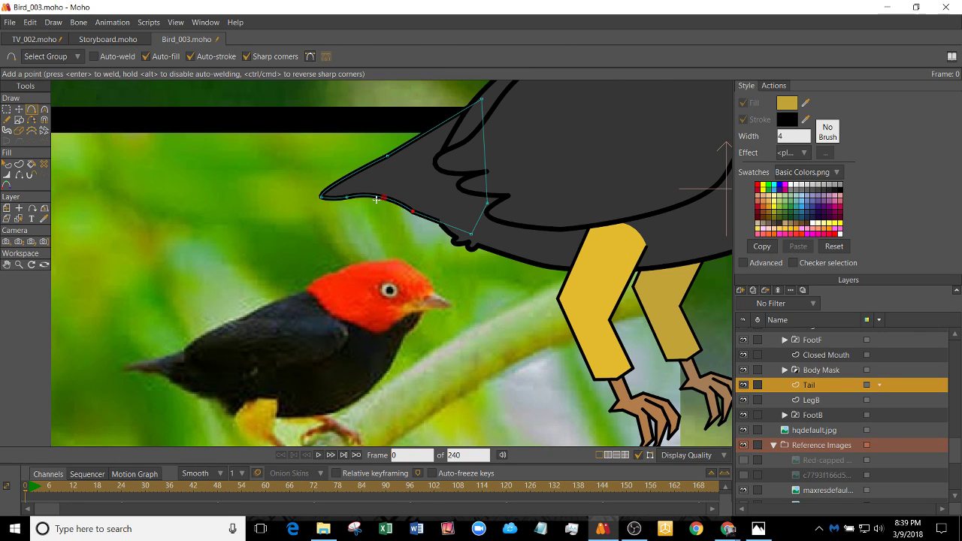
- Undo a trial curvature change on the tail's tip point and make the tip a sharp corner with curvature 0
key("t")
key("c")
left_click_drag(327, 197, 202, 88)
key("ctrl+z")
left_click(173, 58)
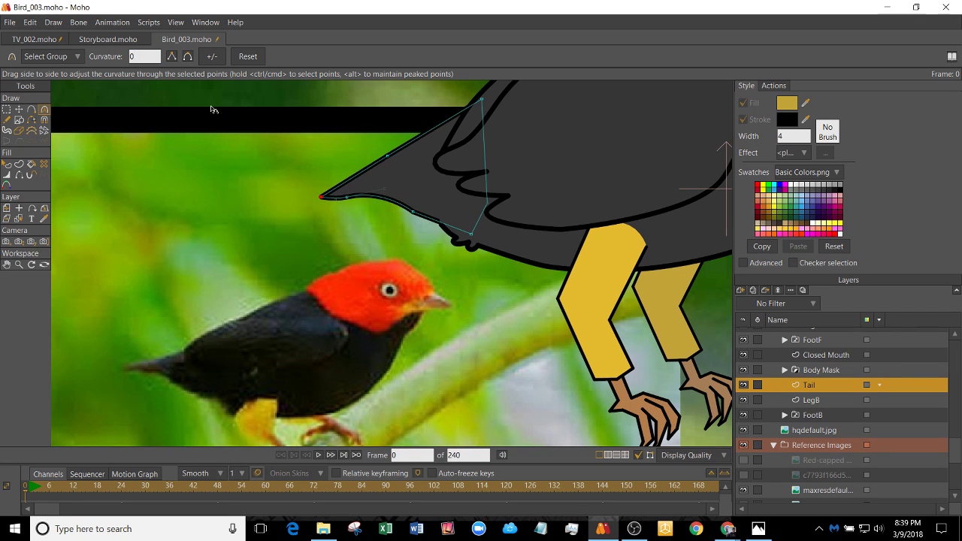
- Set the curvature of the point on the tail's lower edge beside the tip to about 0.19
scroll(365, 298, "up", 2)
scroll(285, 162, "down", 2)
left_click_drag(286, 164, 294, 222)
scroll(294, 225, "up", 4)
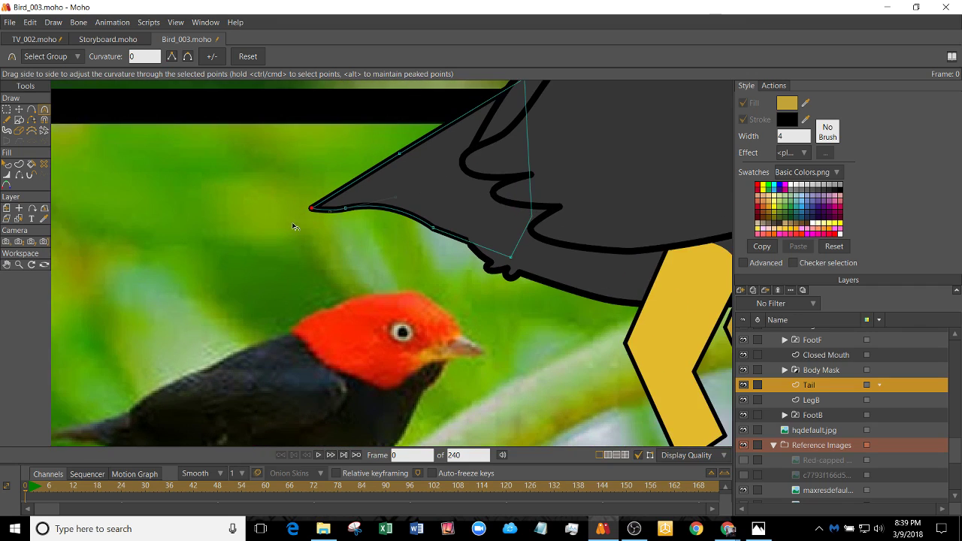
key("t")
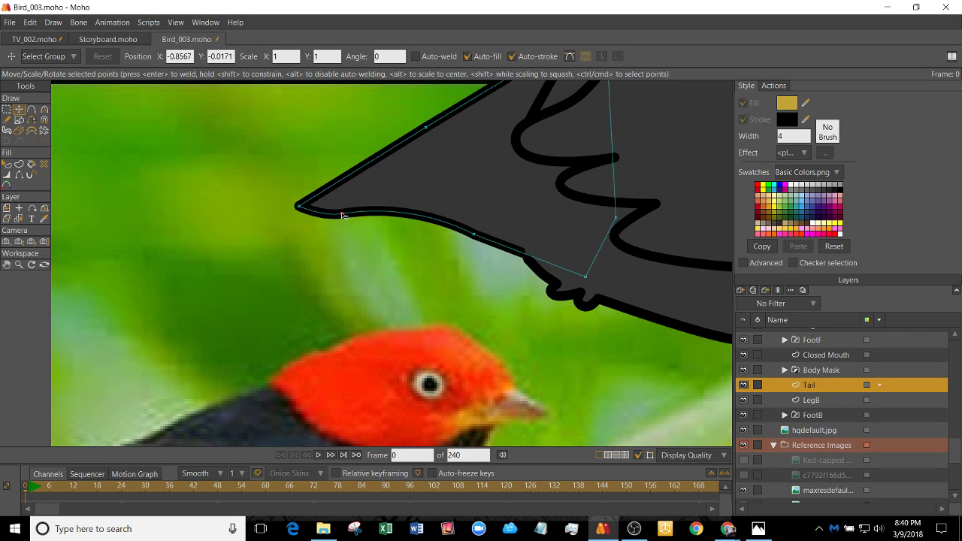
key("c")
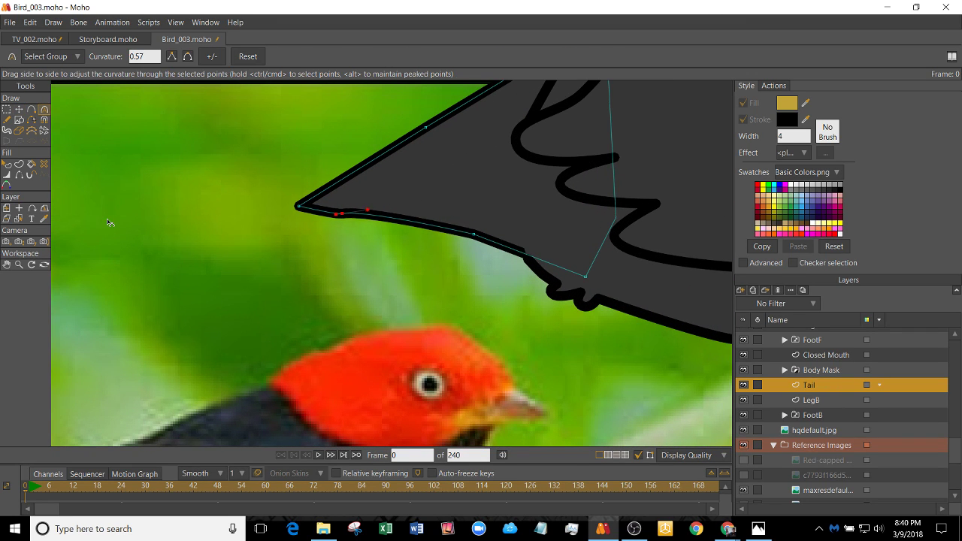
scroll(272, 259, "down", 2)
left_click_drag(203, 350, 204, 328)
scroll(384, 239, "up", 2)
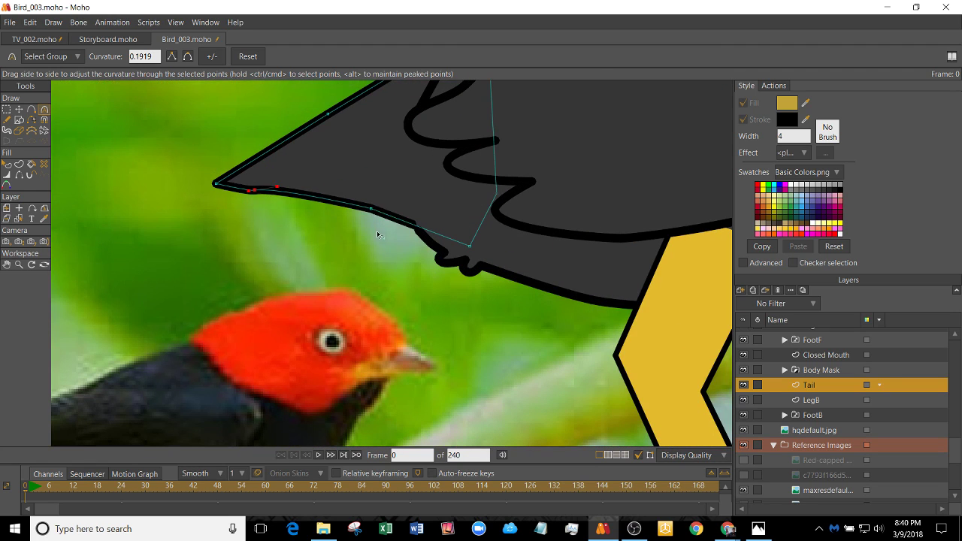
- Add a point farther along the tail's lower edge, pull it inward, and set the near-tip point's curvature to about 0.34
key("t")
key("a")
left_click_drag(321, 199, 331, 187)
key("c")
left_click_drag(256, 191, 335, 205)
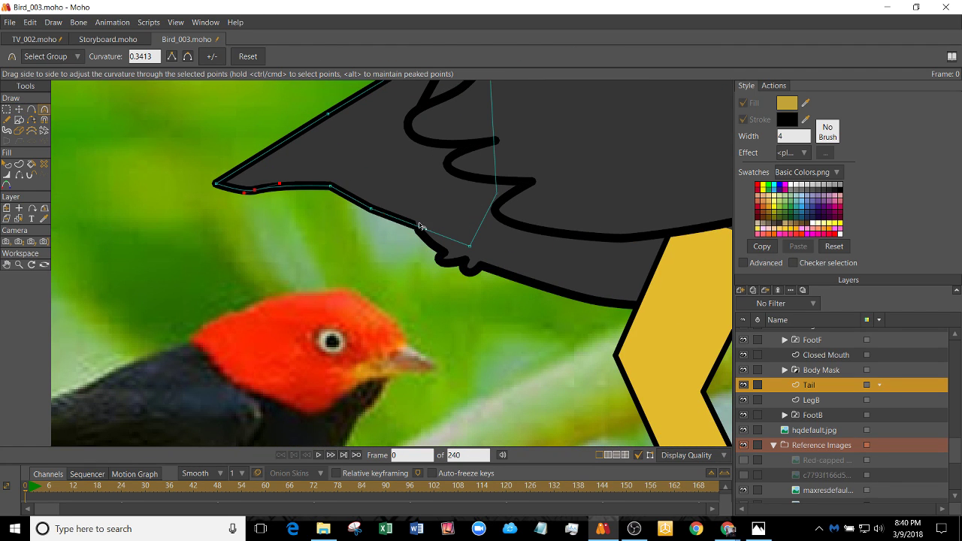
left_click_drag(419, 226, 396, 211)
- Add points along the tail's upper edge and pull one outward to form a jagged feather notch
left_click(342, 129)
scroll(247, 214, "down", 3)
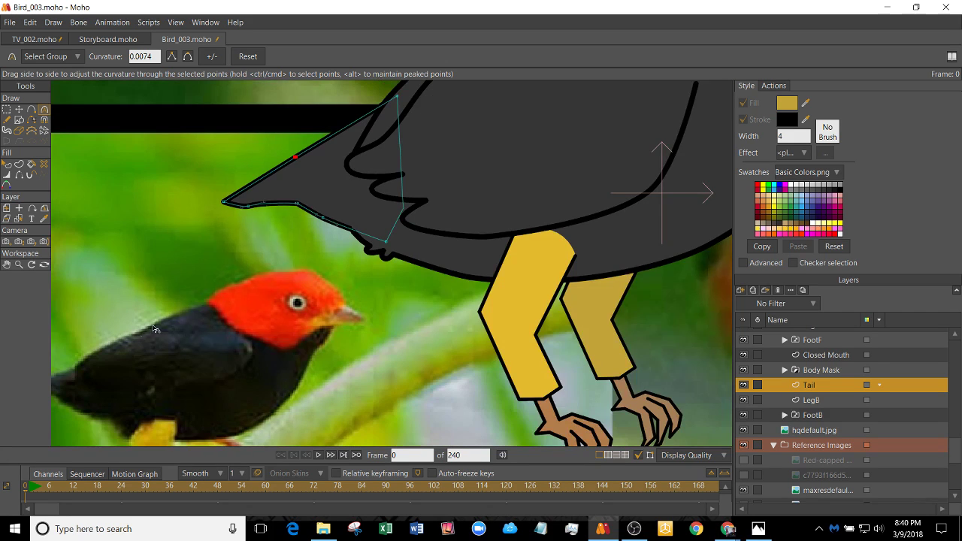
scroll(213, 321, "up", 1)
left_click_drag(323, 163, 329, 305)
scroll(328, 305, "up", 2)
key("t")
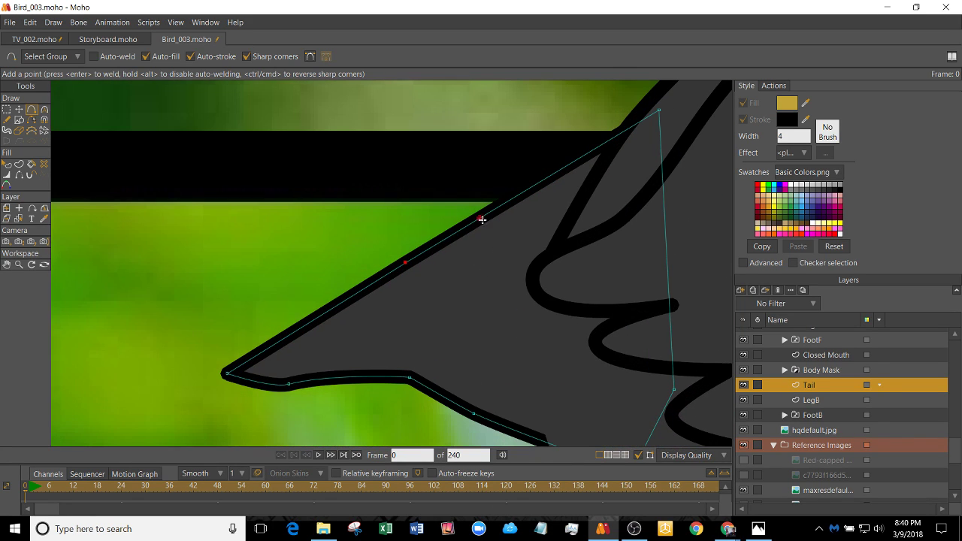
key("ctrl+a")
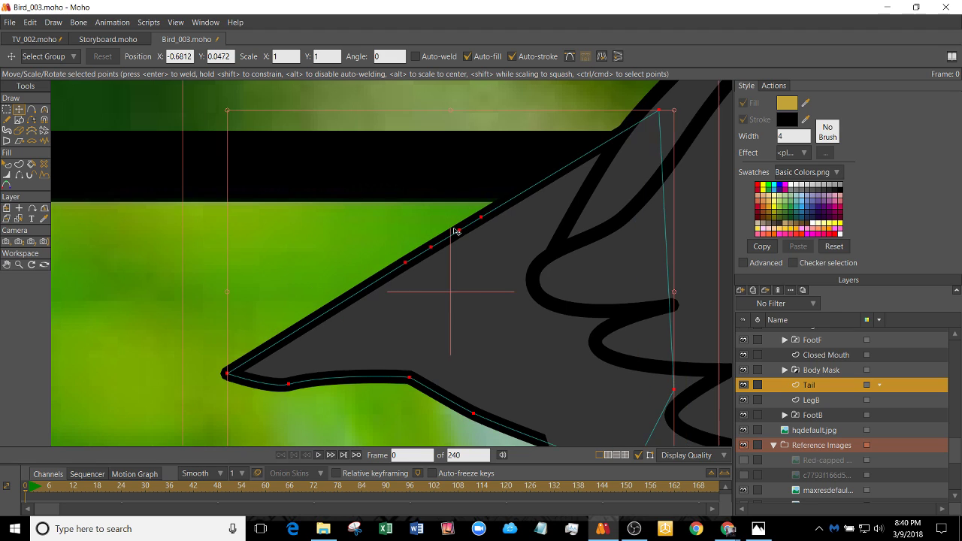
left_click(457, 230)
left_click(458, 230)
left_click_drag(458, 231, 423, 222)
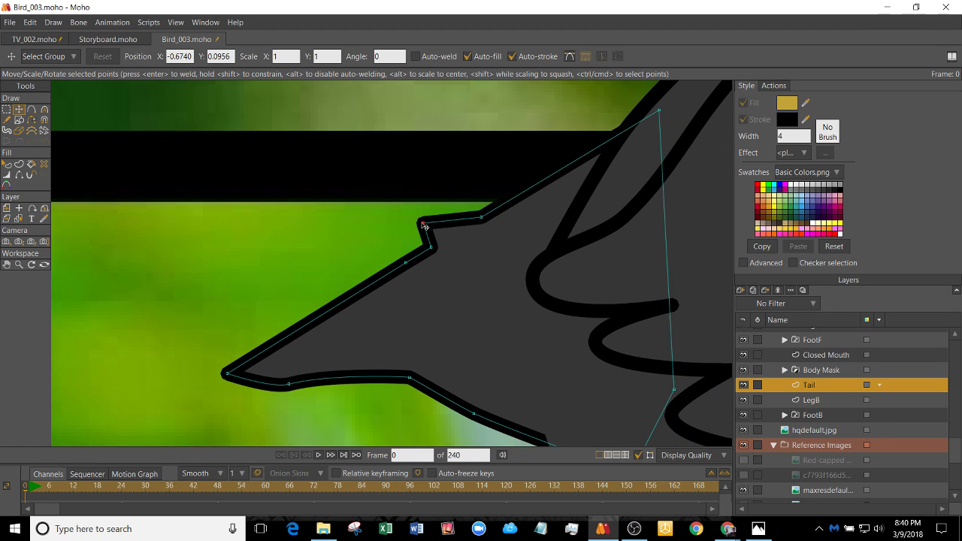
- Add more points lower on the tail's upper edge and shift them to form a second feather notch
key("c")
key("t")
key("ctrl+a")
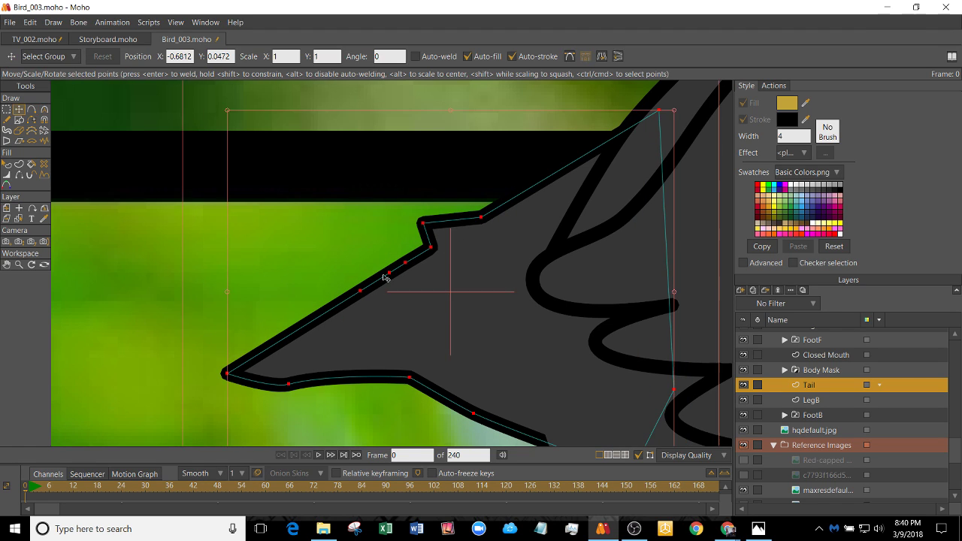
left_click_drag(382, 276, 417, 257)
left_click(389, 272)
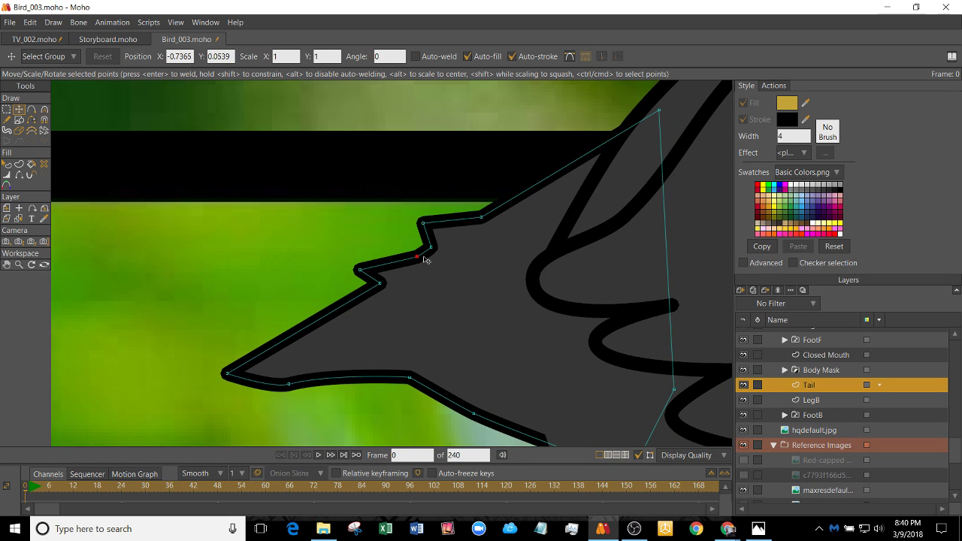
left_click_drag(360, 269, 516, 225)
- Curve the outer points of both feather notches and reposition the upper notch's points to tighten its shape
key("c")
left_click_drag(423, 223, 679, 95)
key("t")
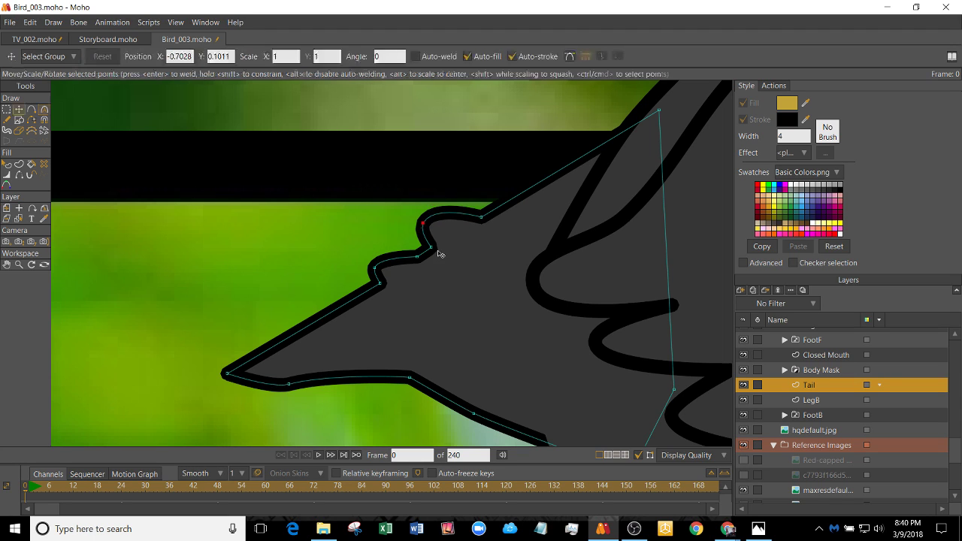
left_click_drag(441, 251, 421, 237)
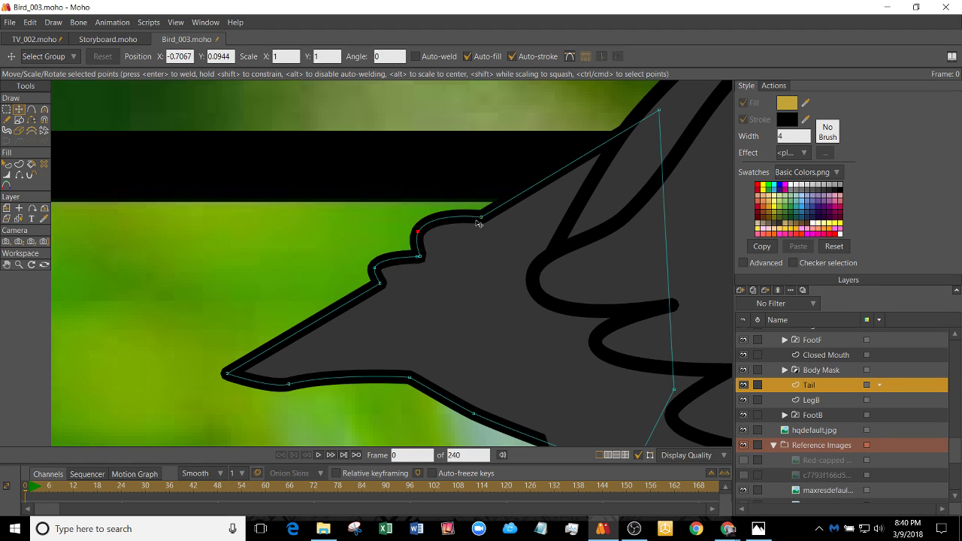
left_click_drag(481, 218, 452, 230)
key("ctrl+a")
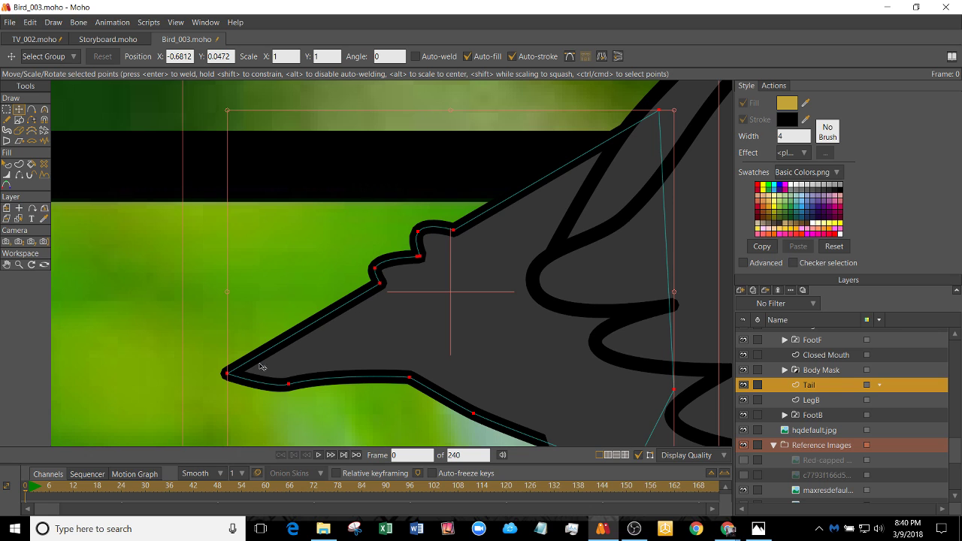
- Add two points on the tail's lower edge between the tip and the neighbouring point
left_click(217, 318)
left_click_drag(260, 343, 297, 285)
scroll(297, 286, "up", 4)
key("a")
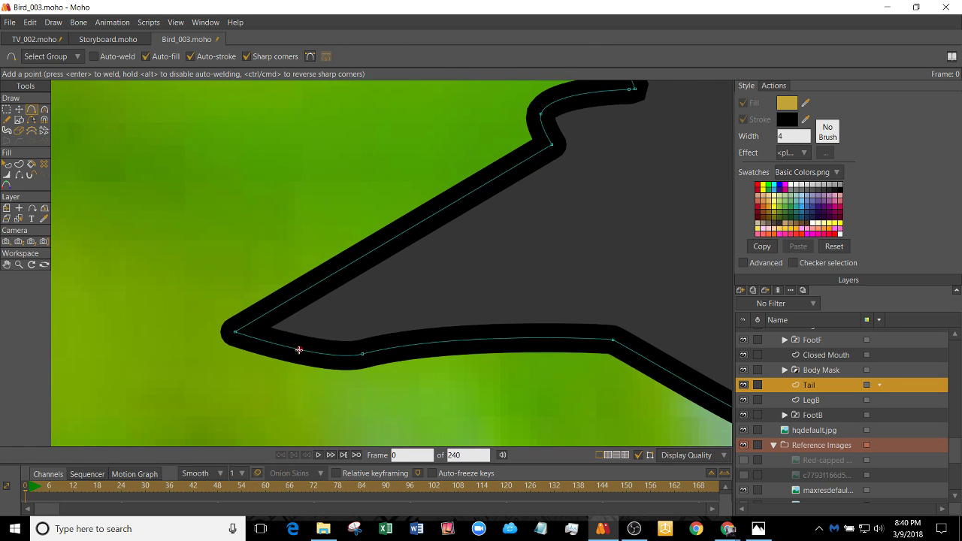
left_click_drag(300, 351, 328, 354)
key("t")
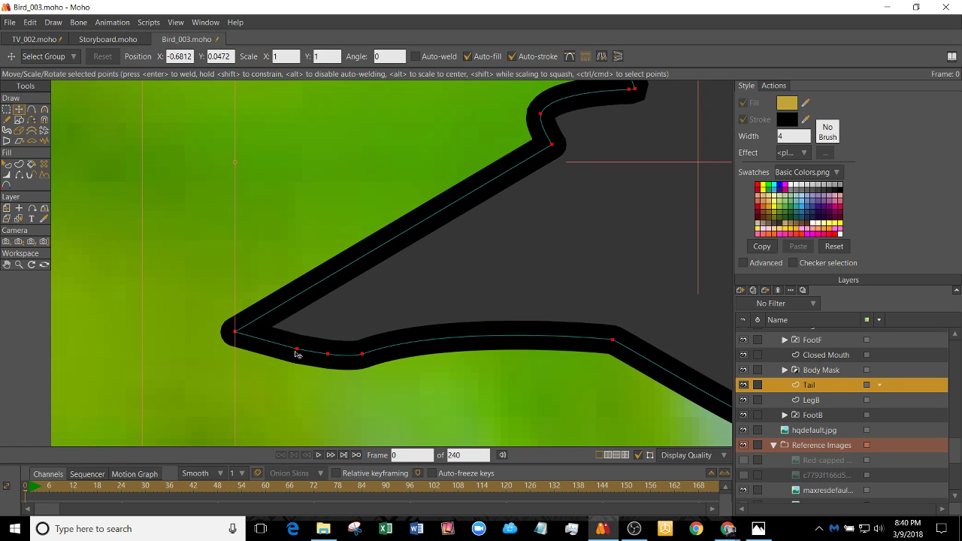
left_click(297, 352)
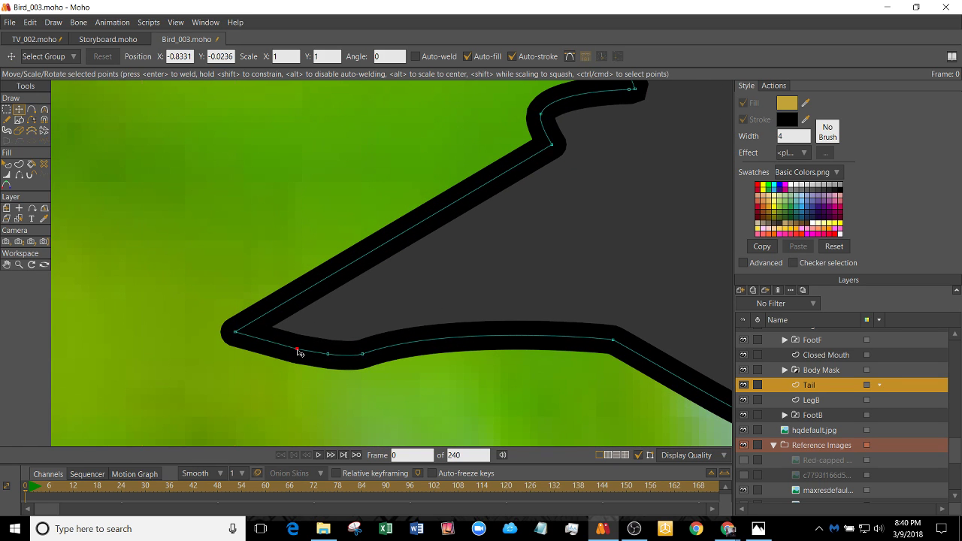
- Increase the curvature of the tail's tip point to round off the tip
left_click(237, 333)
key("c")
mouse_move(236, 336)
left_mouse_down()
mouse_move(380, 336)
mouse_move(240, 338)
mouse_move(249, 367)
left_mouse_up()
key("t")
key("c")
key("t")
key("c")
key("t")
- Set the curvature of the added lower-edge point farther from the tail's tip to about 0.6
left_click(328, 355)
key("c")
left_click_drag(328, 355, 521, 382)
scroll(477, 349, "down", 7)
left_click_drag(477, 348, 402, 332)
scroll(402, 332, "down", 2)
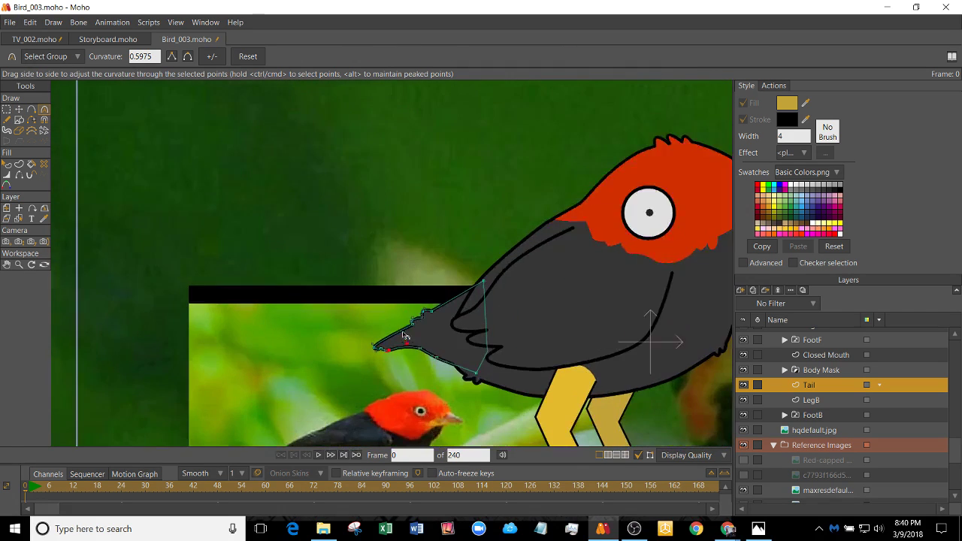
- Render a preview of the frame to check the reshaped tail, then close it
key("ctrl+r")
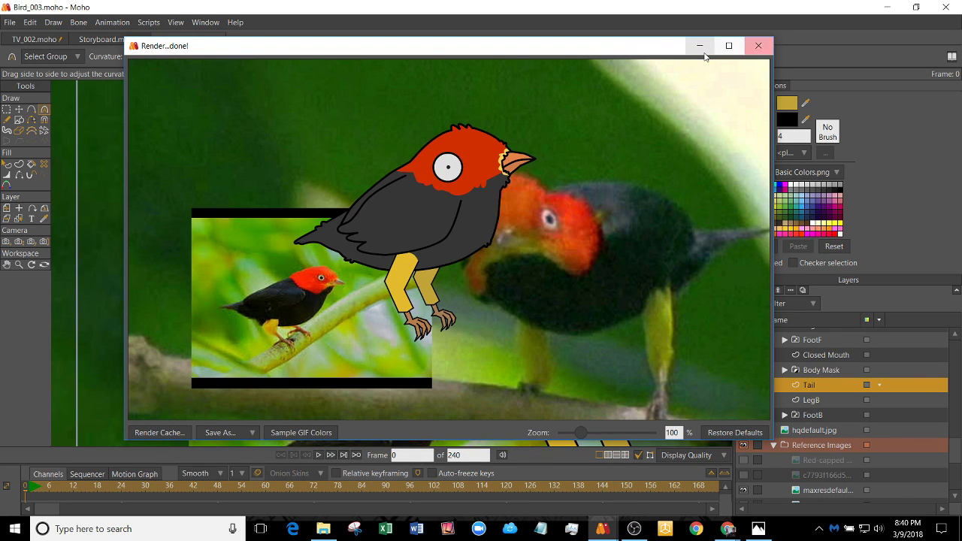
left_click(758, 46)
scroll(425, 341, "up", 2)
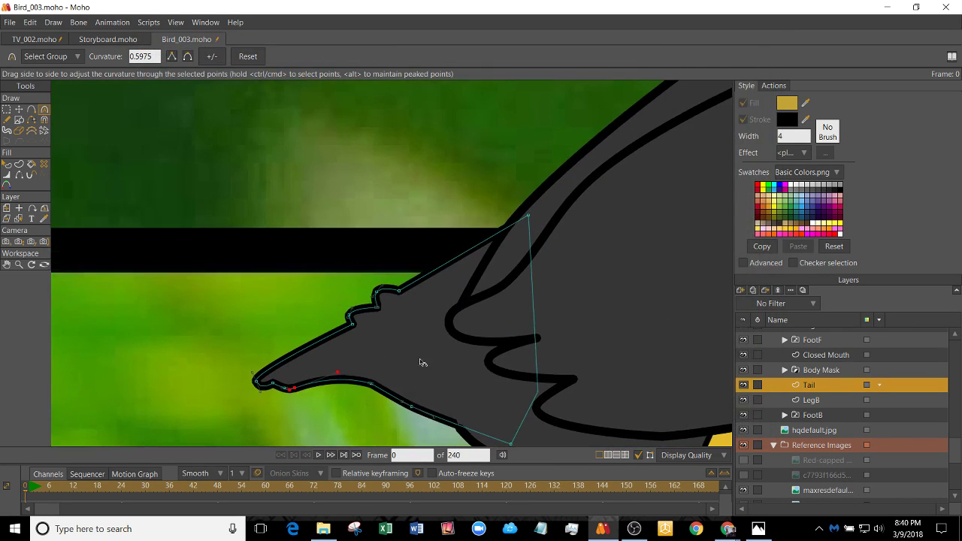
- Add a point to the Body outline where the tail's upper edge meets it and hide the outline segment crossing the tail
left_click(493, 265, "ctrl+alt")
key("t")
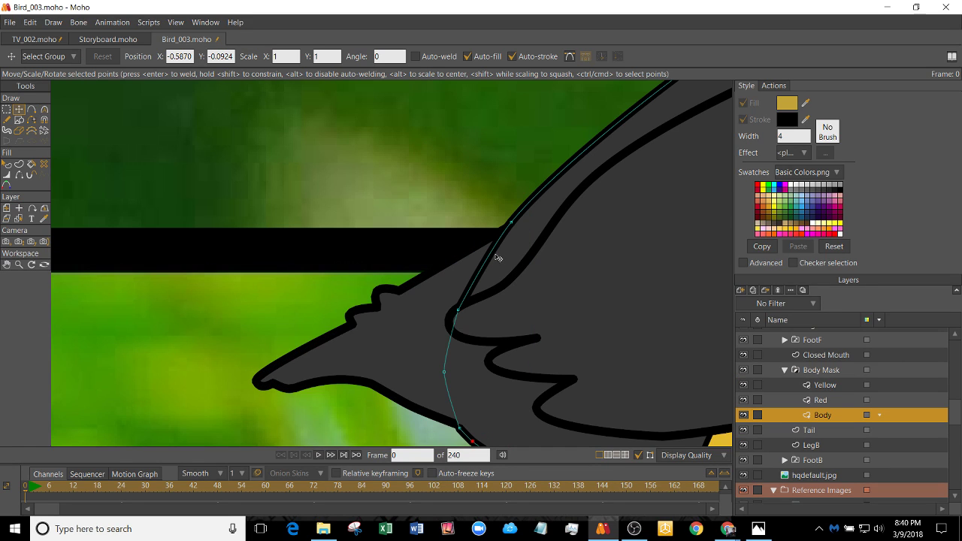
key("a")
left_click(492, 252)
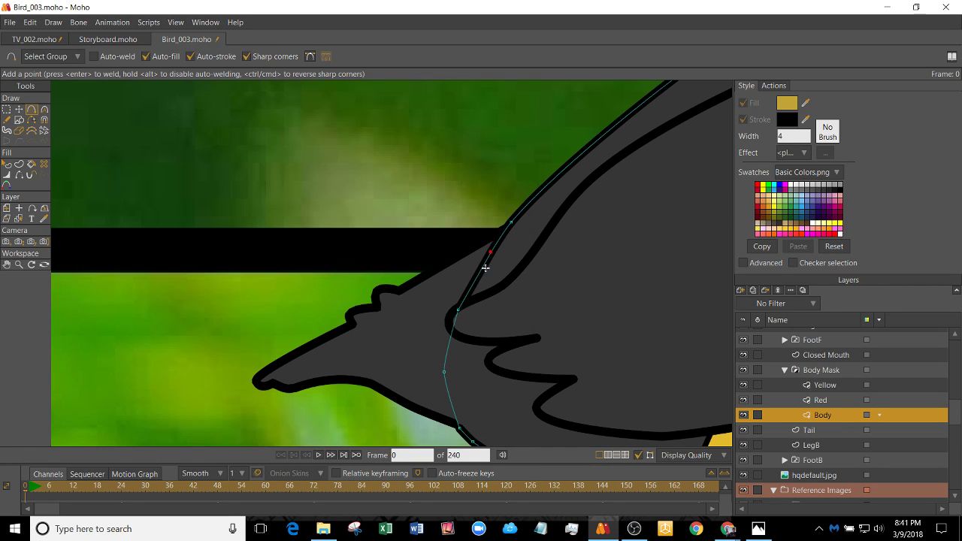
key("h")
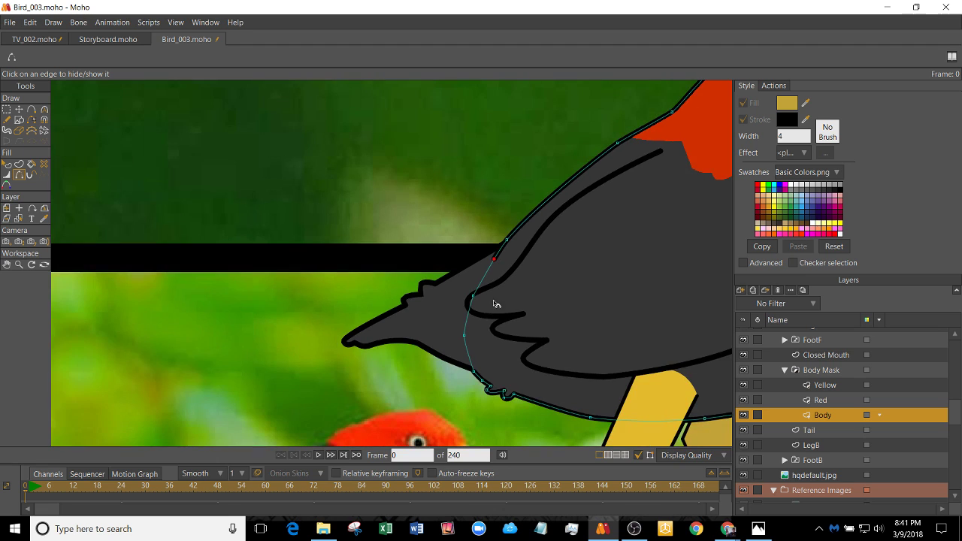
scroll(498, 305, "down", 2)
scroll(478, 337, "down", 1)
- Render another preview to check the join between body and tail, close it, and review the whole bird
key("ctrl+r")
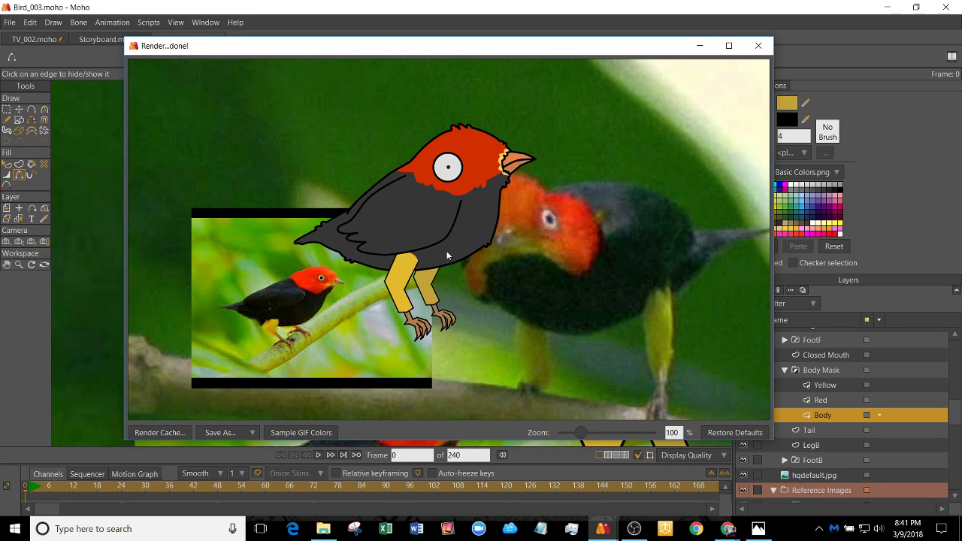
left_click(761, 49)
scroll(345, 369, "down", 4)
scroll(426, 282, "up", 5)
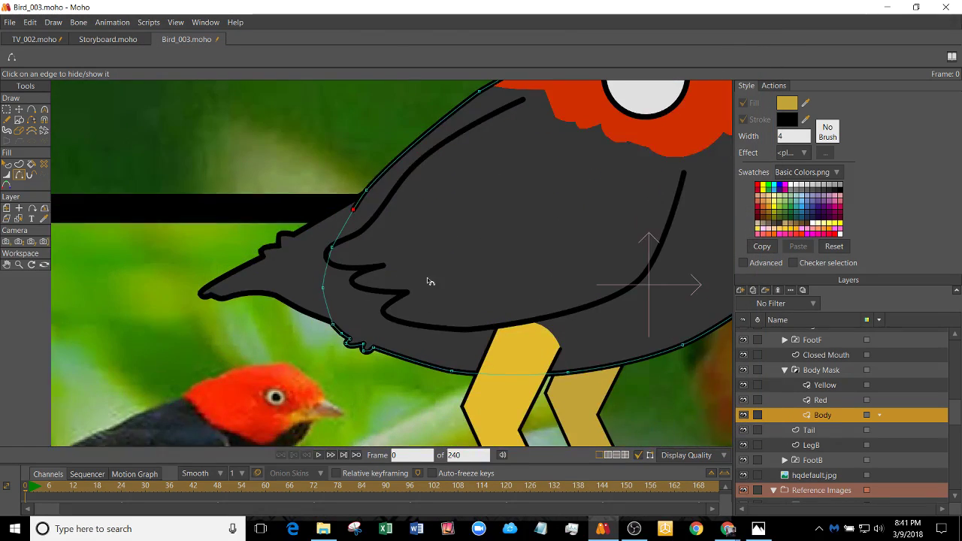
scroll(451, 301, "down", 2)
scroll(459, 331, "down", 2)
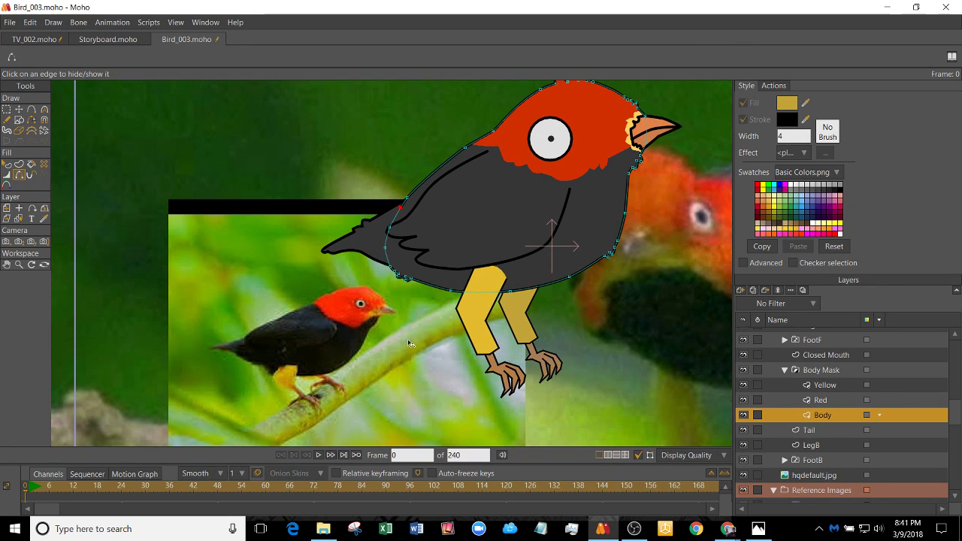
- Select the LegF and FootF layers together and move the front leg and foot back toward the tail
scroll(445, 346, "up", 2)
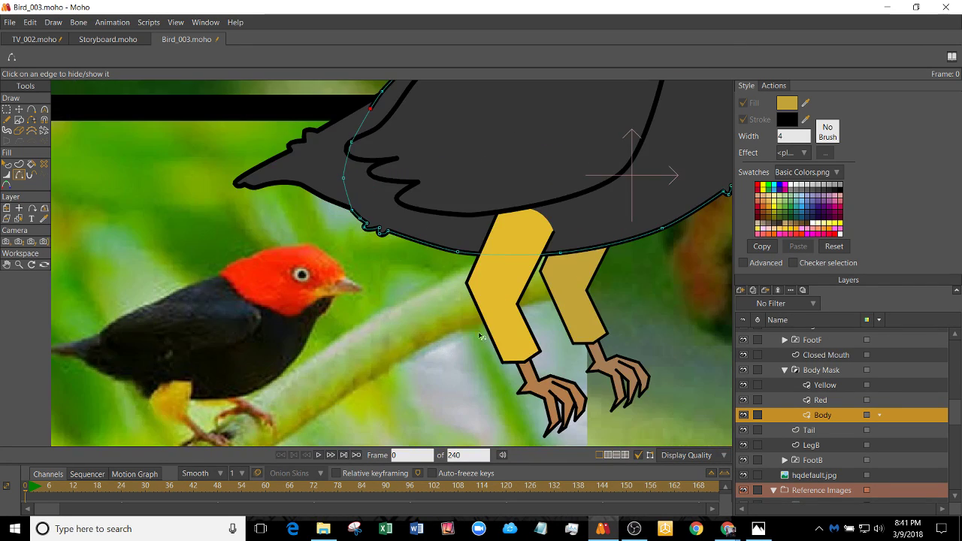
left_click(508, 308, "ctrl+alt")
left_click(824, 352, "ctrl")
scroll(535, 303, "down", 1)
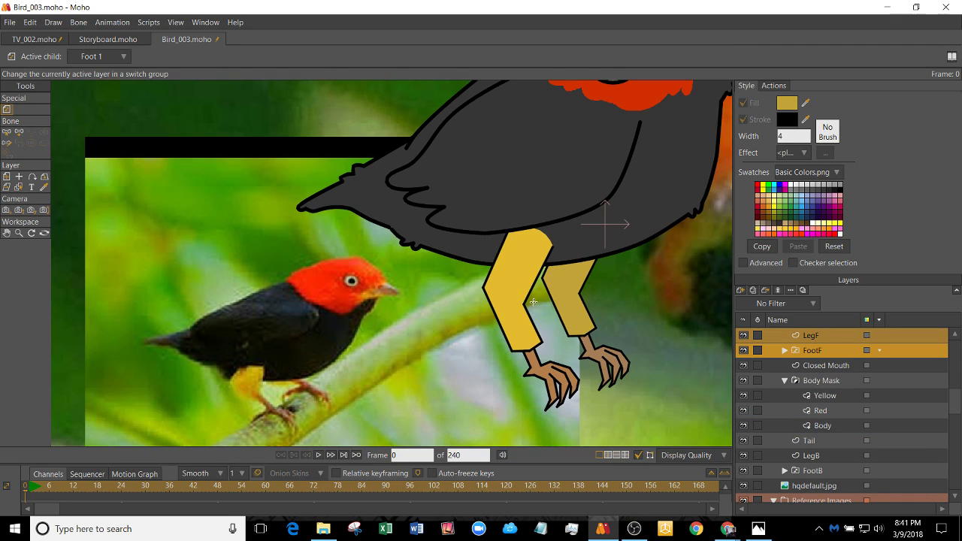
left_click_drag(517, 301, 479, 288)
scroll(478, 302, "up", 3)
scroll(402, 305, "down", 1)
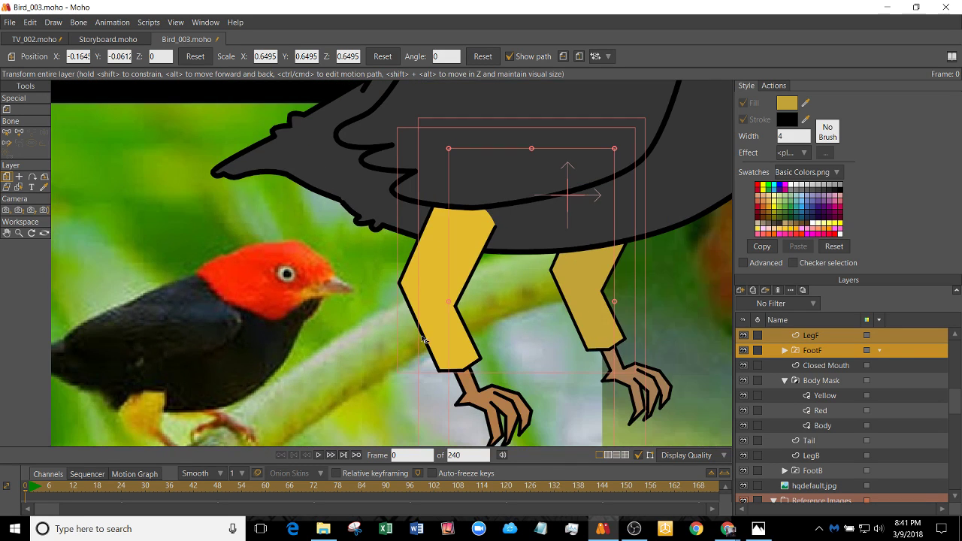
- Select the lower end points of the LegF shape and move them up to shorten the lower leg
right_click(459, 342, "alt")
scroll(437, 337, "up", 1)
key("g")
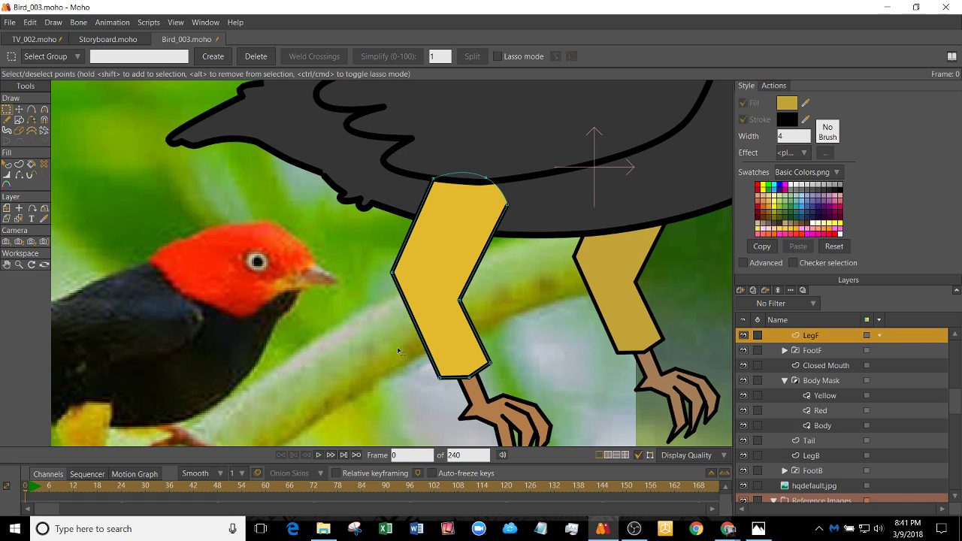
left_click_drag(399, 351, 625, 432)
key("t")
left_click_drag(476, 356, 456, 281)
- Move the inner knee point of LegF upward, level with the outer knee point
left_click(461, 303)
key("ctrl+a")
left_click(460, 302)
scroll(354, 300, "down", 1)
left_click_drag(354, 299, 378, 292)
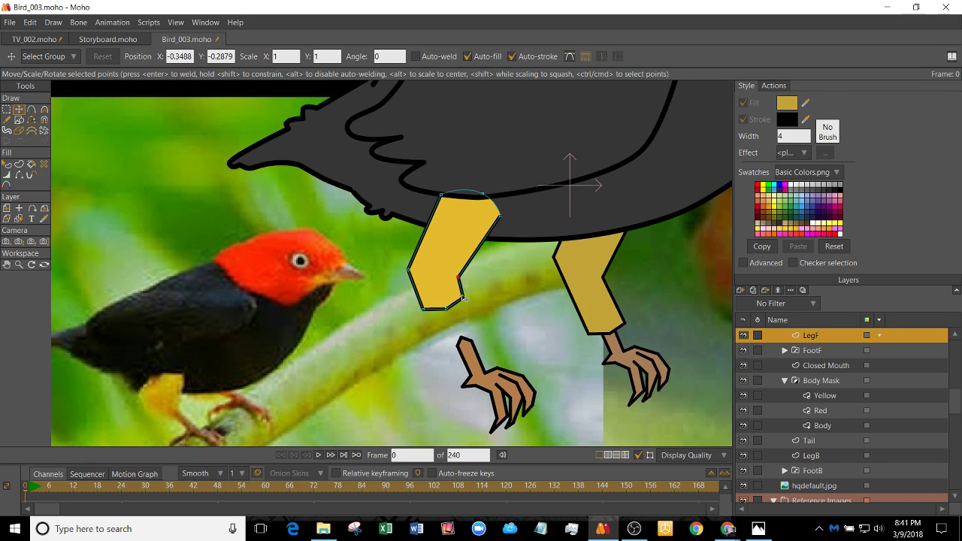
- Compare the shortened front leg with the leg of the manakin in the reference photo
scroll(390, 318, "down", 1)
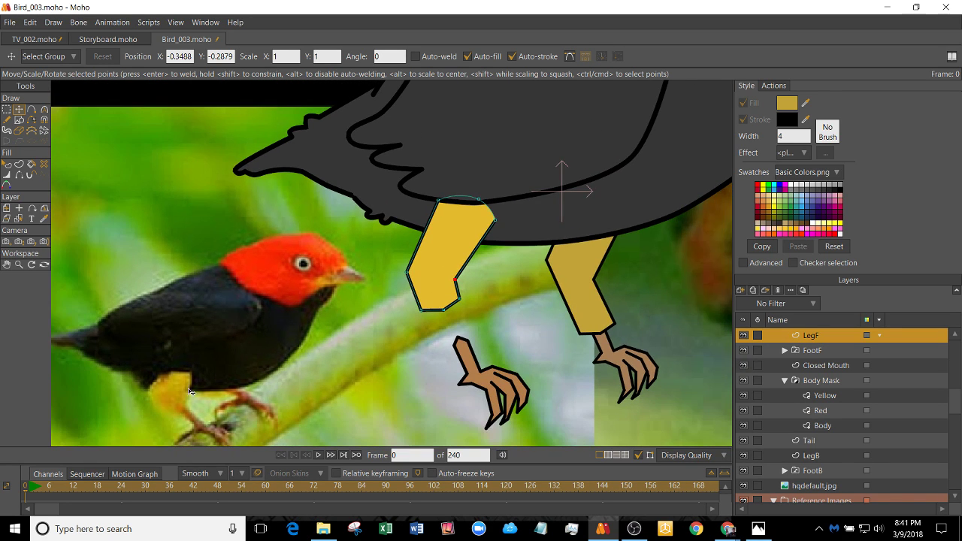
scroll(197, 403, "down", 1)
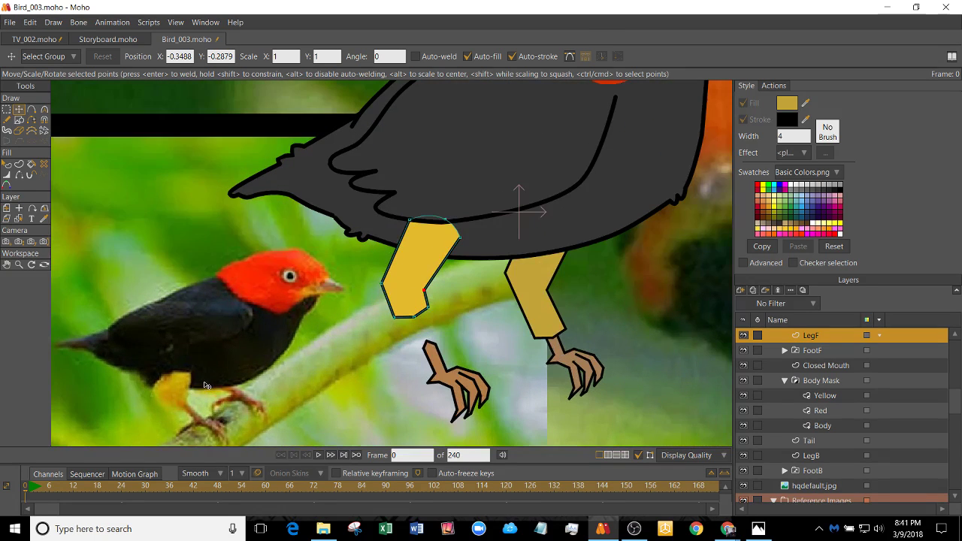
scroll(447, 289, "up", 4)
left_click_drag(429, 275, 470, 291)
scroll(459, 301, "down", 3)
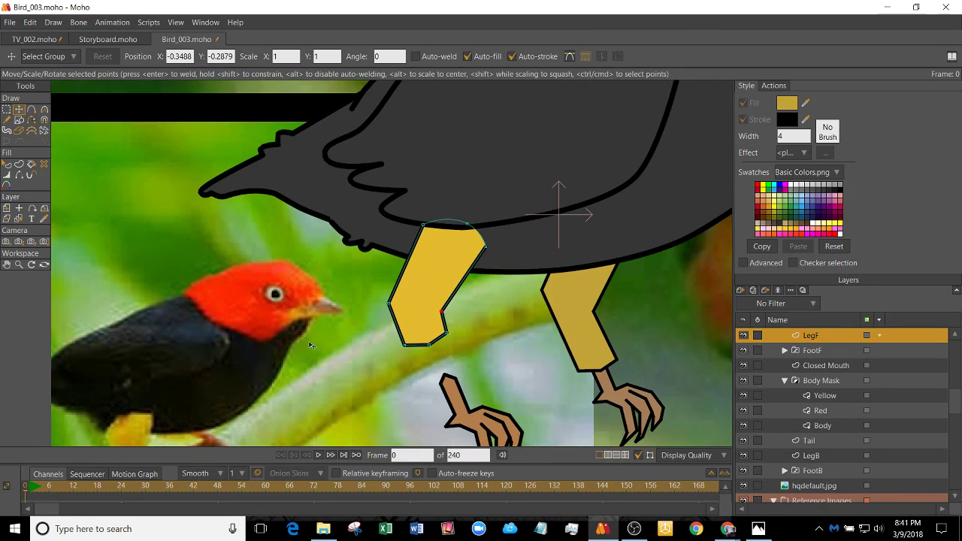
left_click_drag(319, 335, 375, 262)
scroll(377, 262, "down", 1)
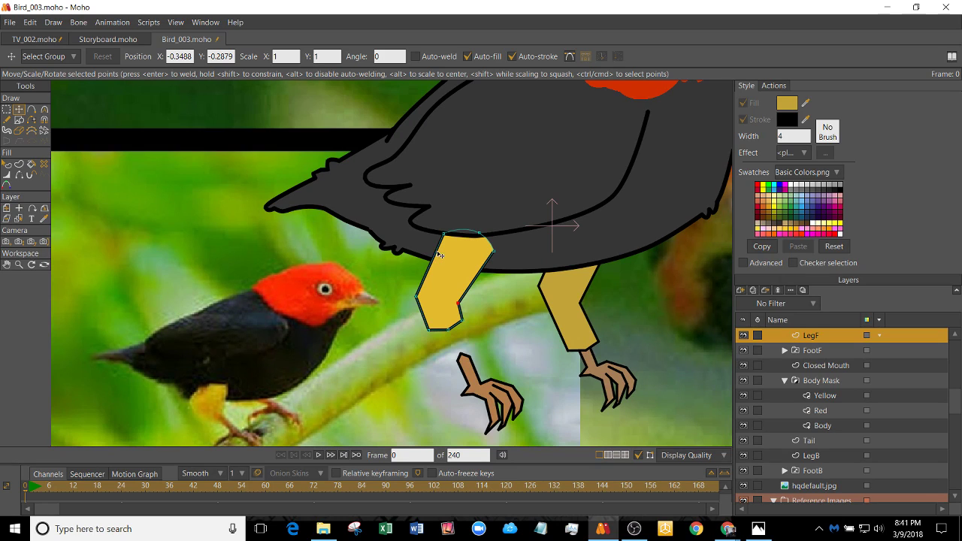
- Curve the outer knee point of the LegF shape to round the back edge of the front leg
left_click_drag(418, 301, 743, 364)
key("c")
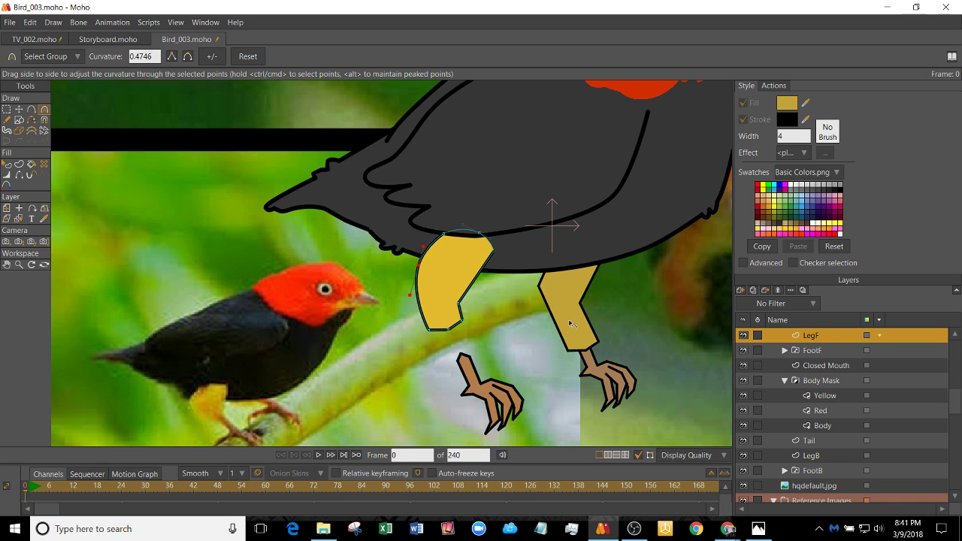
scroll(425, 328, "up", 3)
- Move the inner knee point and lower end points of LegF slightly up and forward to shorten and taper the leg
key("t")
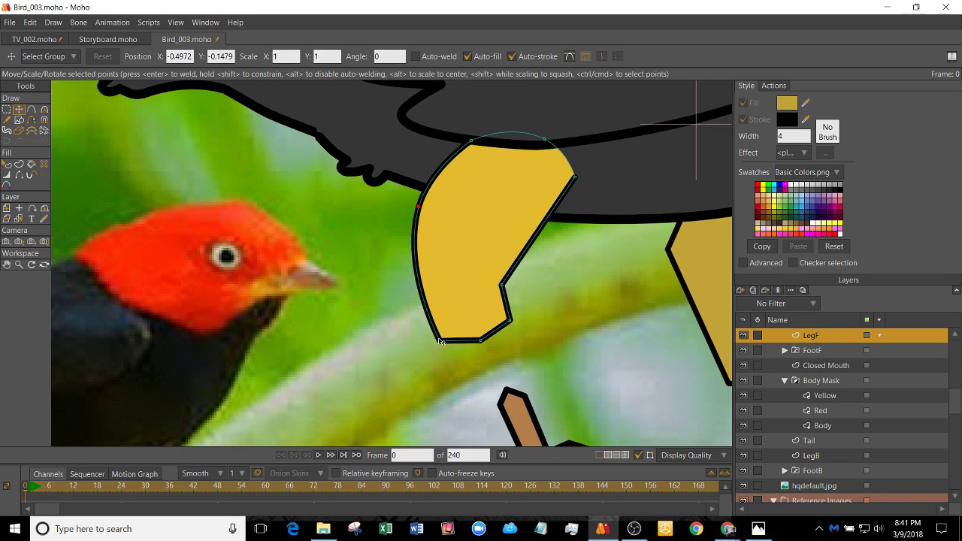
left_click_drag(475, 347, 533, 270)
scroll(377, 286, "down", 2)
scroll(421, 293, "up", 3)
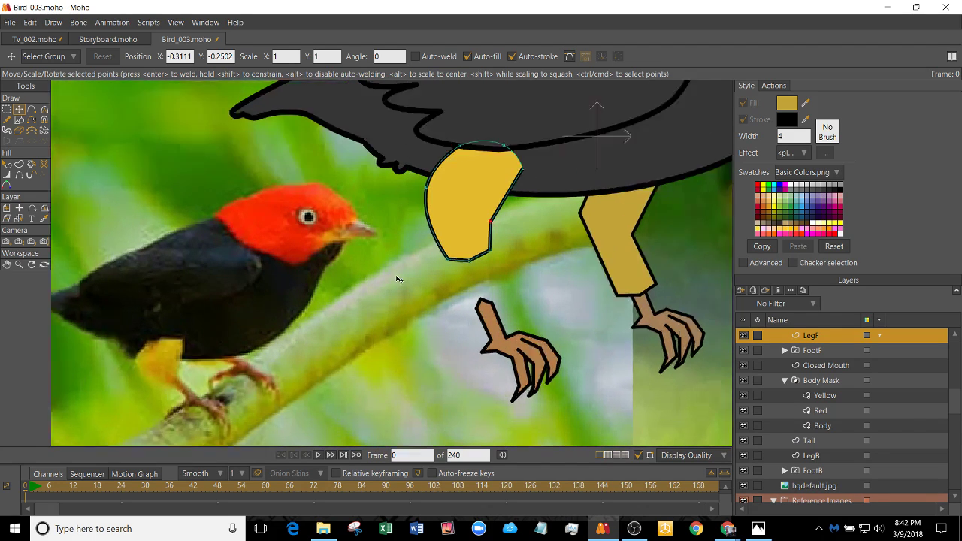
mouse_move(458, 262)
left_mouse_down()
mouse_move(453, 297)
mouse_move(475, 281)
mouse_move(475, 262)
left_mouse_up()
scroll(255, 368, "down", 2)
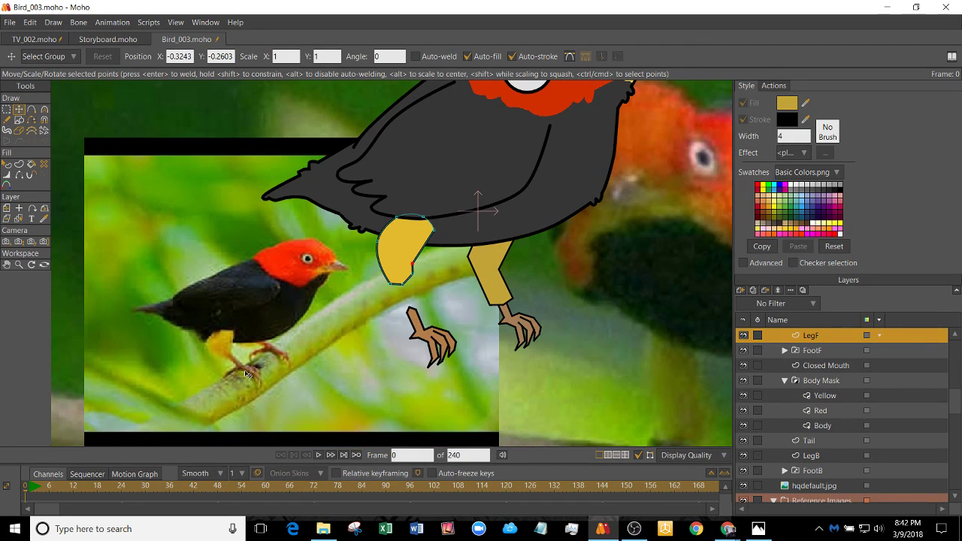
- Select the whole Foot 1 shape, move it up to the end of the front leg and rotate it slightly forward
scroll(353, 350, "up", 2)
double_click(445, 325)
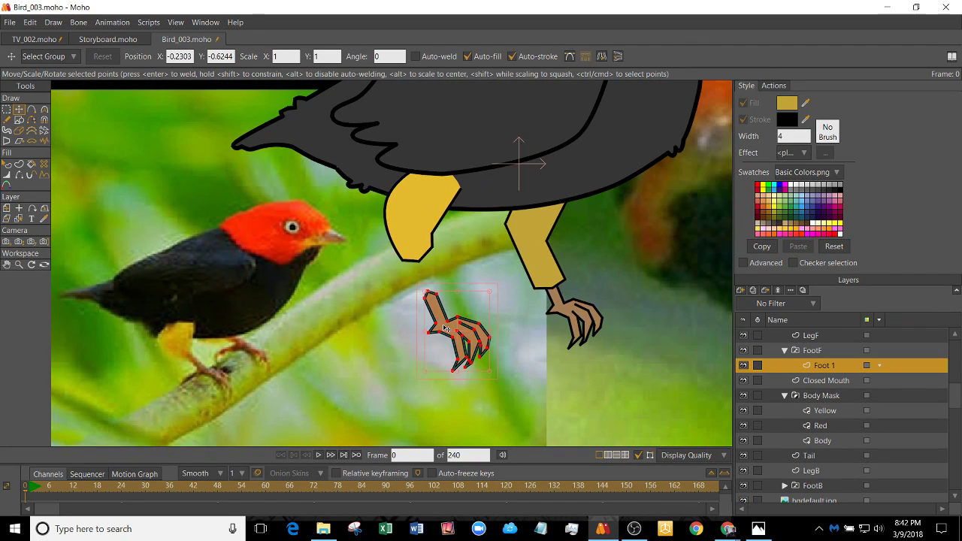
left_click(467, 345)
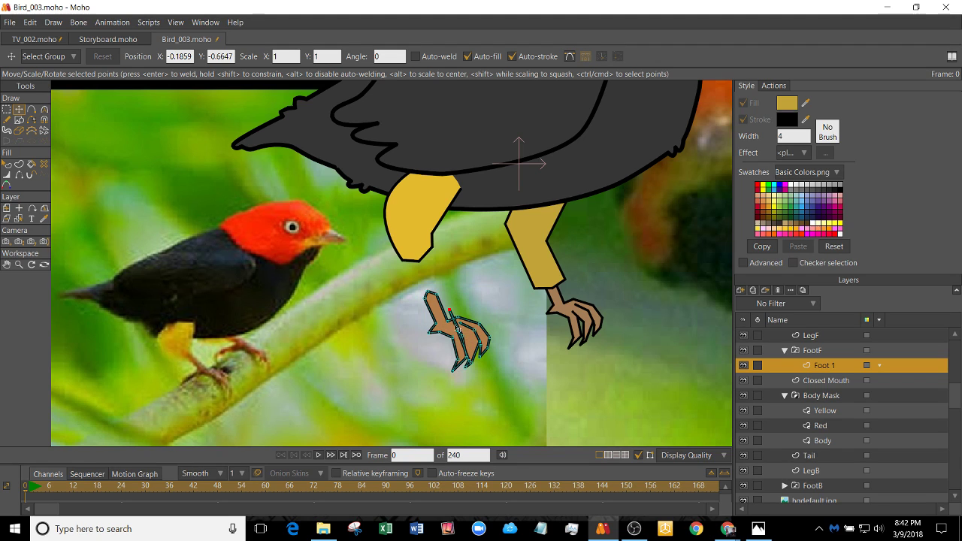
double_click(453, 334)
left_click_drag(453, 334, 436, 297)
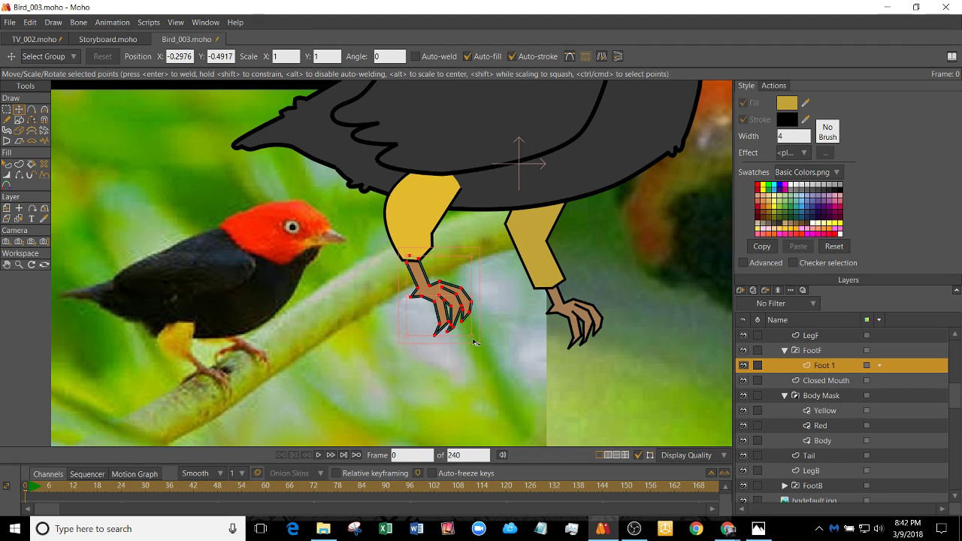
left_click_drag(476, 343, 455, 292)
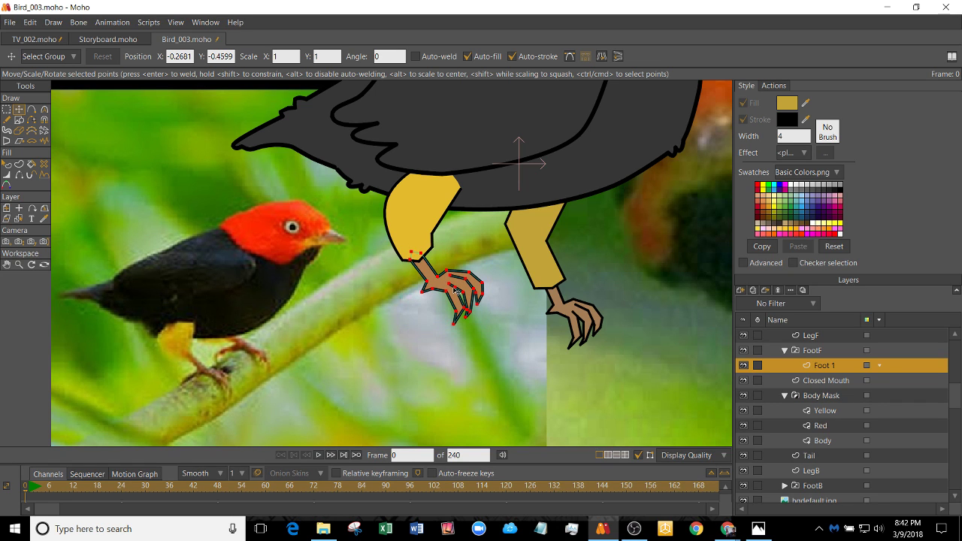
- Compare the drawn front leg with how the manakin's yellow thigh meets its foot in the reference photo
scroll(215, 323, "down", 3)
scroll(508, 350, "down", 2)
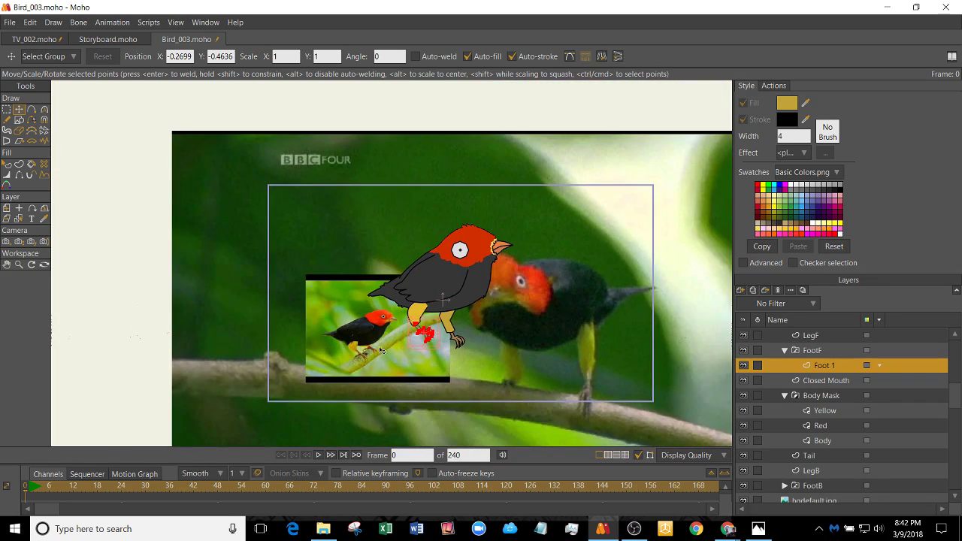
scroll(425, 352, "up", 1)
scroll(394, 373, "up", 5)
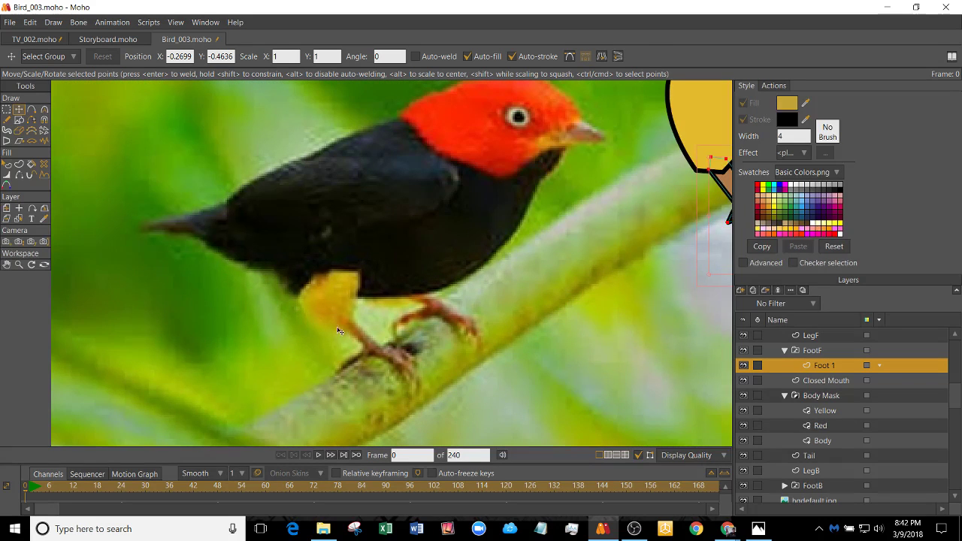
scroll(352, 338, "down", 2)
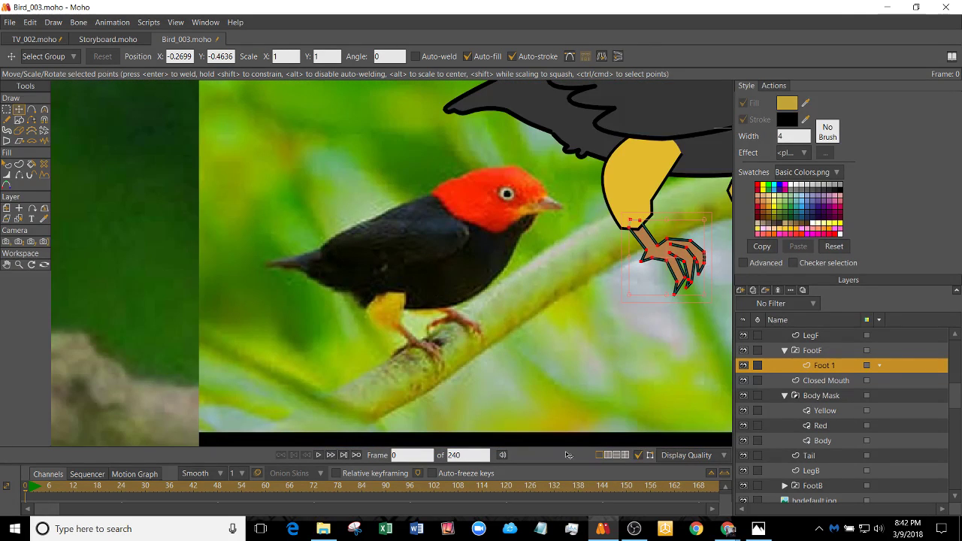
- Switch to the red capped manakin image results in Chrome and browse the enlarged photos for leg and foot reference
mouse_move(730, 531)
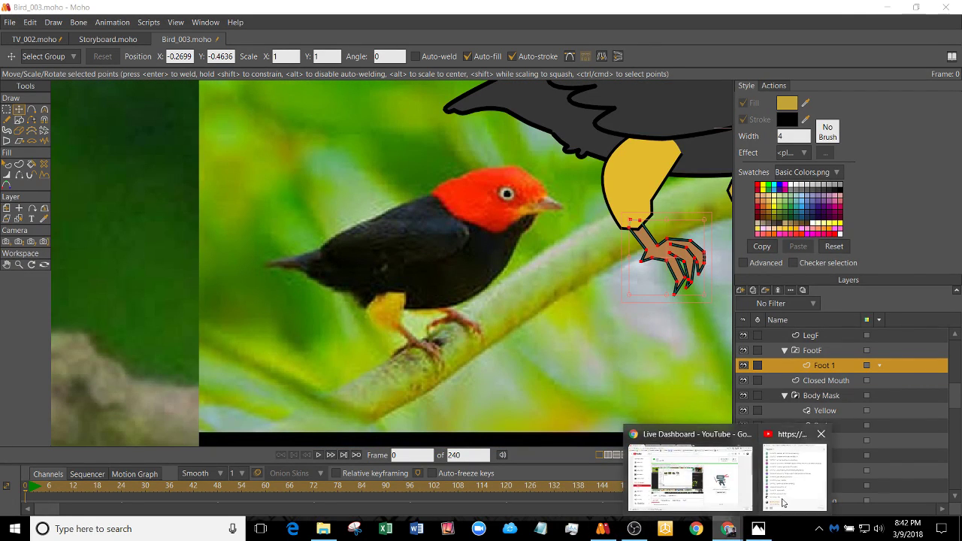
left_click(733, 465)
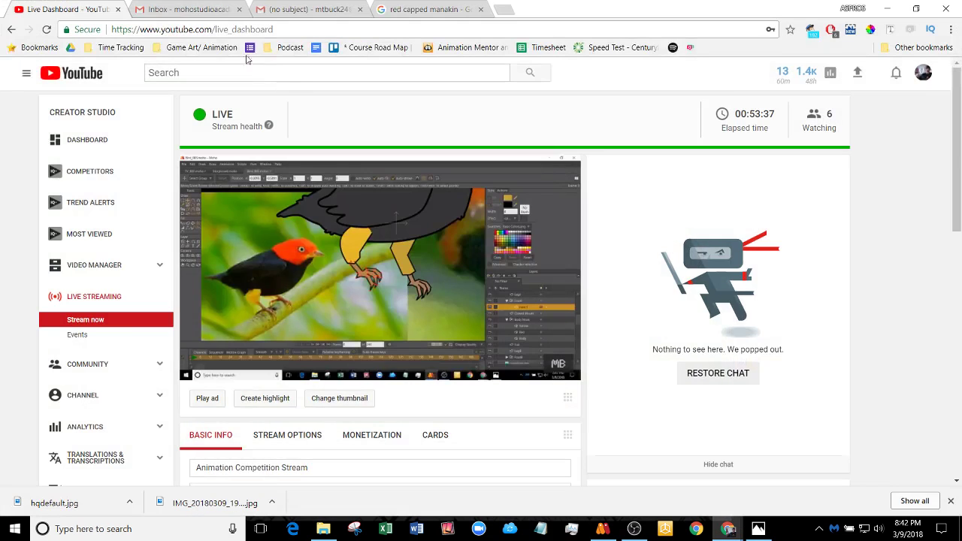
left_click(410, 9)
left_click(938, 308)
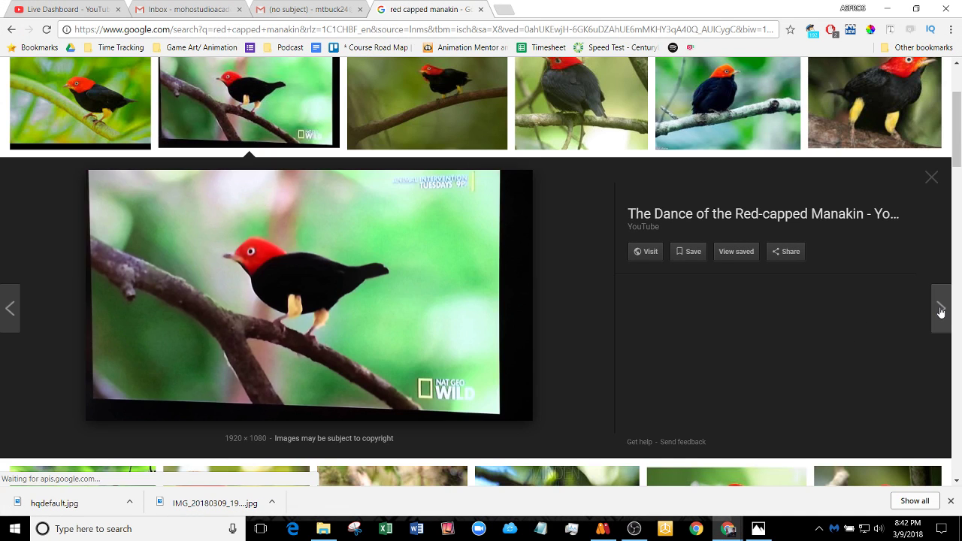
left_click(939, 311)
left_click(25, 315)
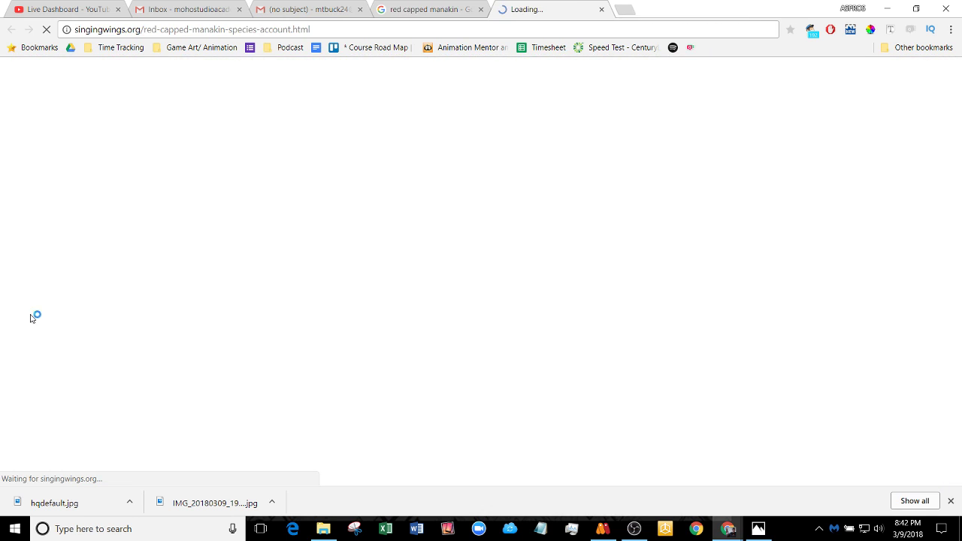
left_click(601, 9)
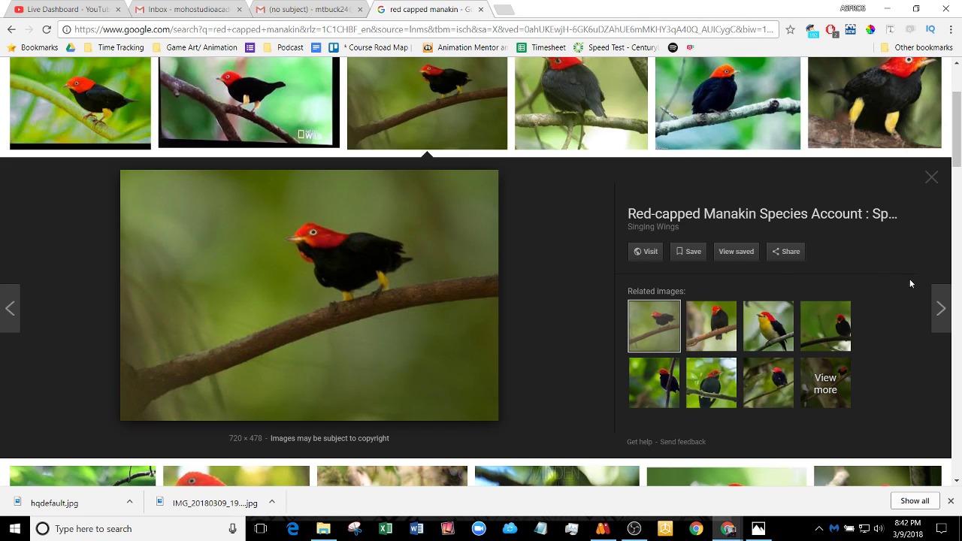
left_click(941, 308)
left_click(941, 308)
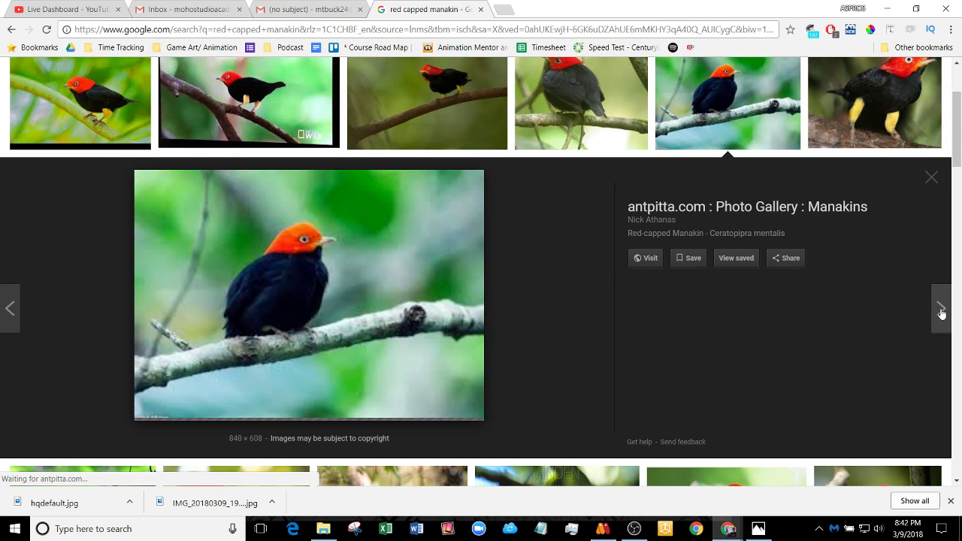
left_click(941, 308)
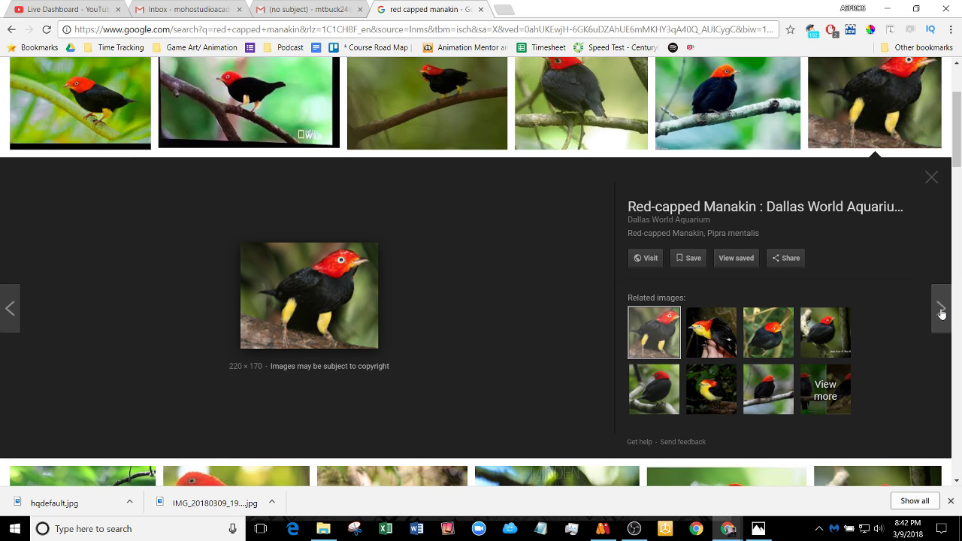
left_click(941, 308)
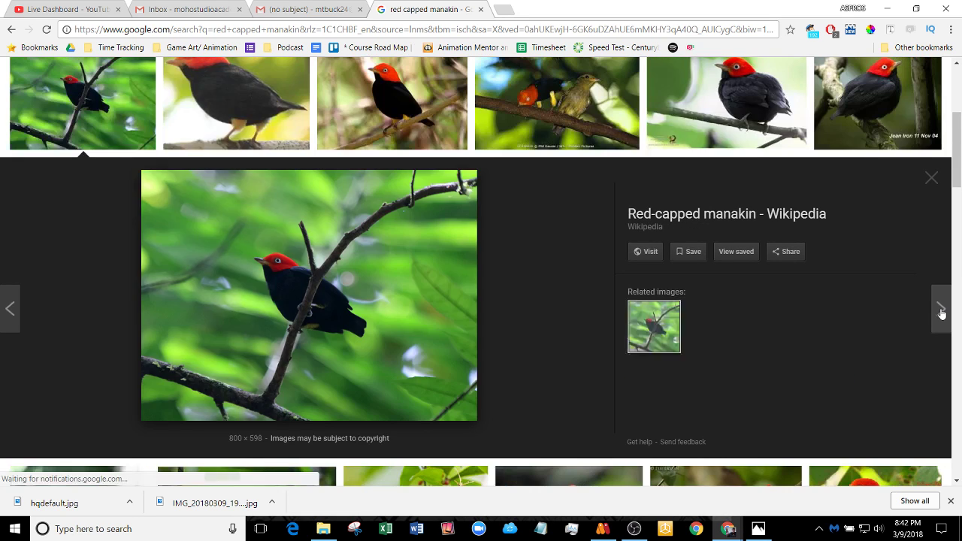
left_click(941, 308)
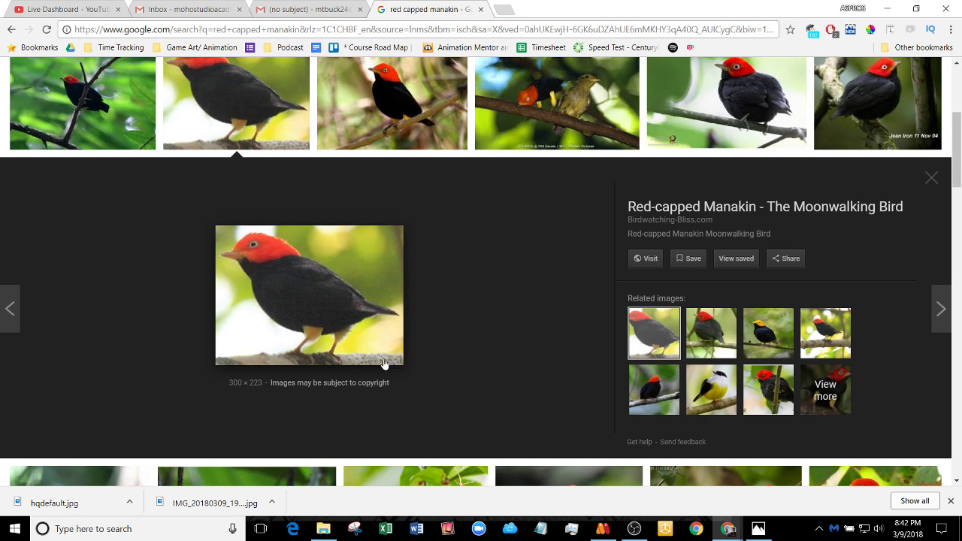
left_click(941, 308)
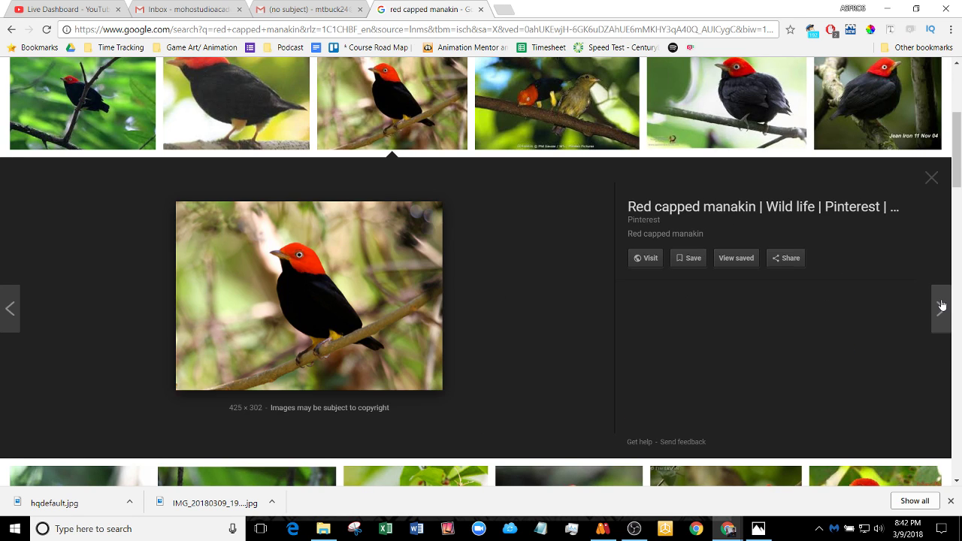
left_click(942, 307)
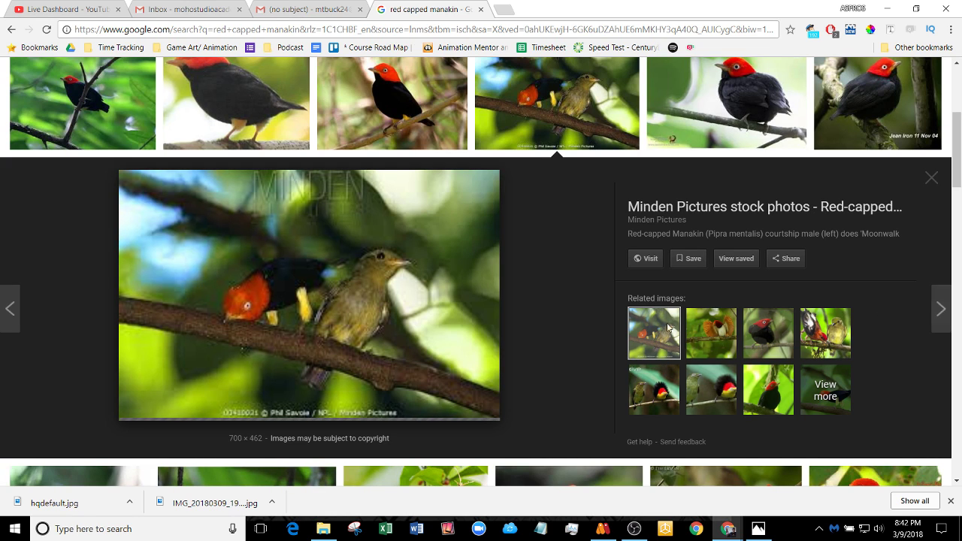
- Open the Minden Pictures page of the courtship photo, examine the manakin's legs, close the page and return to Moho
left_click(365, 300)
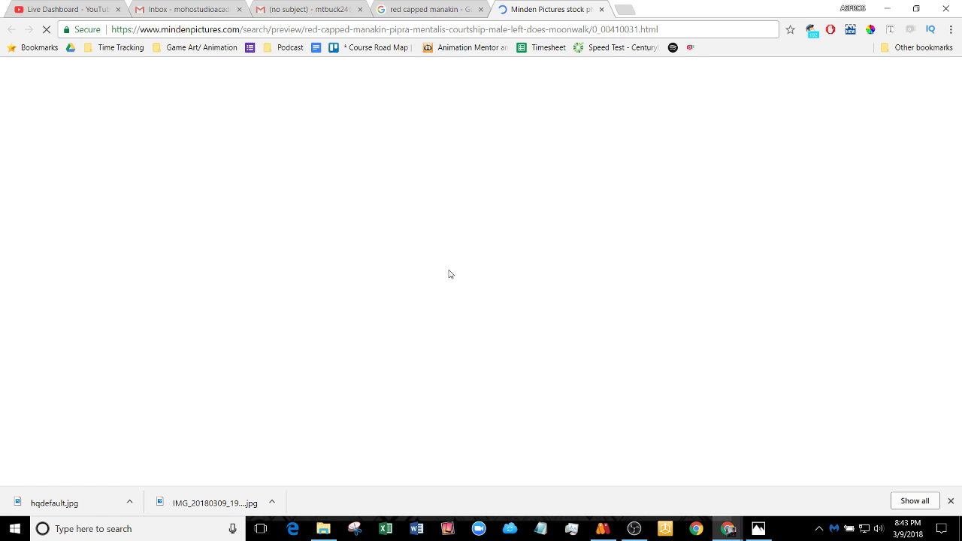
scroll(283, 316, "down", 3)
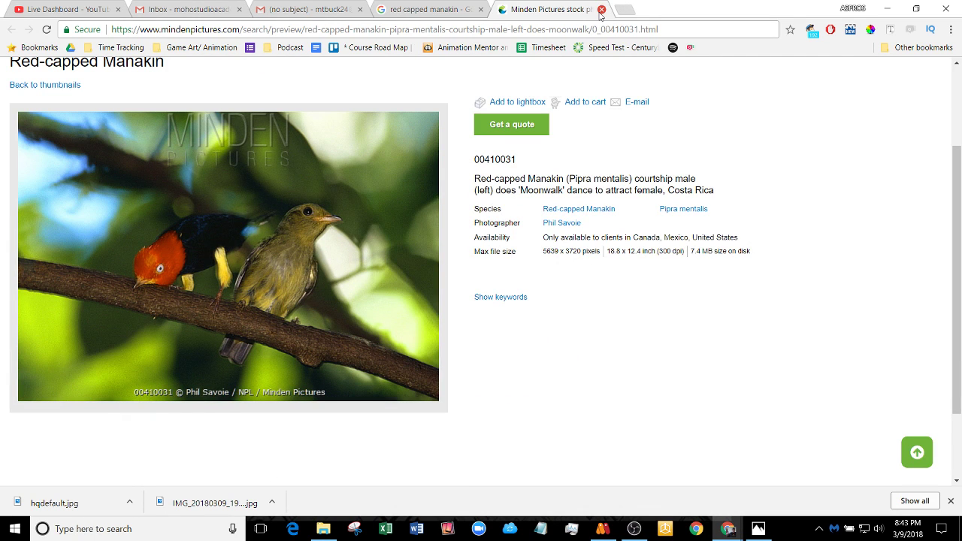
left_click(602, 10)
left_click(603, 529)
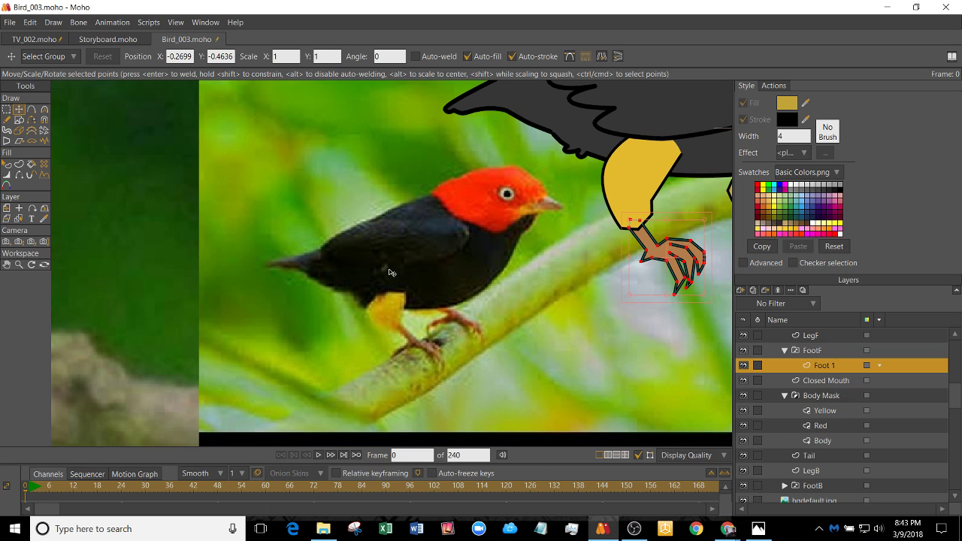
- Add points along the lower edge of LegF and pull them into a feather tip and notch above the foot
scroll(576, 249, "up", 6)
key("a")
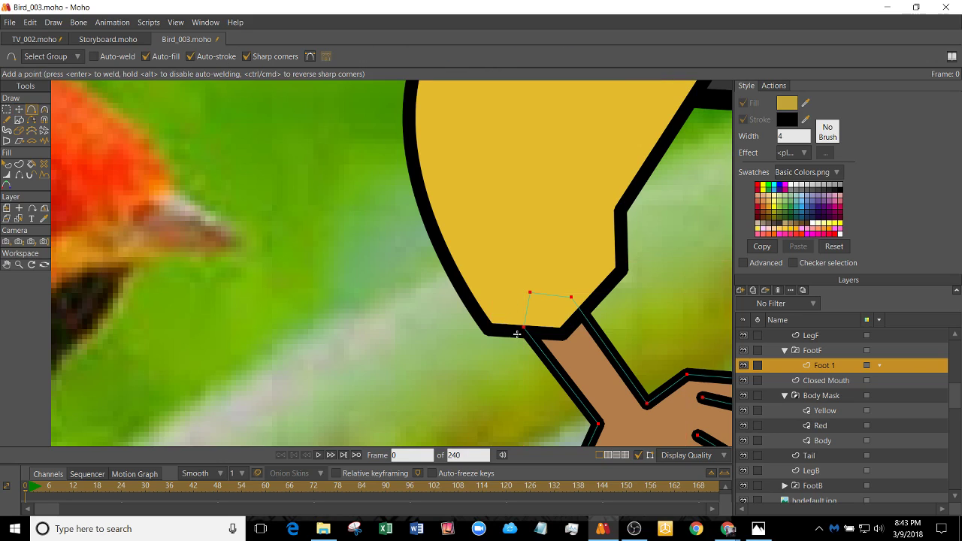
right_click(515, 332, "alt")
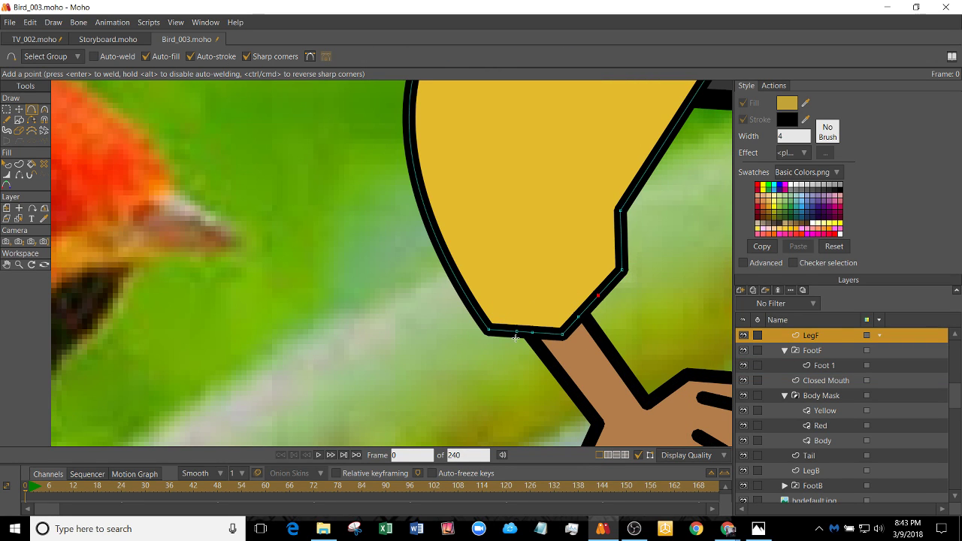
key("t")
left_click_drag(516, 332, 490, 294)
left_click_drag(489, 329, 512, 341)
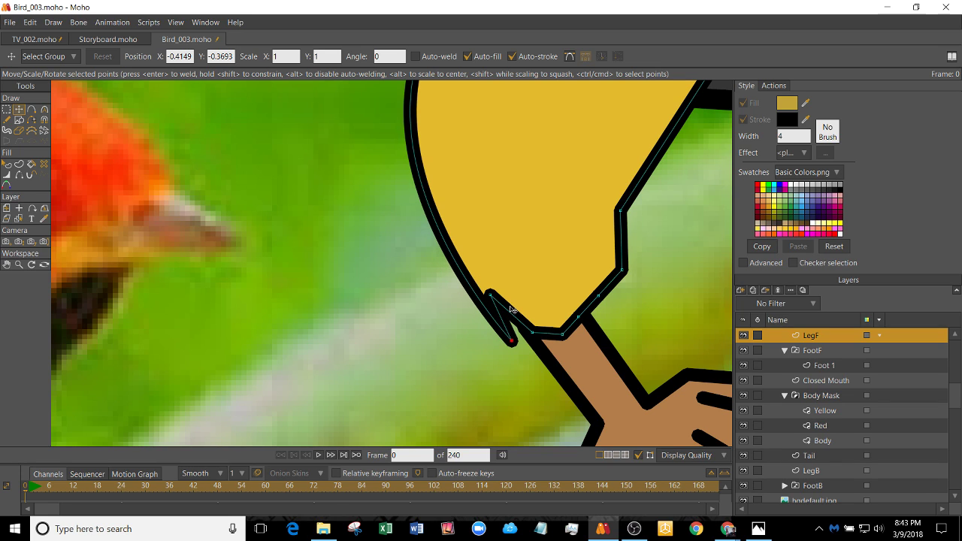
left_click_drag(491, 295, 502, 301)
- Curve the feather tips along the lower edge of LegF and shift them closer together where the leg meets the foot
key("c")
left_click_drag(513, 342, 660, 323)
left_click(533, 335)
key("t")
key("c")
left_click_drag(578, 316, 661, 302)
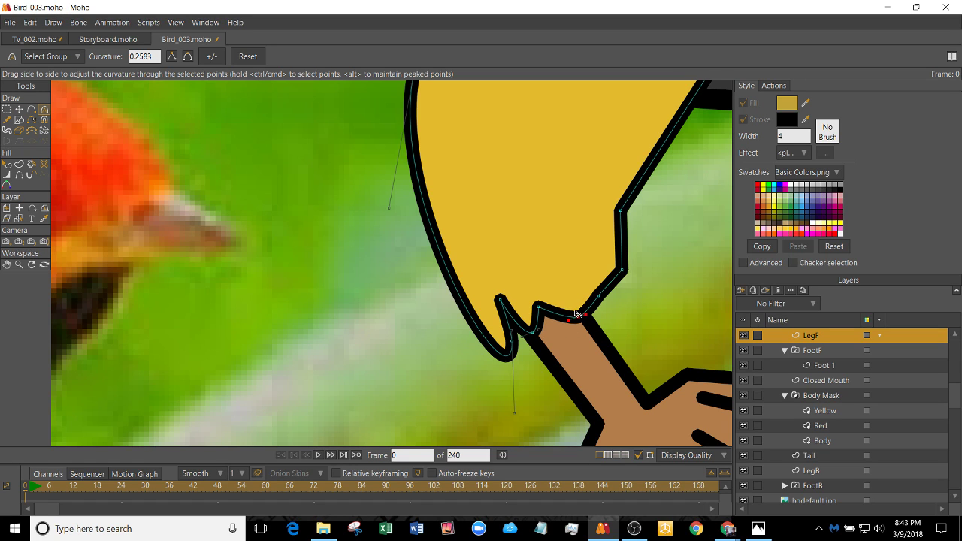
left_click_drag(623, 270, 662, 282)
key("t")
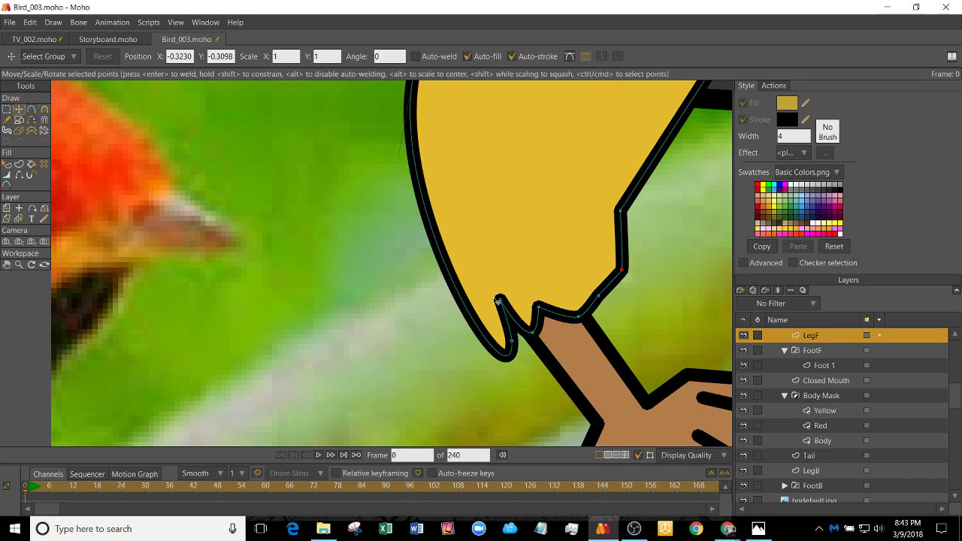
mouse_move(545, 325)
left_mouse_down()
mouse_move(554, 319)
mouse_move(536, 330)
left_mouse_up()
scroll(470, 334, "down", 5)
scroll(451, 361, "up", 3)
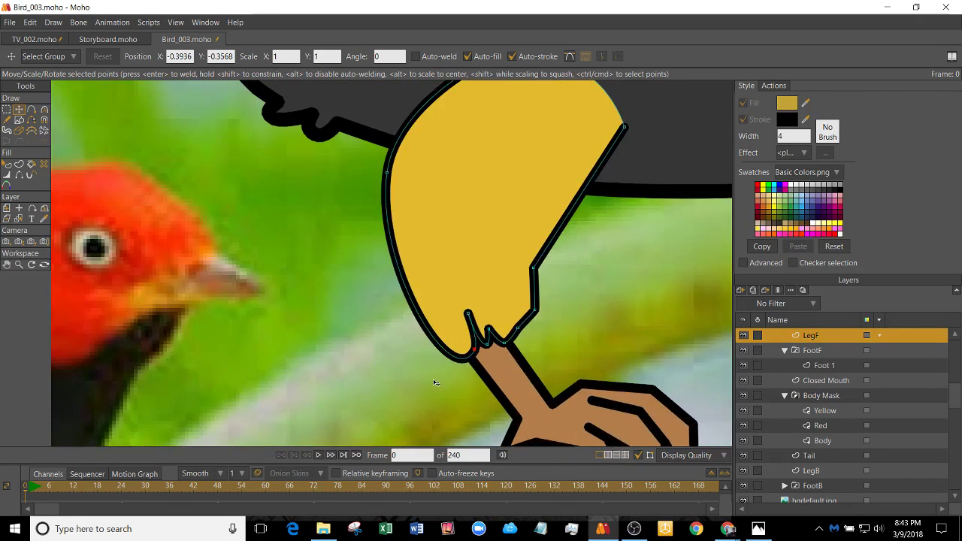
- Add a point on the lower back edge of LegF and smooth the curve through it
scroll(443, 368, "down", 1)
scroll(428, 354, "up", 2)
key("ctrl+a")
scroll(426, 347, "up", 3)
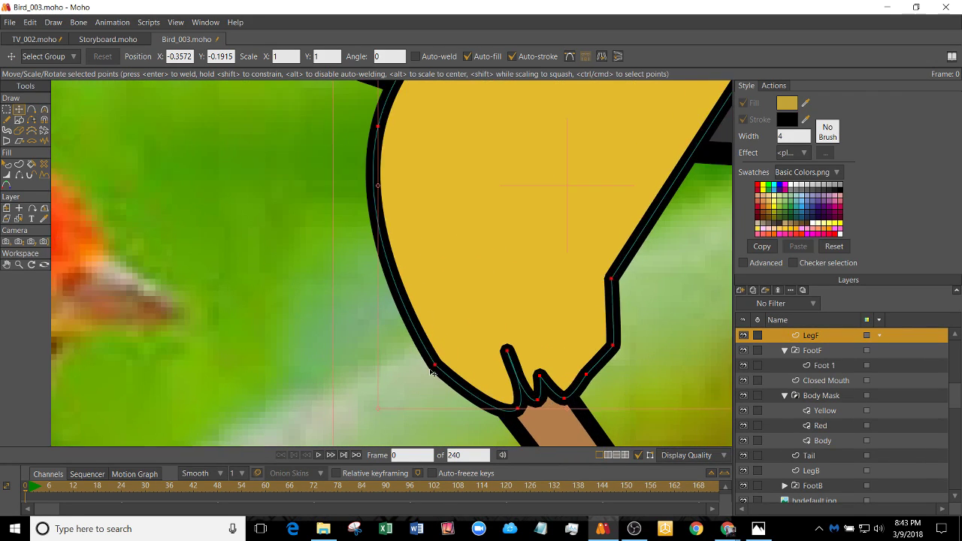
key("c")
left_click_drag(544, 415, 616, 457)
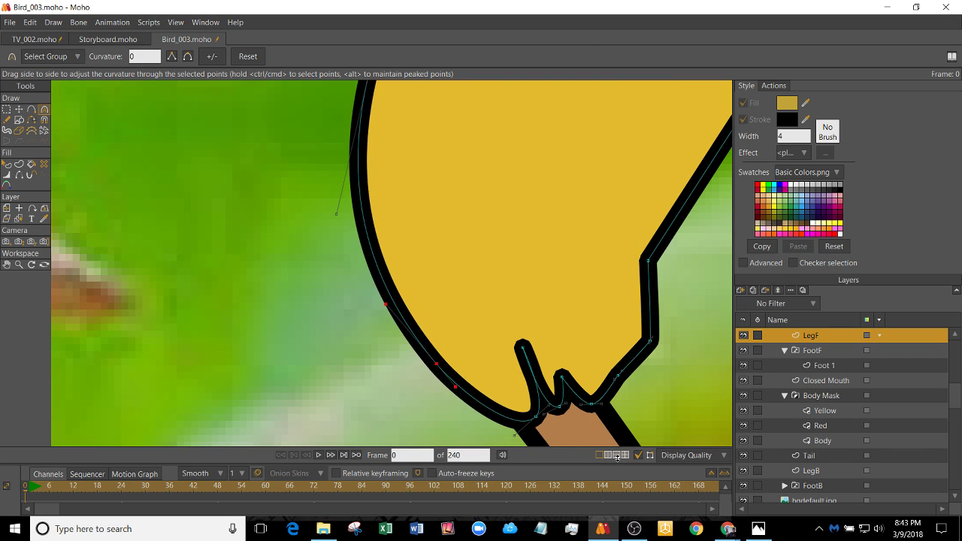
- Shift the back feather notch of LegF outward and add a point on the lower front edge to form a third notch
scroll(543, 350, "up", 3)
key("t")
left_click_drag(543, 350, 517, 351)
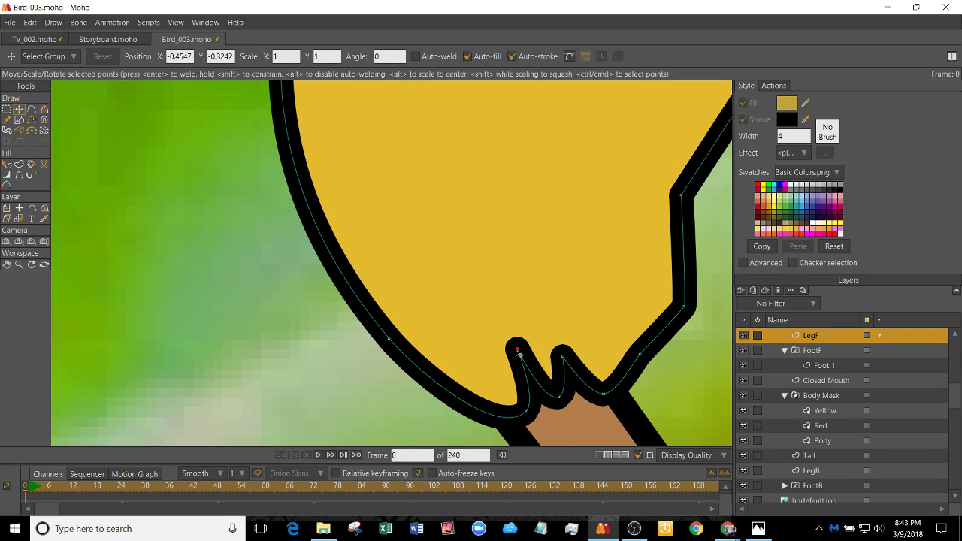
key("c")
scroll(588, 375, "down", 2)
key("a")
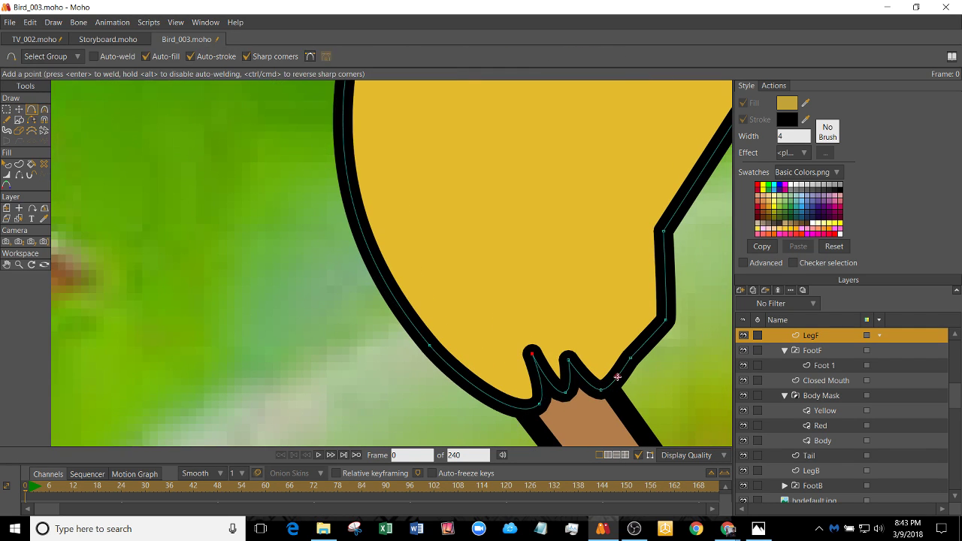
left_click_drag(618, 378, 603, 362)
scroll(633, 284, "down", 6)
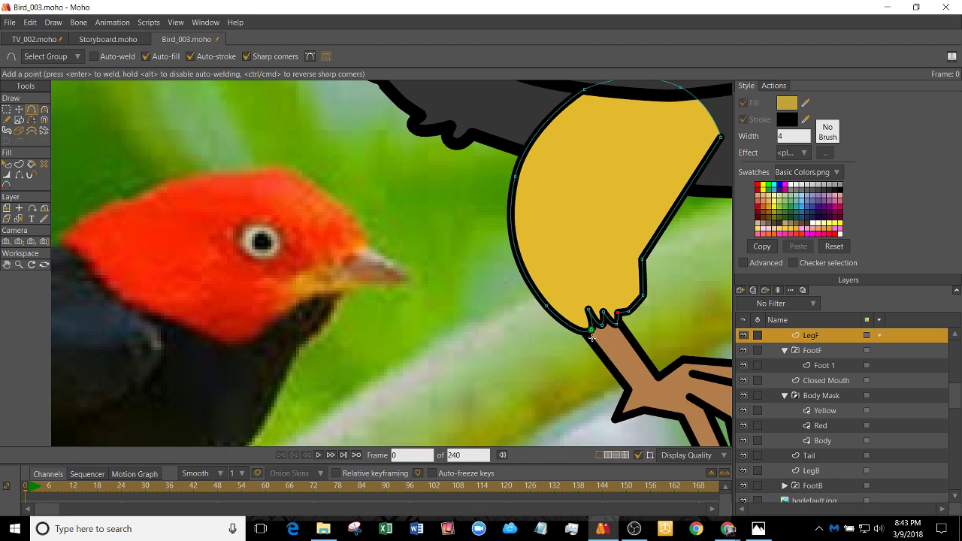
scroll(481, 368, "up", 6)
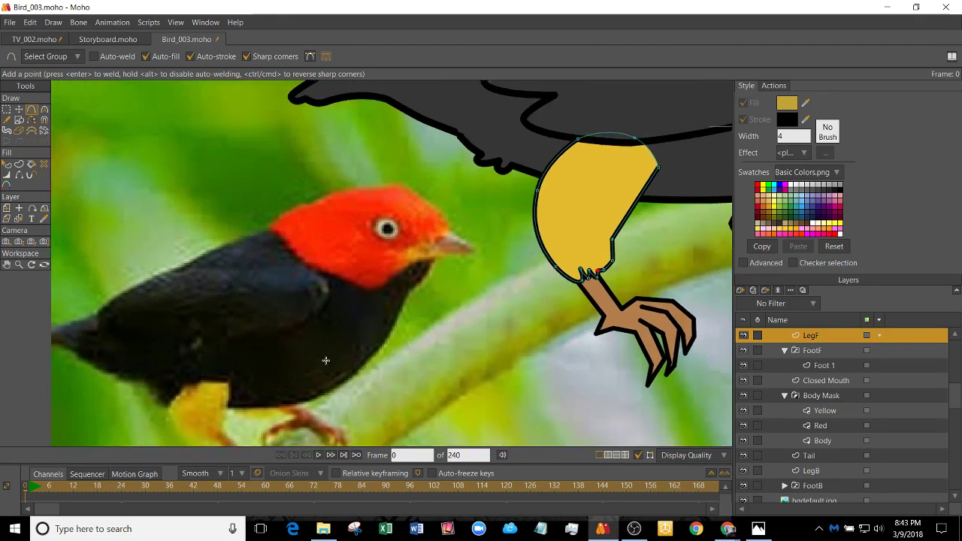
- Remove the extra points between LegF's front bend and the feather tips, reposition the bend point and curve the edge below it
key("t")
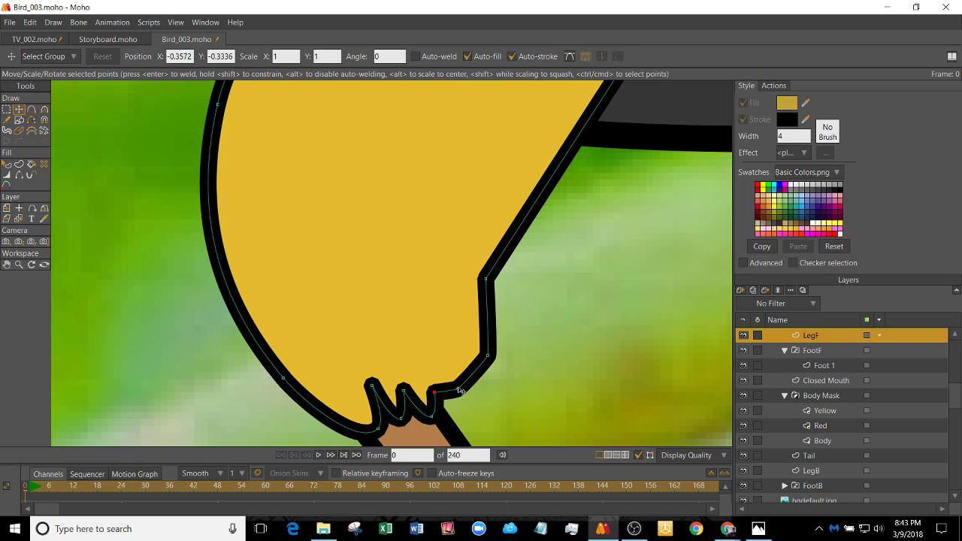
left_click(472, 380)
scroll(489, 361, "down", 3)
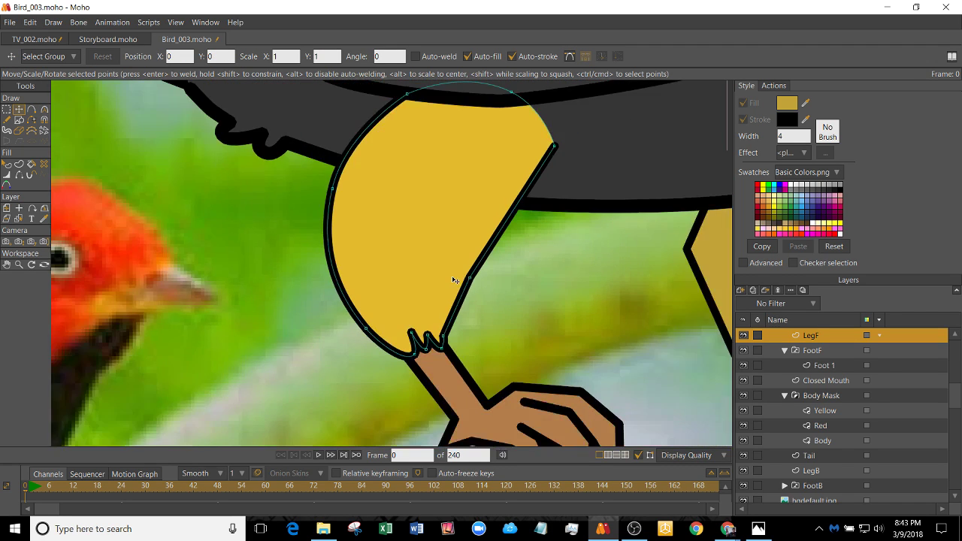
scroll(526, 323, "down", 2)
scroll(524, 320, "up", 2)
mouse_move(524, 320)
left_mouse_down()
mouse_move(491, 316)
mouse_move(554, 333)
mouse_move(508, 327)
left_mouse_up()
key("c")
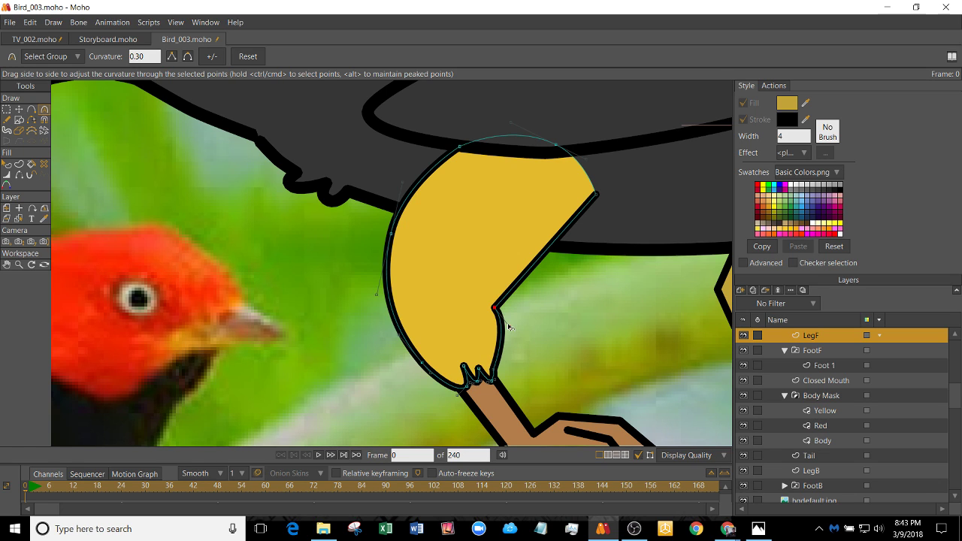
- Add a point on LegF's front edge above the bend, pull it outward and smooth the curve through it
key("t")
left_click(537, 260)
key("c")
key("t")
key("c")
left_click_drag(533, 264, 285, 86)
key("t")
key("c")
left_click(188, 57)
key("t")
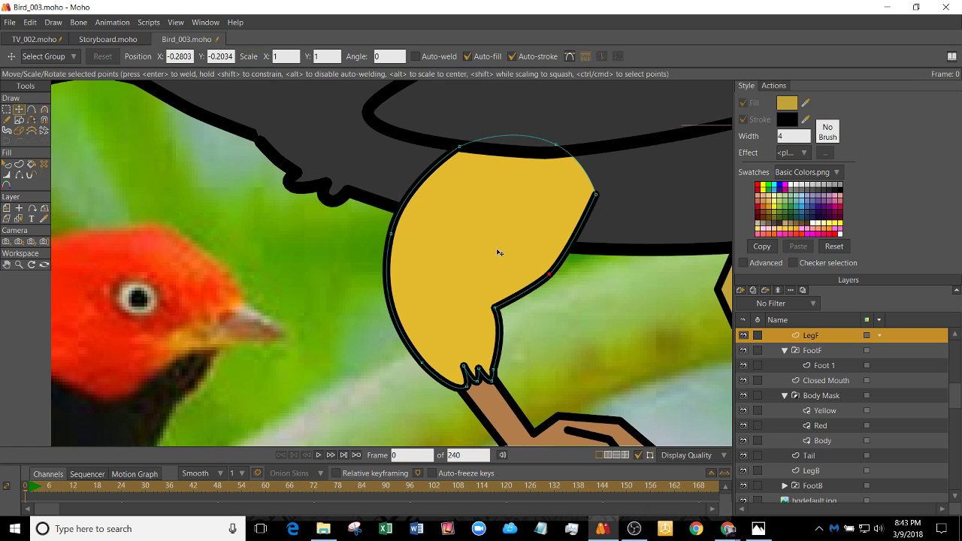
- Render a preview of the current frame, close it and compare the reshaped leg with the reference photo
key("ctrl+a")
scroll(306, 262, "down", 3)
scroll(374, 332, "down", 5)
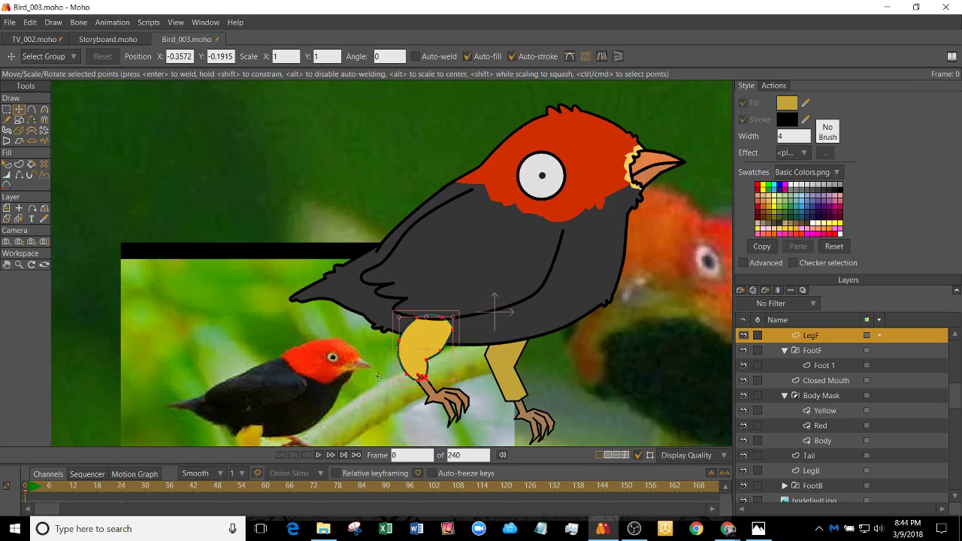
scroll(360, 338, "down", 1)
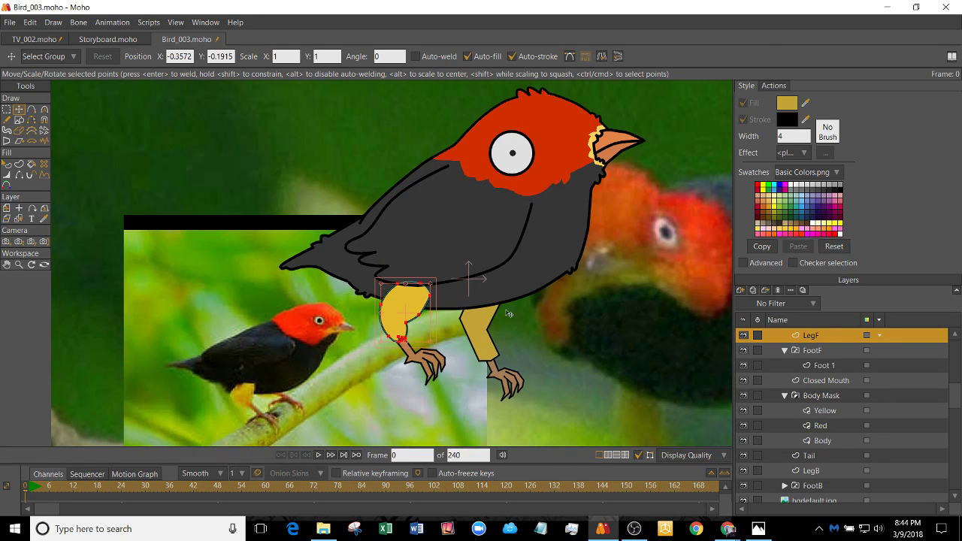
key("ctrl+r")
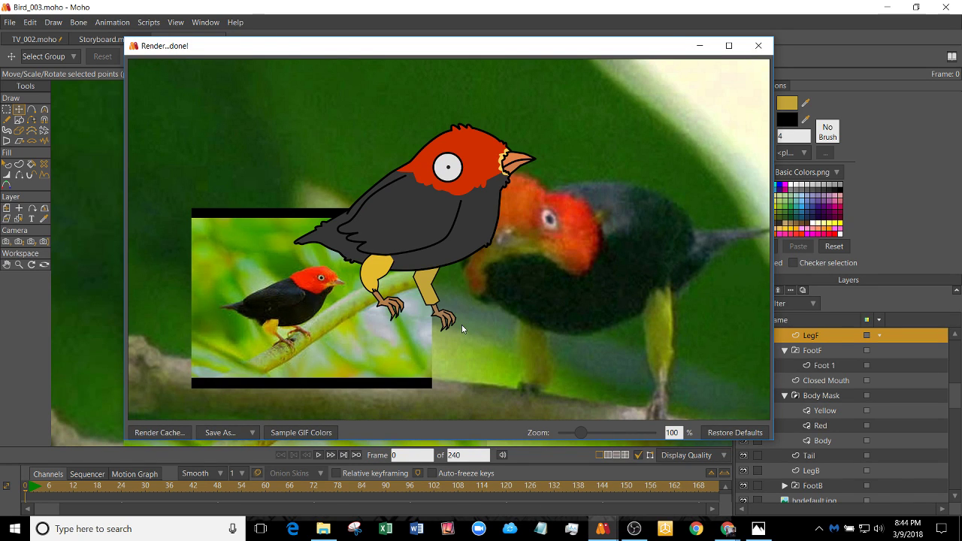
left_click(759, 46)
scroll(379, 263, "up", 5)
scroll(367, 255, "down", 5)
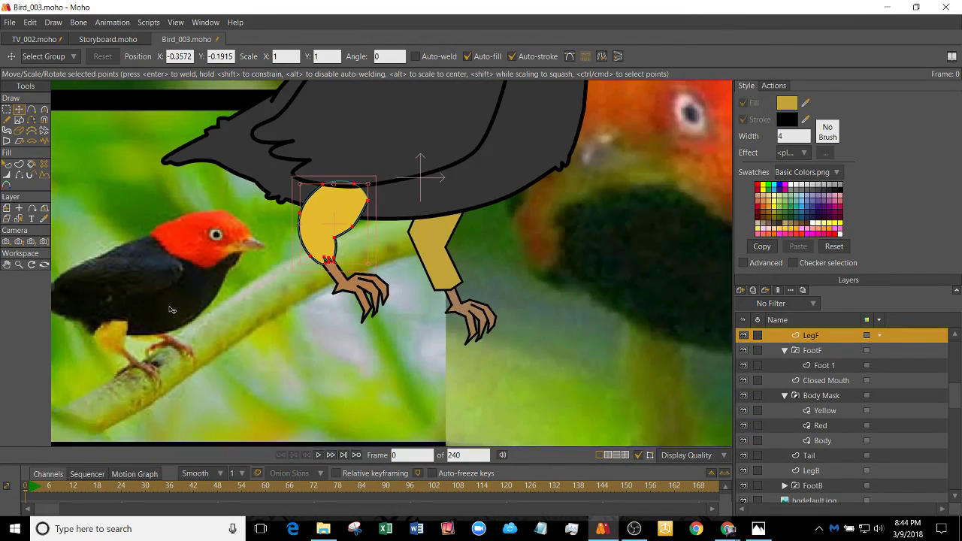
scroll(366, 300, "down", 3)
scroll(366, 301, "down", 3)
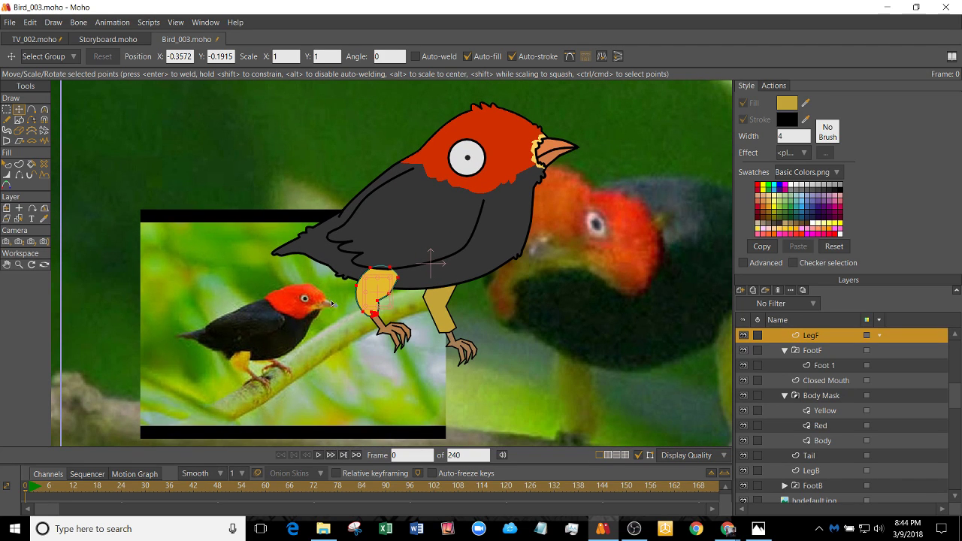
scroll(403, 353, "up", 1)
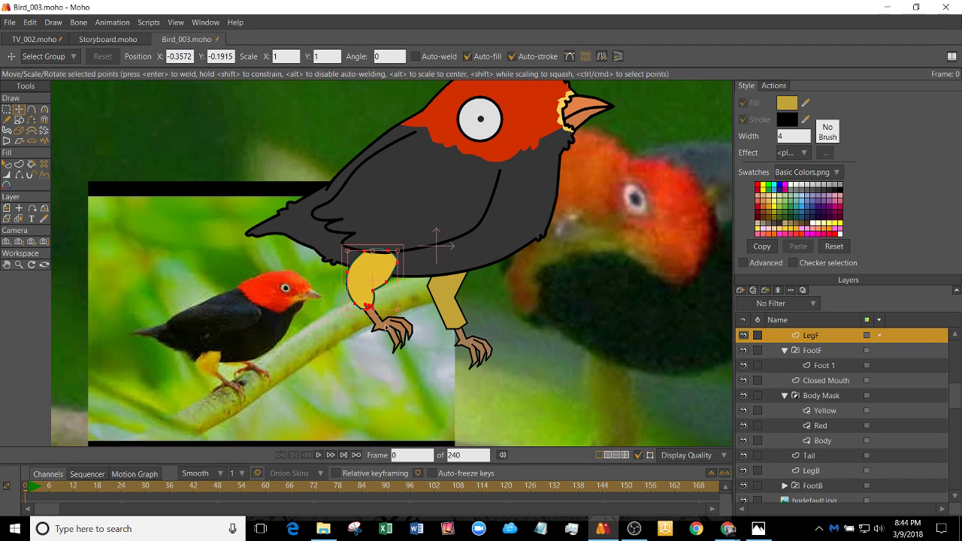
scroll(833, 354, "up", 1)
- Select the LegF and FootF layers together and enlarge them under the body, bringing FootF's scale to about 0.73
left_click(816, 366, "ctrl")
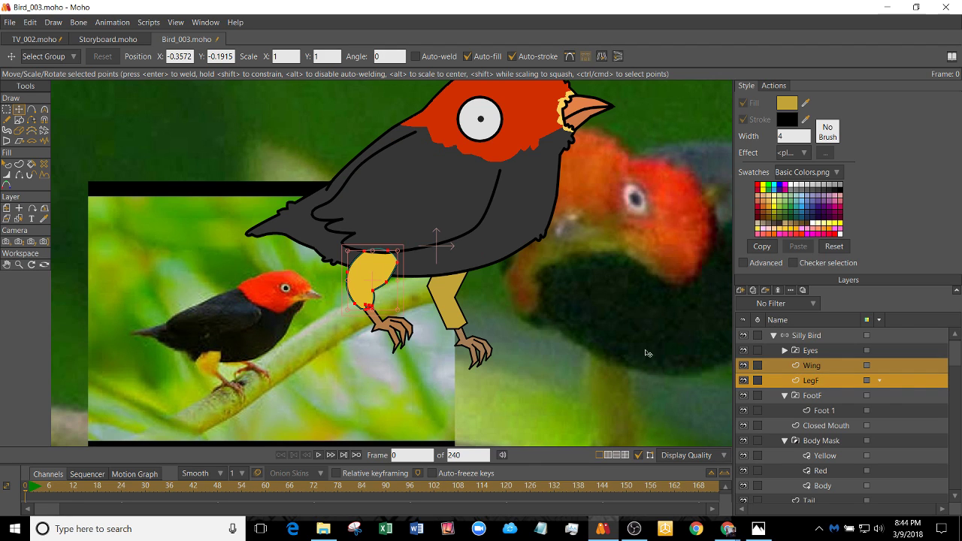
left_click(826, 425)
left_click(818, 395)
left_click(785, 395)
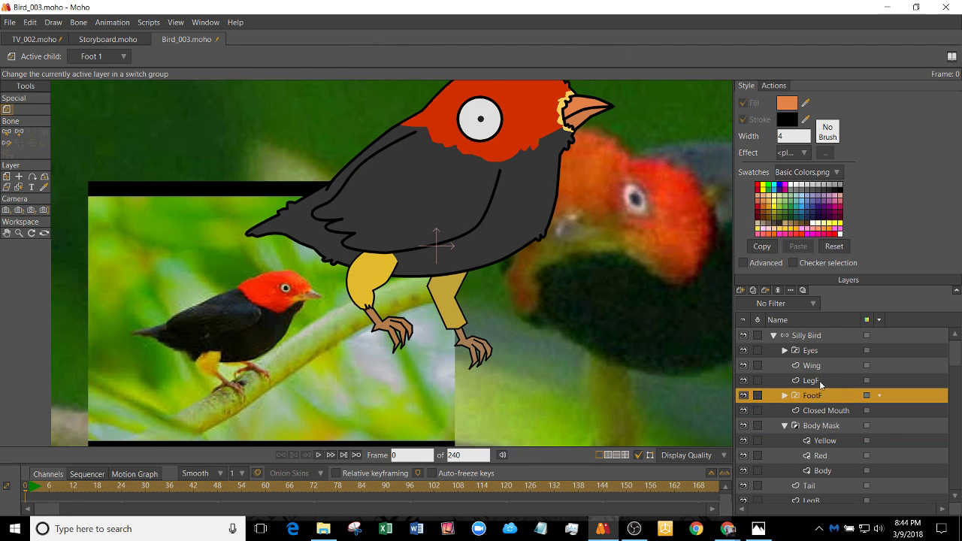
left_click(820, 380)
left_click(828, 399, "ctrl")
key("m")
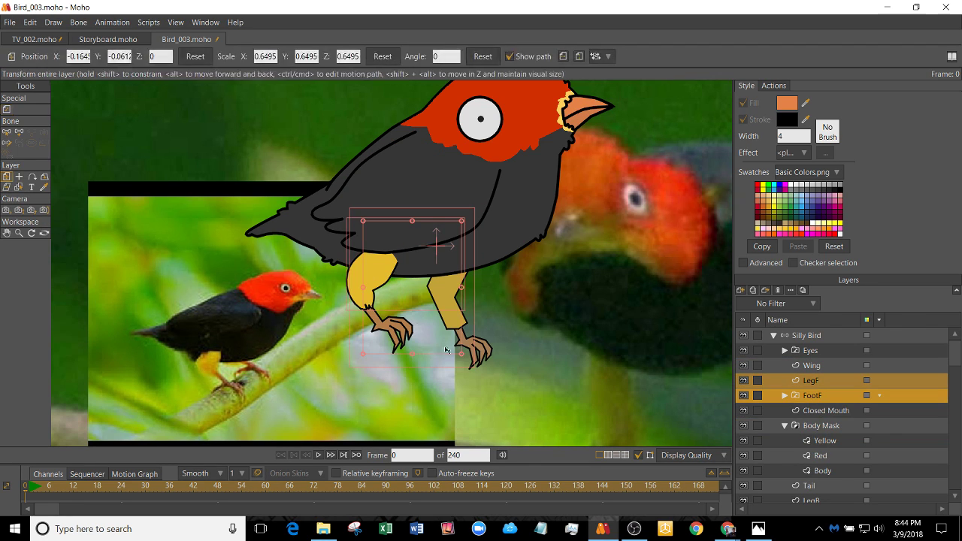
left_click_drag(461, 354, 339, 309)
scroll(338, 309, "up", 5)
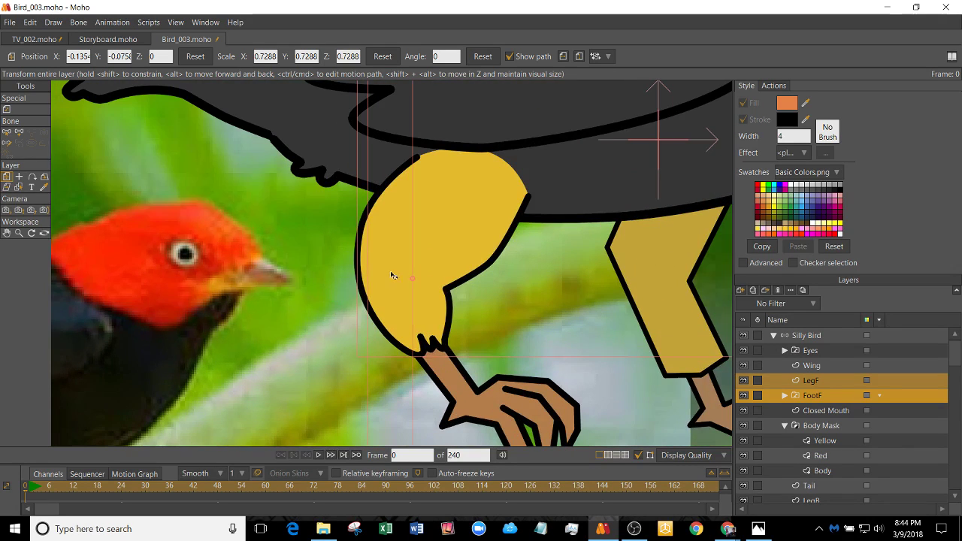
- Pull the point on LegF's back edge outward and tighten its curvature to about 0.18
right_click(368, 277, "alt")
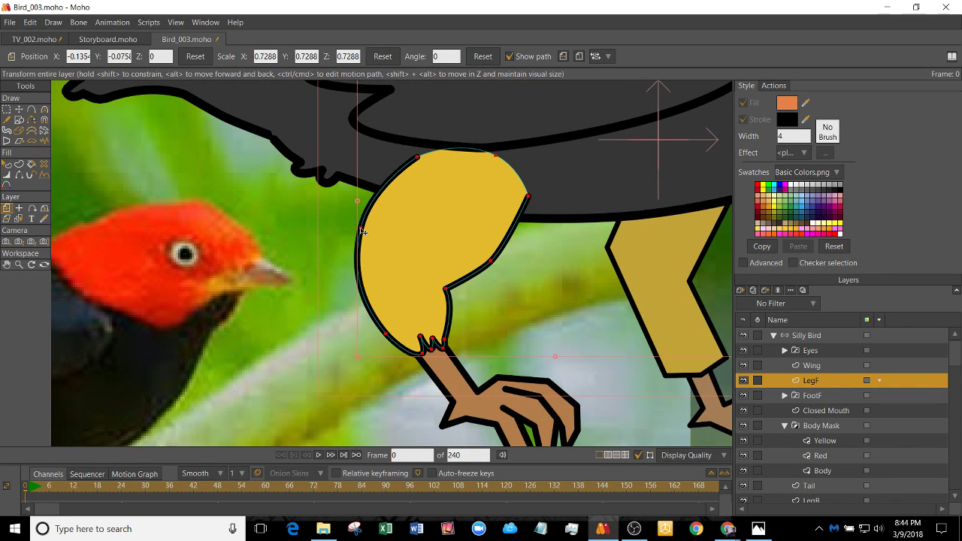
key("t")
left_click_drag(361, 228, 125, 254)
key("c")
scroll(346, 315, "down", 3)
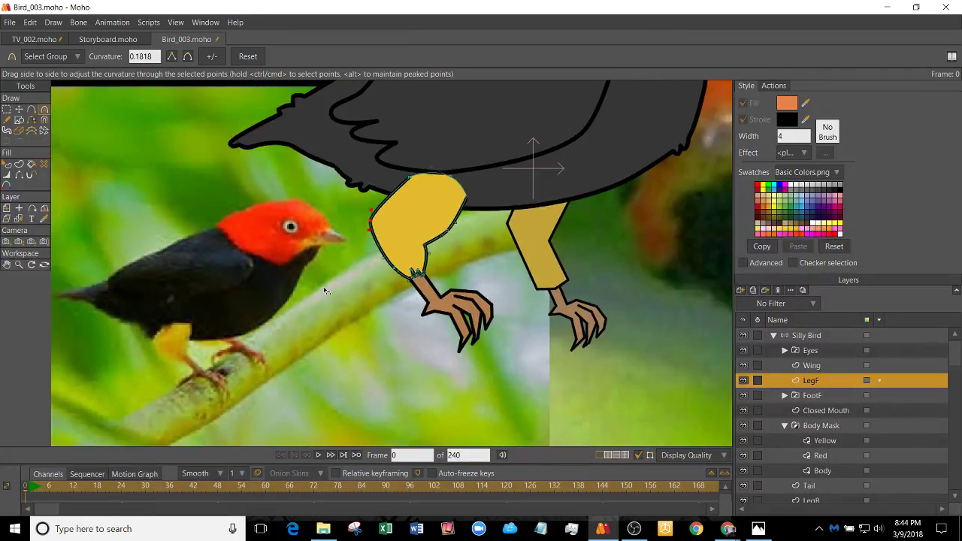
- Select the lower points of LegF and raise them to shorten the leg, and adjust the front point above the bend
key("g")
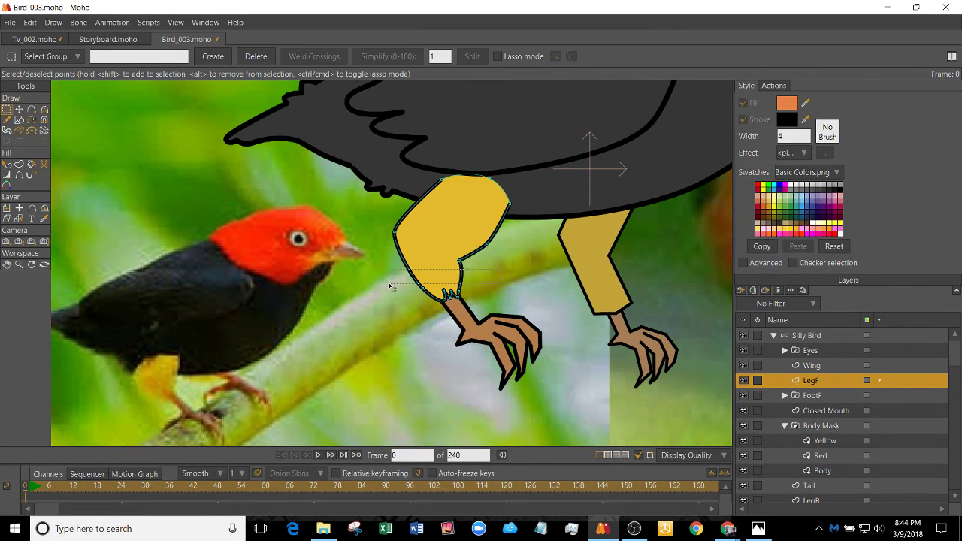
left_click_drag(391, 286, 387, 280)
left_click_drag(496, 312, 496, 312)
key("t")
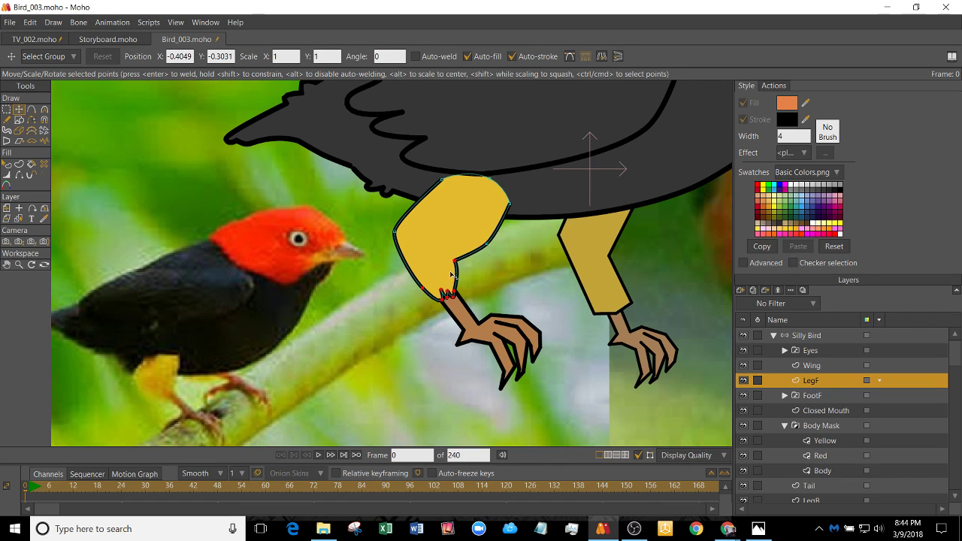
left_click_drag(446, 282, 482, 237)
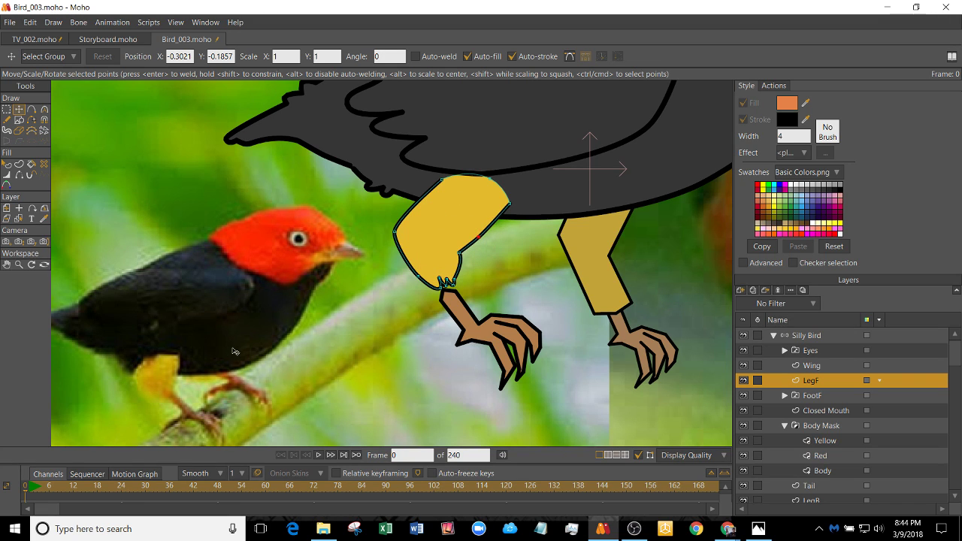
- Widen LegF's top at the back, pull the back bend inward, and raise the lower leg and front thigh point slightly
left_click_drag(444, 181, 426, 180)
left_click_drag(396, 233, 539, 347)
left_click_drag(440, 272, 441, 263)
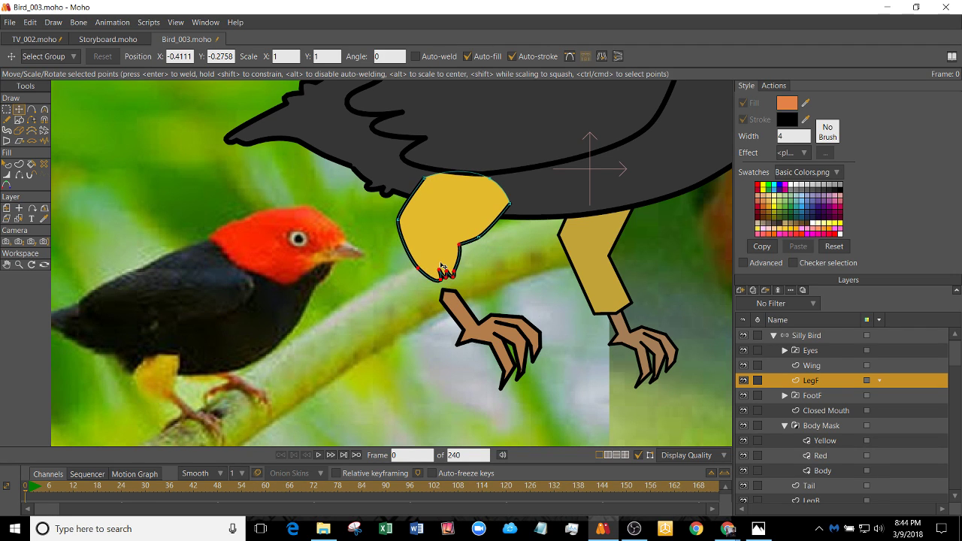
left_click(480, 240)
left_click_drag(480, 237, 479, 232)
scroll(507, 247, "down", 2)
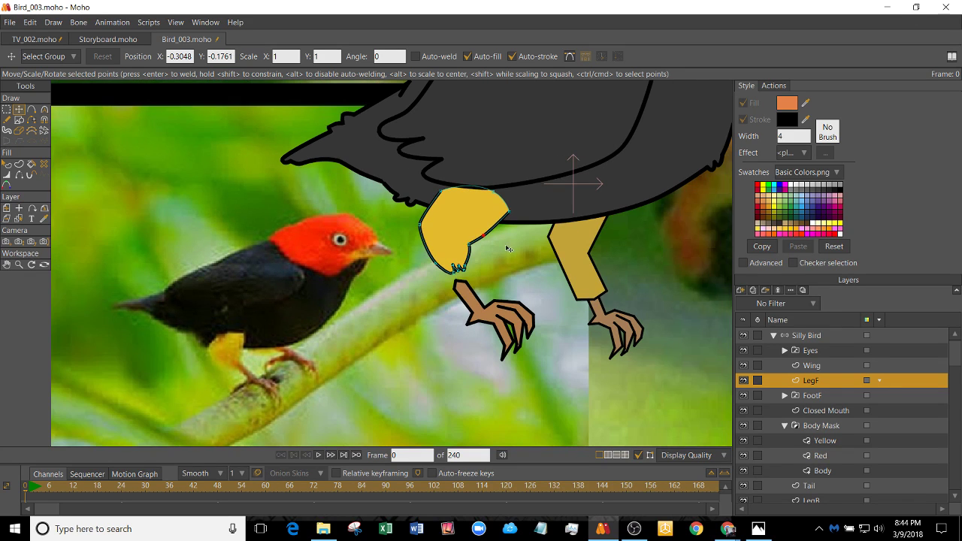
- Move the whole Foot 1 shape up so its shank tucks under LegF's feather tips
scroll(481, 301, "up", 5)
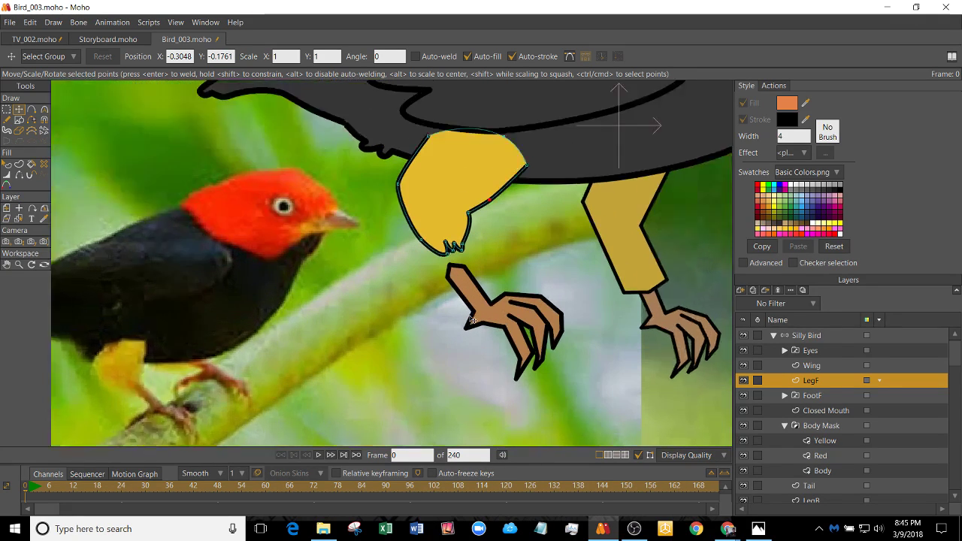
left_click(484, 297, "ctrl+alt")
left_click_drag(484, 297, 472, 256)
scroll(408, 259, "down", 5)
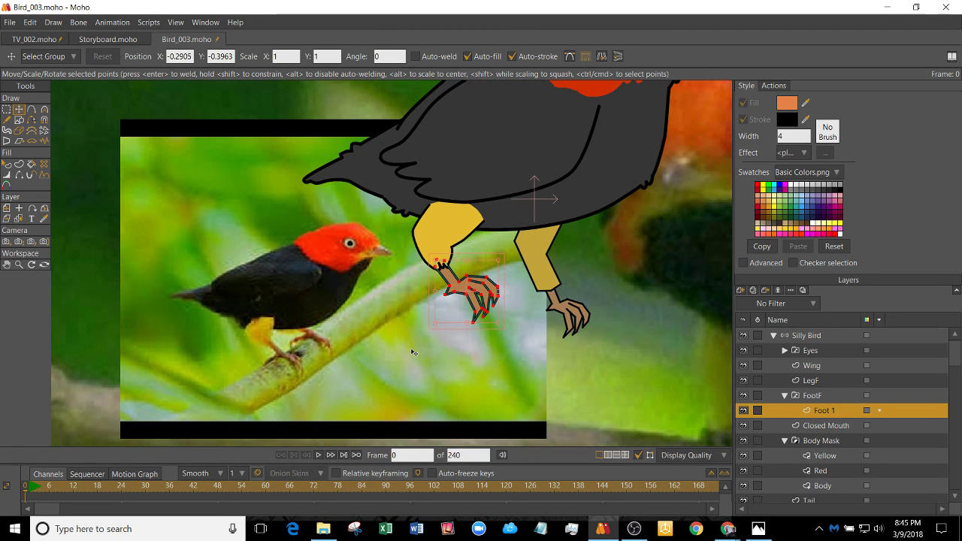
scroll(468, 286, "up", 5)
- Select the ankle and toe points of Foot 1 and move them away from the leg to lengthen the shank
key("g")
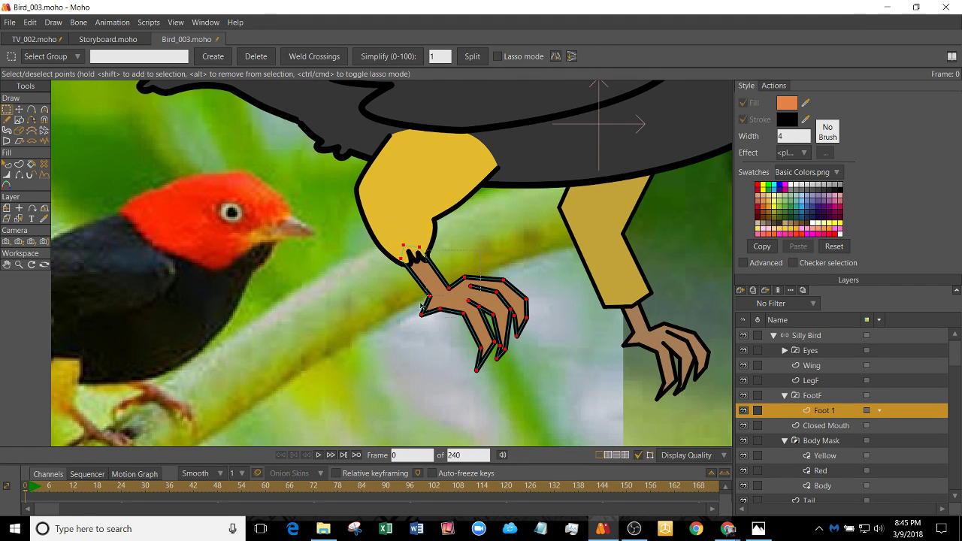
left_click_drag(409, 329, 480, 262)
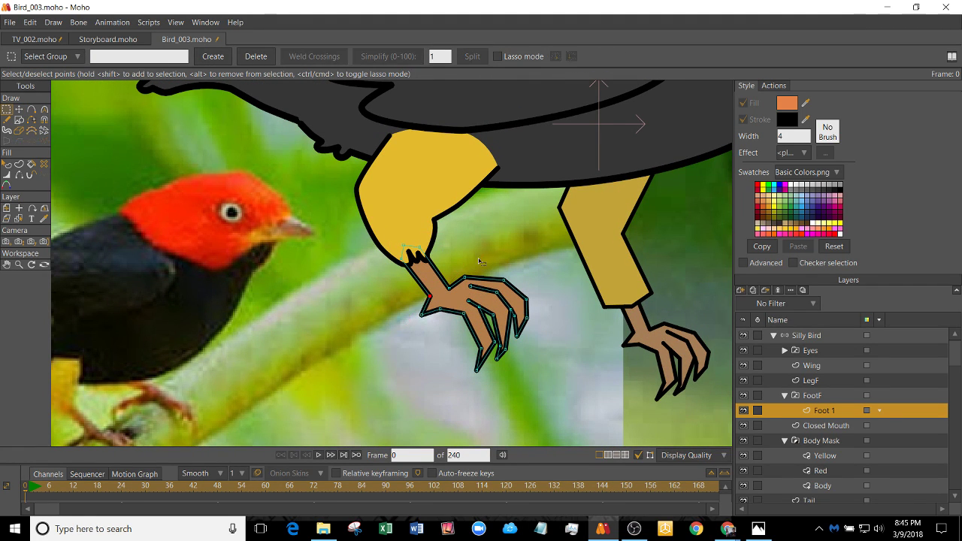
mouse_move(443, 402)
left_mouse_down()
mouse_move(564, 286)
mouse_move(497, 270)
left_mouse_up()
key("t")
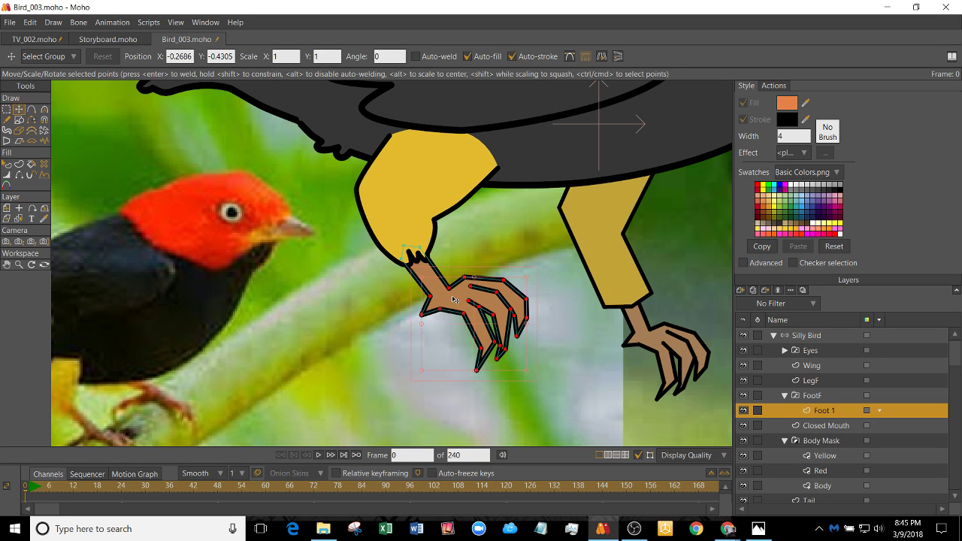
left_click_drag(461, 304, 470, 314)
scroll(381, 300, "down", 2)
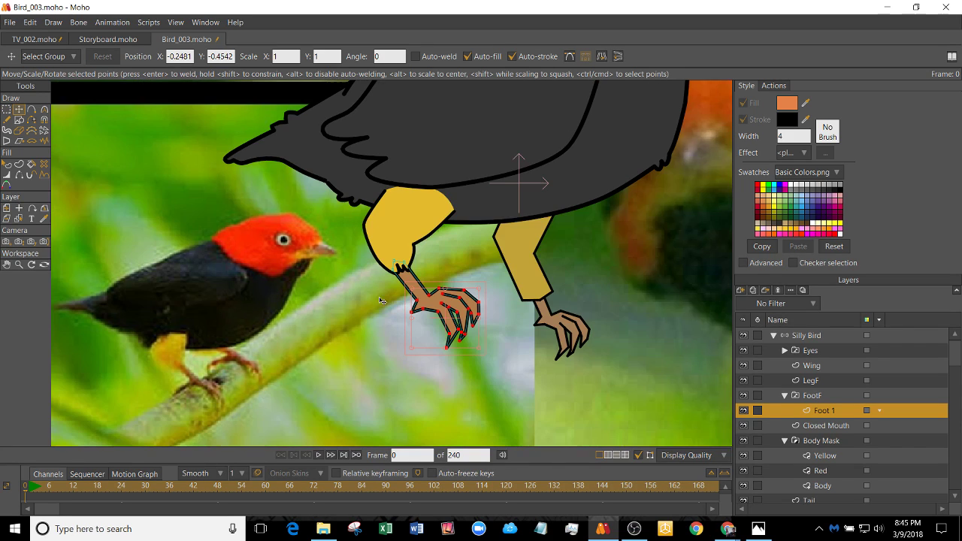
left_click(350, 347)
scroll(353, 346, "down", 3)
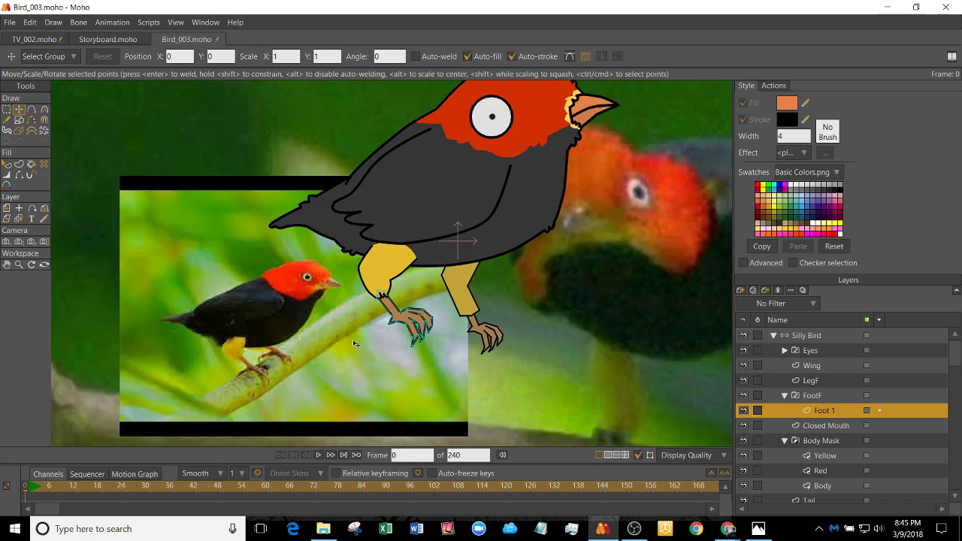
scroll(379, 345, "up", 1)
- Reposition LegF's feather points above the foot, moving the back notch and tip outward and the middle notch toward the front
scroll(349, 327, "up", 5)
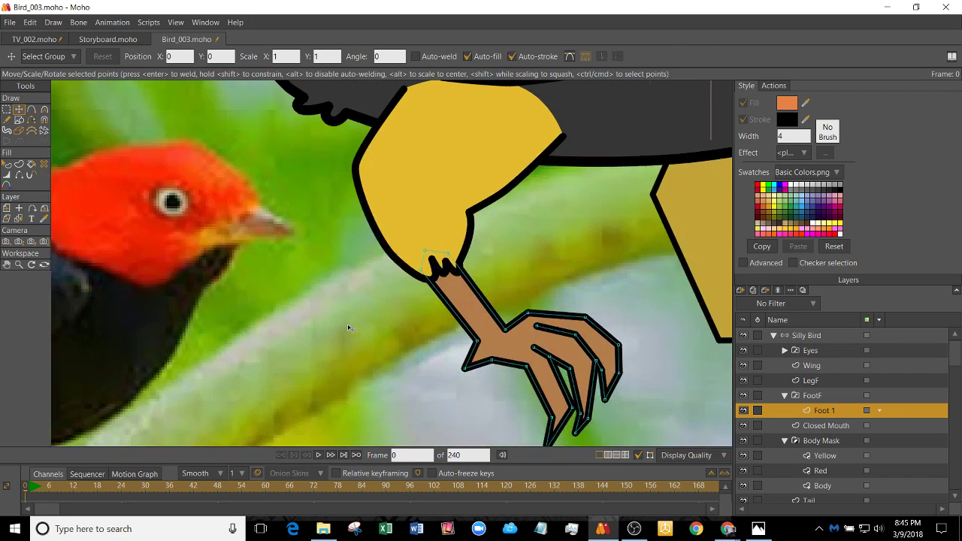
right_click(406, 246, "alt")
scroll(439, 276, "up", 5)
left_click_drag(424, 242, 416, 255)
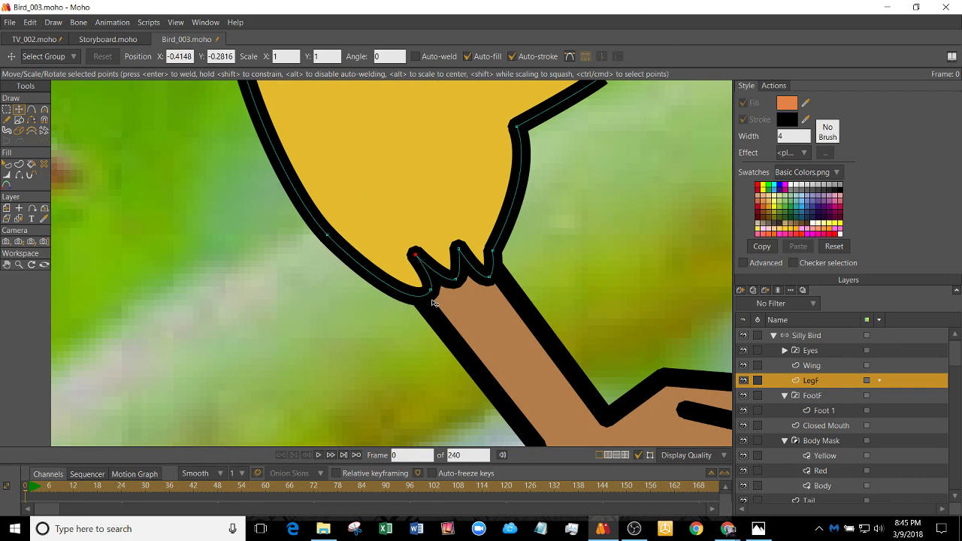
left_click_drag(431, 290, 414, 305)
left_click_drag(472, 281, 477, 248)
scroll(390, 230, "down", 3)
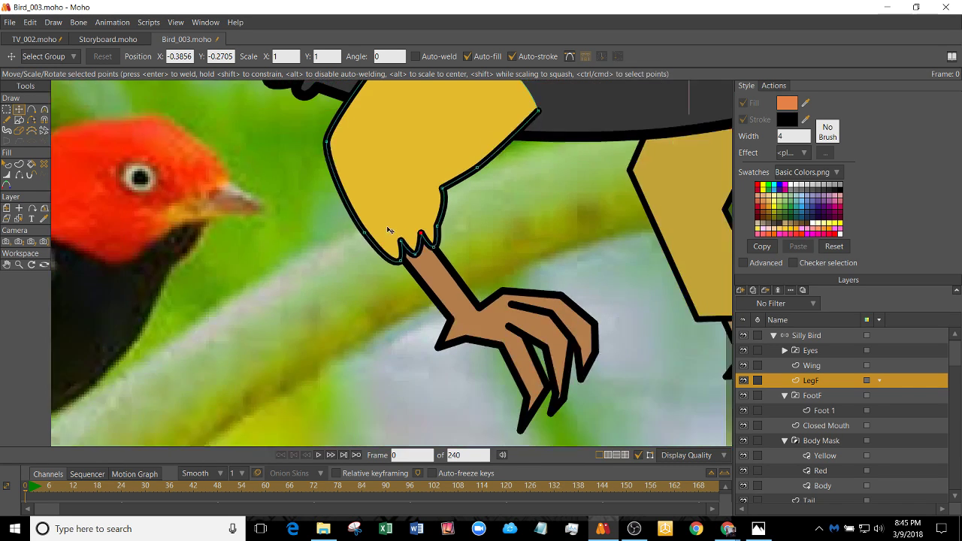
- Compare the drawn front leg and foot with the leg and foot of the manakin in the reference photo
scroll(390, 230, "down", 4)
scroll(341, 335, "down", 2)
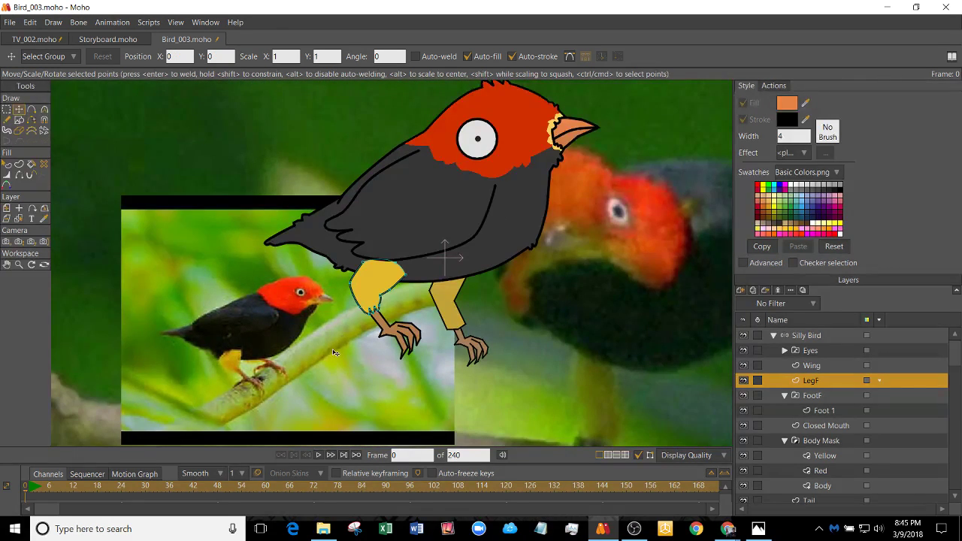
scroll(320, 359, "up", 2)
scroll(398, 342, "up", 3)
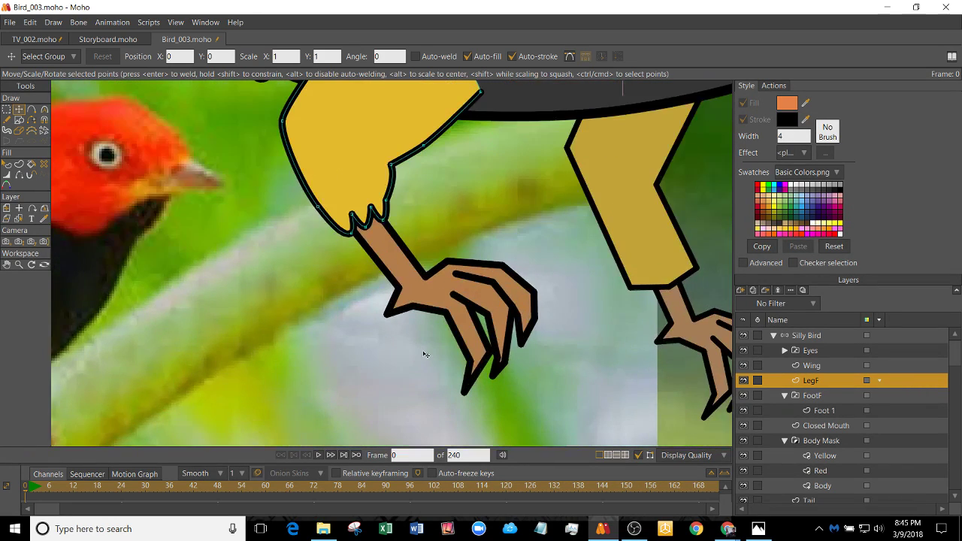
scroll(369, 340, "down", 4)
scroll(170, 374, "up", 1)
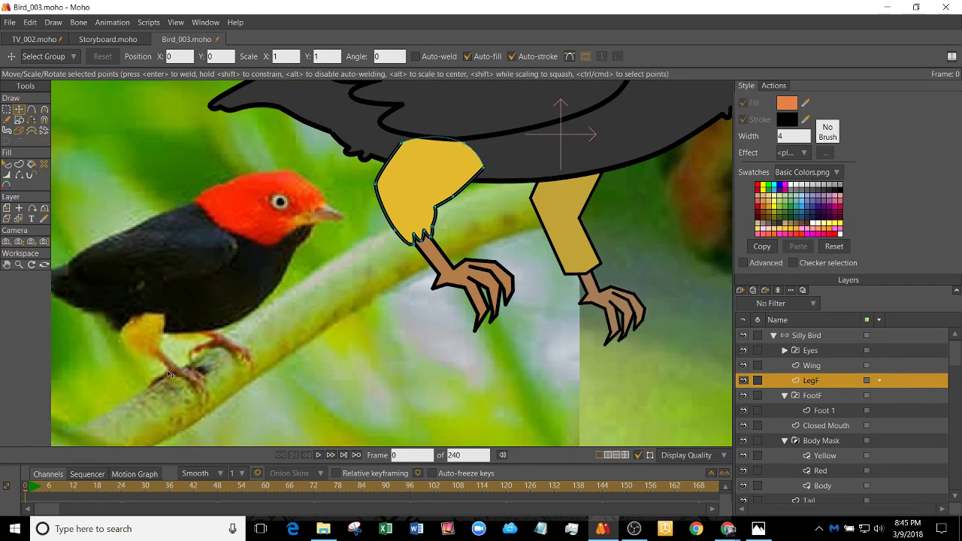
scroll(441, 273, "up", 4)
scroll(398, 337, "down", 4)
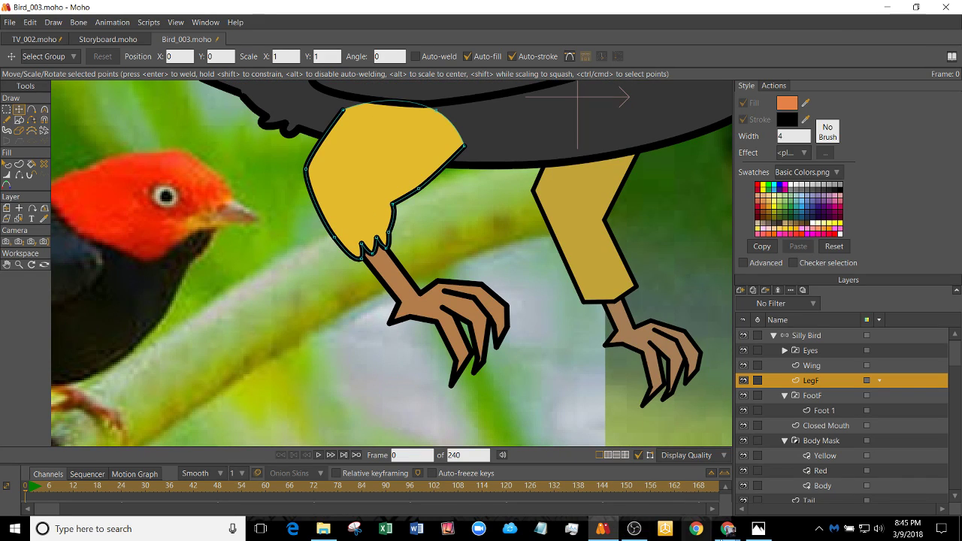
- Switch to Chrome and search Google Images for "bird foot"
mouse_move(728, 528)
left_click(706, 481)
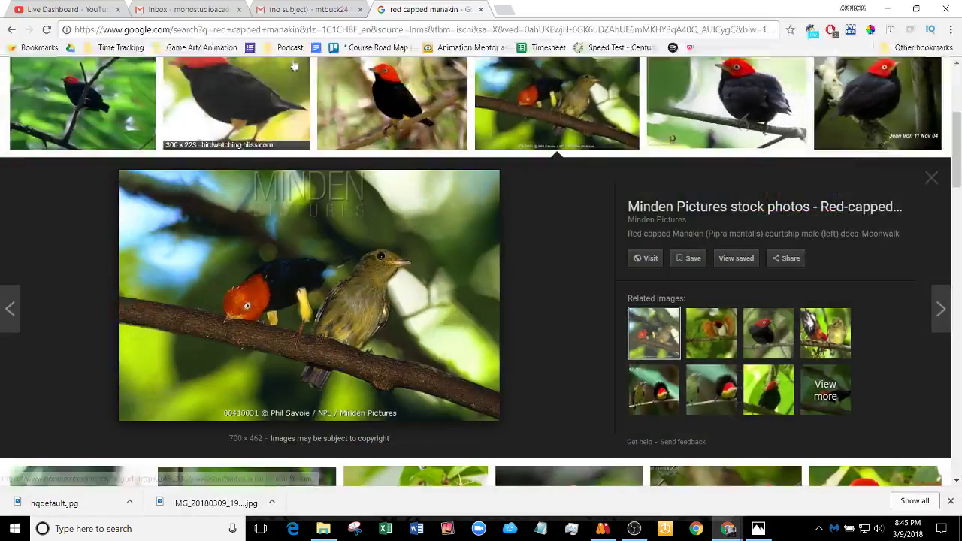
left_click(324, 30)
type("bird")
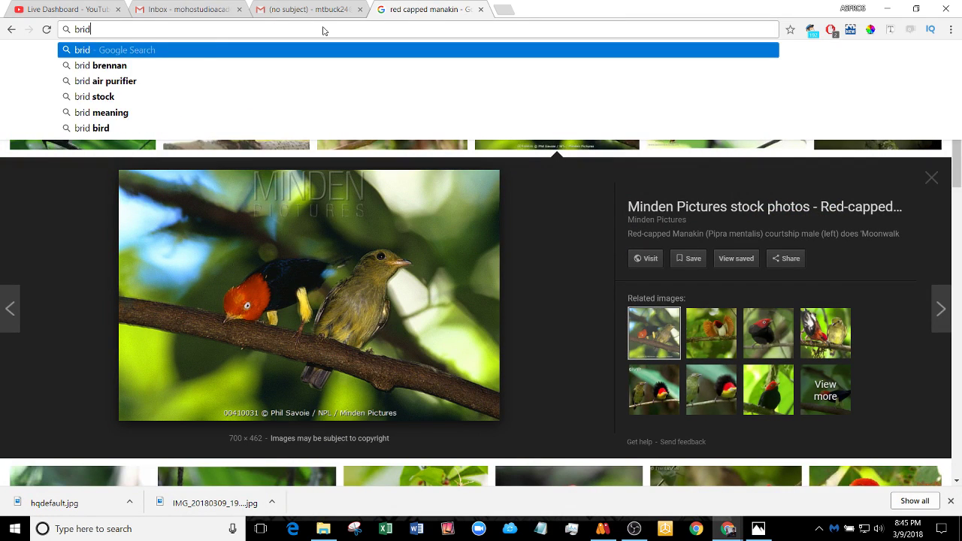
key("BackSpace")
key("BackSpace")
type("ird foot")
key("Return")
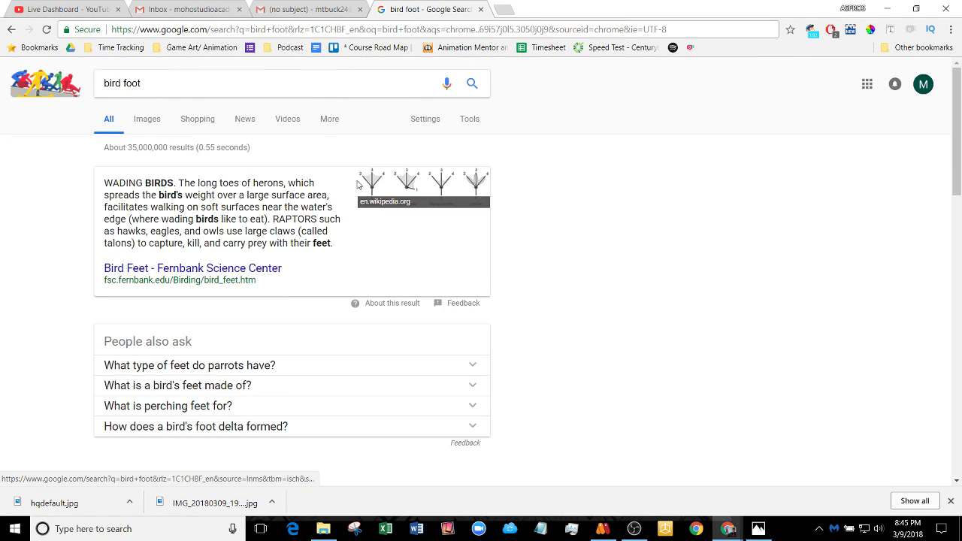
left_click(147, 119)
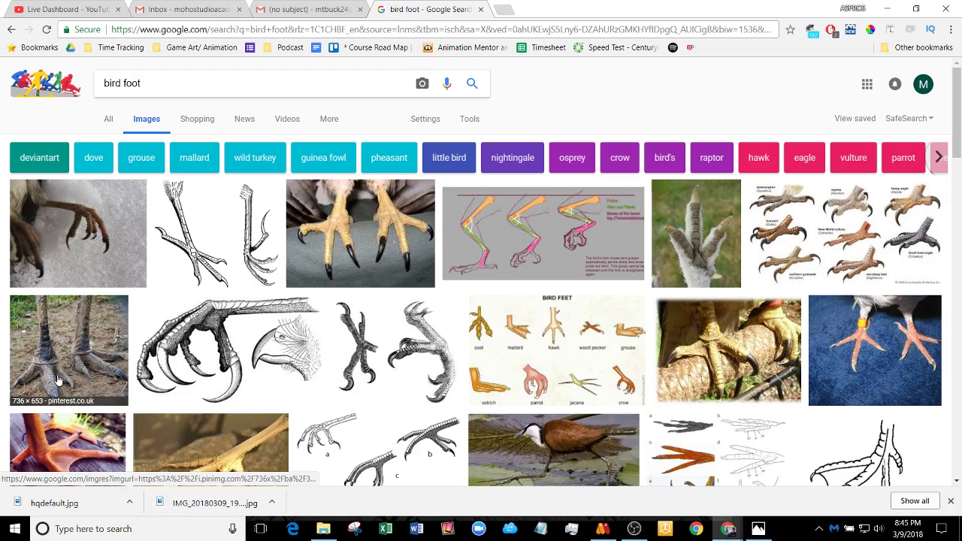
- Change the image search to "swallow foot" and refine it to "swallow bird foot"
double_click(118, 79)
type("w")
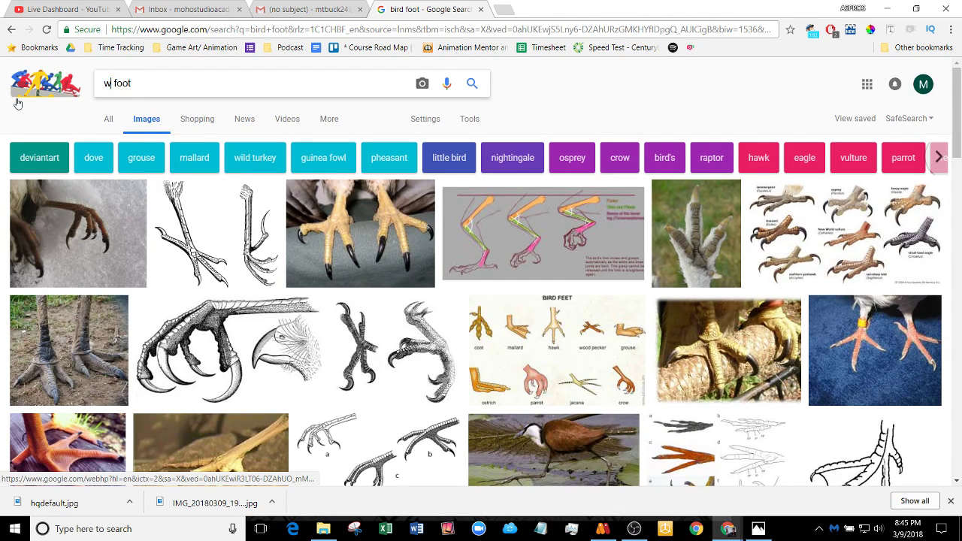
type("w2a")
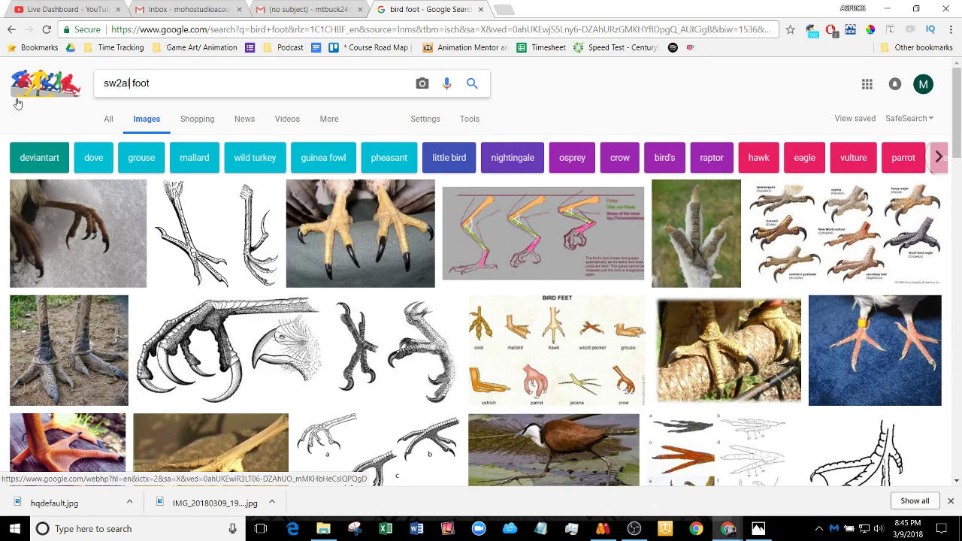
type("llow")
key("Return")
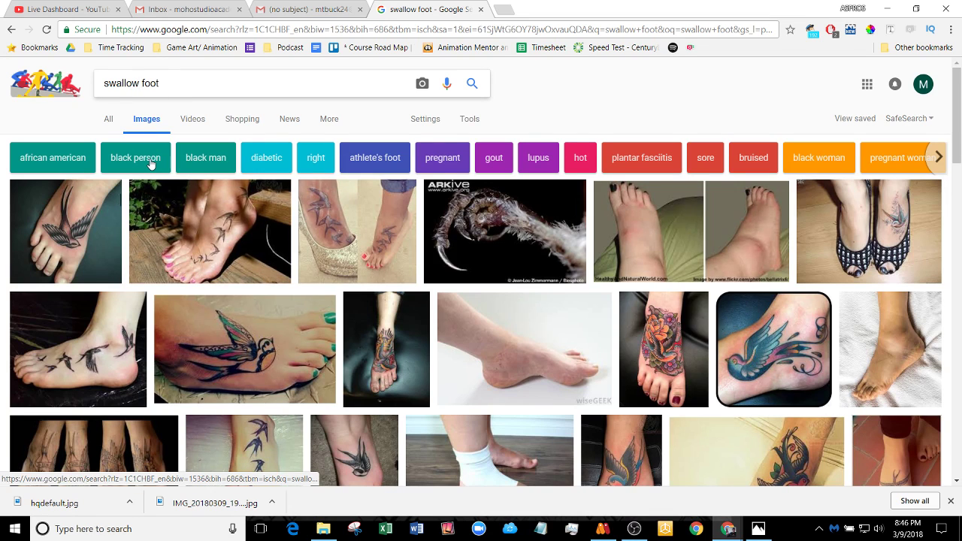
type("bird")
key("Return")
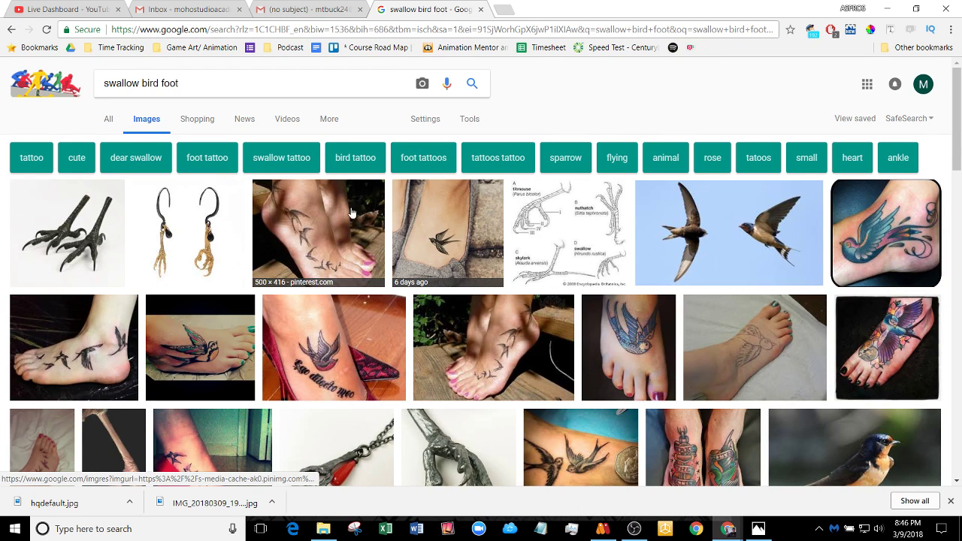
- Enlarge the Britannica diagram of perching bird feet and compare it with the foot drawn in Moho
left_click(569, 234)
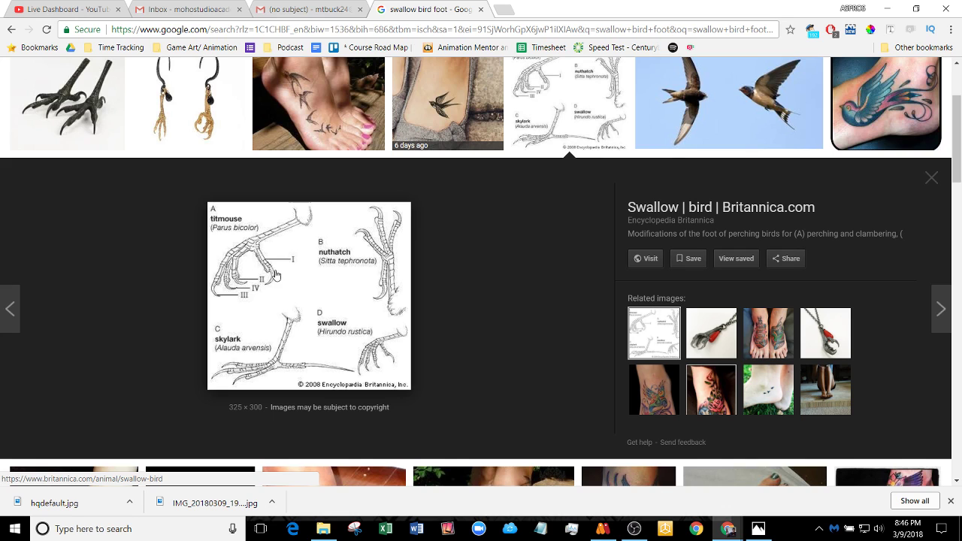
left_click(603, 529)
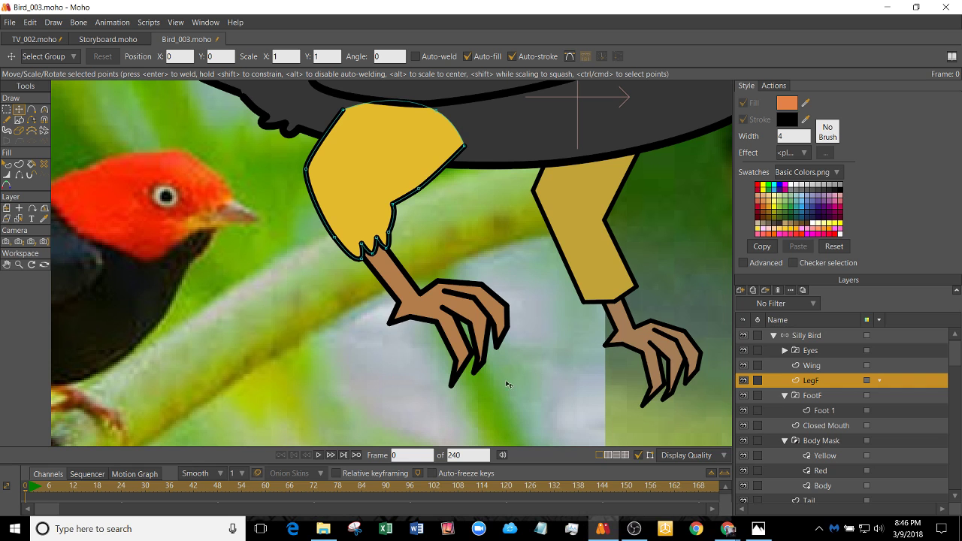
left_click(603, 528)
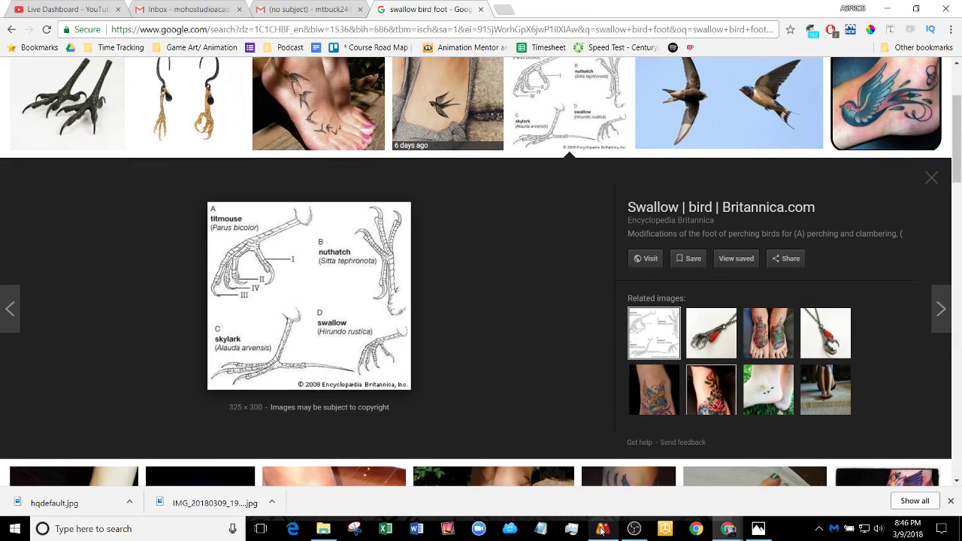
left_click(602, 528)
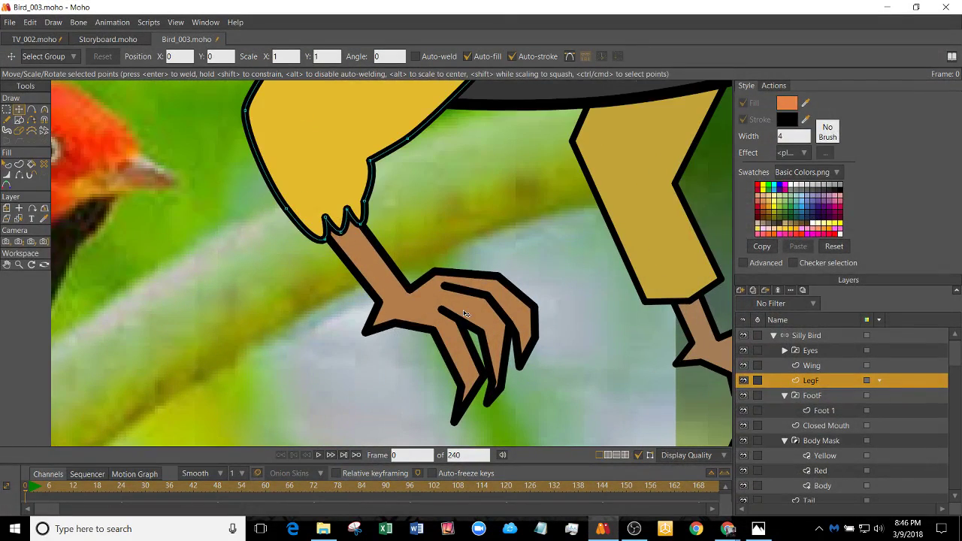
- Select the front foot's Foot 1 layer and move the back ankle point slightly inward to narrow the shank
right_click(464, 314, "alt")
scroll(466, 320, "down", 4)
scroll(465, 320, "up", 3)
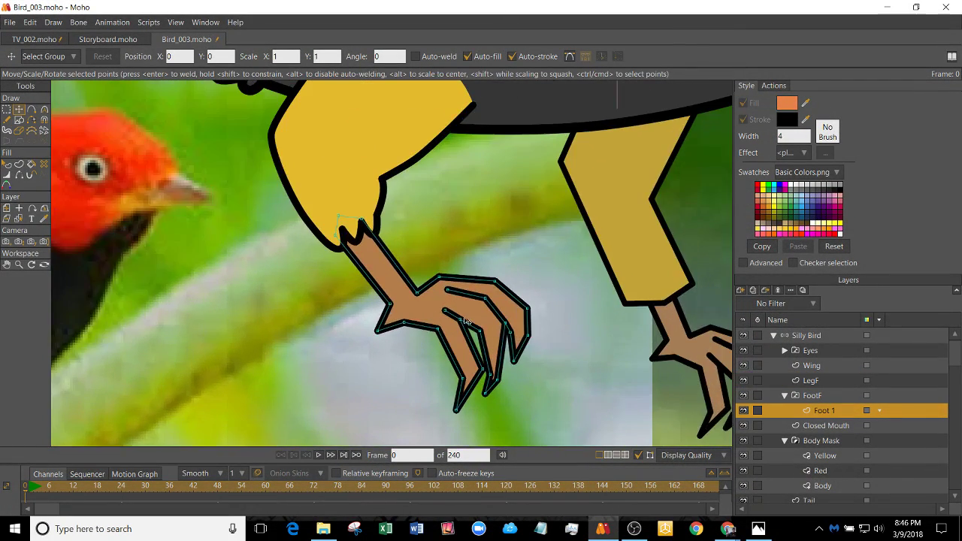
left_click_drag(390, 307, 393, 309)
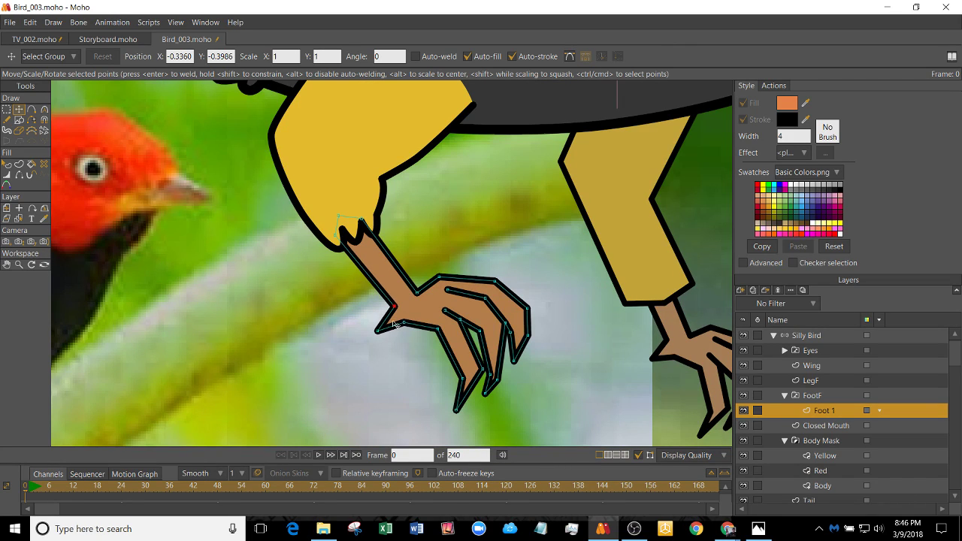
scroll(389, 336, "up", 3)
scroll(389, 337, "down", 4)
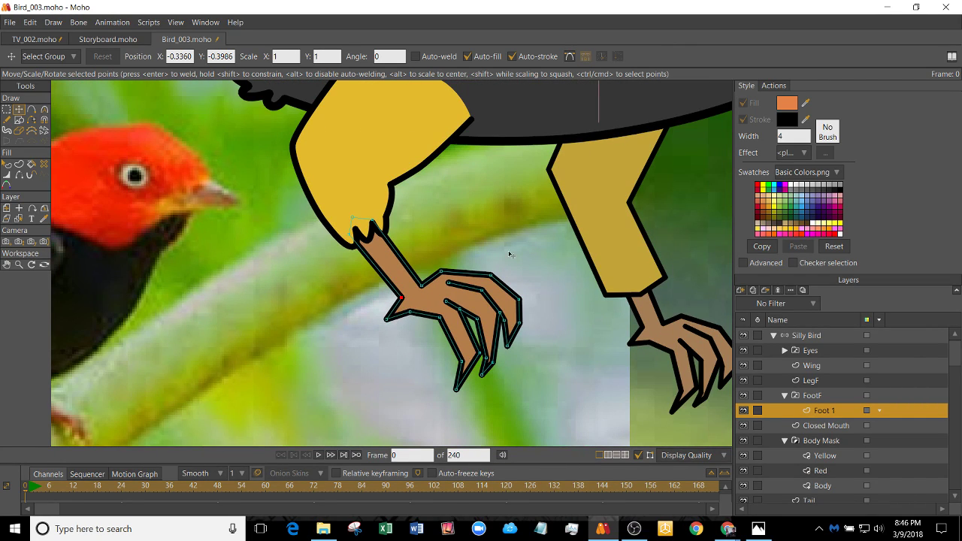
- Check the YouTube Live Dashboard in Chrome and return to Moho
mouse_move(727, 529)
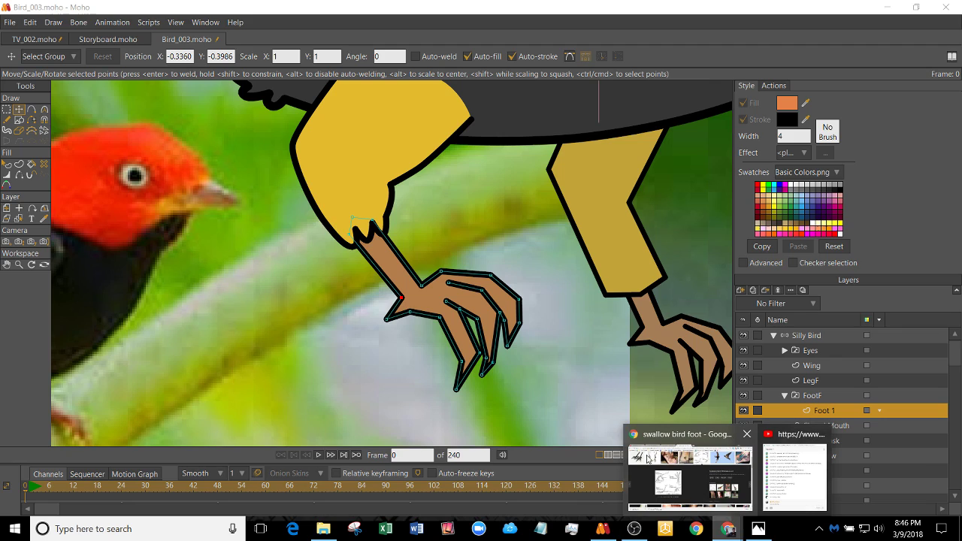
left_click(707, 486)
left_click(69, 7)
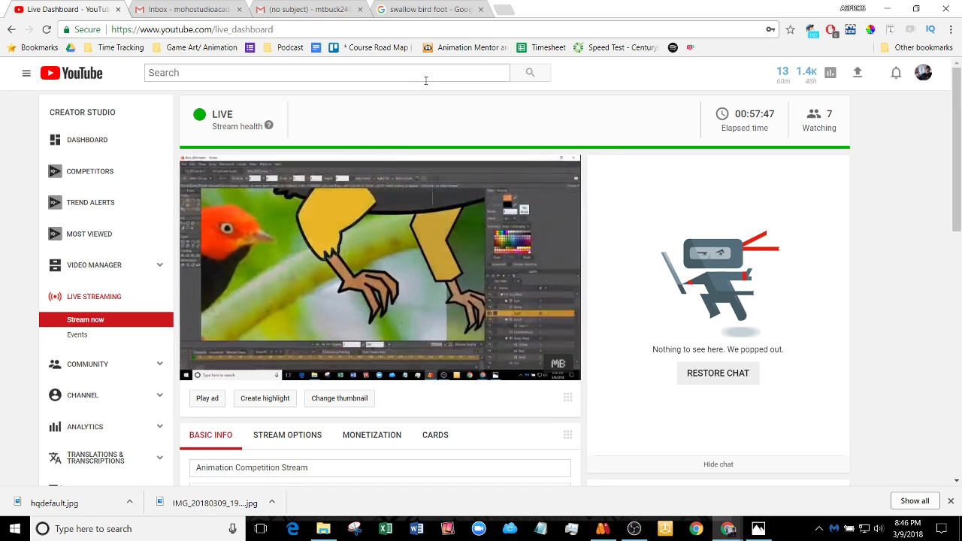
left_click(896, 6)
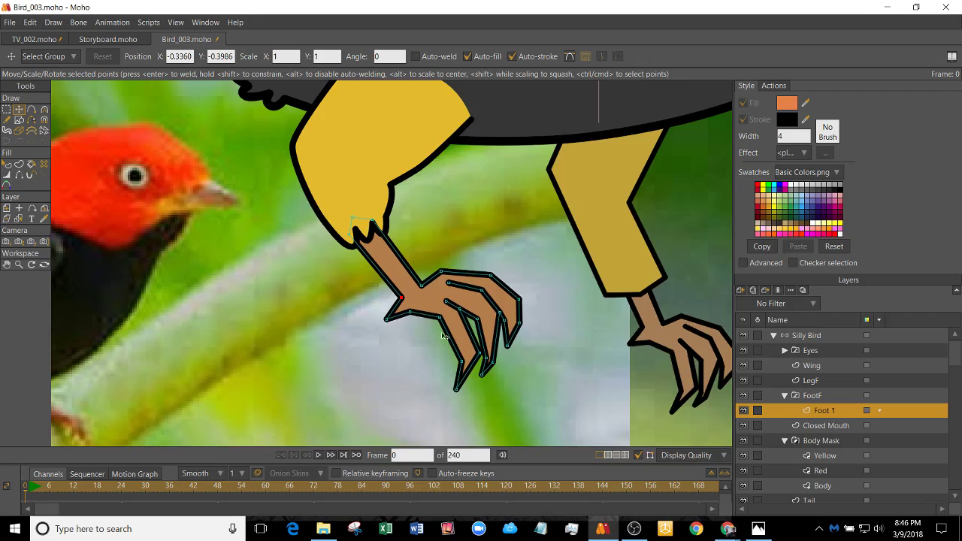
- Delete the back leg shape in LegB and the back foot shape in FootB's Foot 1 layer
left_click(580, 319)
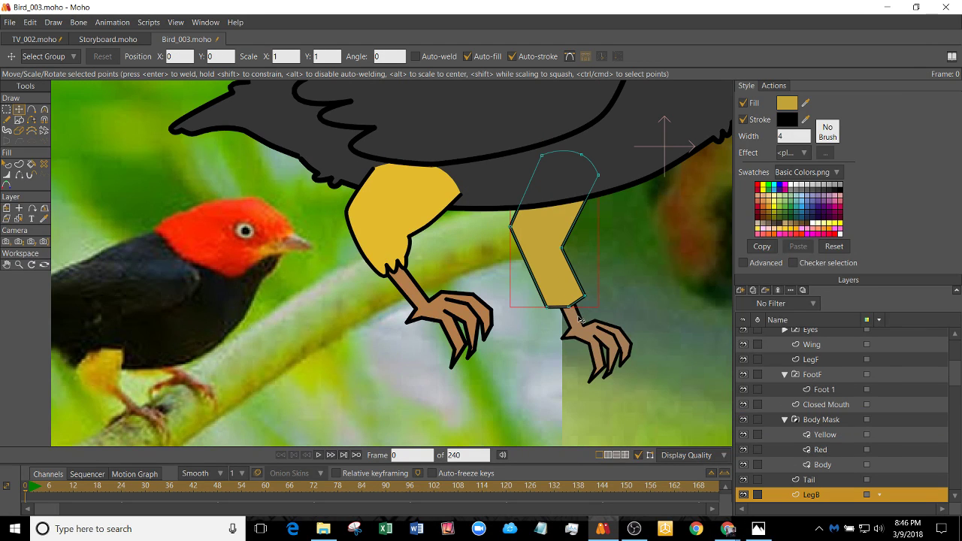
left_click(560, 281)
key("Delete")
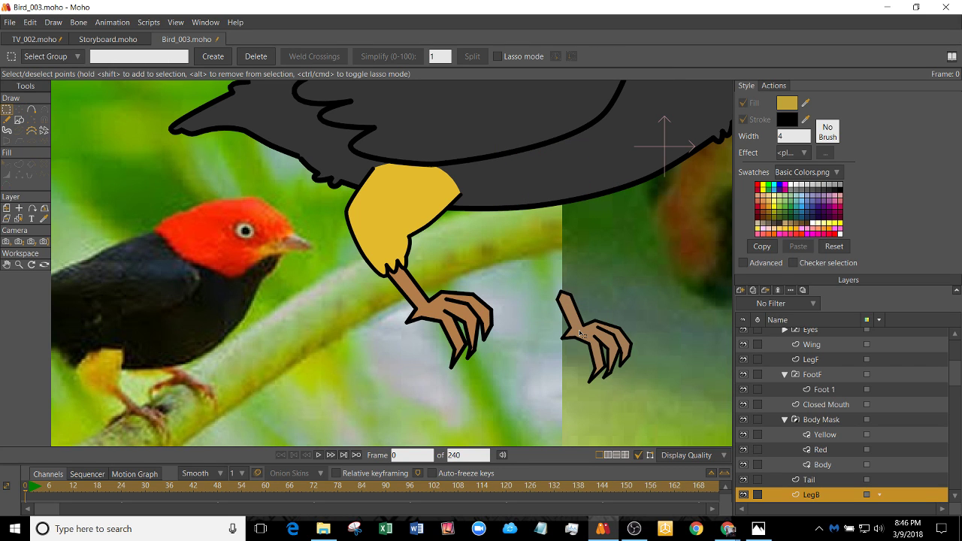
left_click(579, 330)
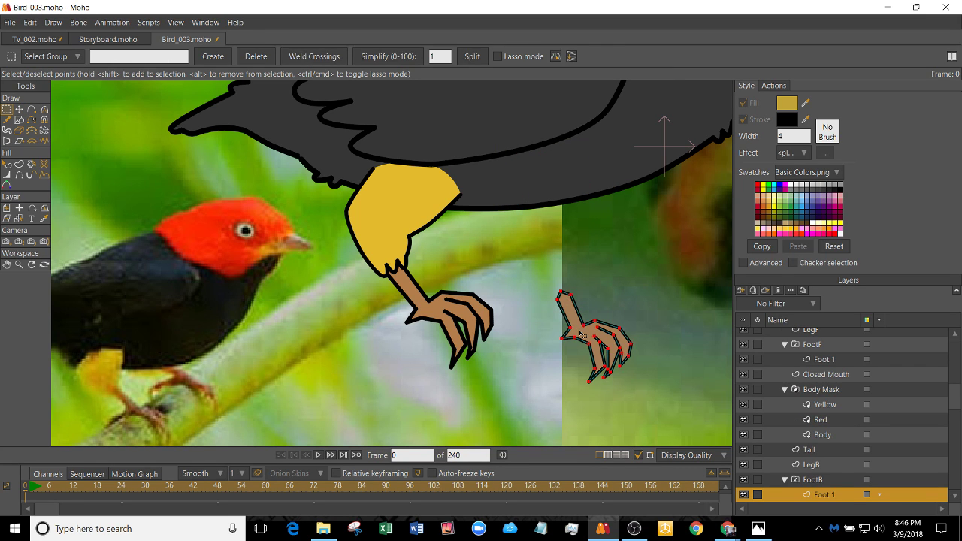
key("Delete")
- Examine the whole bird and its front leg's placement against both reference photos
key("ctrl+r")
left_click_drag(431, 303, 414, 329)
scroll(442, 328, "up", 1)
scroll(427, 253, "down", 1)
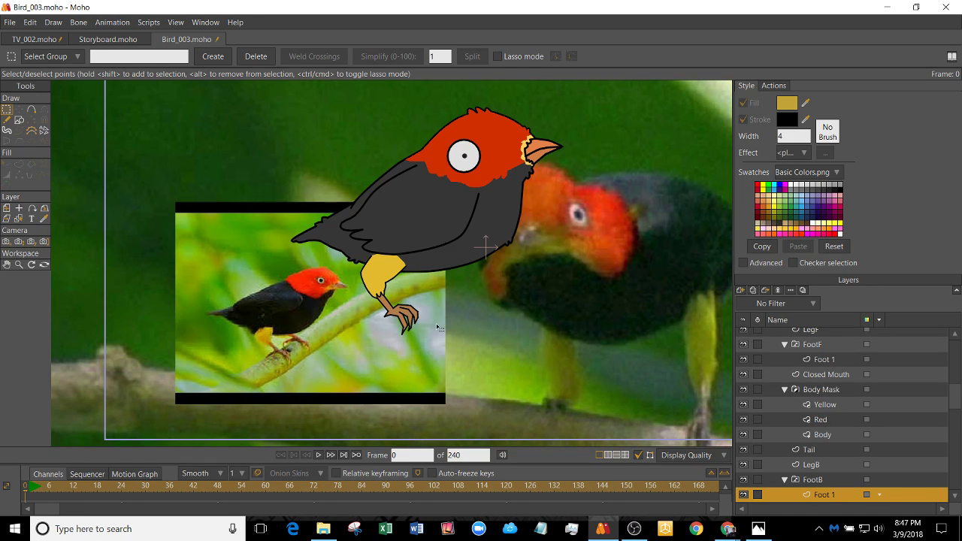
scroll(441, 328, "up", 3)
scroll(383, 300, "down", 2)
scroll(368, 271, "up", 4)
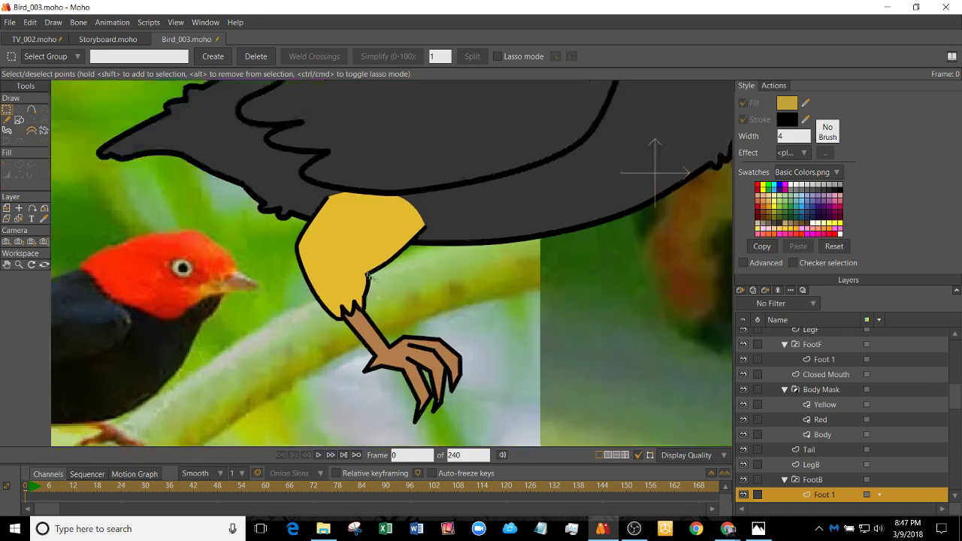
scroll(468, 285, "down", 1)
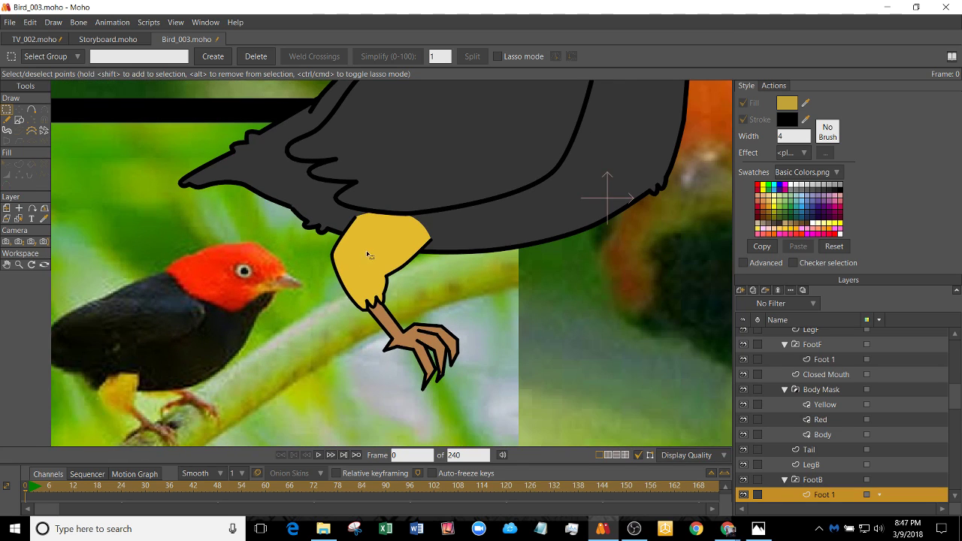
- Collapse the FootF layer group and make the LegF layer active
left_click(369, 254)
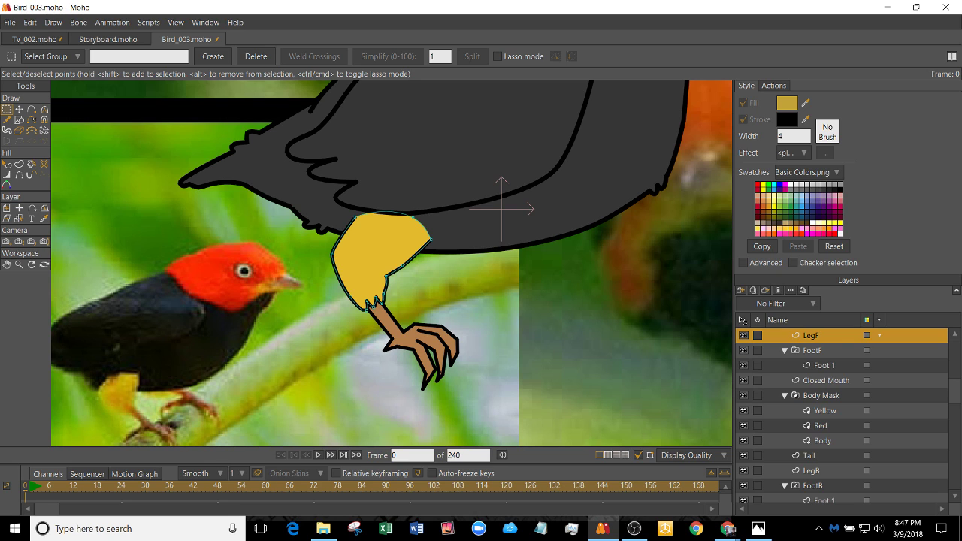
left_click(19, 109)
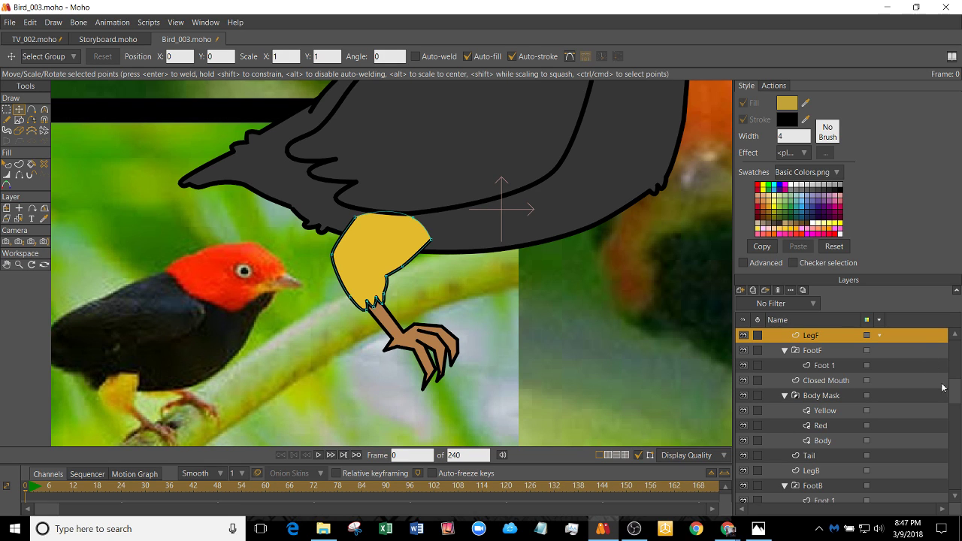
scroll(960, 400, "up", 3)
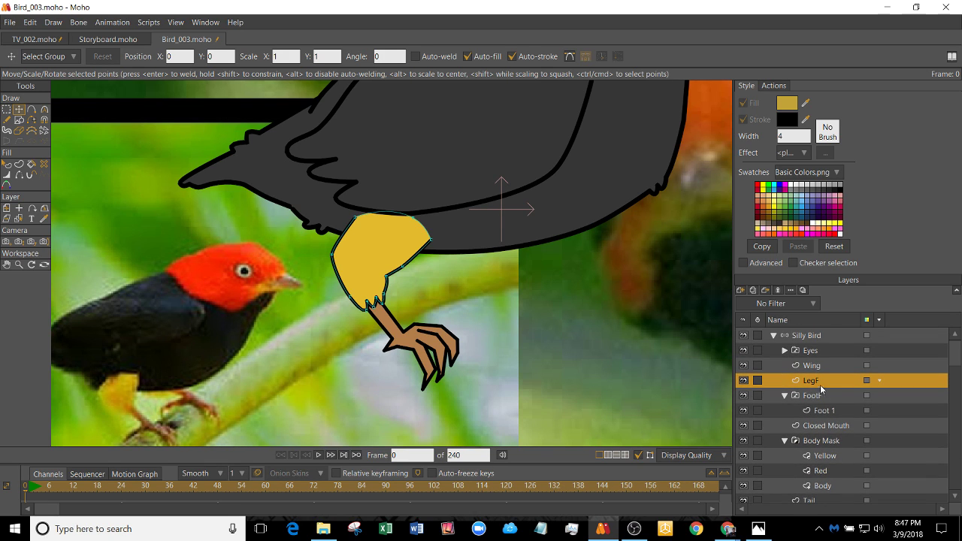
left_click(824, 397)
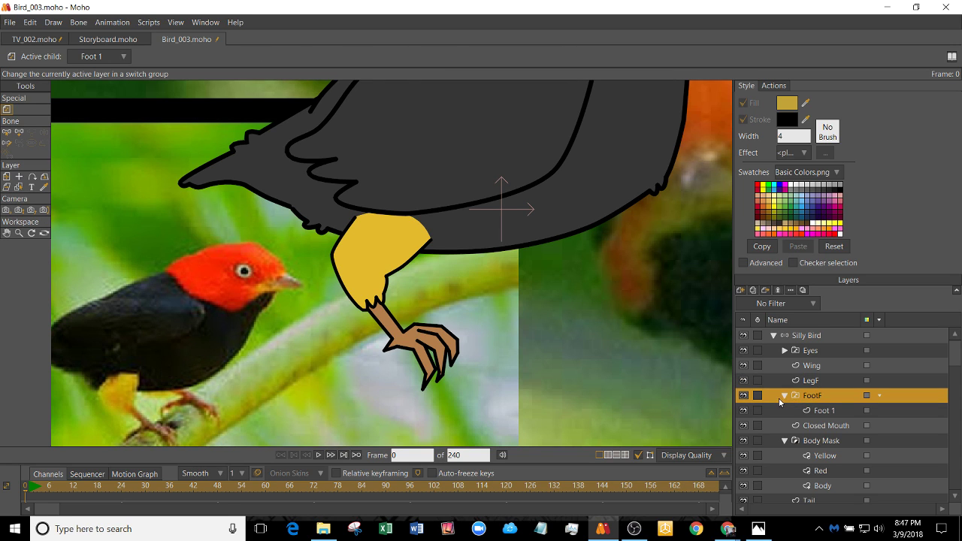
left_click(785, 396)
left_click(808, 382)
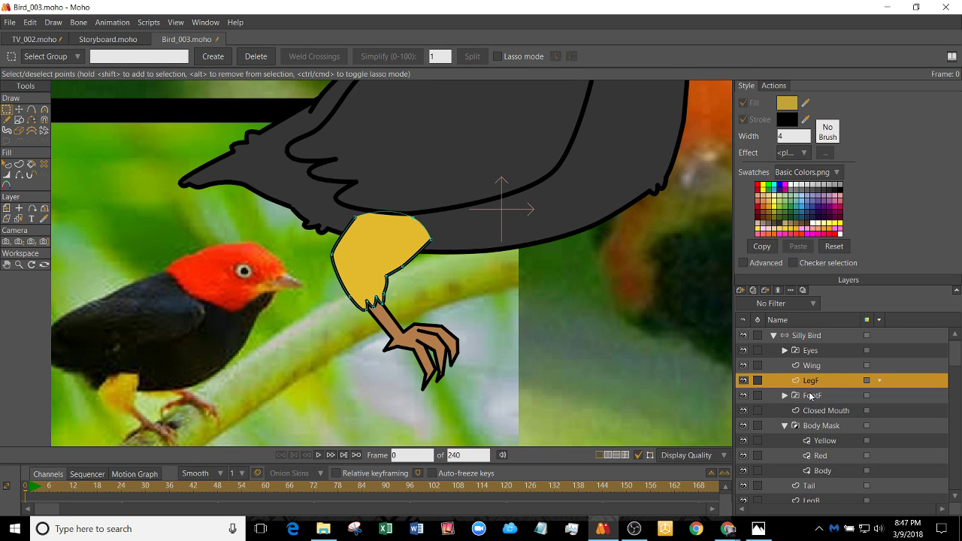
- Select the FootF group together with LegF, check the whole bird, and collapse the Body Mask group
left_click(811, 397, "shift")
scroll(323, 232, "down", 2)
left_click_drag(408, 275, 407, 336)
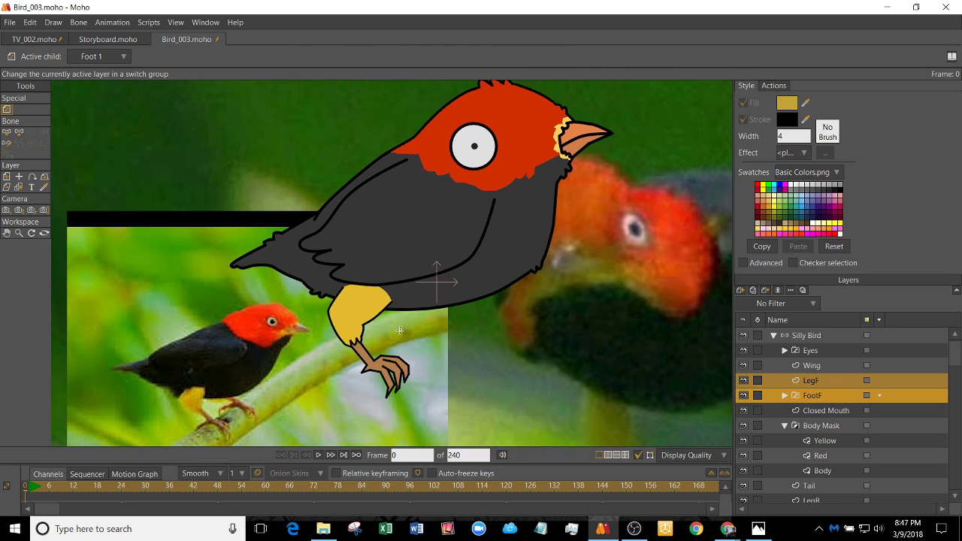
scroll(390, 336, "down", 2)
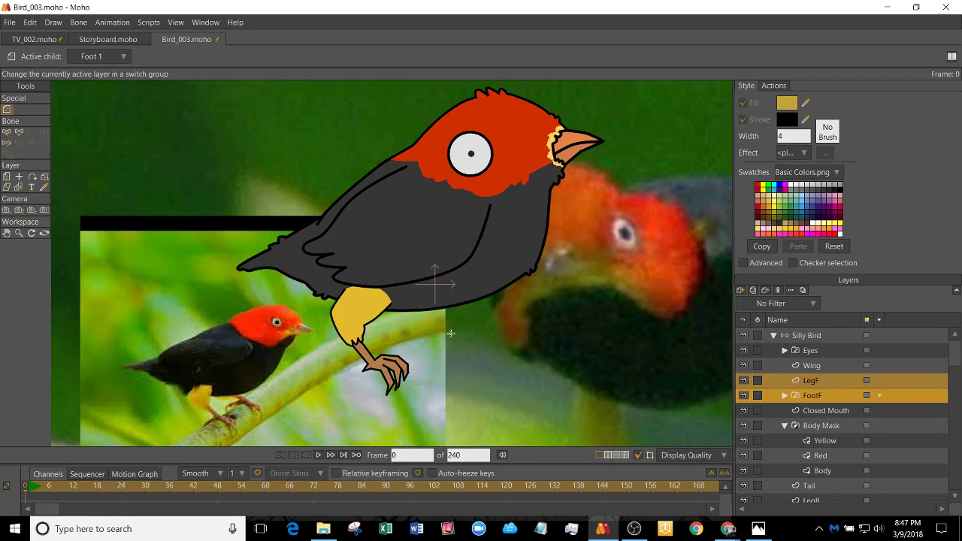
scroll(824, 400, "down", 1)
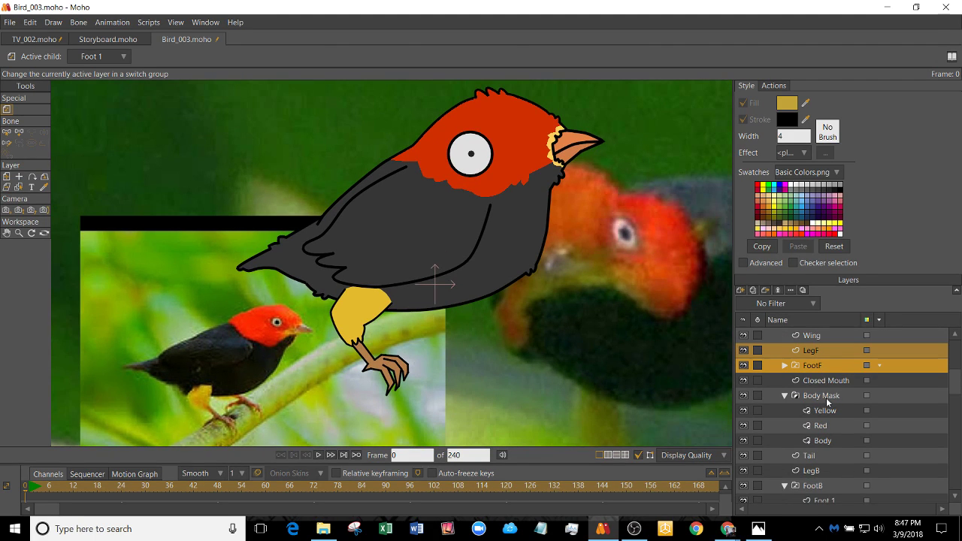
left_click(785, 396)
scroll(839, 399, "up", 1)
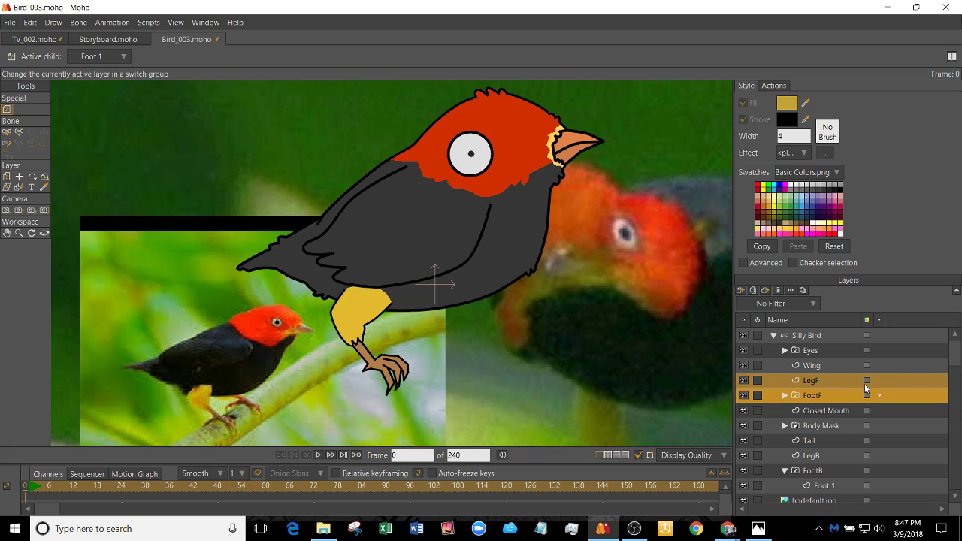
- On the LegF layer, add points along the thigh's rear edge and start shaping them into small feather tufts
left_click(827, 381)
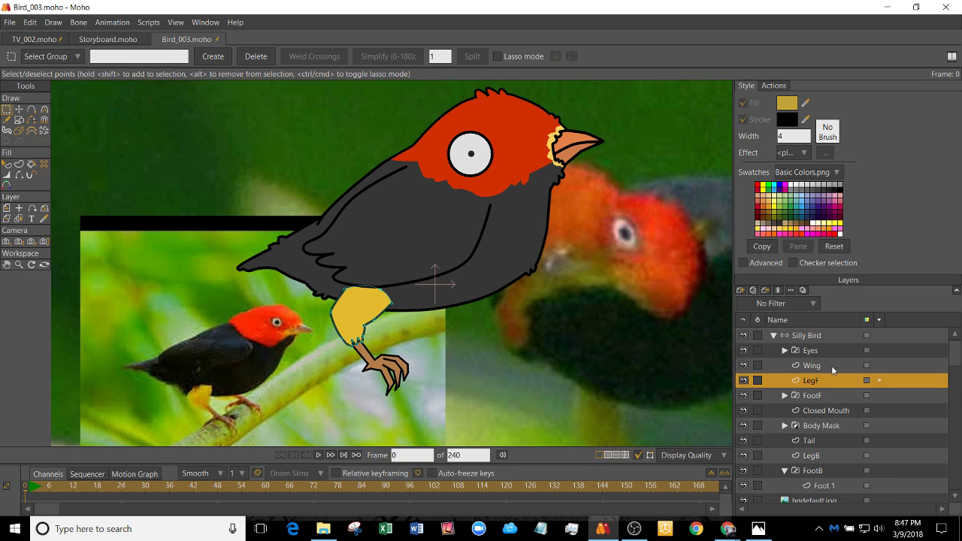
left_click(830, 366)
left_click(826, 380)
scroll(402, 337, "up", 5)
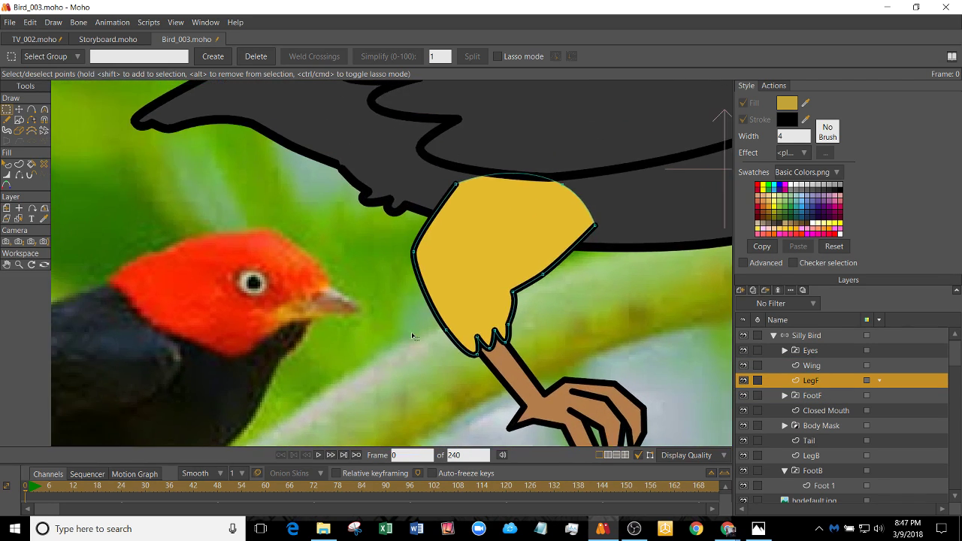
scroll(412, 337, "down", 4)
scroll(413, 338, "up", 5)
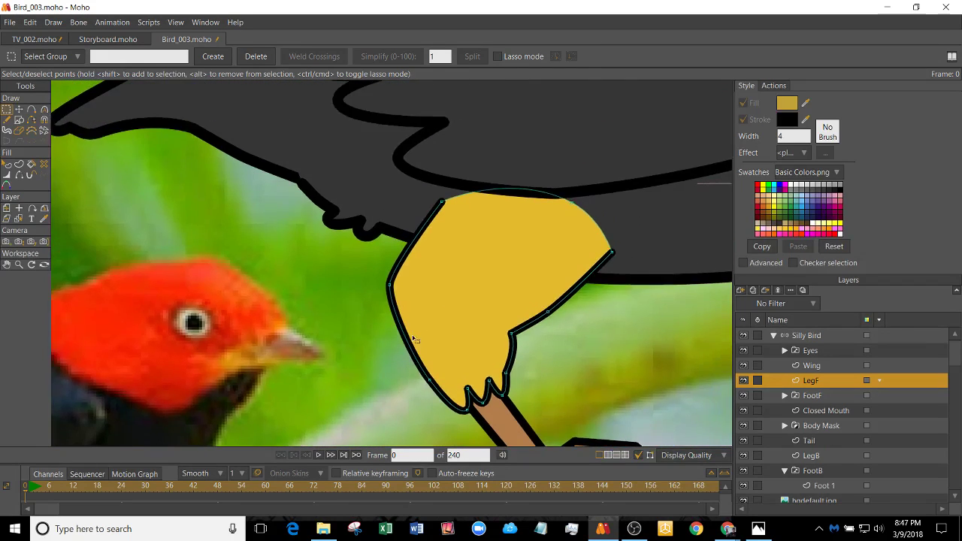
scroll(414, 340, "up", 2)
key("a")
left_click(376, 248)
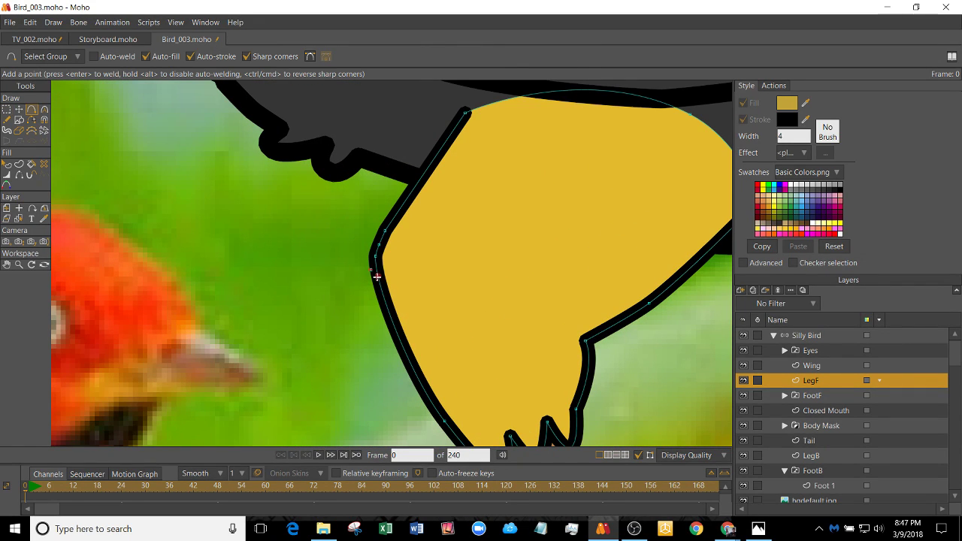
left_click(378, 277)
key("t")
left_click_drag(376, 256, 504, 263)
- Form two small feather tufts on the thigh's rear edge and round their tips with the Curvature tool
key("a")
key("t")
key("c")
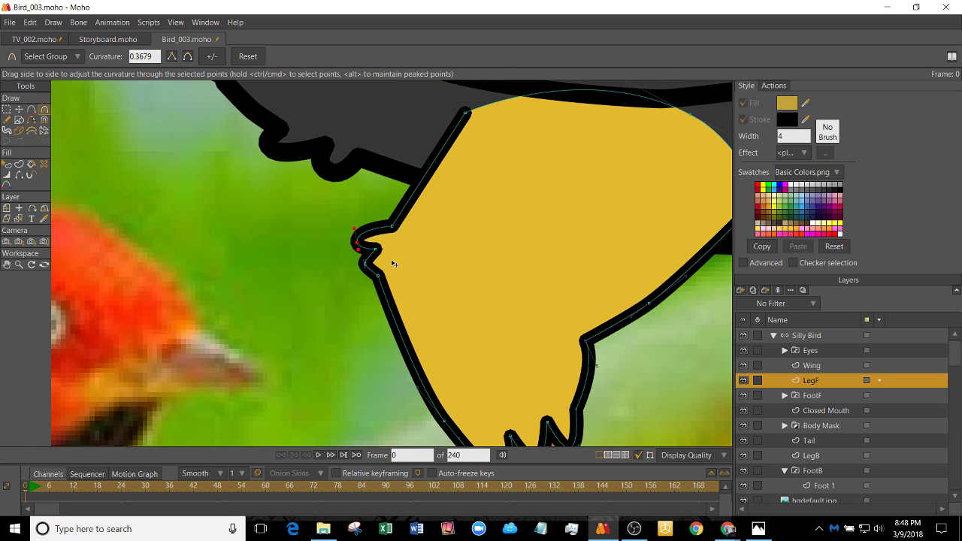
key("t")
left_click(365, 263)
left_click_drag(357, 242, 500, 311)
key("c")
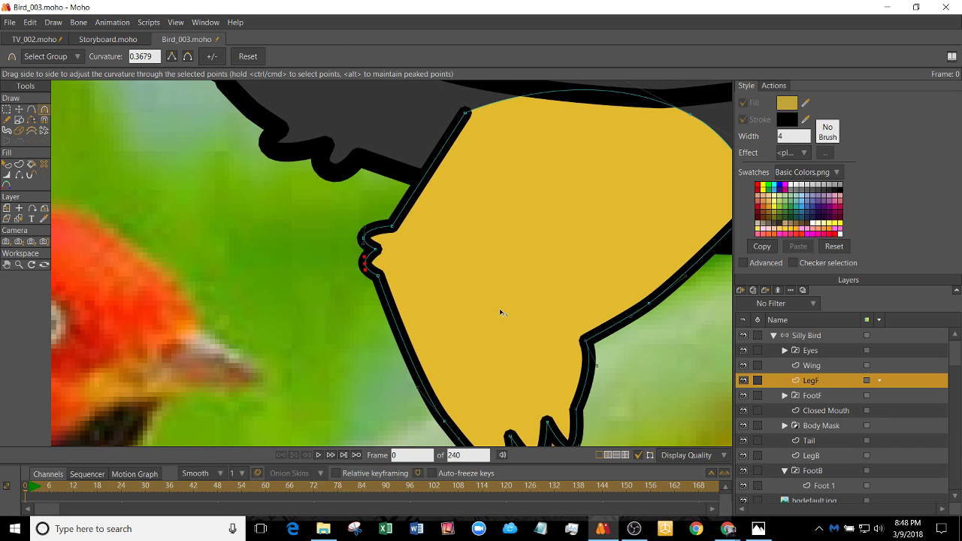
key("t")
scroll(541, 271, "down", 3)
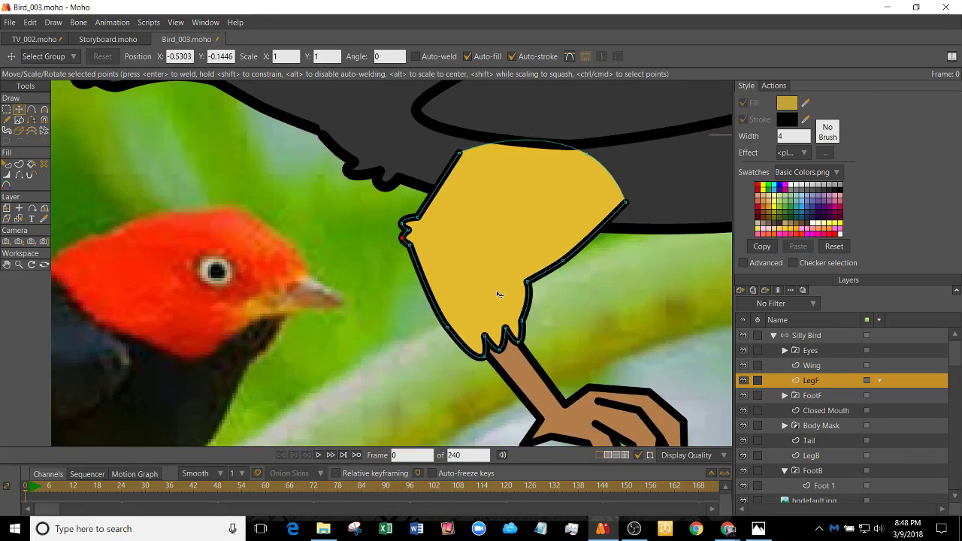
- Add points along the thigh's unstroked upper edge and position them as a jagged row of feather peaks and notches
scroll(579, 220, "up", 3)
key("a")
left_click_drag(513, 288, 435, 274)
key("ctrl+z")
key("t")
key("a")
key("t")
left_click_drag(464, 243, 424, 237)
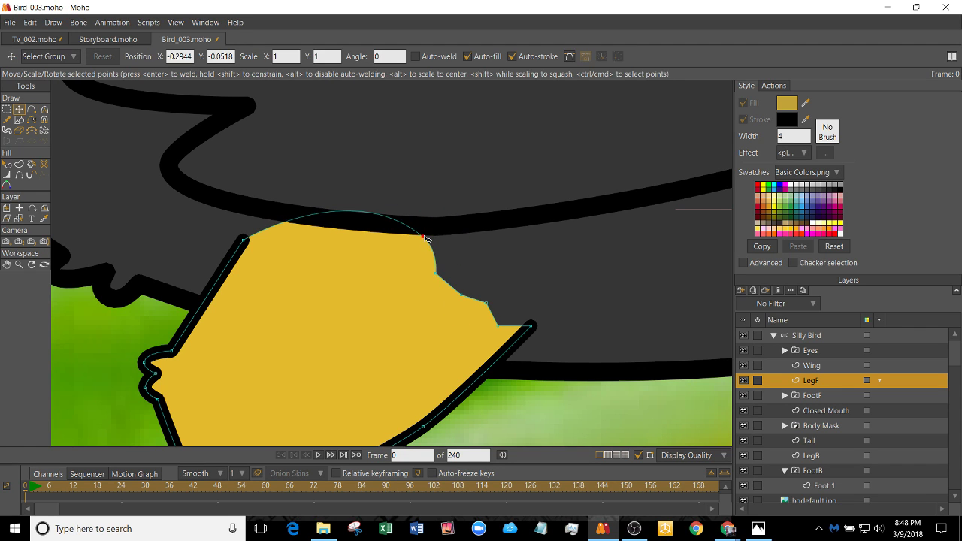
mouse_move(437, 274)
left_mouse_down()
mouse_move(463, 270)
mouse_move(423, 267)
left_mouse_up()
key("a")
left_click_drag(407, 220, 267, 234)
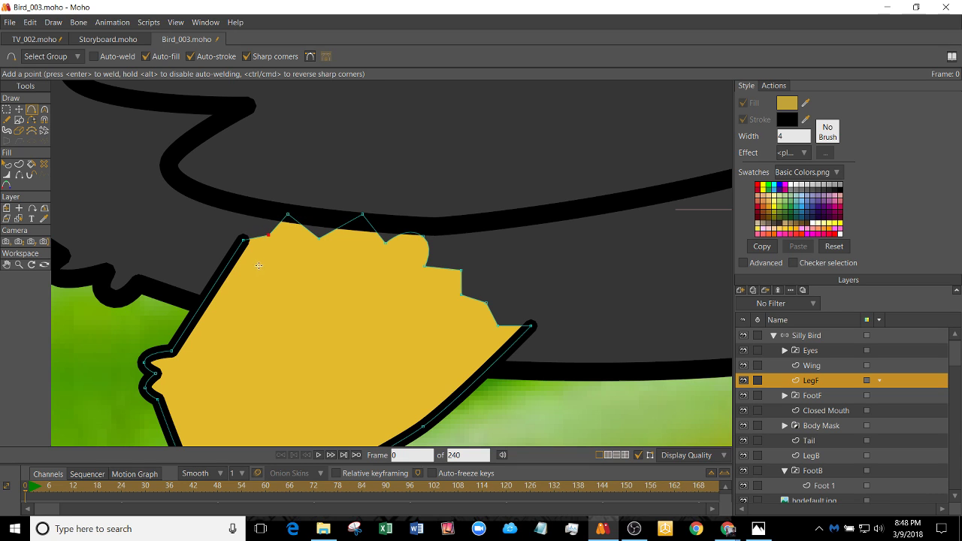
- Curve the peaks along the thigh's upper edge into rounded feather scallops
scroll(264, 266, "up", 1)
scroll(275, 228, "up", 1)
key("t")
left_click(296, 199)
key("c")
left_click_drag(296, 200, 582, 246)
left_click_drag(403, 200, 773, 276)
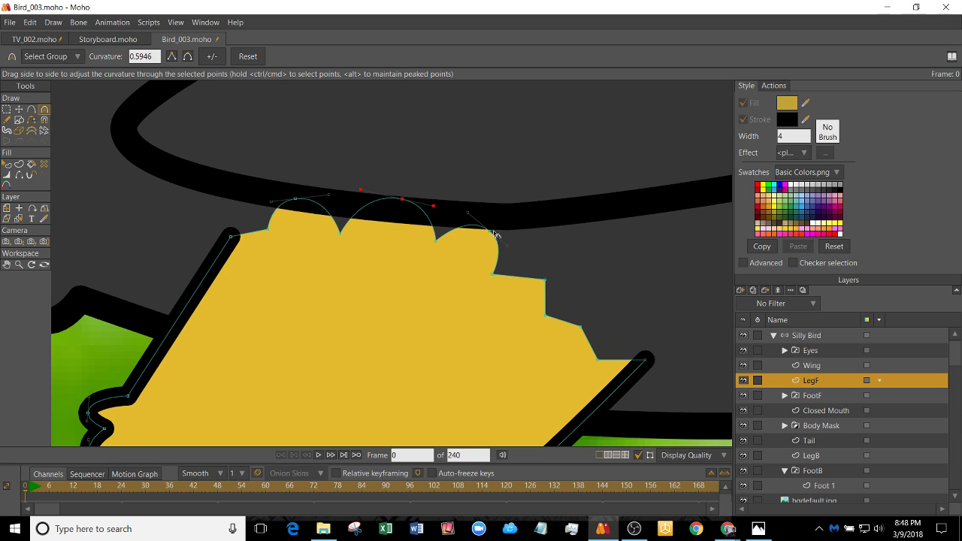
left_click_drag(545, 280, 811, 368)
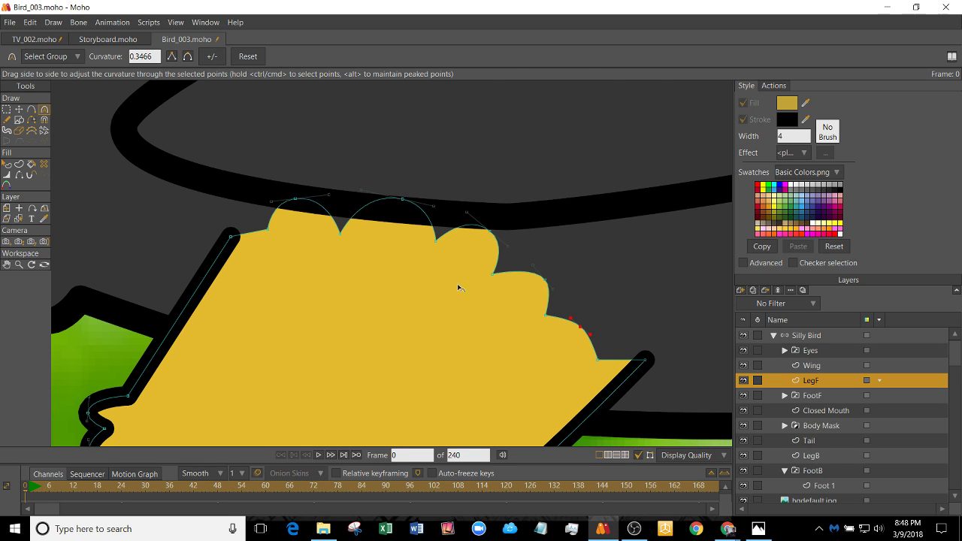
- Move the notch points between the scallops on the thigh's upper edge outward to make the notches shallower
key("t")
left_click_drag(494, 275, 508, 269)
left_click_drag(437, 229, 450, 225)
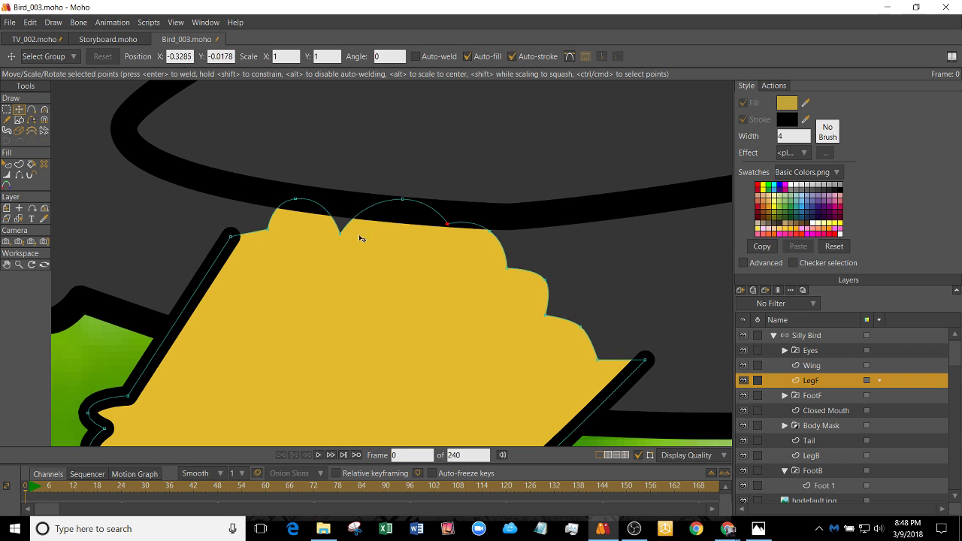
left_click_drag(348, 234, 342, 219)
left_click_drag(275, 236, 258, 227)
- Render a preview of the frame to check the reshaped front leg, and close it
scroll(276, 234, "down", 10)
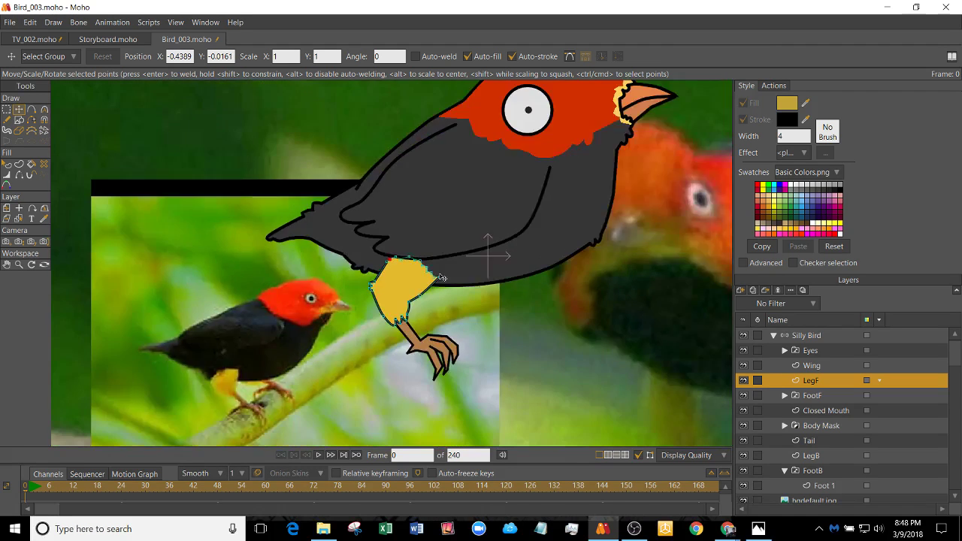
key("ctrl+r")
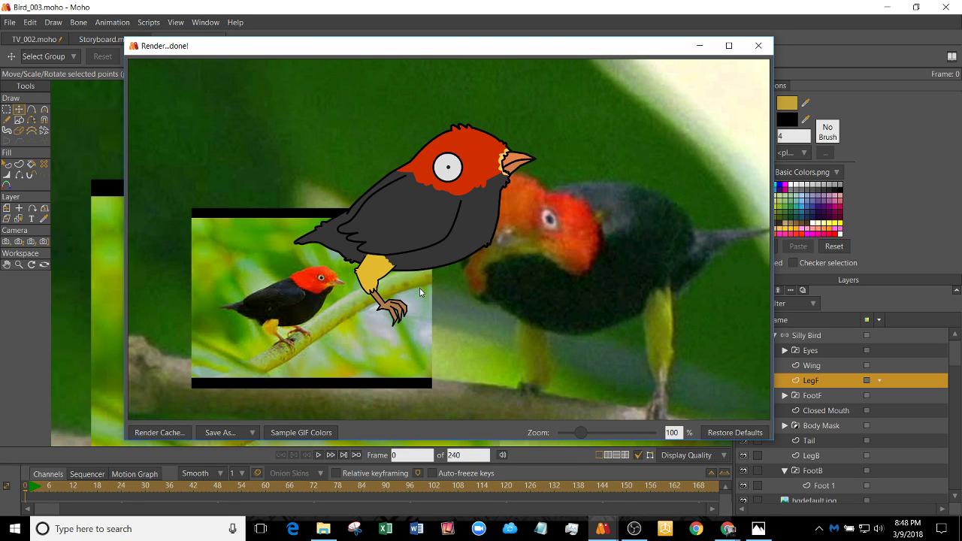
left_click(758, 46)
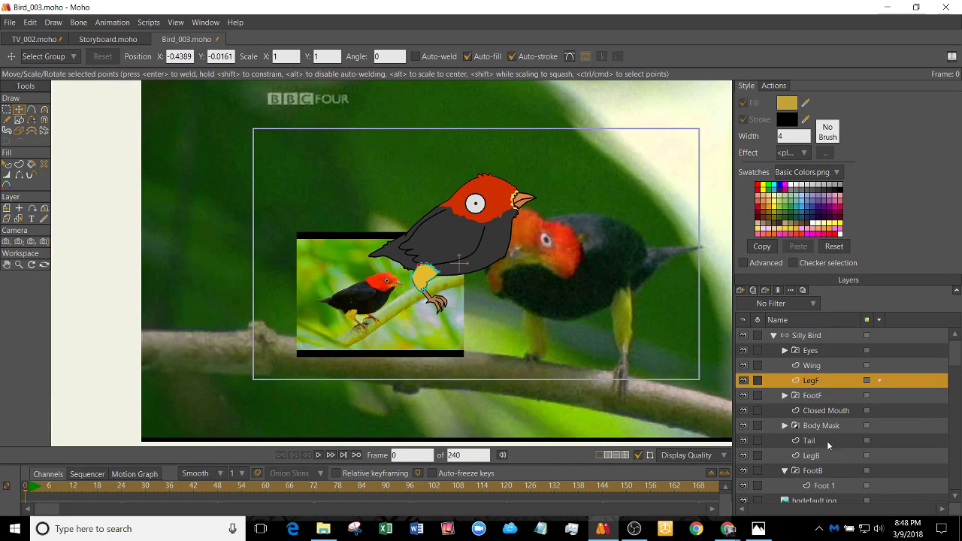
- Hide the Silly Bird group and every image inside the Reference Images group
scroll(767, 434, "down", 3)
scroll(763, 436, "up", 6)
left_click(743, 336)
scroll(757, 363, "down", 3)
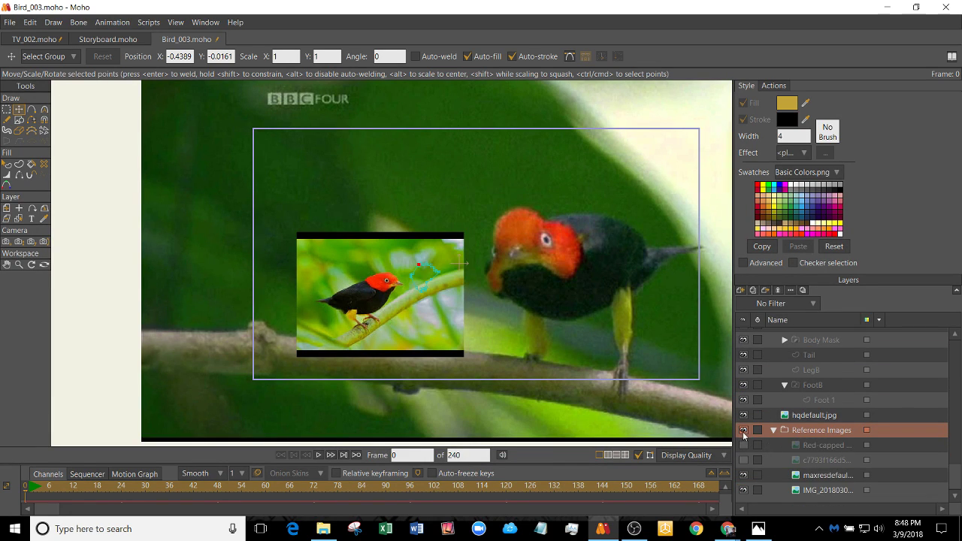
left_click(744, 430)
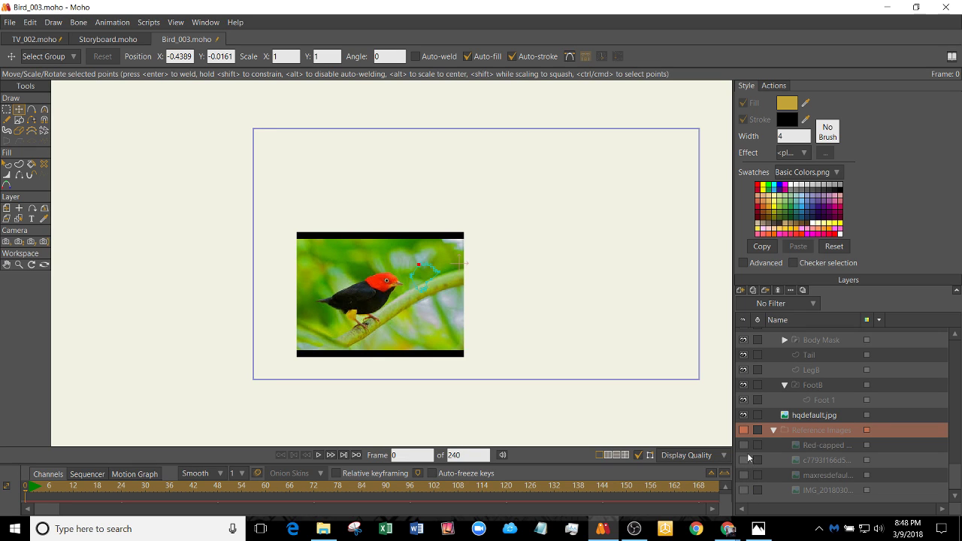
left_click(744, 430)
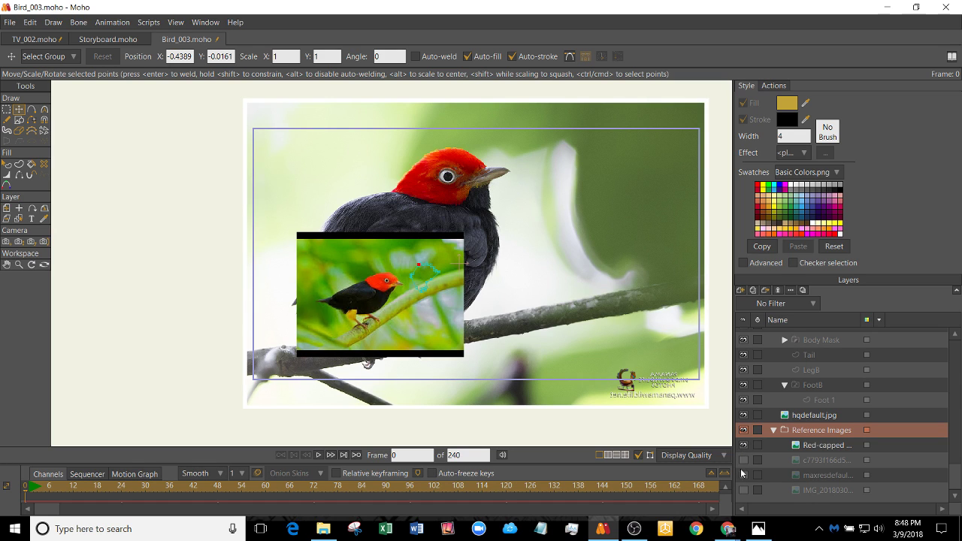
left_click(744, 445)
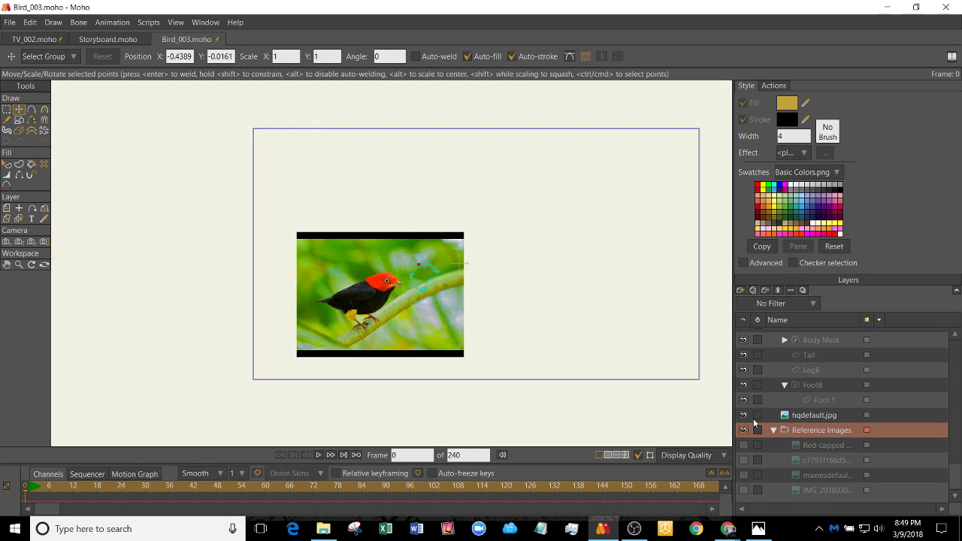
- Move the hqdefault.jpg layer into the Reference Images group and hide it
left_click_drag(815, 417, 775, 439)
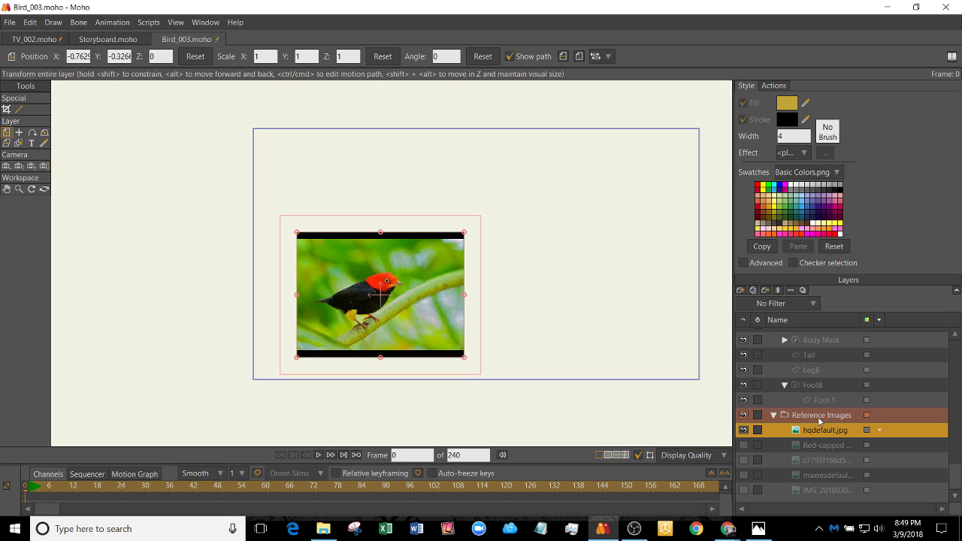
left_click(822, 420)
left_click(743, 433)
- Check the reference photos one at a time and leave only the IMG_2018030 pencil sketch visible
left_click(744, 446)
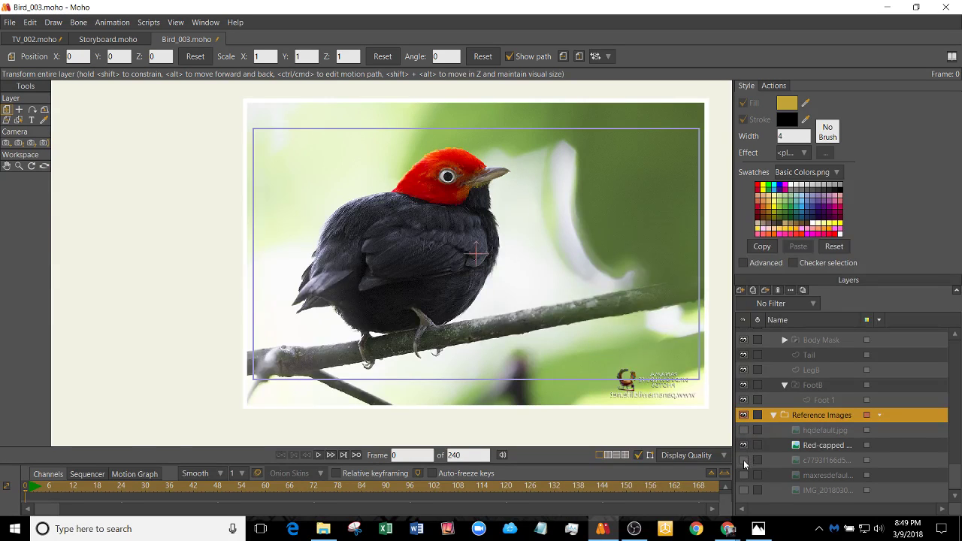
left_click(743, 460)
left_click(744, 447)
left_click(743, 461)
left_click(744, 475)
left_click(743, 475)
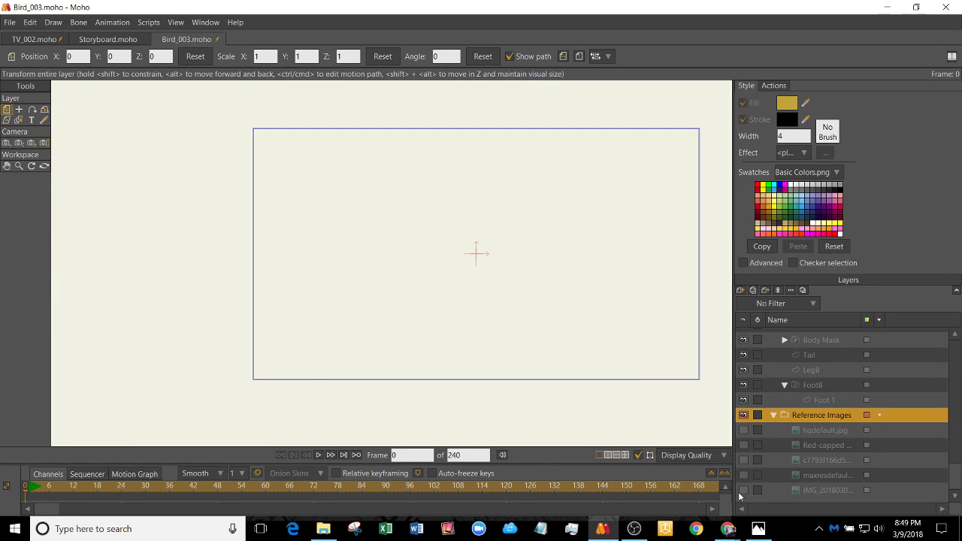
left_click(744, 490)
scroll(492, 258, "up", 3)
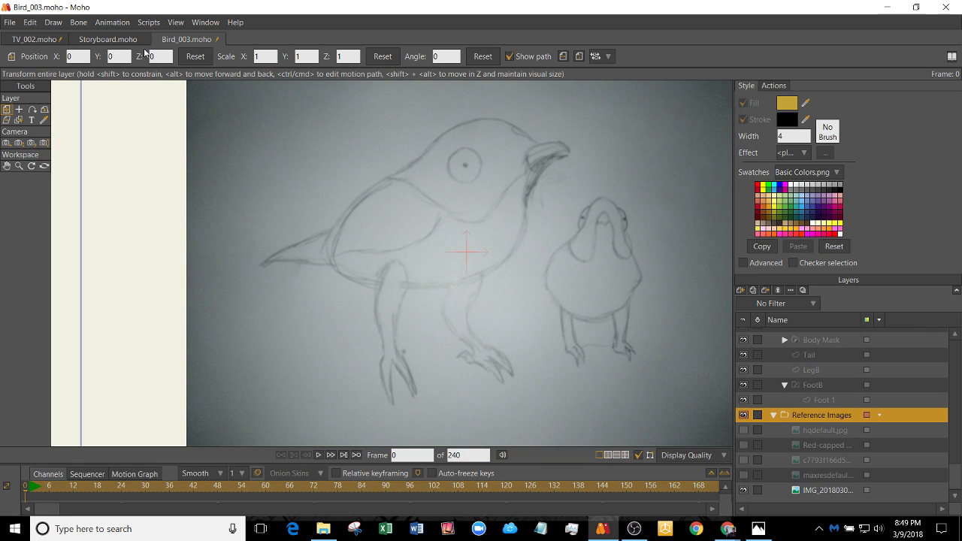
- Examine the bird poses in the Storyboard.moho project and return to Bird_003.moho
left_click(100, 41)
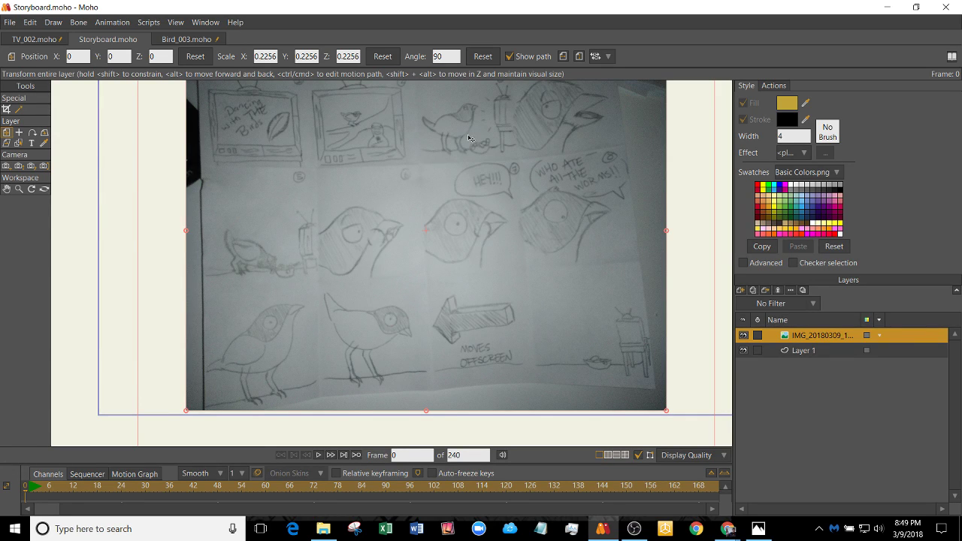
left_click(175, 43)
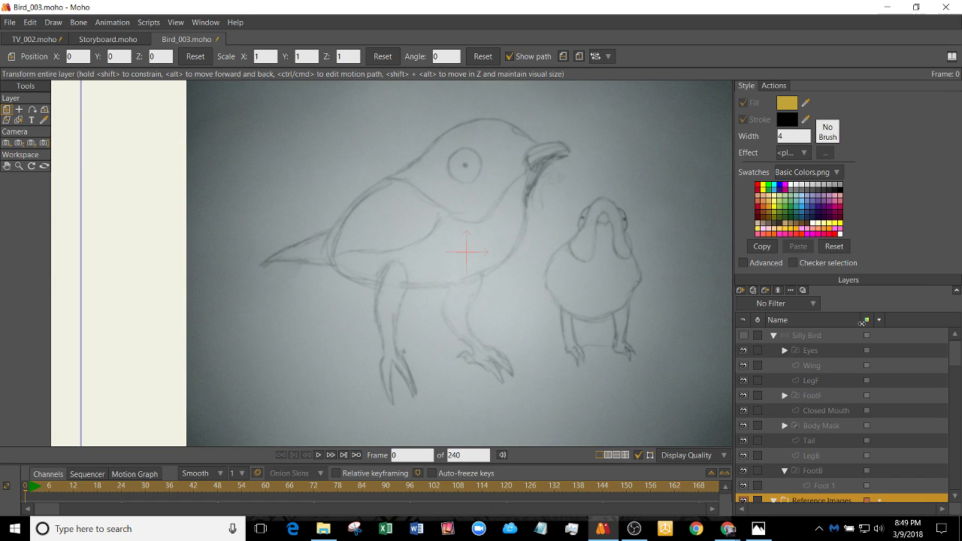
scroll(782, 466, "down", 3)
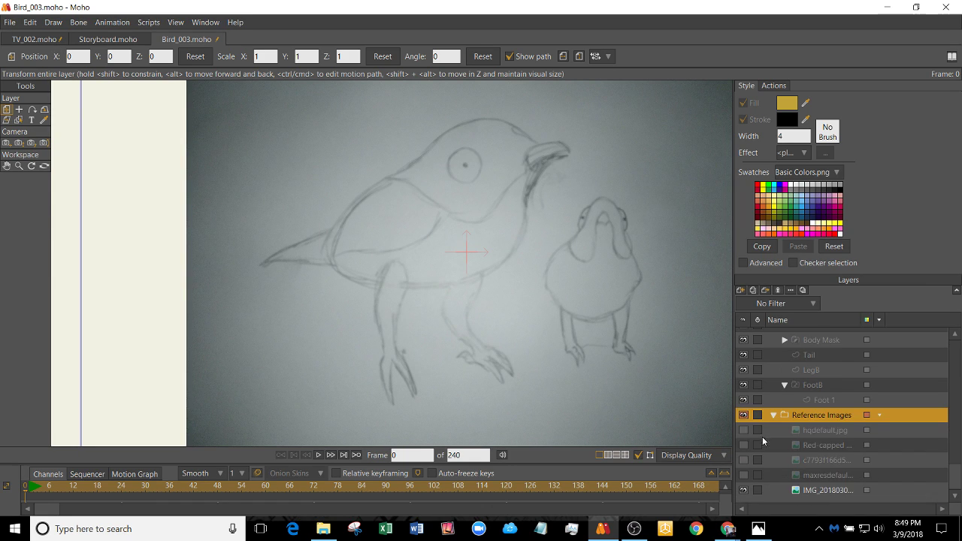
- Hide the Reference Images group and show the Silly Bird group
left_click(744, 420)
scroll(778, 396, "up", 1)
left_click(744, 336)
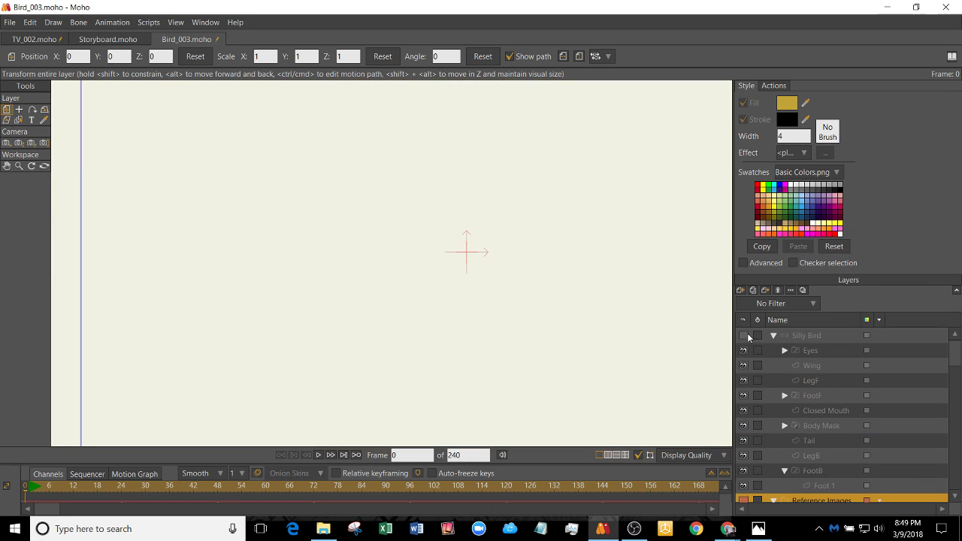
- Inspect the coloured bird's body, wing and front leg up close
scroll(433, 282, "down", 3)
scroll(434, 280, "up", 2)
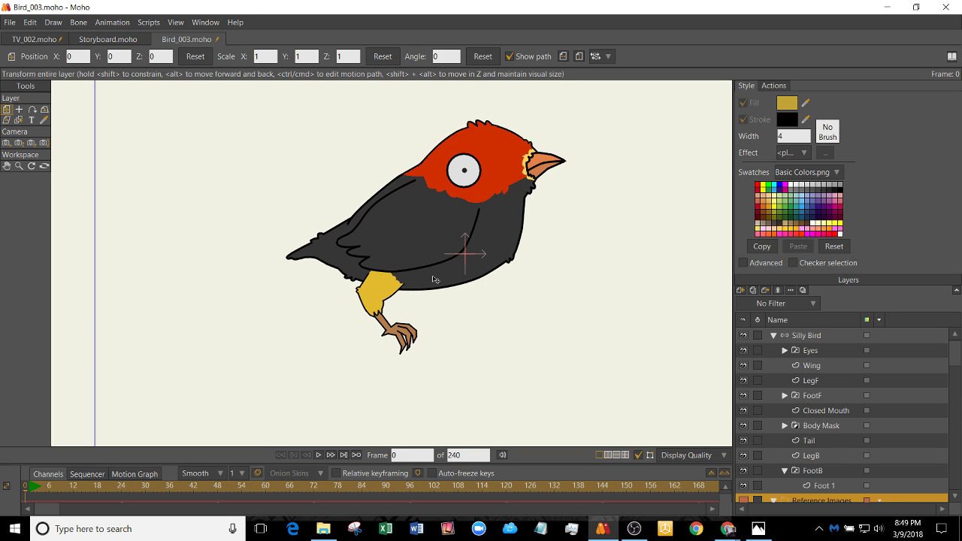
scroll(418, 292, "up", 3)
scroll(418, 292, "down", 2)
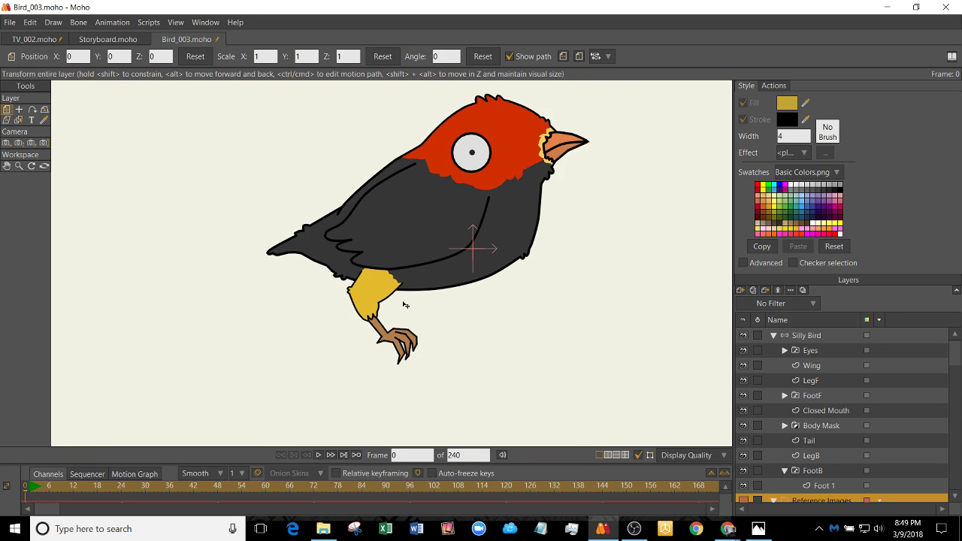
scroll(404, 304, "down", 1)
scroll(401, 303, "up", 2)
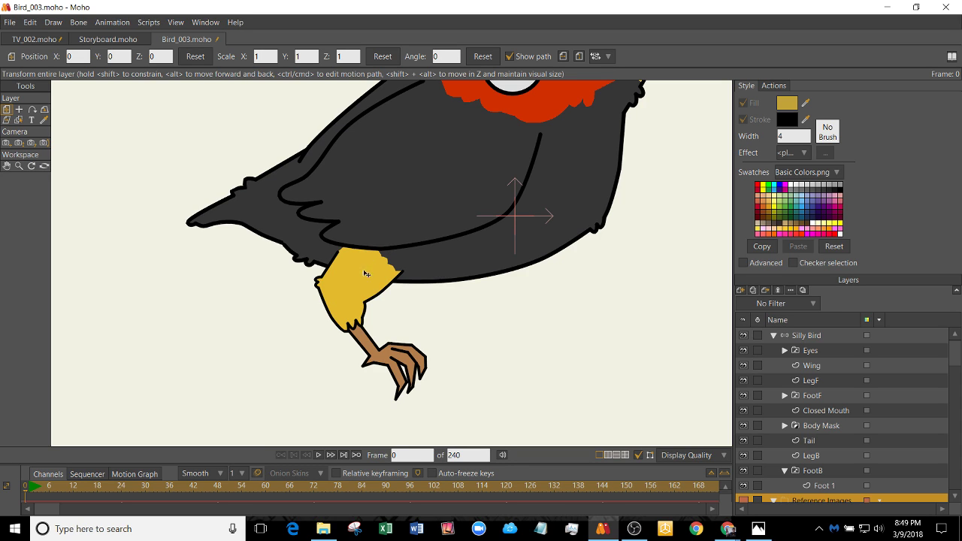
scroll(402, 258, "down", 2)
scroll(410, 300, "up", 1)
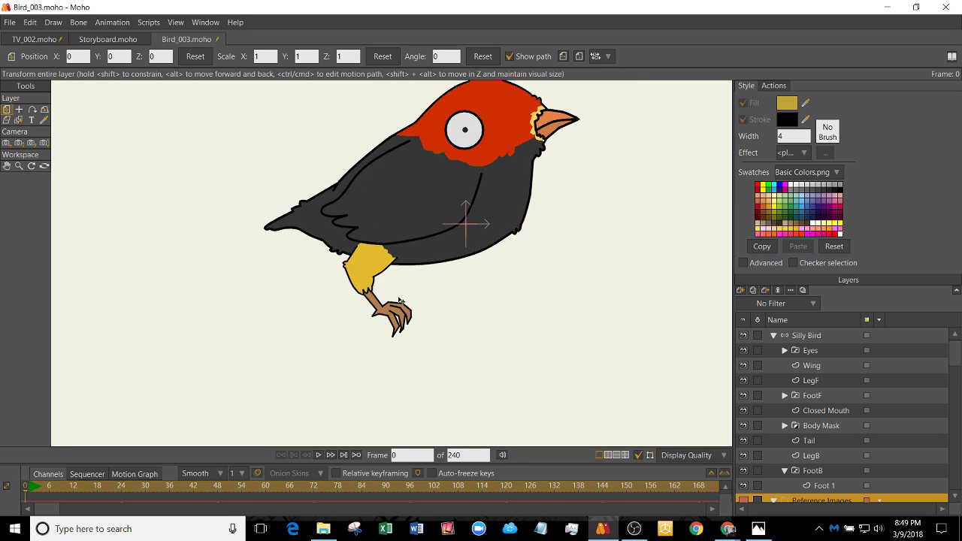
- Check the sketches in the Storyboard.moho project and return to Bird_003.moho to view the whole bird within the frame
left_click(112, 39)
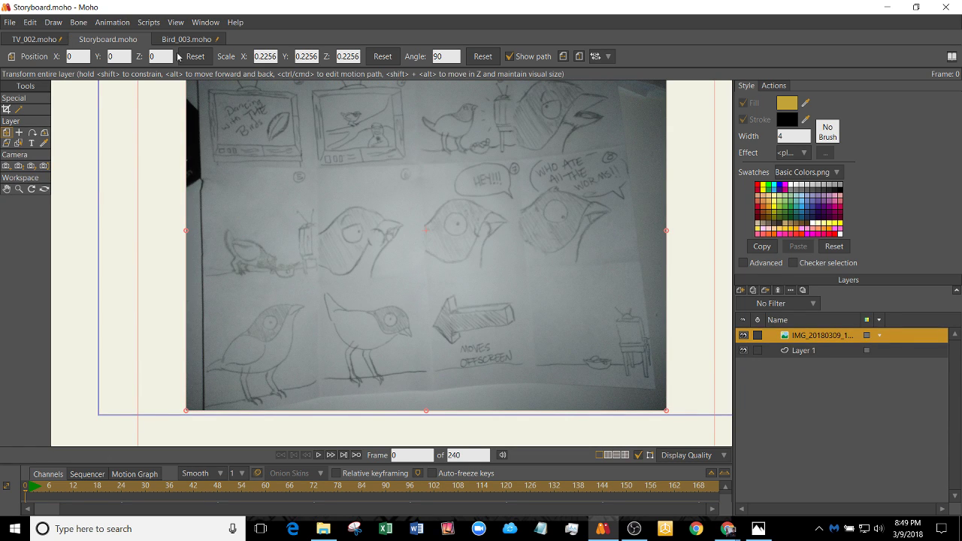
left_click(184, 42)
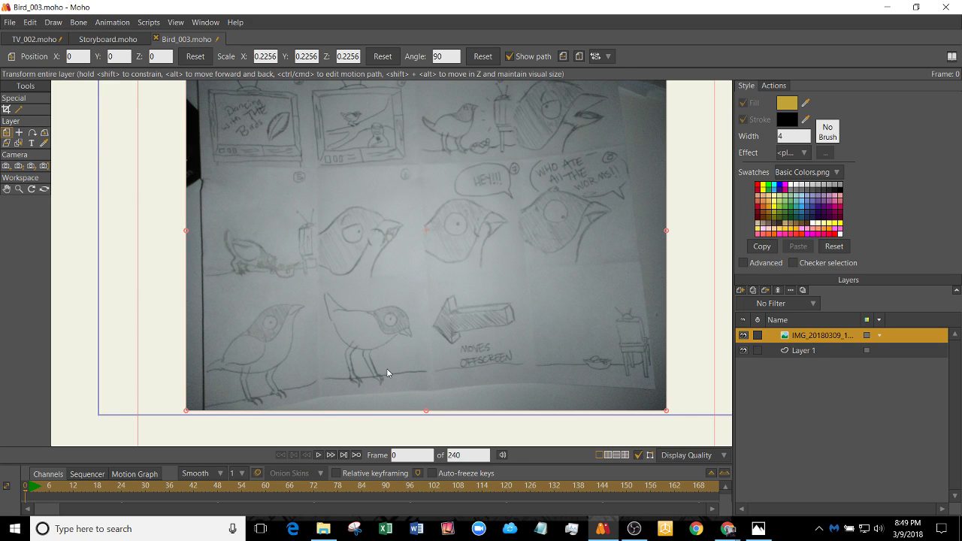
scroll(426, 312, "down", 1)
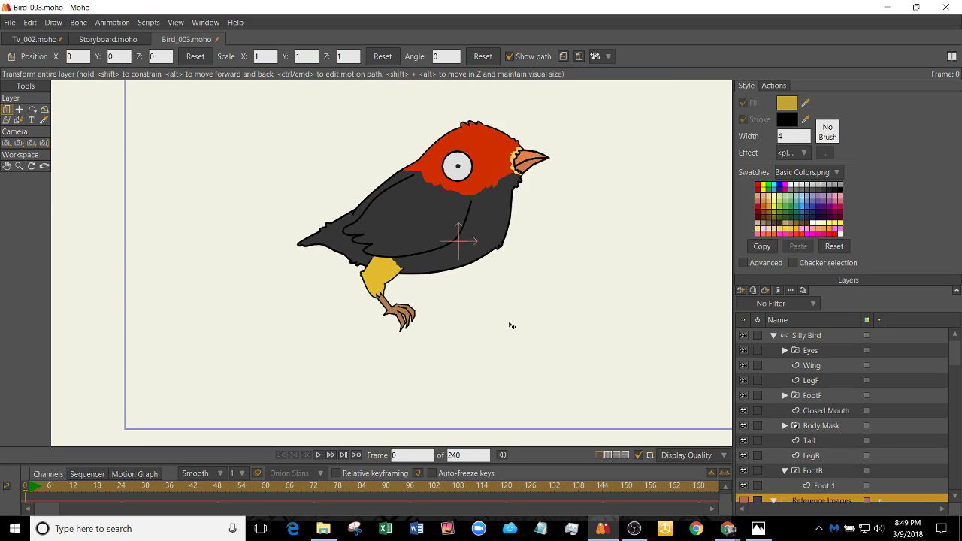
scroll(512, 325, "down", 1)
left_click_drag(512, 325, 439, 342)
scroll(495, 360, "down", 1)
scroll(471, 345, "up", 1)
scroll(472, 346, "up", 1)
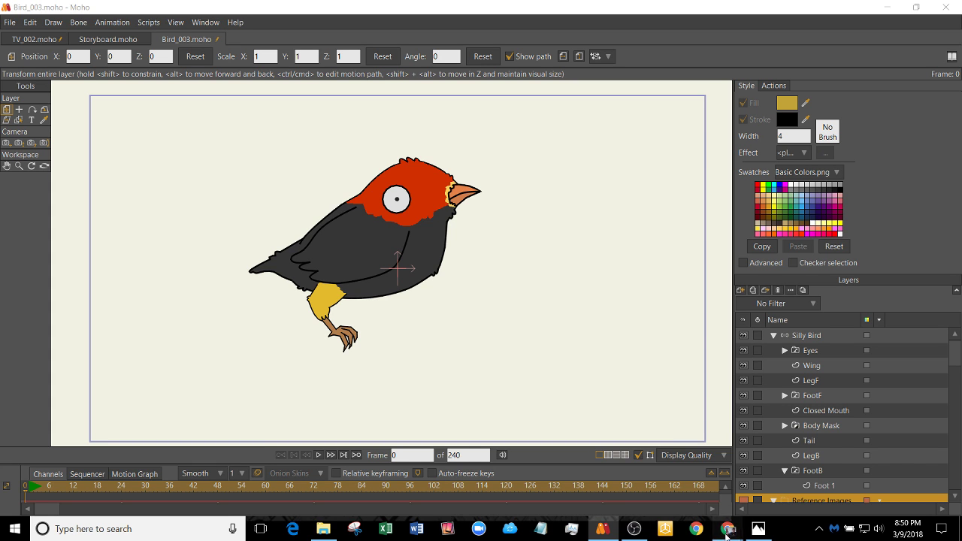
- Switch to Chrome and open the instructor's Podia site in a new tab
mouse_move(727, 529)
left_click(738, 490)
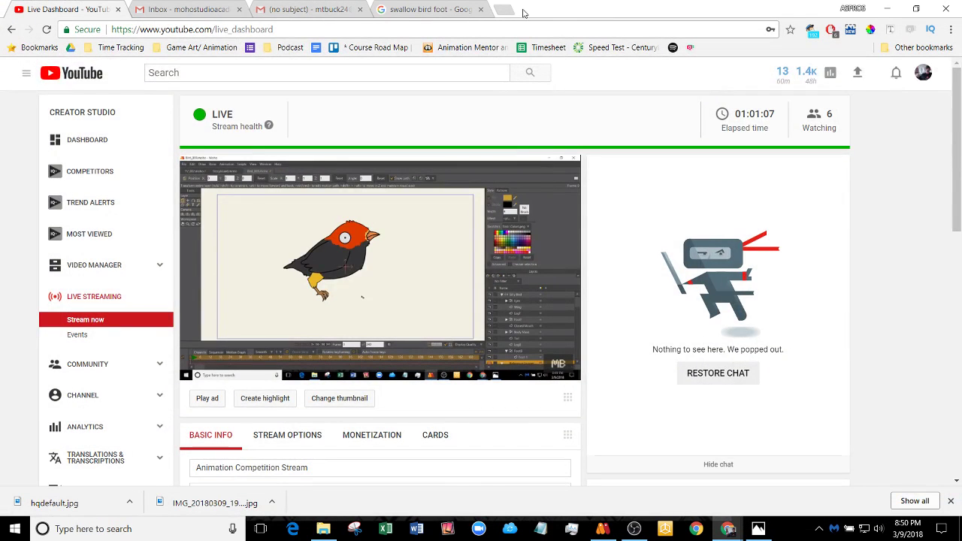
left_click(503, 9)
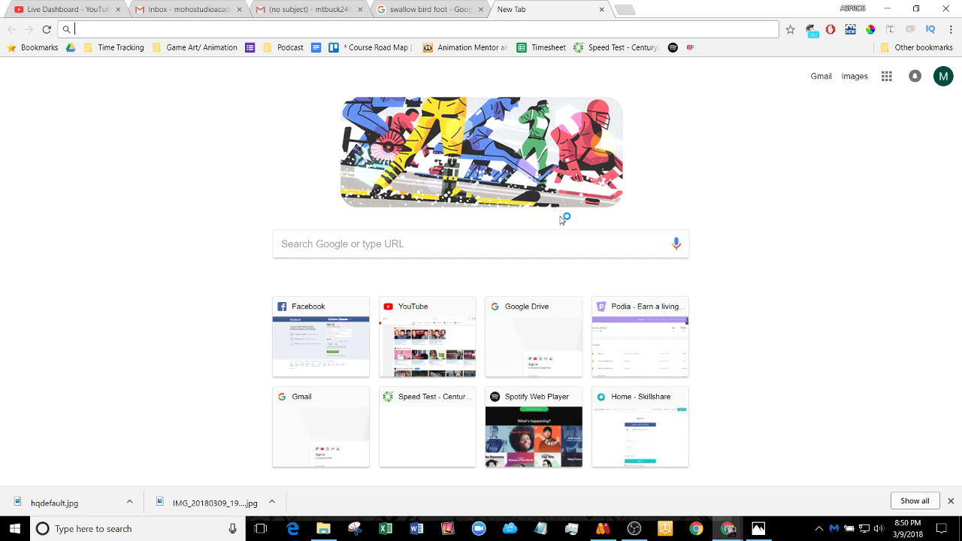
type("mccoy")
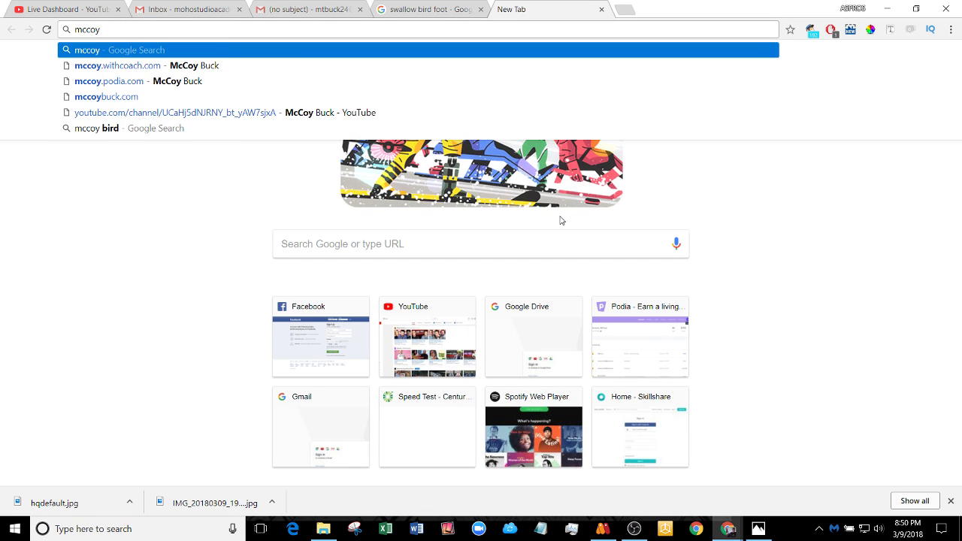
type(".podia.")
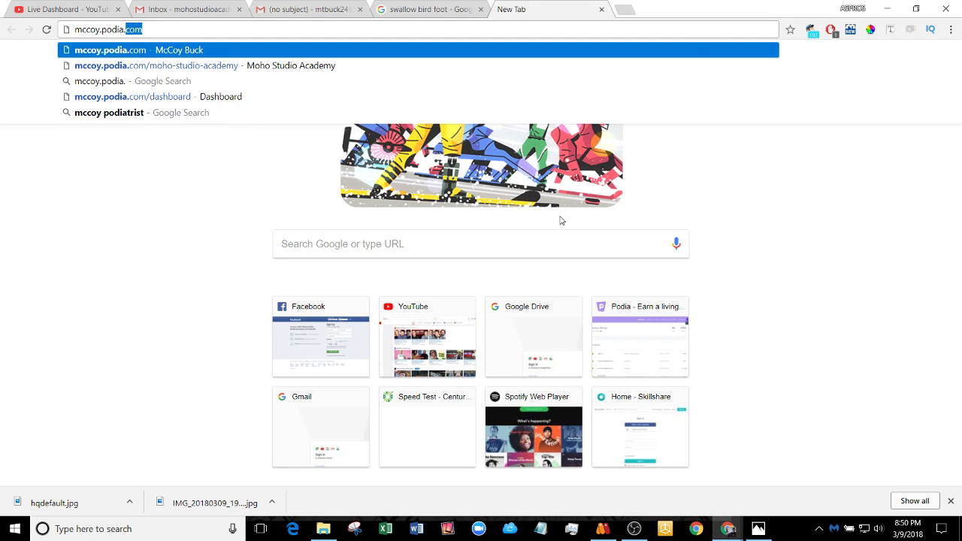
key("Return")
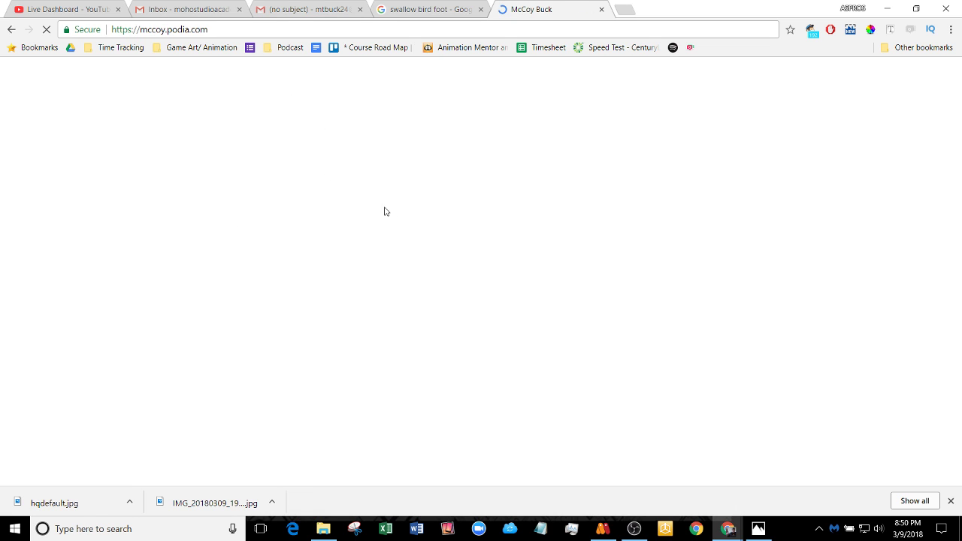
- Dismiss the downloads bar and open the details page of the Moho Studio Academy membership
scroll(282, 278, "down", 4)
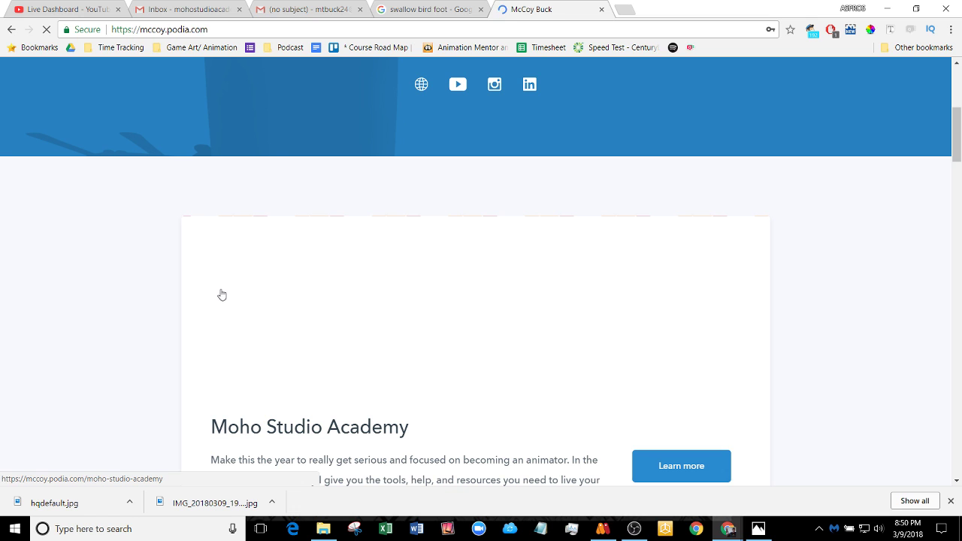
left_click(951, 500)
scroll(833, 350, "down", 1)
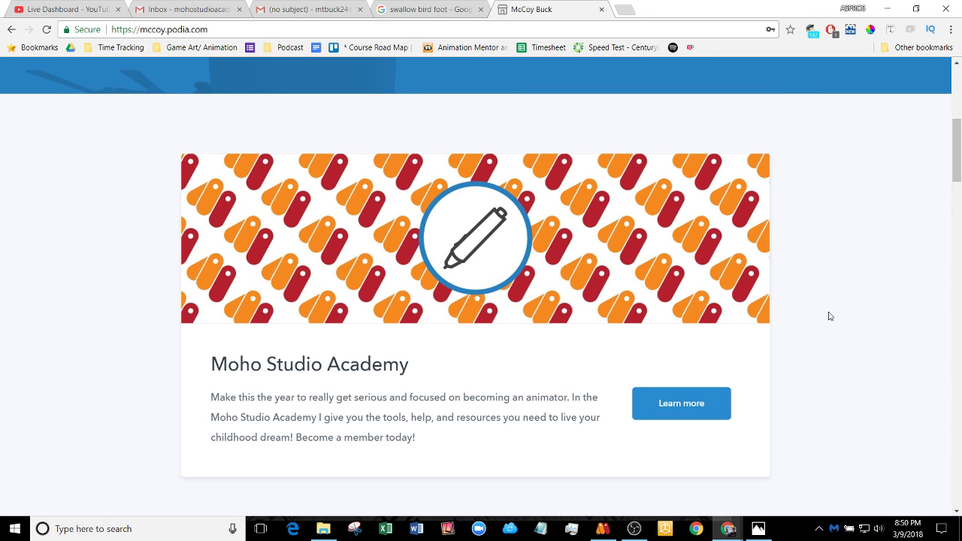
left_click(671, 412)
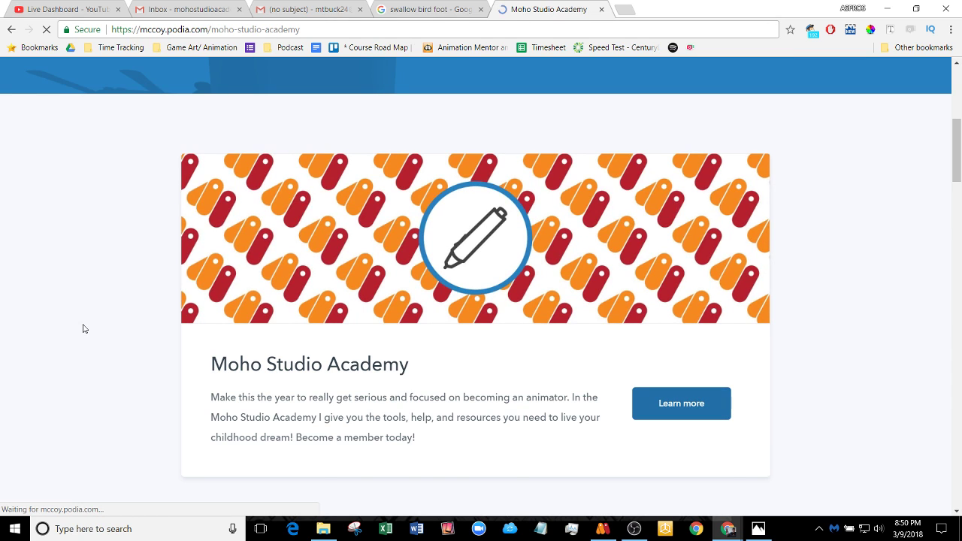
- Review the Moho Studio Academy page's overview, recent posts and the benefits of the Academist plan
scroll(85, 329, "down", 2)
scroll(84, 329, "down", 3)
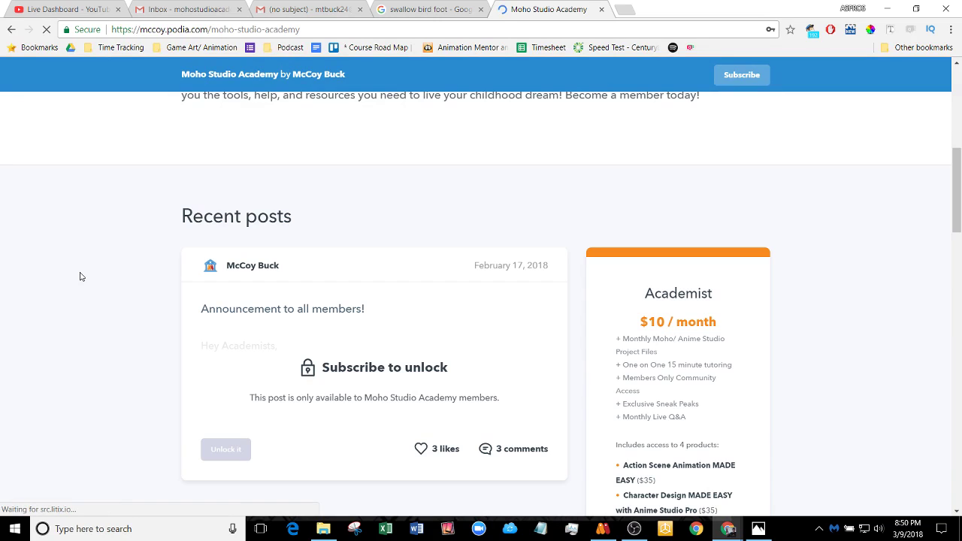
scroll(679, 288, "down", 2)
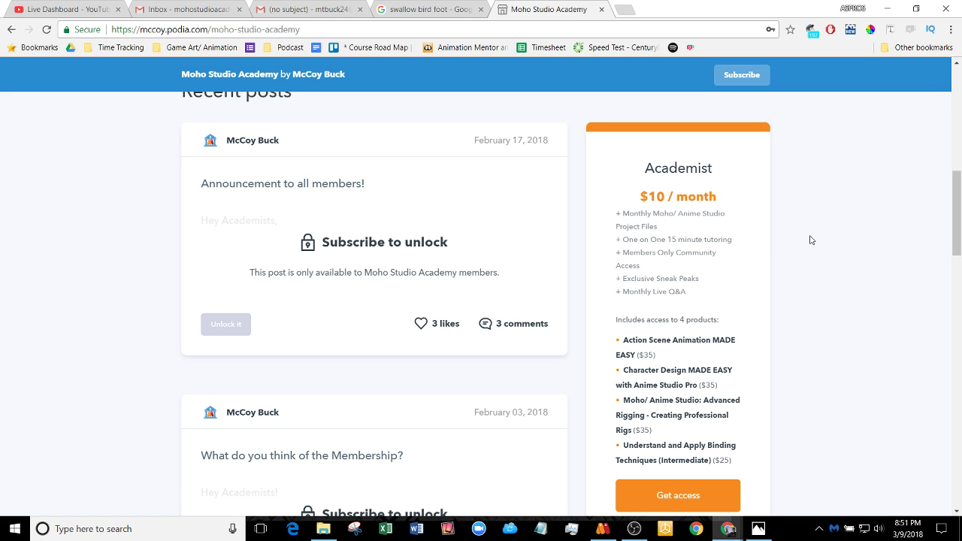
scroll(810, 238, "up", 10)
scroll(344, 251, "down", 6)
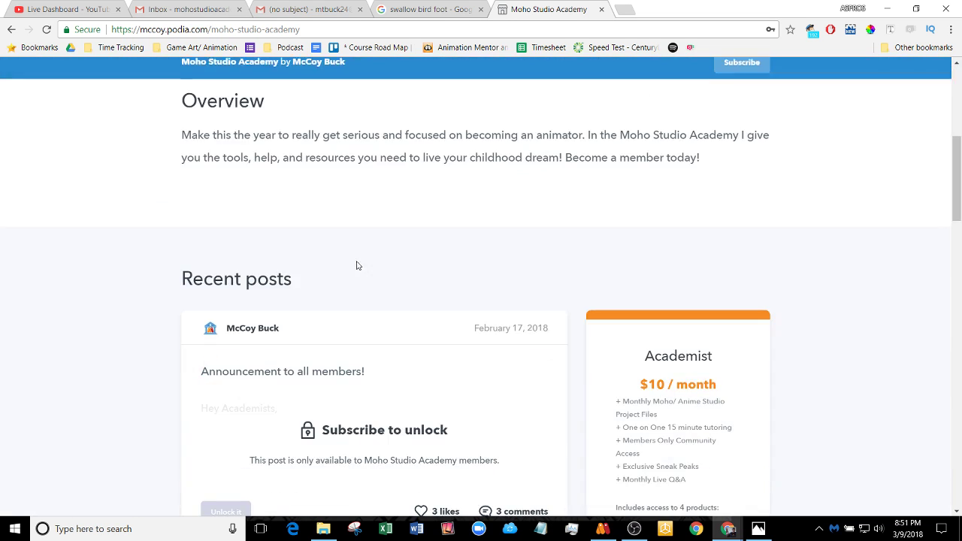
scroll(587, 267, "down", 1)
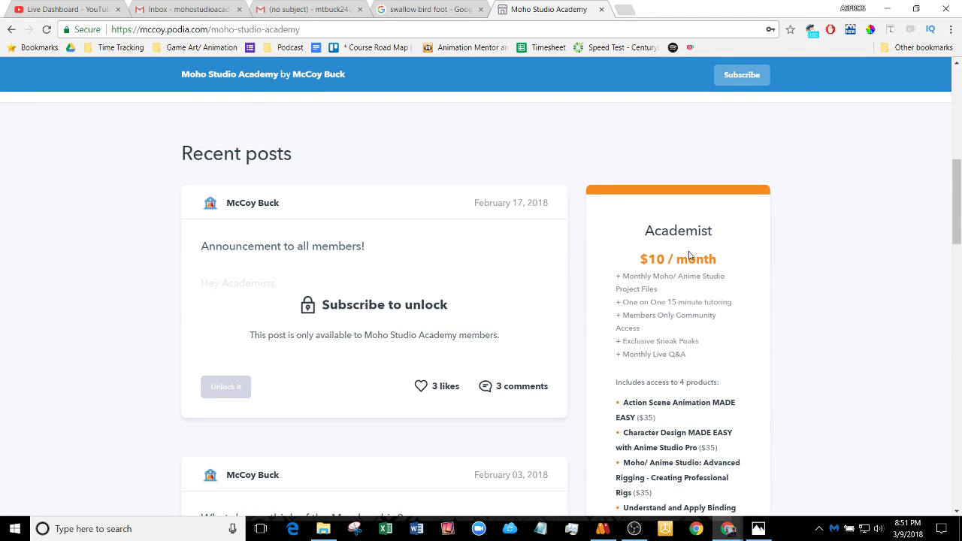
scroll(806, 369, "up", 3)
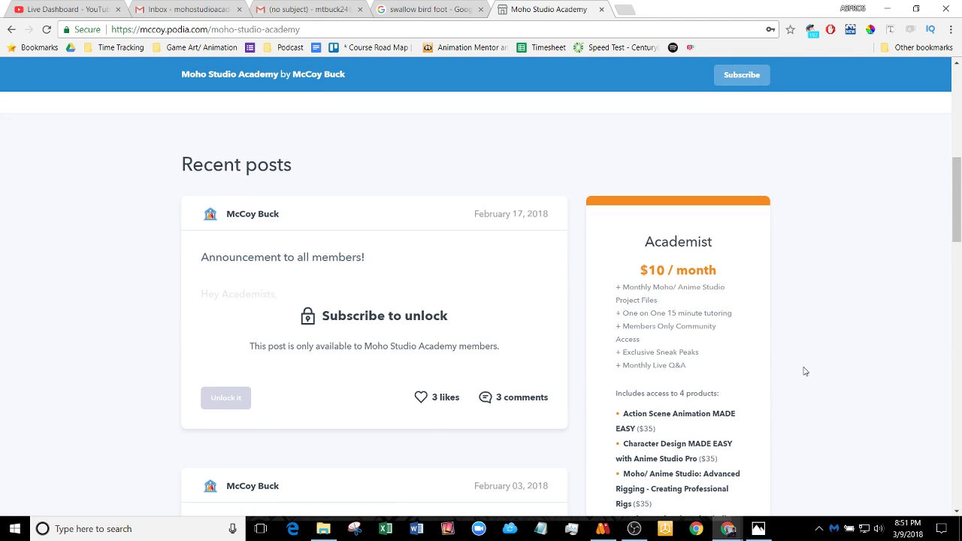
scroll(248, 238, "up", 3)
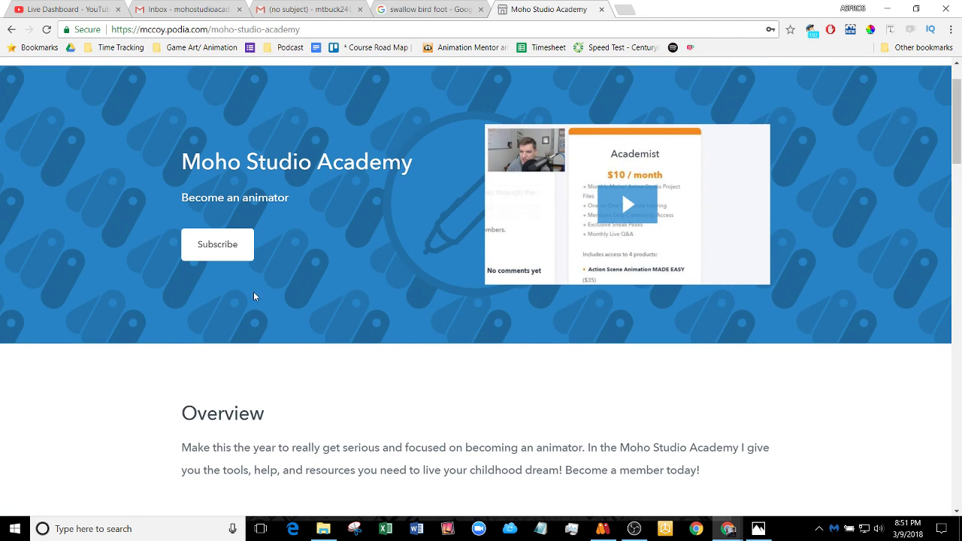
scroll(153, 318, "down", 5)
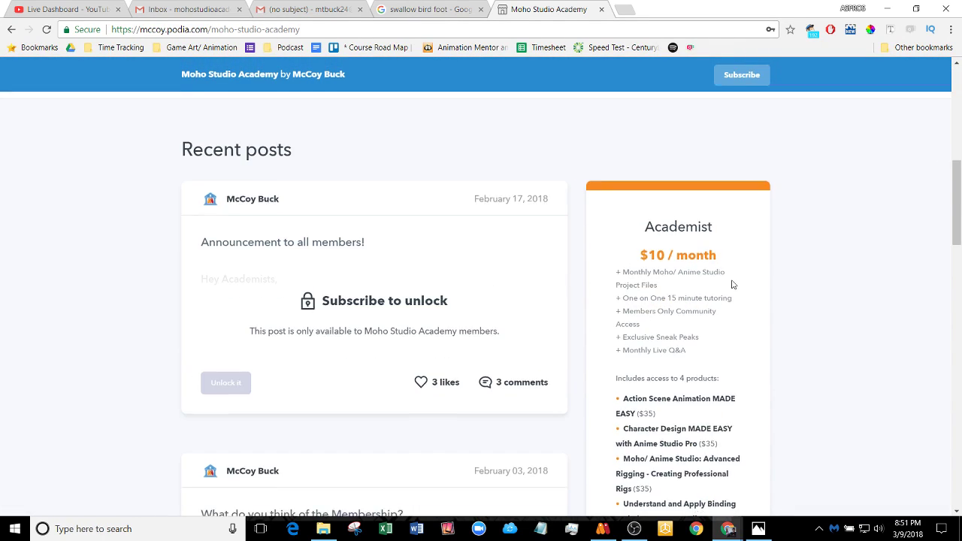
scroll(733, 284, "down", 3)
scroll(775, 270, "up", 3)
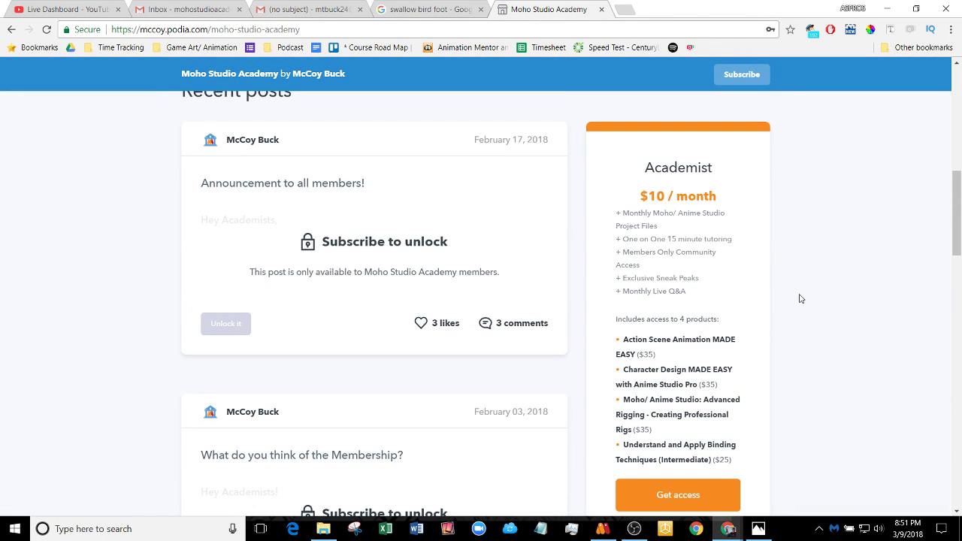
scroll(799, 298, "down", 1)
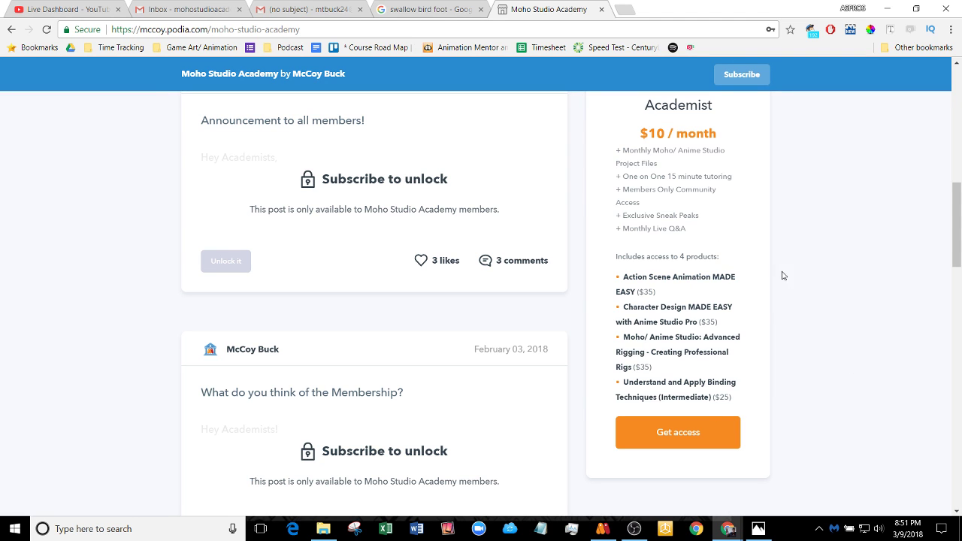
scroll(301, 315, "up", 2)
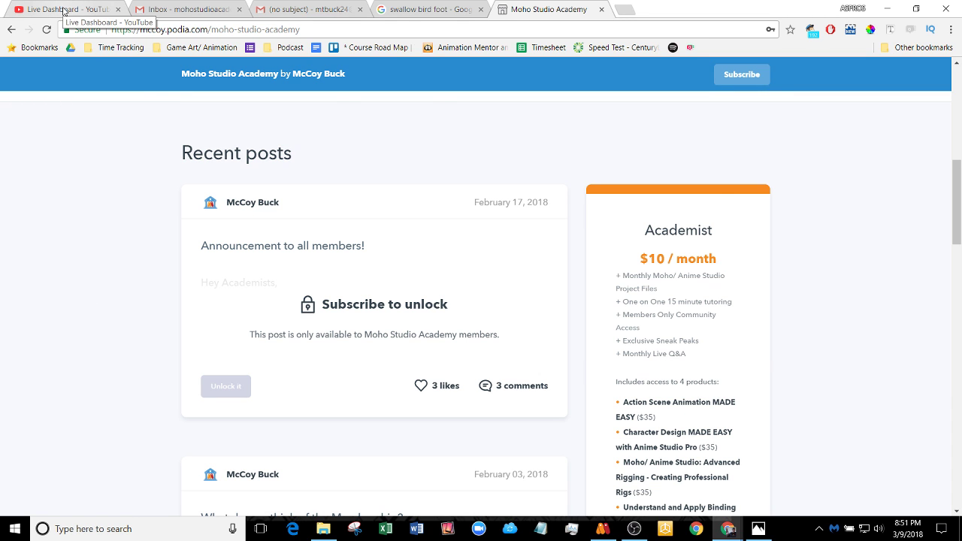
- Return to the YouTube Live Dashboard and bring up the popped-out live chat to read the viewers' messages
left_click(64, 11)
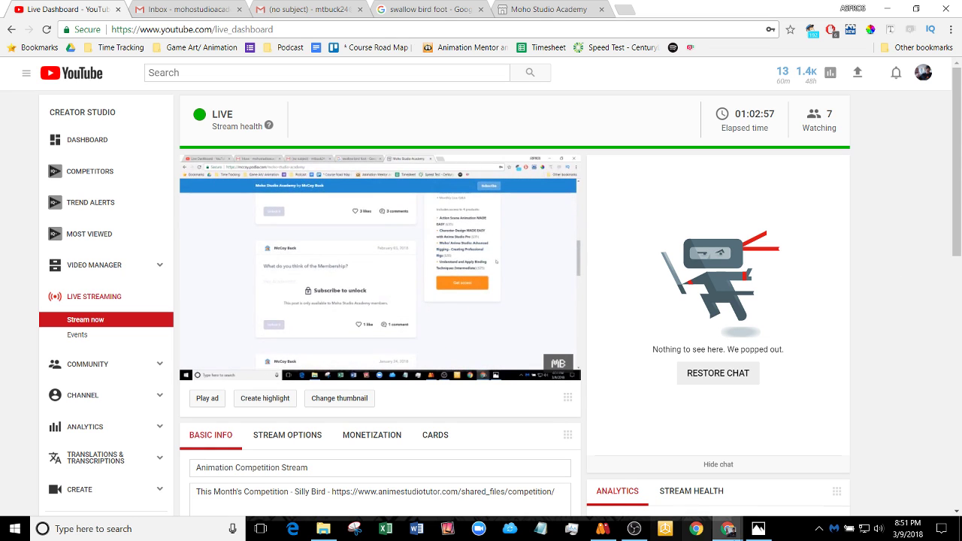
mouse_move(728, 528)
left_click(808, 466)
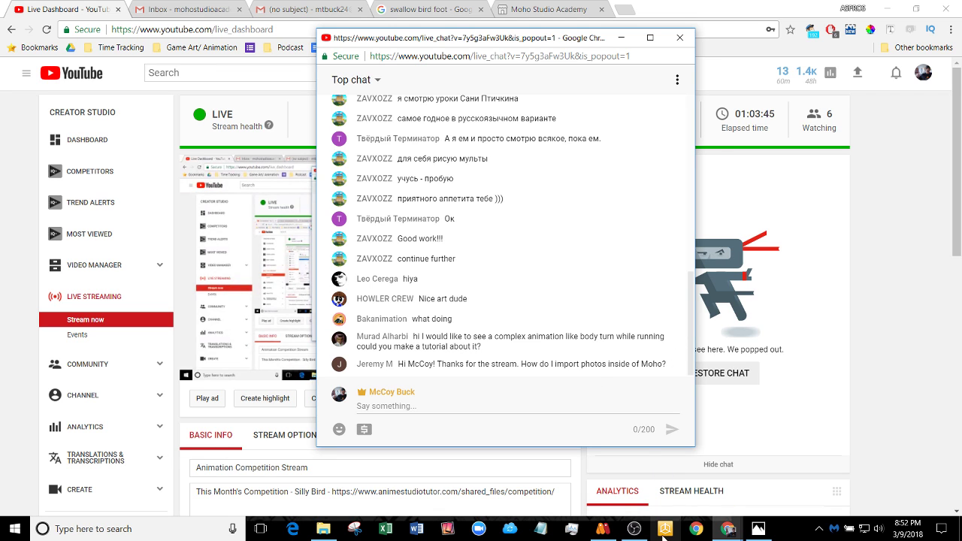
- Go to the "swallow bird foot" image results in Chrome and copy the Britannica diagram of perching birds' feet
left_click(616, 529)
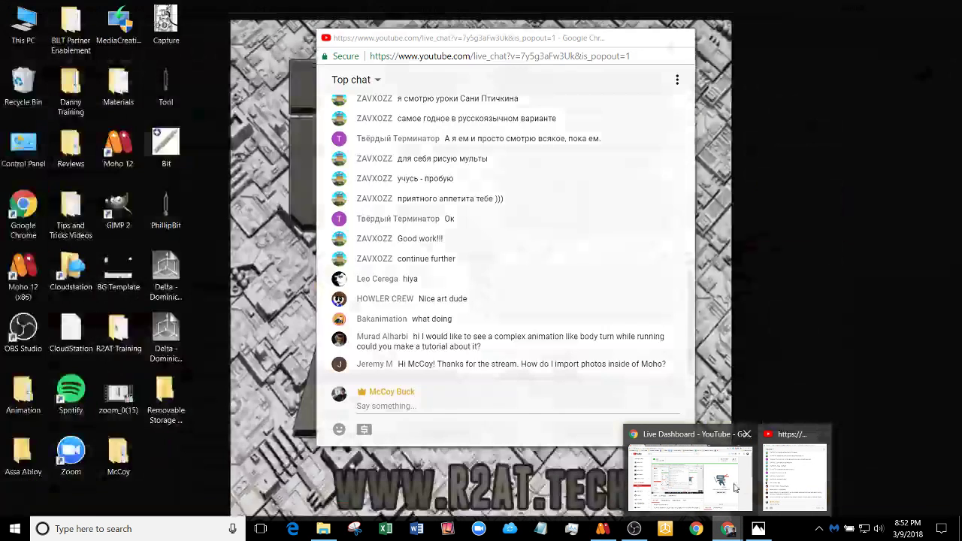
left_click(727, 485)
left_click(433, 9)
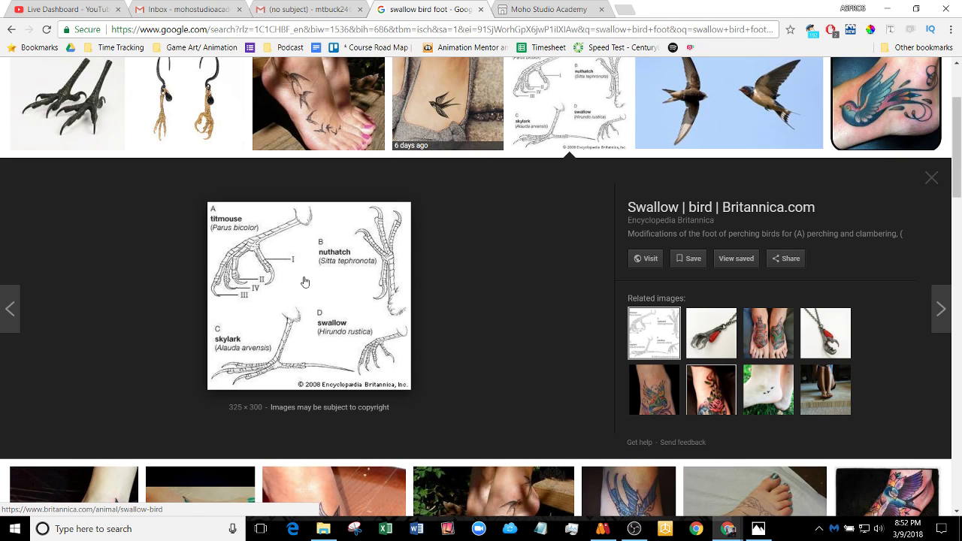
right_click(304, 282)
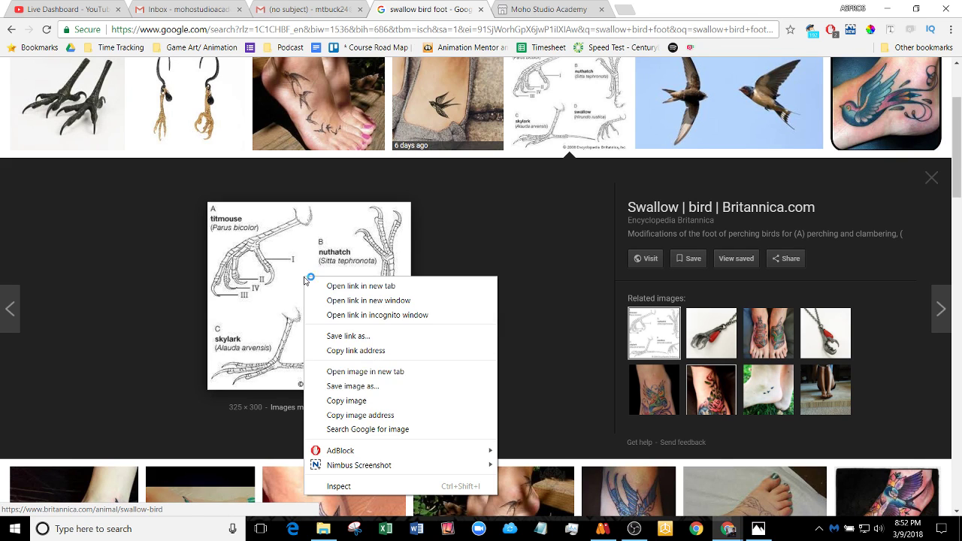
left_click(360, 406)
- Switch to Moho and paste the copied foot diagram as an image named "bird foot", saved in the Silly Bird Images folder
left_click(605, 533)
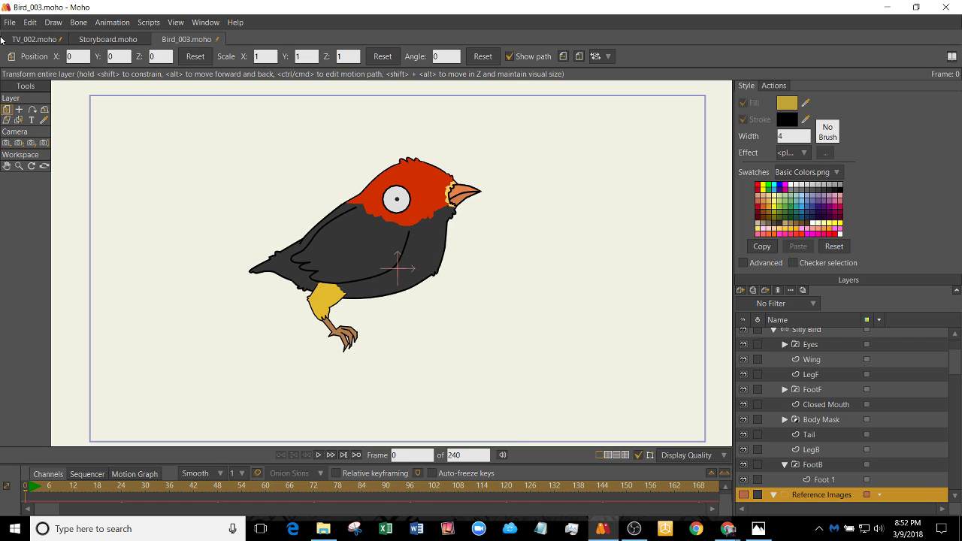
left_click(10, 22)
mouse_move(30, 23)
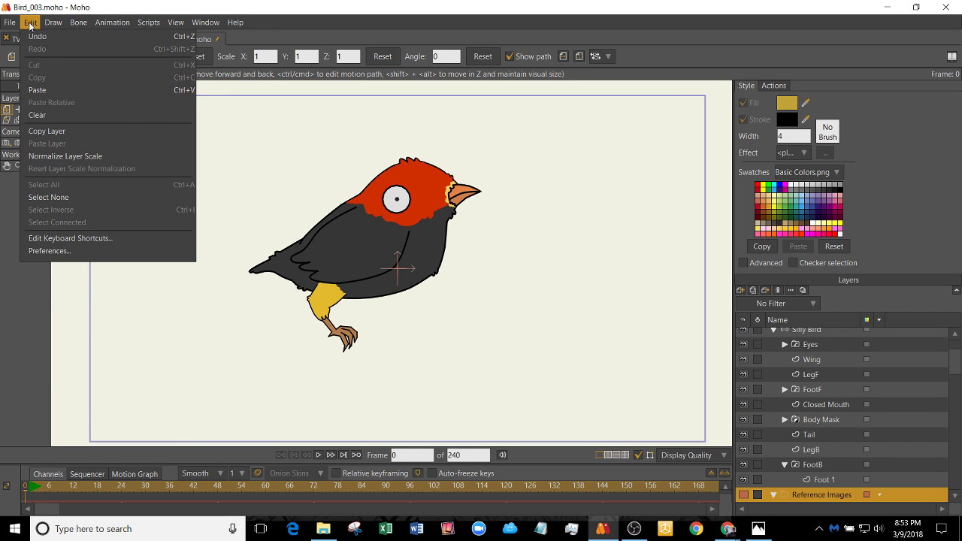
left_click(58, 90)
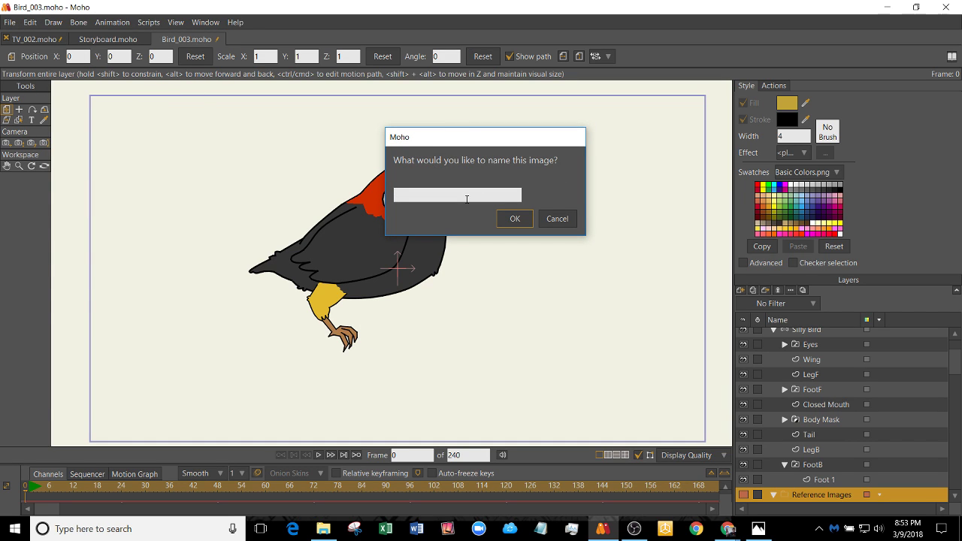
type("bird foot")
left_click(515, 218)
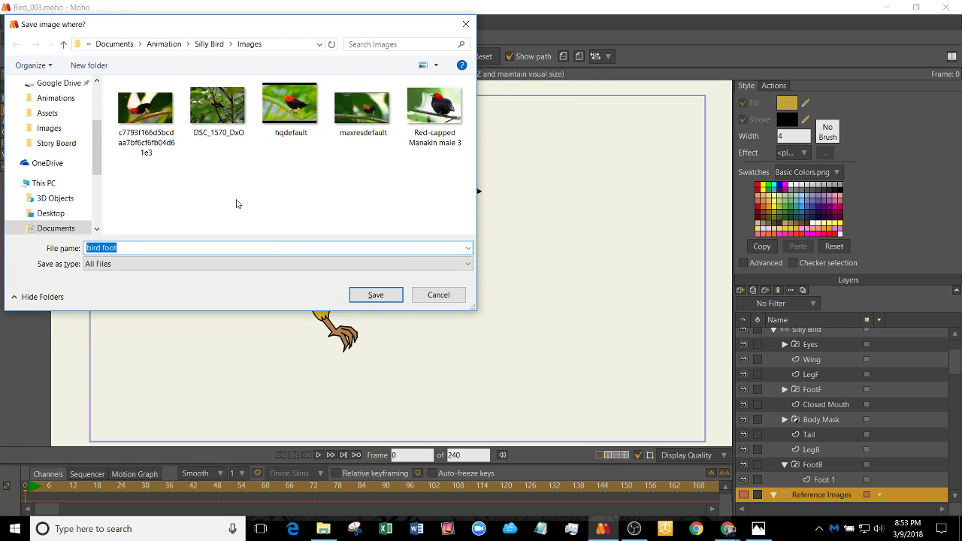
left_click(374, 295)
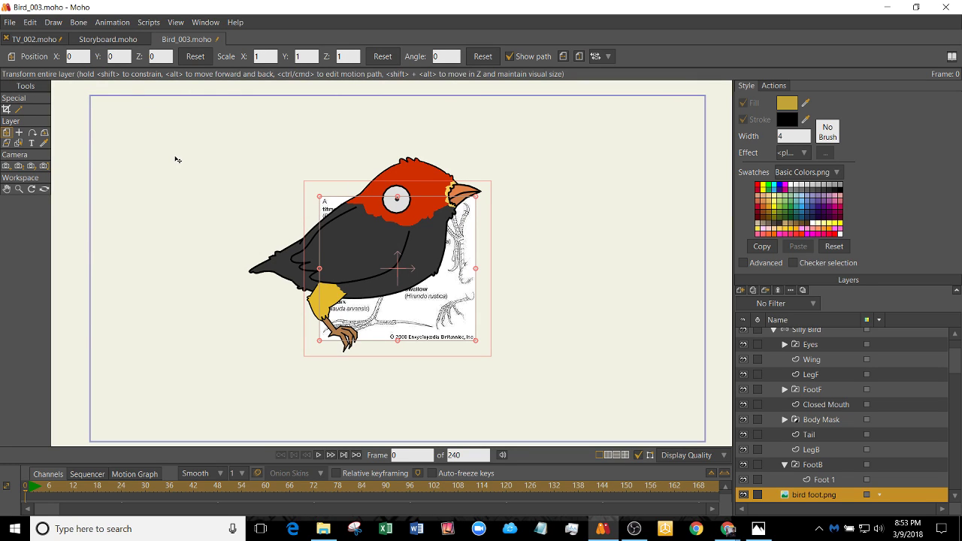
left_click(741, 290)
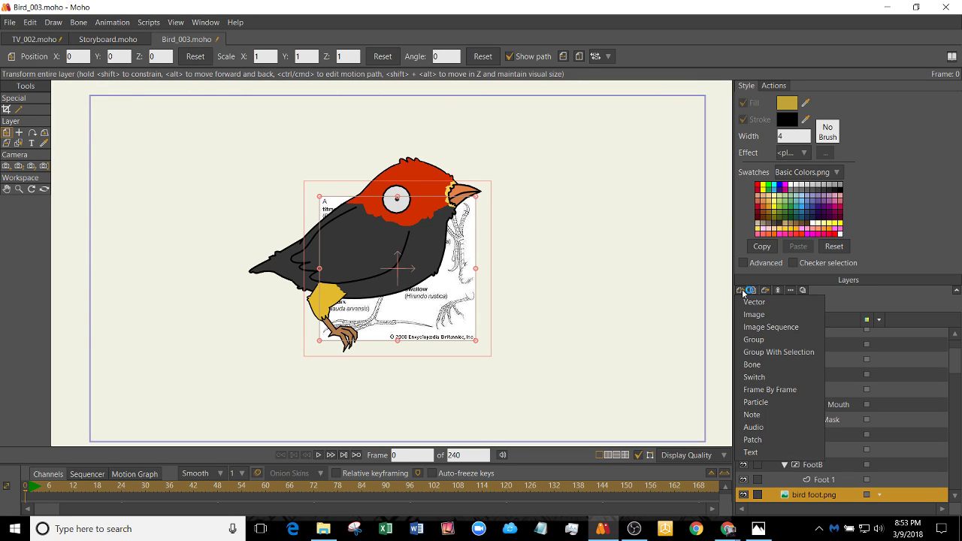
left_click(771, 321)
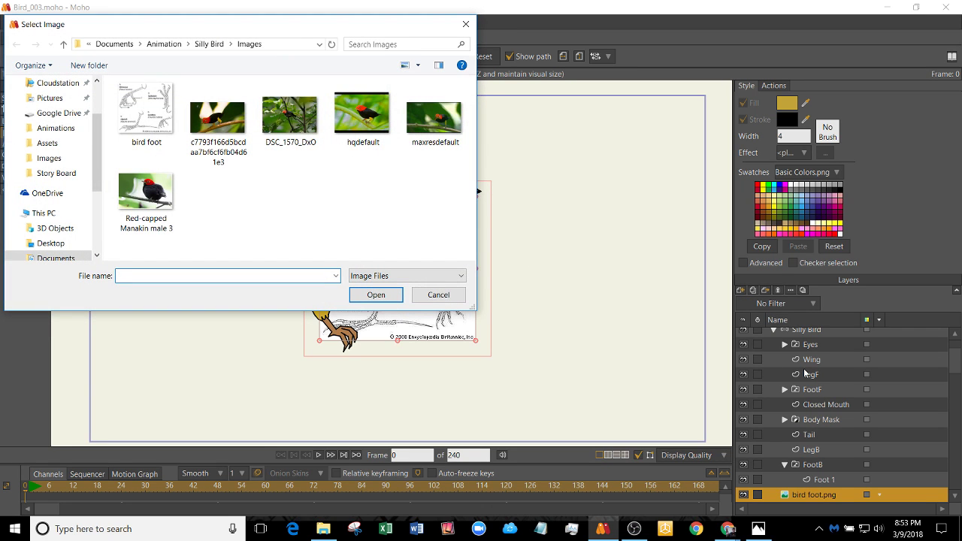
left_click(438, 295)
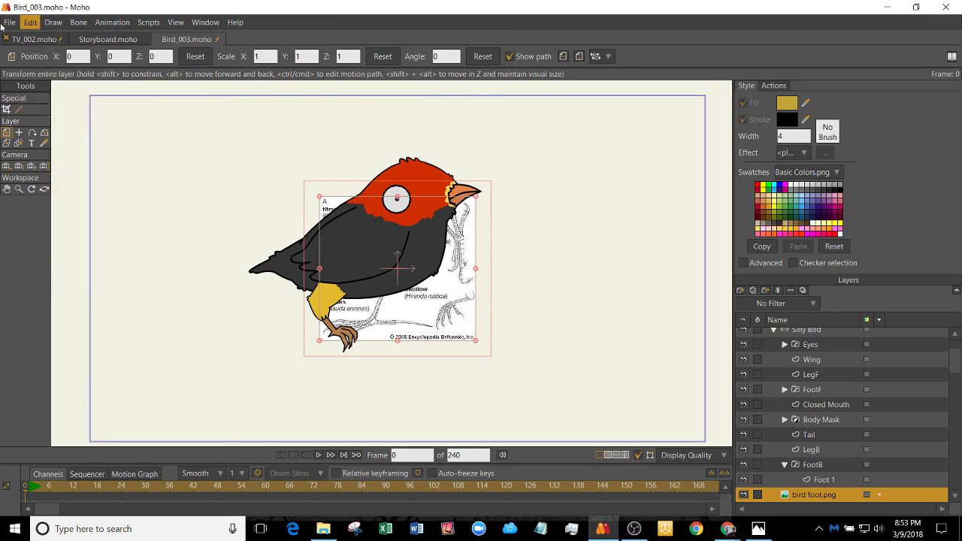
- Try to import all five bird photos from the Images folder at once with General Import, leaving out the bird foot picture
left_click(9, 22)
left_click(9, 22)
left_click(9, 22)
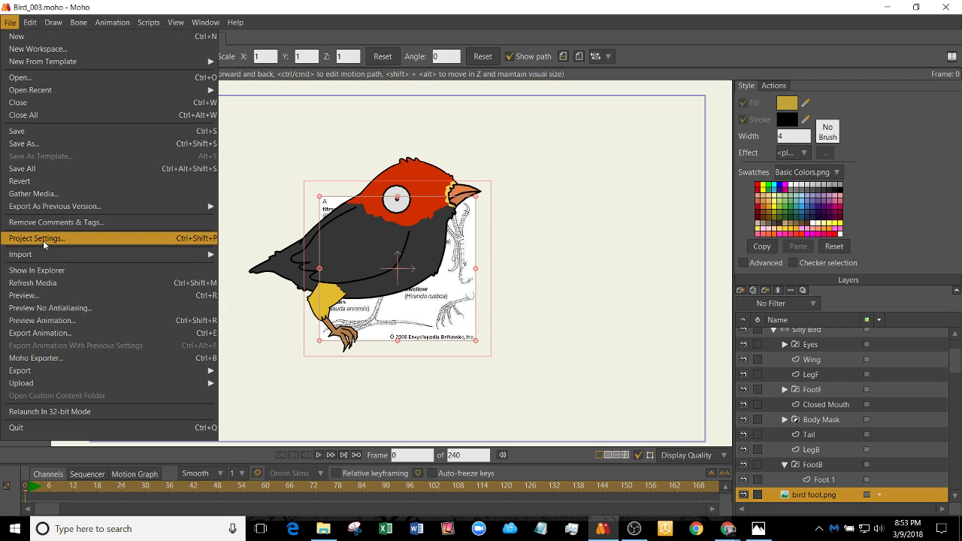
mouse_move(34, 258)
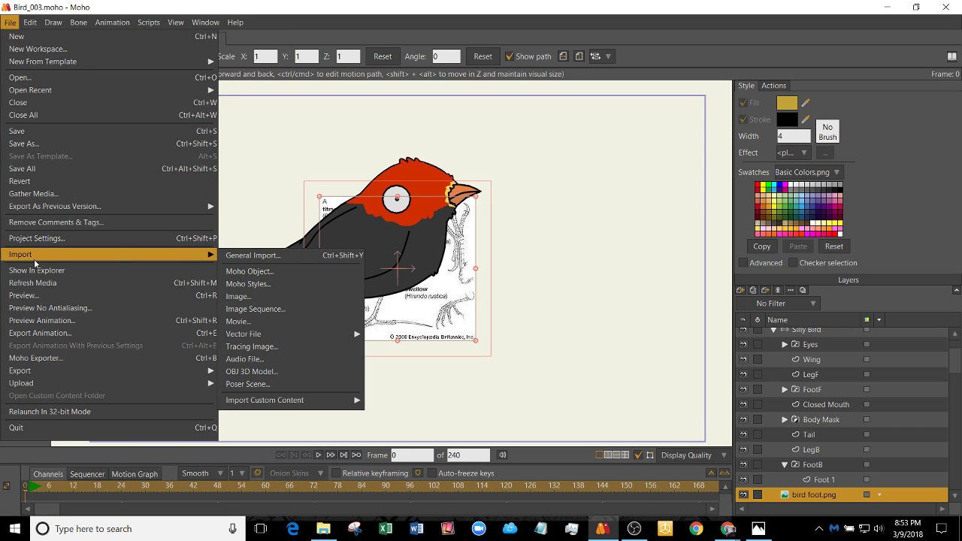
left_click(296, 260)
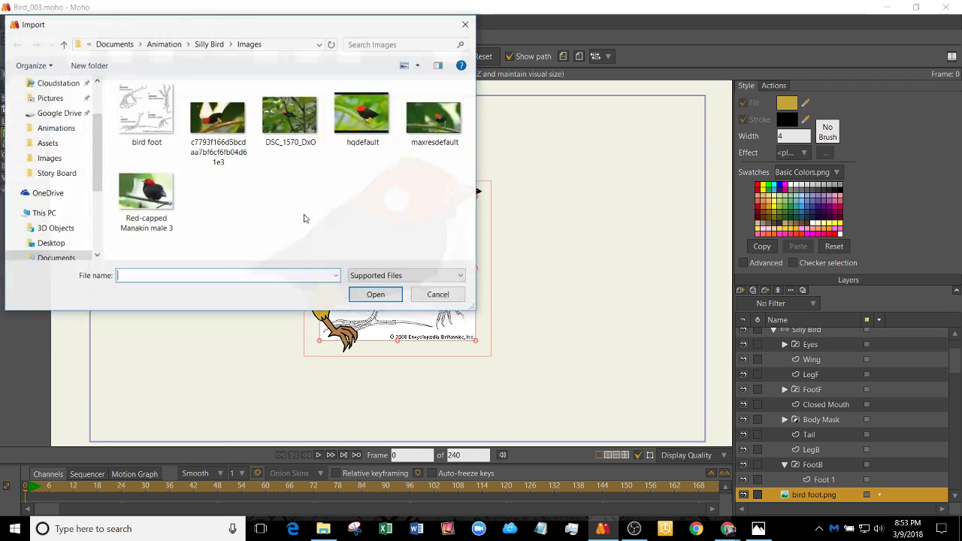
left_click(242, 159)
left_click(335, 139, "shift")
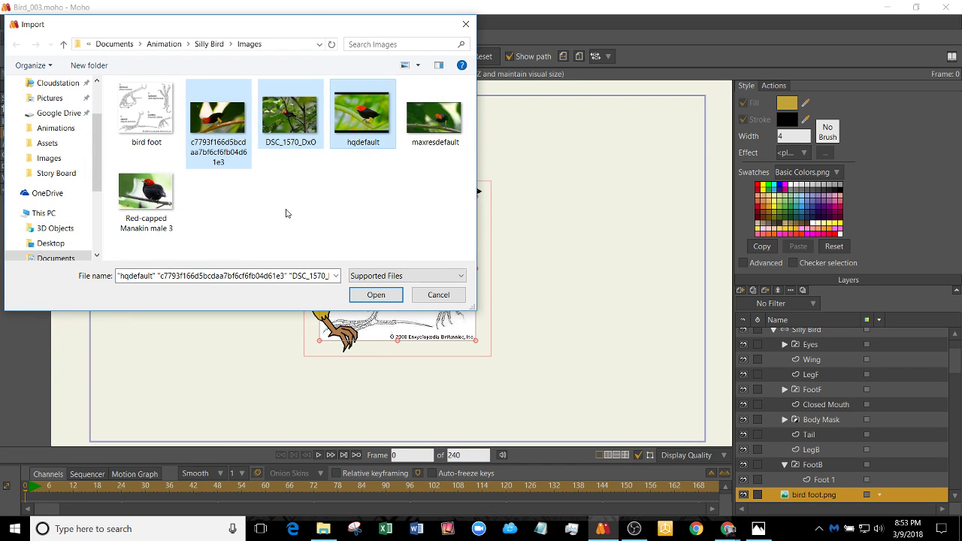
left_click(218, 120)
left_click(444, 133, "shift")
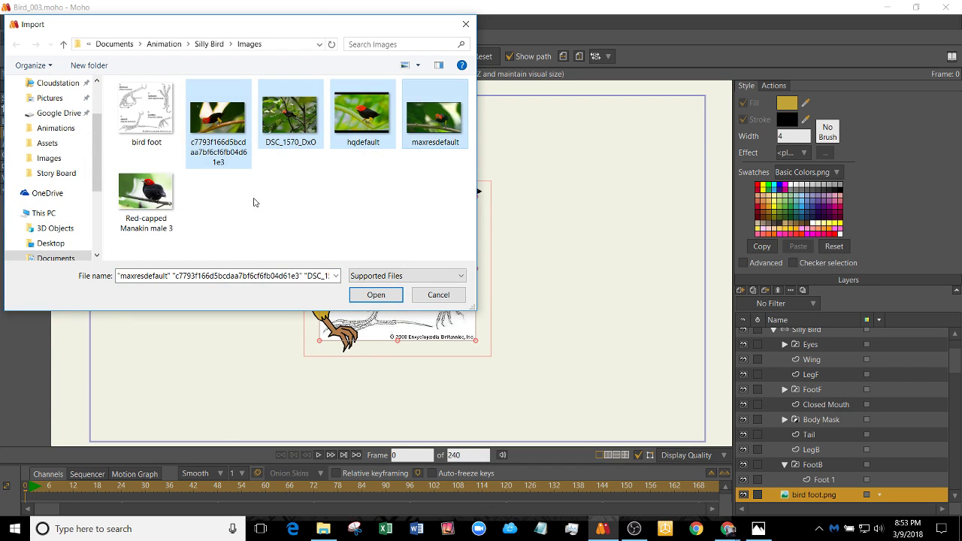
left_click(213, 125)
left_click(162, 197, "shift")
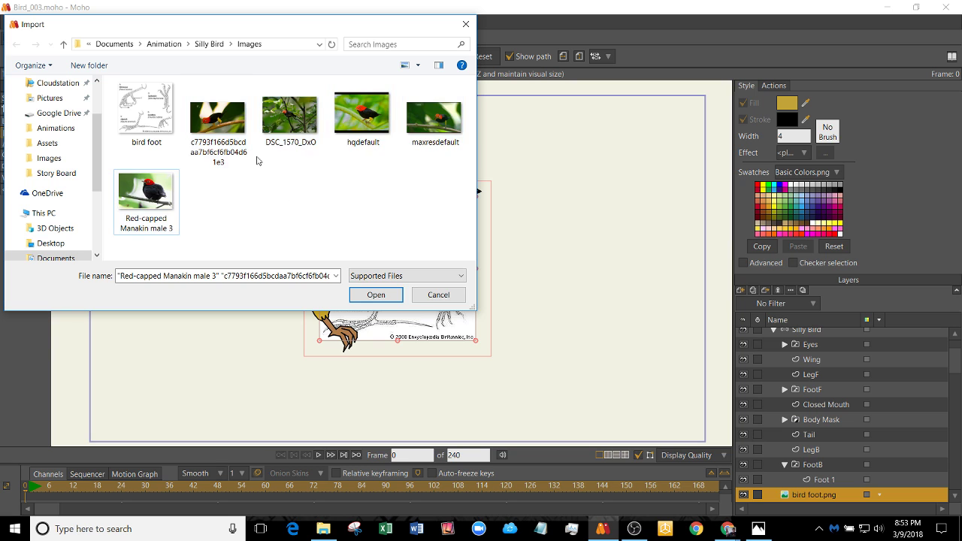
left_click(211, 161)
left_click(168, 198, "shift")
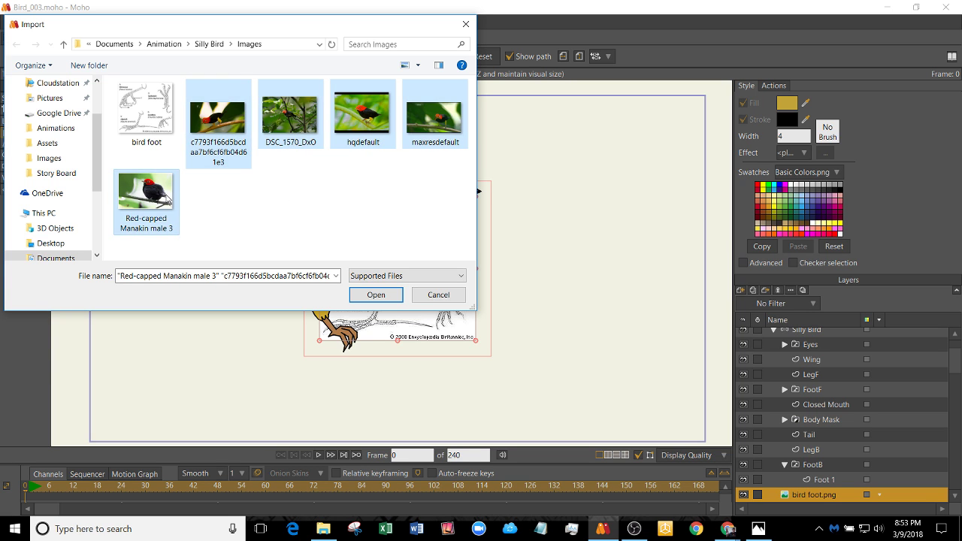
left_click(376, 295)
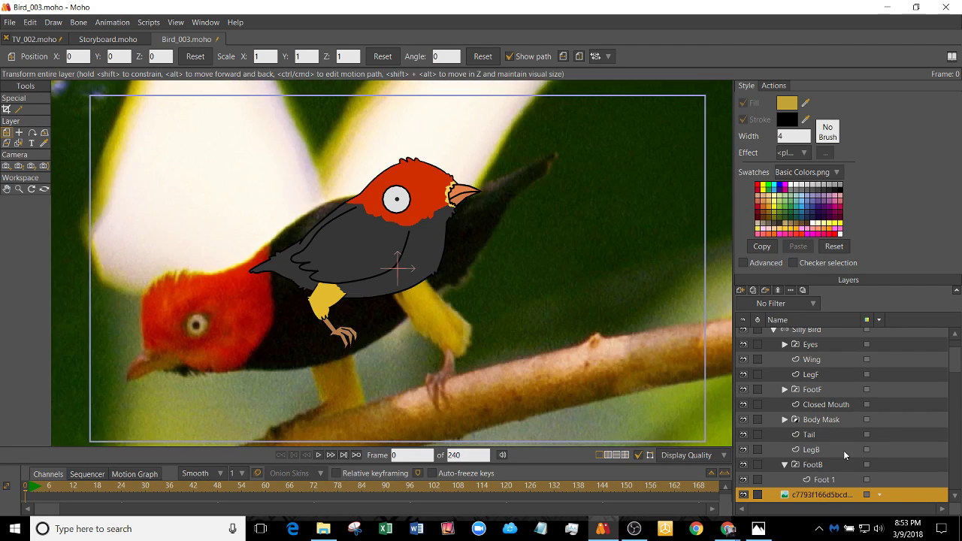
- Delete the newly imported bird photo layer and the bird foot.png layer above the Reference Images group
scroll(955, 370, "down", 2)
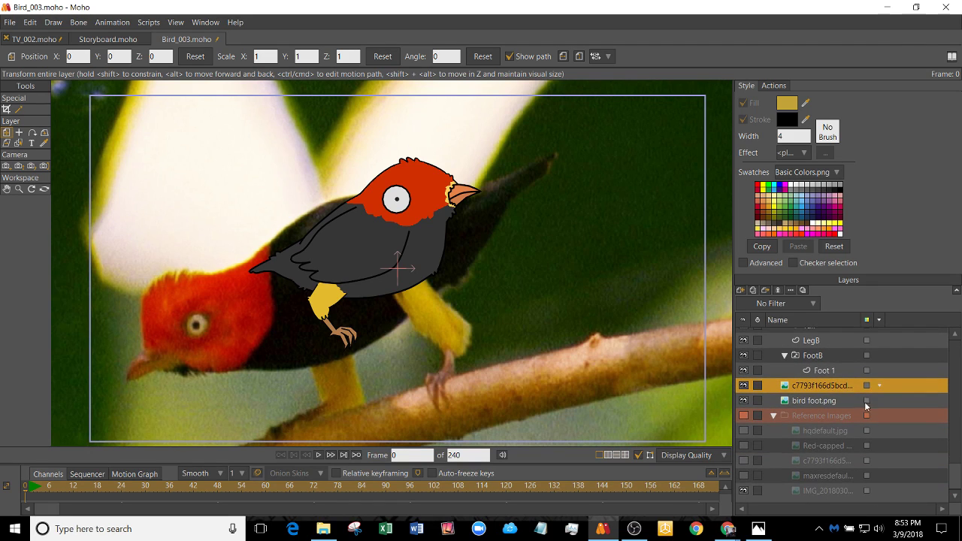
key("Delete")
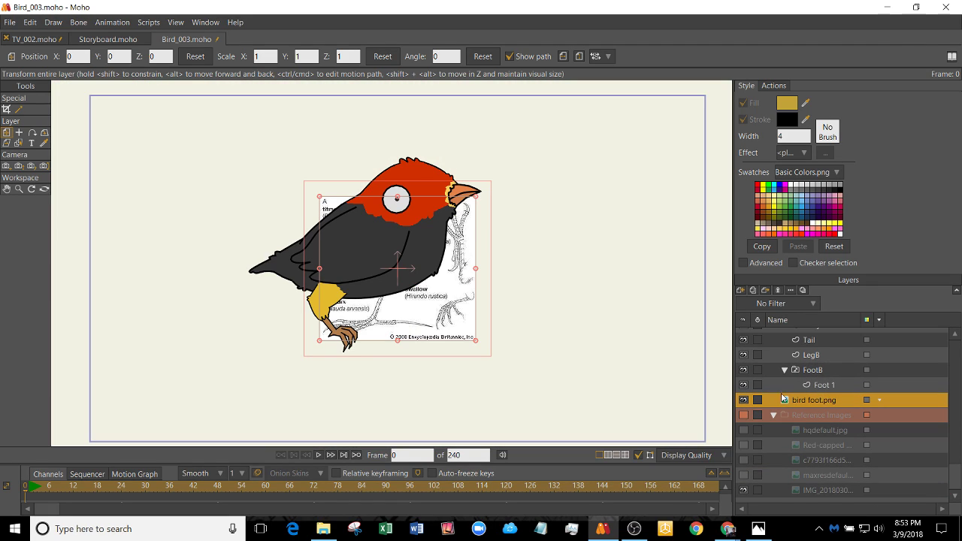
key("Delete")
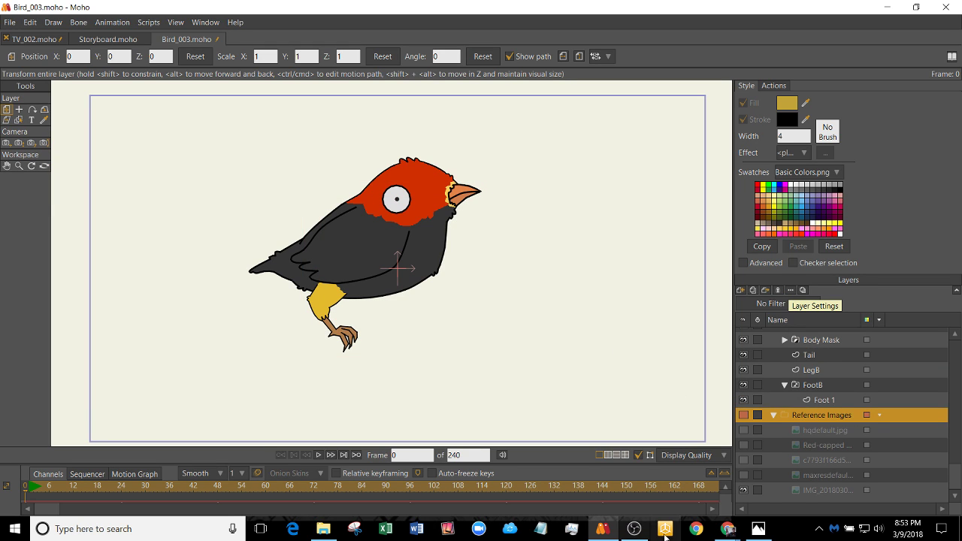
- Bring up the popped-out YouTube live chat and look through the viewers' earlier and latest messages
left_click(728, 528)
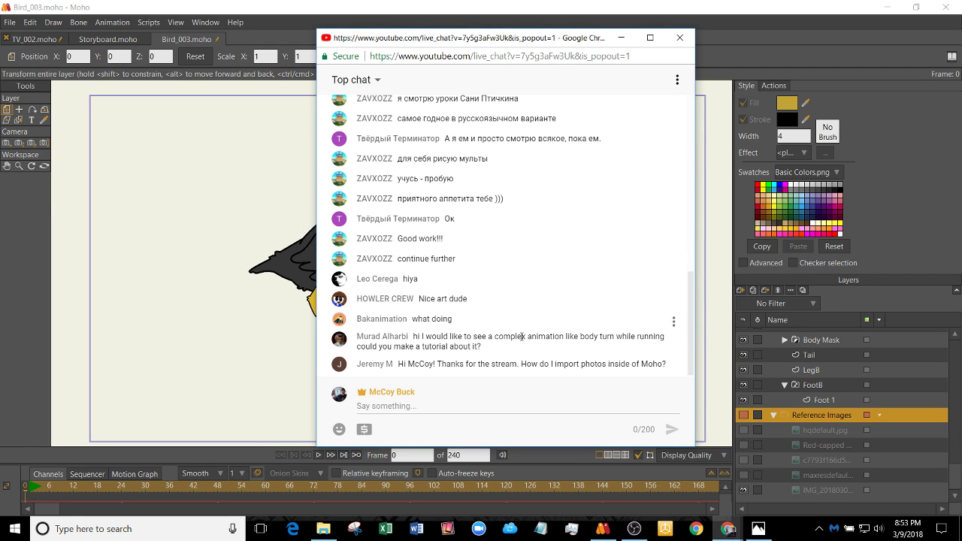
scroll(518, 322, "up", 1)
scroll(518, 321, "up", 5)
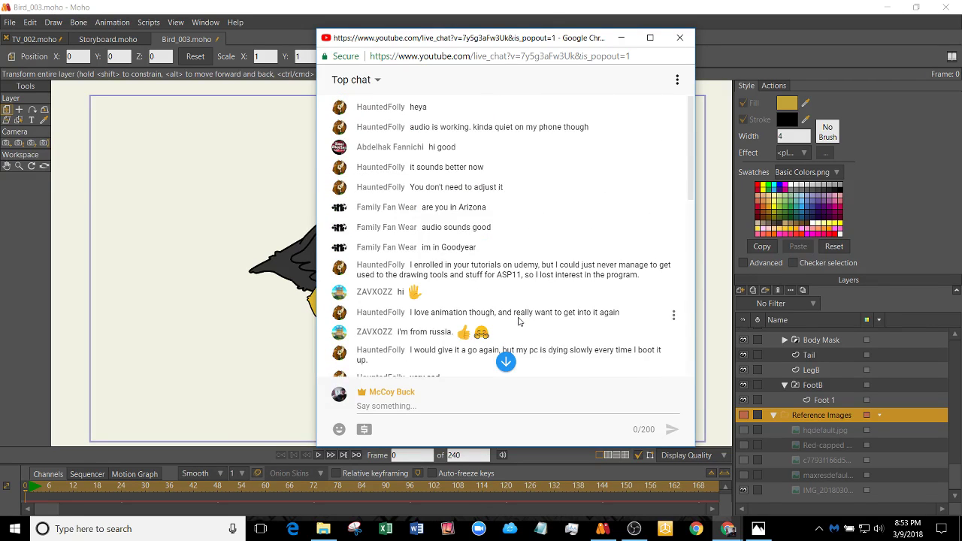
scroll(518, 321, "down", 6)
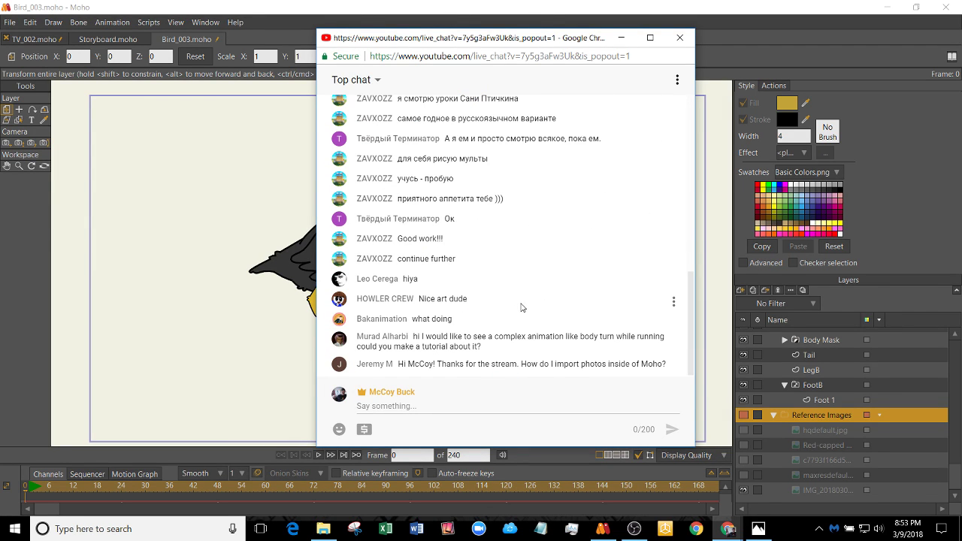